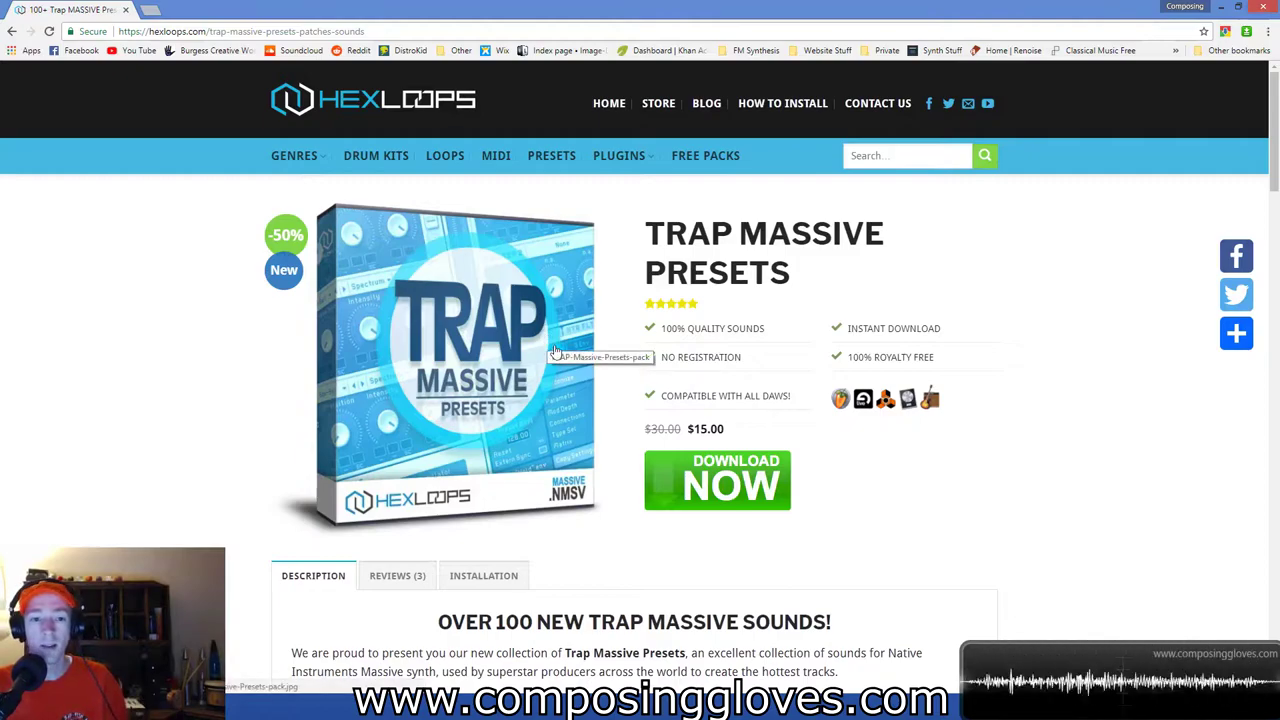
Switch to FL Studio and bring the Bell channel's Massive window to the front.
left_click(205, 705)
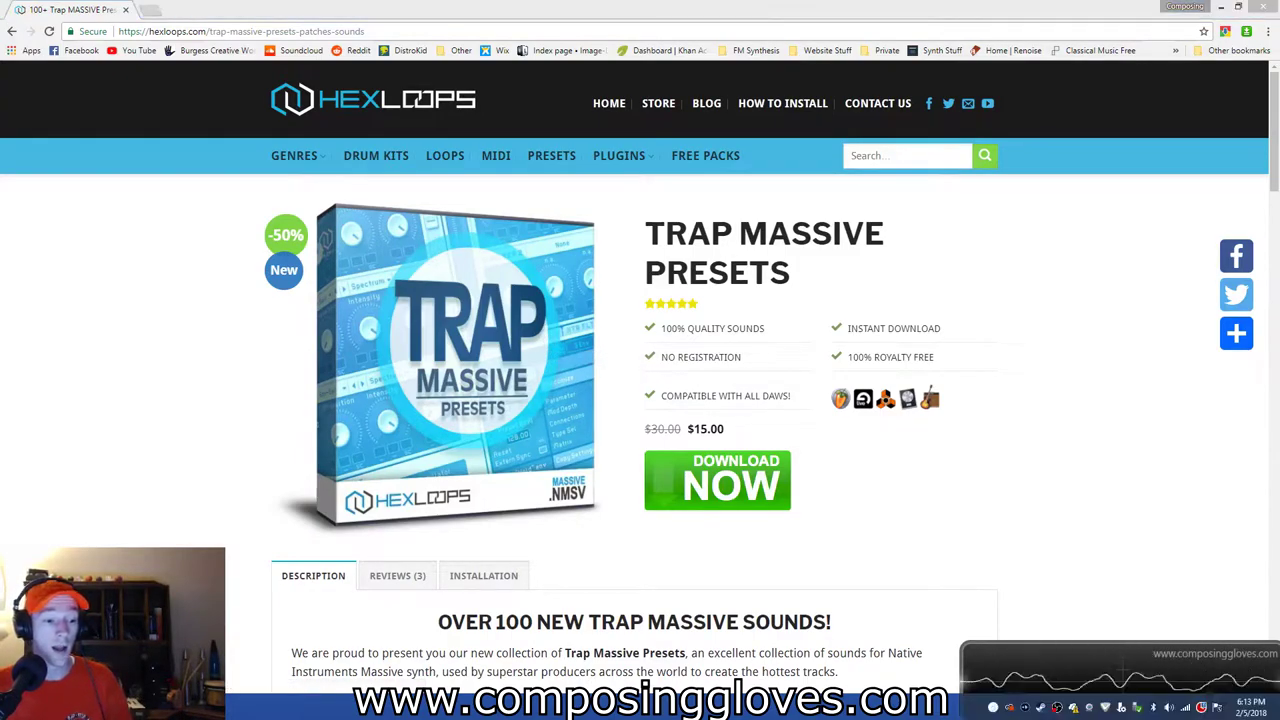
left_click(228, 650)
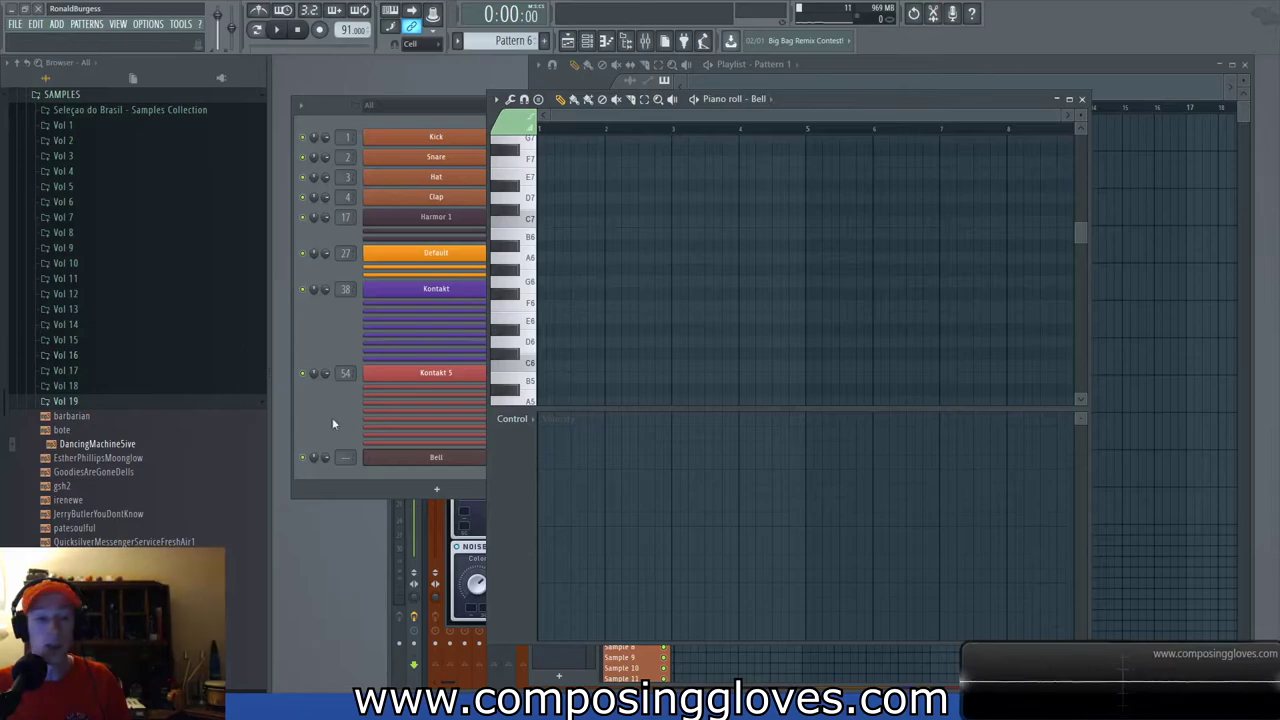
left_click(329, 434)
left_click(456, 617)
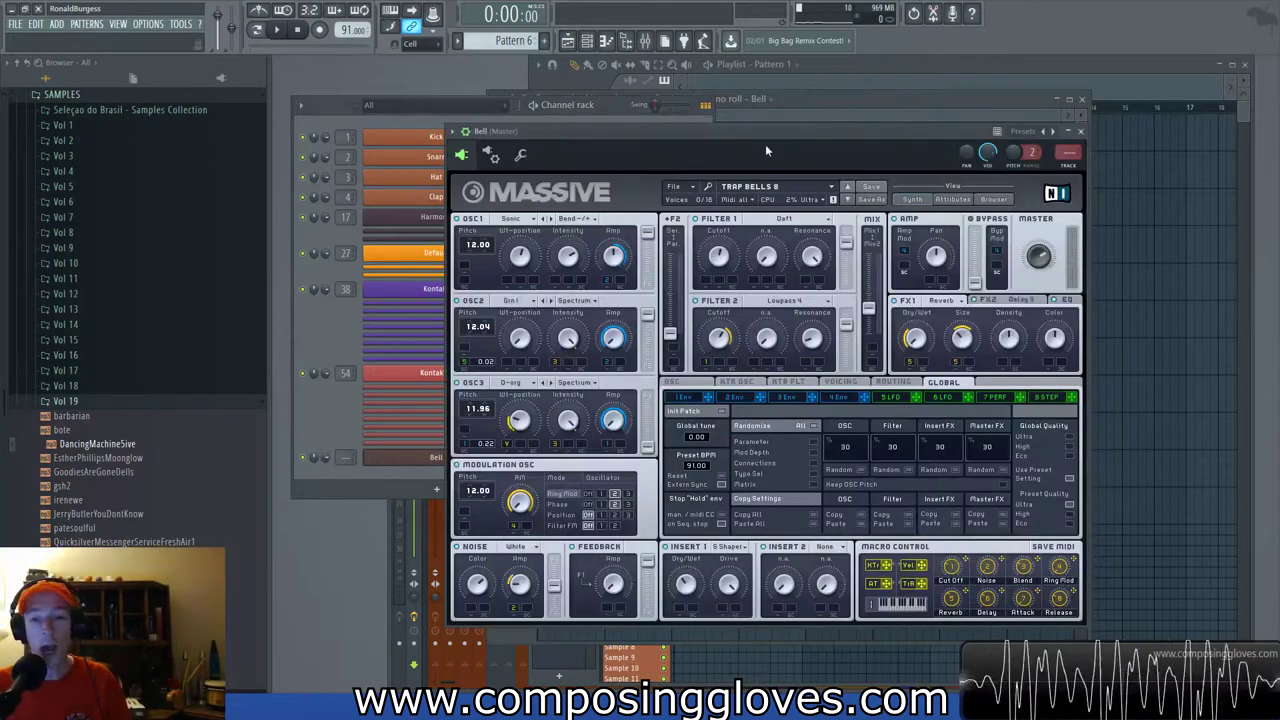
left_click_drag(859, 125, 821, 113)
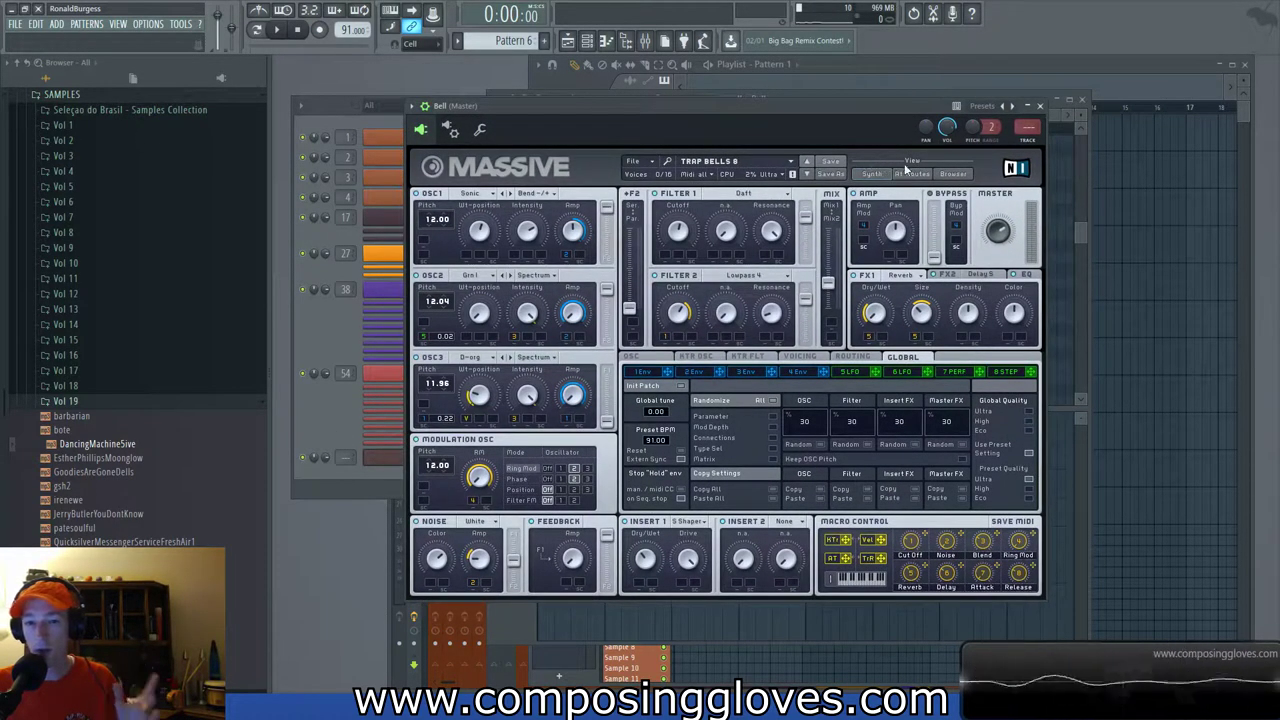
Show Massive's preset browser and load Trap Bells 4 from the Trap Massive bank.
left_click(953, 175)
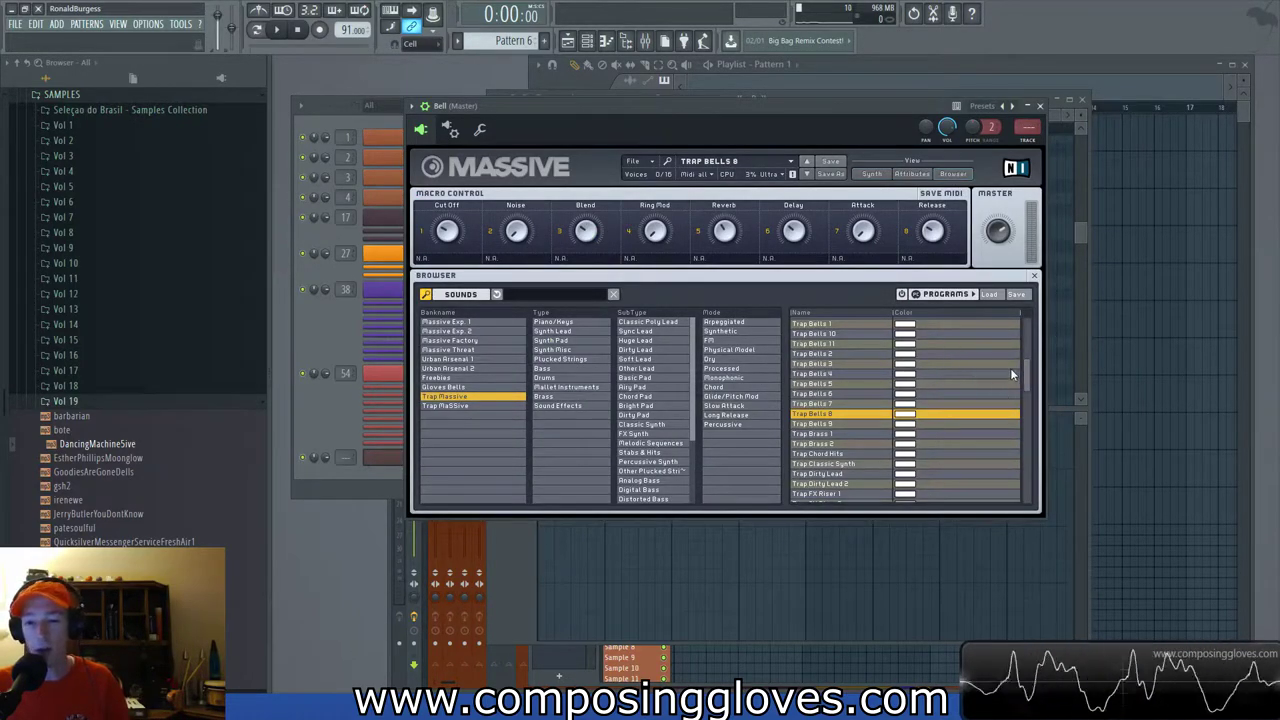
mouse_move(1028, 380)
left_mouse_down()
mouse_move(1028, 401)
mouse_move(1027, 382)
left_mouse_up()
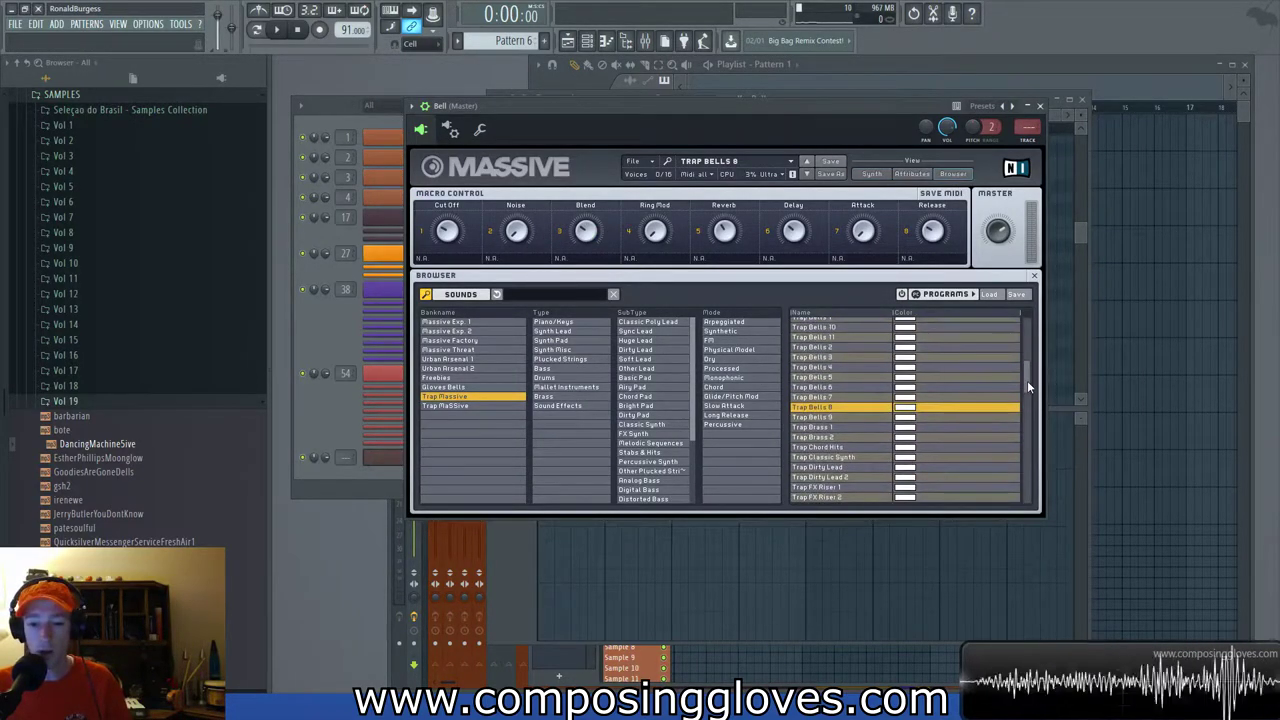
left_click(845, 369)
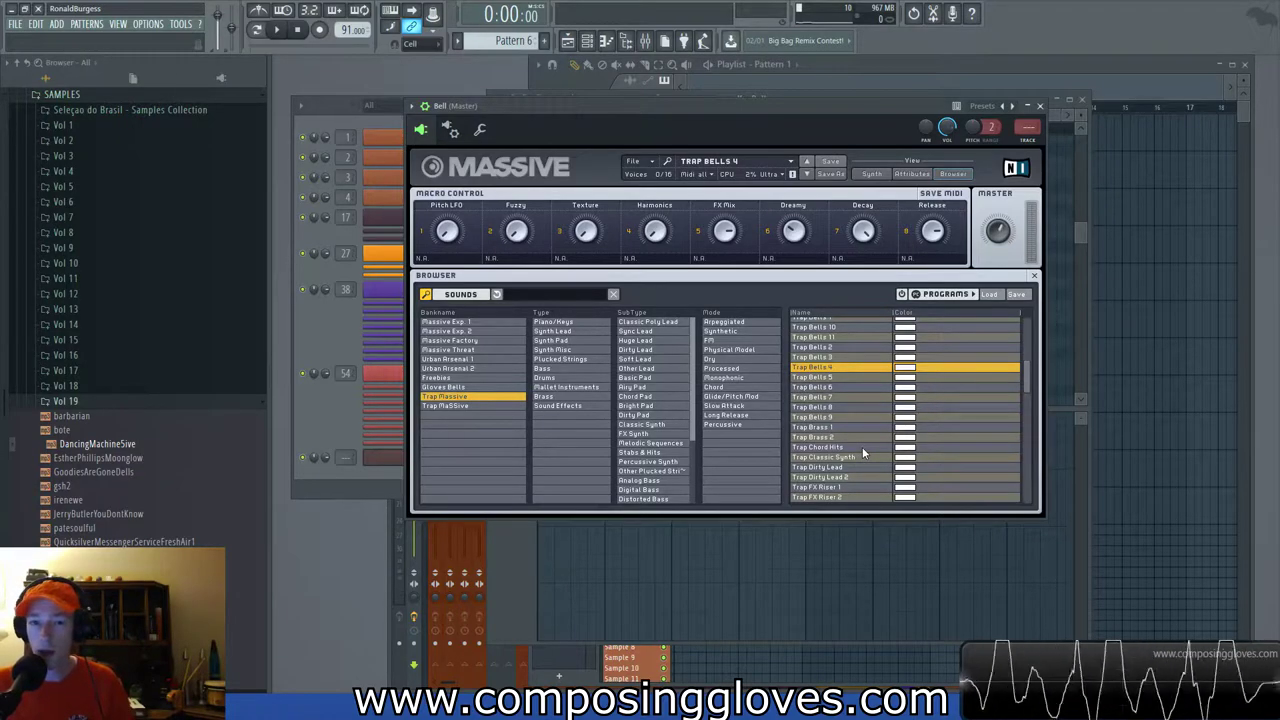
Set the project tempo to 95 BPM and load the Trap Bells 3 preset.
left_click_drag(346, 31, 346, 26)
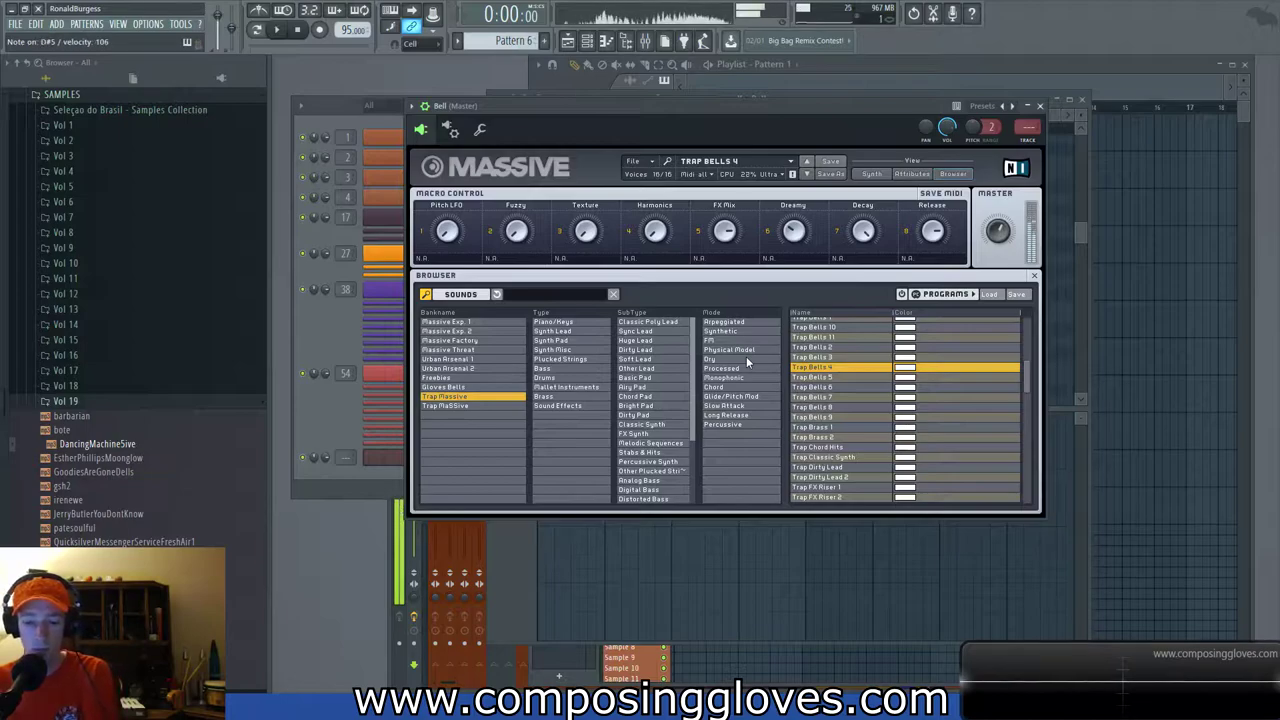
left_click(840, 358)
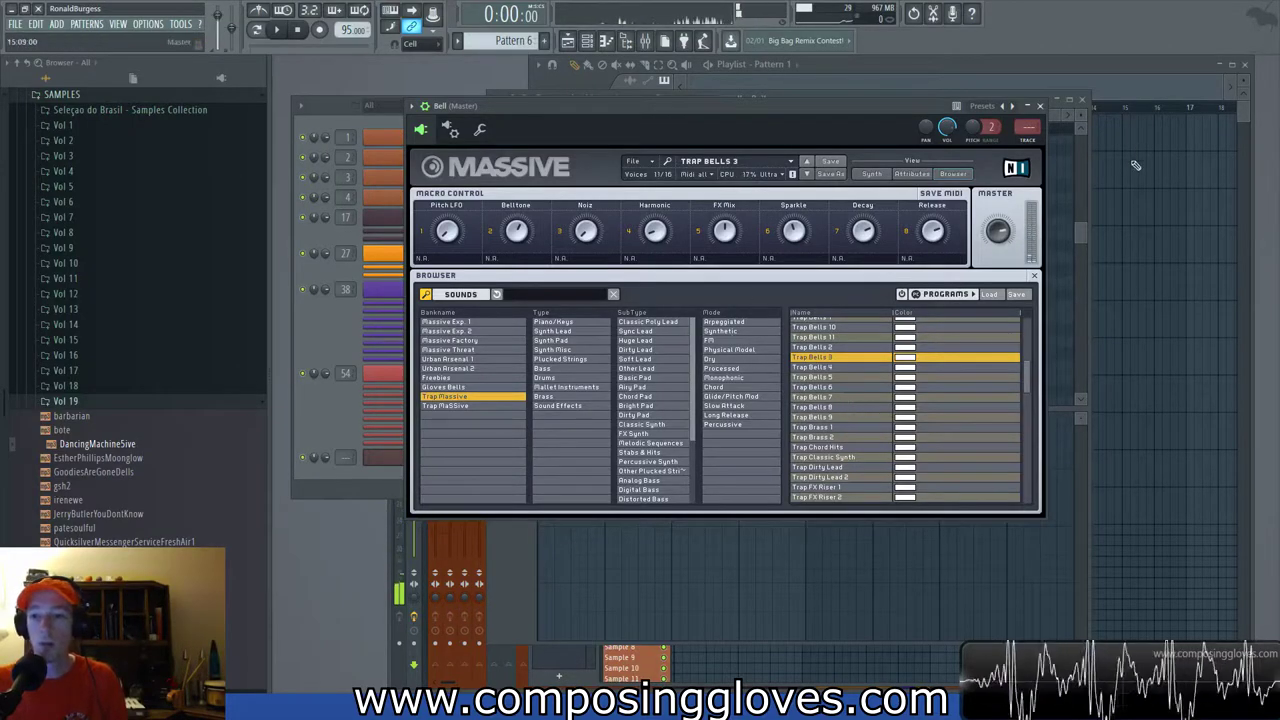
Return to the Bell piano roll and place a C5 note at the start of bar 1.
left_click(1078, 242)
scroll(538, 285, "down", 2)
scroll(526, 314, "down", 1)
scroll(527, 316, "down", 2)
left_click(543, 366)
scroll(557, 349, "up", 2)
scroll(557, 345, "down", 1)
scroll(651, 353, "up", 1)
left_click(618, 301)
left_click_drag(618, 301, 693, 329)
right_click(607, 305)
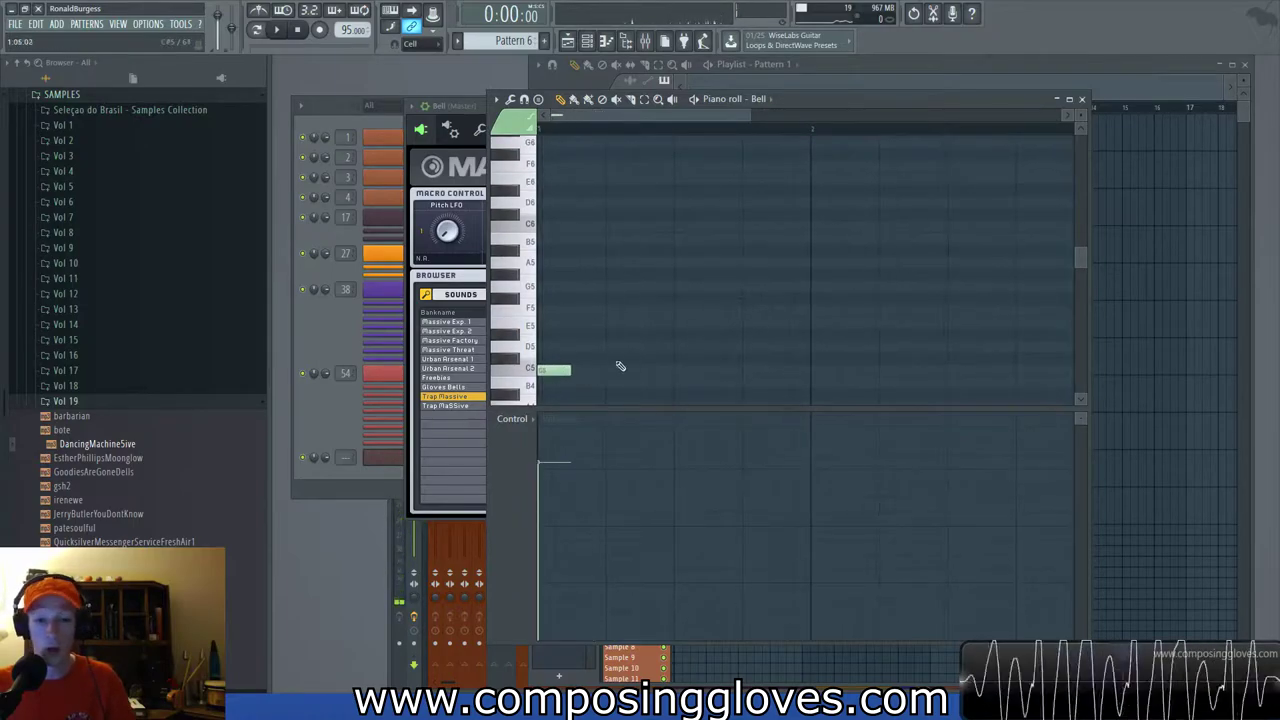
Add G5 on beat 2, D#5 on beat 3, D5 half a beat after it and D#5 on beat 4, and play the pattern.
left_click(612, 287)
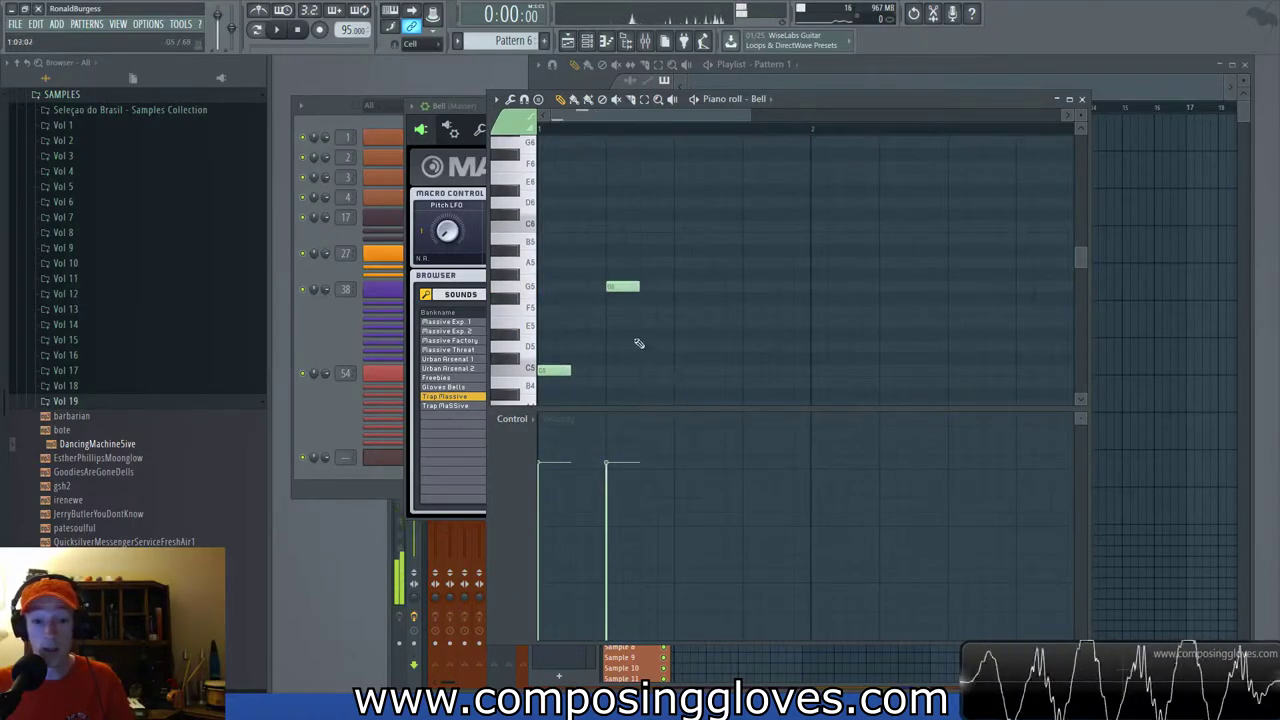
left_click(686, 334)
left_click(717, 346)
left_click(752, 334)
left_click(275, 30)
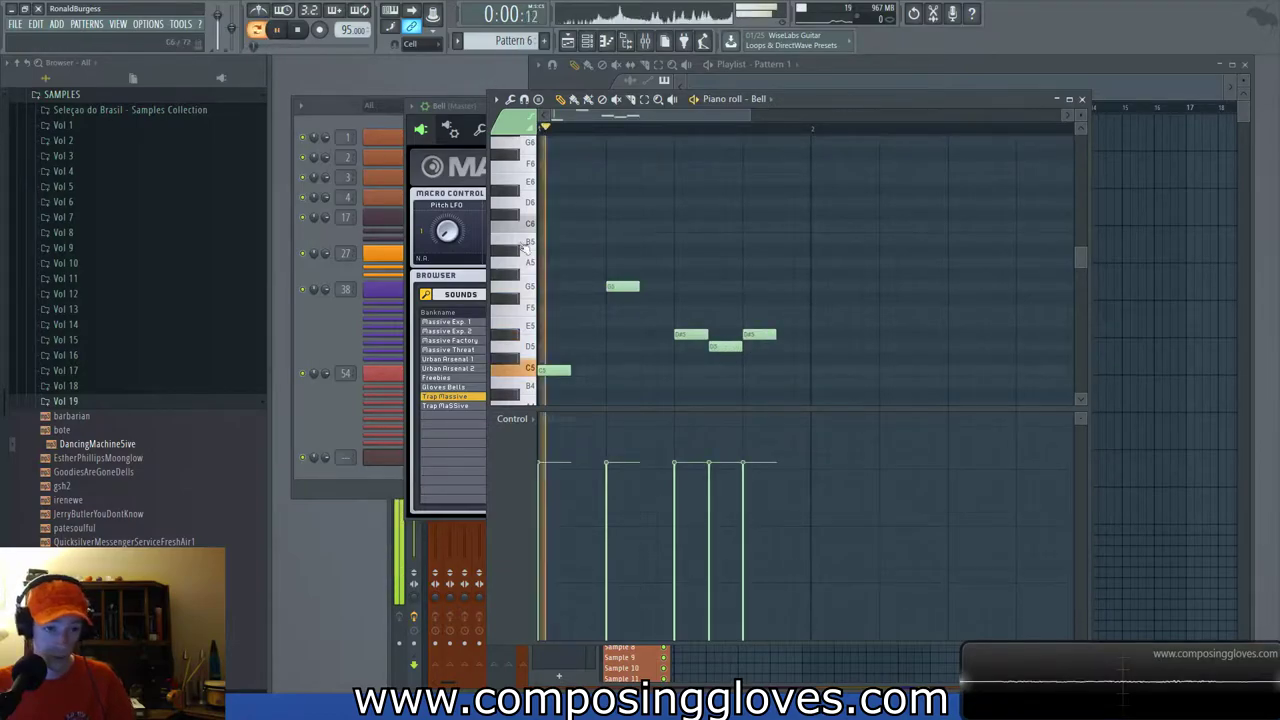
Move the G5 note half a beat later and play back the pattern.
left_click_drag(630, 287, 656, 287)
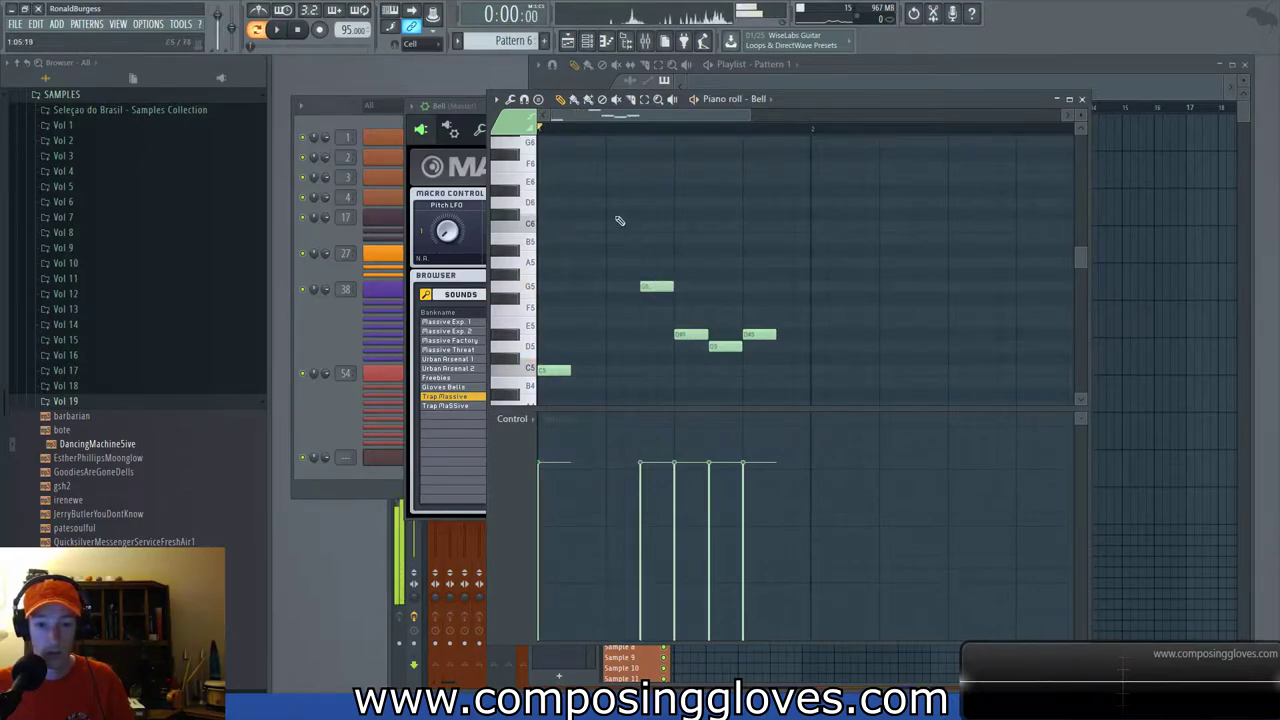
key("space")
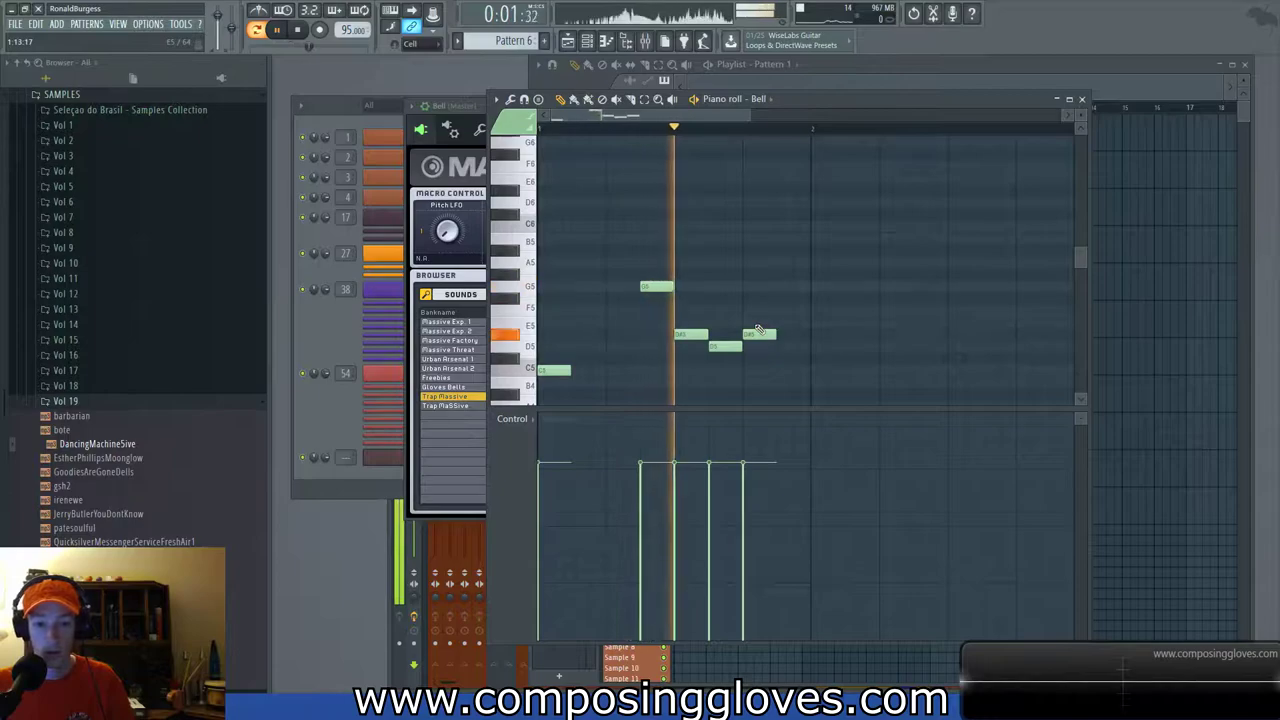
key("space")
Move the D5 note a quarter beat later and the last D#5 half a beat later, ending at bar 2.
left_click_drag(730, 346, 973, 405)
scroll(779, 340, "up", 2)
left_click(894, 354)
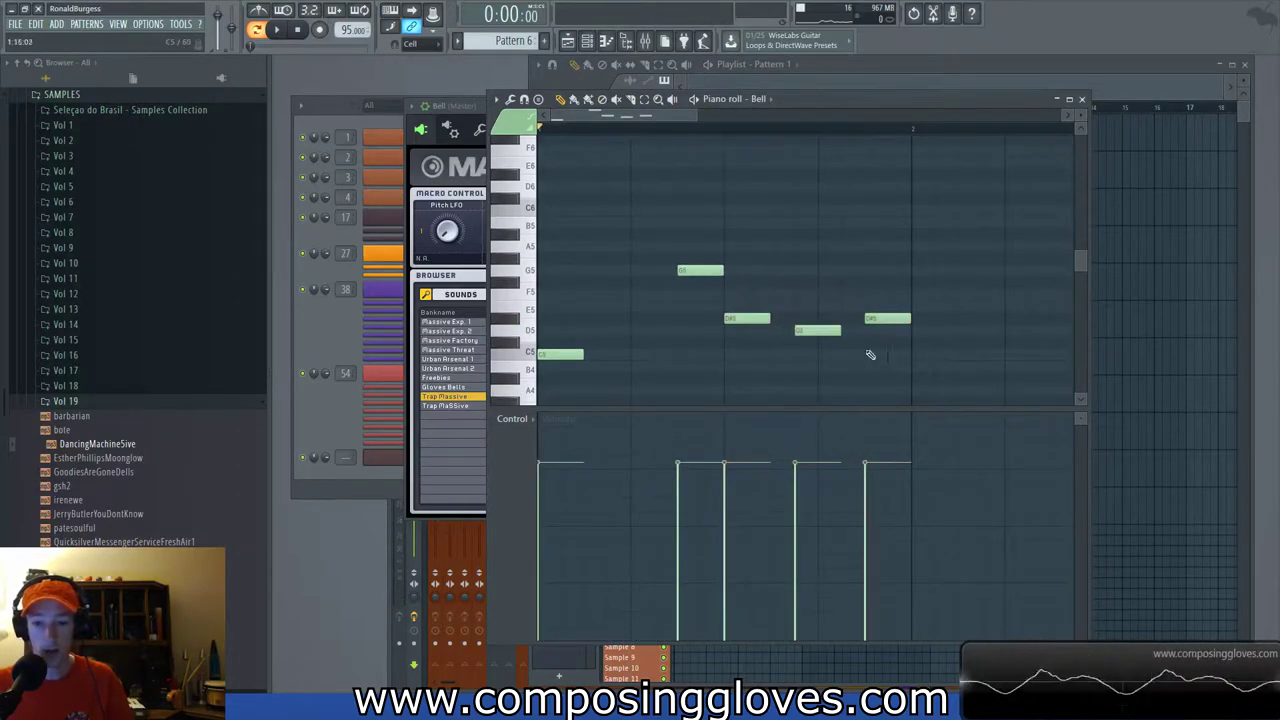
Duplicate the whole one-bar melody into bar 2 and play back the result.
scroll(546, 284, "down", 2)
scroll(546, 284, "down", 2)
key("ctrl+a")
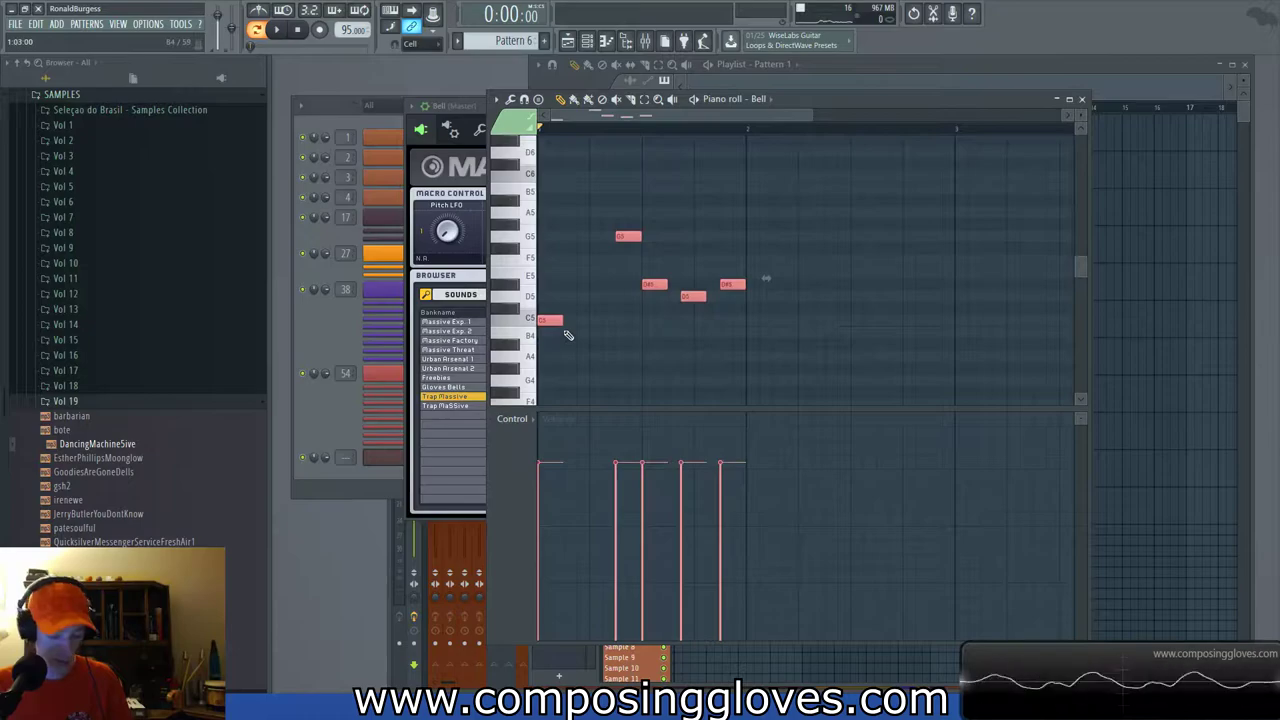
key("ctrl+b")
key("space")
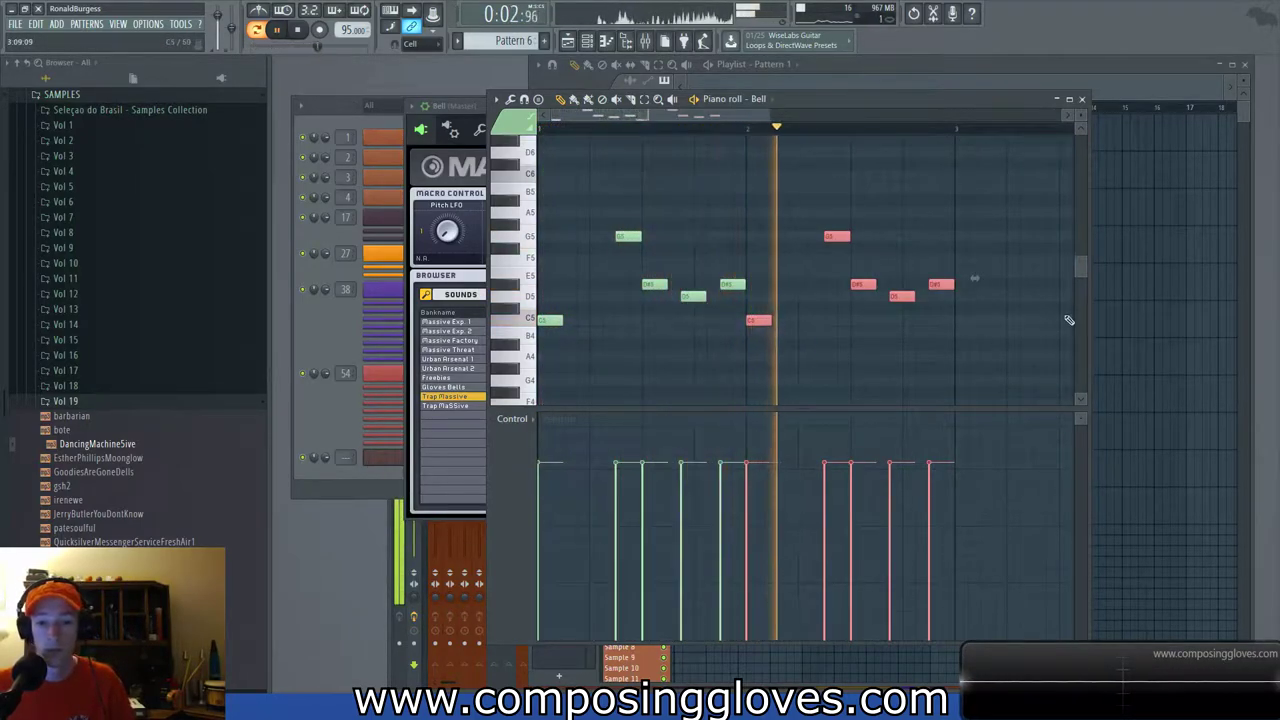
key("space")
Duplicate the two-bar melody into bars 3 and 4, and clear the note selection.
left_click_drag(541, 194, 1084, 383)
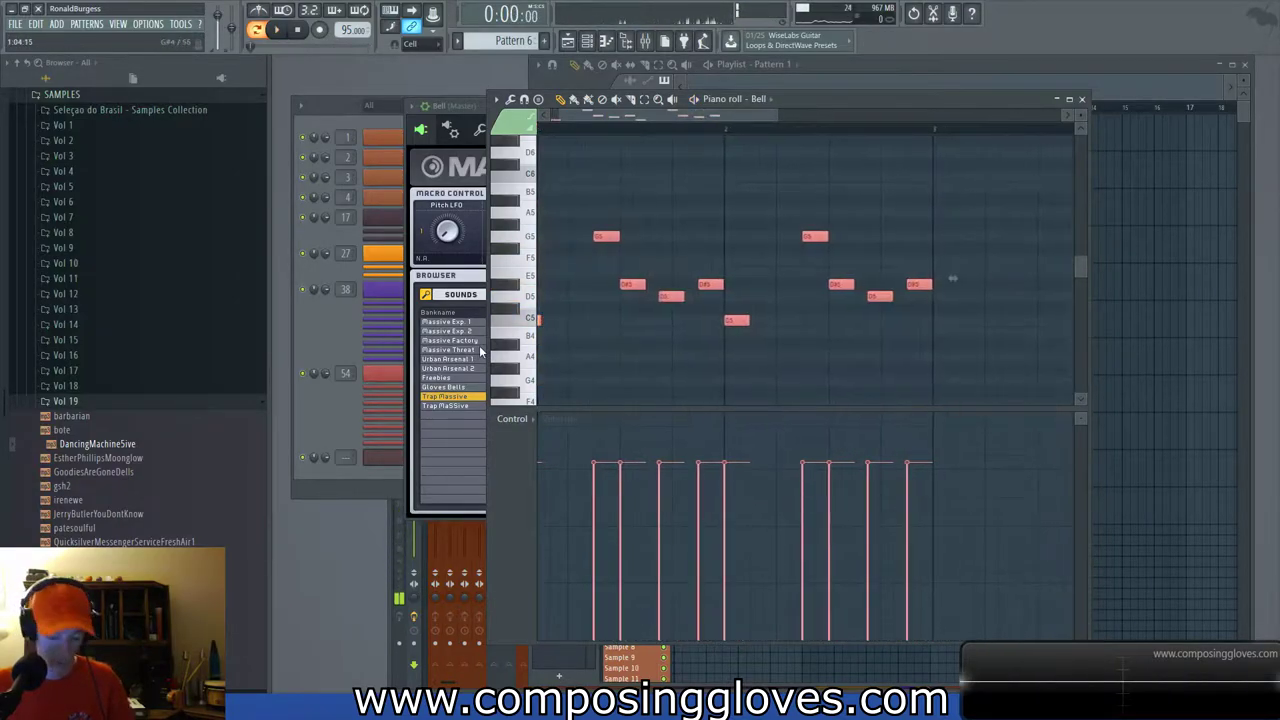
key("ctrl+b")
key("ctrl+d")
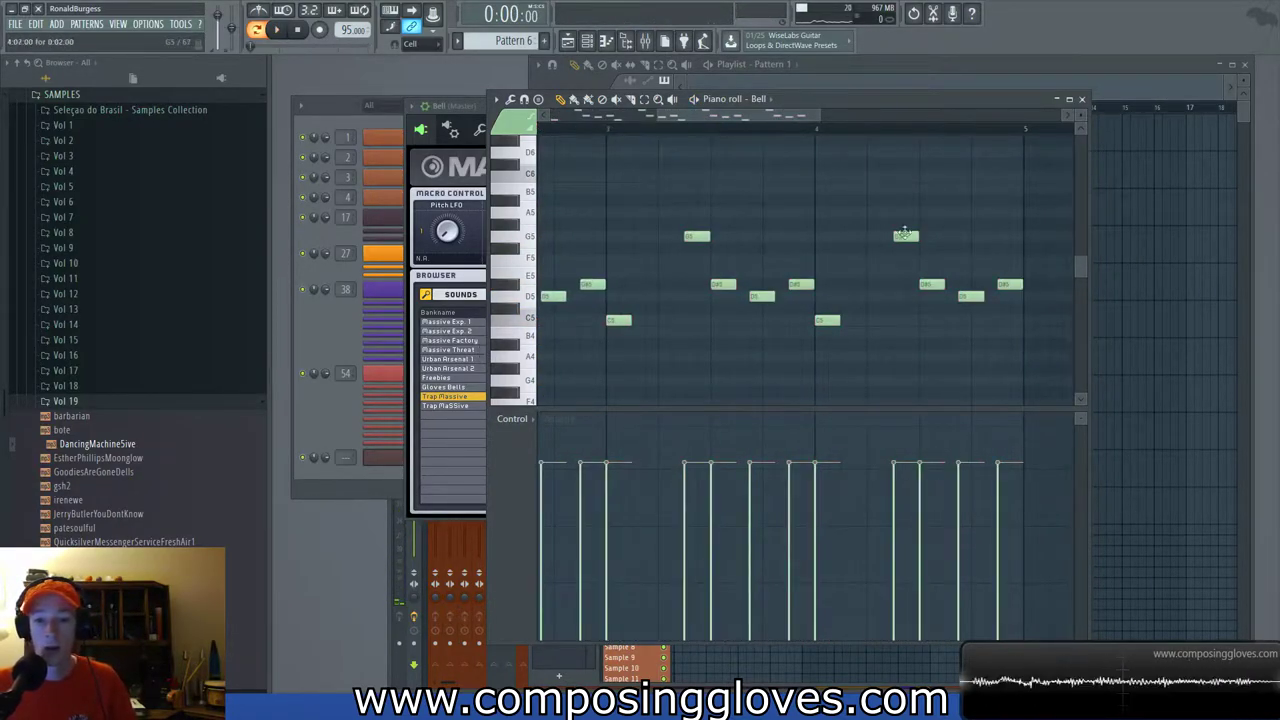
Lower the first C5 and the last D#5 of bar 4 to A#4.
scroll(882, 336, "up", 3)
left_click(795, 322)
scroll(795, 322, "down", 1)
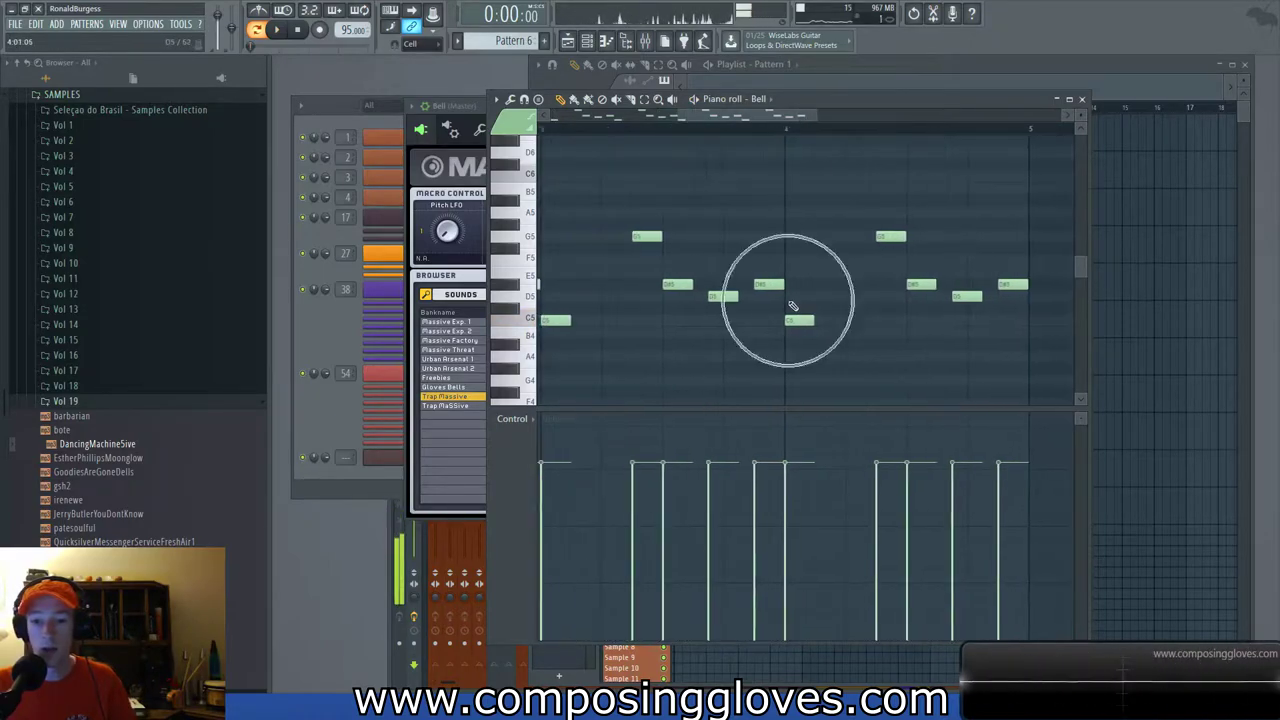
left_click_drag(801, 323, 801, 346)
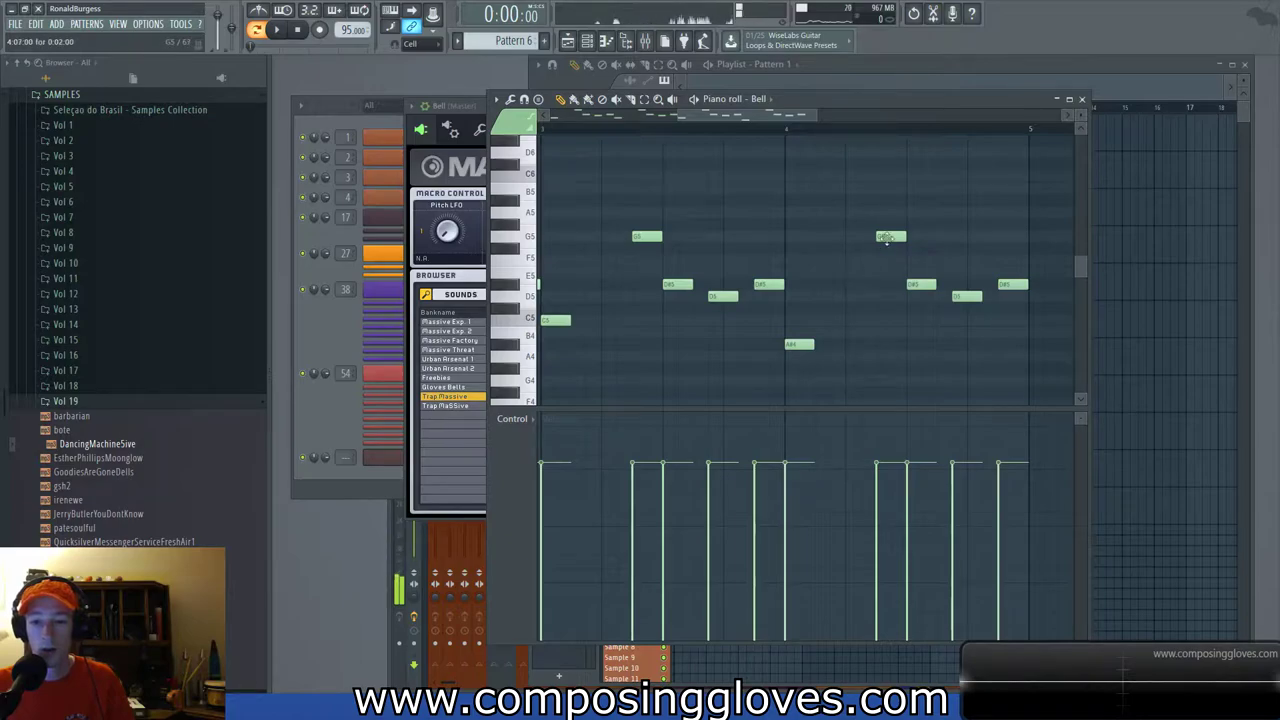
left_click(920, 284)
left_click_drag(1010, 285, 1010, 347)
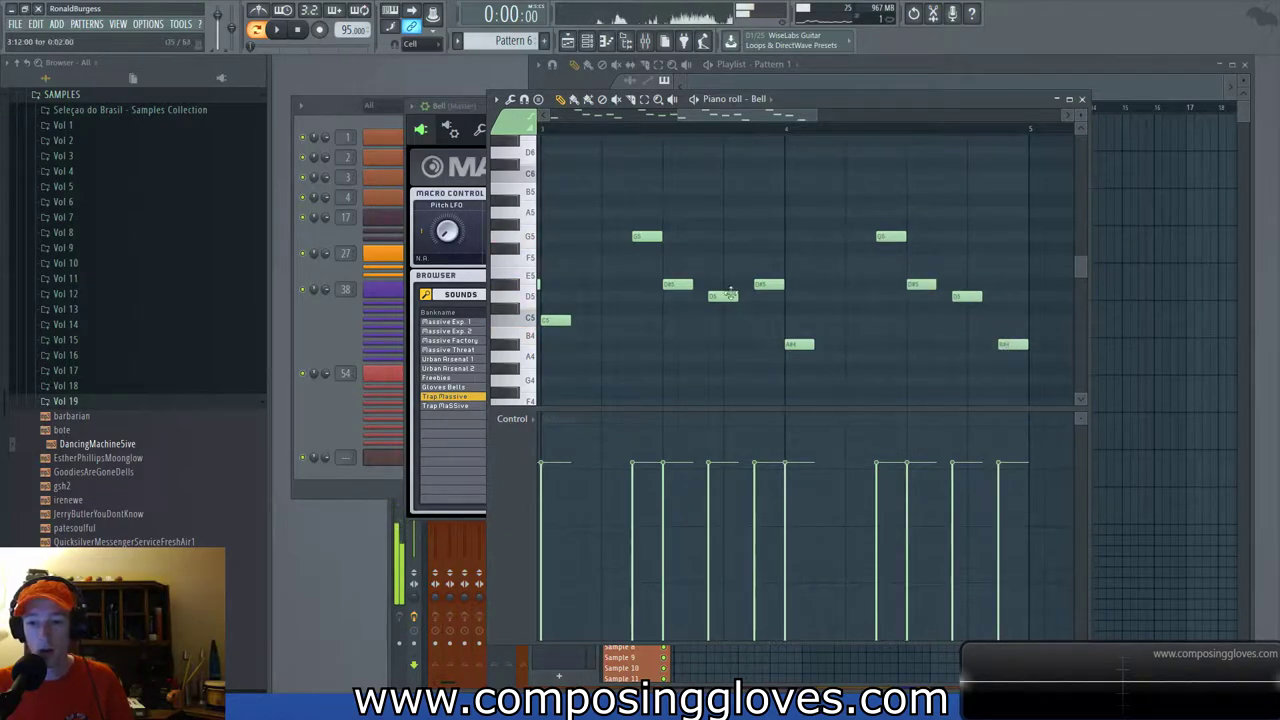
Bring Massive back to the front, inspect the preset's synth view and return to the preset browser.
scroll(708, 262, "down", 2)
left_click_drag(666, 243, 455, 349)
left_click(430, 513)
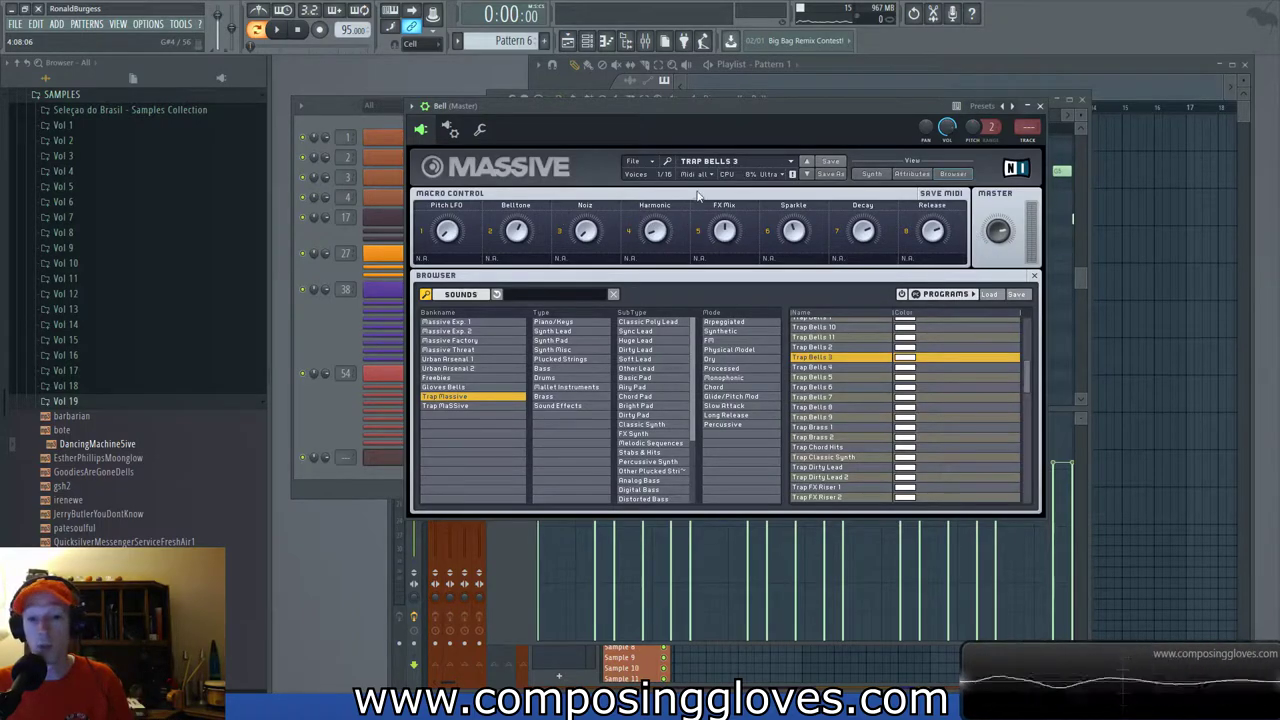
left_click(871, 174)
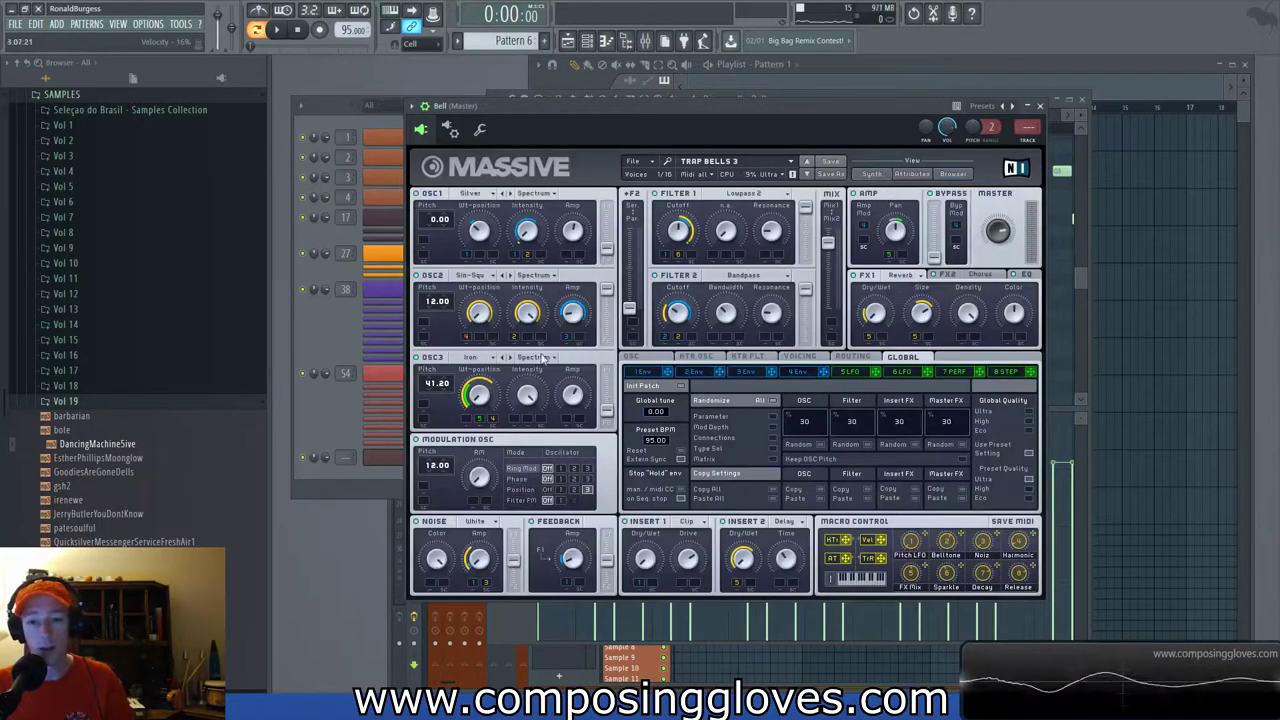
left_click(953, 174)
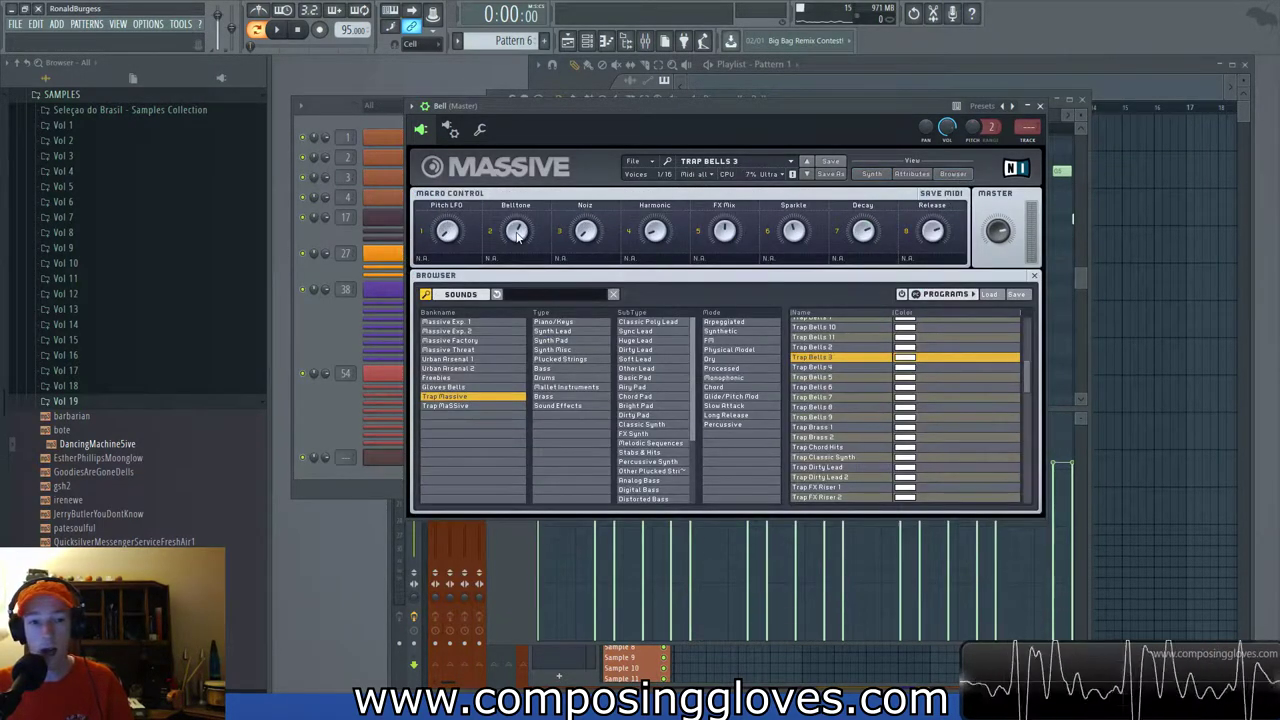
Raise the Belltone macro to 87 while playing the pattern, and stop playback.
key("space")
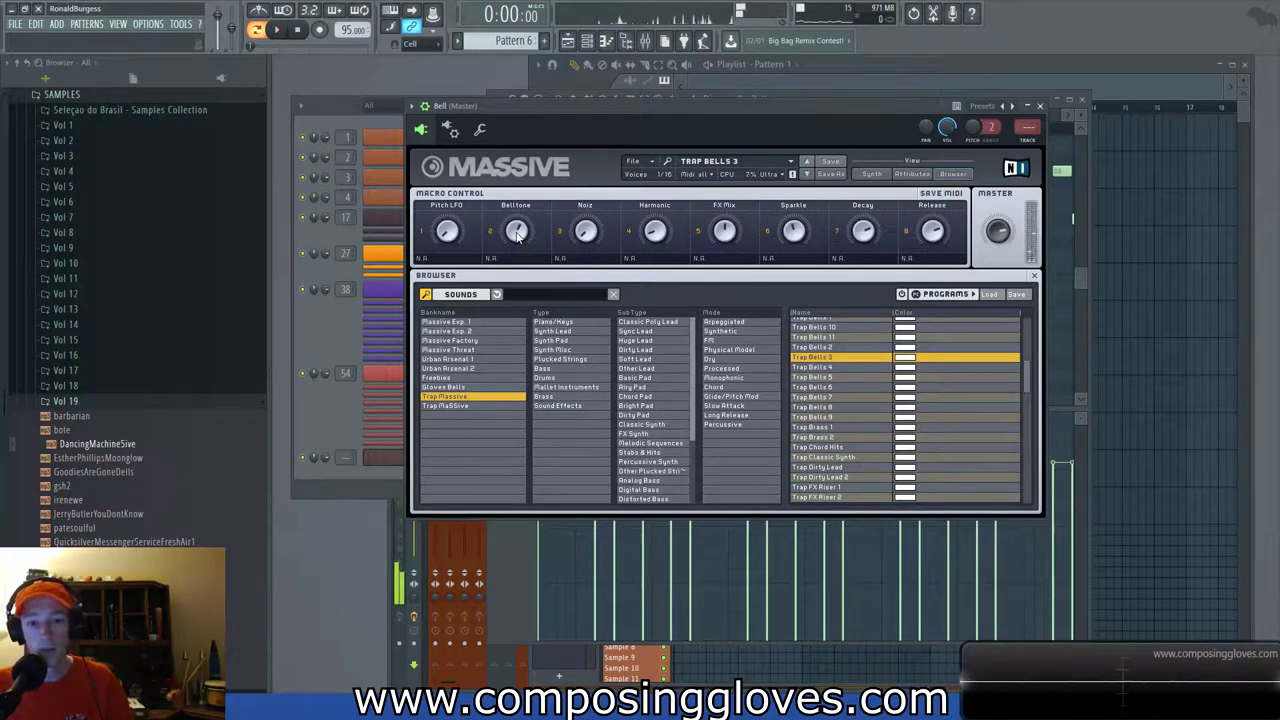
left_click_drag(516, 252, 514, 289)
scroll(516, 233, "up", 10)
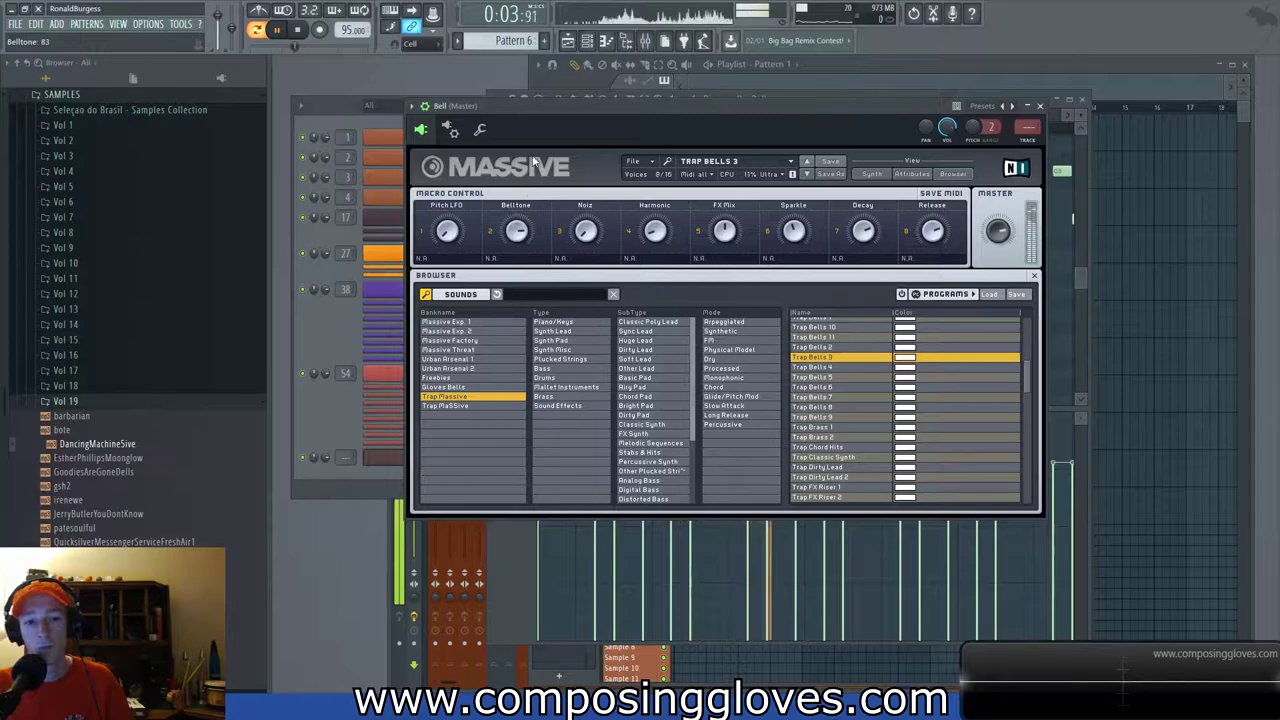
scroll(517, 233, "up", 1)
key("space")
Show Massive's EQ in the synth view and set the high shelf boost to 59 during playback.
left_click(910, 174)
left_click(872, 174)
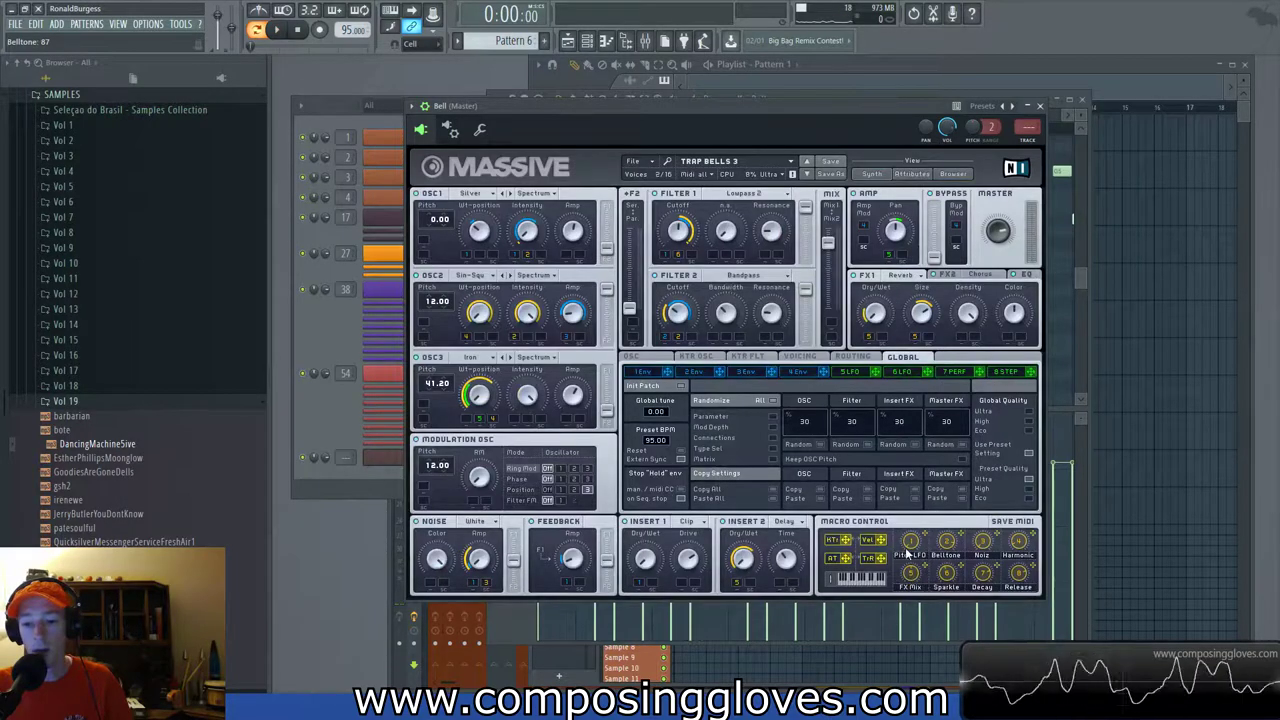
left_click(1028, 275)
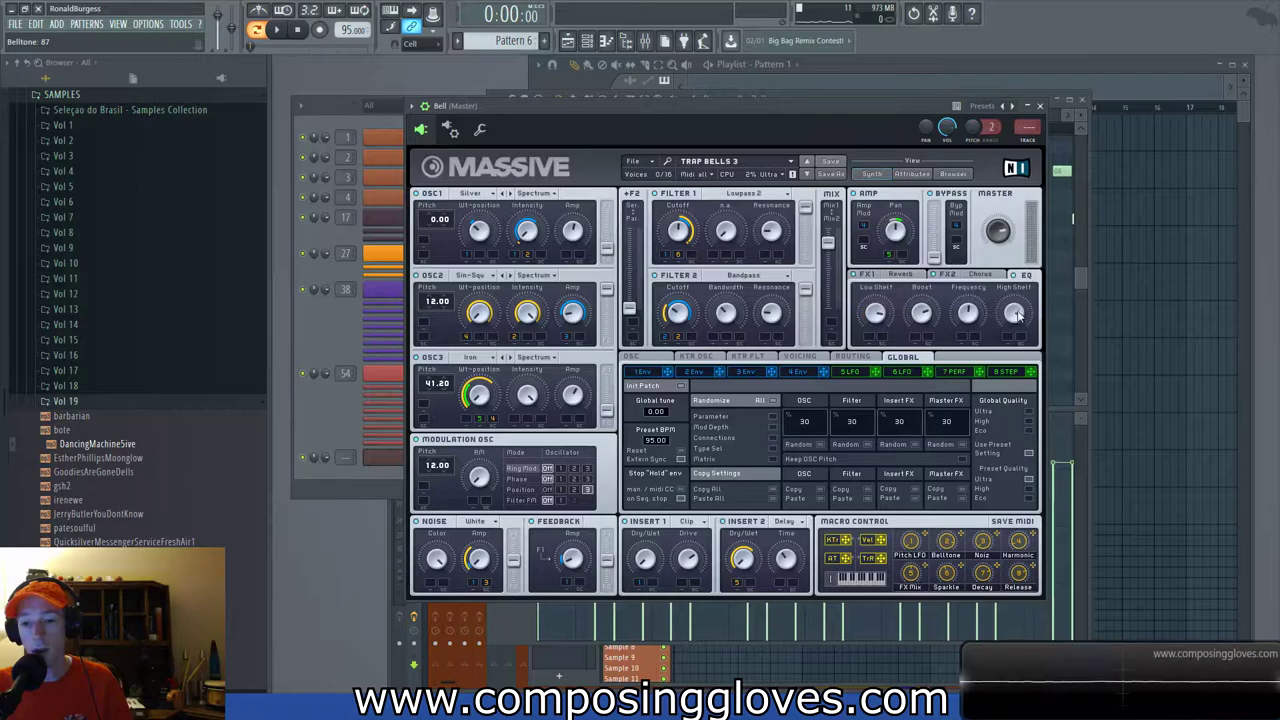
key("space")
left_click_drag(1014, 306, 1017, 312)
scroll(1015, 314, "down", 2)
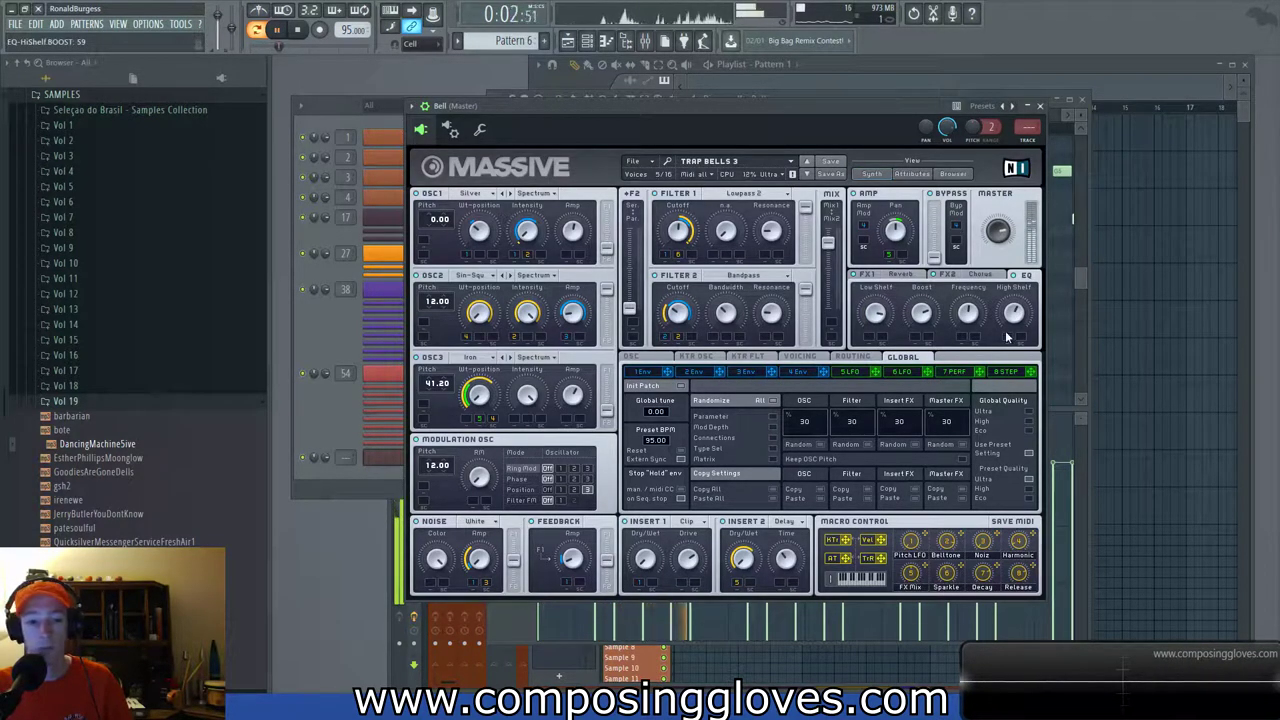
Return Massive to the browser view and close its window.
left_click(952, 174)
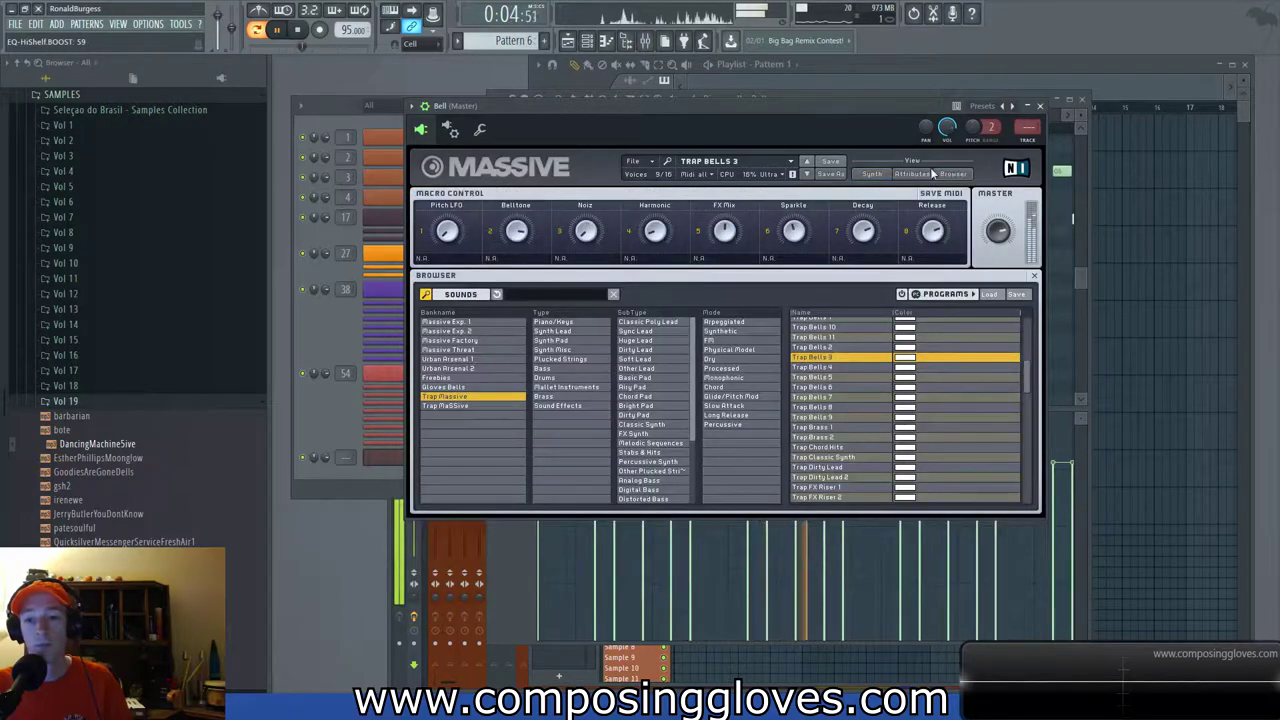
left_click_drag(863, 104, 839, 114)
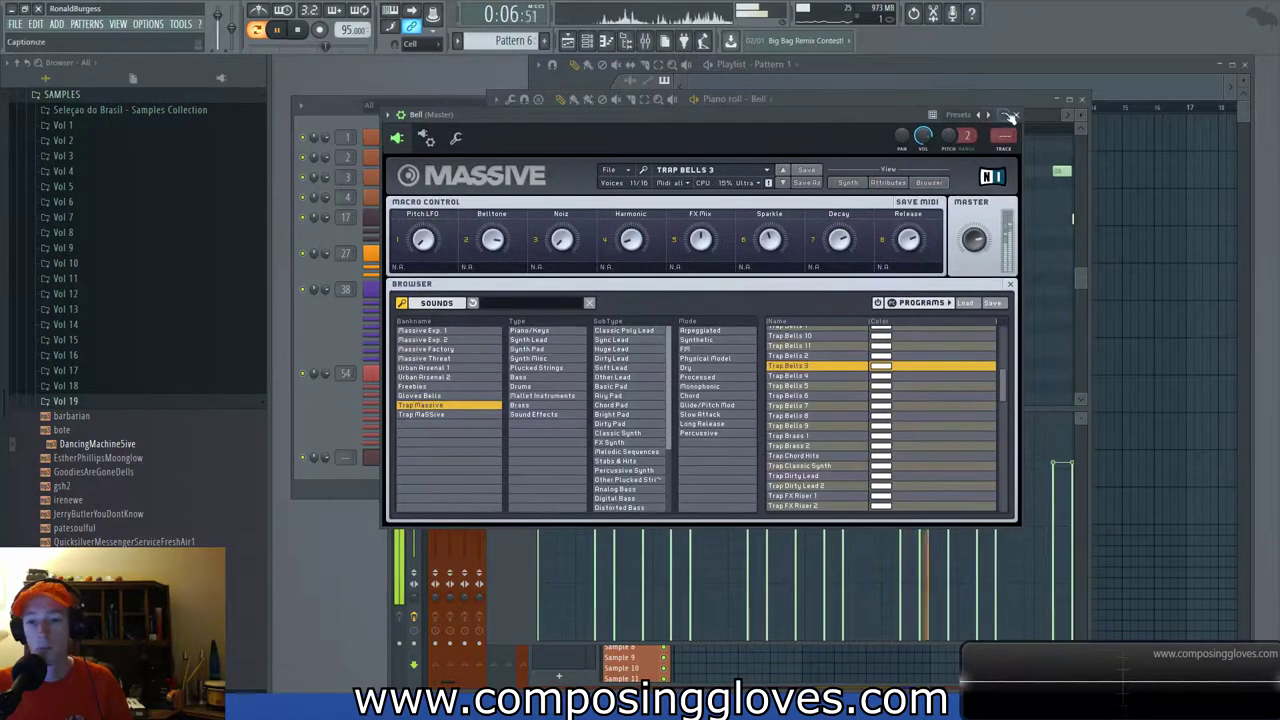
left_click(1014, 115)
Set the piano roll's playback position to the start of bar 4 and stop playback.
left_click_drag(712, 116, 768, 123)
scroll(809, 142, "down", 2)
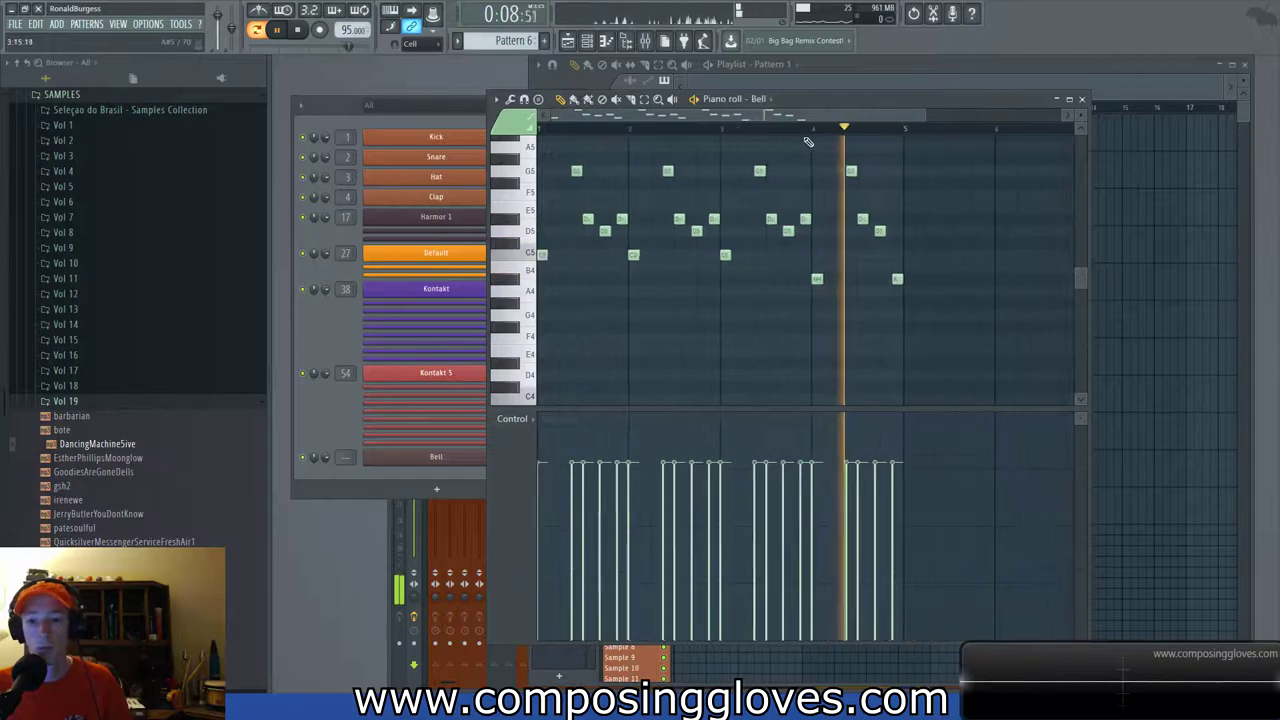
scroll(894, 266, "up", 4)
key("space")
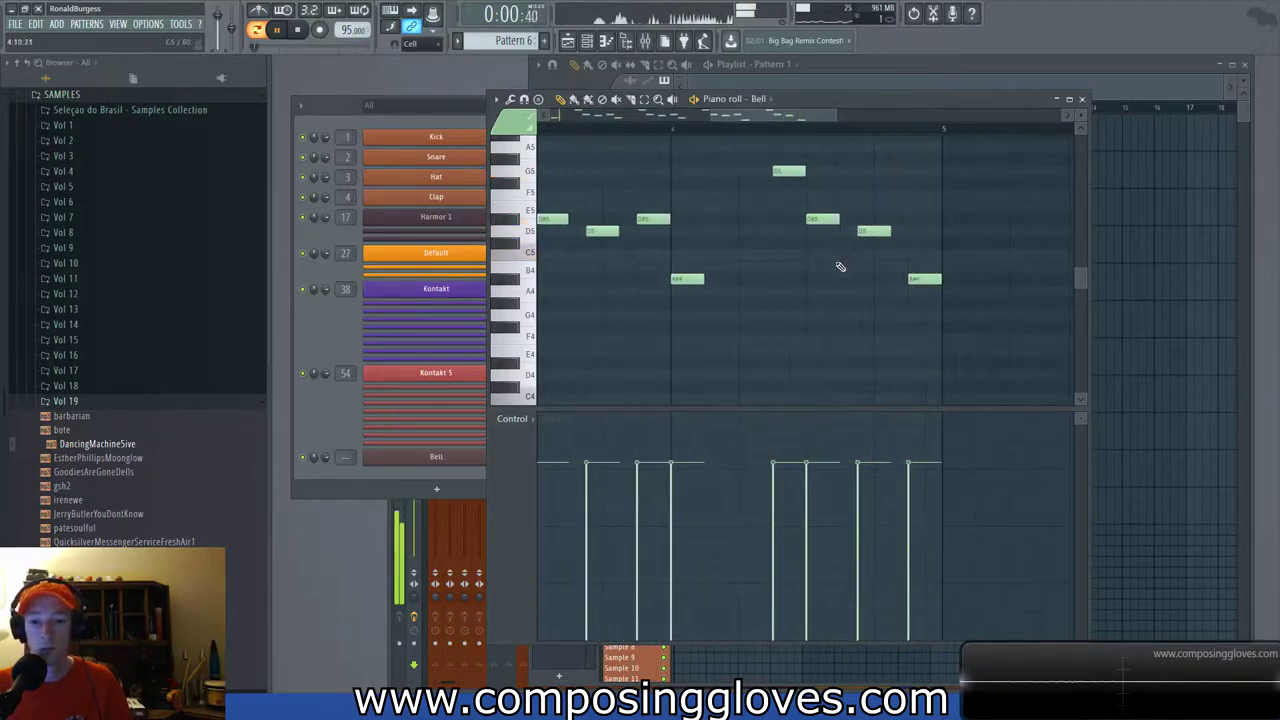
left_click(674, 128)
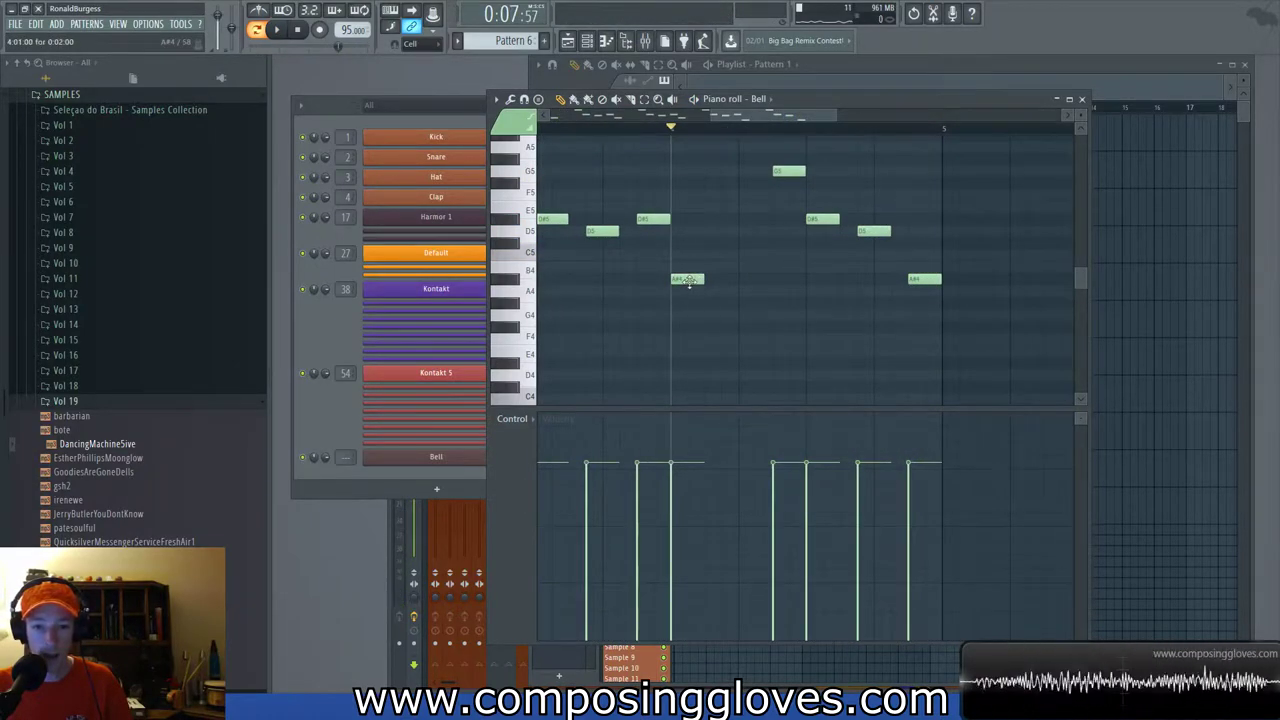
Move bar 4's first and last notes to C#5 and preview them from a playback position within bar 3.
left_click_drag(688, 278, 688, 242)
left_click(586, 128)
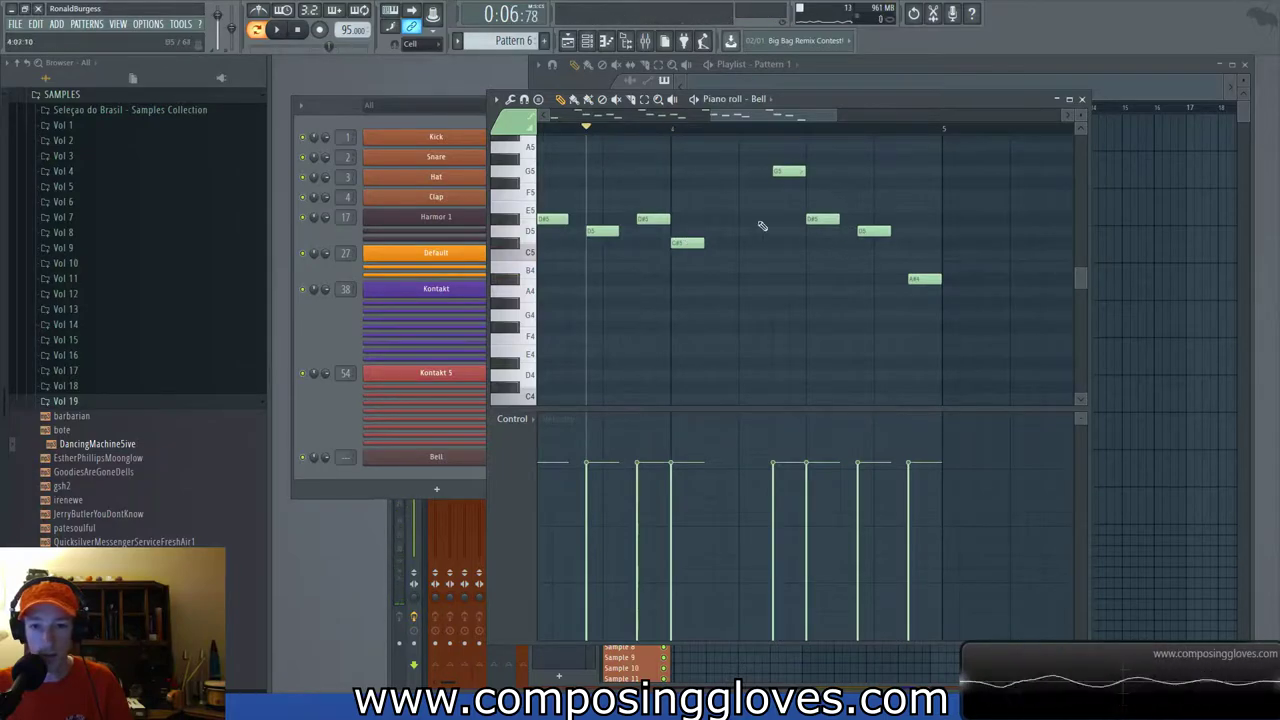
left_click_drag(924, 278, 924, 242)
key("space")
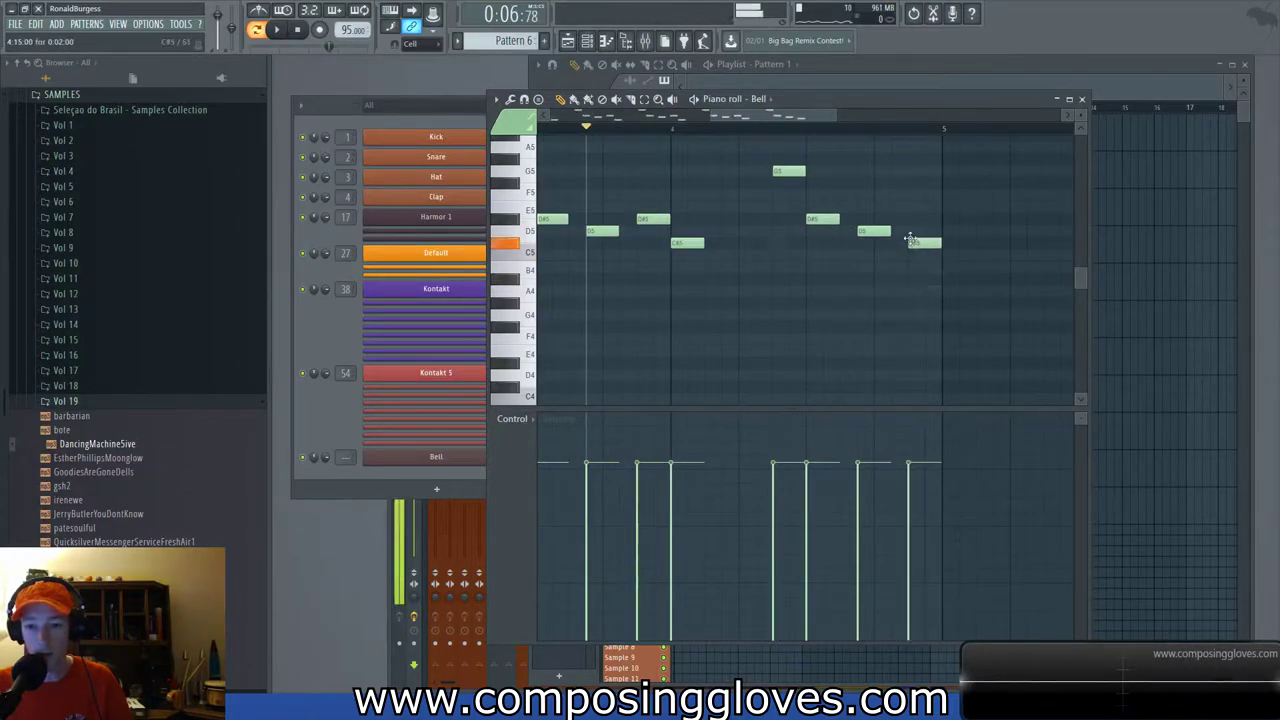
key("space")
Replace the first note of bar 4 with a C5 note and preview the change.
right_click(690, 244)
left_click(697, 256)
key("space")
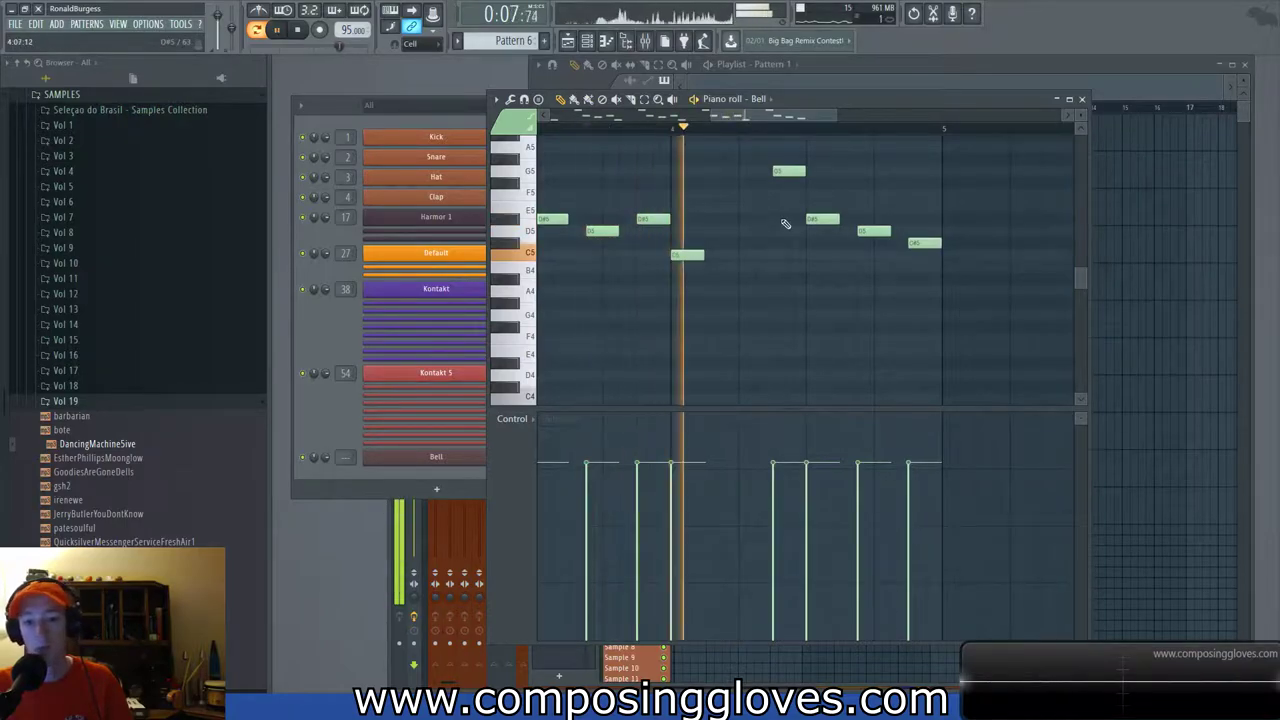
key("space")
Replace the first note of bar 4 with a B4 note and play it back.
right_click(688, 256)
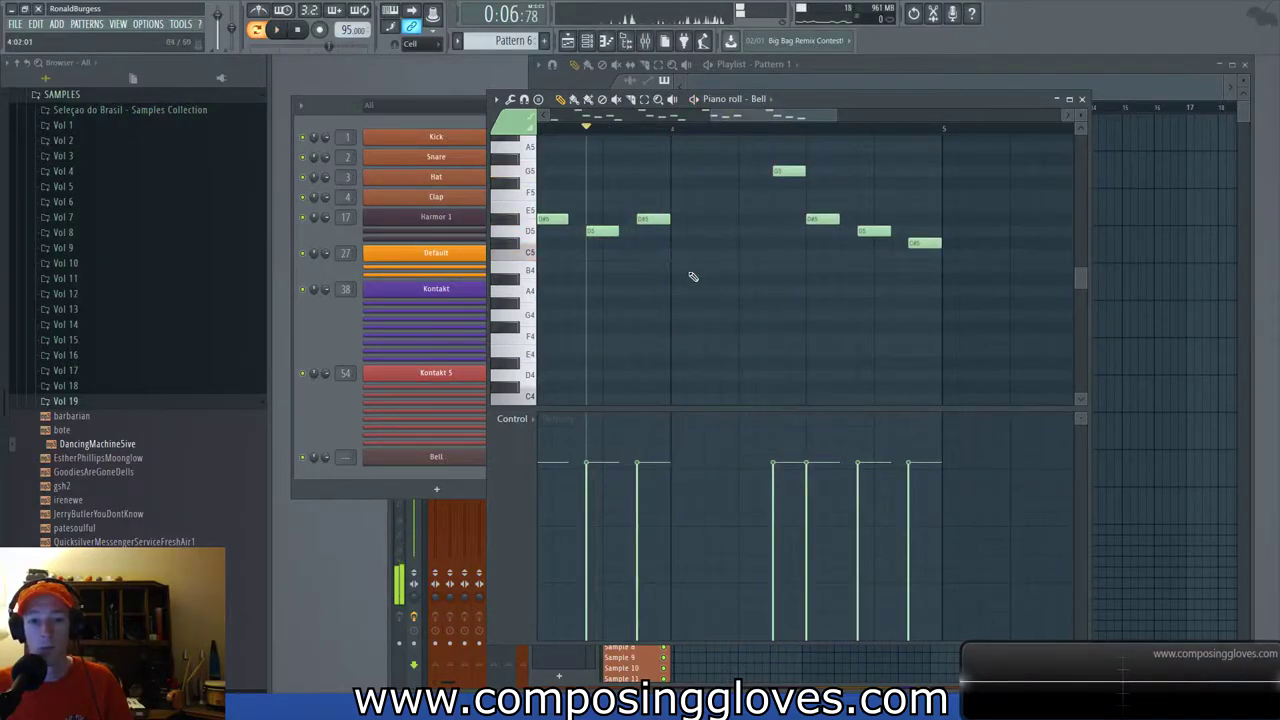
left_click(684, 270)
key("space")
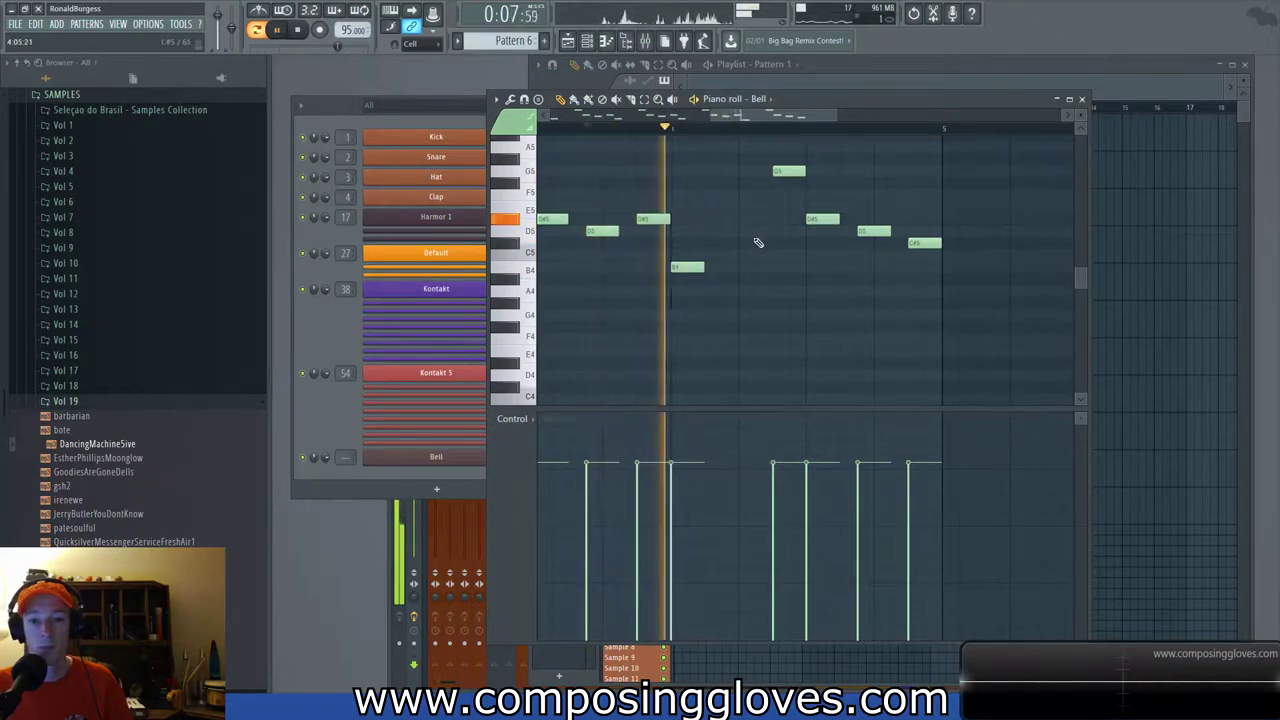
key("space")
Try B4 and A#4 in turn as the last note of bar 4 and play the pattern.
right_click(925, 244)
left_click(917, 269)
right_click(925, 268)
left_click(927, 279)
key("space")
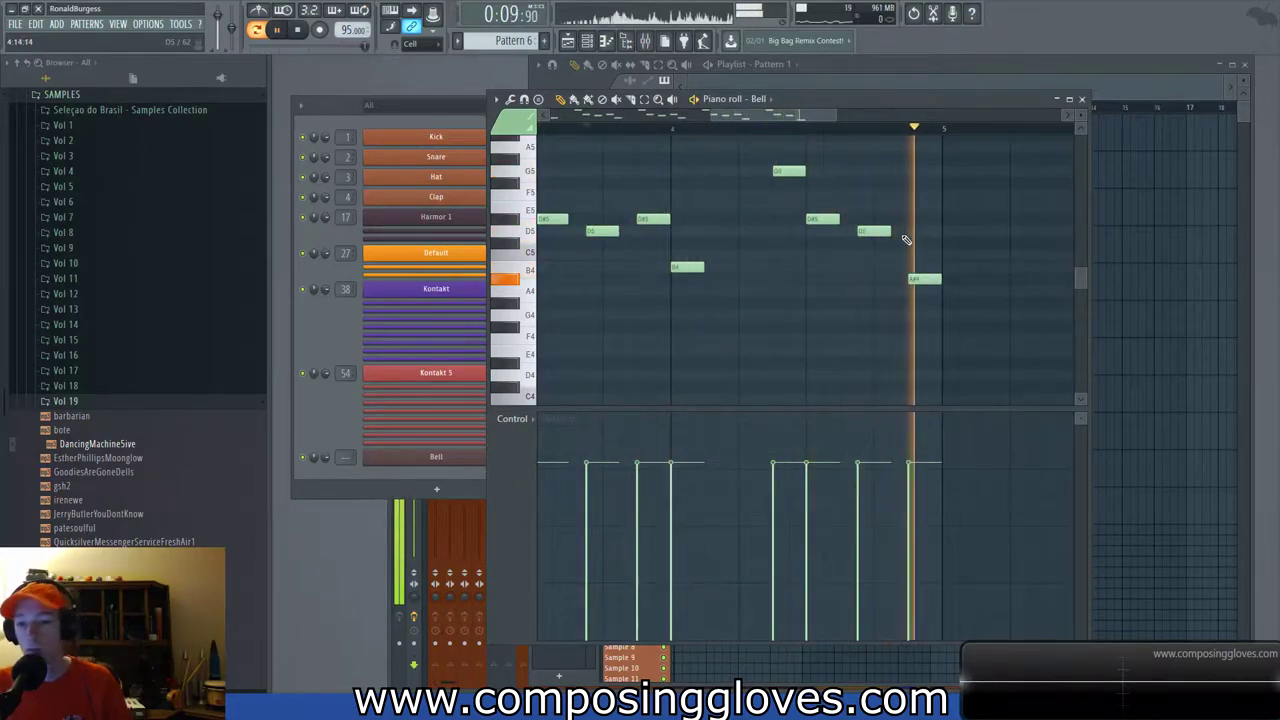
key("space")
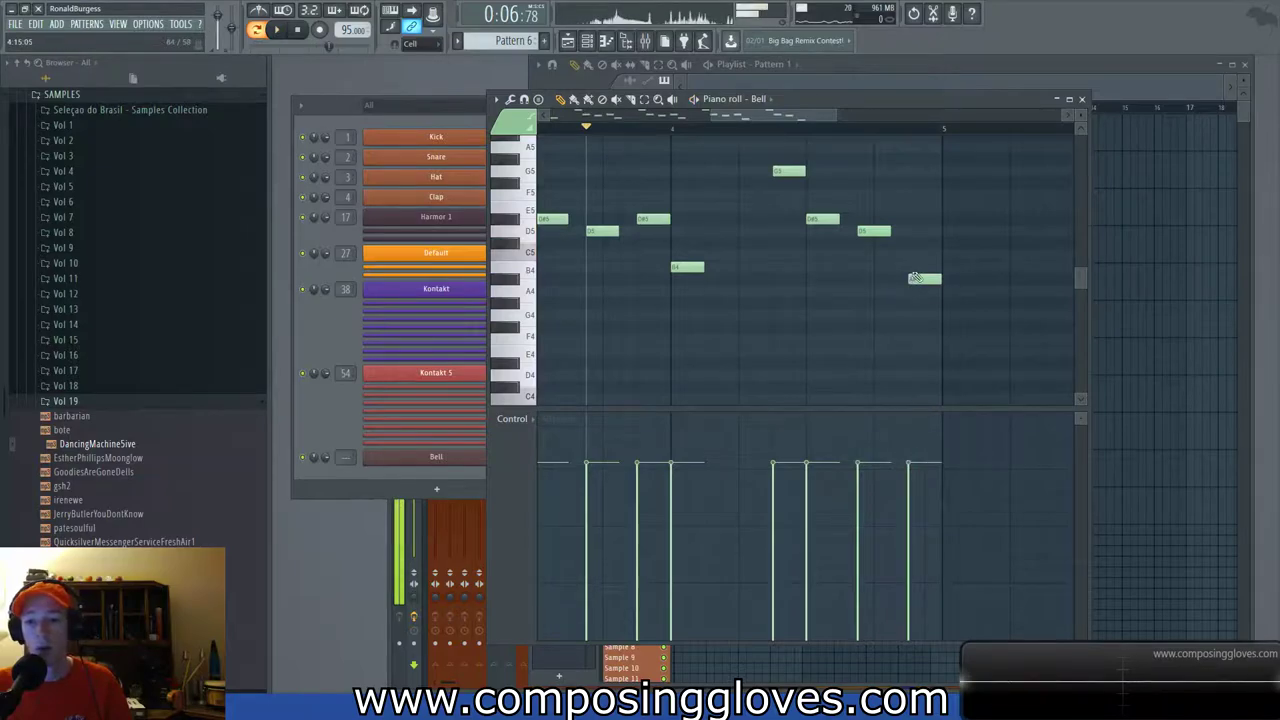
Replace the last note of bar 4 with a B4 note and close the Bell piano roll.
right_click(915, 277)
left_click_drag(902, 268, 919, 268)
scroll(824, 268, "down", 2)
scroll(959, 257, "left", 1)
scroll(803, 286, "up", 3)
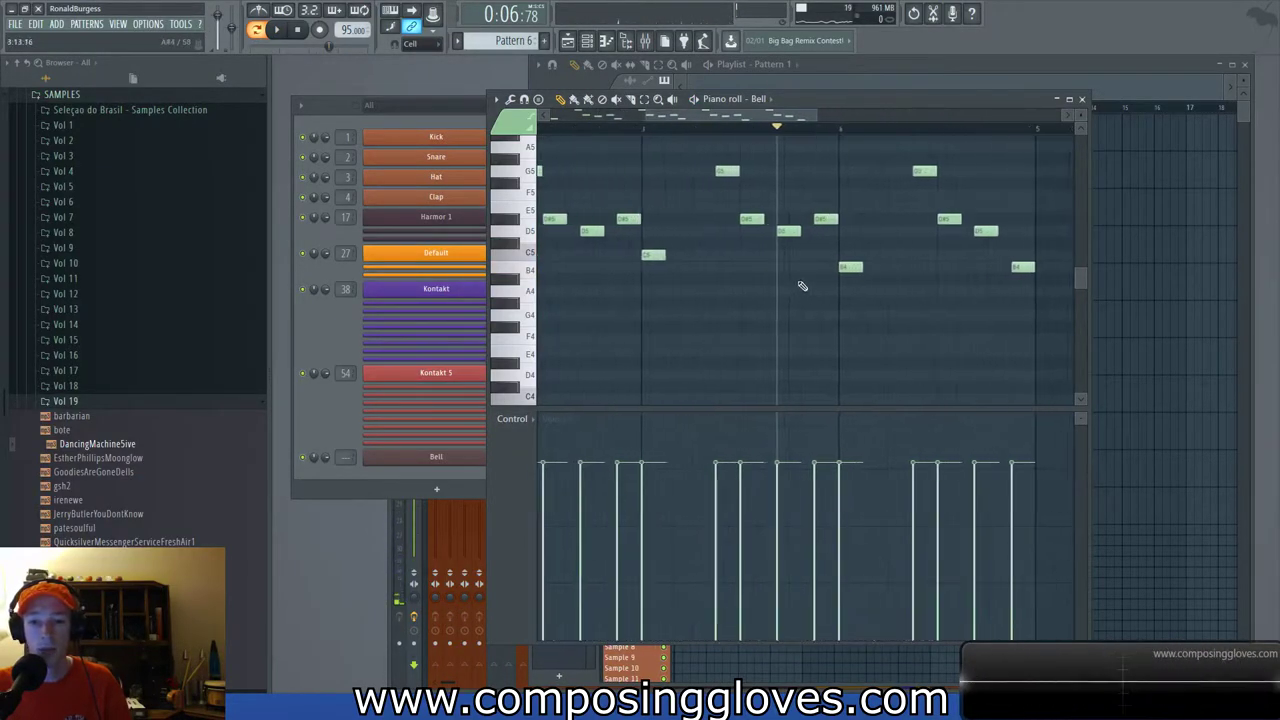
scroll(988, 280, "down", 3)
mouse_move(951, 271)
left_mouse_down()
mouse_move(729, 257)
mouse_move(926, 290)
left_mouse_up()
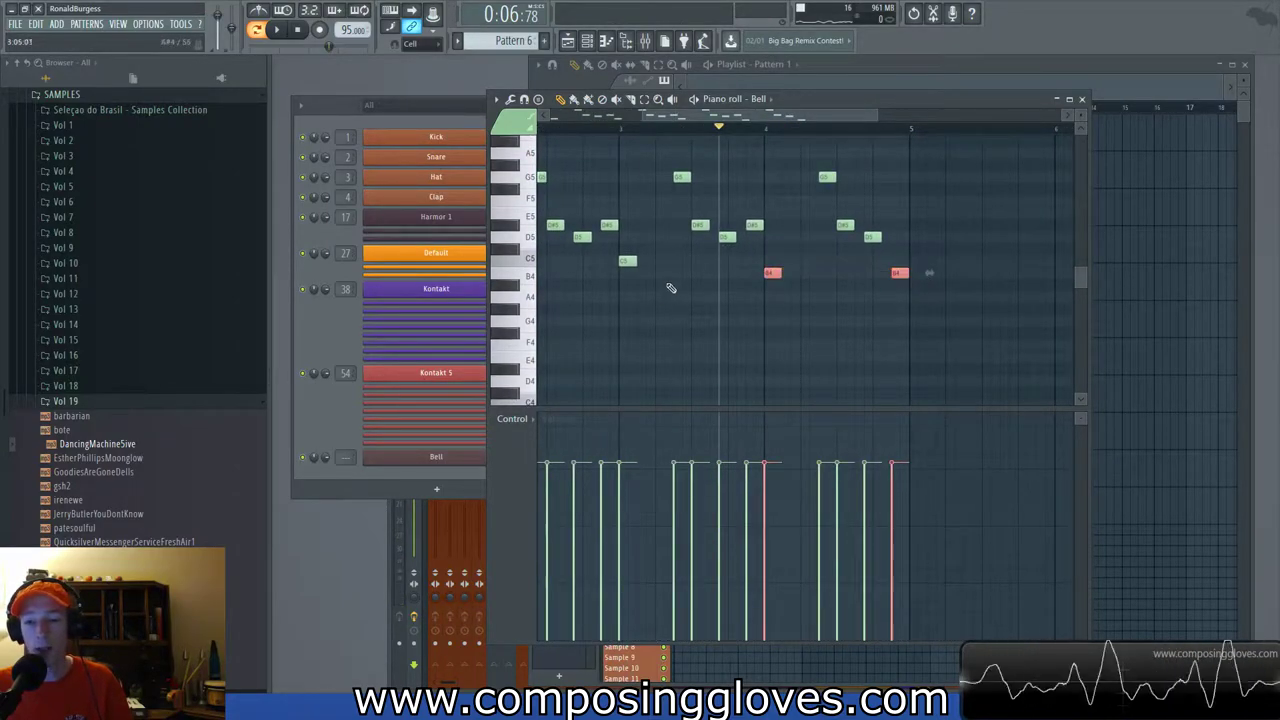
key("ctrl+d")
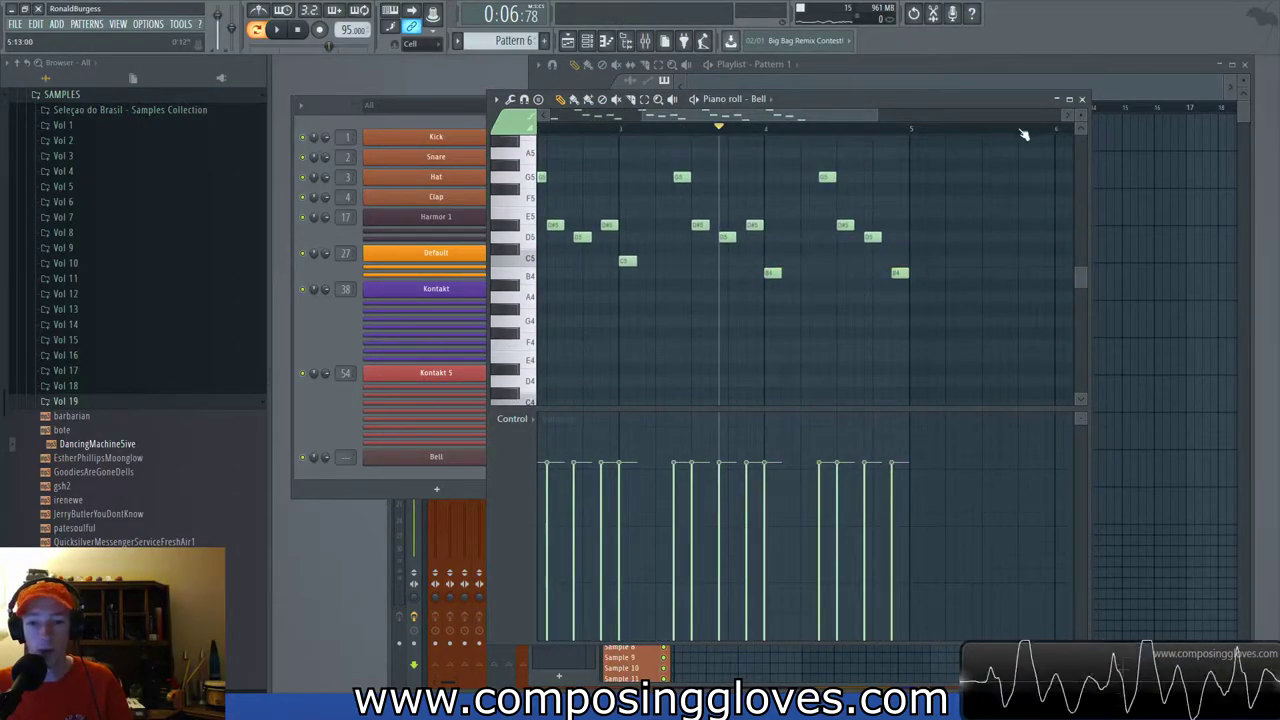
left_click(1082, 99)
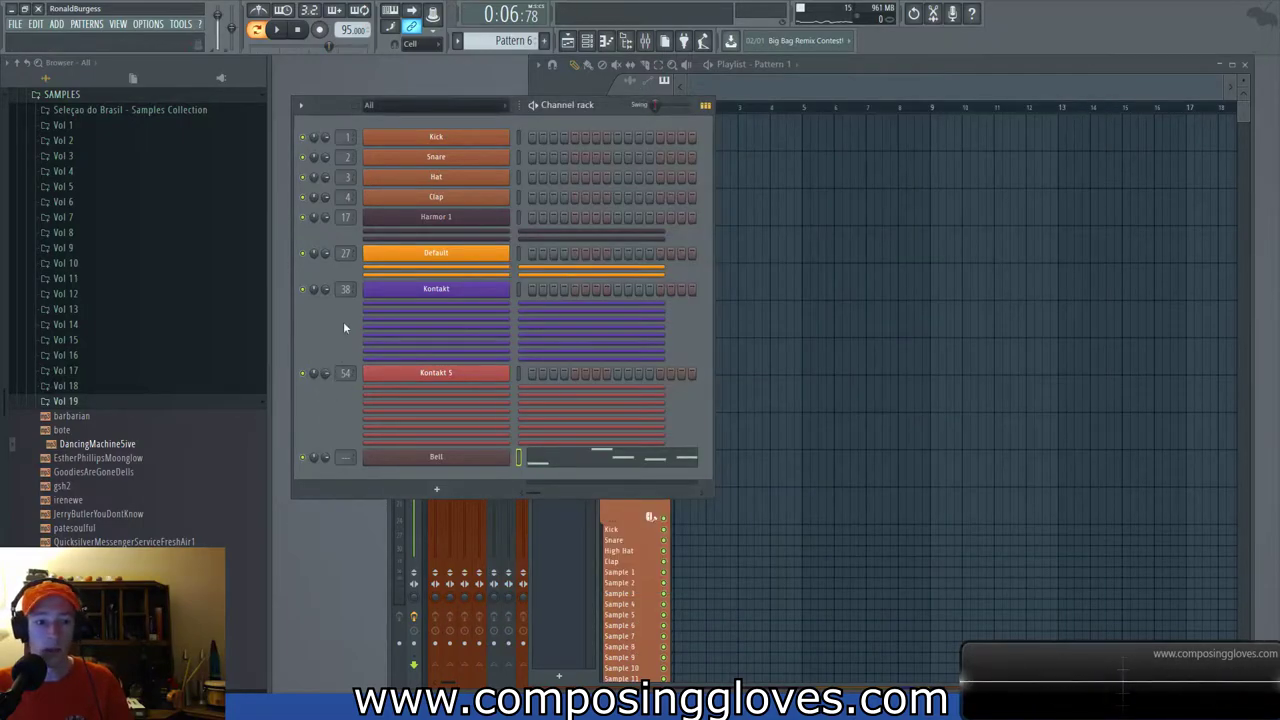
Add a new Massive channel to the channel rack and move its window clear of the channel list.
left_click(449, 498)
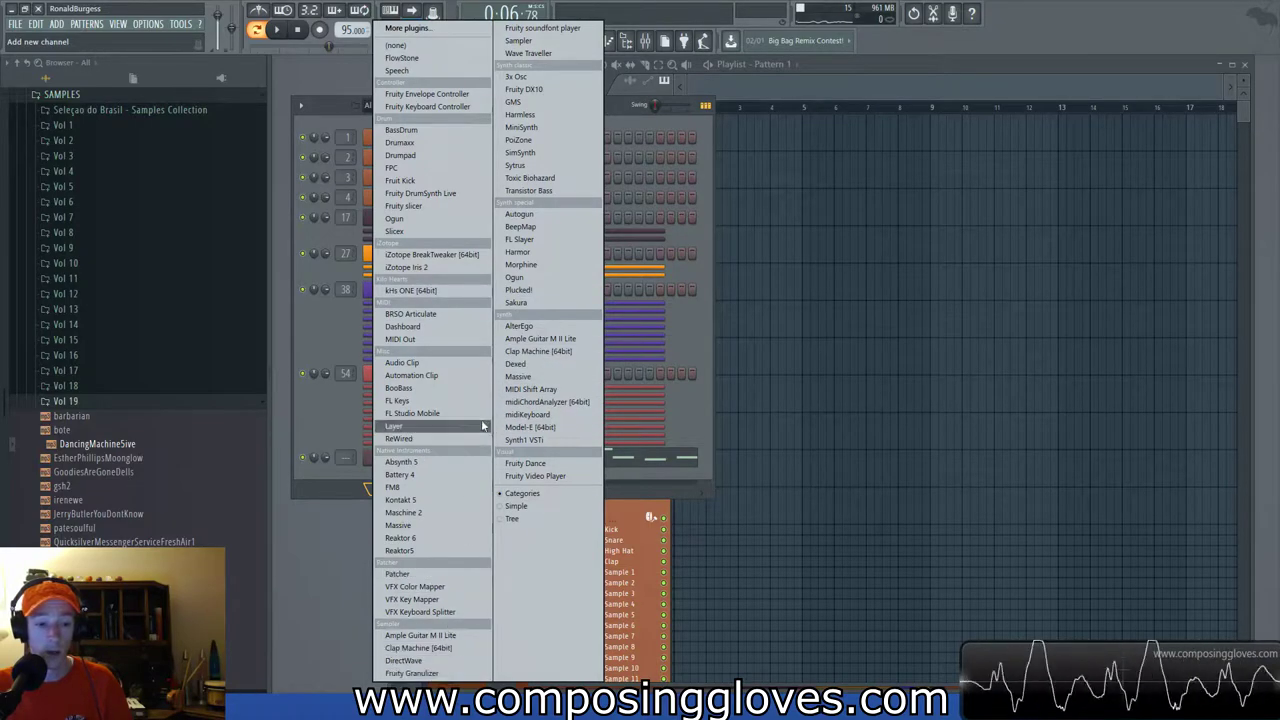
left_click(585, 377)
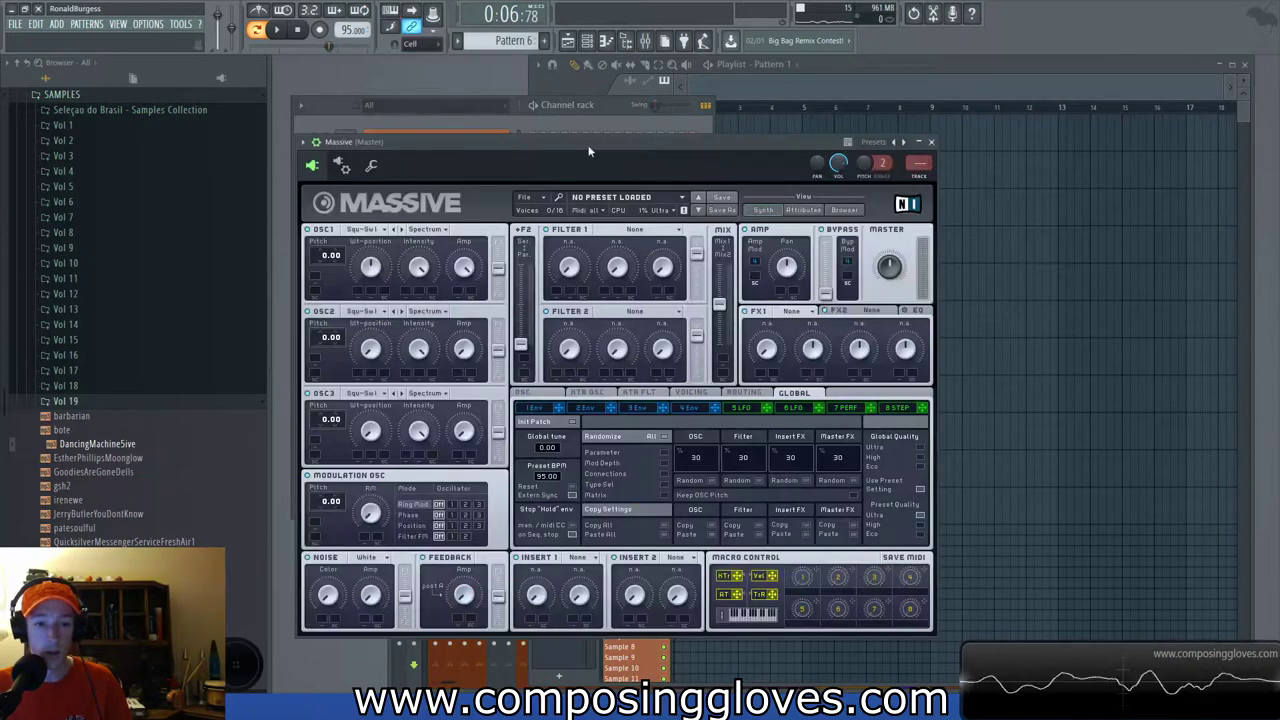
left_click_drag(587, 144, 749, 87)
Show Massive's browser view and filter the sounds to the Trap Massive bank.
left_click(985, 155)
left_click(1015, 154)
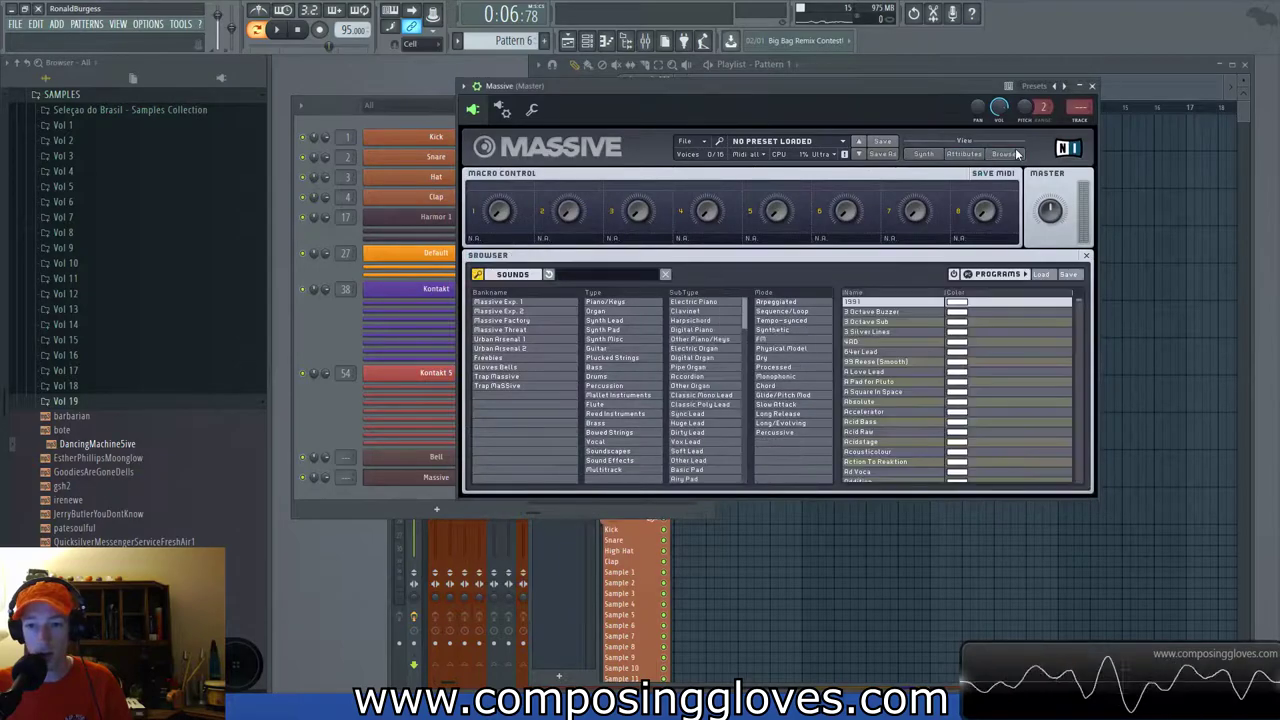
left_click(984, 155)
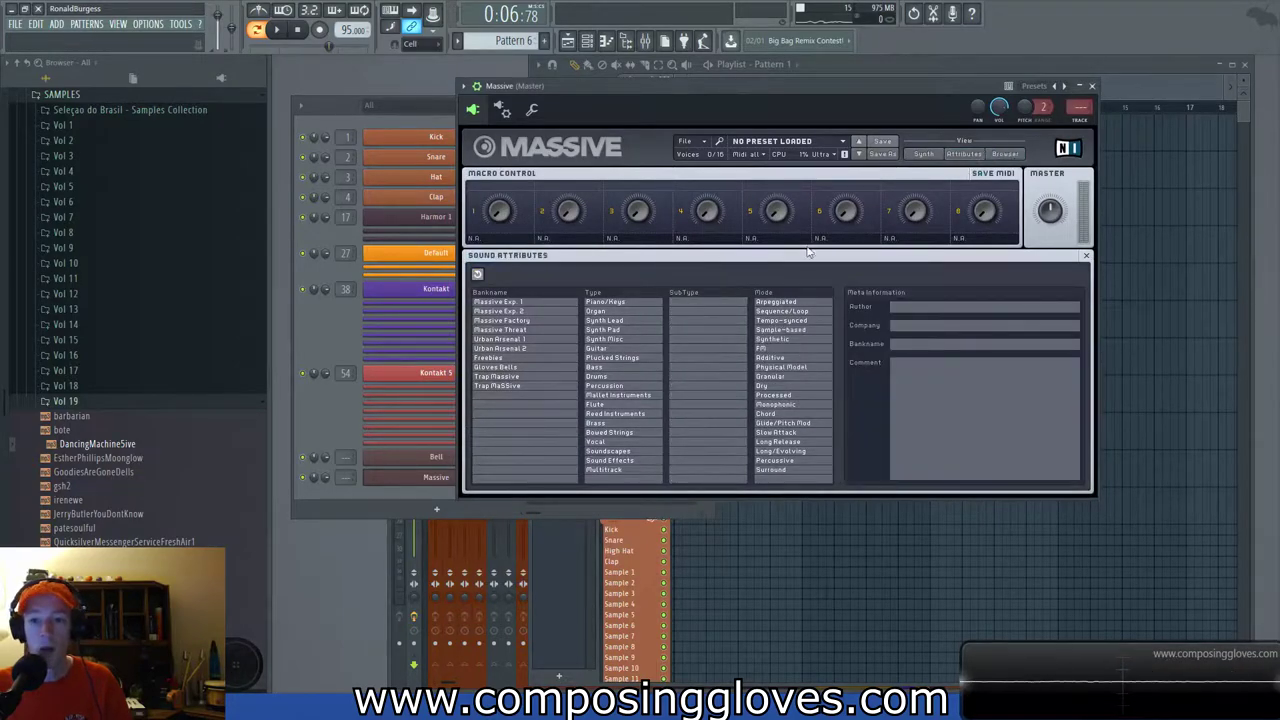
left_click(1015, 155)
left_click(530, 376)
left_click(529, 386)
left_click(541, 376)
left_click(908, 332)
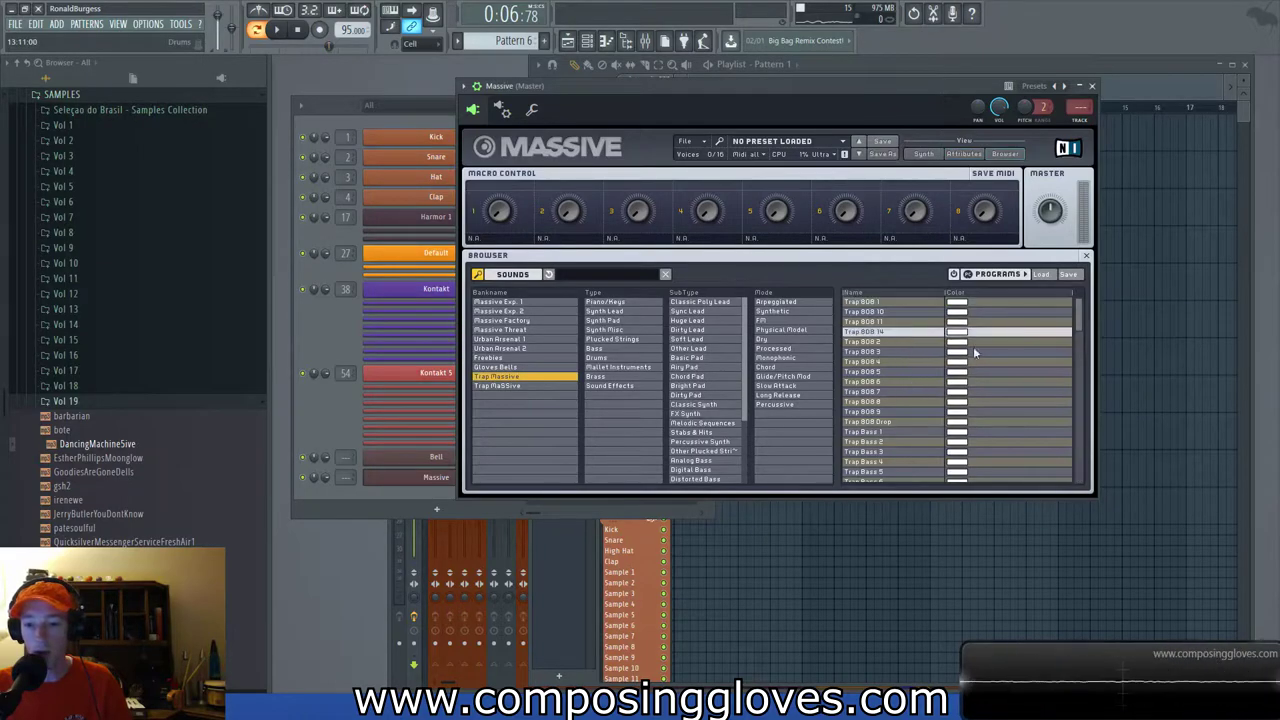
left_click_drag(1077, 325, 1087, 288)
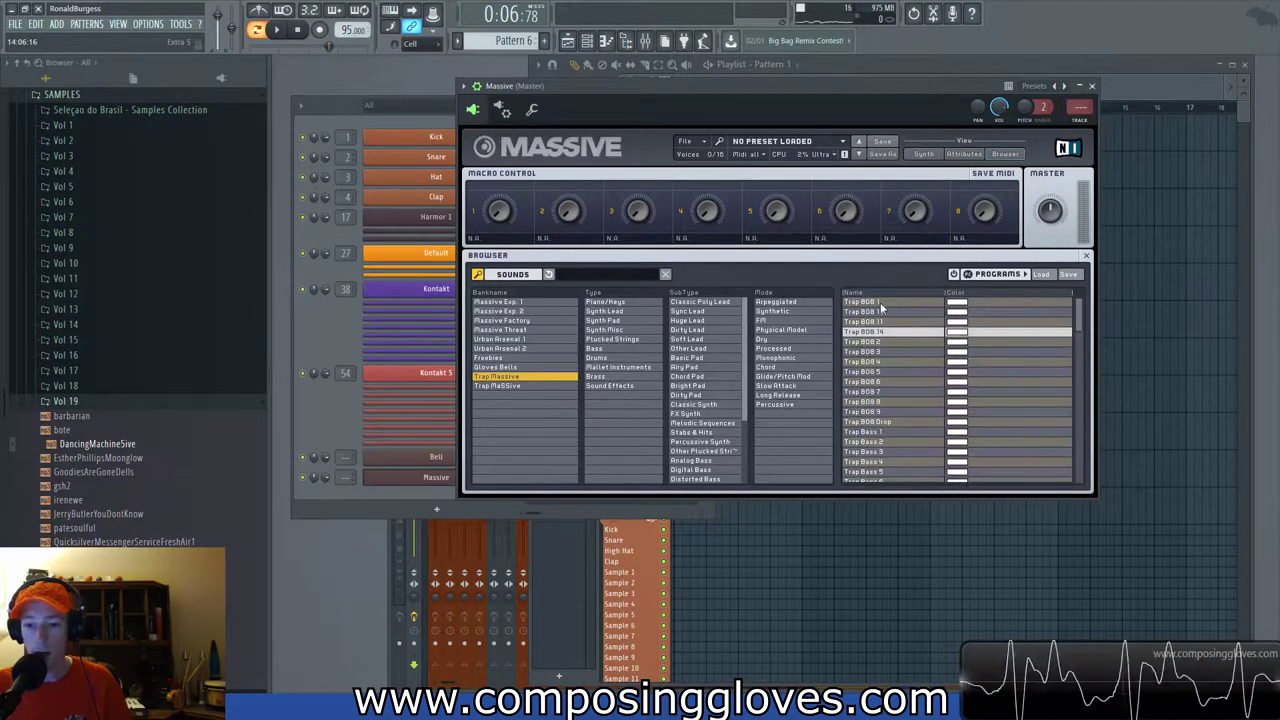
Audition the Trap 808 presets in list order starting with Trap 808 1, ending with Trap 808 8 loaded.
left_click(896, 303)
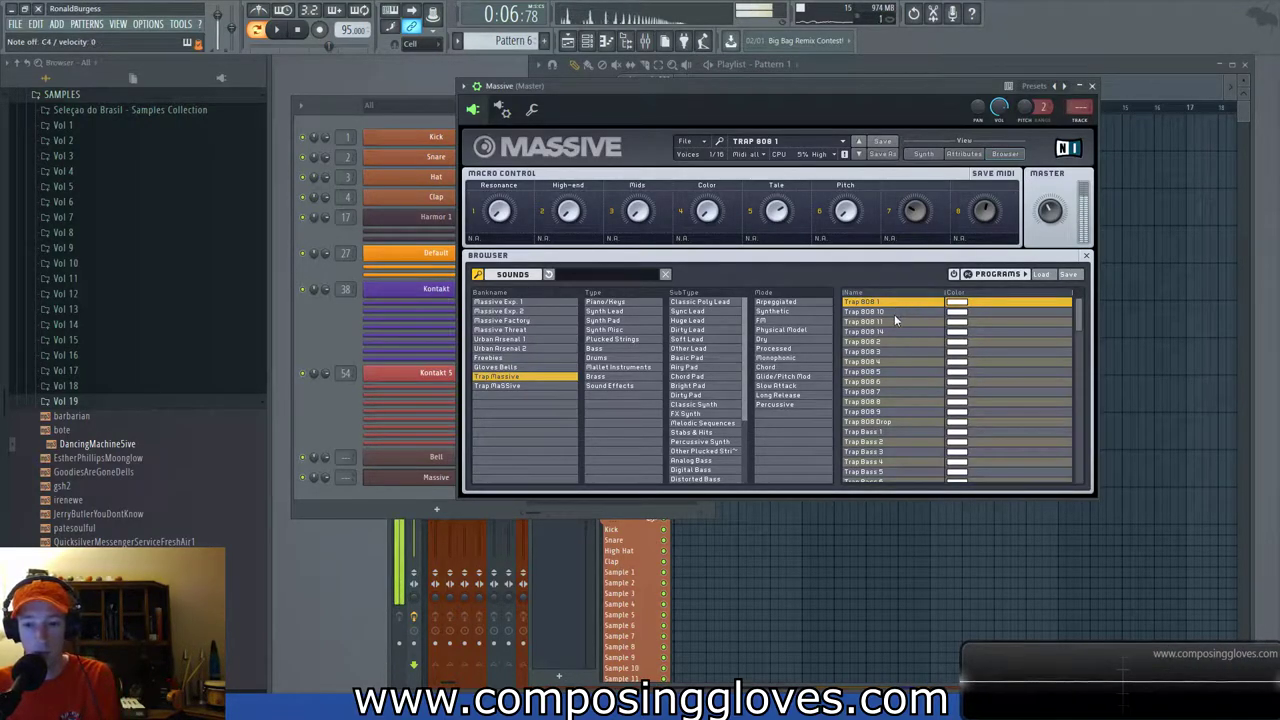
left_click(894, 312)
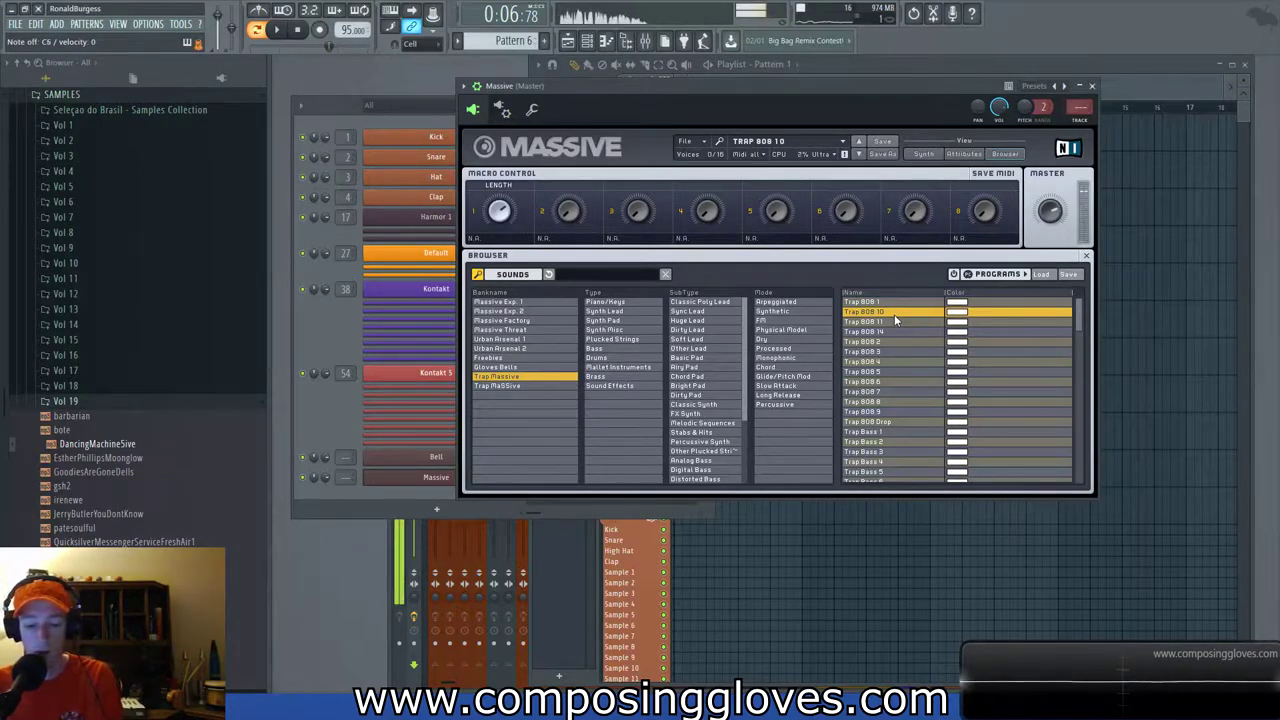
left_click(900, 322)
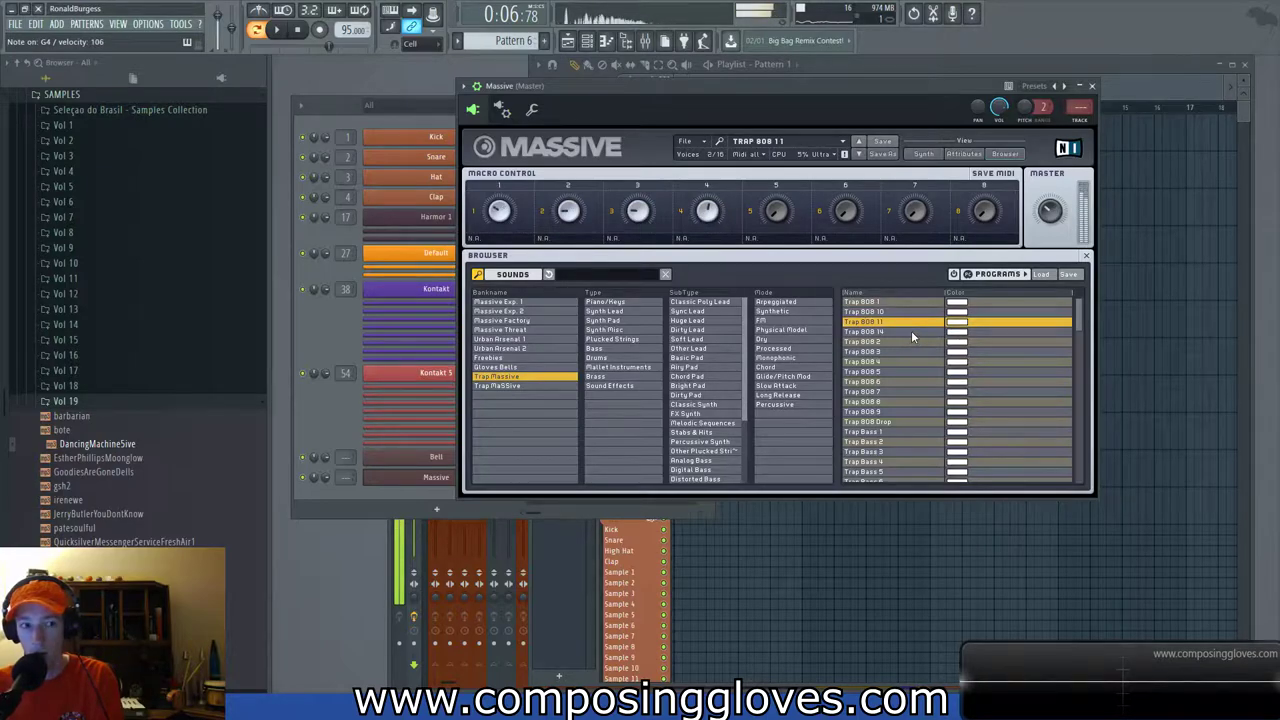
left_click(911, 332)
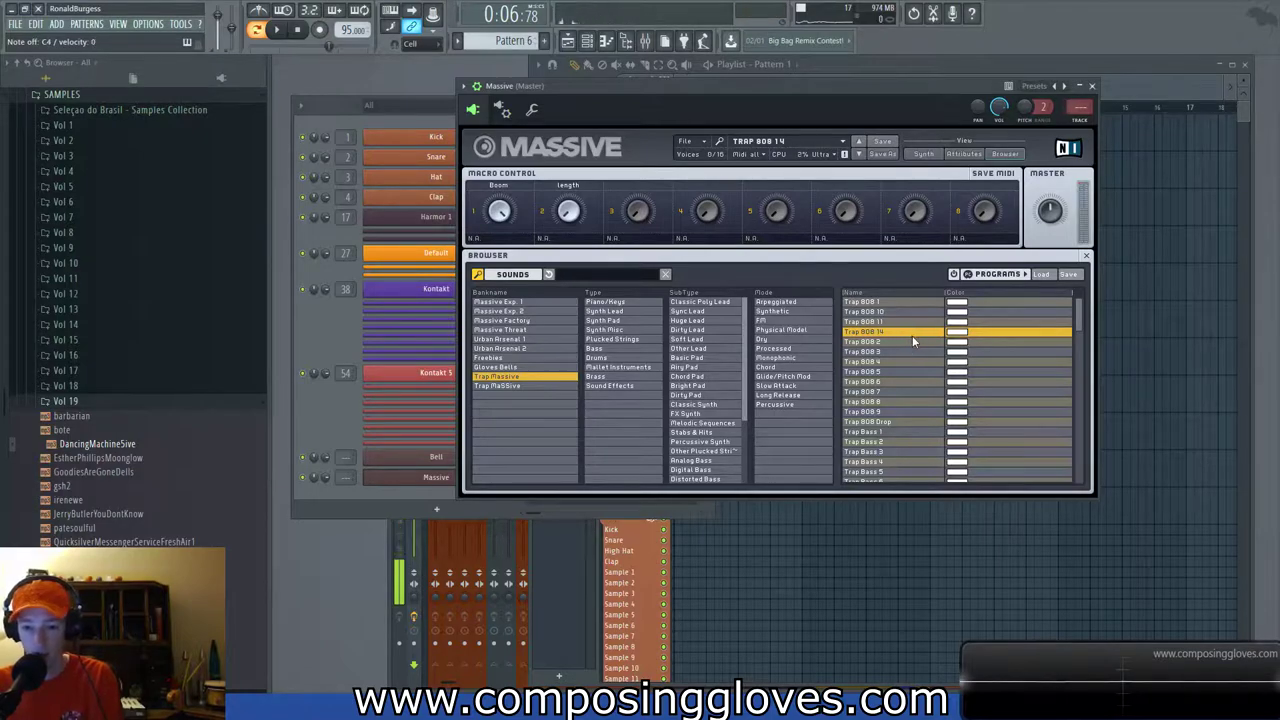
left_click(915, 342)
left_click(914, 351)
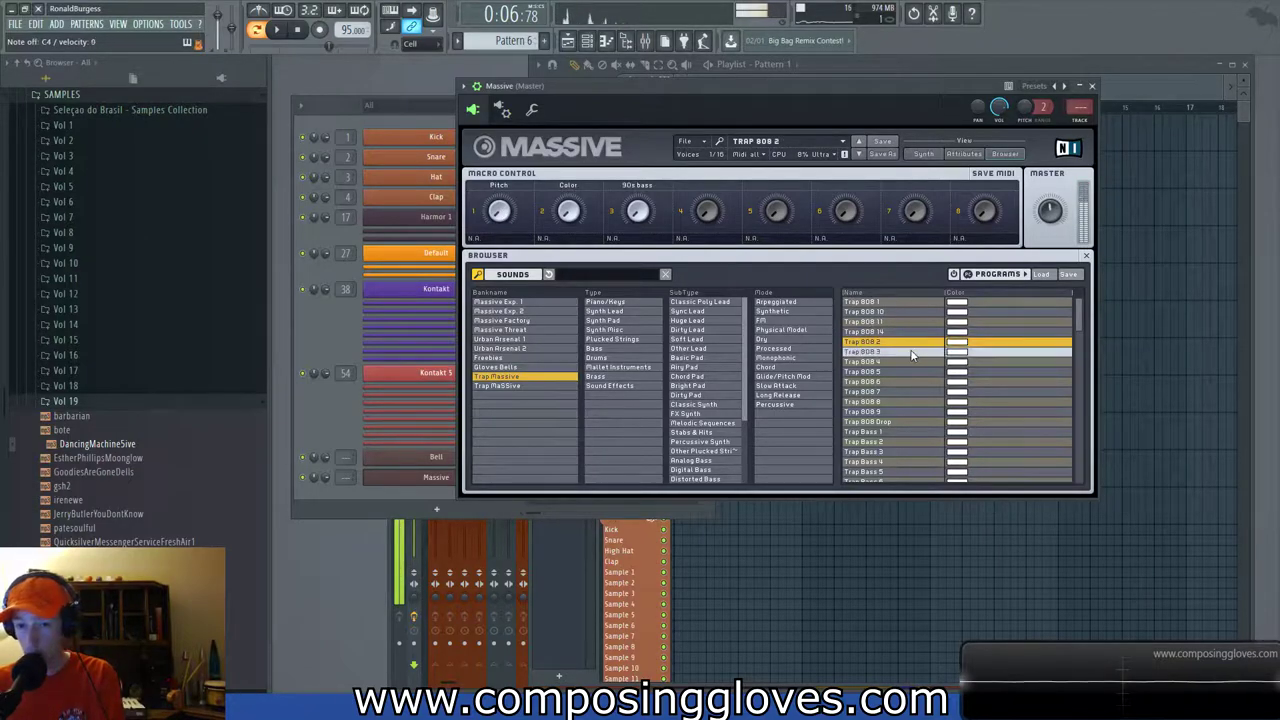
left_click(912, 362)
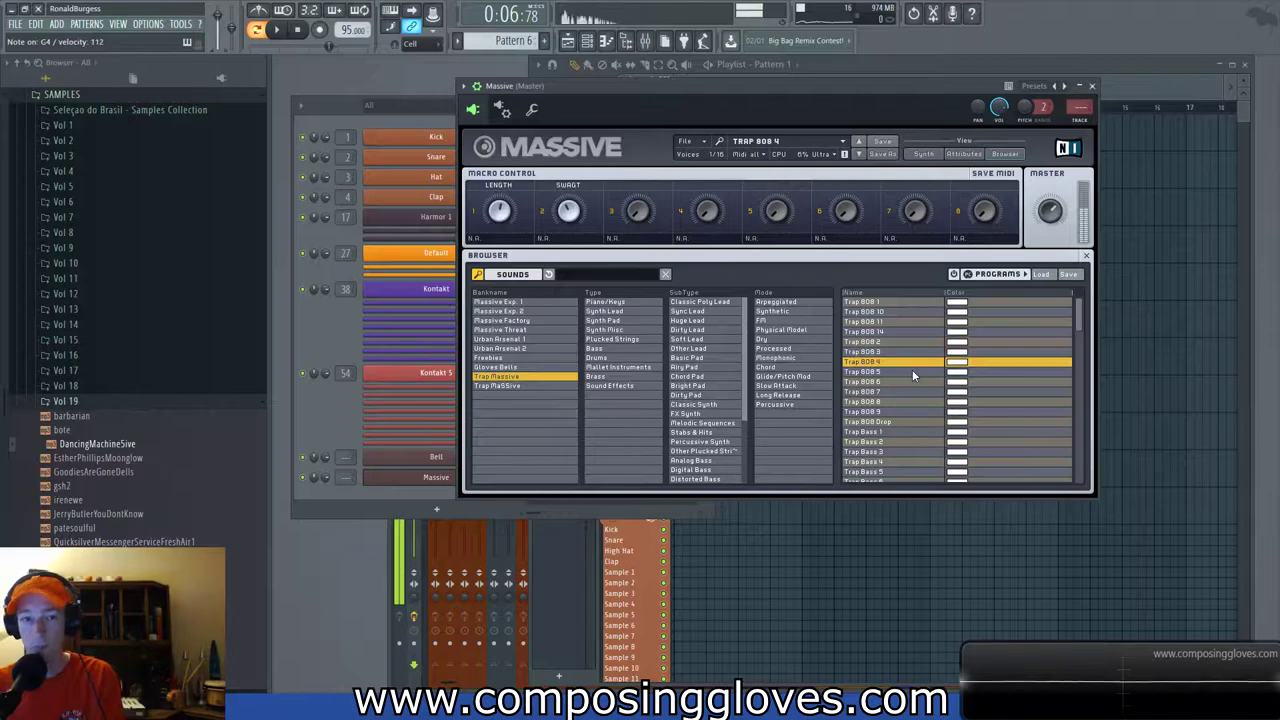
left_click(912, 371)
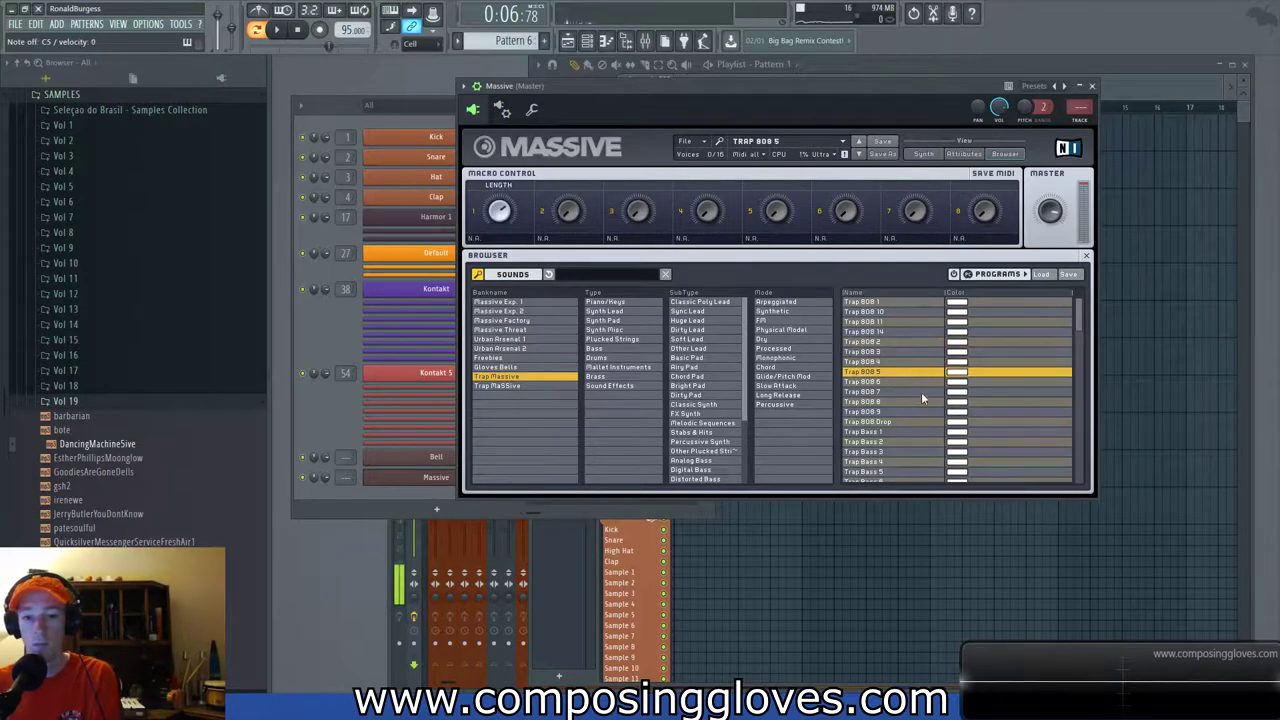
left_click(918, 383)
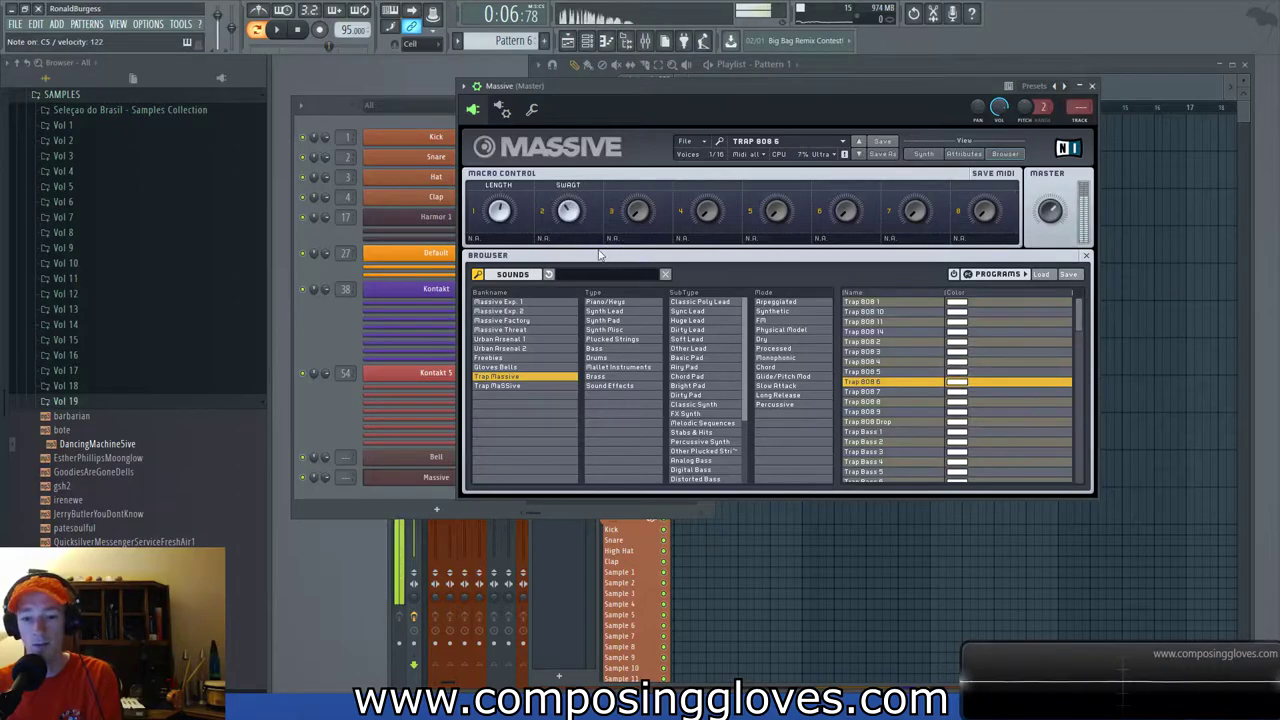
left_click(898, 393)
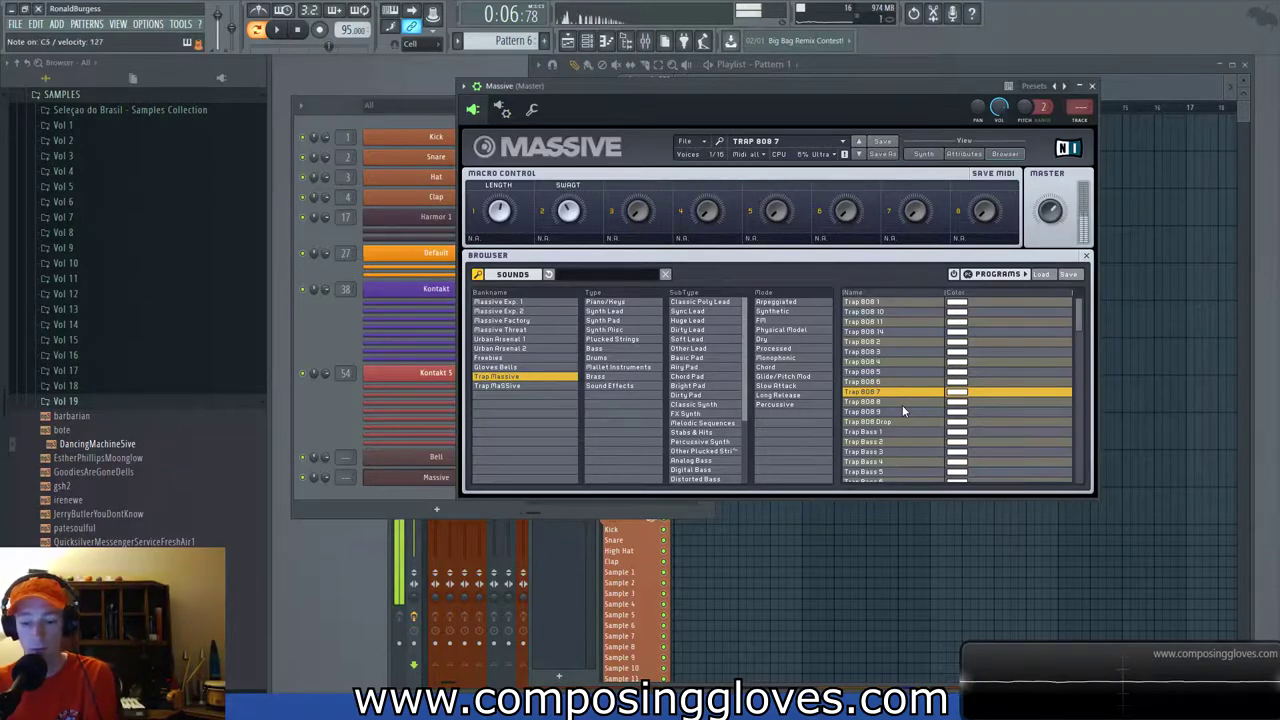
left_click(902, 405)
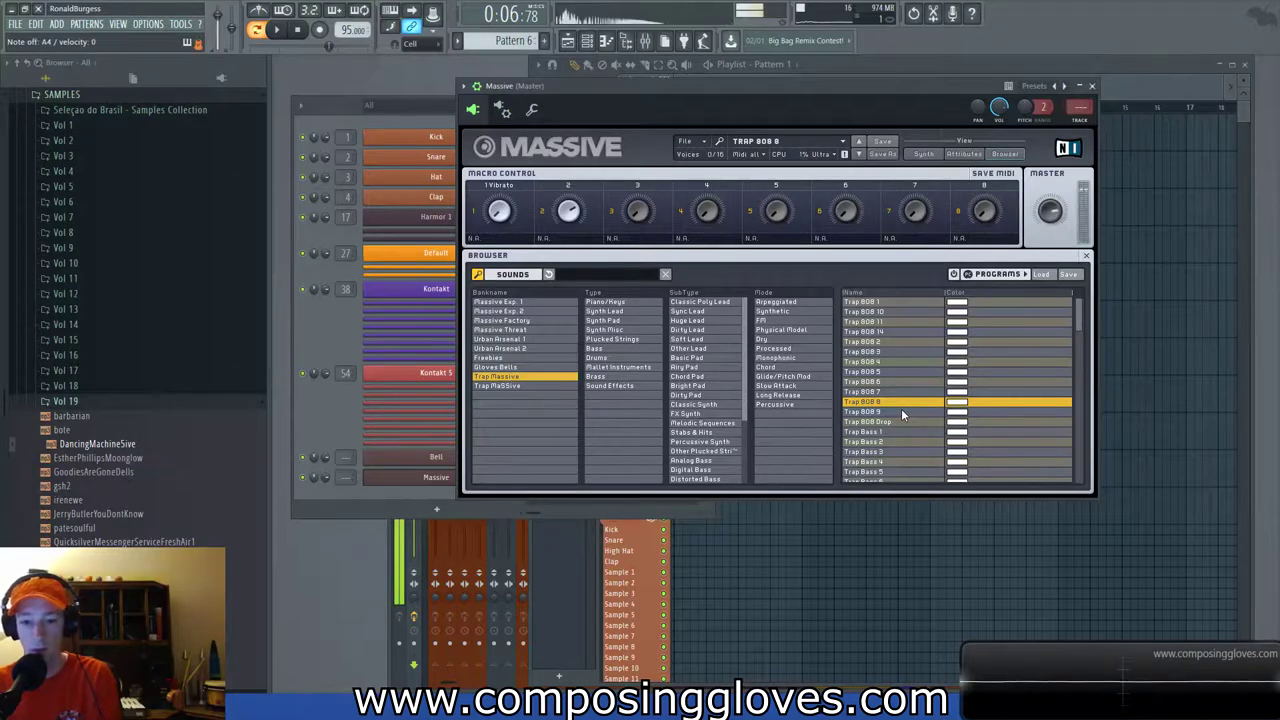
Rename the new Massive channel as 808.
left_click(354, 339)
right_click(471, 477)
key("F2")
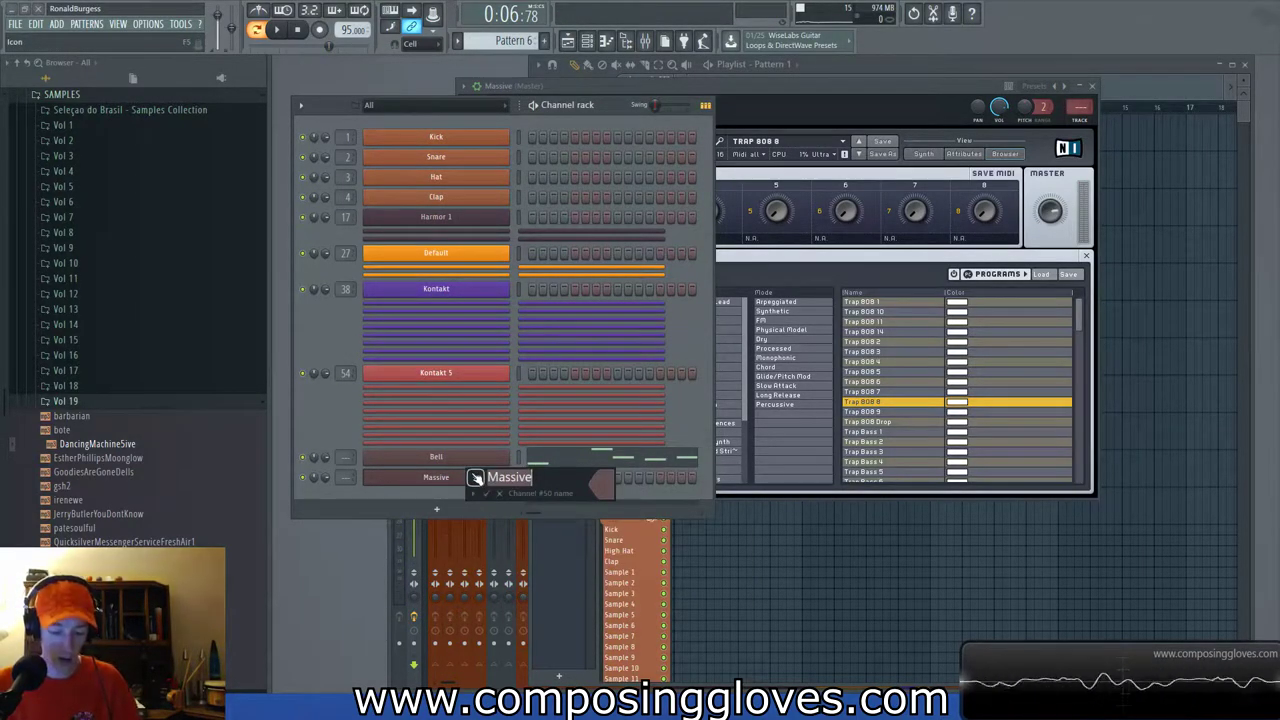
type("808")
key("Return")
Draw a C5 note filling bar 1 in the 808 channel's piano roll and preview it.
right_click(477, 480)
left_click(580, 480)
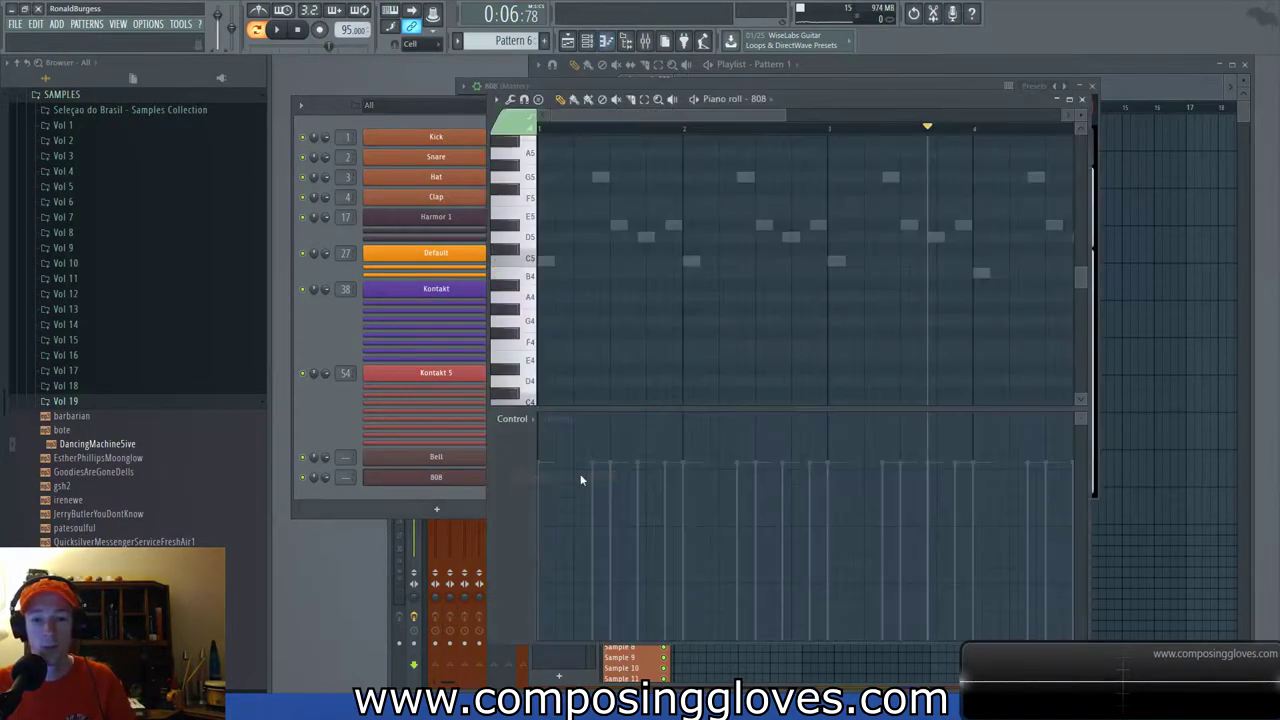
left_click(515, 252)
left_click(545, 260)
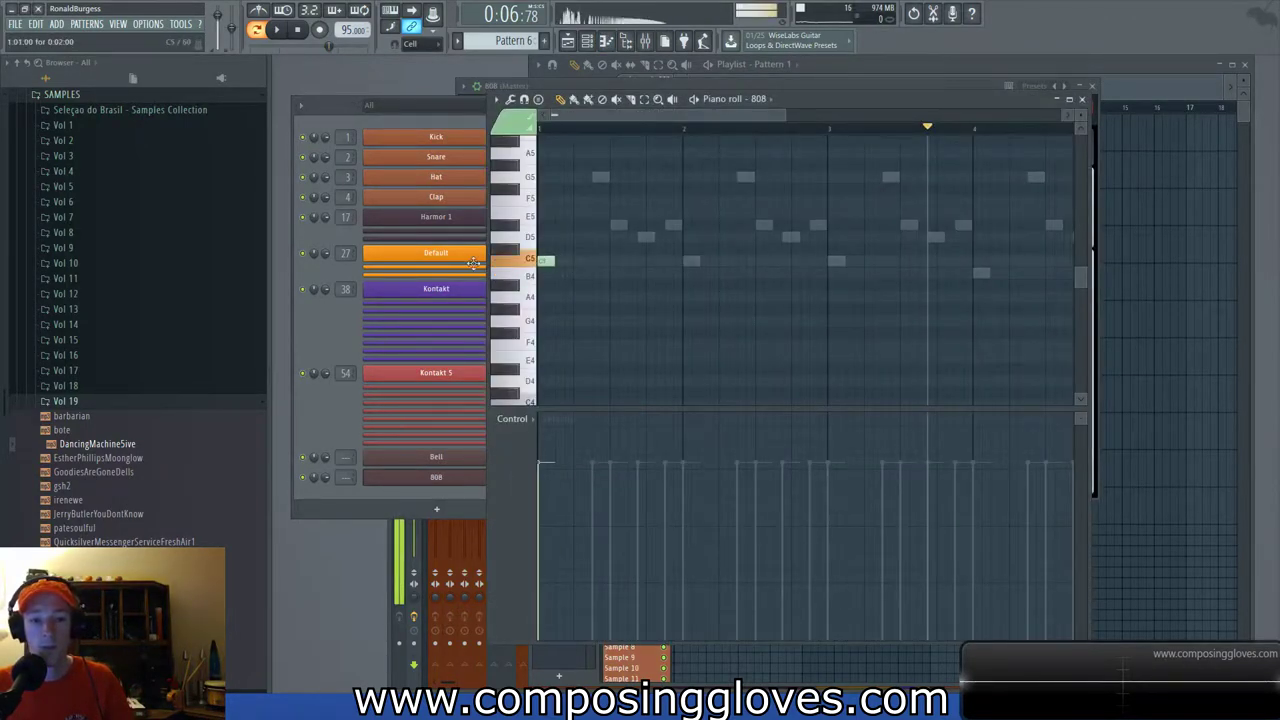
left_click_drag(547, 260, 662, 269)
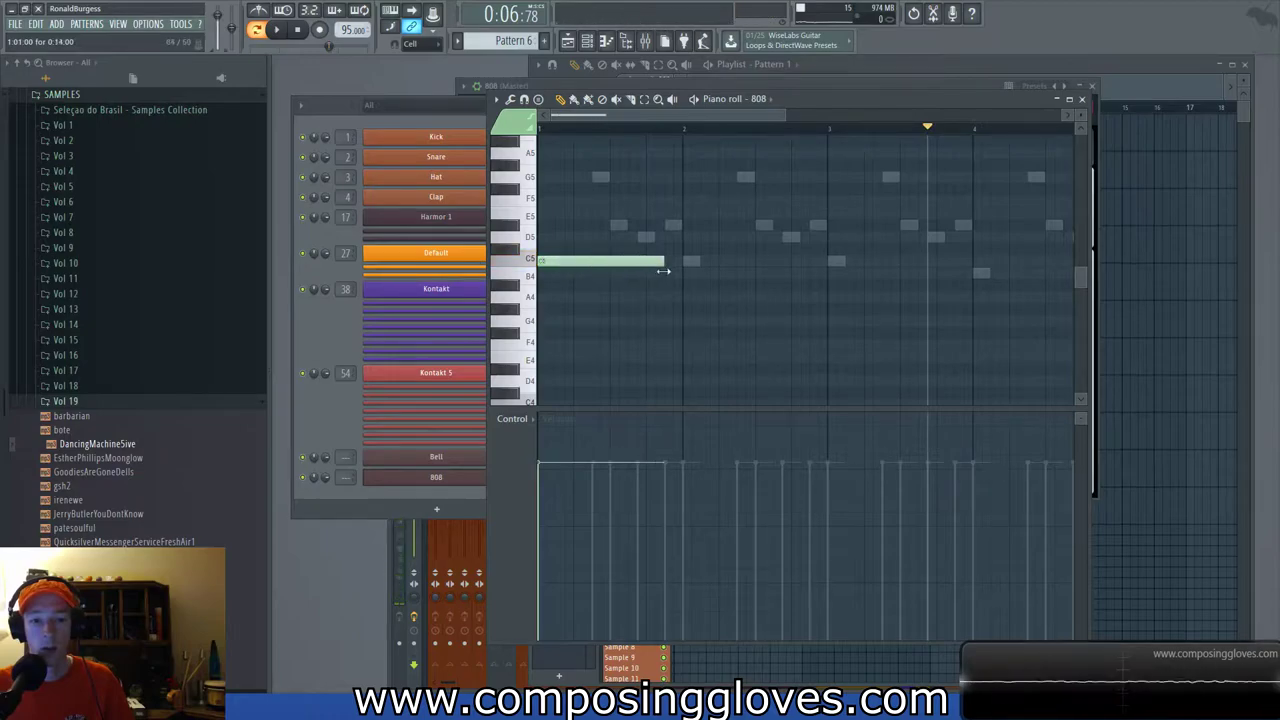
key("space")
right_click(600, 305, "ctrl")
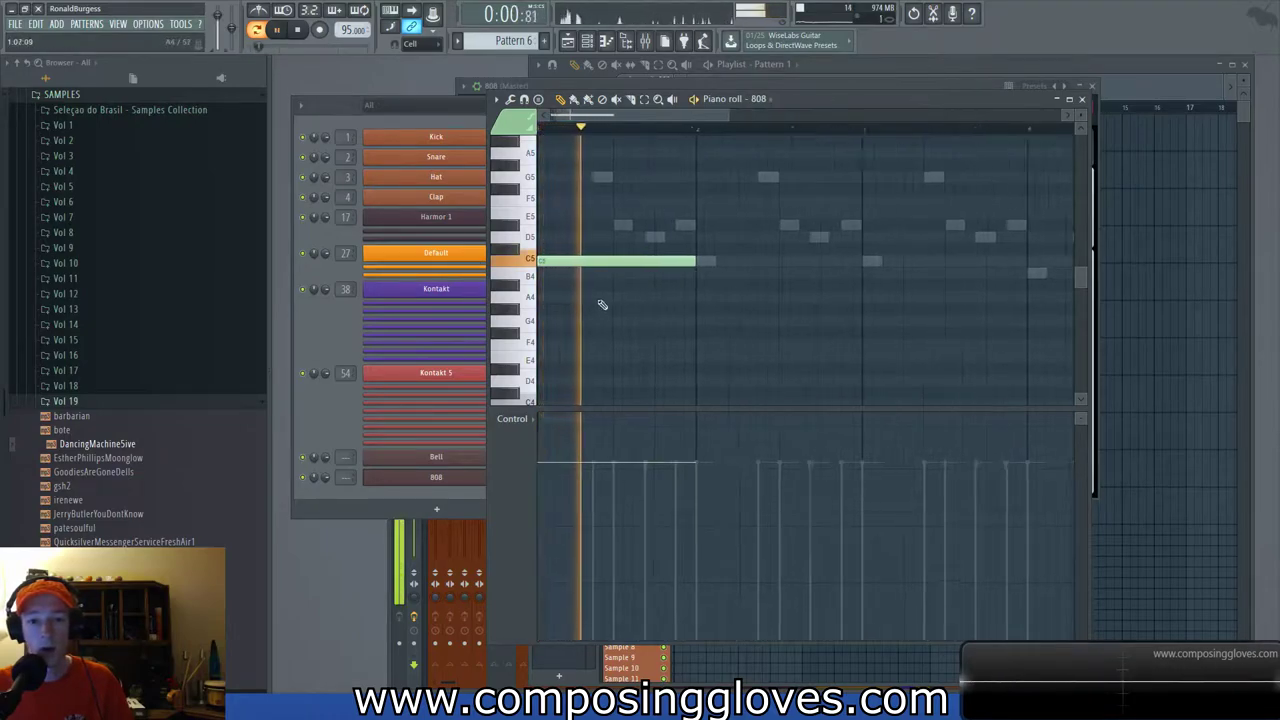
key("space")
Shorten the C5 note to 10 steps and add 4-step D5 and F5 notes at steps 13 and 15 of bar 1.
left_click_drag(806, 271, 720, 273)
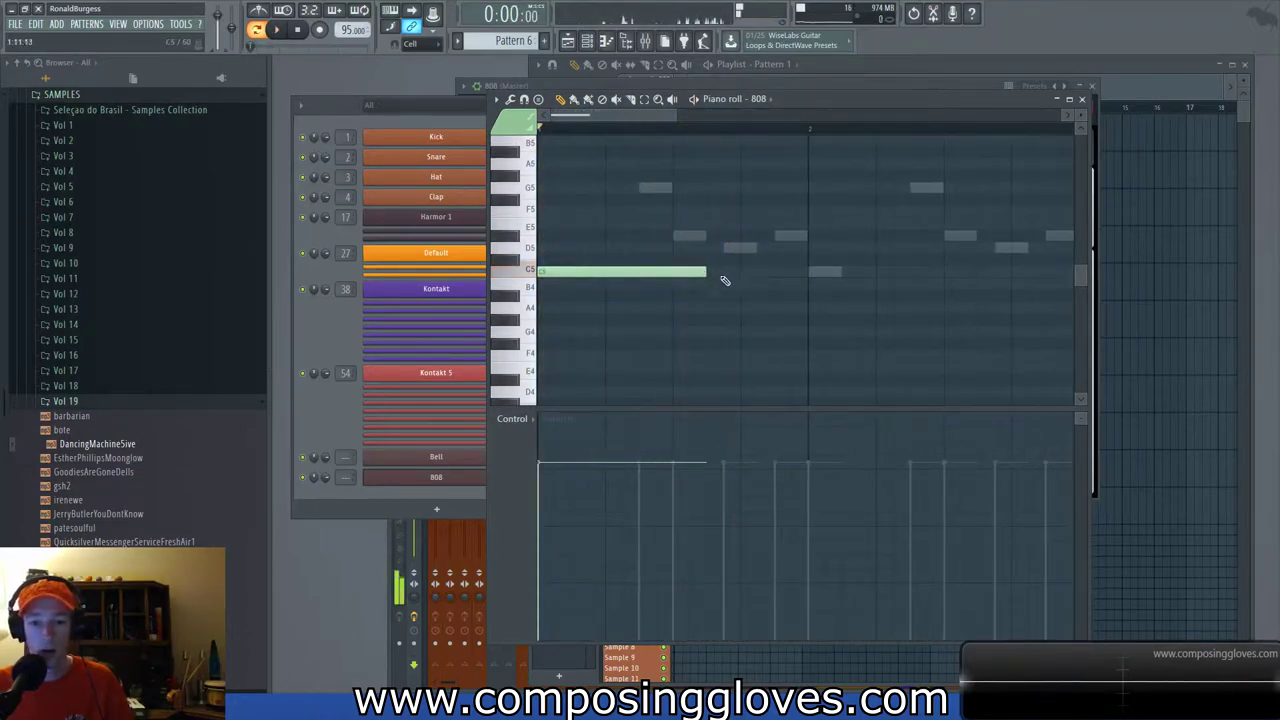
left_click(745, 247)
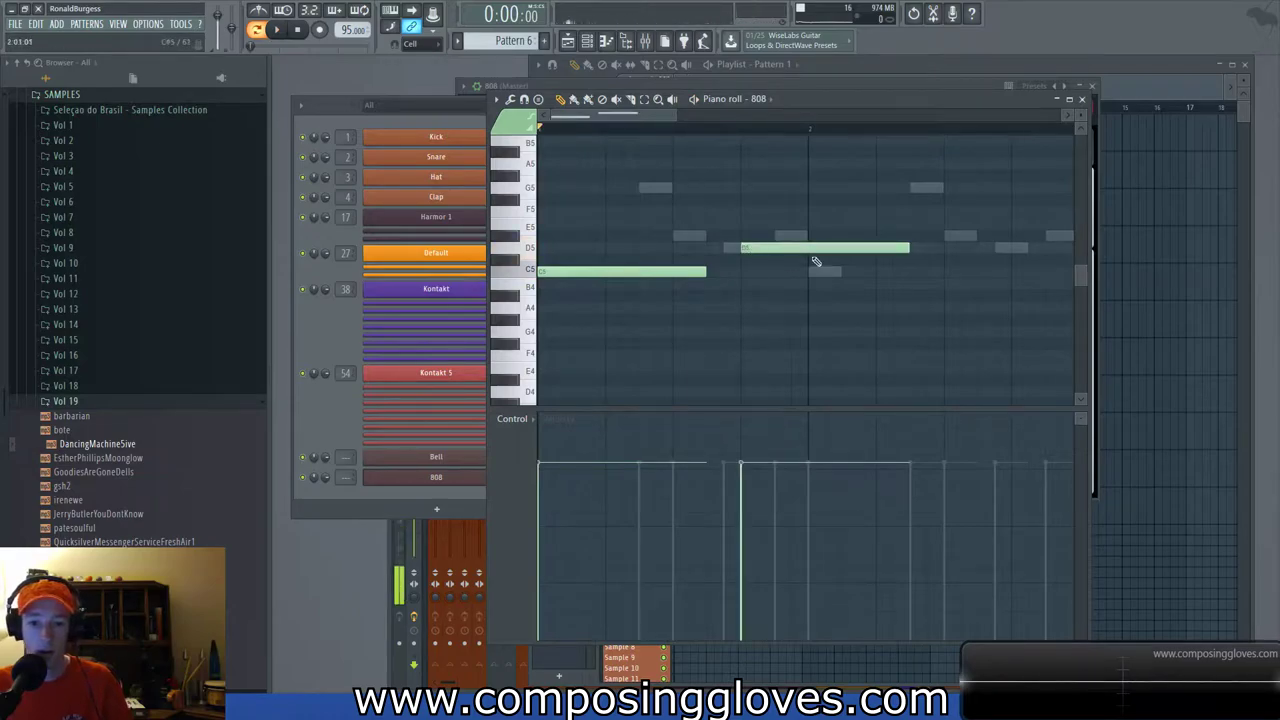
left_click(786, 212)
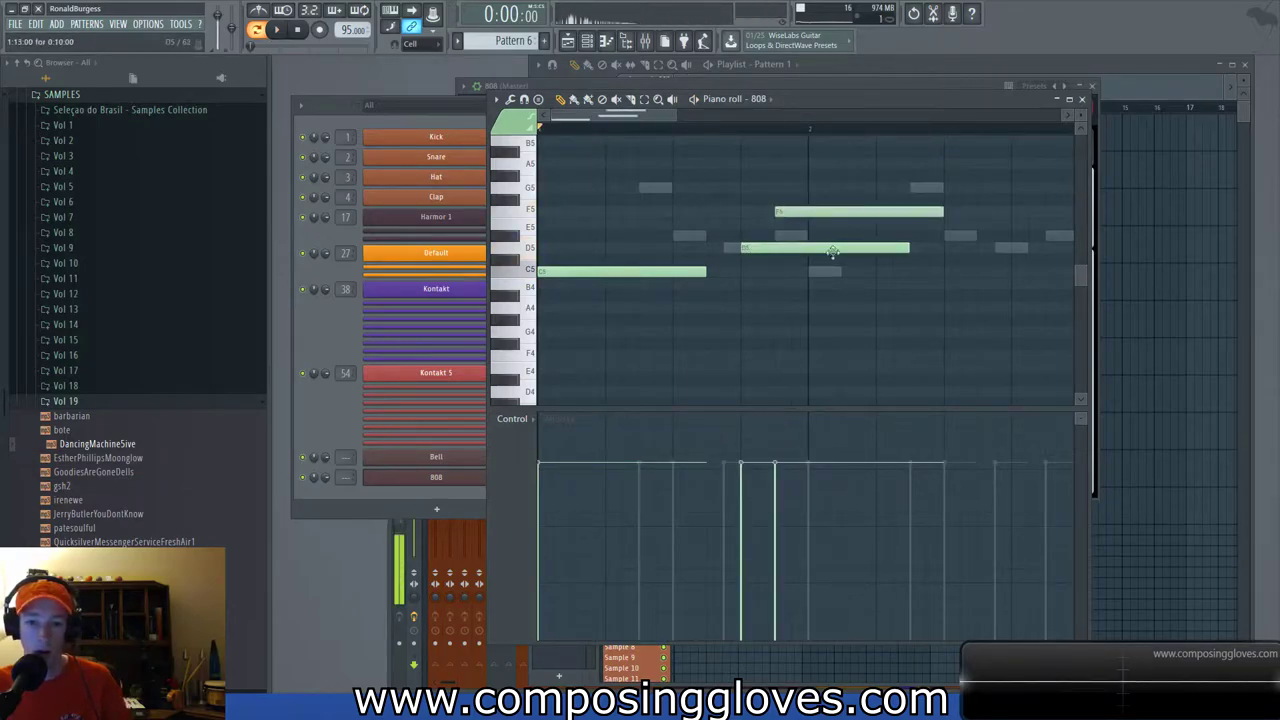
left_click_drag(880, 206, 808, 248)
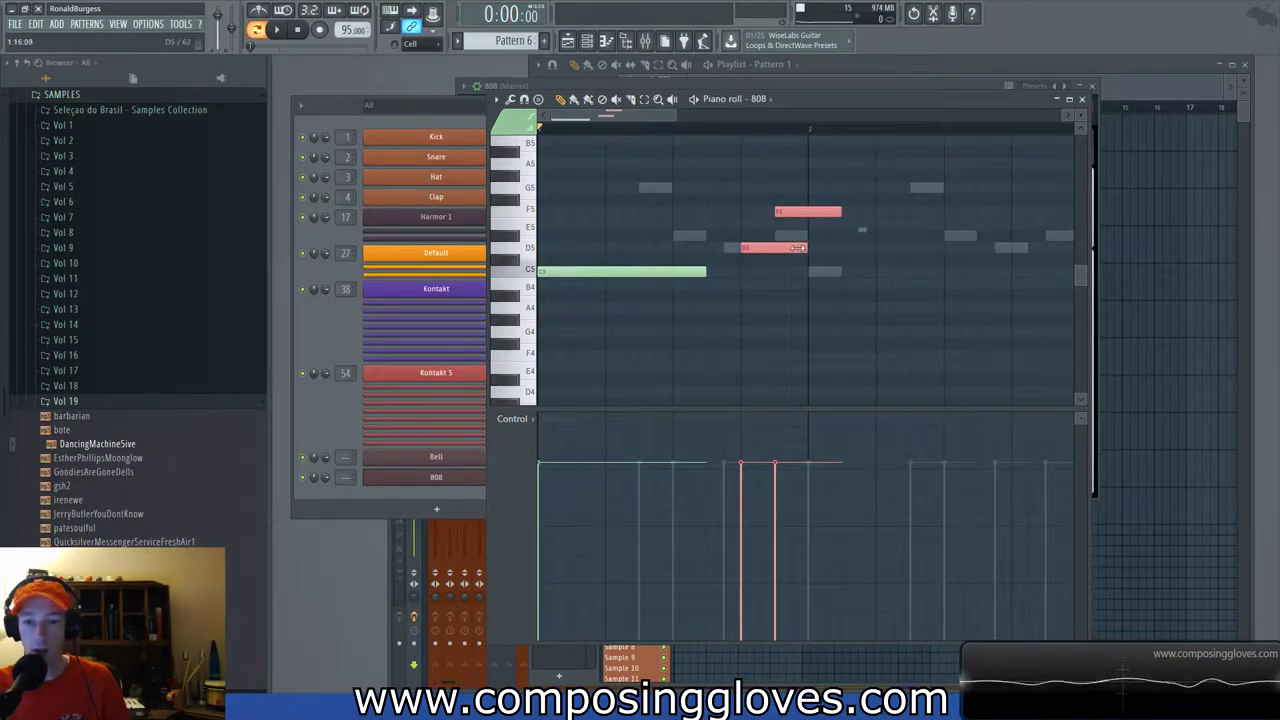
Extend bar 1's C5 note to 12 steps so it meets the D5 note, and preview the pattern.
left_click(753, 277)
left_click_drag(705, 271, 741, 272)
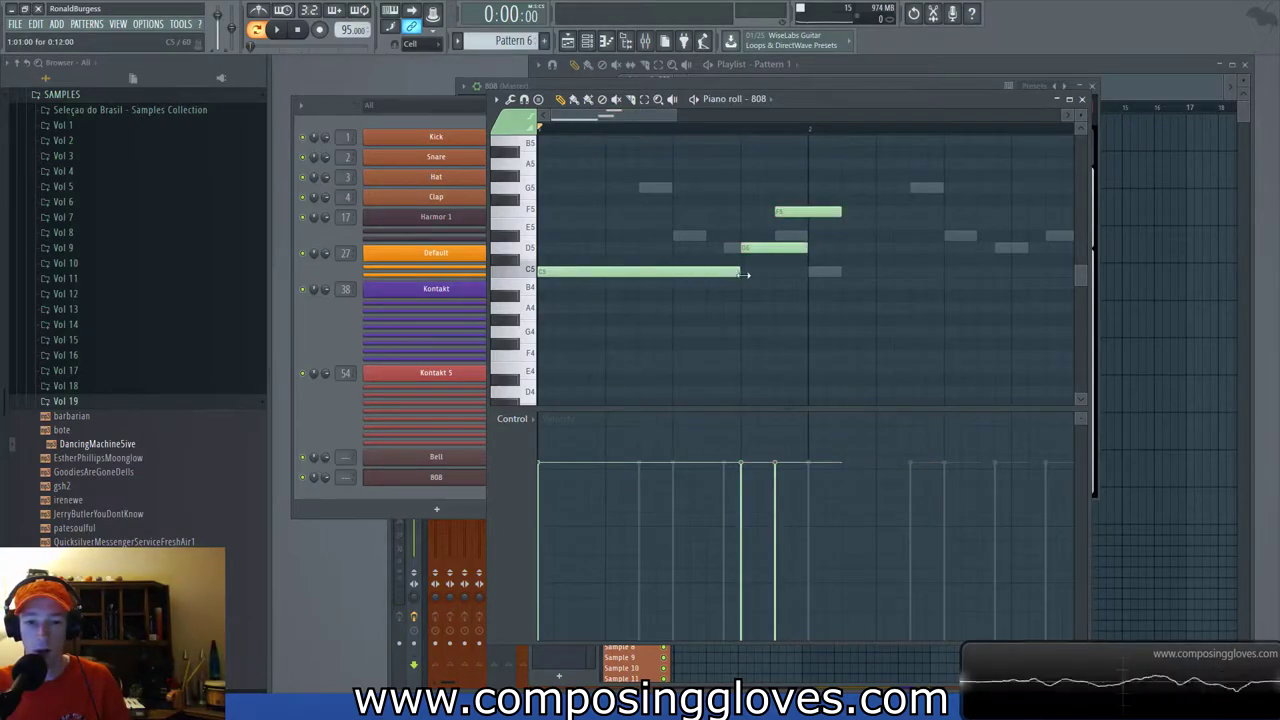
key("space")
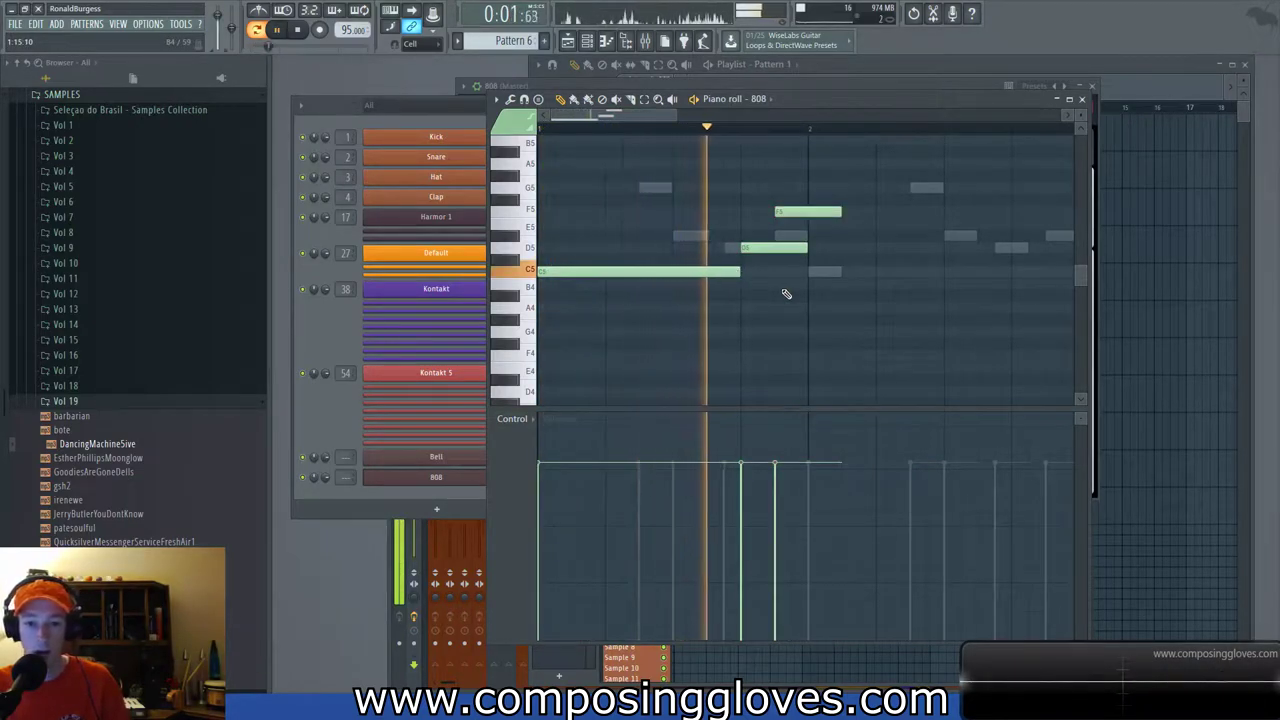
key("space")
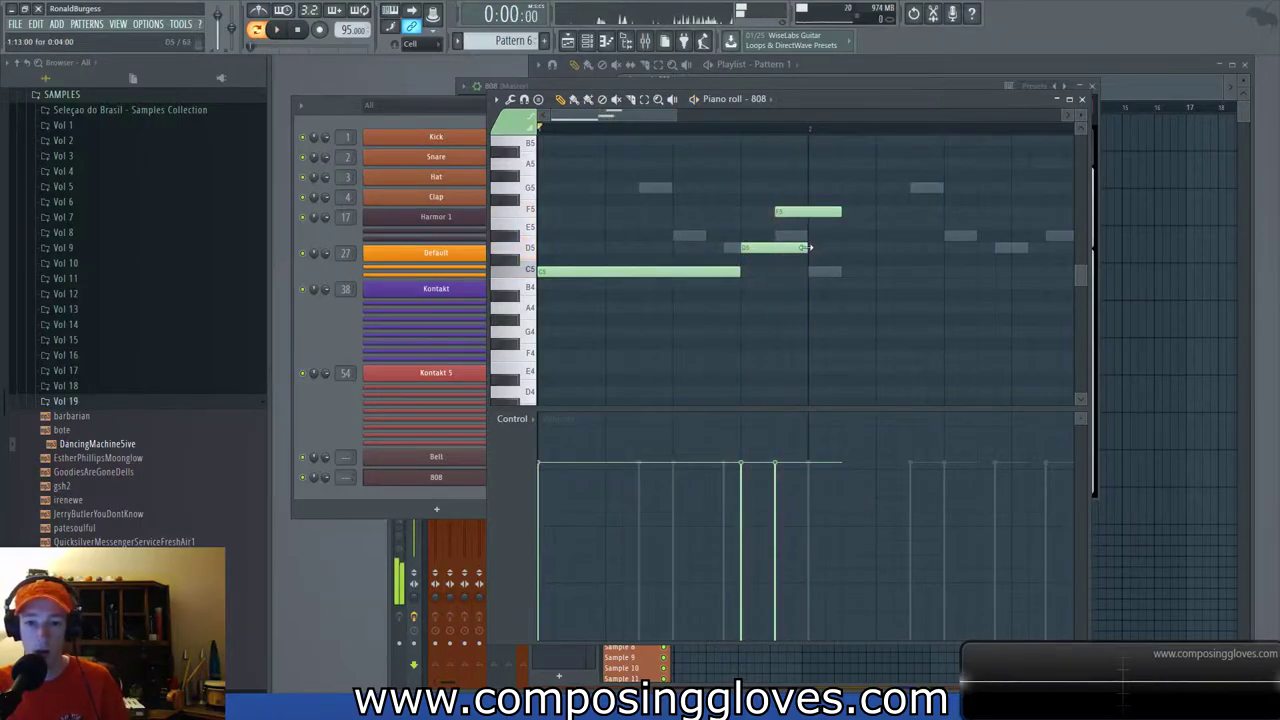
Delete the F5 note and duplicate bar 1's C5 and D5 notes into bar 2, previewing the result.
right_click(803, 212)
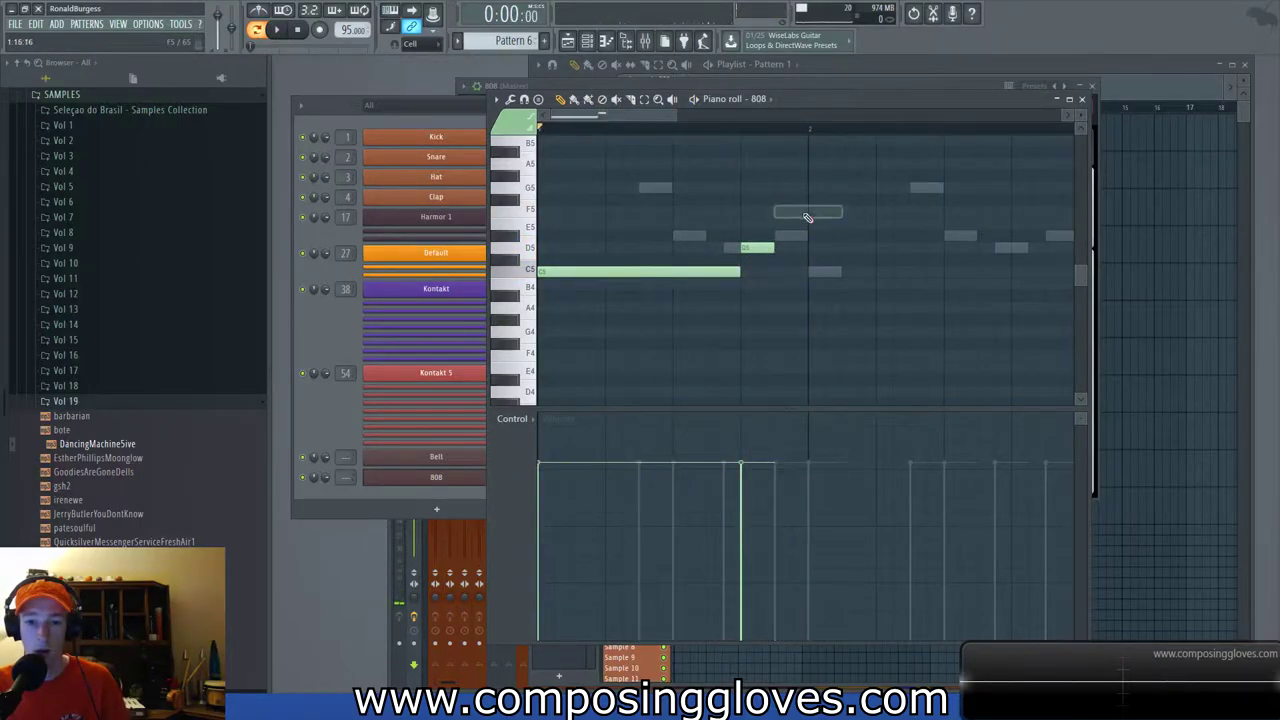
left_click(700, 268, "ctrl")
left_click(780, 248, "ctrl+shift")
key("ctrl+b")
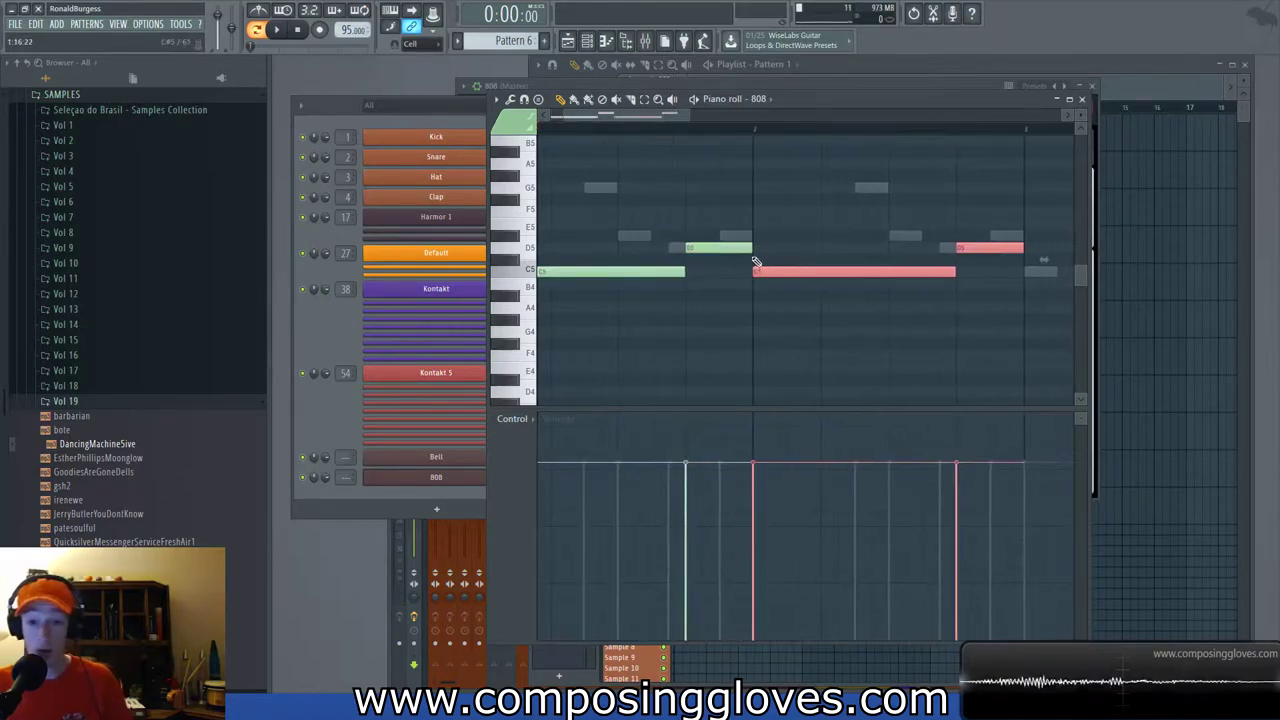
scroll(748, 237, "down", 1)
key("space")
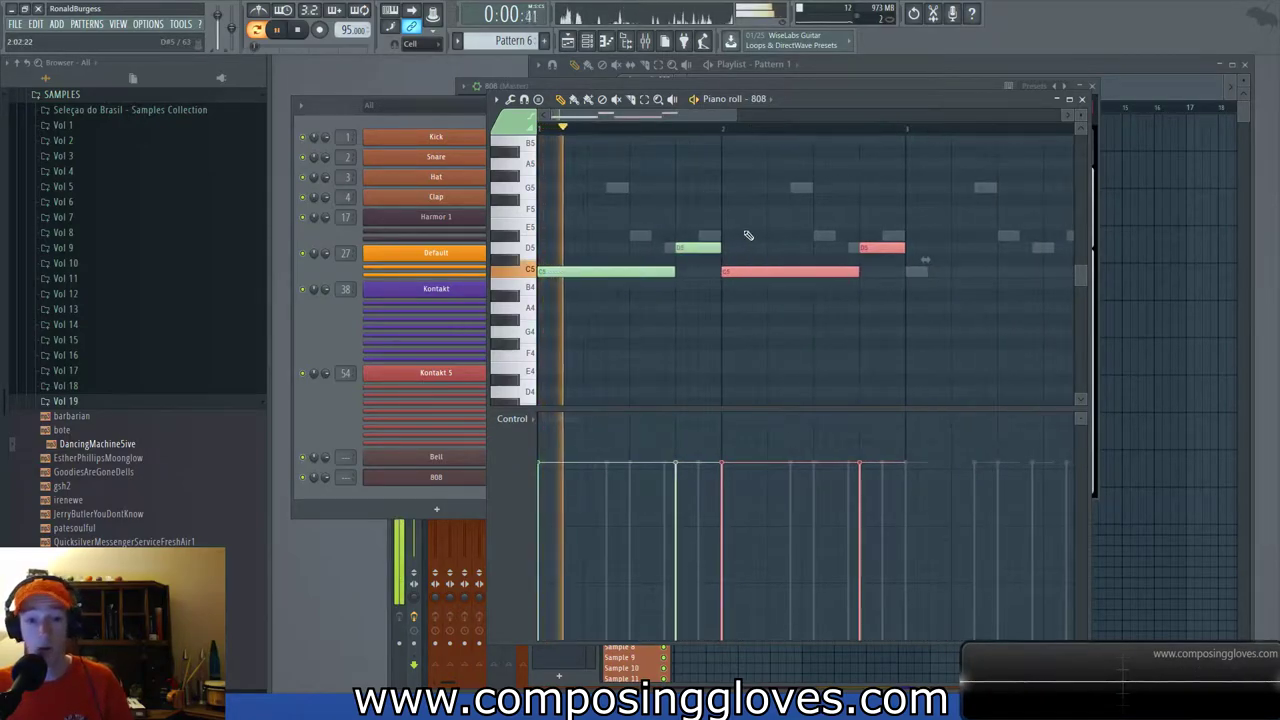
Replace bar 2's D5 note with a C5 at step 15, extending the long C5 before it to 14 steps.
left_click(889, 274, "ctrl")
key("space")
right_click(876, 250)
left_click_drag(871, 278, 910, 280)
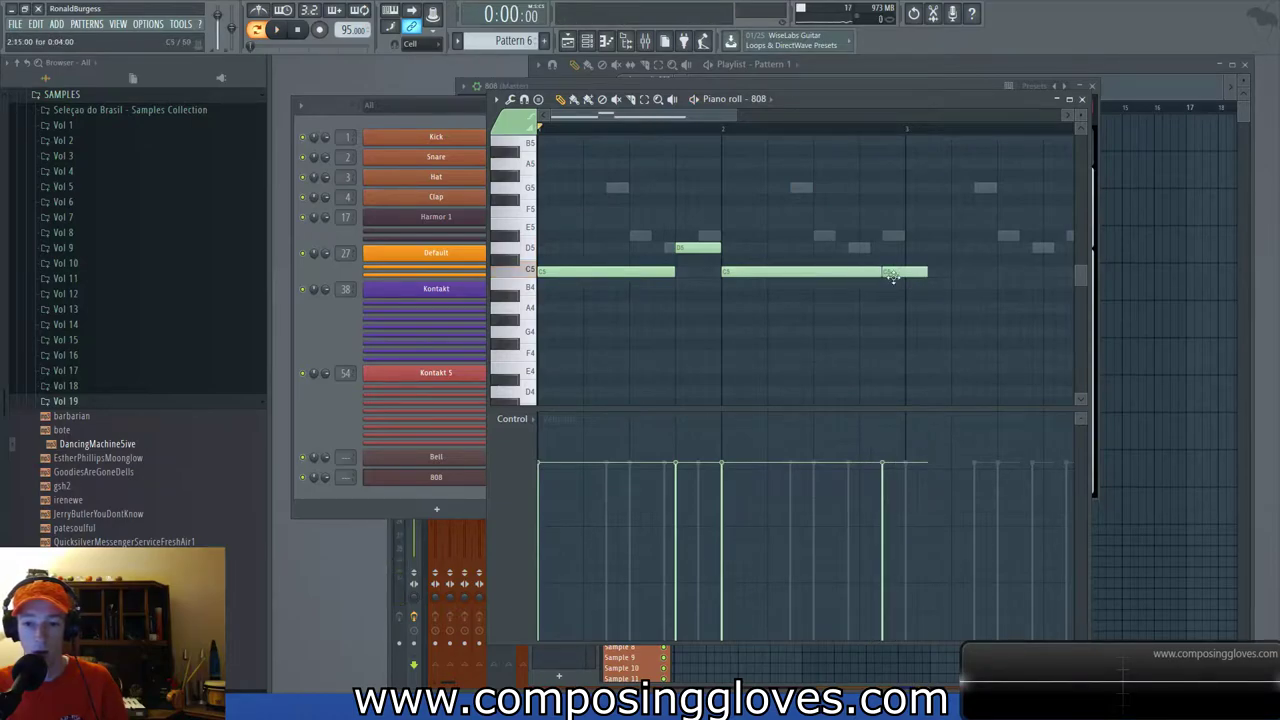
Copy the 14-step C5 note to the start of bar 3, shorten the C5 at 2:15 to 2 steps, and preview.
left_click_drag(848, 271, 1028, 272)
key("space")
scroll(828, 232, "up", 3)
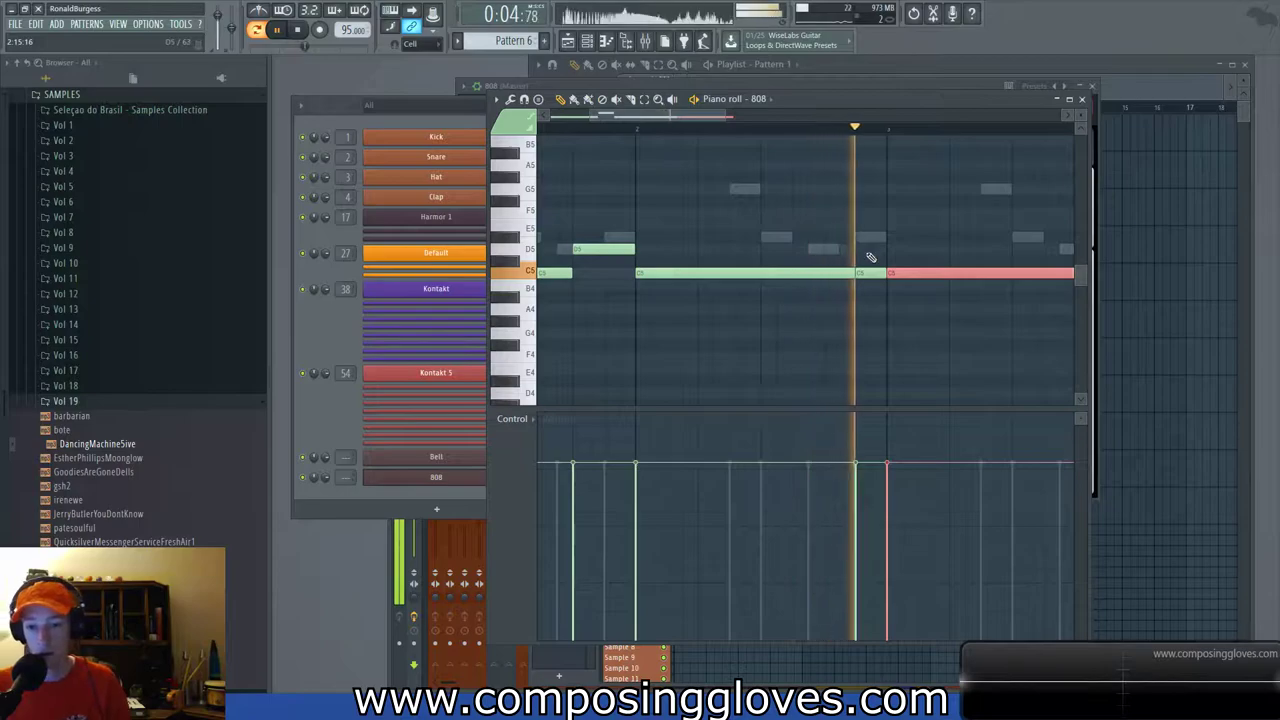
left_click_drag(871, 247, 586, 246)
key("space")
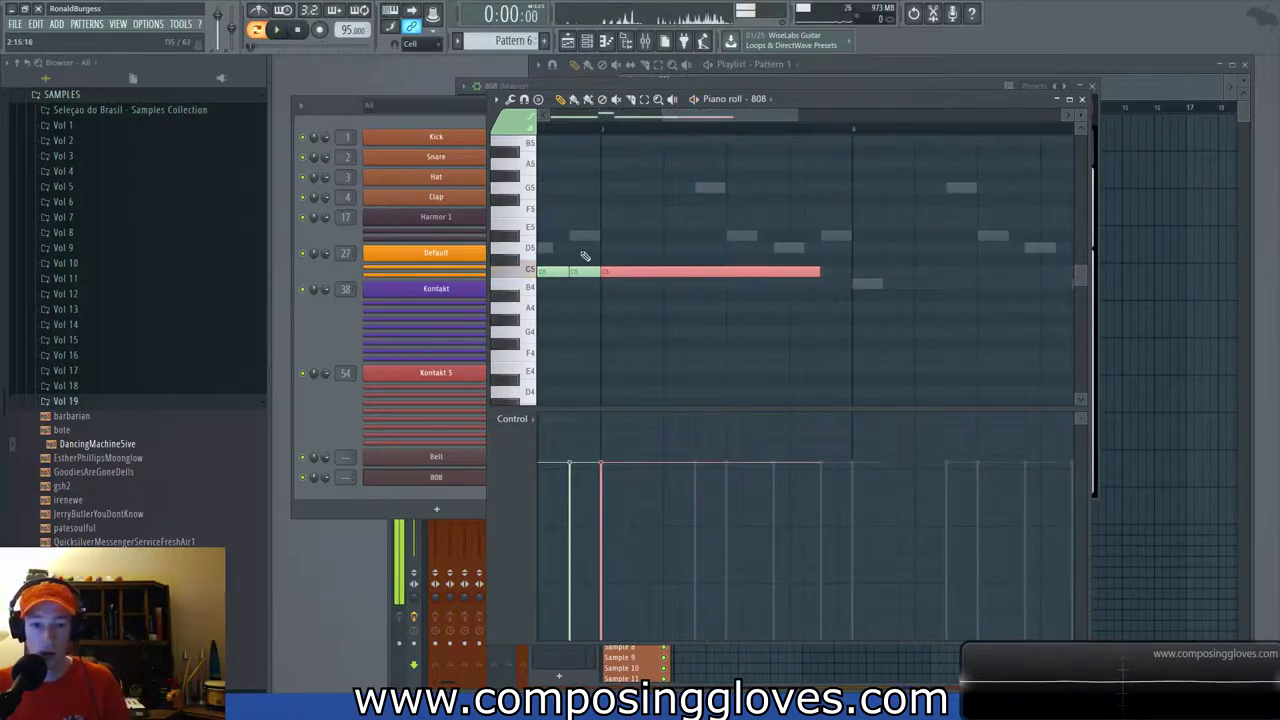
Trim the short C5 note at the end of bar 2 to stop just before bar 3, and play from bar 2.
left_click(586, 270, "ctrl")
scroll(588, 286, "up", 4)
left_click_drag(656, 274, 649, 279)
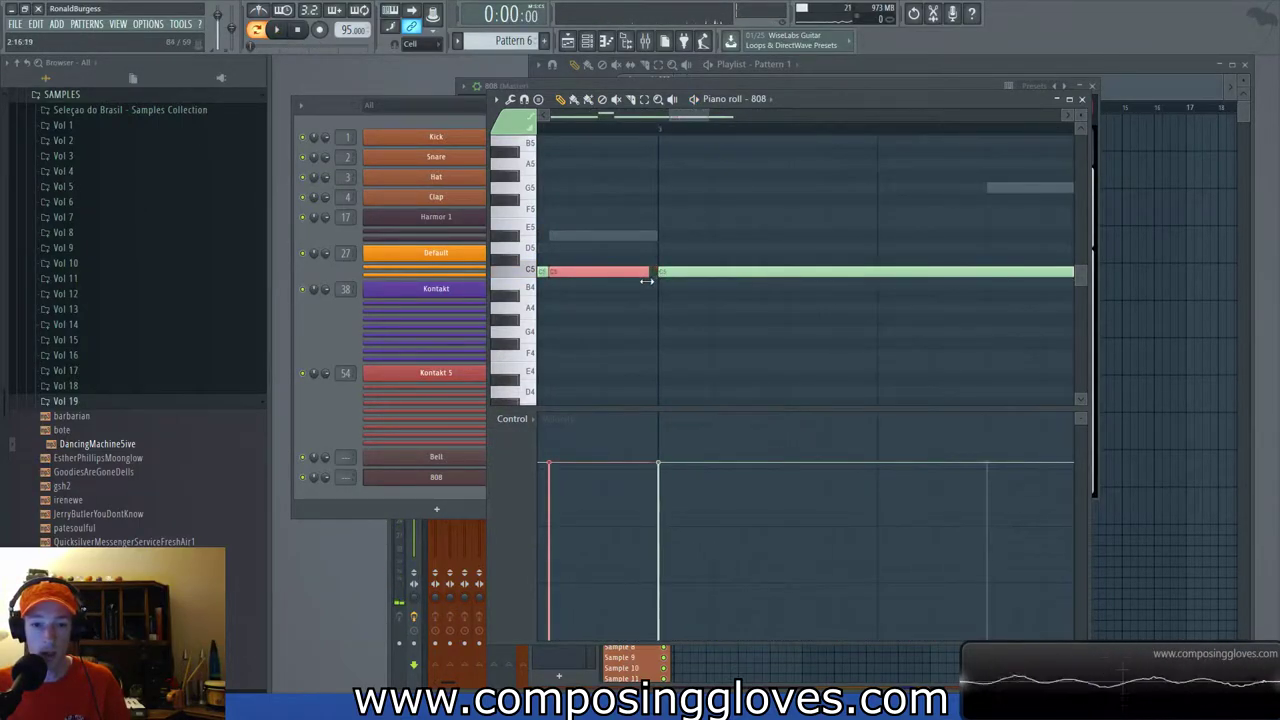
scroll(634, 234, "down", 2)
left_click_drag(672, 220, 800, 238)
left_click(631, 129)
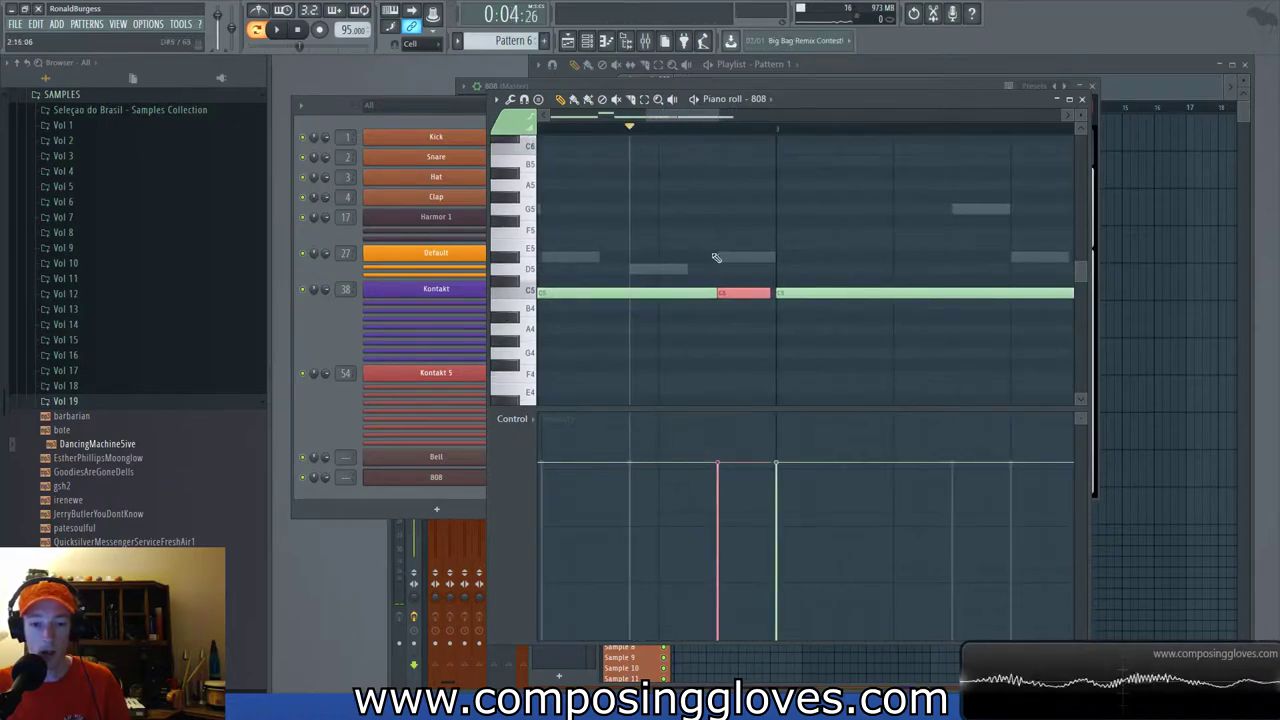
scroll(663, 200, "down", 2)
left_click_drag(540, 157, 701, 178)
left_click(612, 128)
key("space")
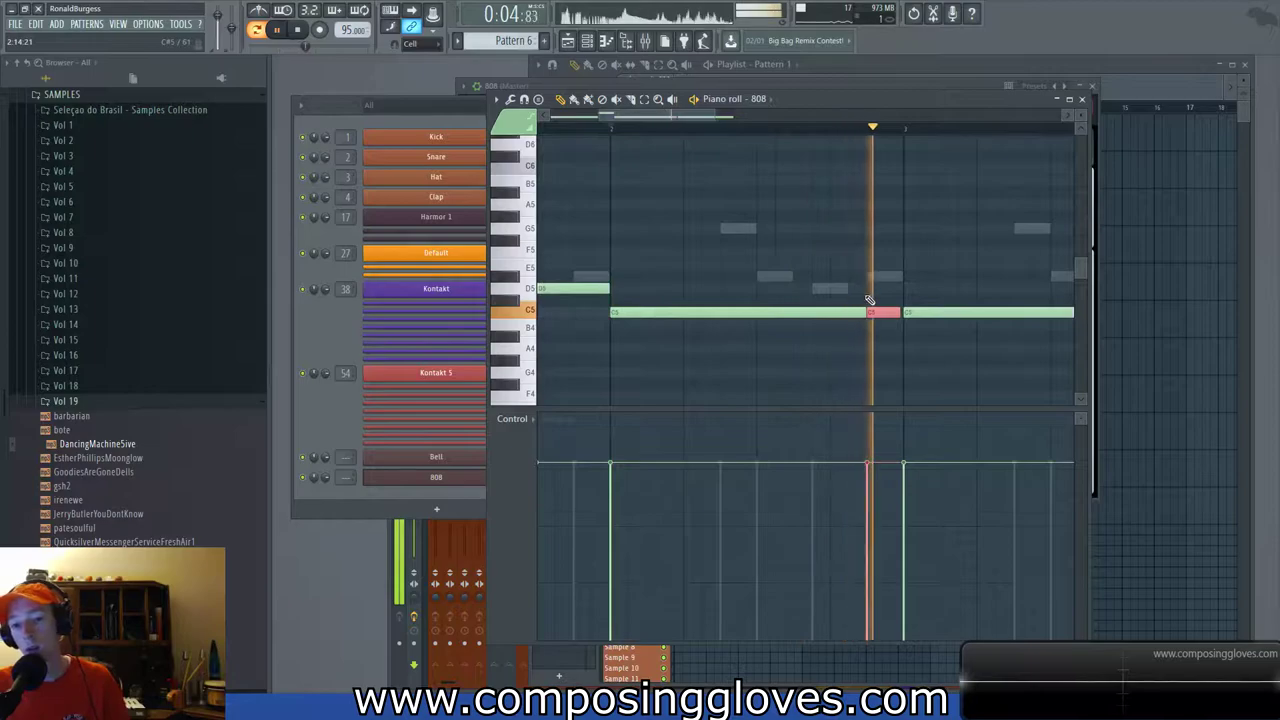
Set the short note at the end of bar 2 to length 0:01:23, lower it to G4, and preview it.
scroll(788, 314, "up", 3)
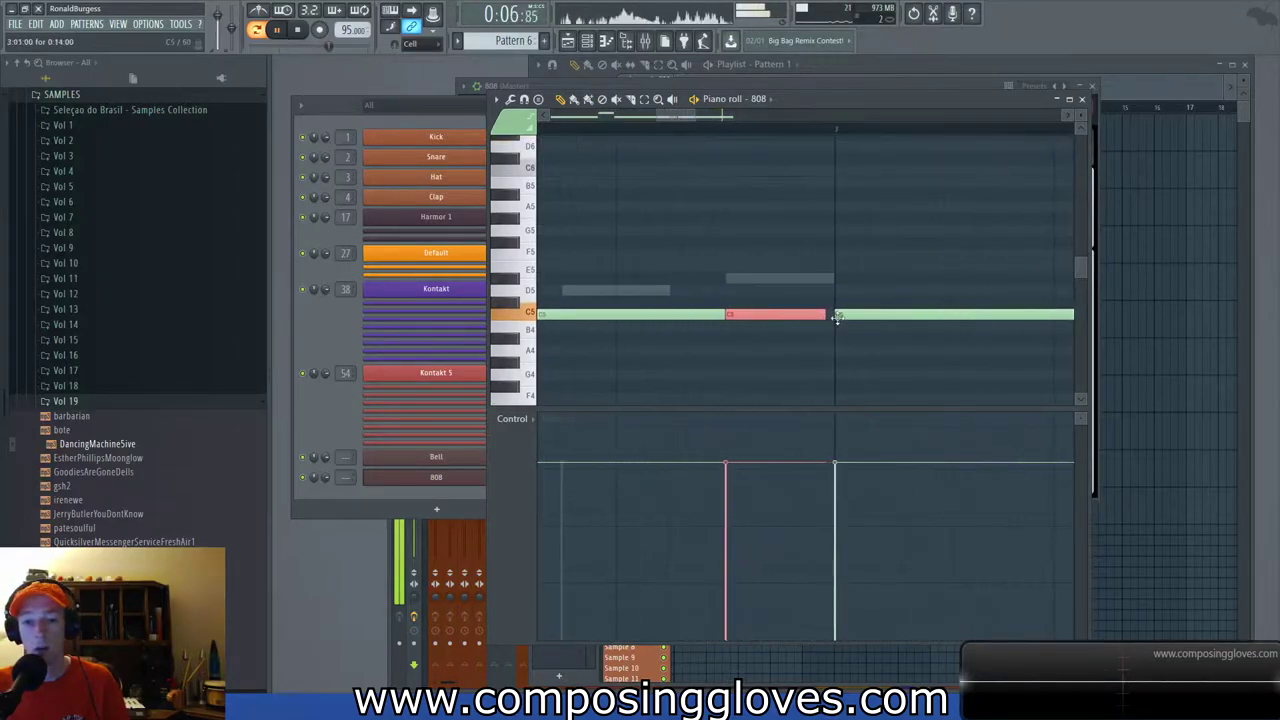
key("space")
scroll(780, 316, "down", 1)
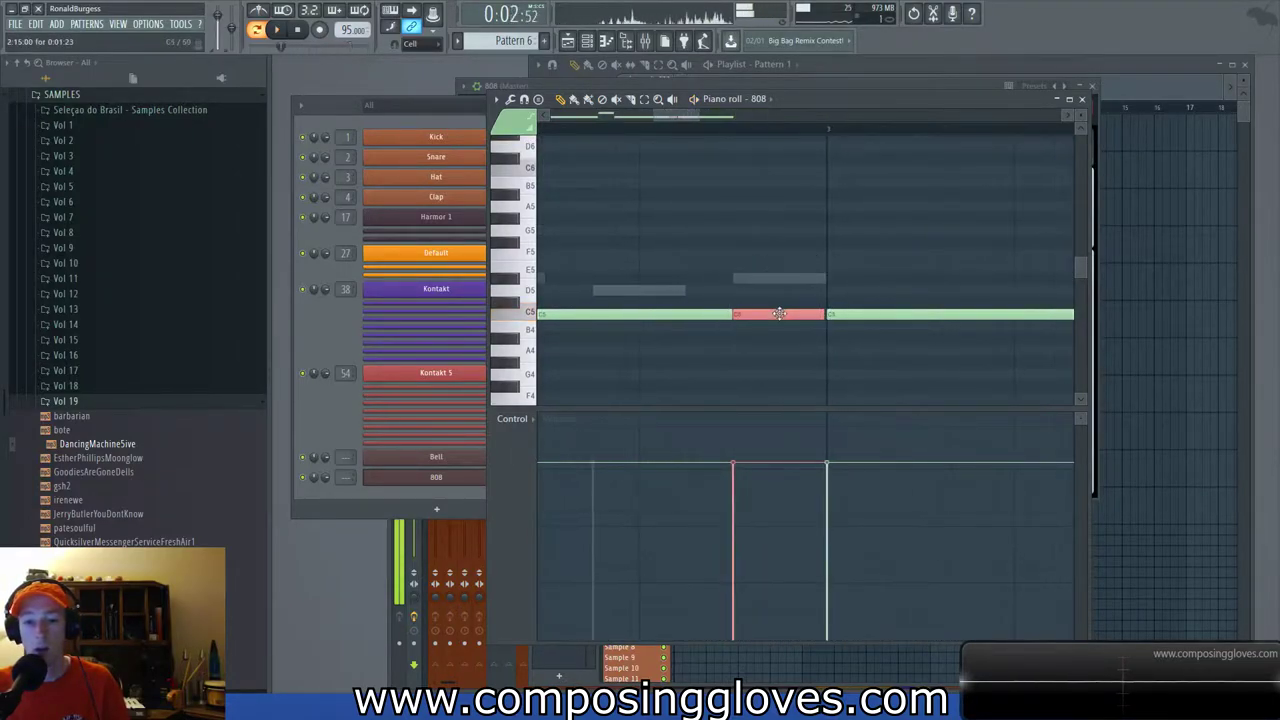
scroll(786, 320, "down", 2)
left_click_drag(771, 280, 777, 349)
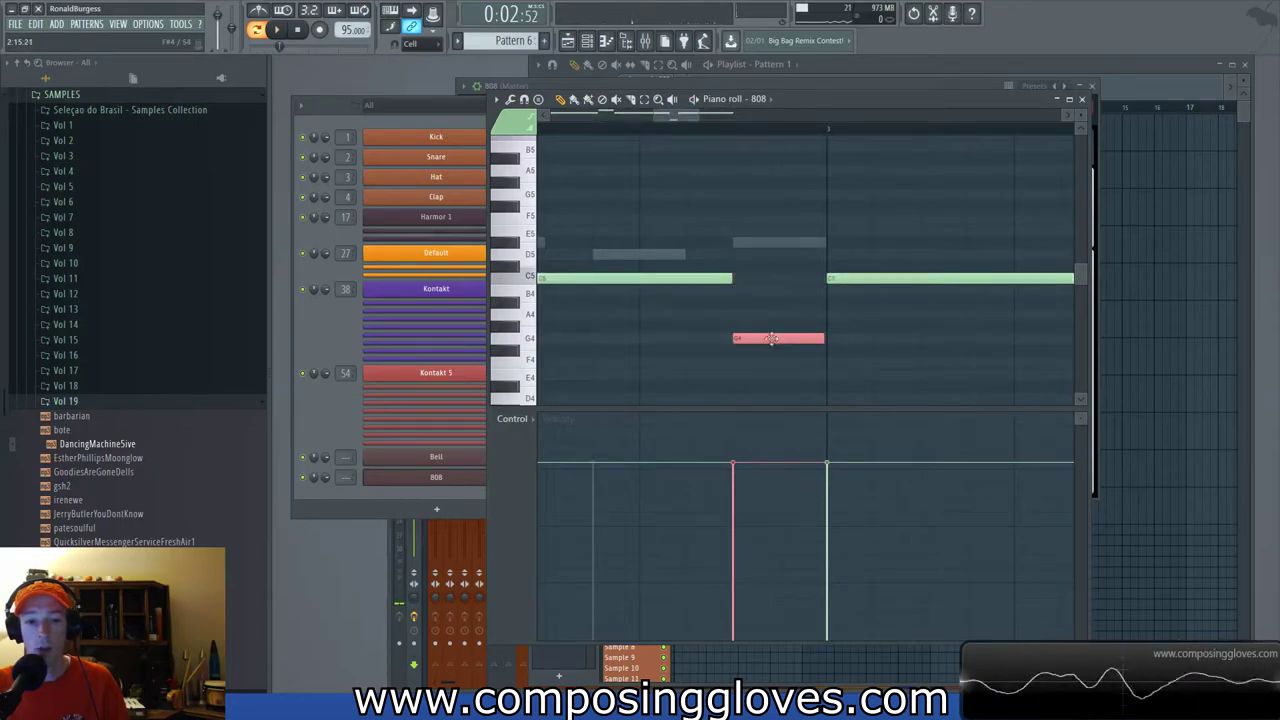
key("space")
scroll(880, 251, "down", 3, "ctrl")
scroll(866, 256, "down", 2, "ctrl")
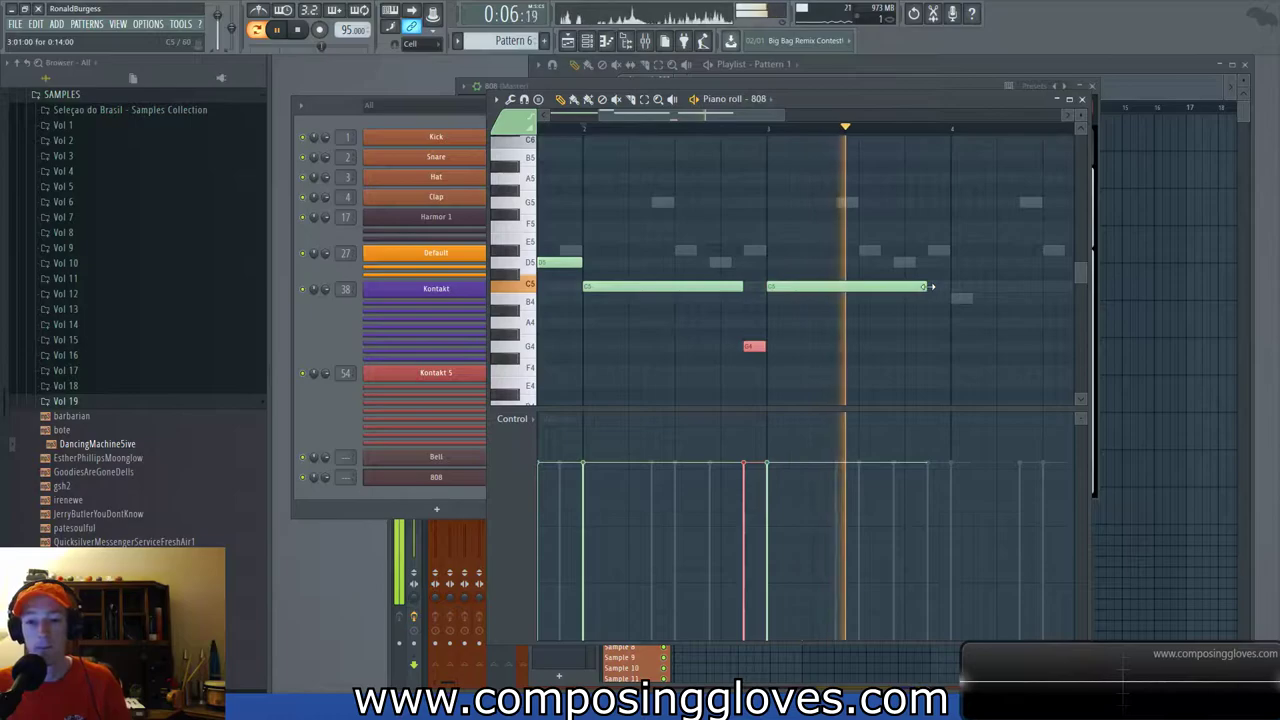
Add a 2-step D#5 note at step 15 of bar 3 and copy bar 3's C5 note to bar 4 as G4.
key("space")
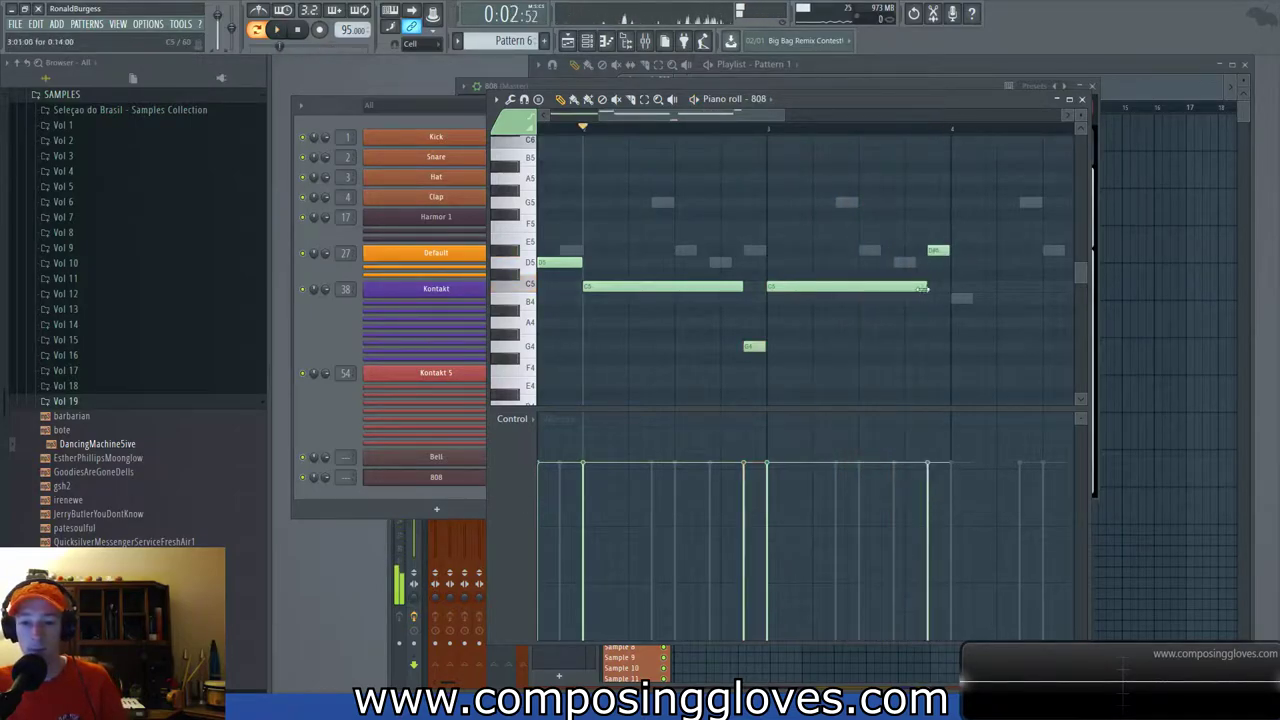
left_click_drag(700, 290, 866, 283, "shift")
scroll(1010, 325, "up", 2, "ctrl")
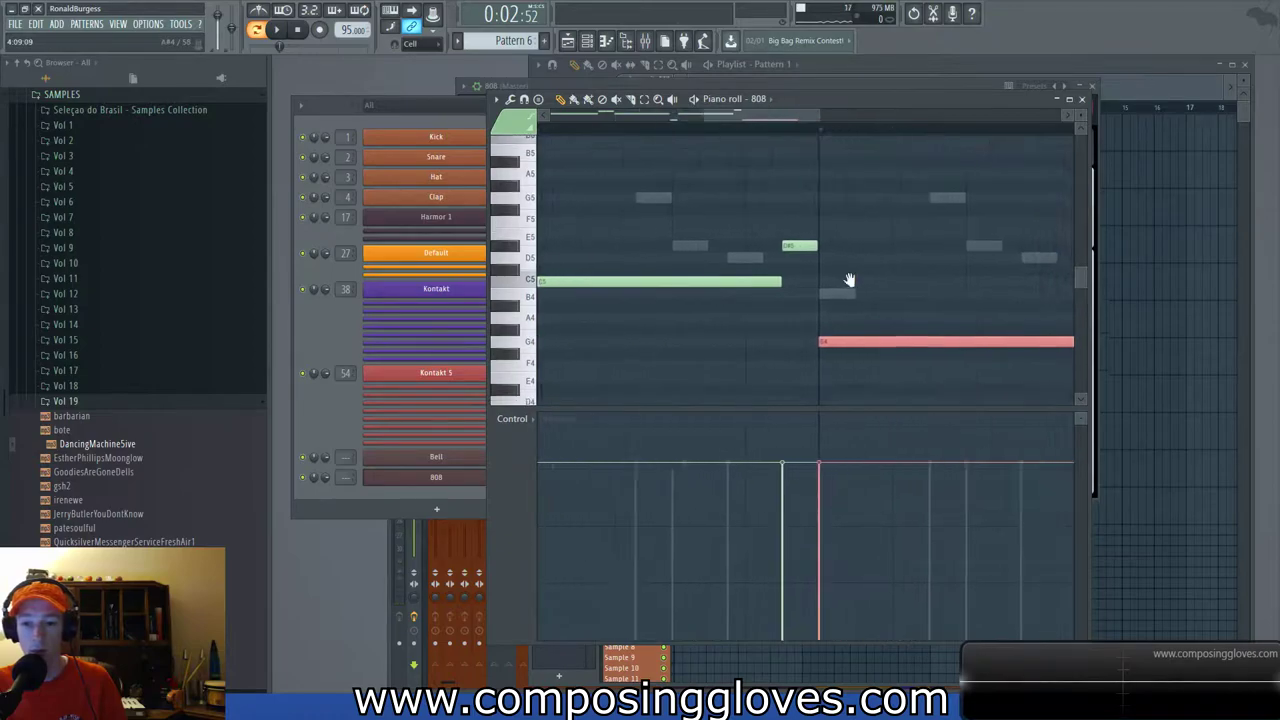
Shorten bar 4's G4 note to 6 steps, duplicate it directly after itself, and preview.
left_click_drag(958, 313, 789, 313)
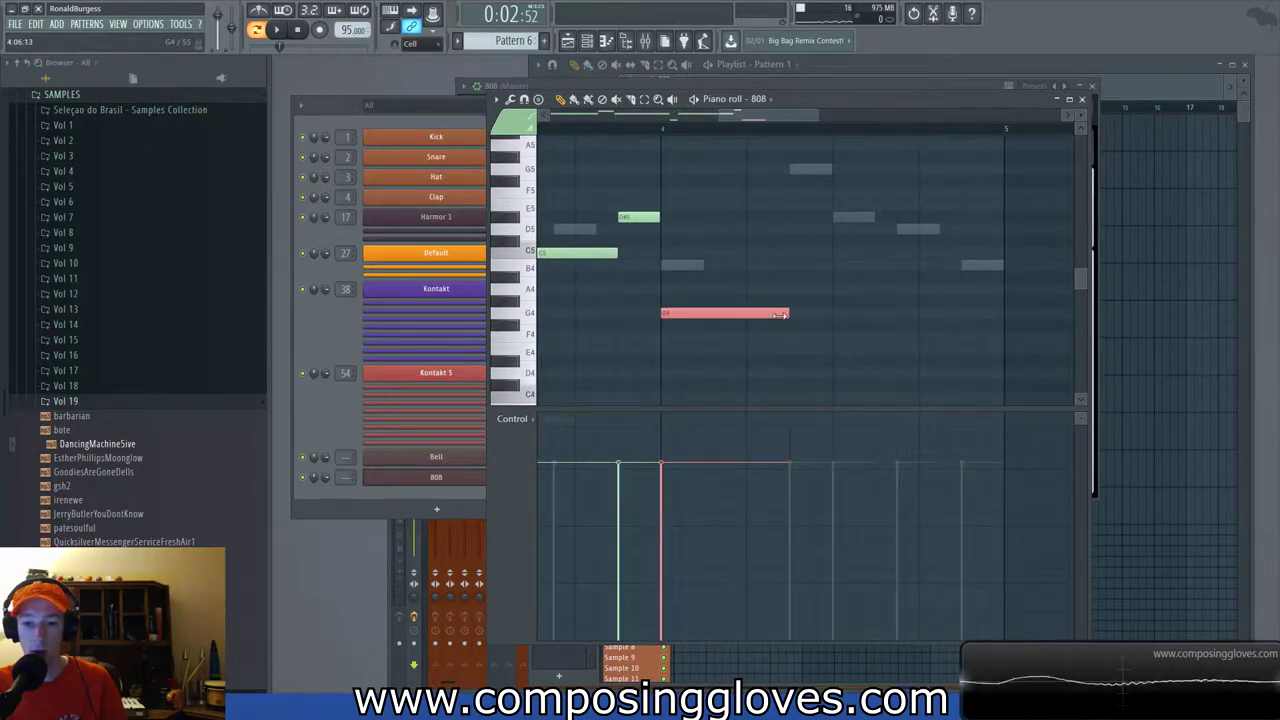
key("ctrl+b")
key("ctrl+d")
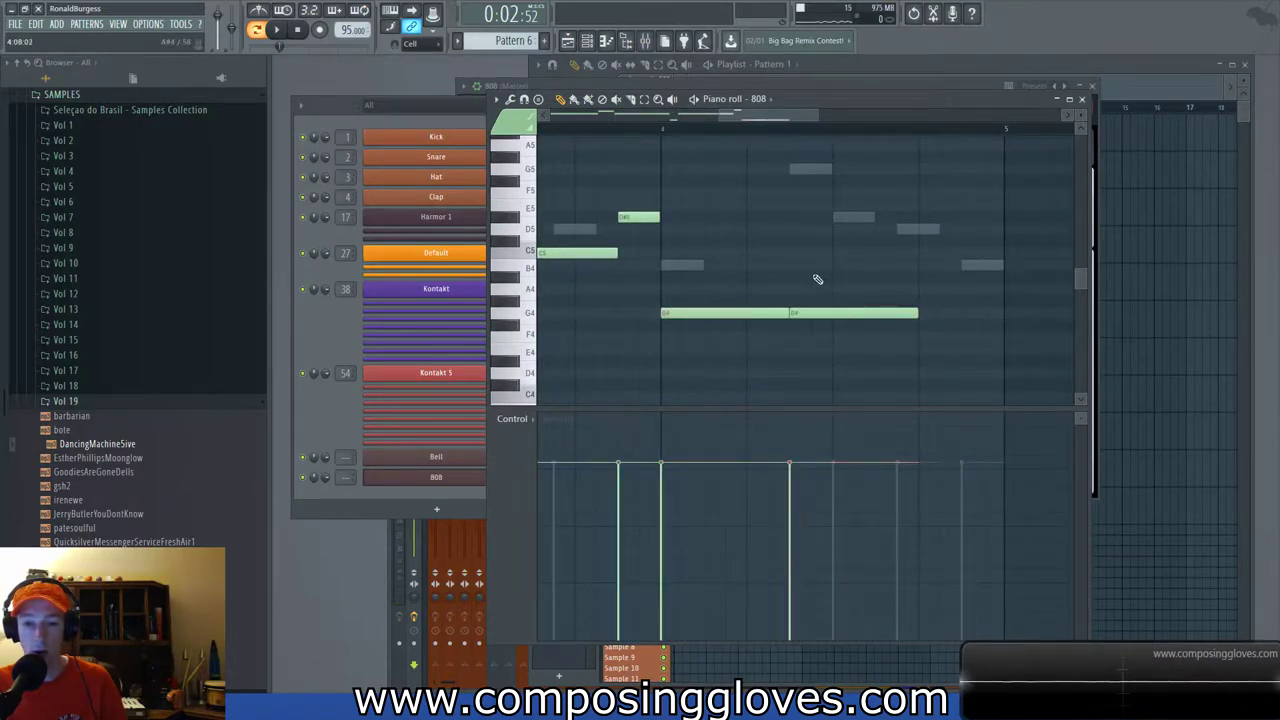
key("space")
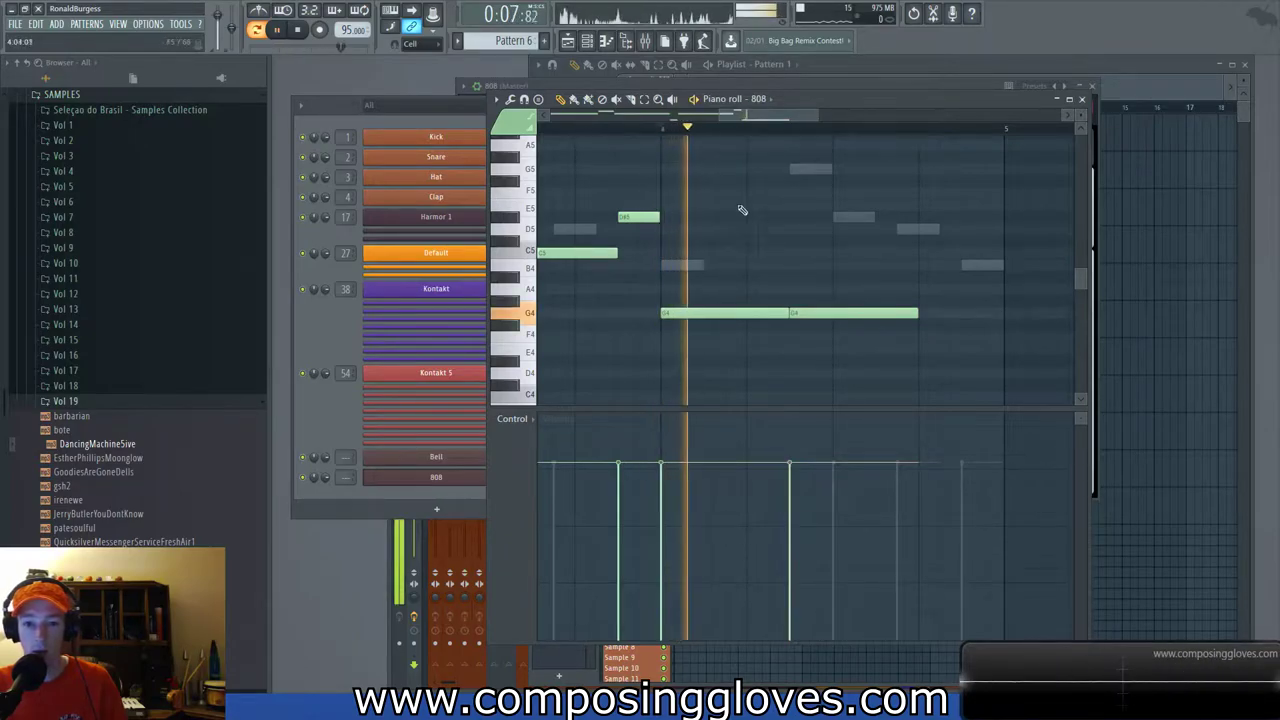
key("space")
Copy the G4 note once more to fill the last 4 steps of bar 4, and play back the full bass line.
left_click_drag(860, 310, 1000, 314, "shift")
key("space")
scroll(934, 271, "down", 2)
scroll(930, 268, "down", 2)
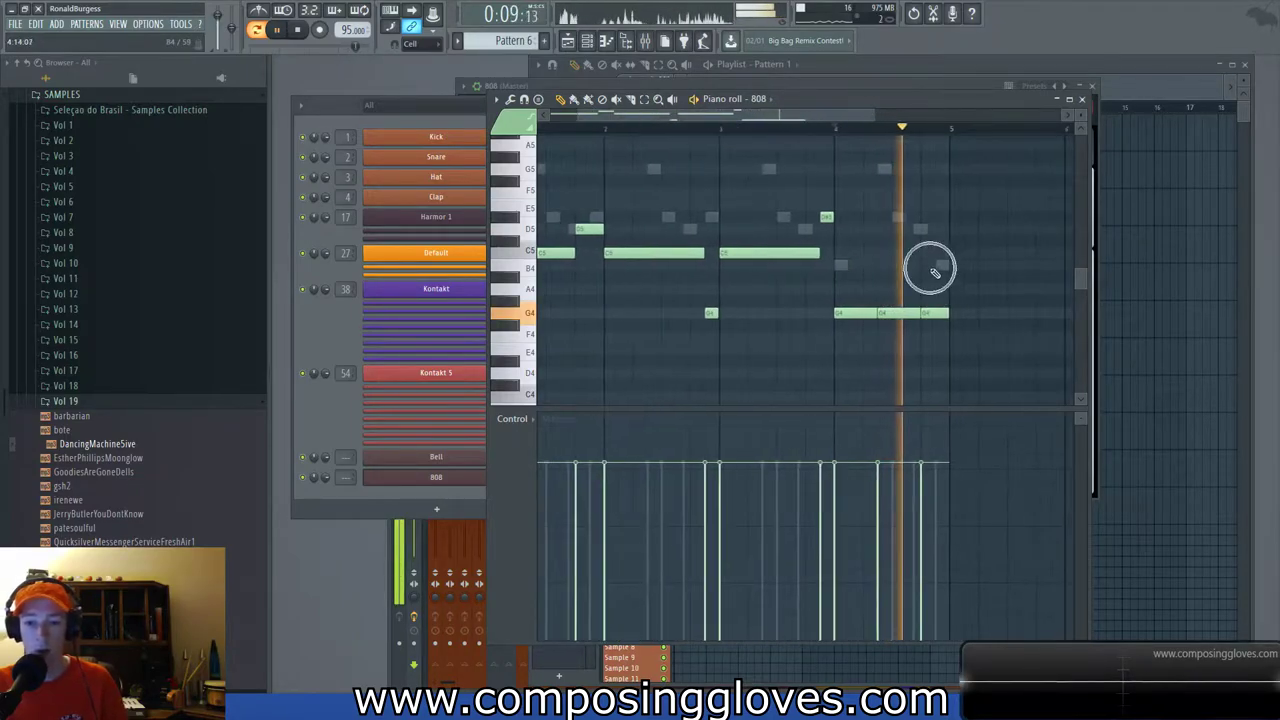
scroll(827, 251, "down", 1)
scroll(827, 251, "down", 1)
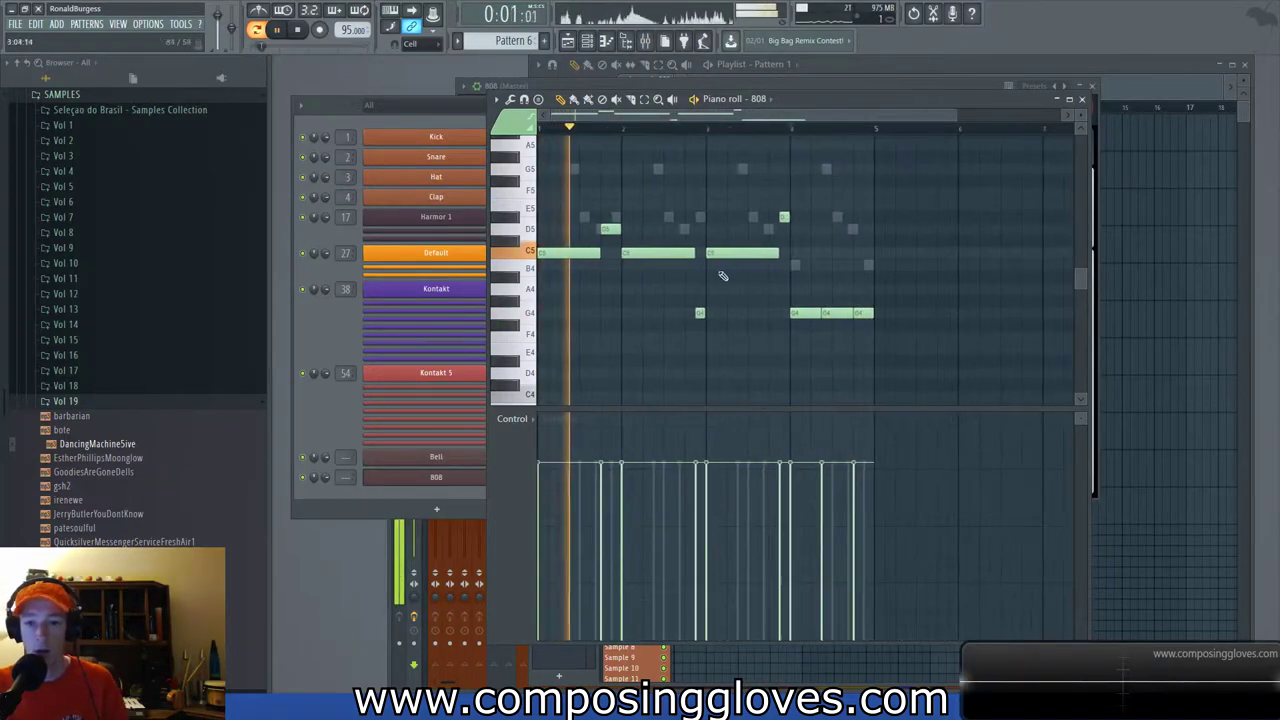
Try the C5, D5 and D#5 notes one octave lower, preview the bass line, and transpose them back up.
left_click_drag(571, 206, 745, 286)
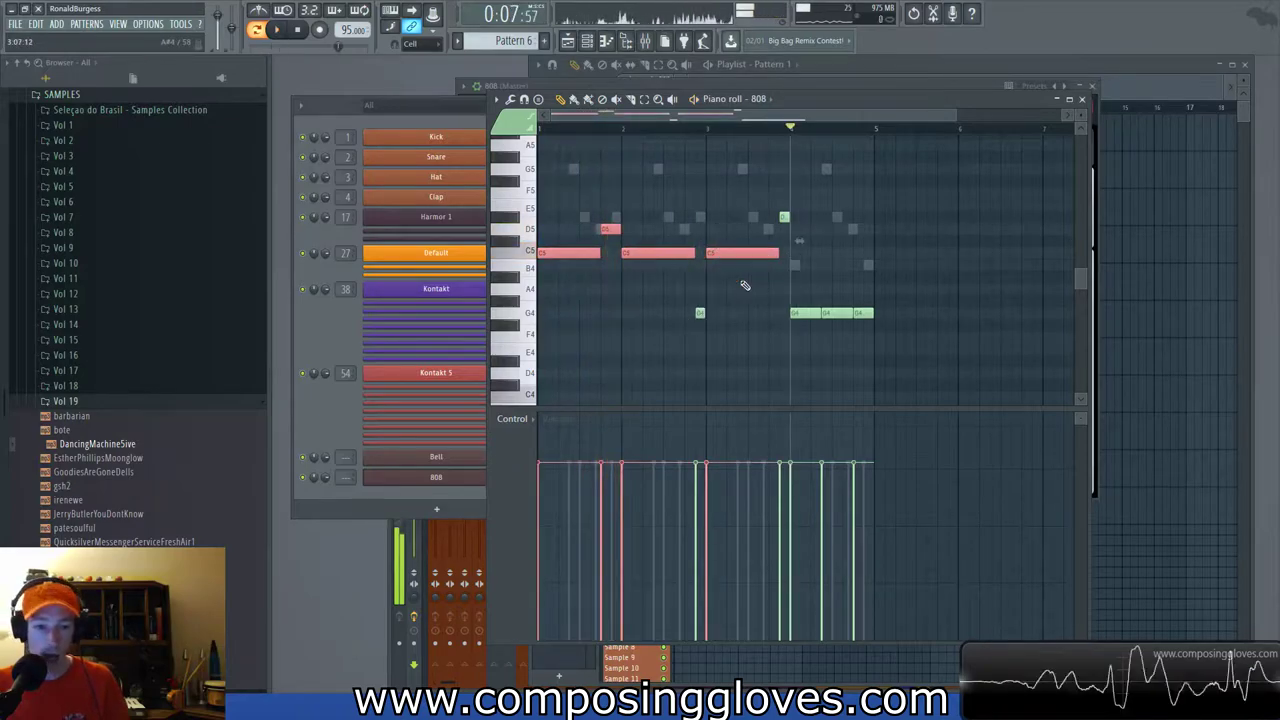
left_click_drag(537, 200, 549, 268)
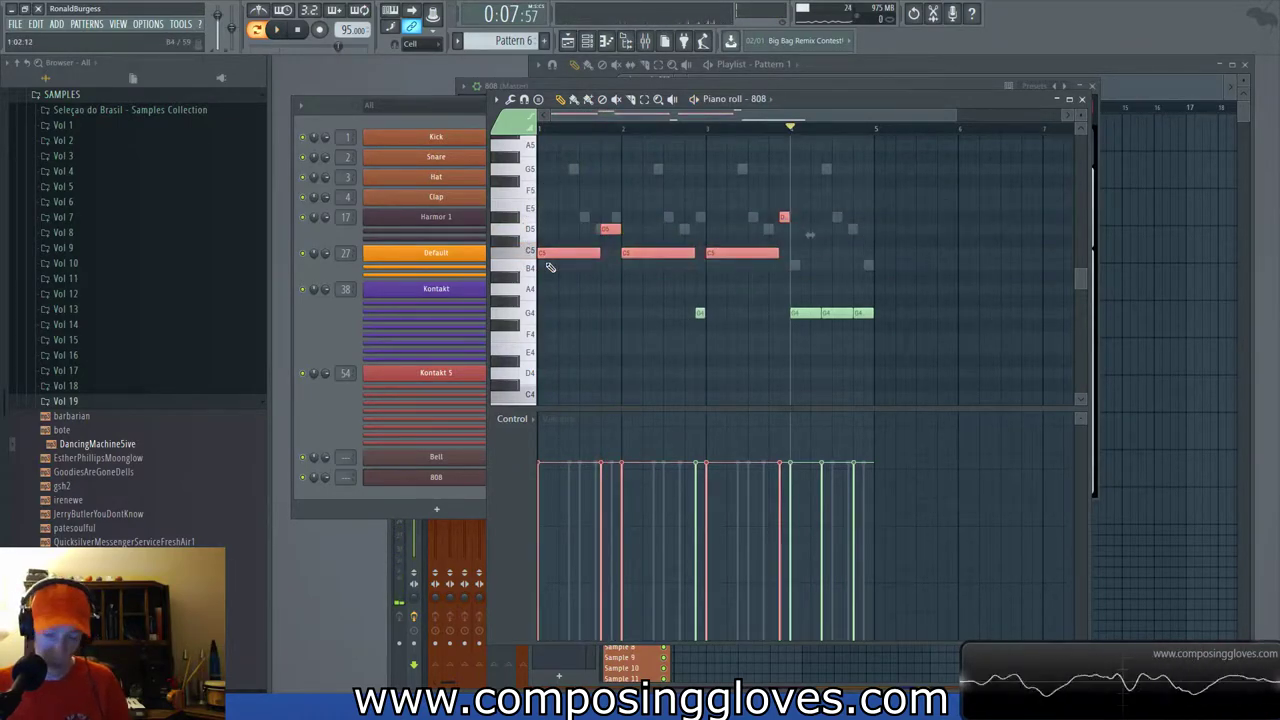
key("ctrl+Down")
key("space")
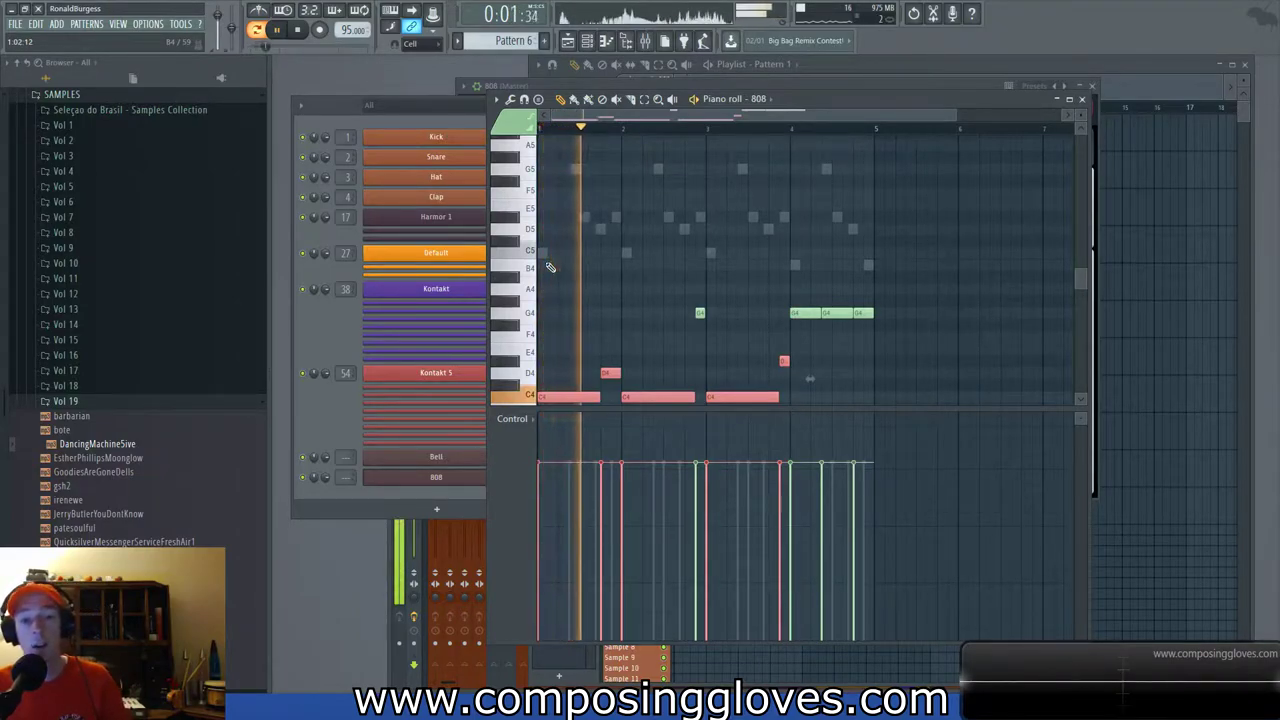
key("space")
key("ctrl+Up")
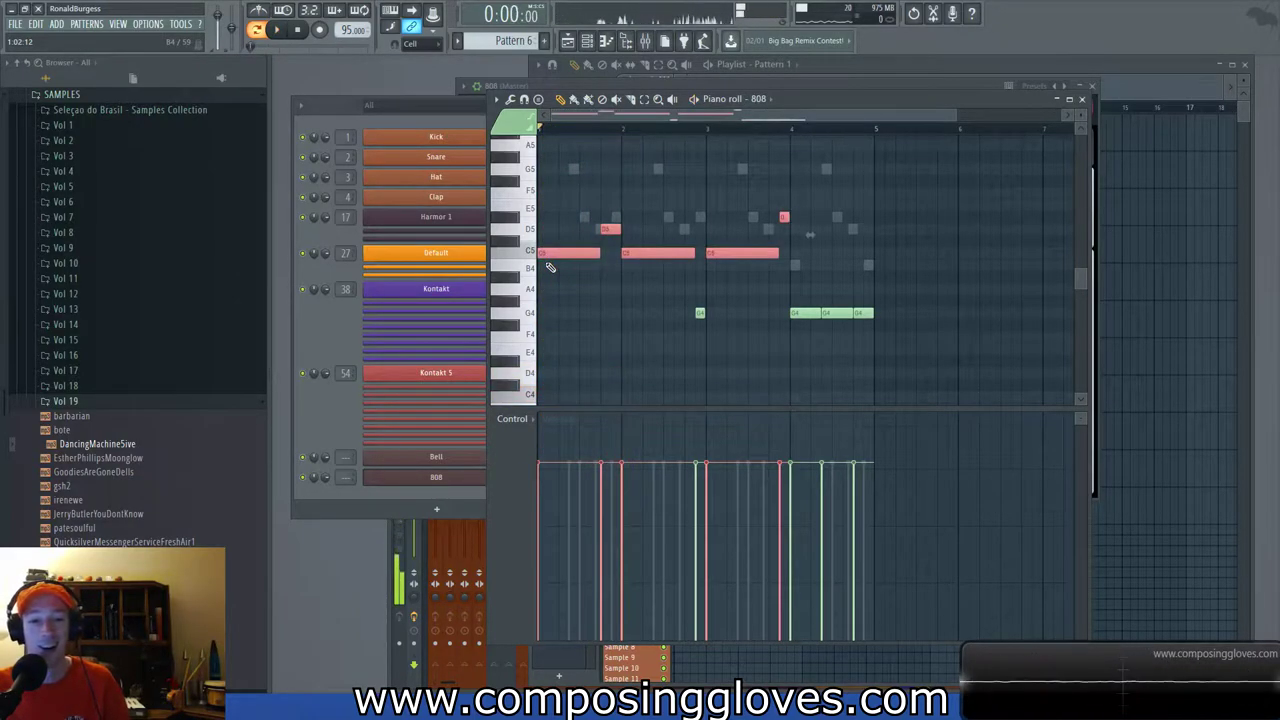
Close the 808 piano roll and add a new Massive channel to the channel rack.
left_click(1082, 99)
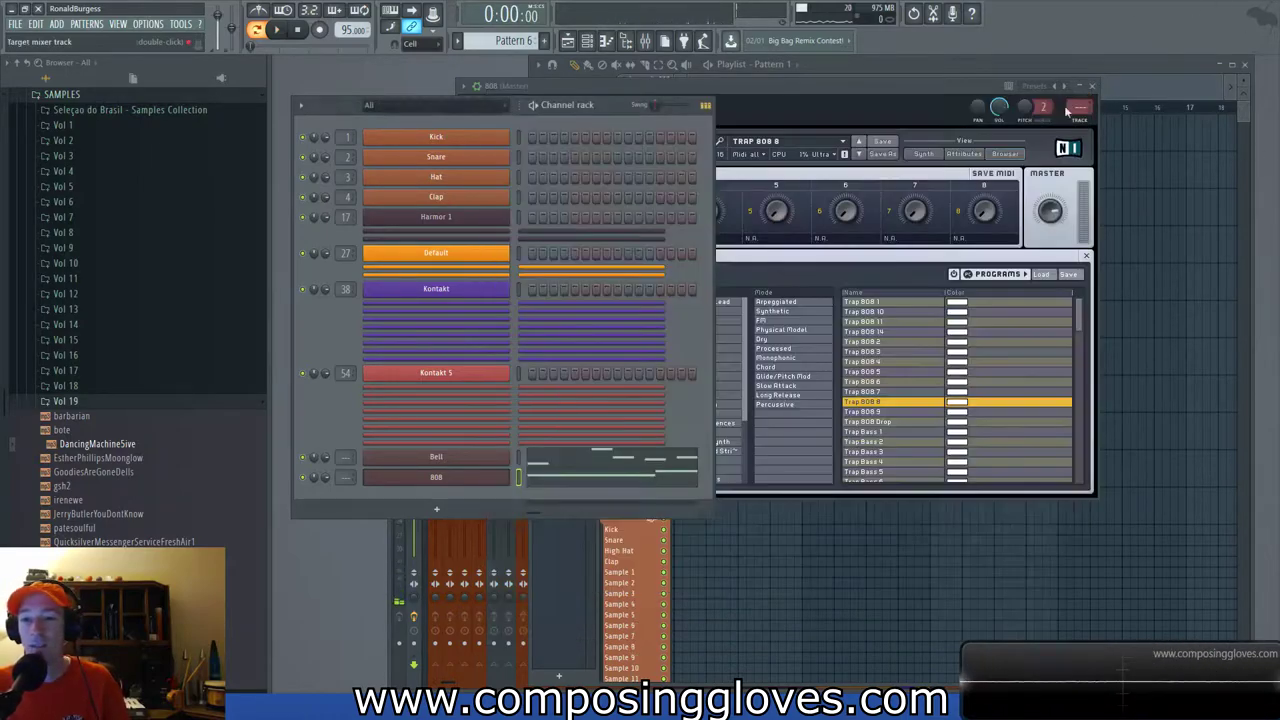
left_click(930, 90)
left_click(351, 493)
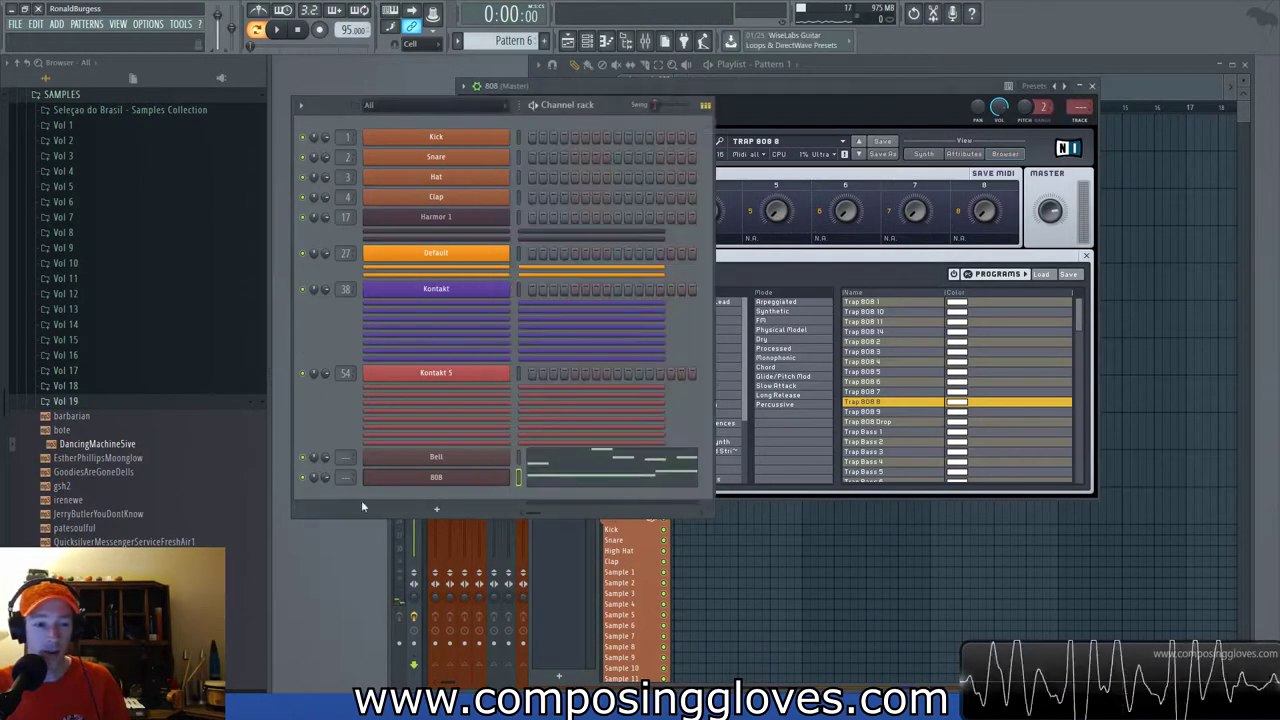
left_click(428, 510)
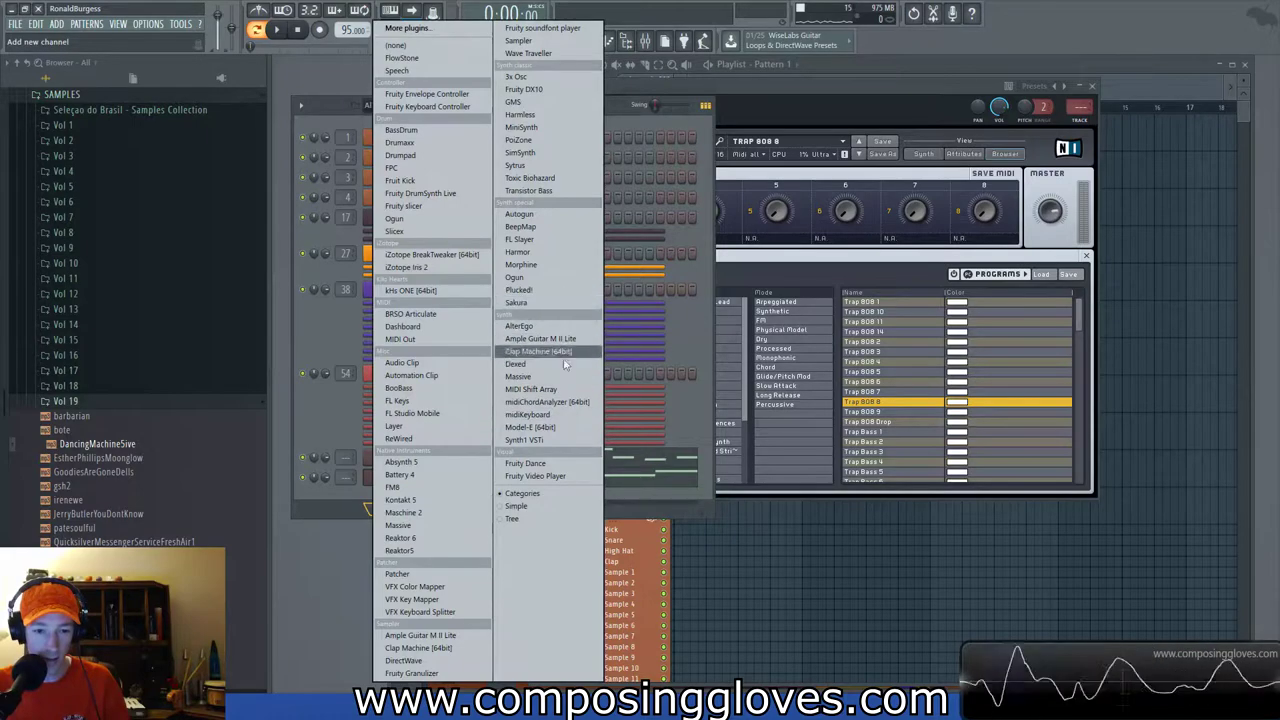
left_click(566, 378)
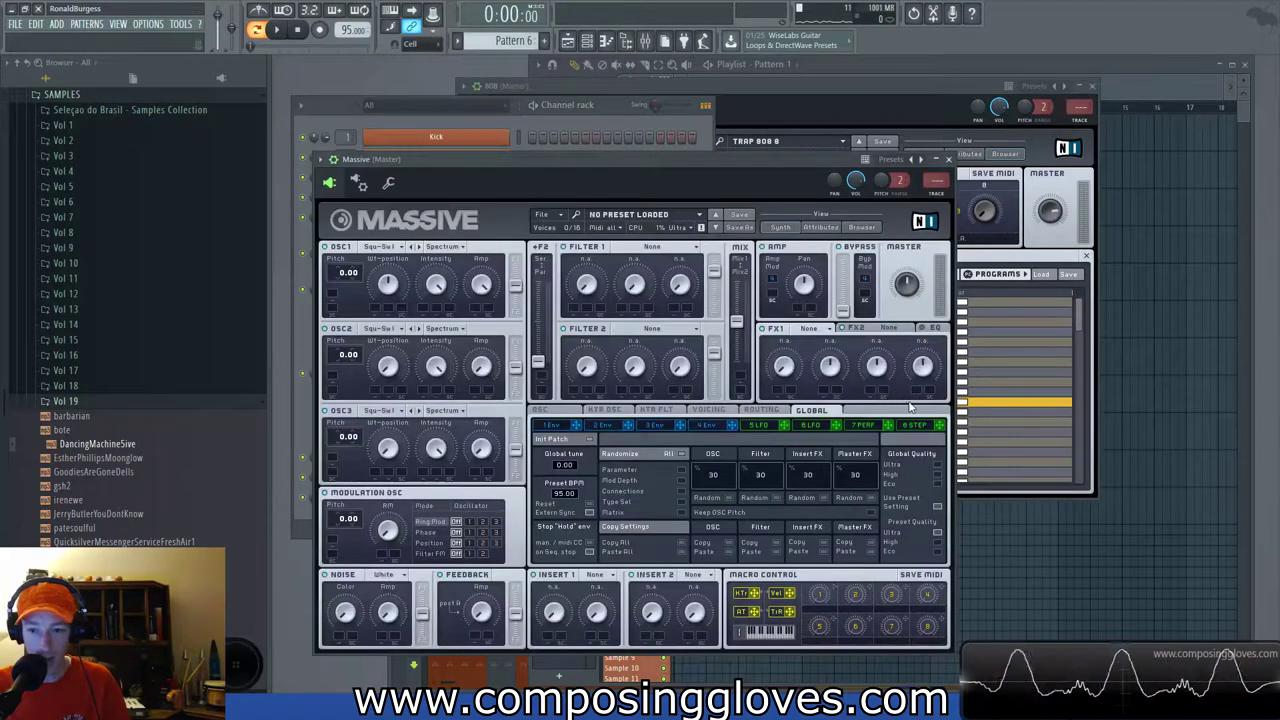
Open the new Massive's preset browser and filter the sounds to the Trap Massive bank.
left_click(820, 227)
left_click(864, 229)
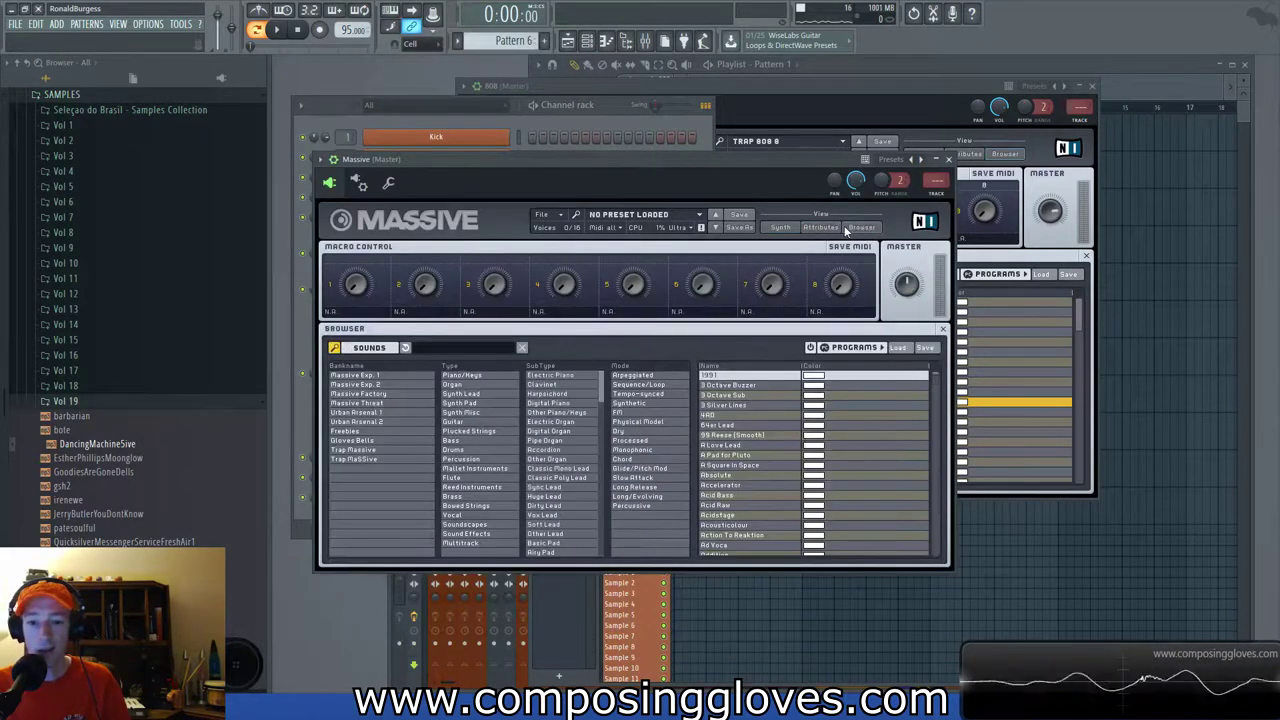
left_click(820, 227)
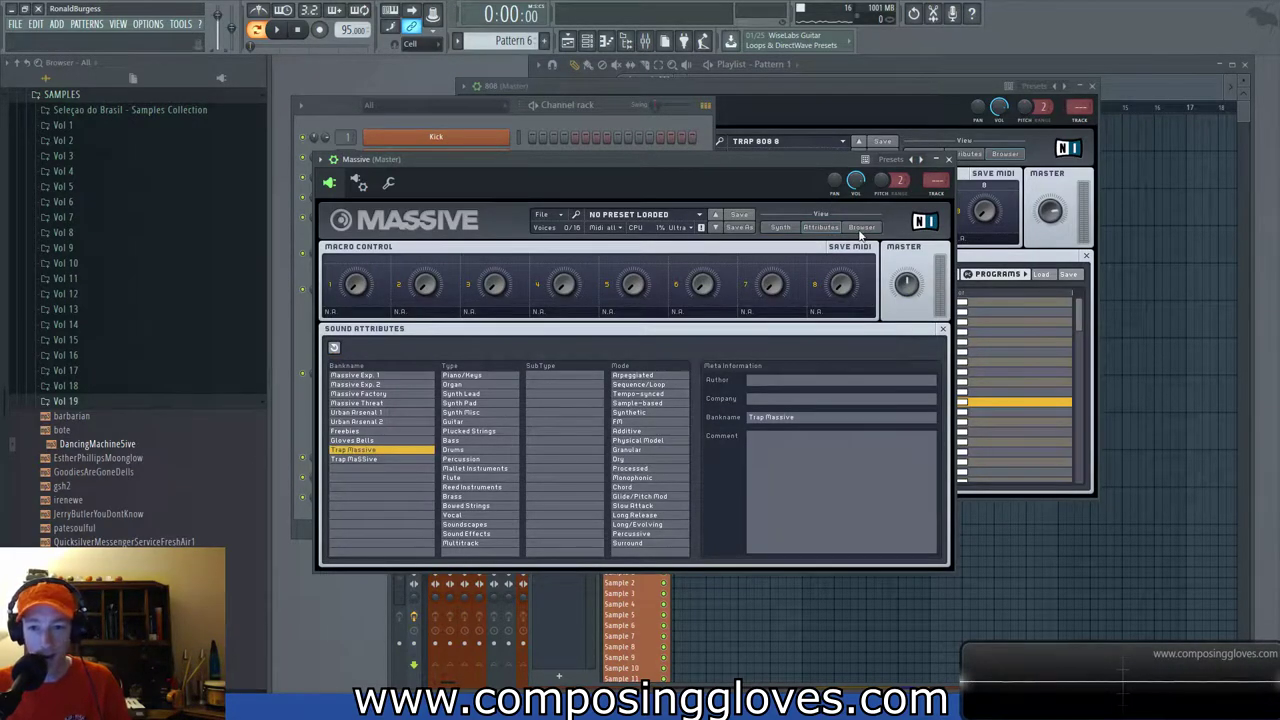
left_click(860, 229)
left_click(379, 451)
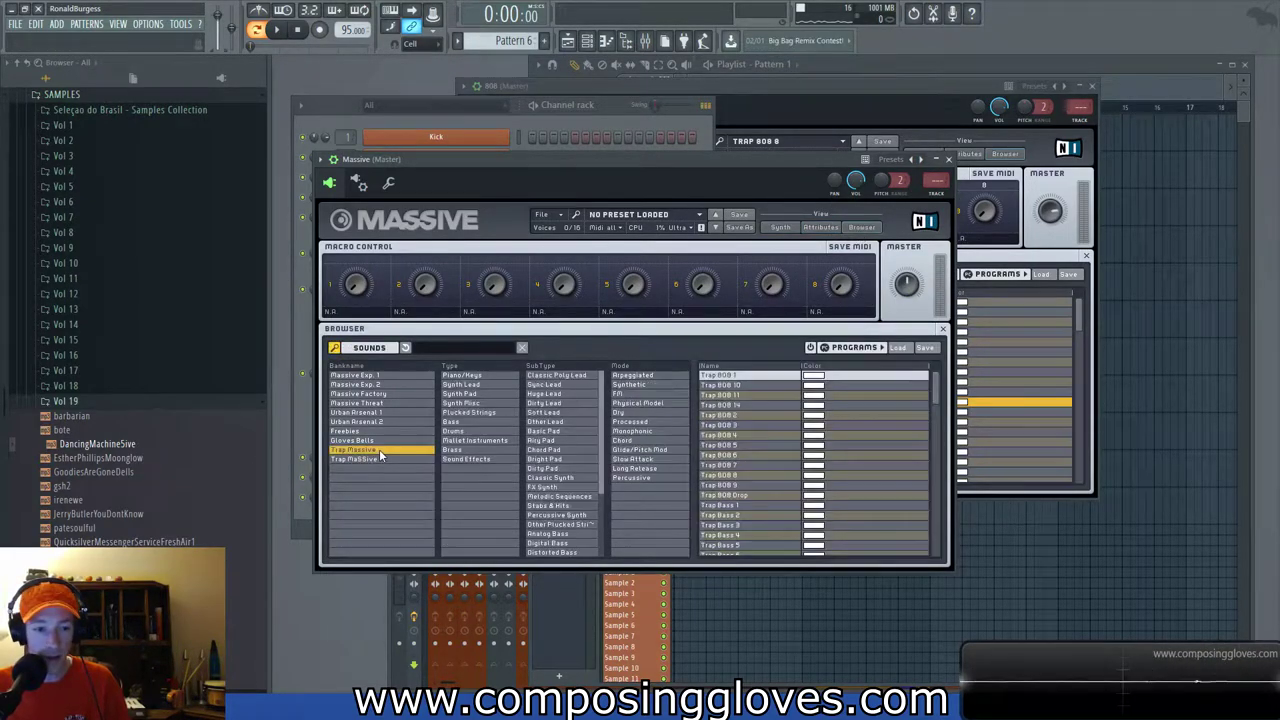
Browse the Trap Massive bank by type, including Synth Lead and Plucked Strings, and look through the full preset list.
left_click(669, 466)
left_click(672, 470)
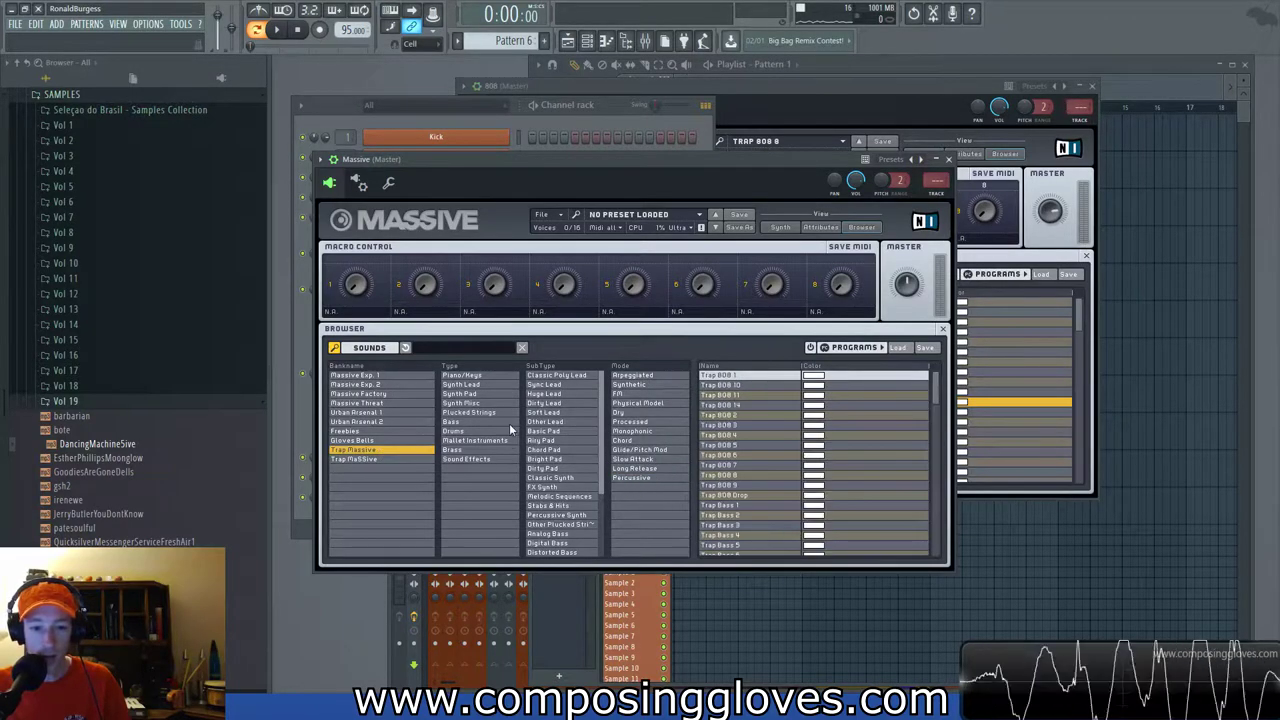
scroll(603, 465, "down", 3)
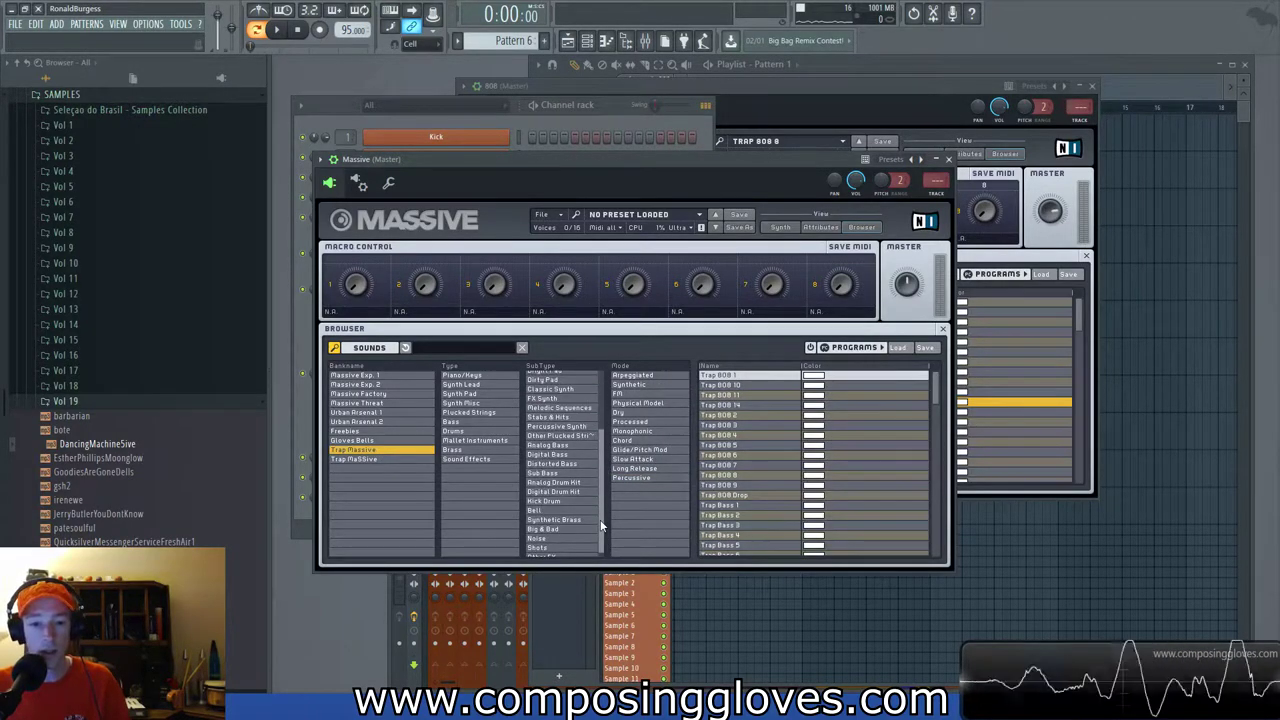
left_click(470, 421)
left_click(478, 412)
left_click(482, 393)
left_click(487, 384)
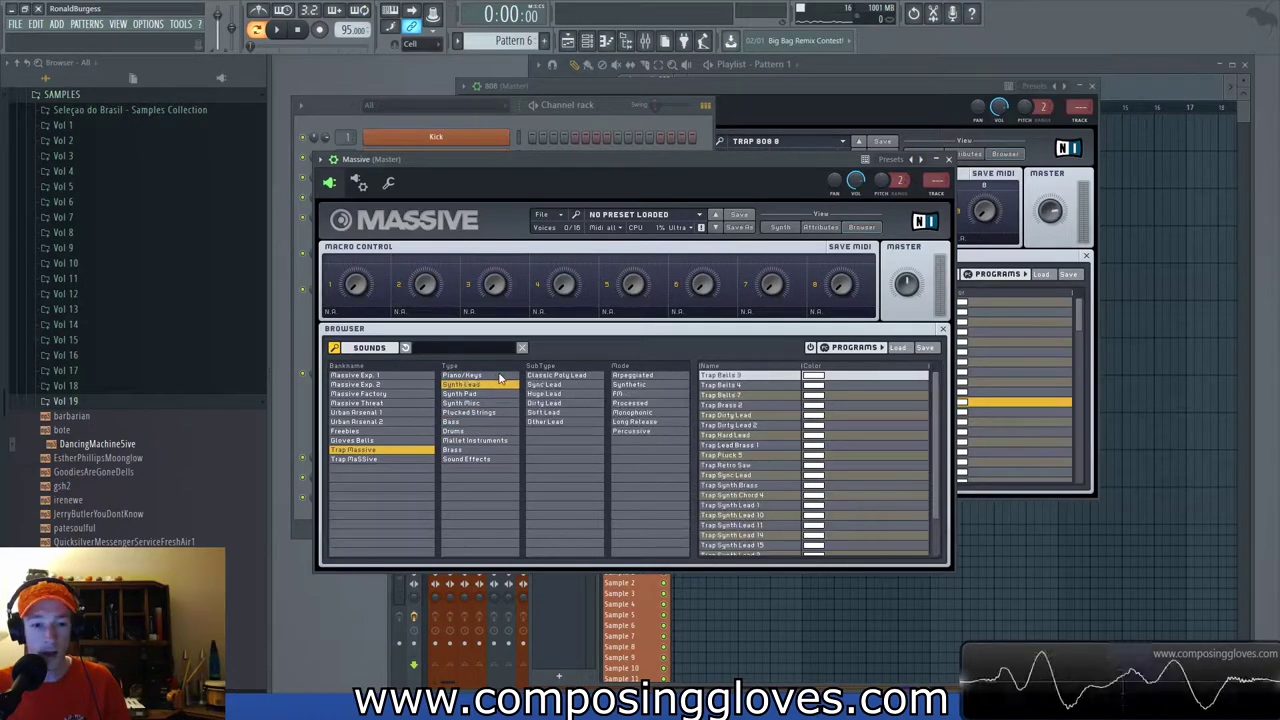
left_click(499, 375)
left_click(477, 413)
left_click(481, 414)
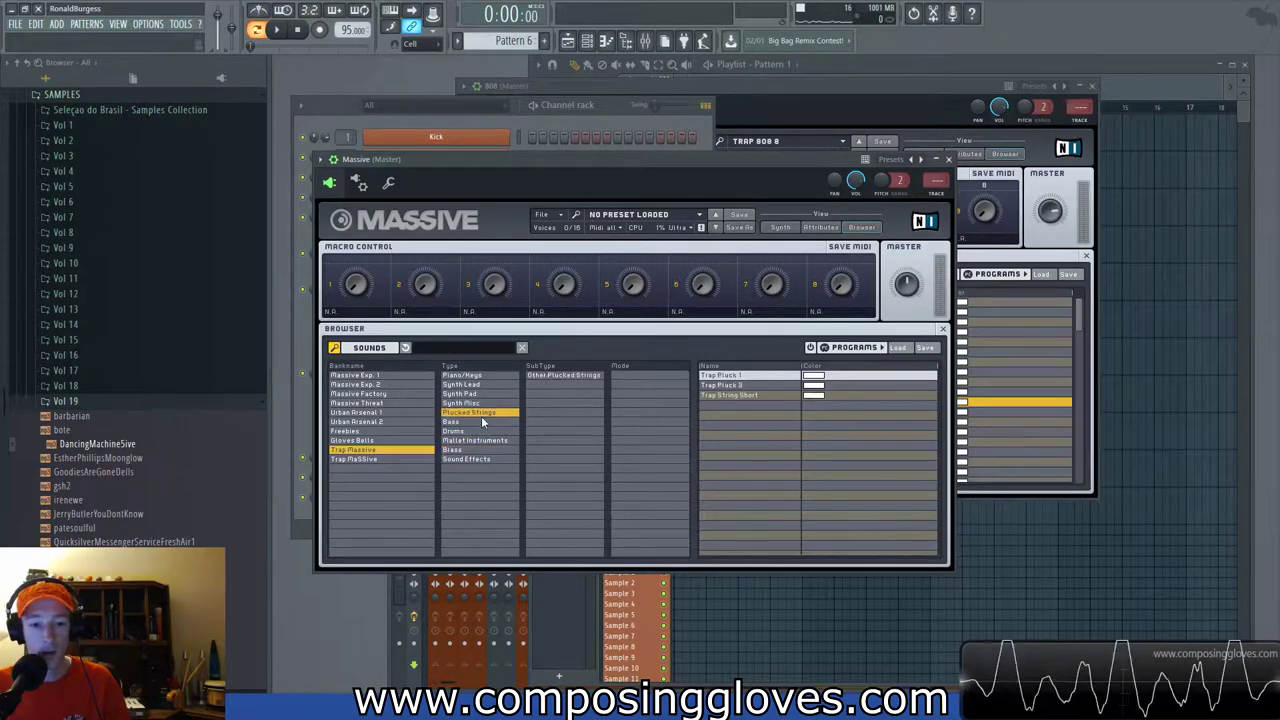
left_click(482, 412)
left_click_drag(936, 394, 935, 528)
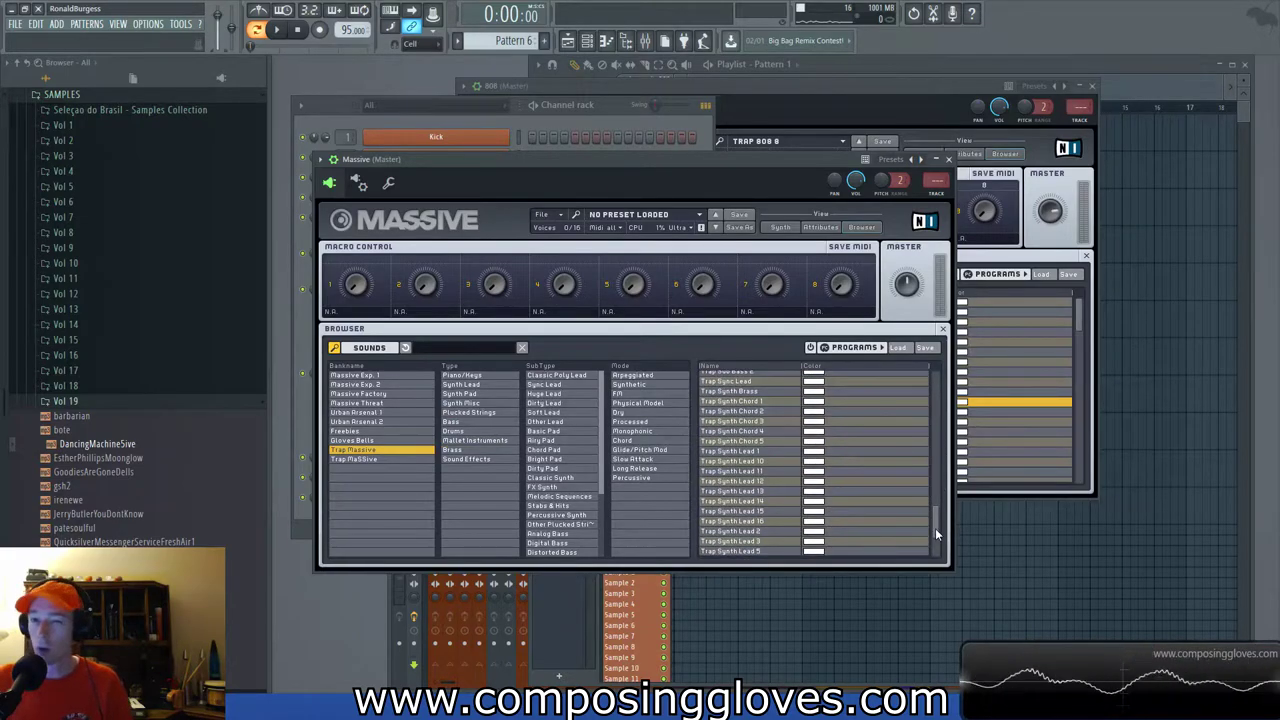
scroll(935, 528, "up", 10)
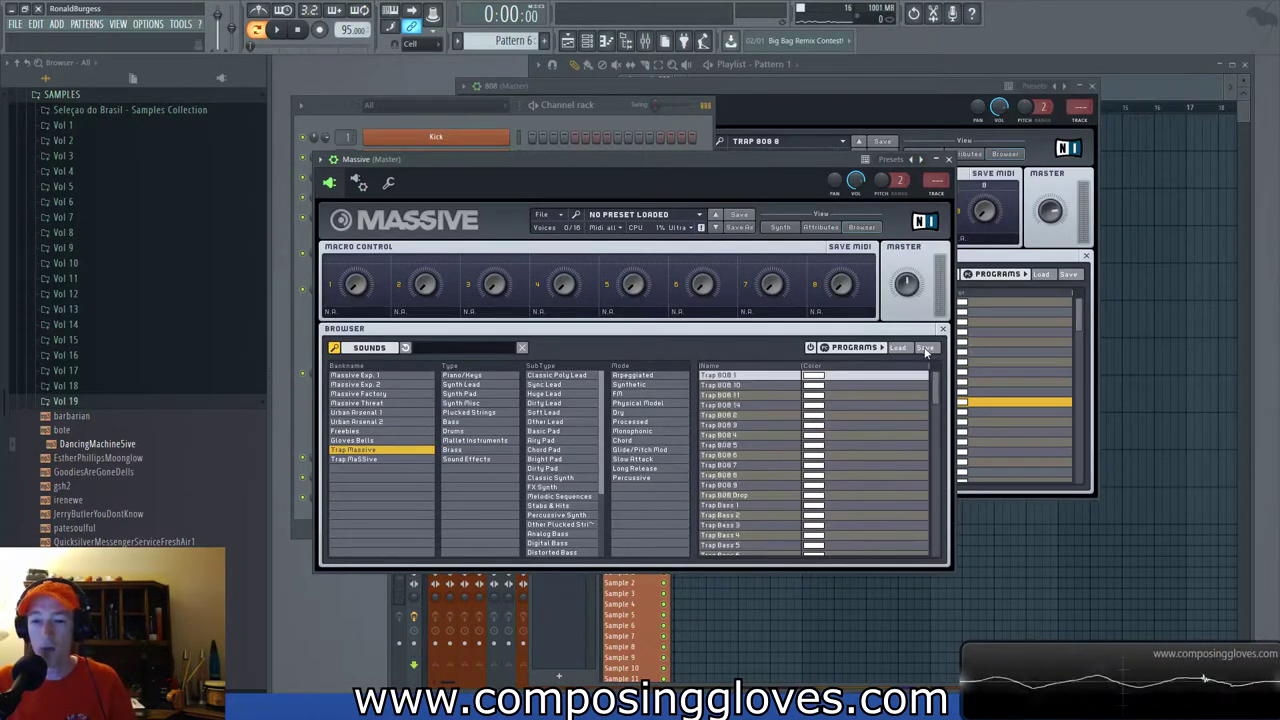
scroll(925, 390, "down", 10)
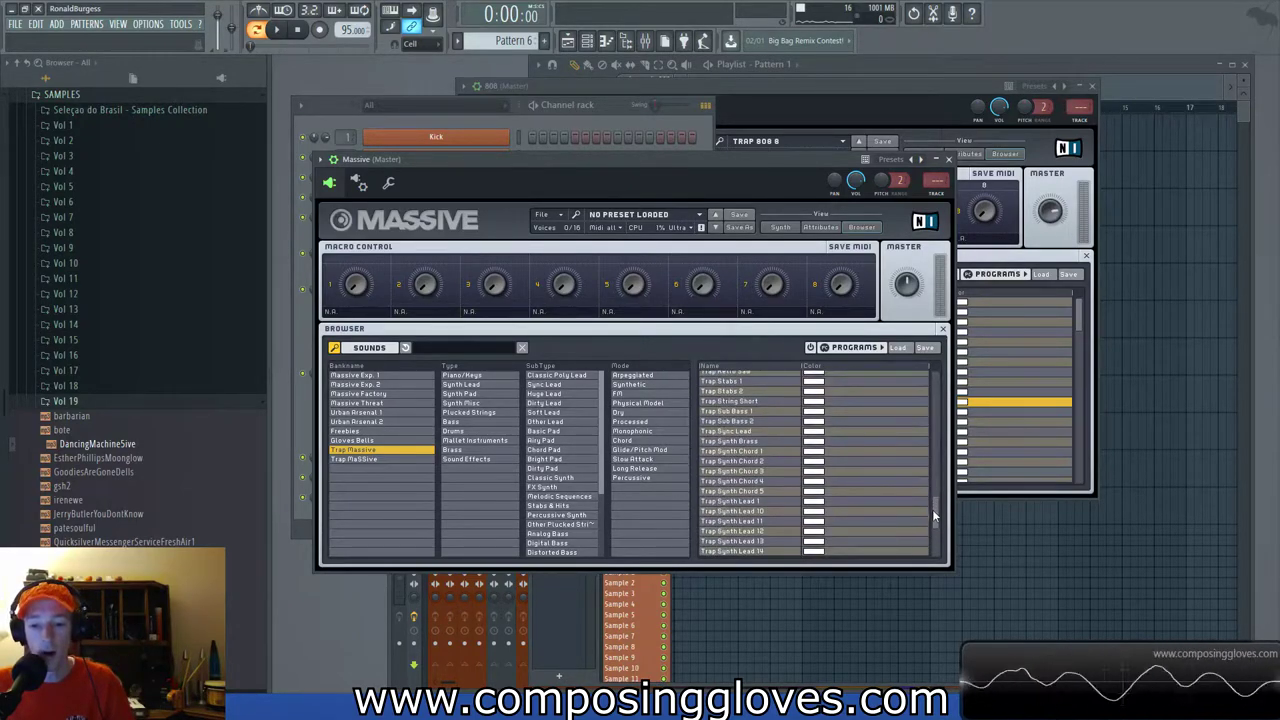
scroll(932, 506, "down", 3)
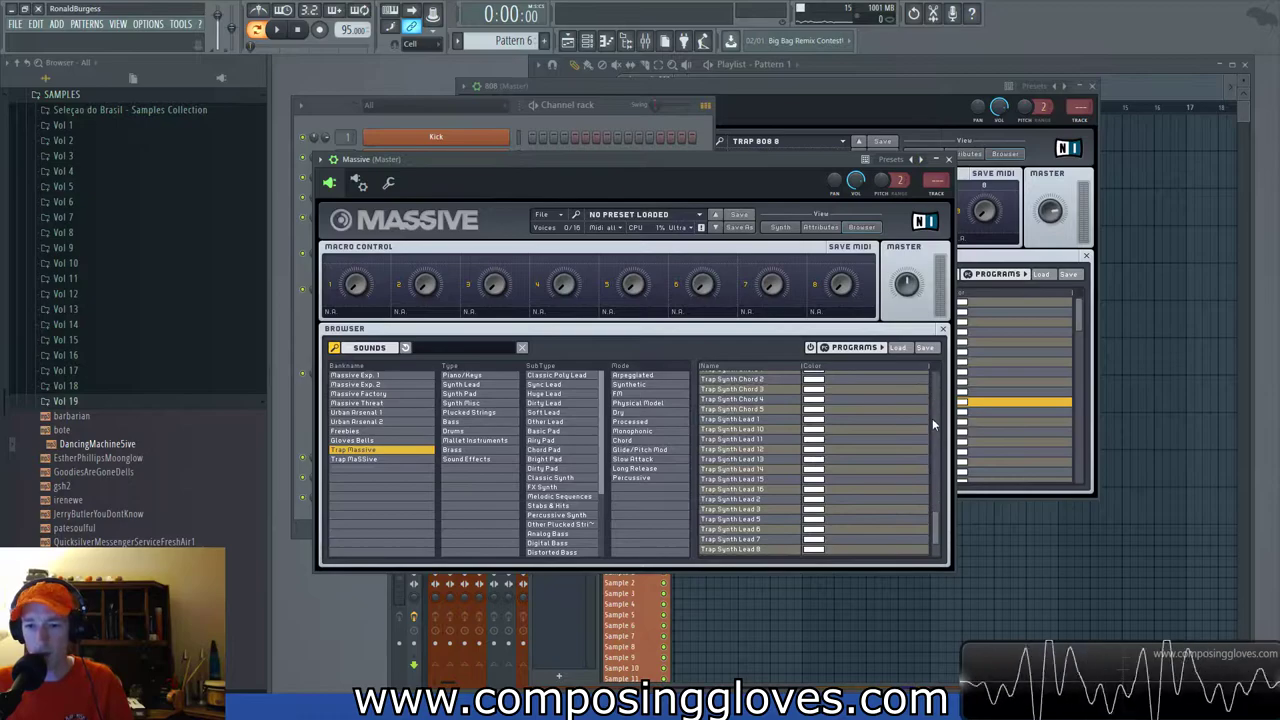
scroll(932, 543, "down", 3)
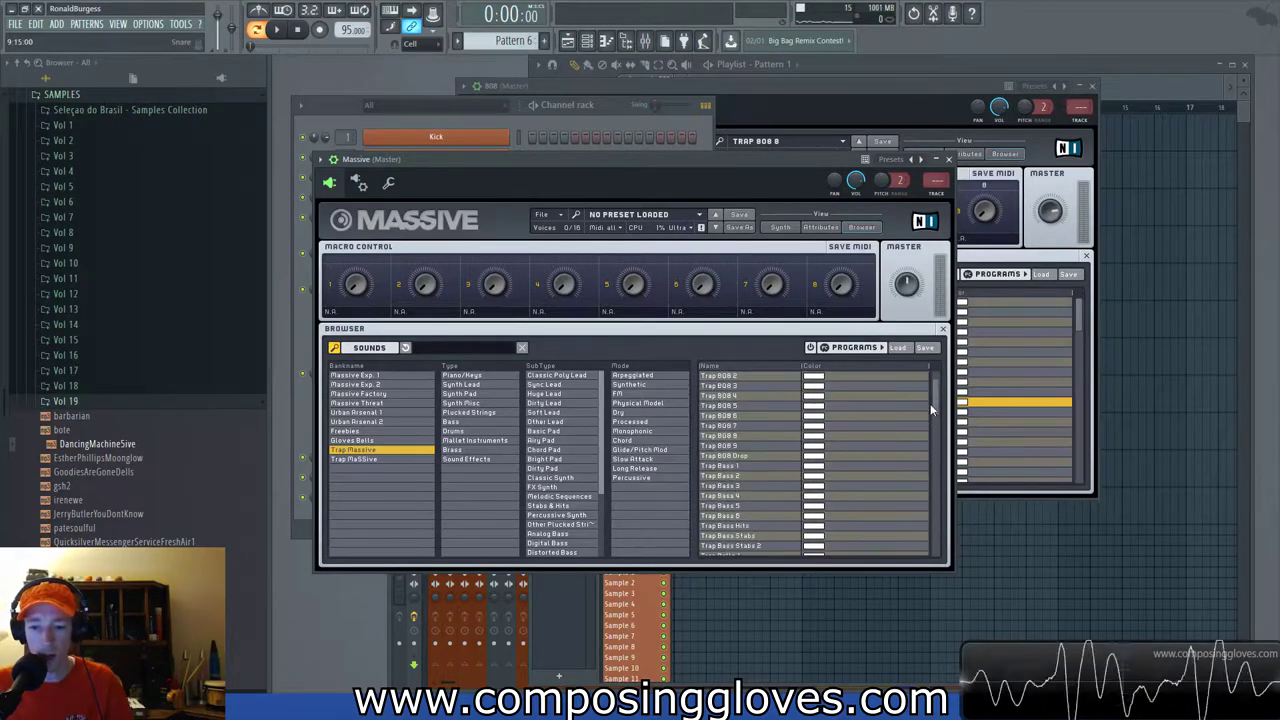
Try Trap Synth Lead 6, move the plugin window off the channel names, and load Trap Synth Lead 7 instead.
left_click(756, 470)
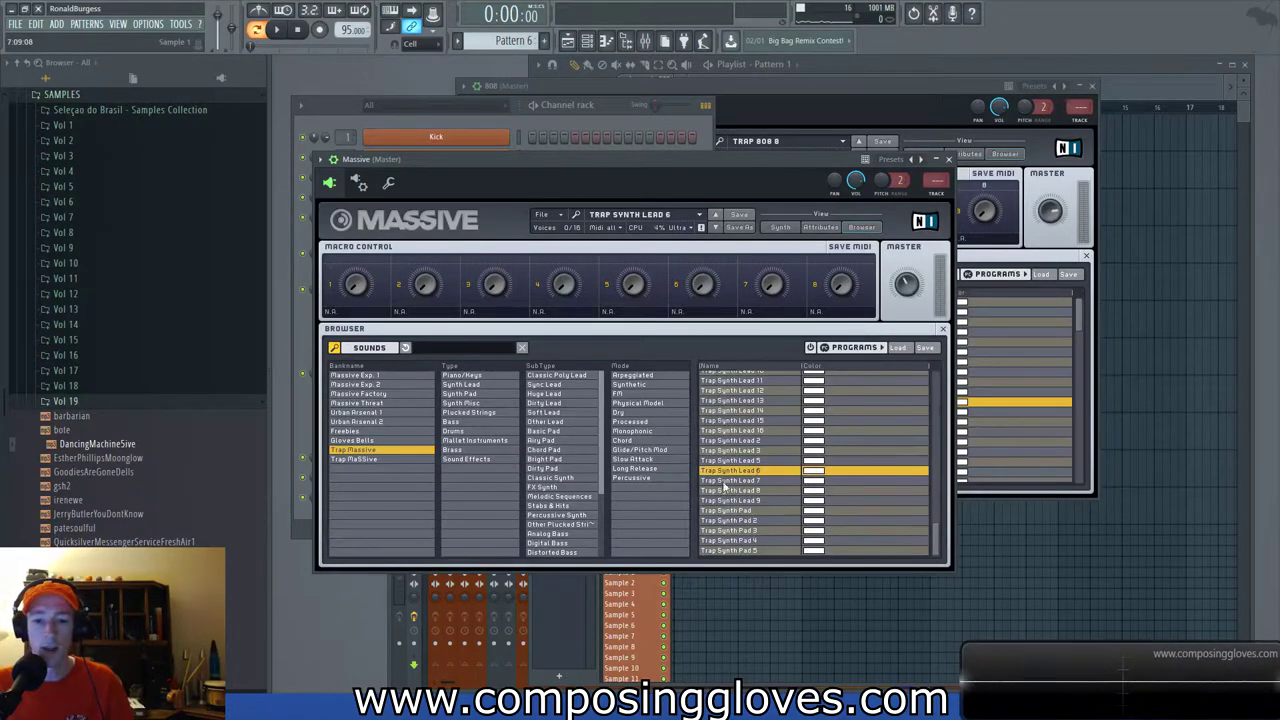
left_click_drag(676, 165, 772, 177)
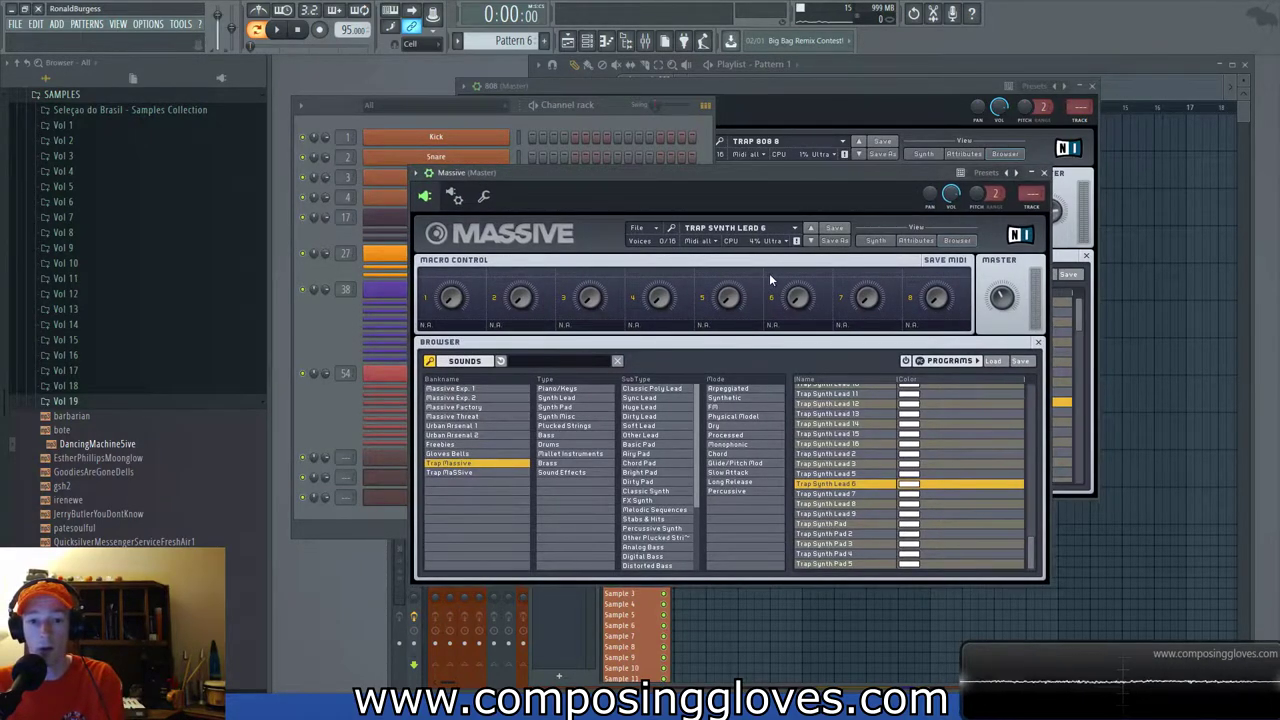
left_click(840, 494)
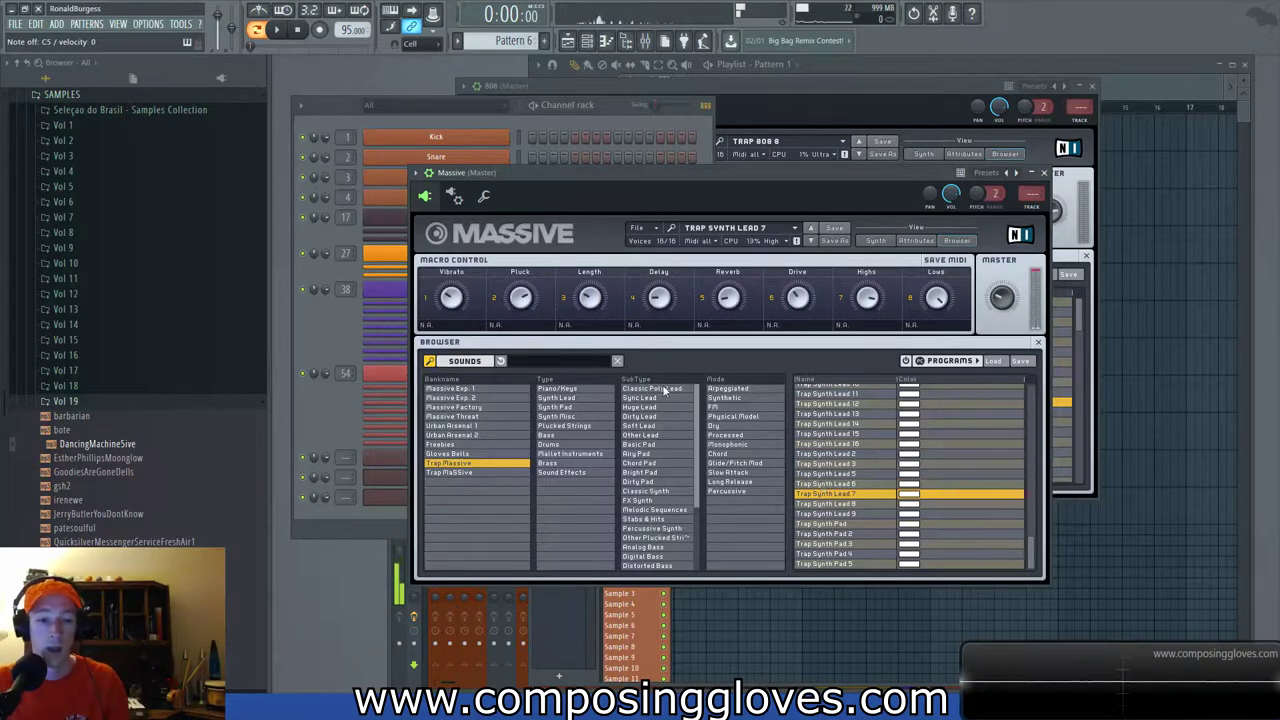
Close the 808 channel's Massive window and move the new Massive window clear of the channel names.
left_click(323, 441)
left_click(1078, 252)
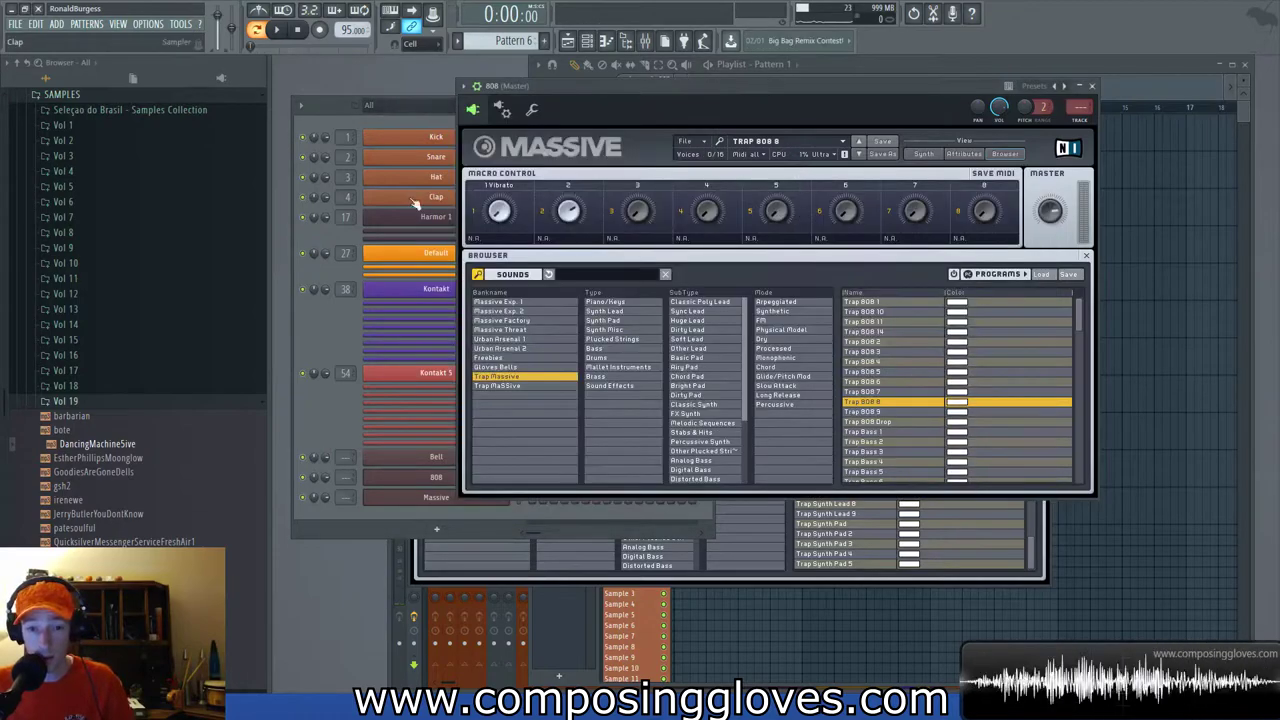
left_click(1093, 88)
left_click(913, 189)
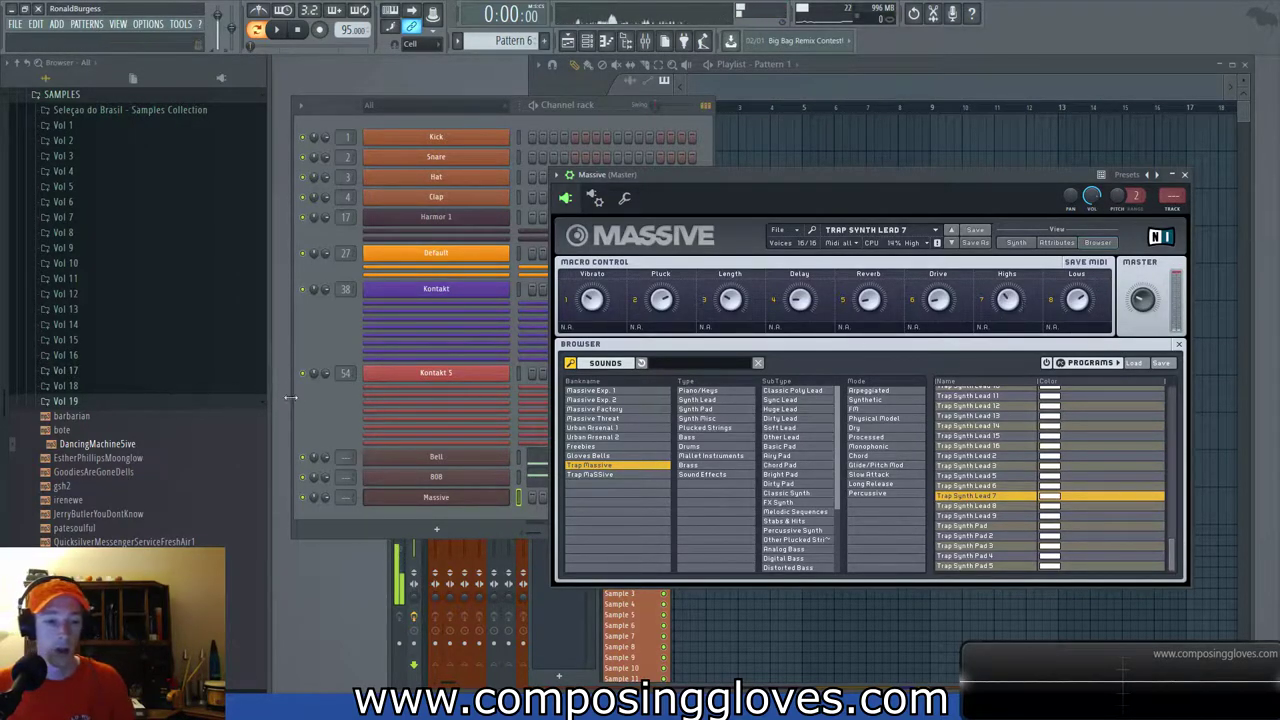
Rename the new Massive channel to Pluck.
left_click(338, 428)
middle_click(463, 499)
type("Pluck")
key("Return")
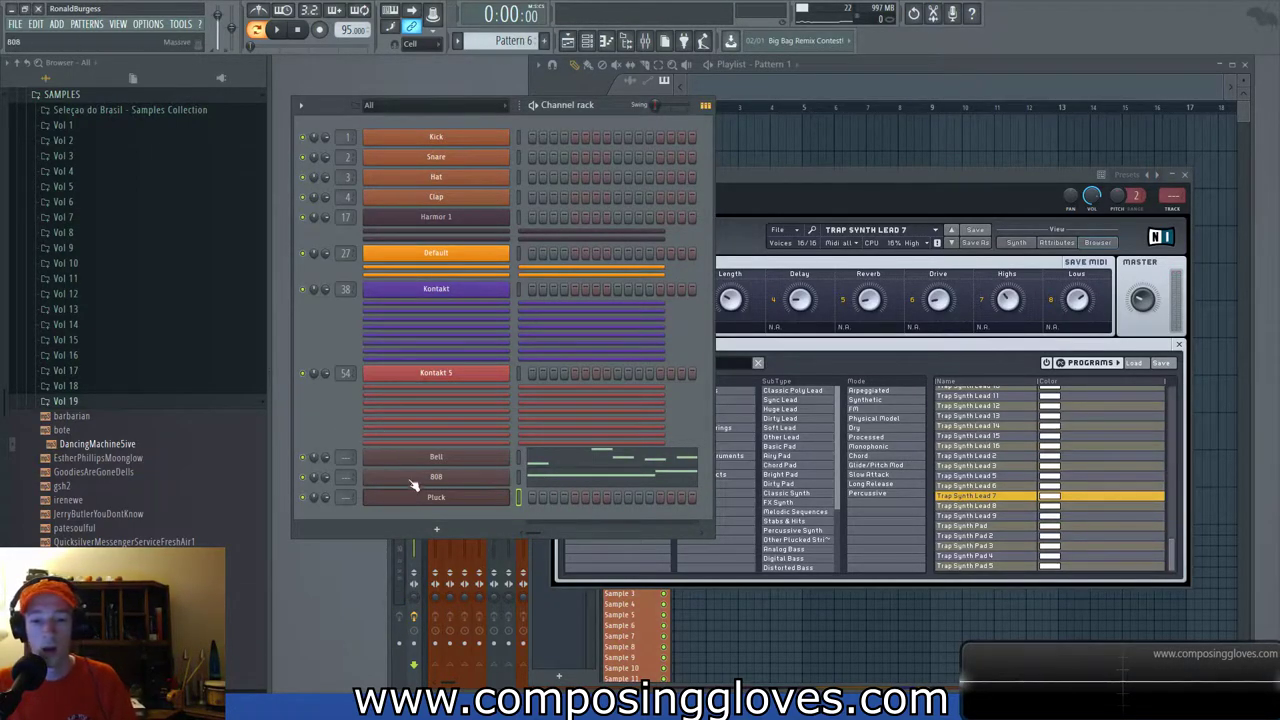
Open the Pluck channel's piano roll and briefly play the pattern against the other channels' ghost notes.
right_click(437, 497)
left_click(582, 504)
key("space")
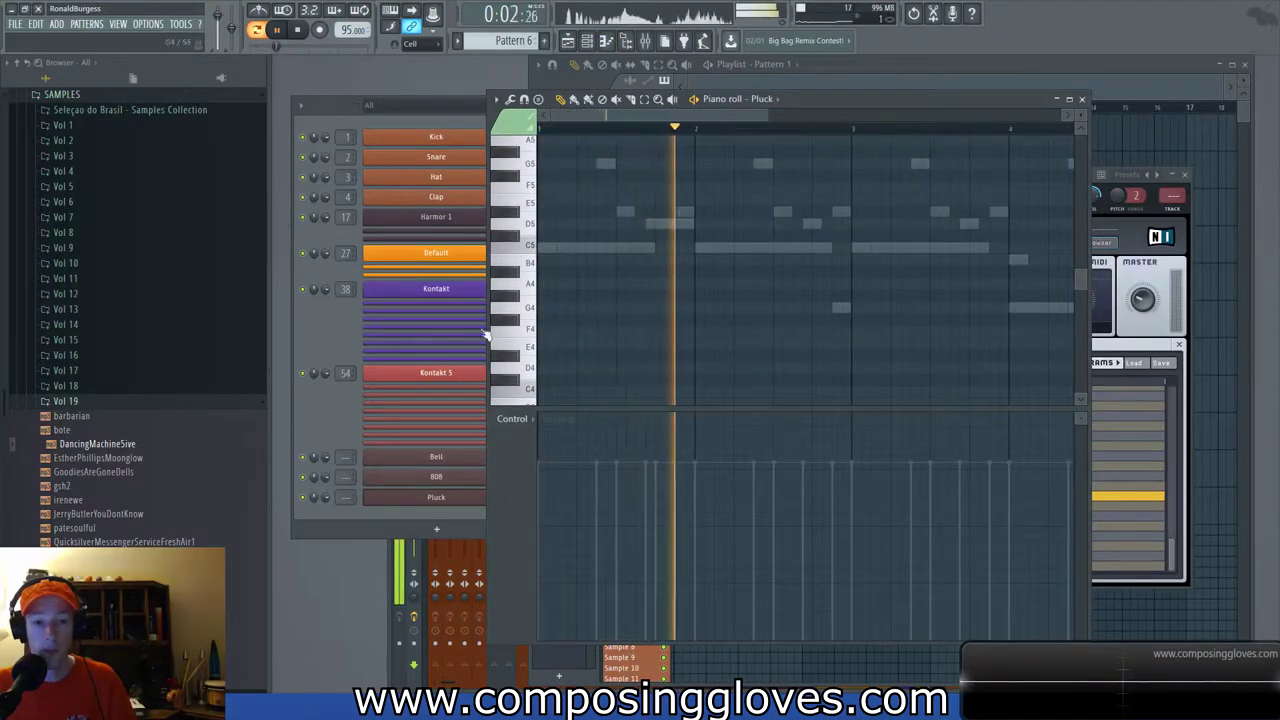
left_click(334, 414)
key("space")
Copy the Bell channel's notes into the Pluck channel and play the layered pattern.
right_click(508, 453)
left_click(650, 470)
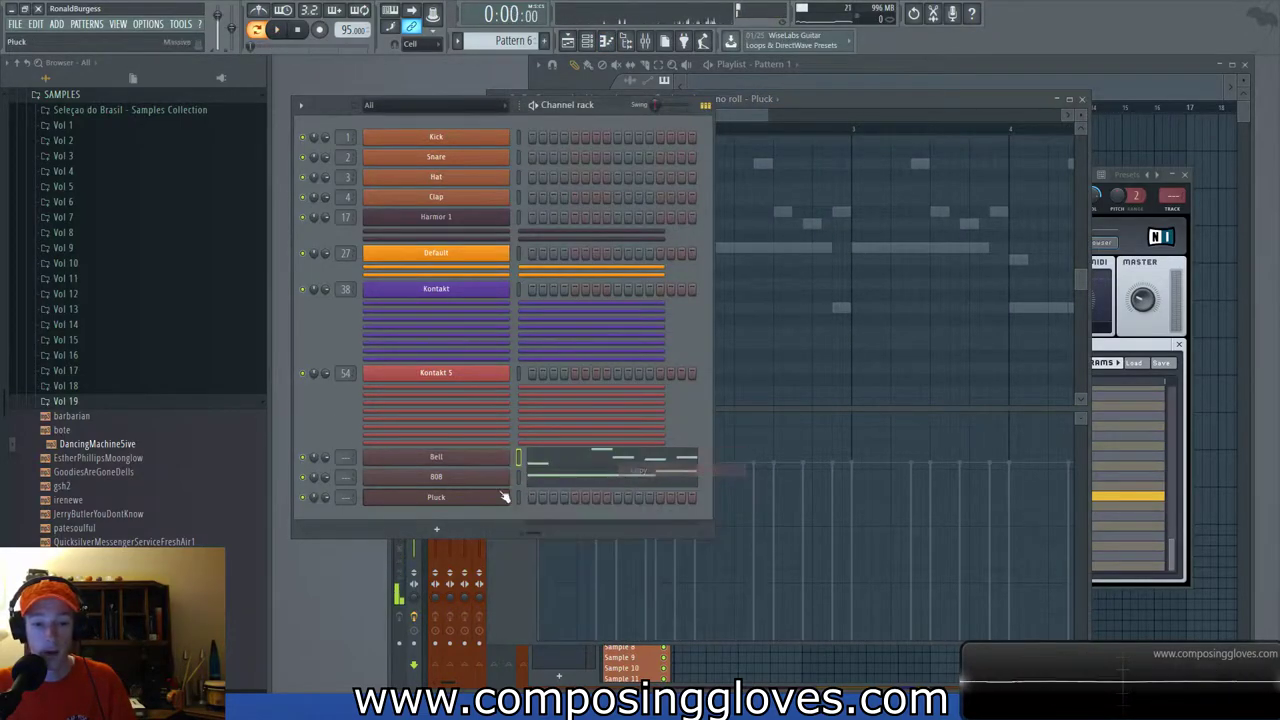
right_click(509, 492)
left_click(727, 521)
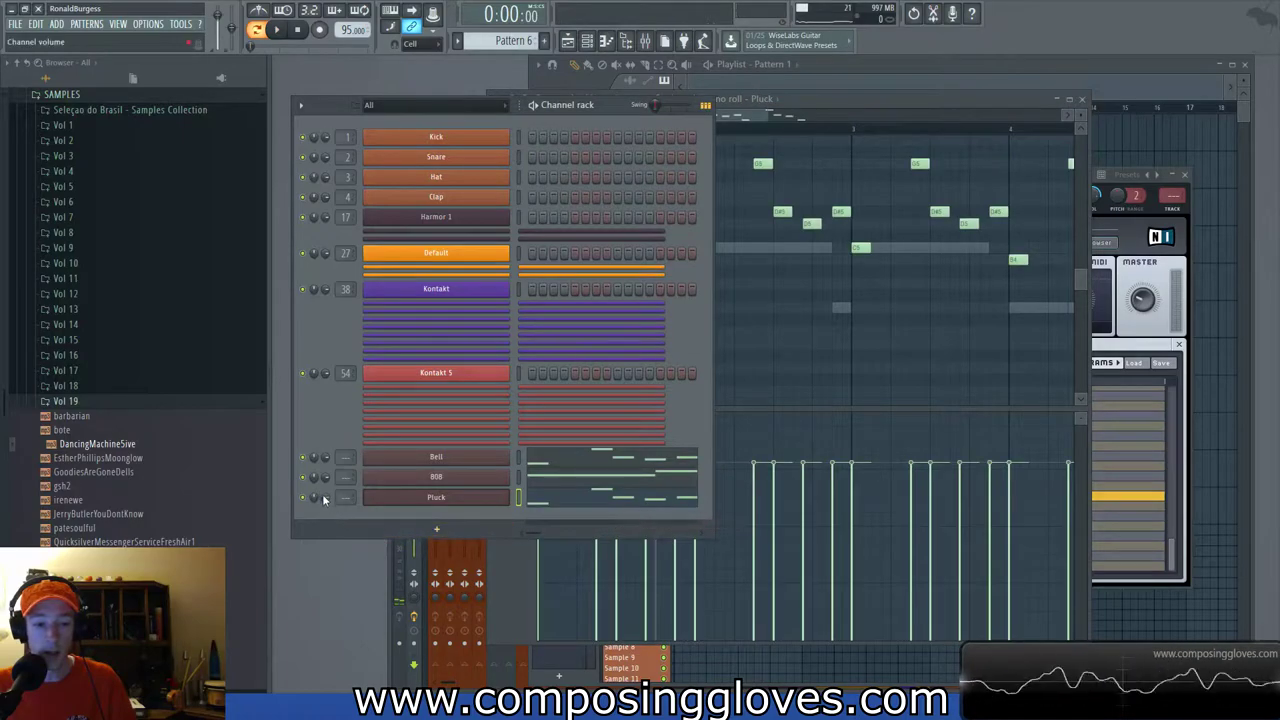
key("space")
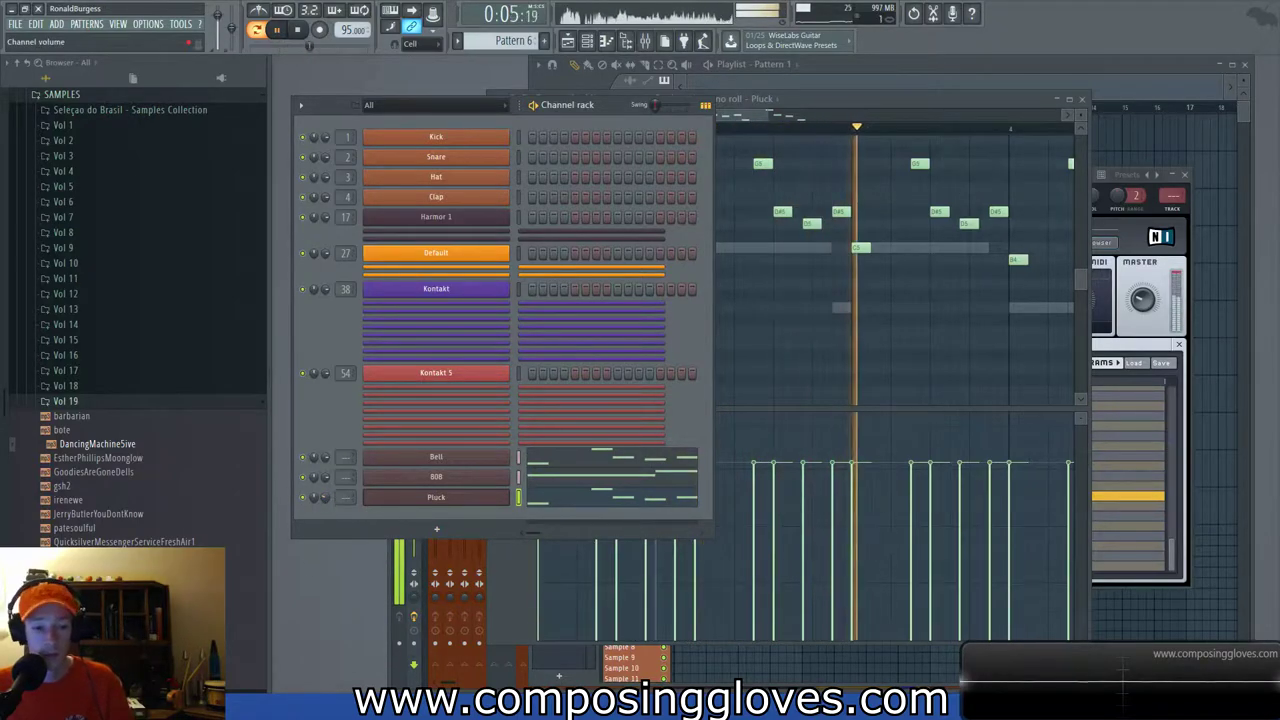
Select Pattern 6 in the playlist, place it on the Master track at bar 1, and bring back the channel rack.
left_click(1172, 80)
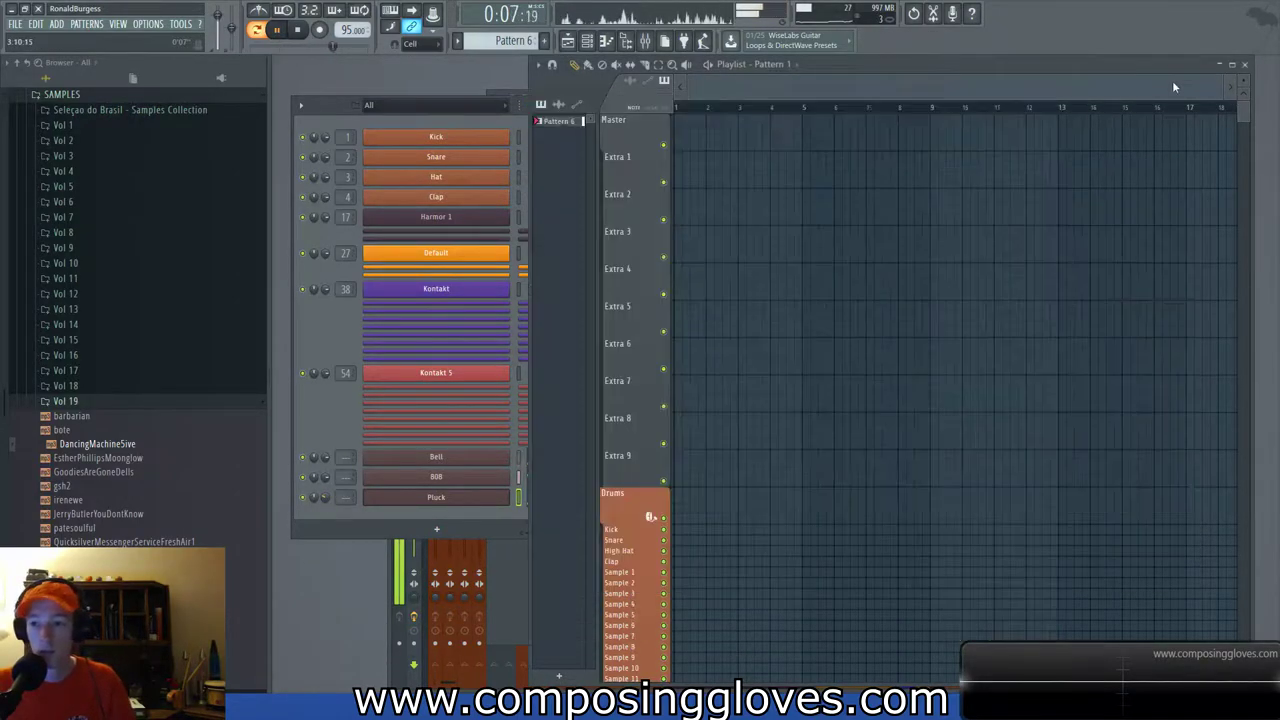
middle_click(748, 132)
left_click(769, 156)
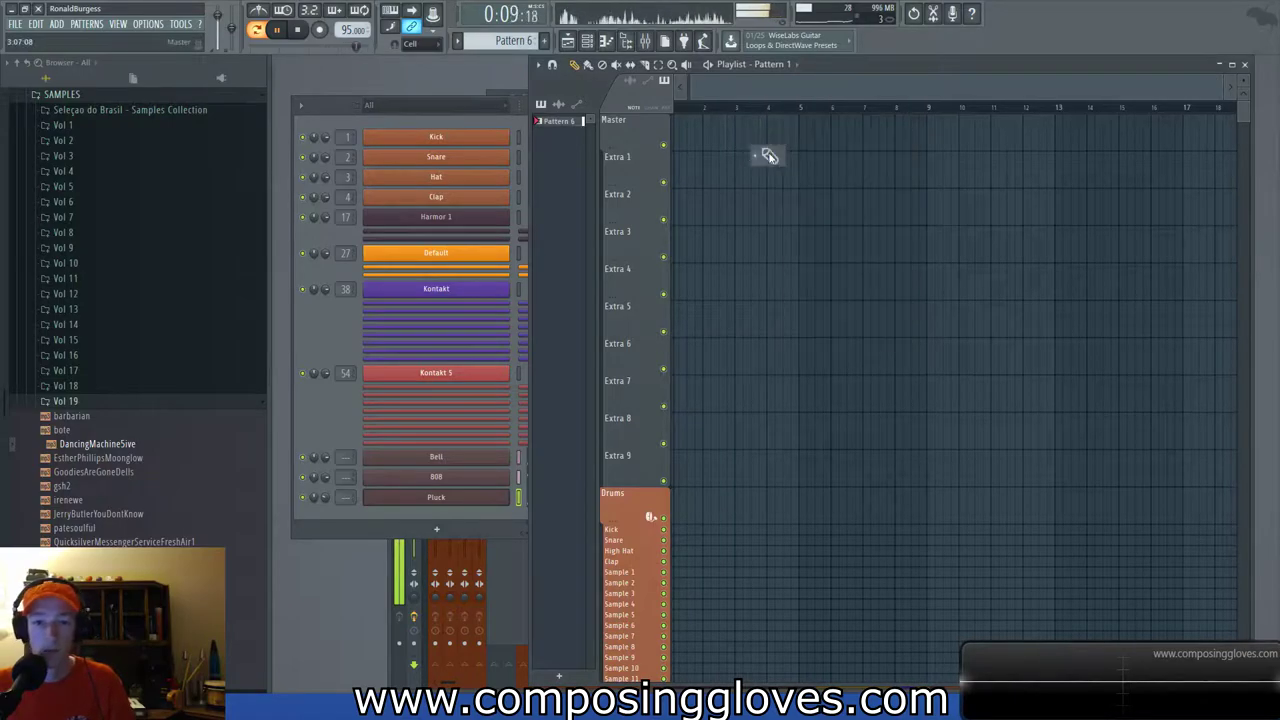
left_click(770, 65)
left_click(778, 92)
left_click_drag(774, 130, 600, 132)
key("F6")
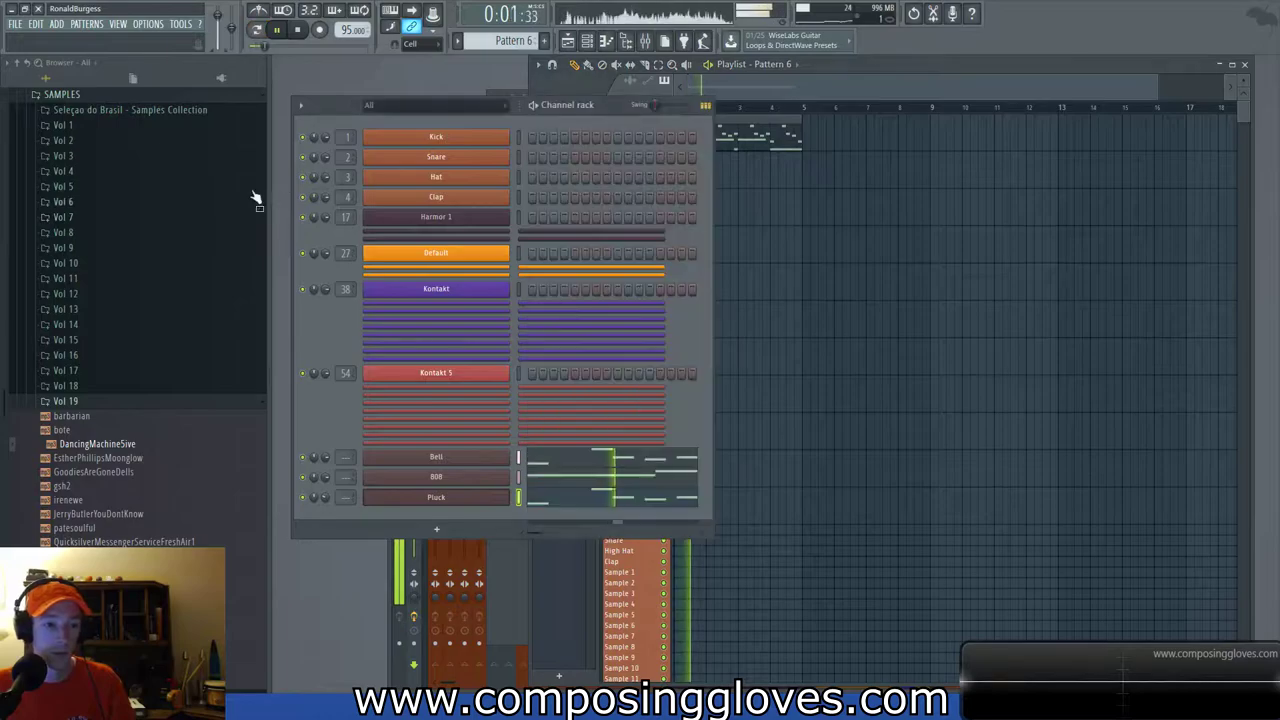
Stop playback and open the 808 Drum Kit folder under Project Files in the sample browser.
left_click(87, 98)
key("space")
scroll(106, 264, "up", 5)
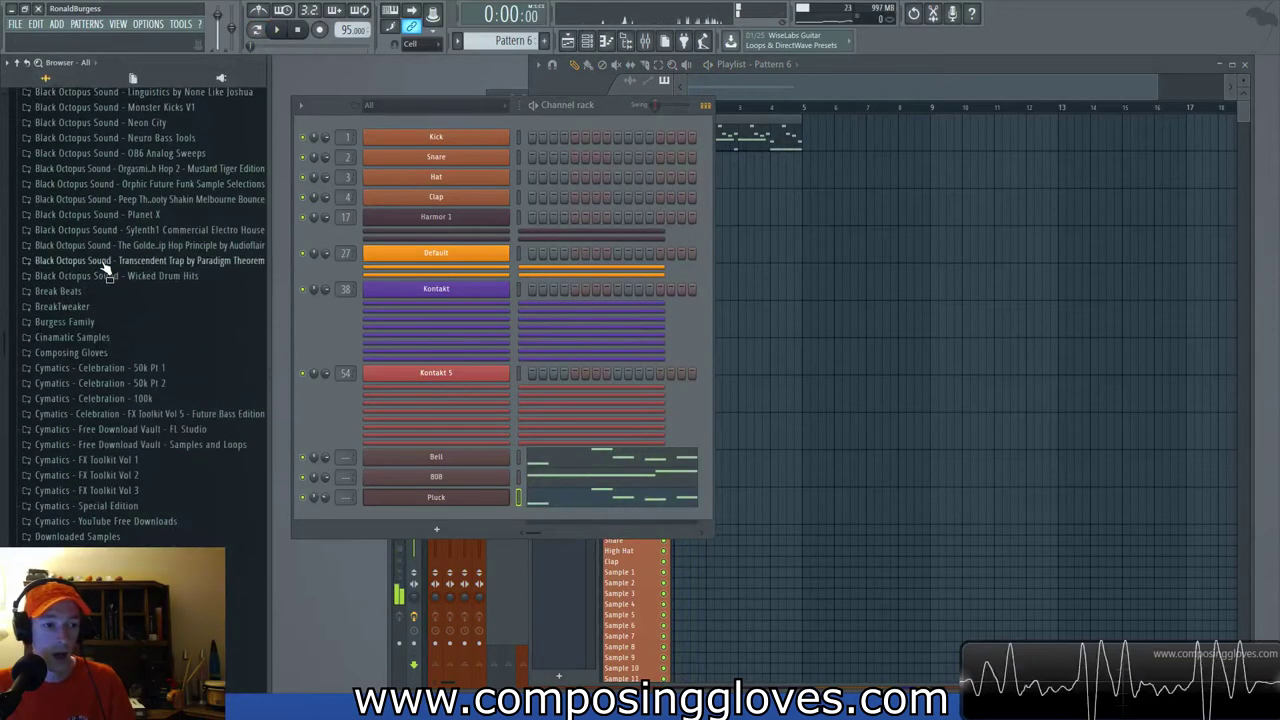
scroll(113, 243, "up", 10)
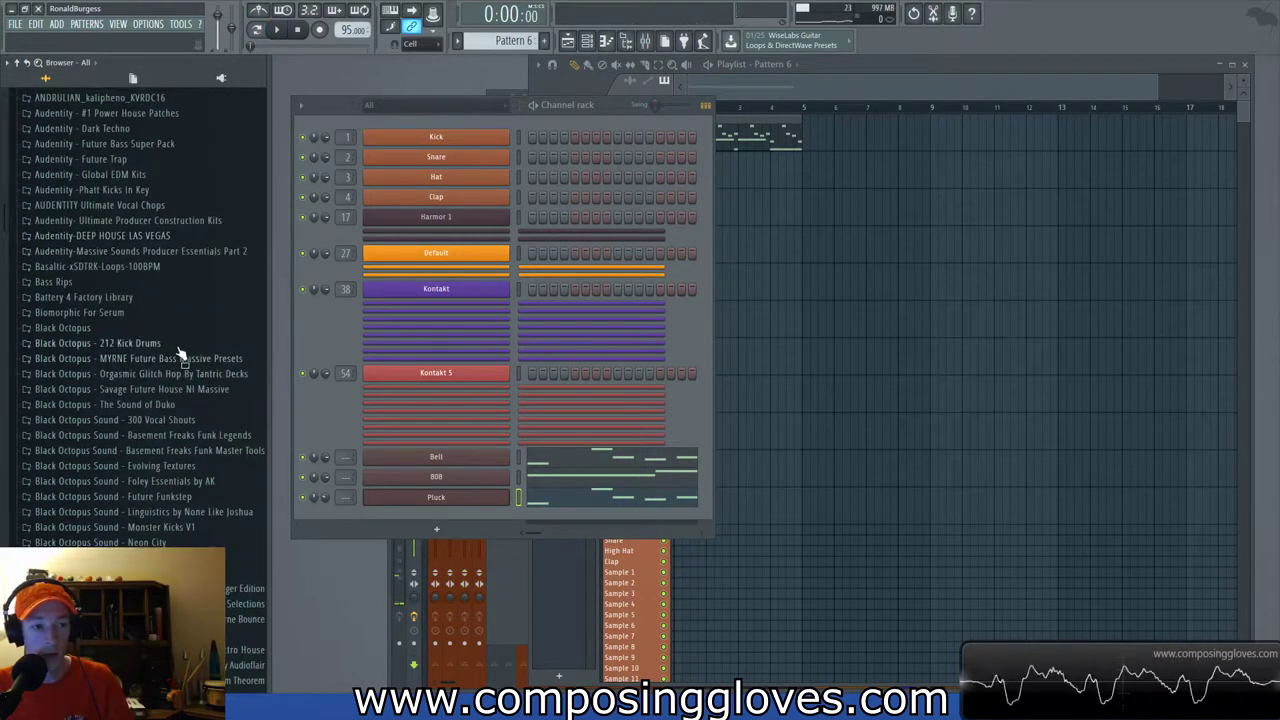
left_click(160, 345)
left_click(165, 348)
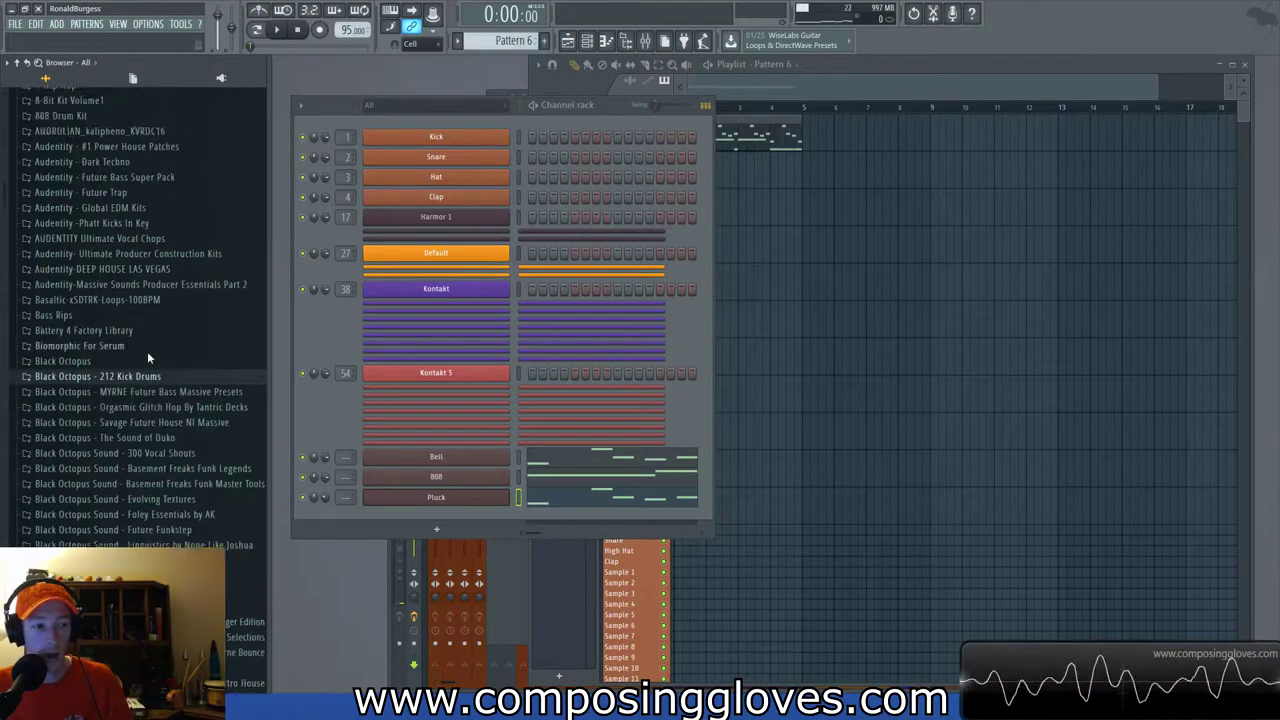
scroll(105, 252, "up", 4)
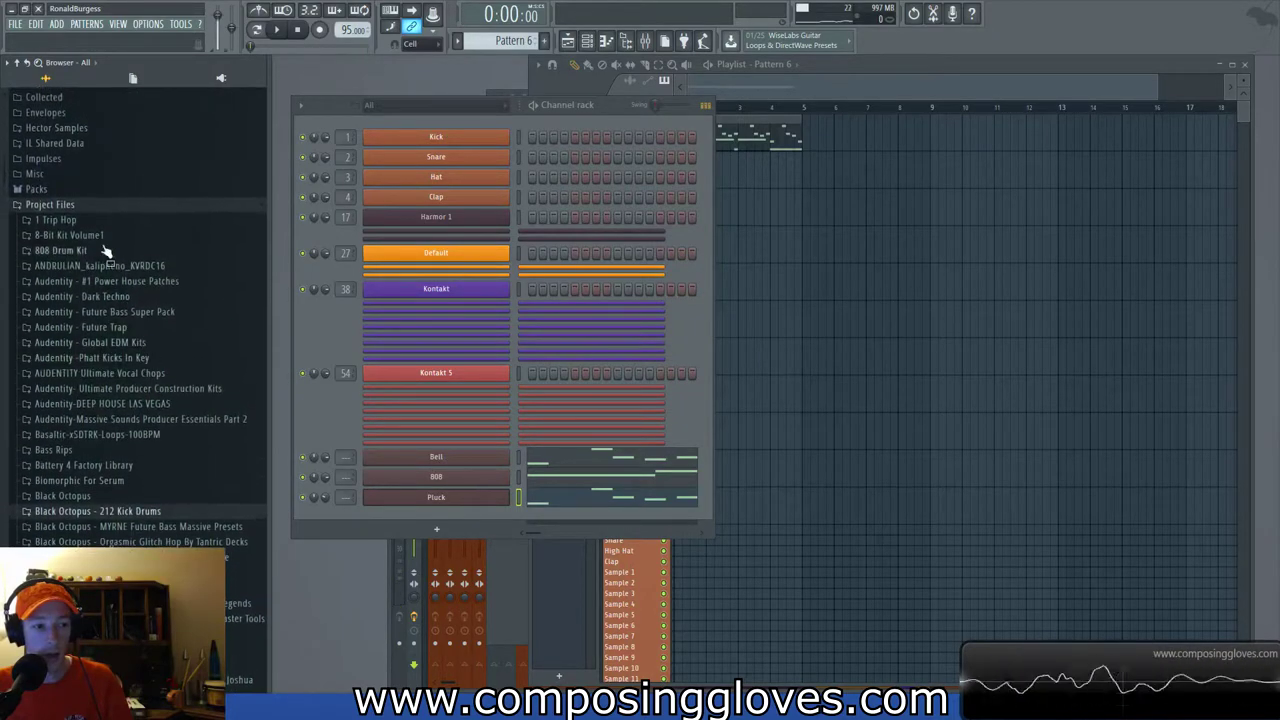
left_click(183, 251)
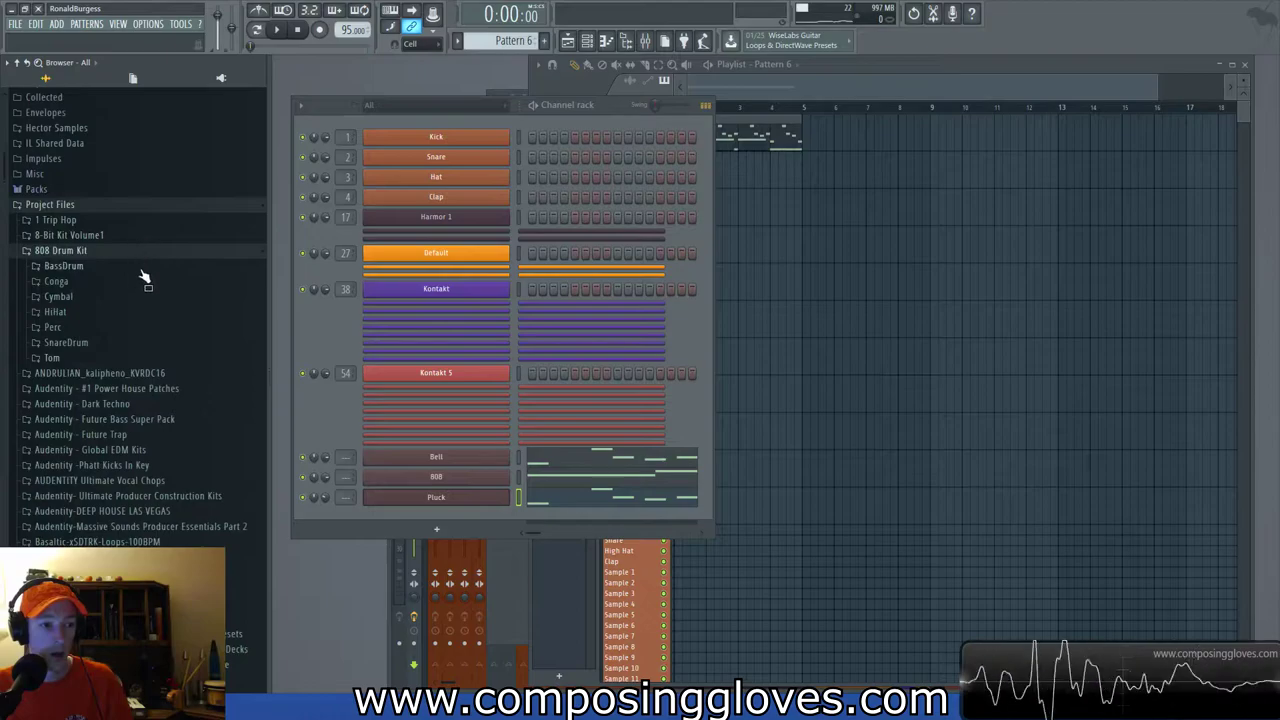
Open the kit's HiHat folder, preview 808OHH1_Orig, and load it into the Hat channel.
left_click(154, 314)
scroll(150, 337, "down", 3)
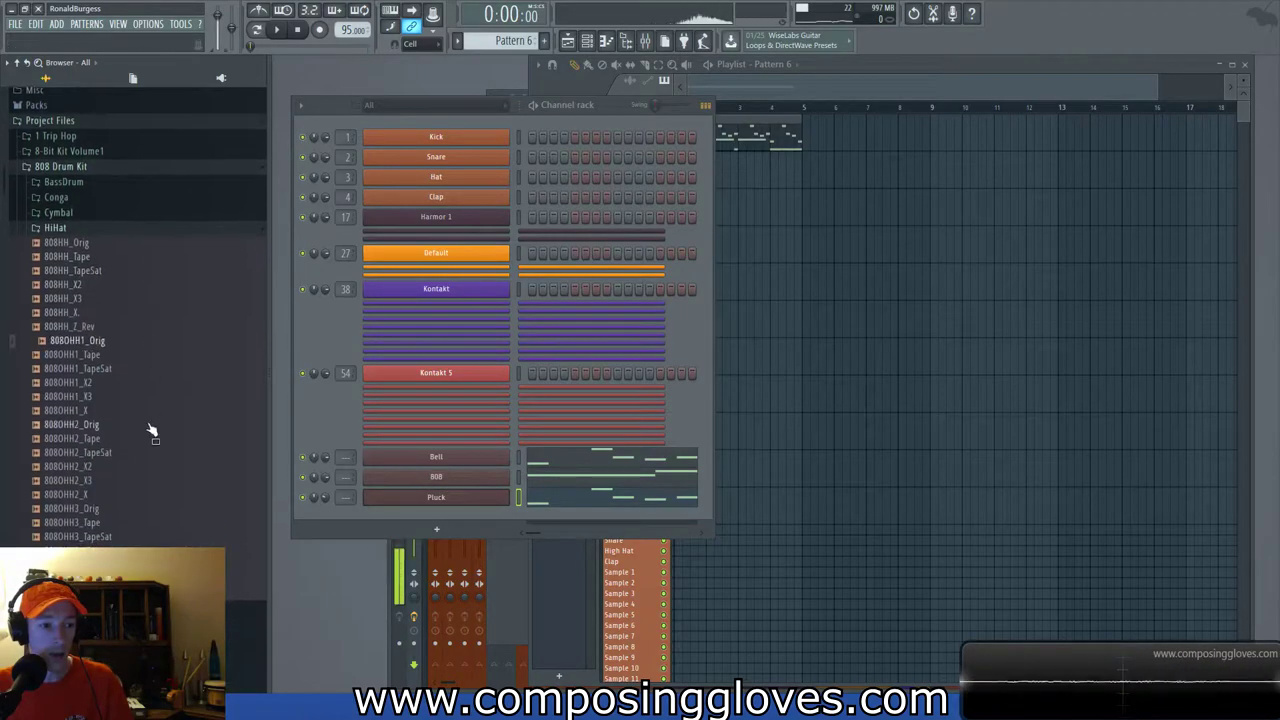
left_click(100, 342)
left_click_drag(100, 352, 490, 183)
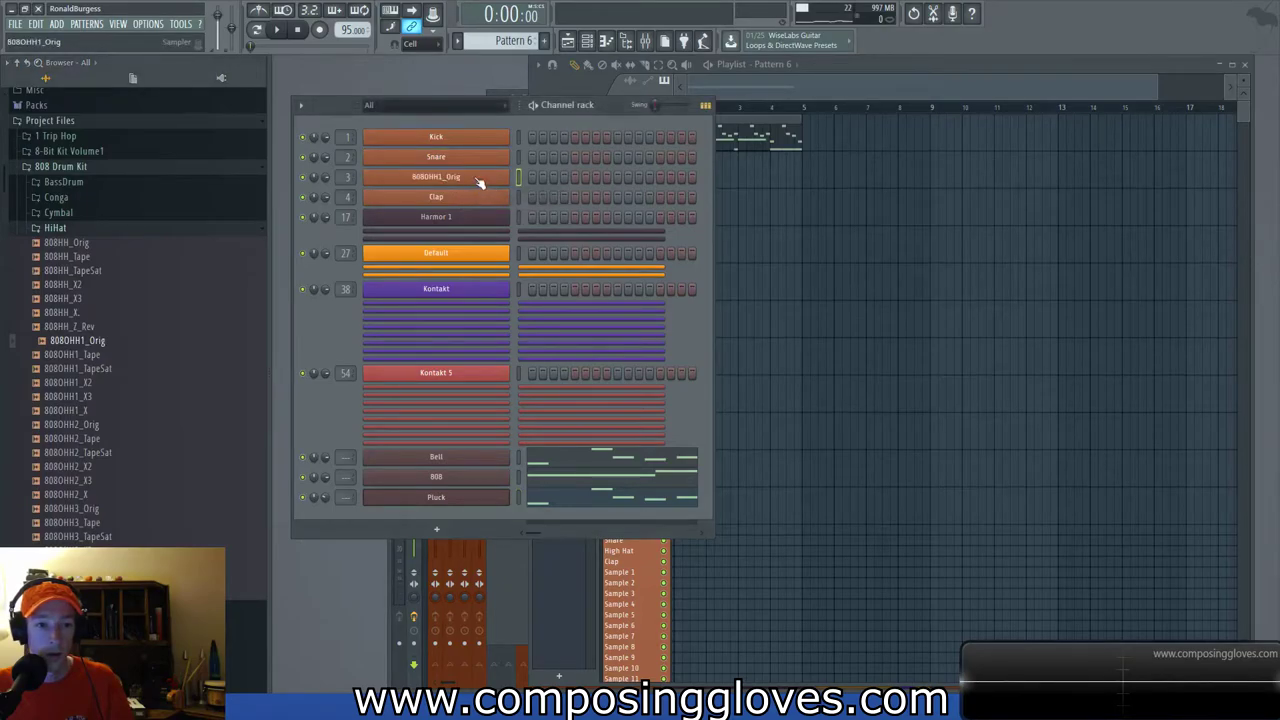
Rename the channel holding the 808OHH1_Orig sample to 808.
middle_click(480, 182)
type("808")
key("Return")
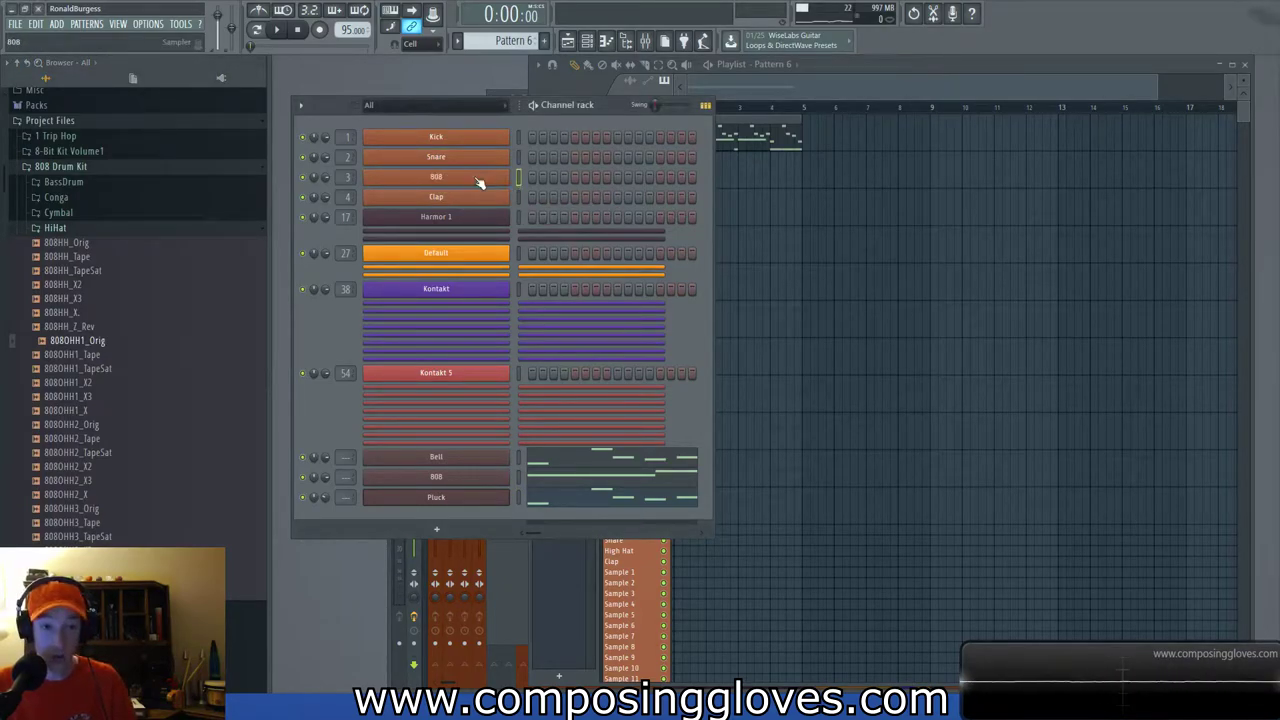
Rename the open hi-hat sample's channel to Hat.
left_click(478, 180, "shift")
type("Hat")
key("Return")
Open the Hat channel's piano roll and place a C5 note at the start of bar 1.
right_click(477, 180)
left_click(530, 178)
left_click(545, 247)
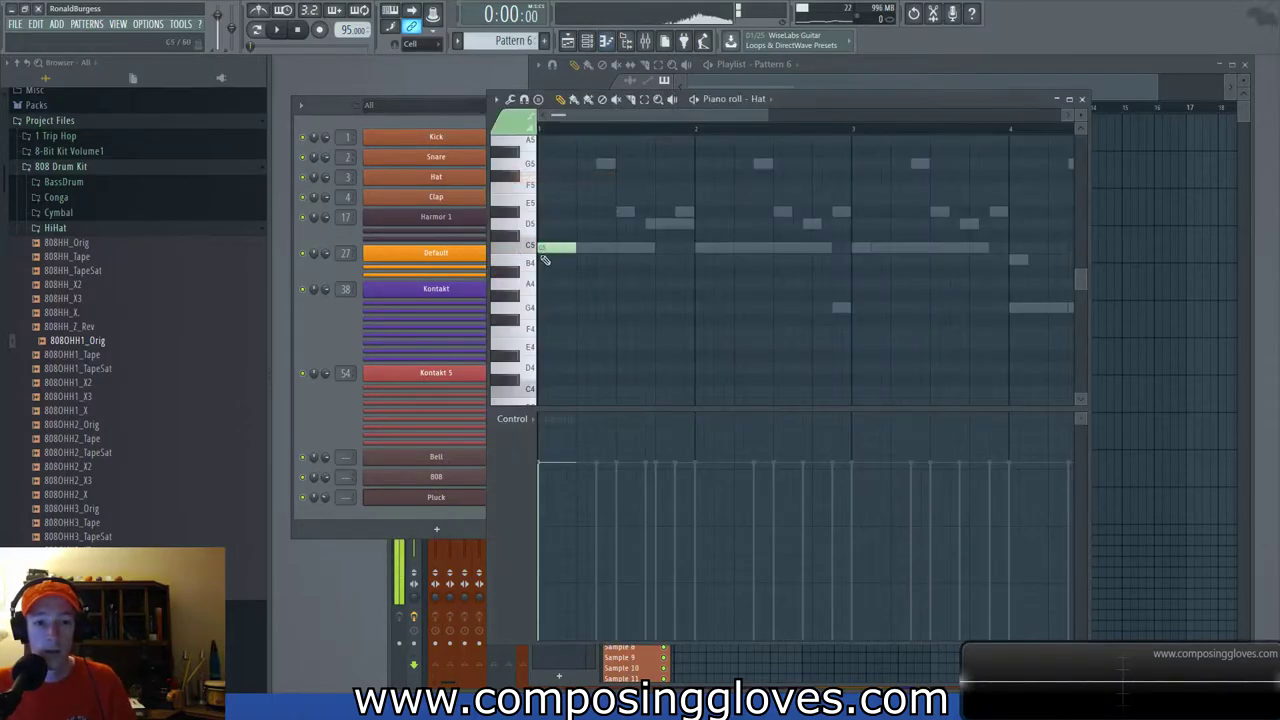
scroll(620, 258, "up", 3)
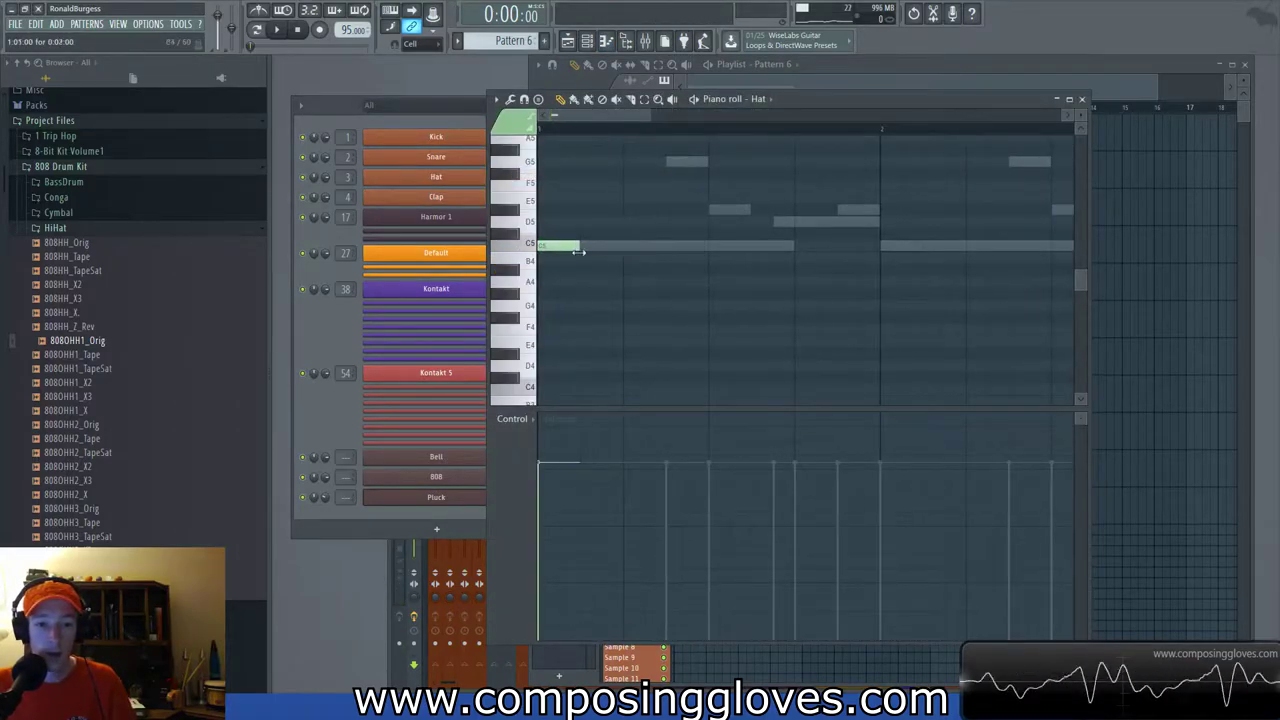
Fill the first half of bar 1 with four short, evenly spaced C5 hat hits and play them back.
left_click(594, 247)
left_click(612, 247)
right_click(610, 247)
left_click(636, 247)
left_click(677, 247)
left_click_drag(550, 212, 734, 286)
key("space")
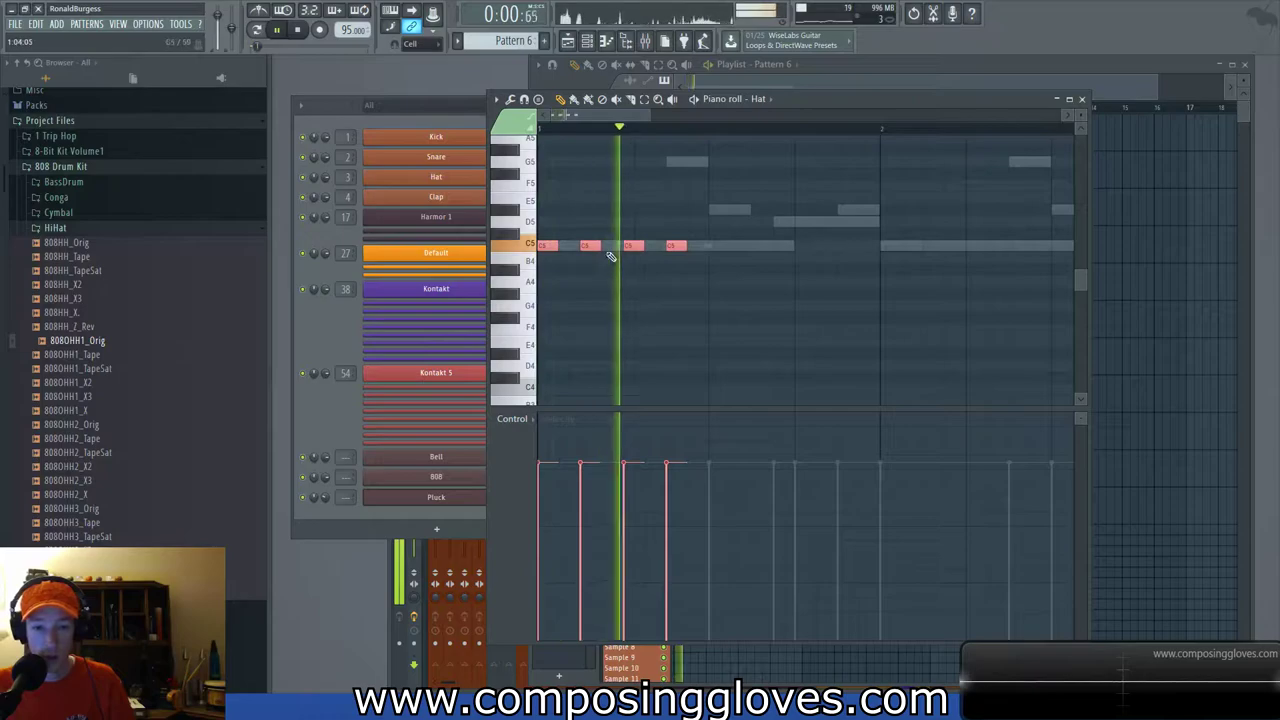
key("space")
Set the snap to 1/2 step and add a softer short C5 note right after the third hat hit.
scroll(638, 250, "up", 2)
scroll(640, 243, "up", 1)
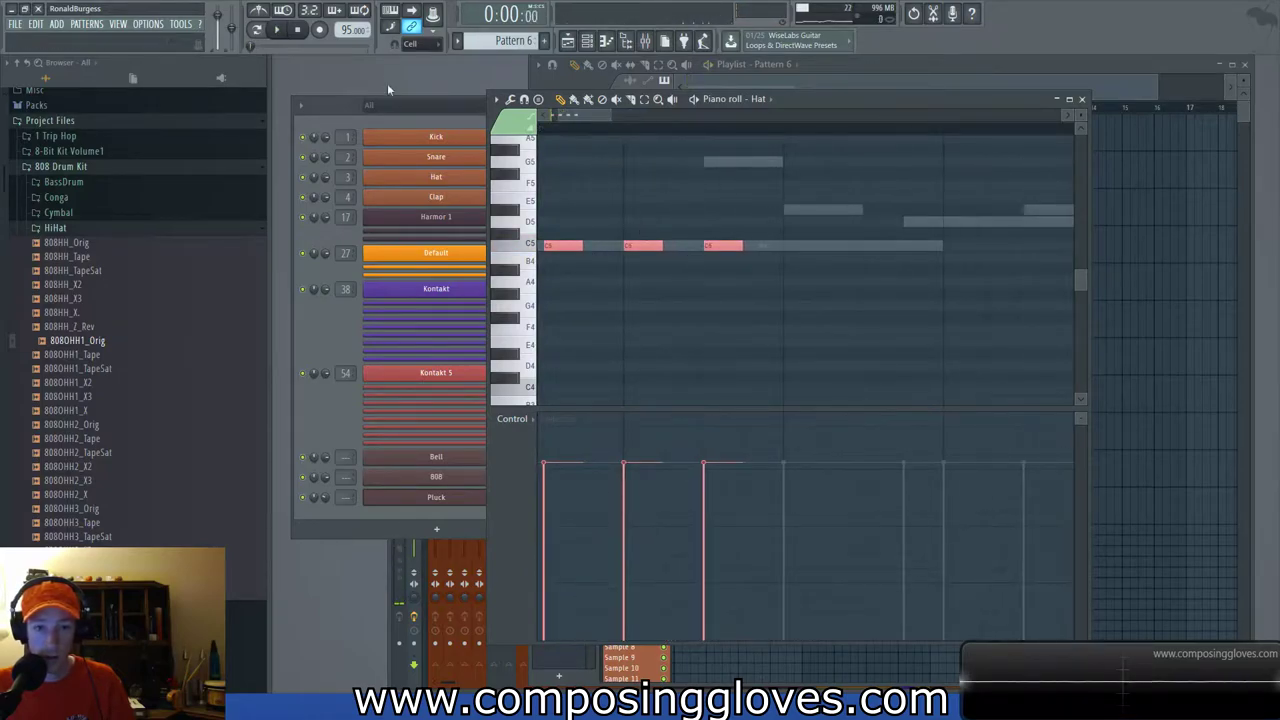
left_click(411, 43)
left_click(431, 140)
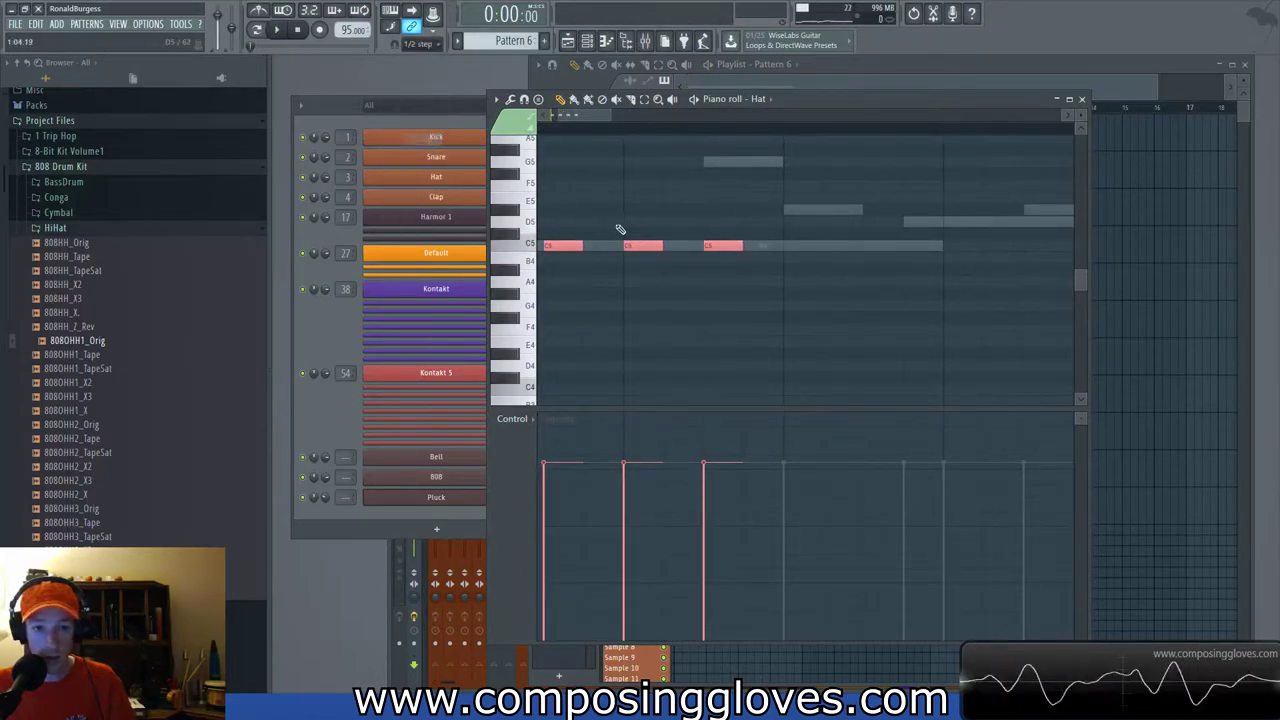
left_click(653, 246)
left_click(670, 246)
left_click_drag(659, 245, 651, 247)
scroll(623, 410, "down", 2)
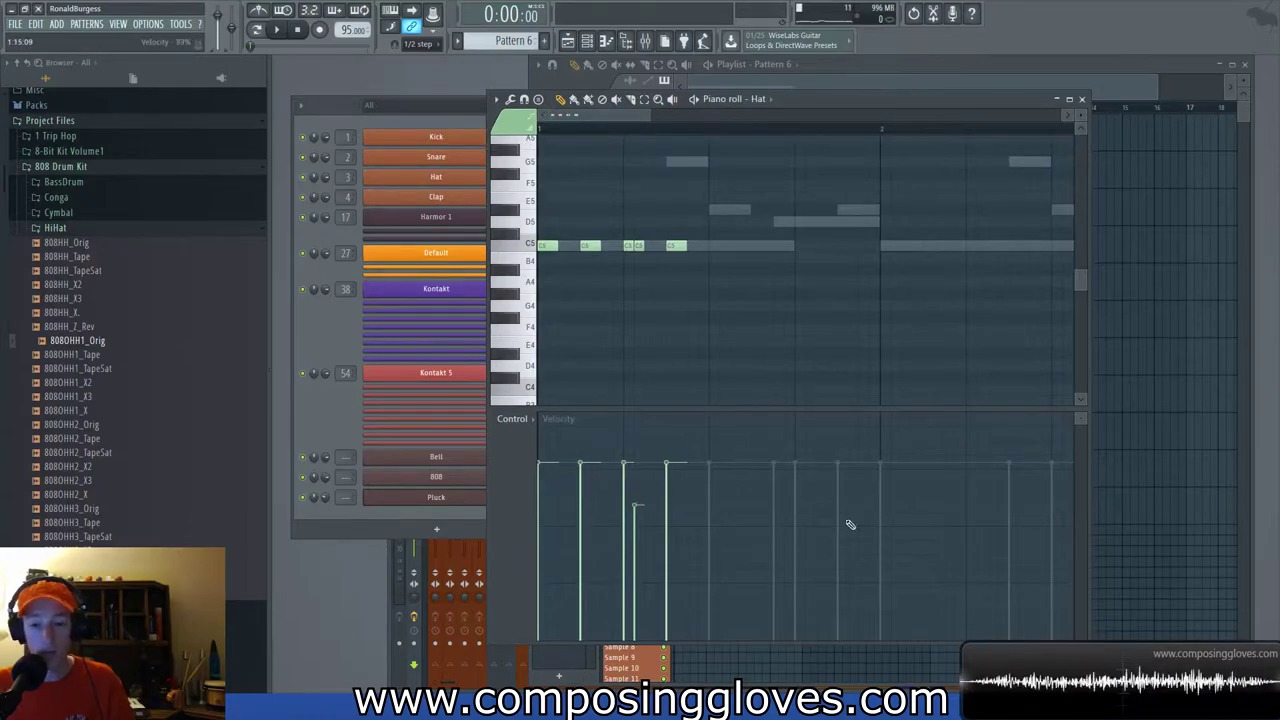
Check the Hat row in the channel rack, then return to its piano roll and play the pattern.
left_click(394, 121)
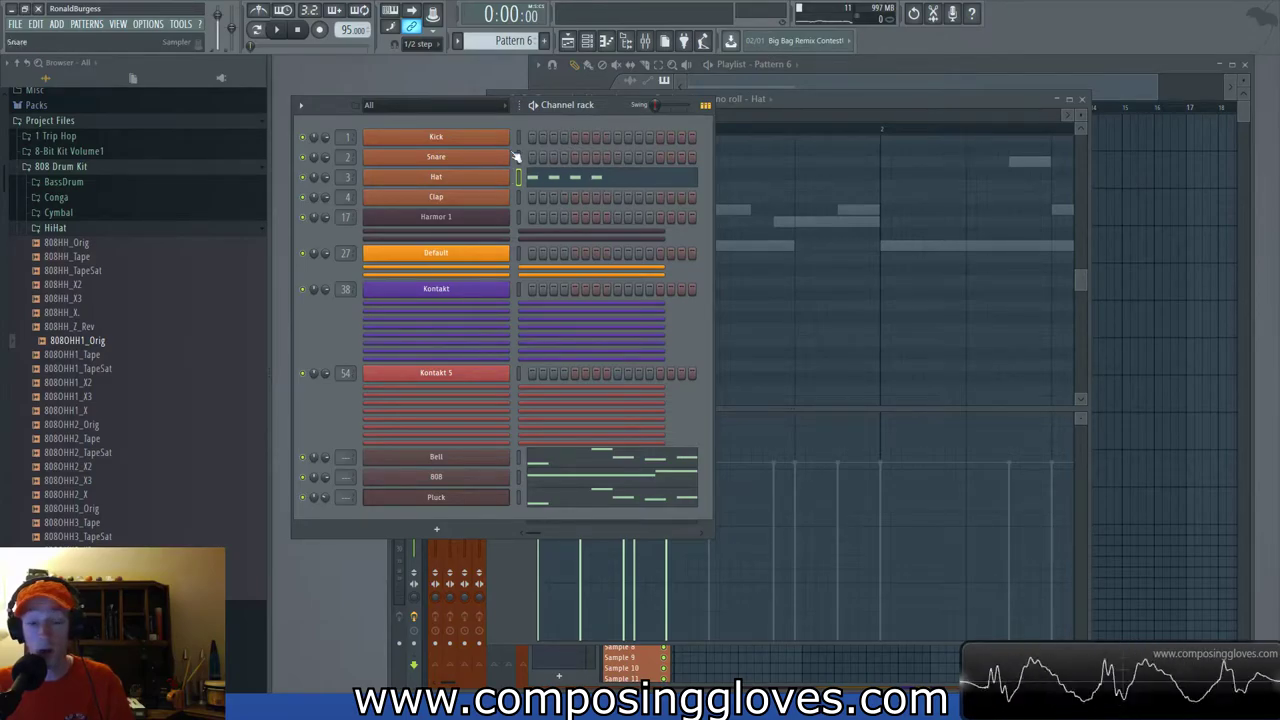
key("F7")
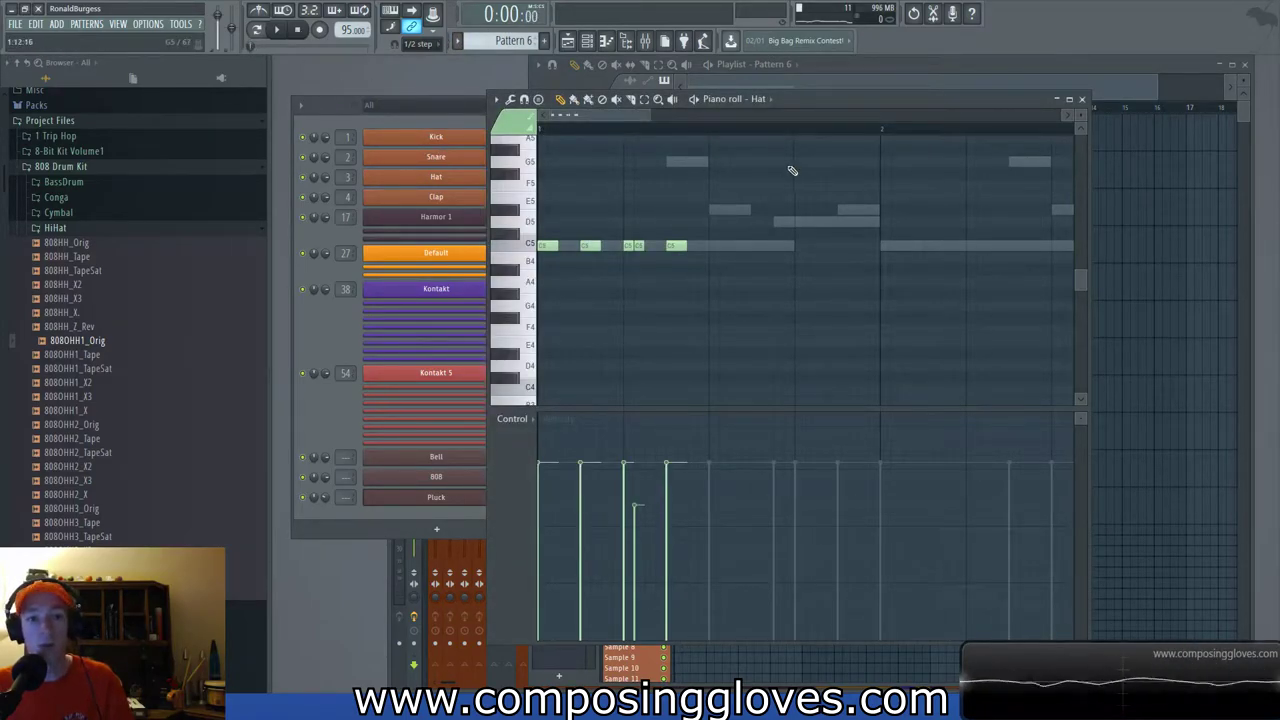
key("space")
key("space")
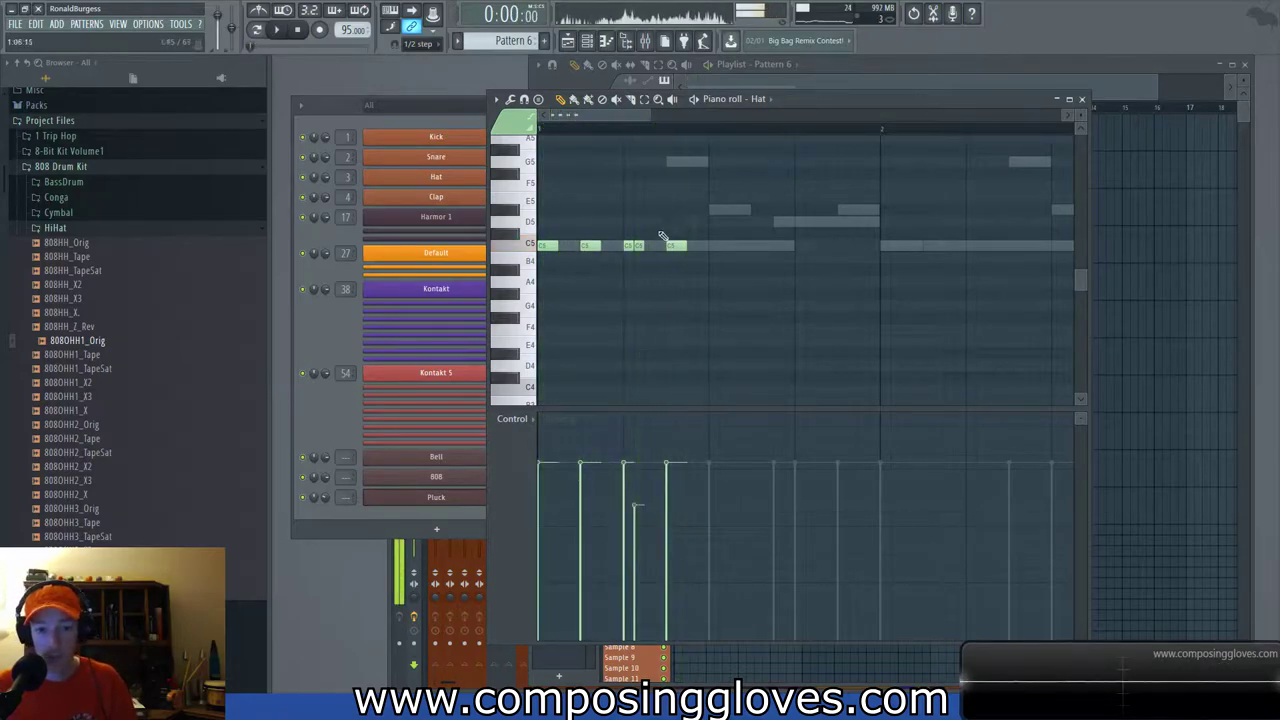
Add a softer C5 note after the first hit and extend the beat 2 hits into a three-note roll during playback.
scroll(634, 245, "up", 3)
left_click_drag(641, 245, 755, 281)
left_click(592, 282)
key("space")
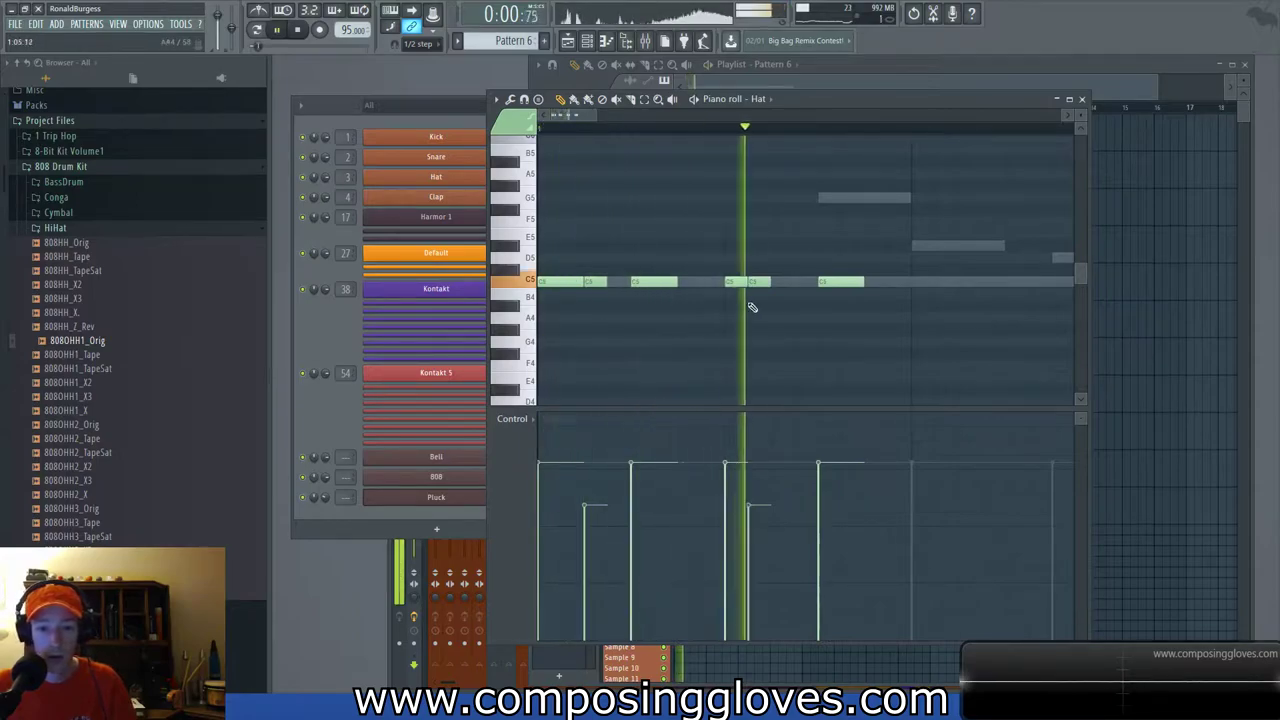
left_click(776, 283)
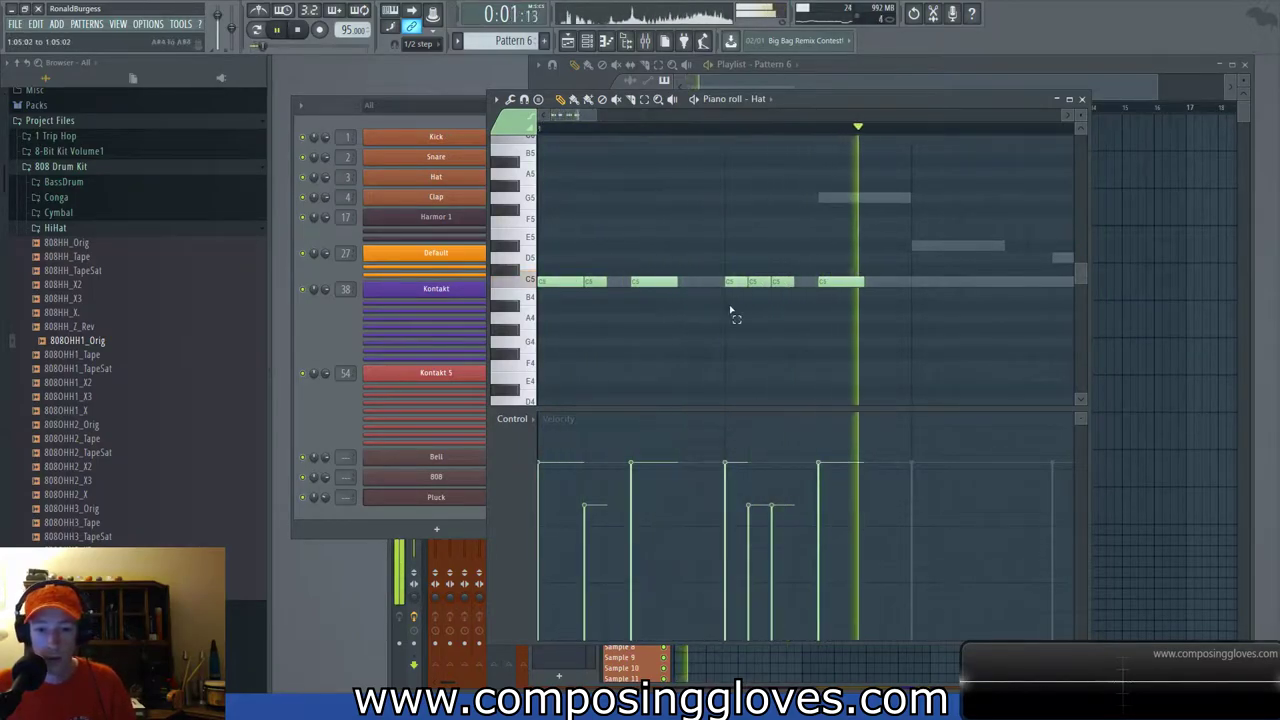
scroll(869, 273, "down", 1)
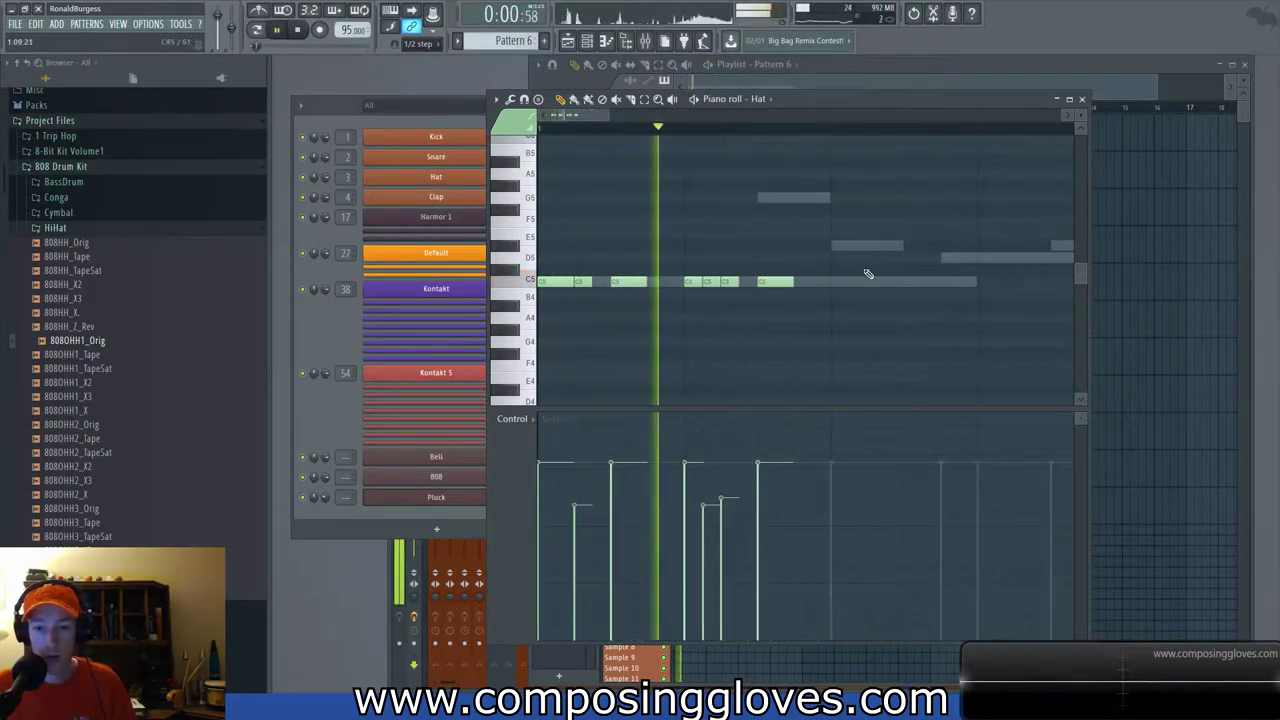
Add C5 hits on beat 3 of bar 1 and halfway to beat 4.
key("space")
left_click_drag(876, 281, 840, 281)
key("space")
left_click(921, 283)
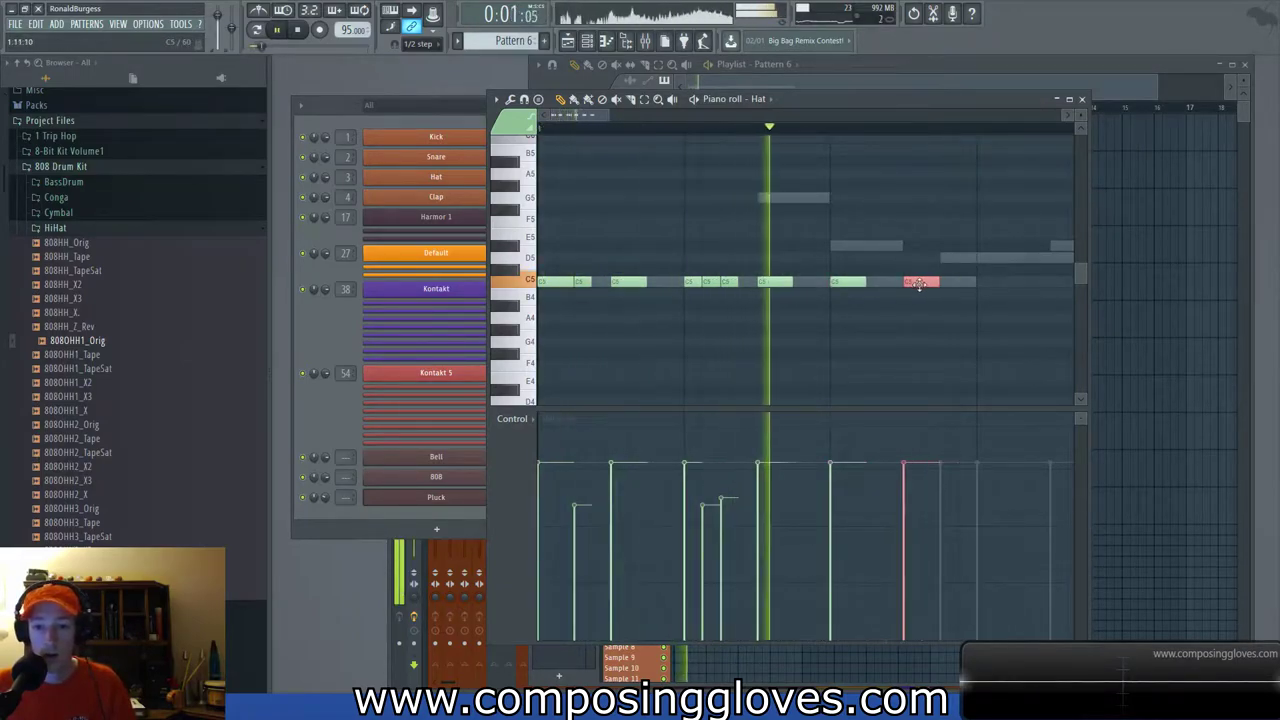
Add a softer C5 note just before beat 3 of bar 1, shorten it, and play the pattern.
left_click(826, 282)
left_click(815, 539)
key("space")
left_click(825, 282)
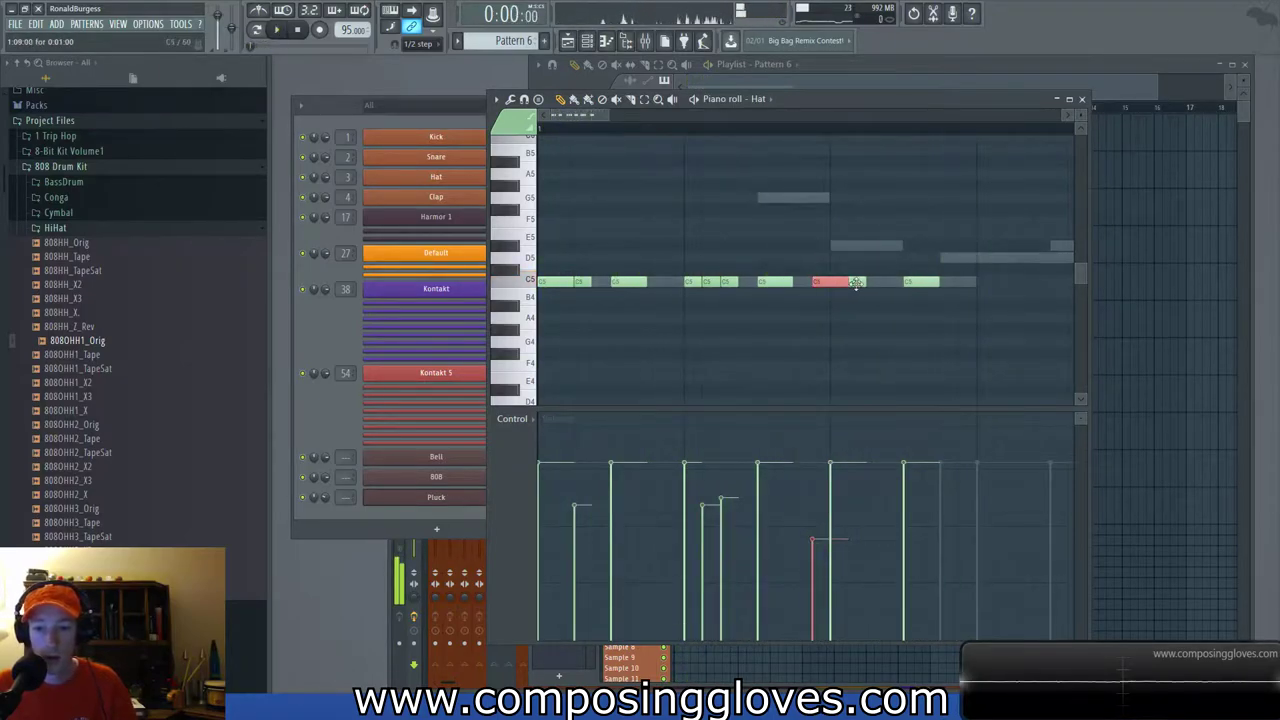
left_click_drag(846, 282, 818, 285)
key("space")
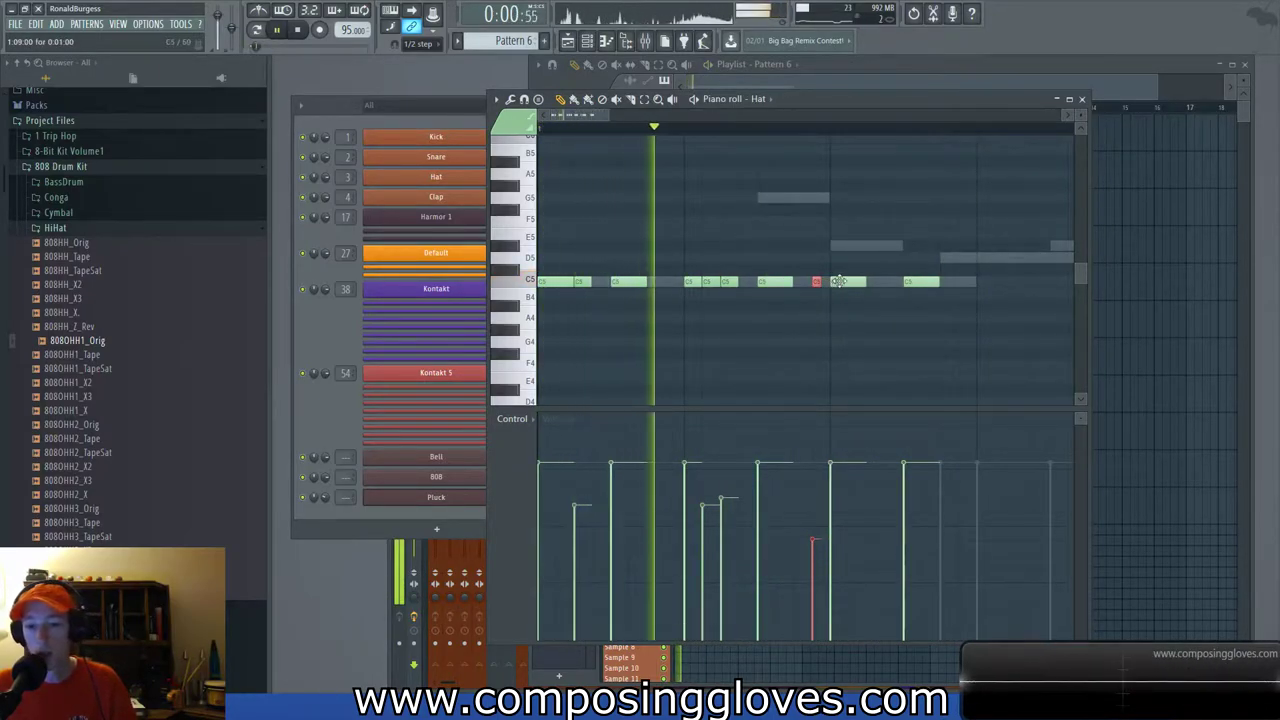
Move the short soft note earlier to step 8 of bar 1 and play the pattern.
key("space")
left_click_drag(819, 282, 801, 285)
key("space")
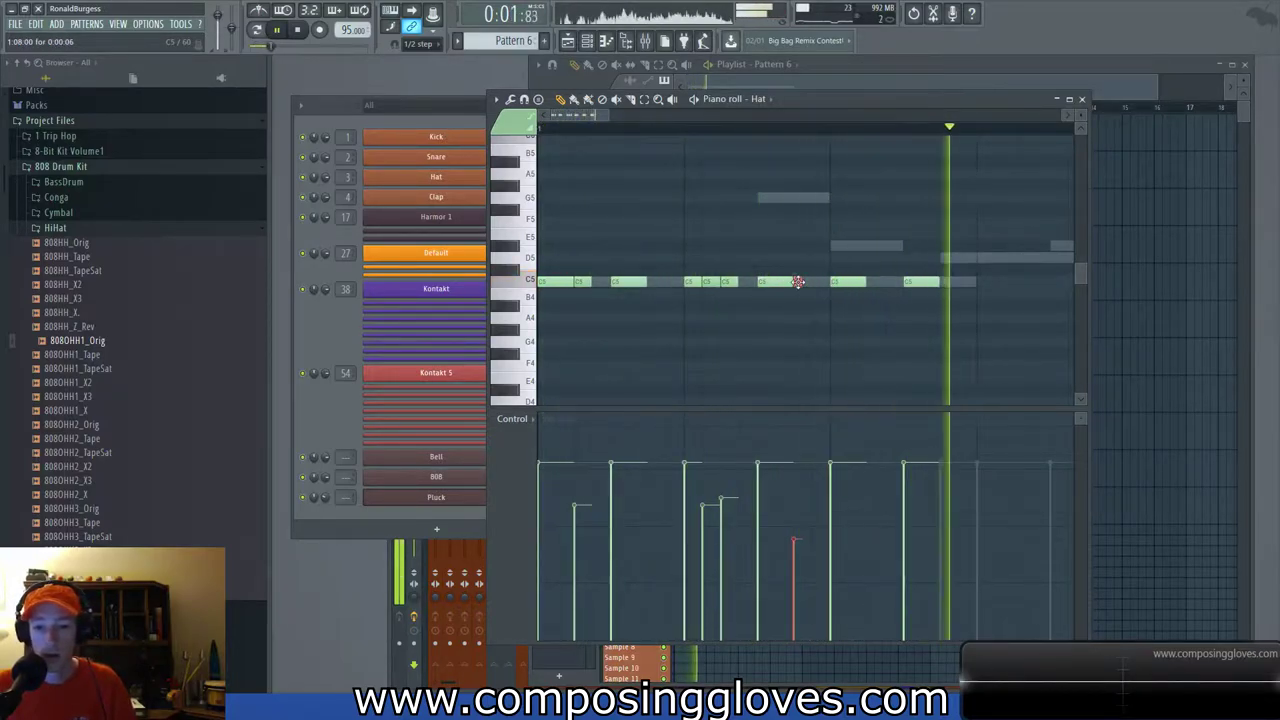
key("space")
Add two short C5 hits with reduced velocity on beat 4 of bar 1 and its offbeat, then play the pattern.
scroll(766, 298, "down", 1)
left_click(873, 287)
left_click(922, 283)
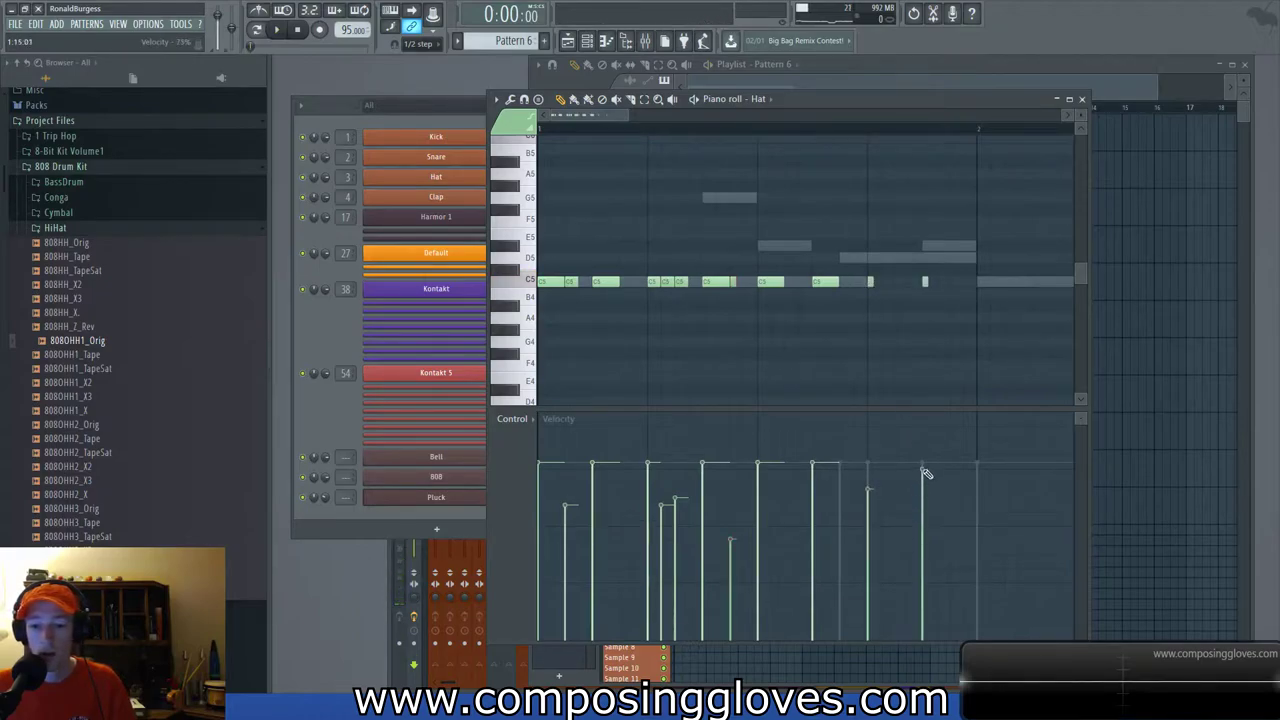
scroll(816, 394, "down", 2)
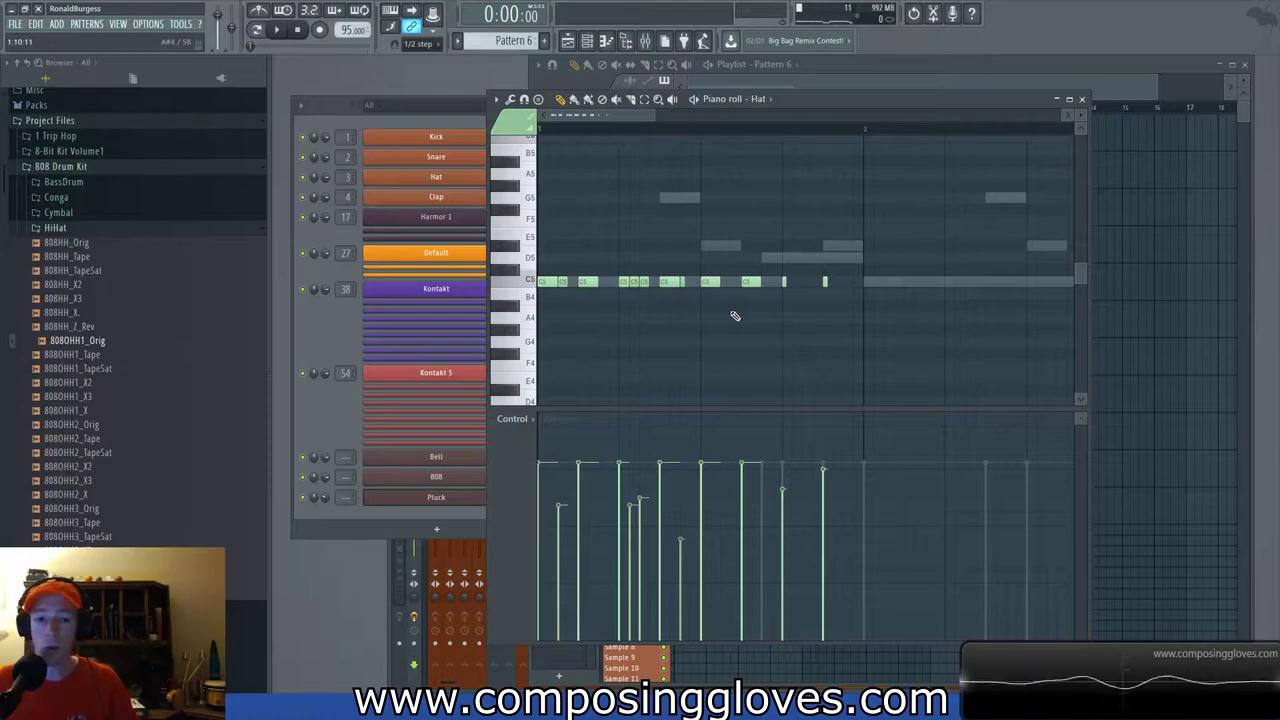
key("space")
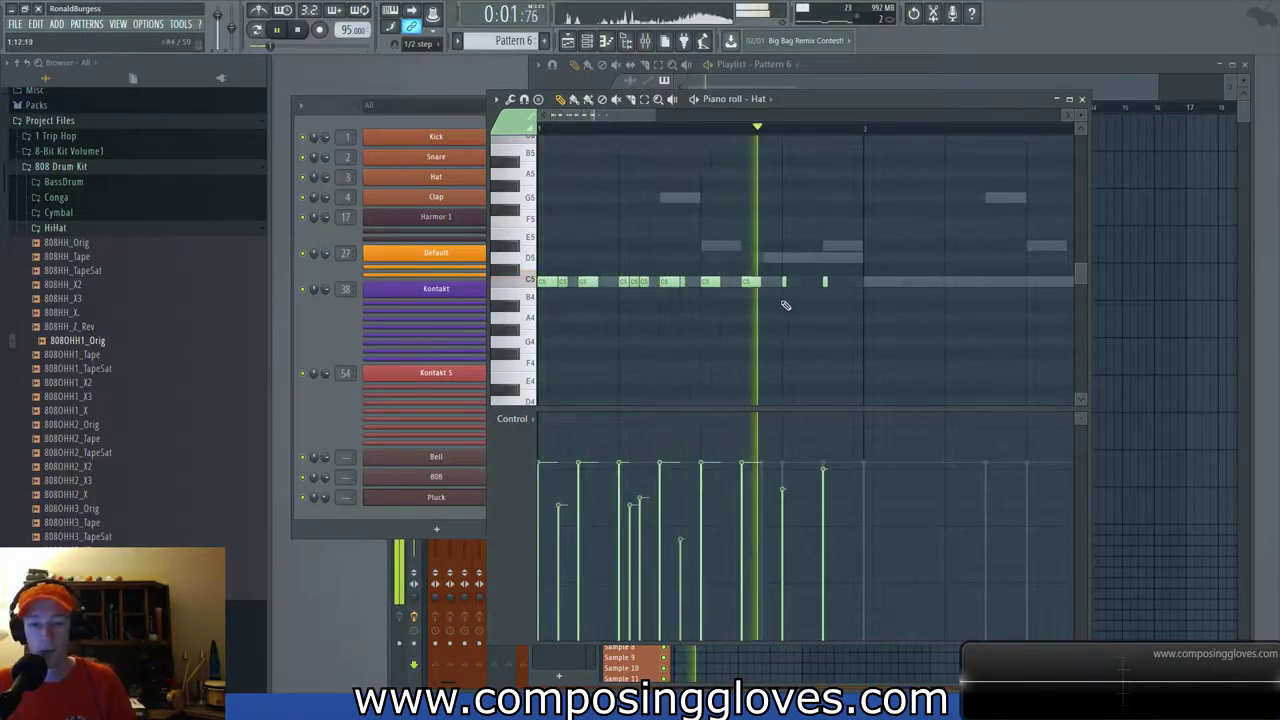
key("space")
Duplicate the bar 1 hat notes into bar 2.
left_click(547, 283)
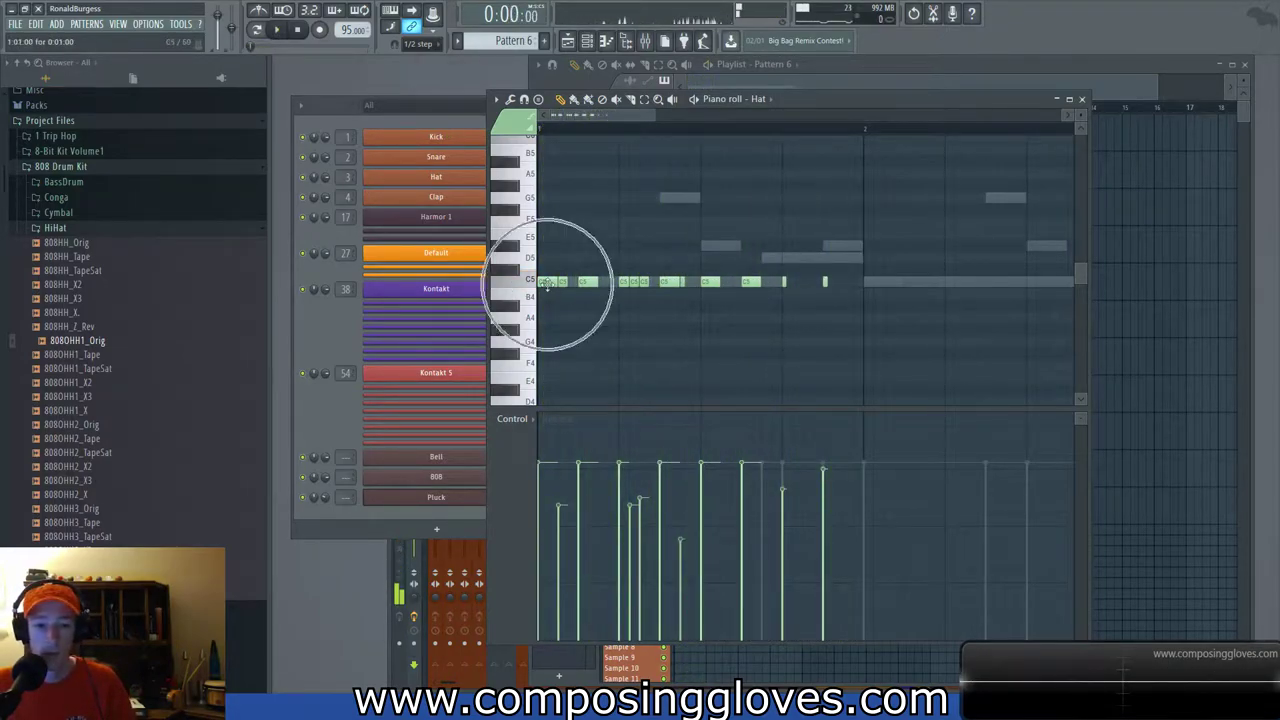
scroll(563, 289, "up", 2)
scroll(650, 304, "up", 1)
left_click_drag(712, 283, 926, 322)
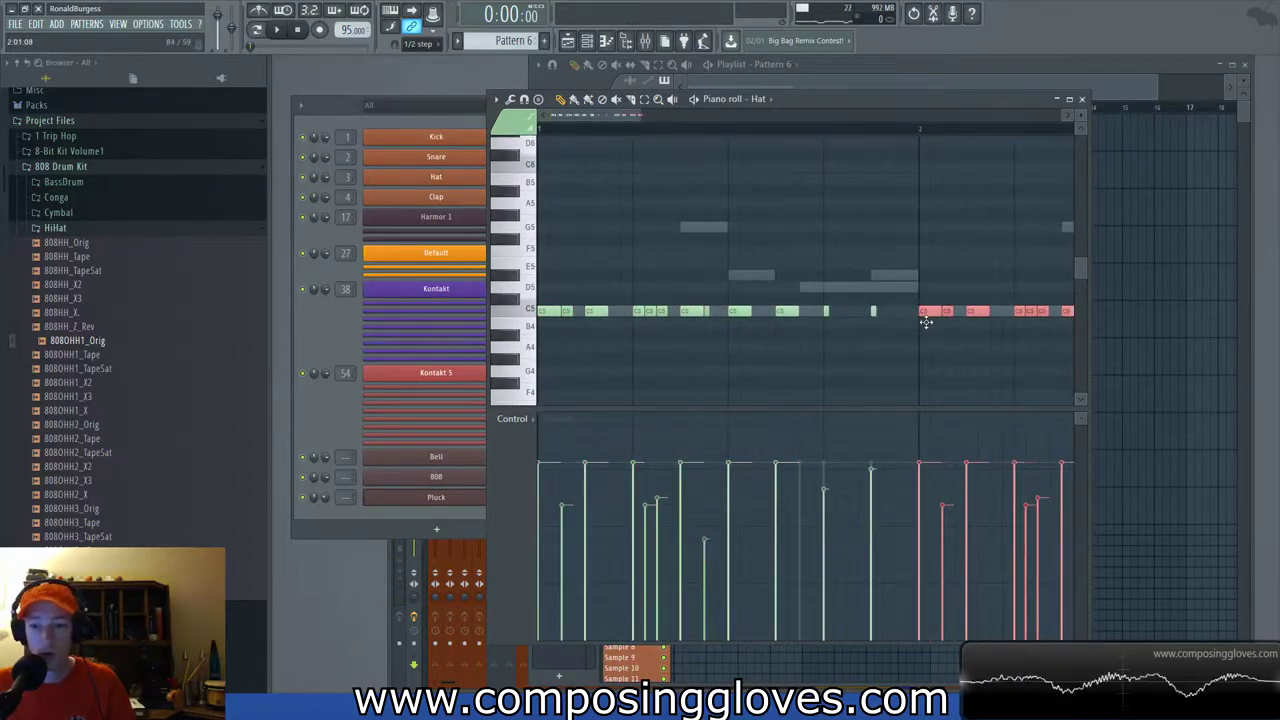
left_click_drag(988, 354, 720, 334)
Add C5 notes in bar 2, one after the beat 2 roll and one half a step after the following hit.
scroll(720, 334, "up", 4)
left_click(912, 299)
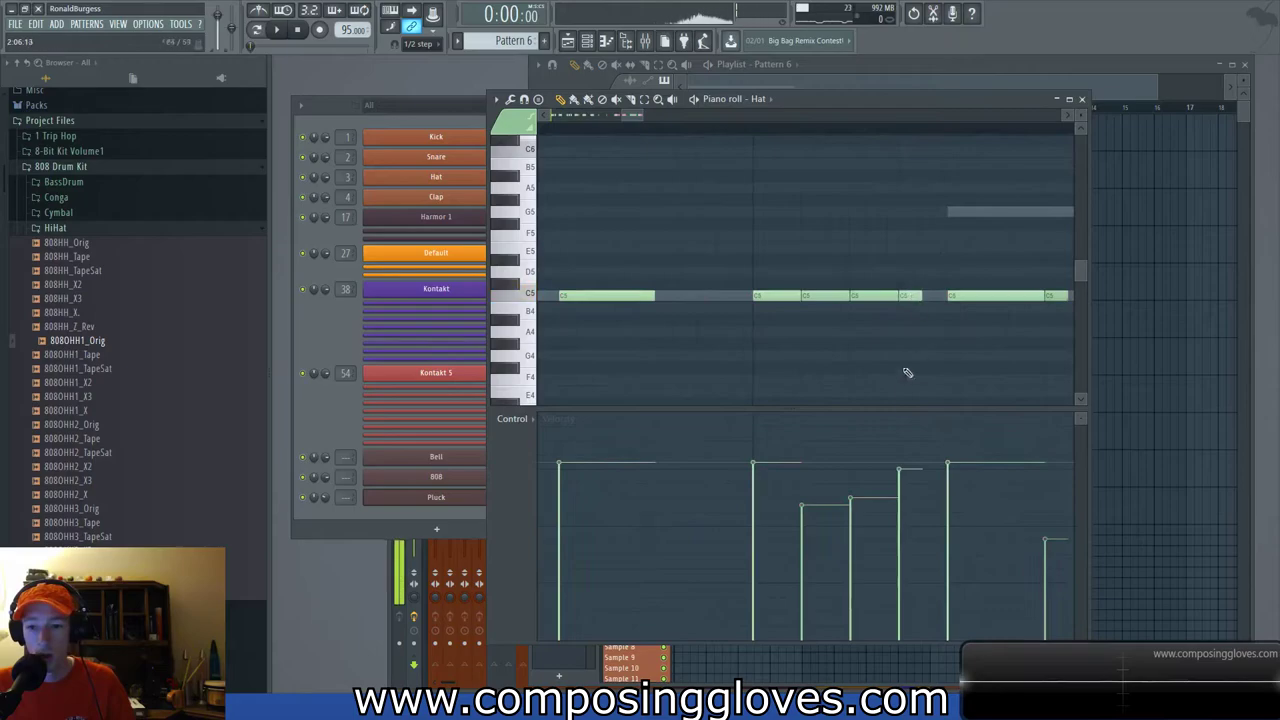
left_click_drag(975, 369, 862, 371)
left_click(902, 296, "ctrl")
left_click_drag(917, 296, 872, 297)
left_click(898, 297)
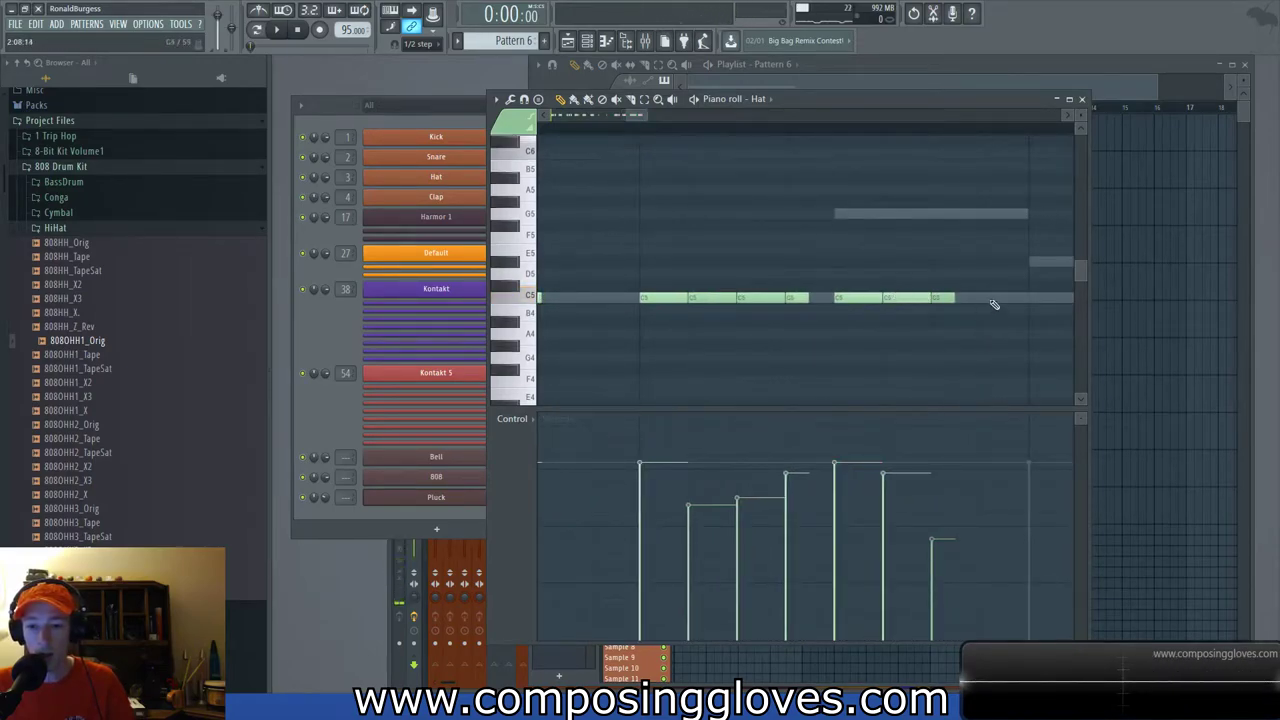
Raise the velocity of the hit after the bar 2 roll, shift the trailing soft note half a step later, and play.
left_click_drag(848, 507, 838, 438)
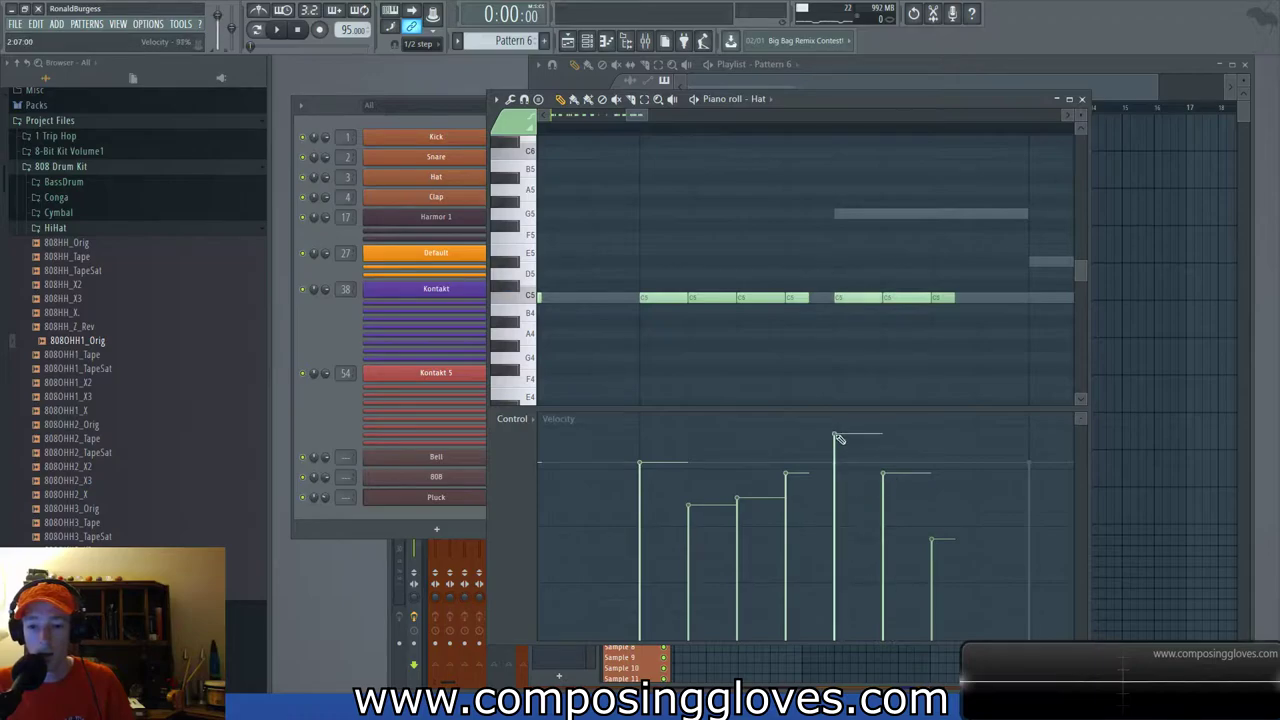
left_click_drag(948, 298, 998, 293)
scroll(932, 255, "down", 4)
key("space")
left_click_drag(905, 251, 789, 260)
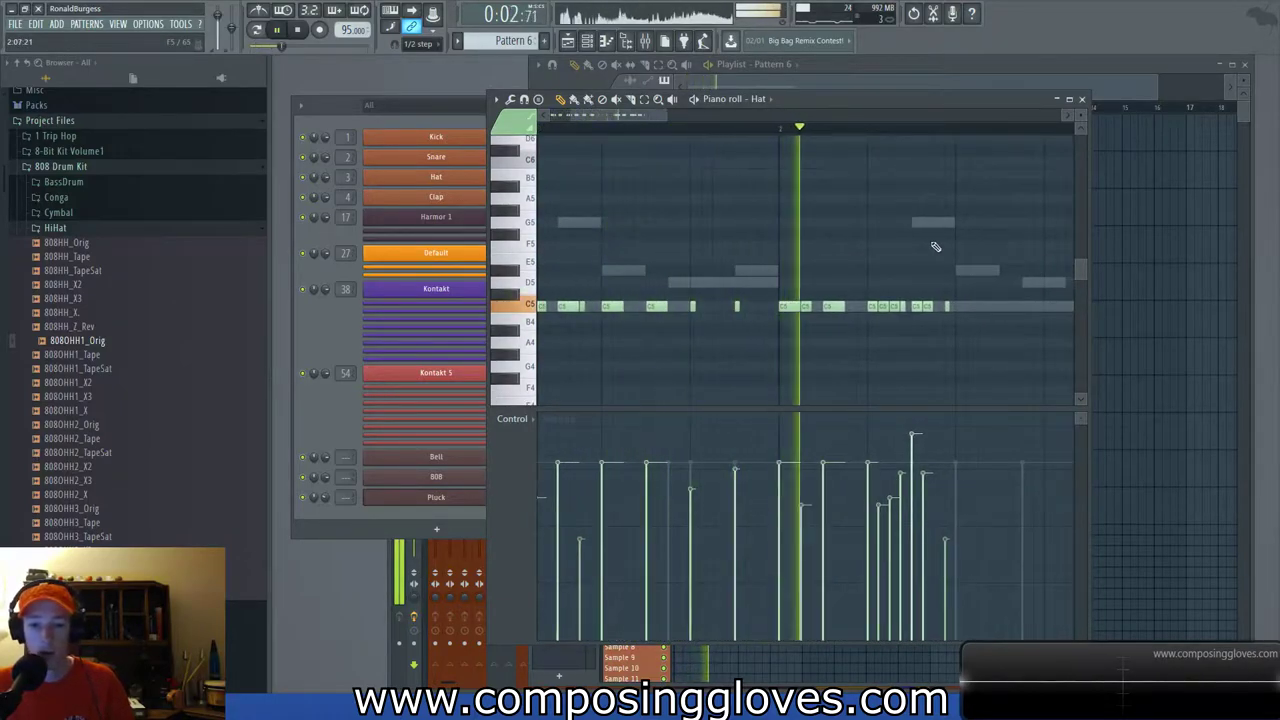
key("space")
Delete the second note of the bar 2 roll and play the result.
scroll(827, 302, "up", 3)
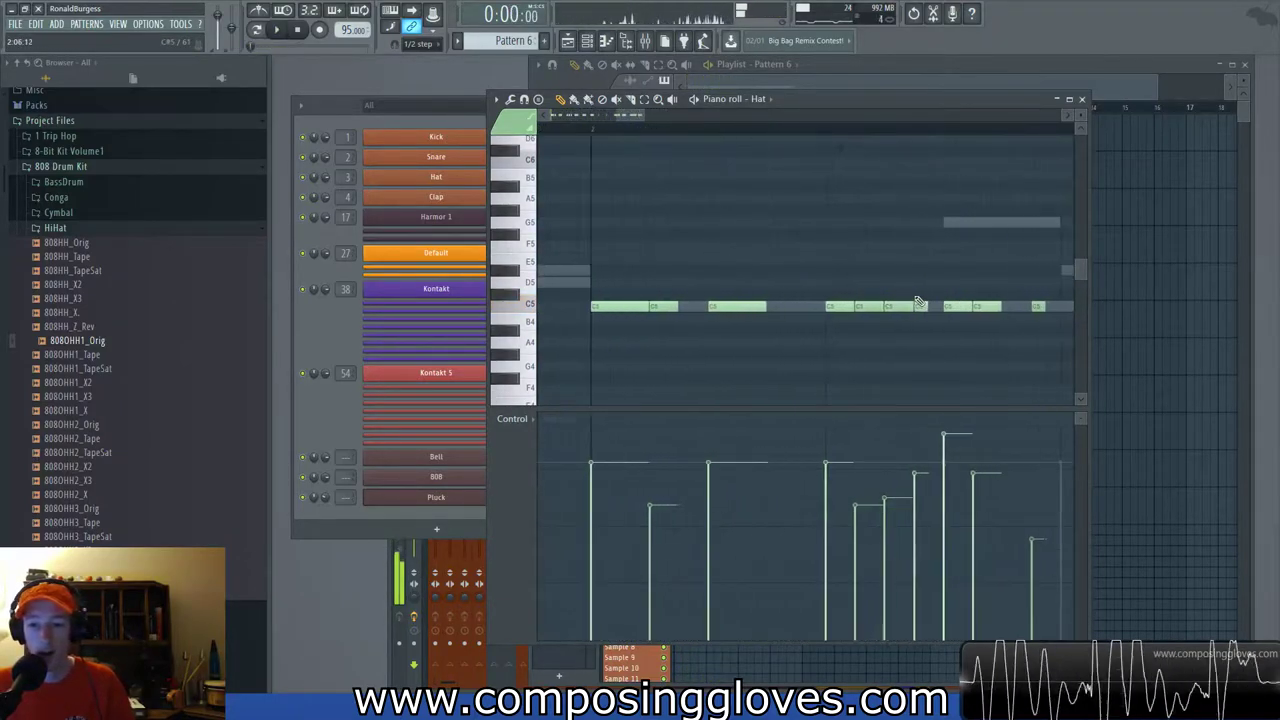
right_click(862, 304)
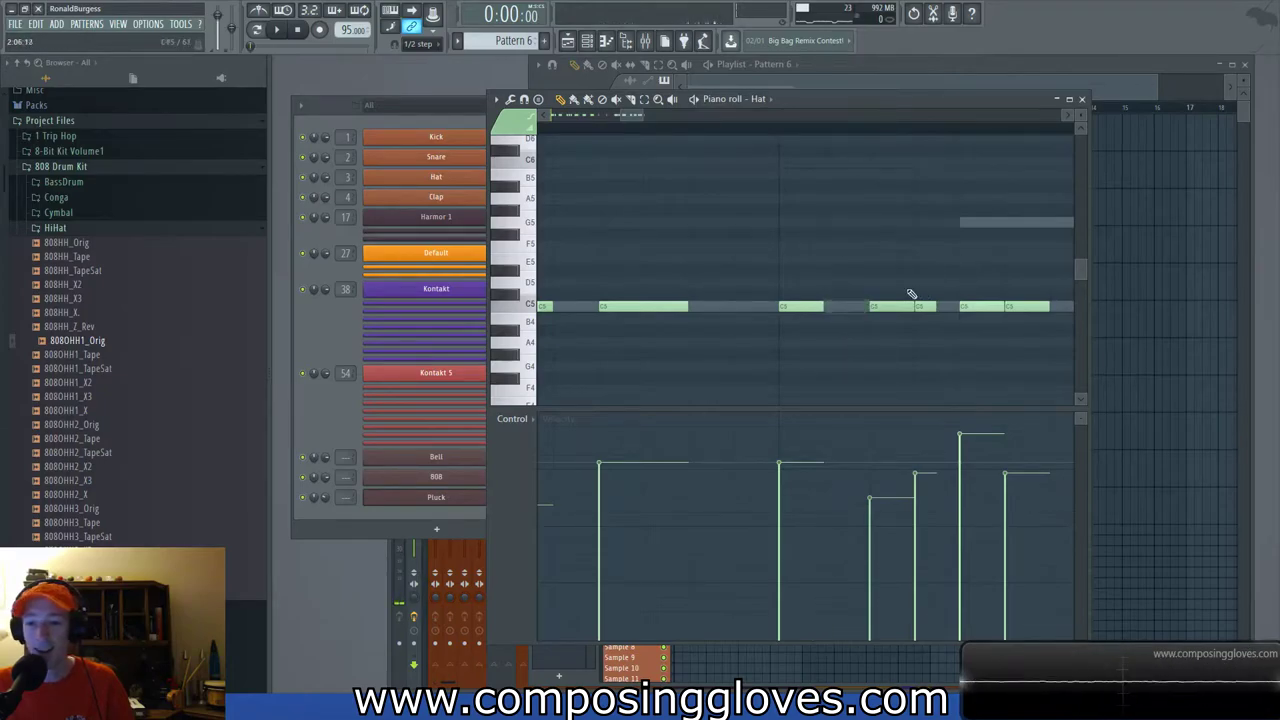
key("space")
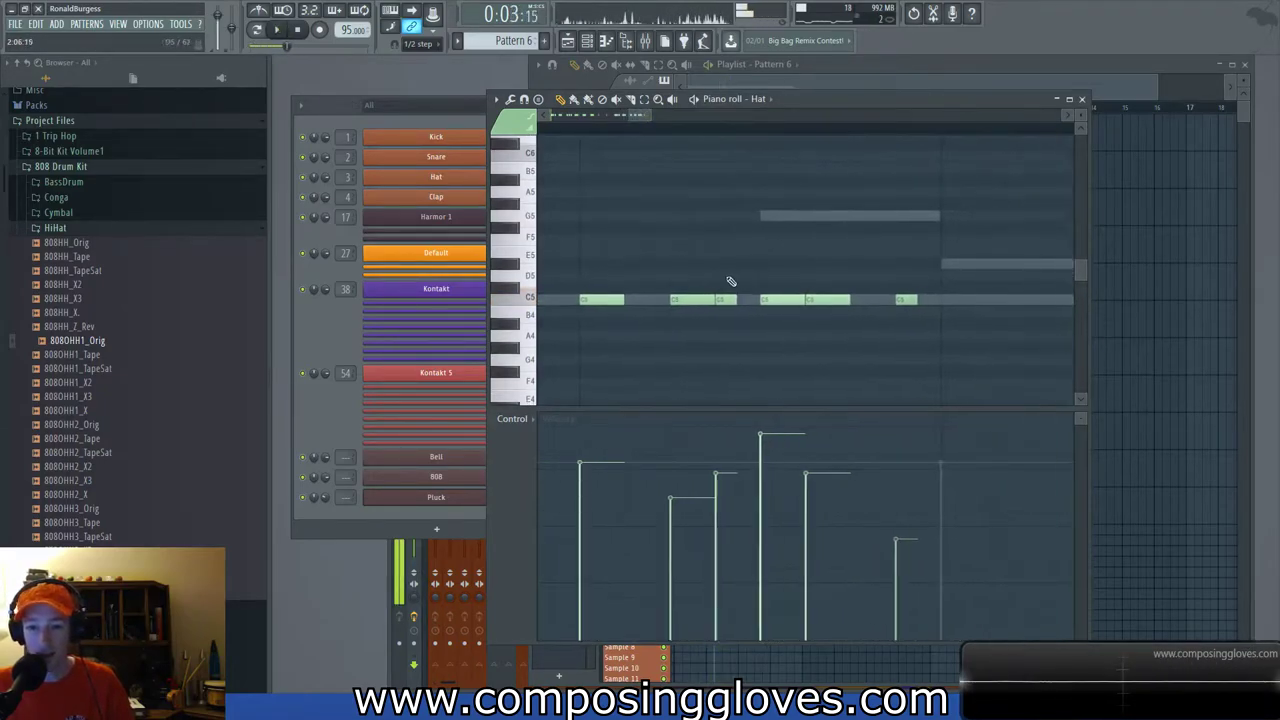
Level the velocity of the hit on step 7 of bar 2 and leave a single short C5 note on step 8 after it.
left_click_drag(778, 512, 782, 470)
left_click_drag(831, 300, 863, 298)
right_click(903, 299)
Rework the beat 2 roll in bar 2 by deleting its last note and adding a short C5 after its first, then play.
left_click(676, 324)
right_click(680, 304)
left_click(637, 300)
key("space")
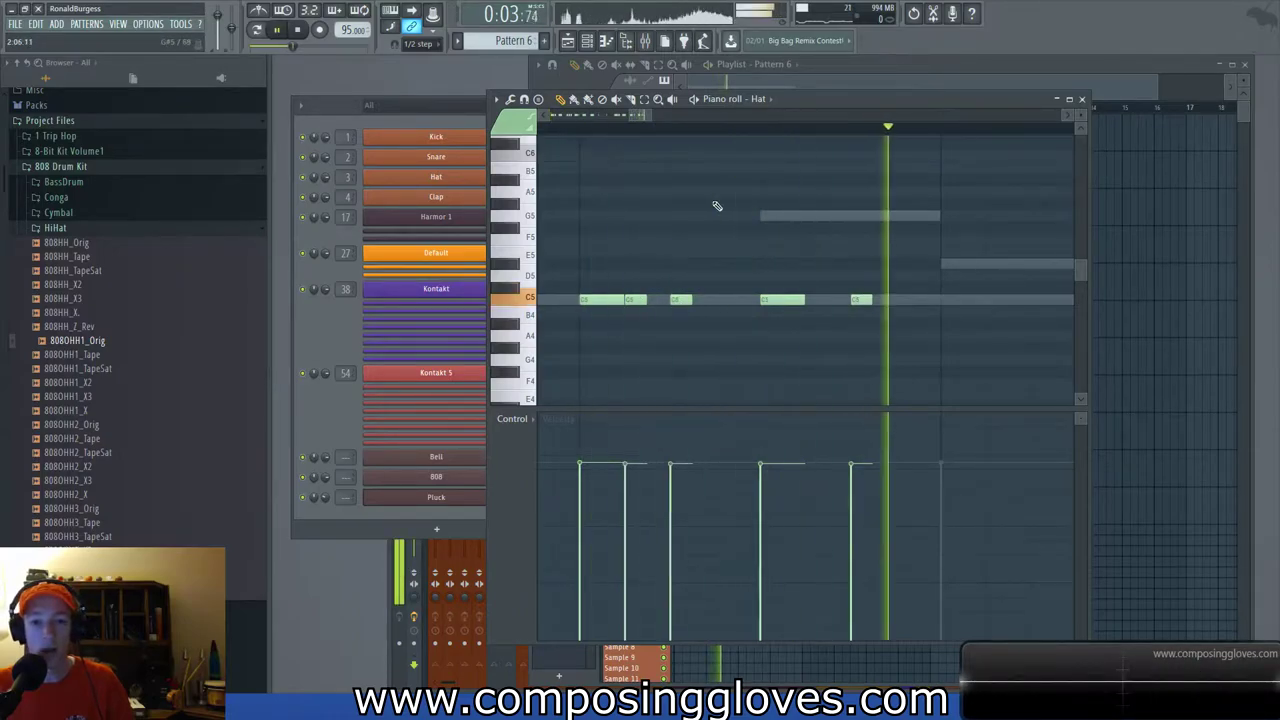
key("space")
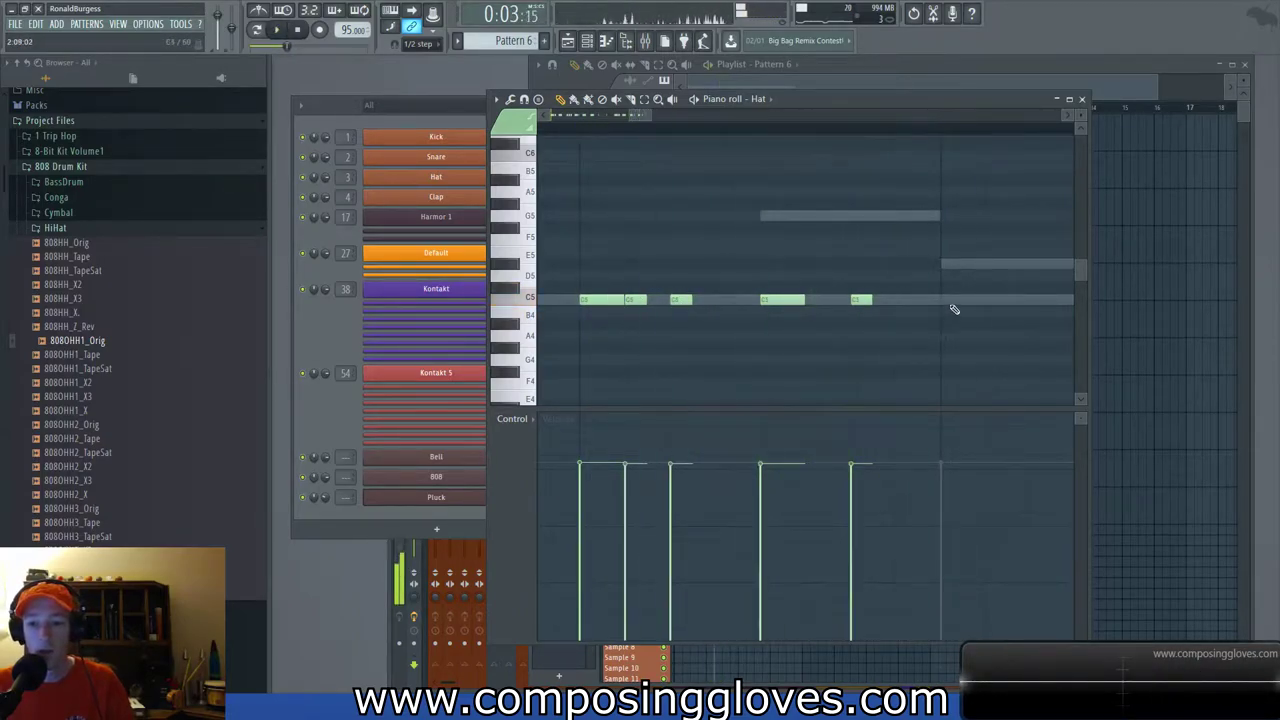
Add short C5 hits on beat 3 of bar 2 and its offbeat, and play the pattern.
left_click(953, 303)
scroll(800, 290, "right", 3)
left_click(955, 302)
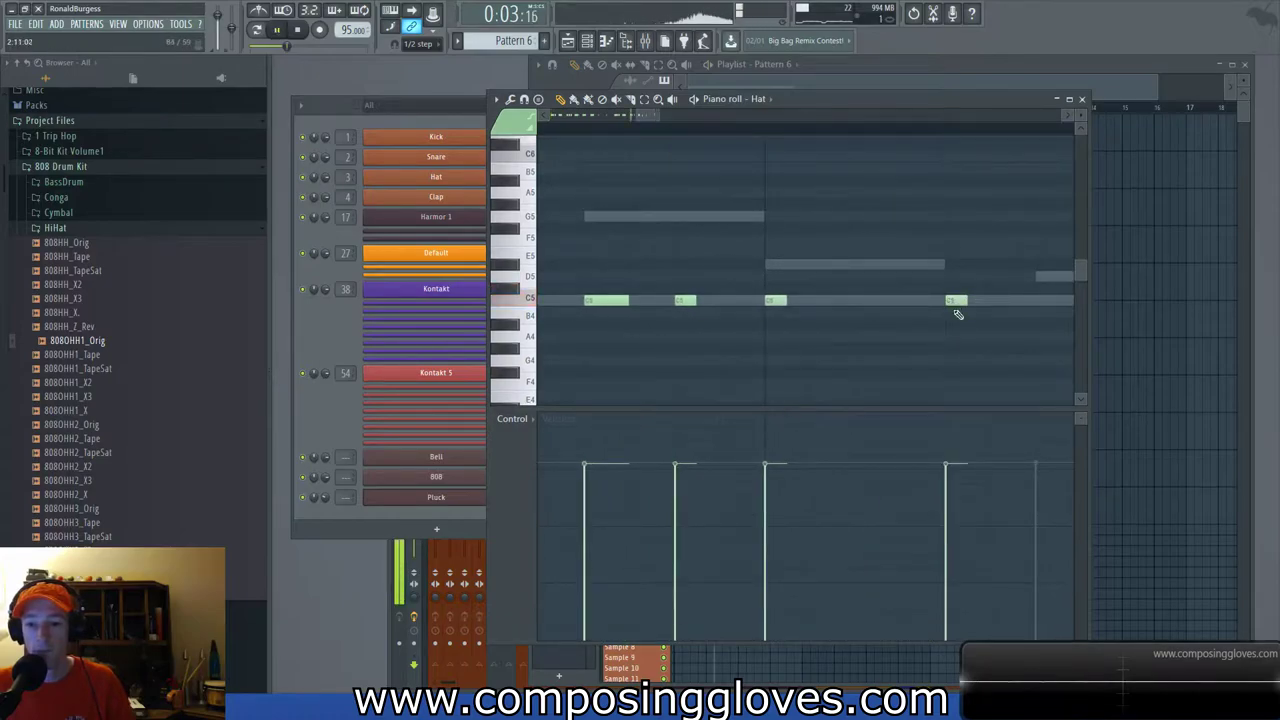
key("space")
scroll(943, 255, "down", 4)
left_click_drag(937, 243, 808, 223)
key("space")
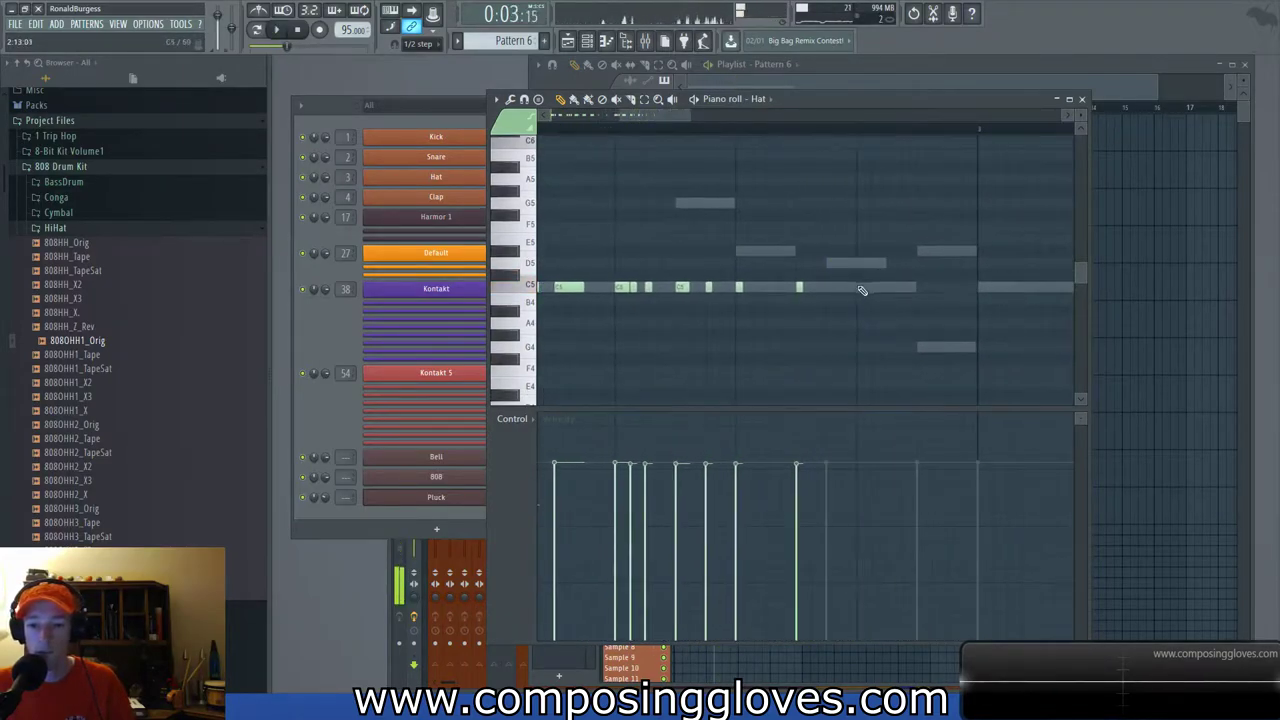
Lengthen the C5 hit on beat 4 of bar 2 to about half a step, select it and chop it.
scroll(876, 296, "up", 3)
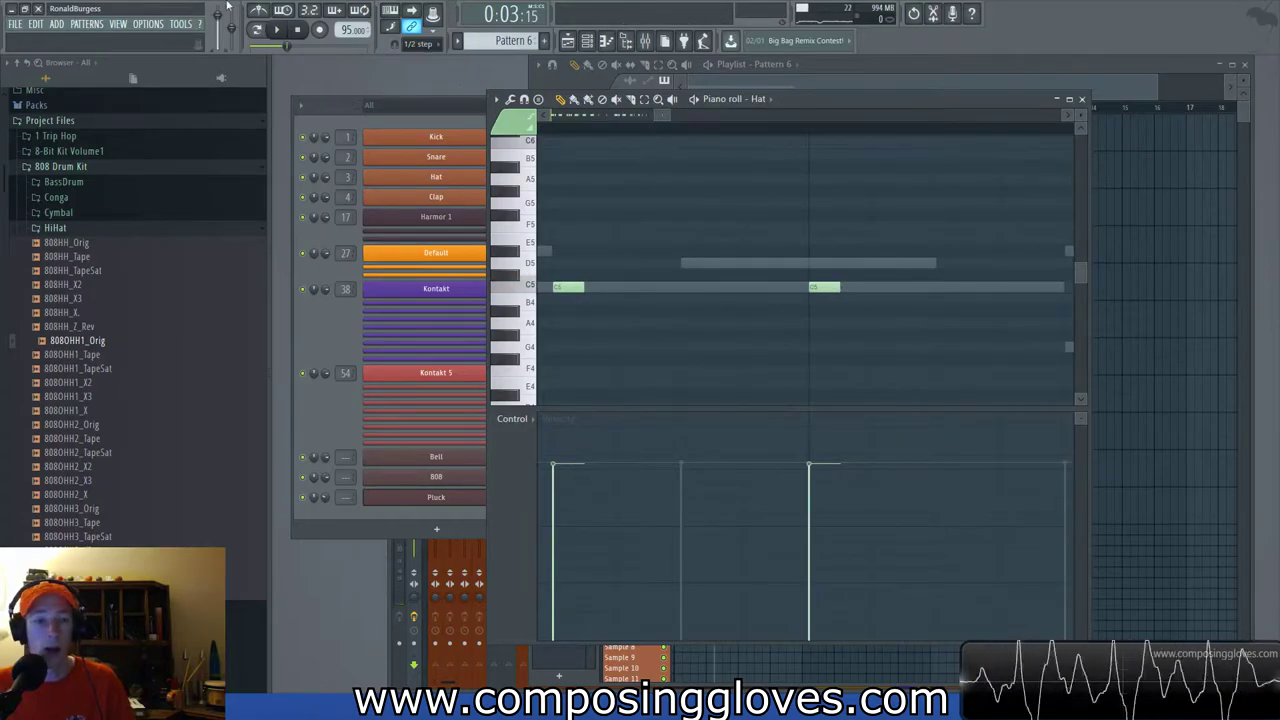
left_click_drag(871, 311, 877, 311)
left_click(876, 311)
right_click(882, 311)
left_click_drag(809, 128, 868, 132)
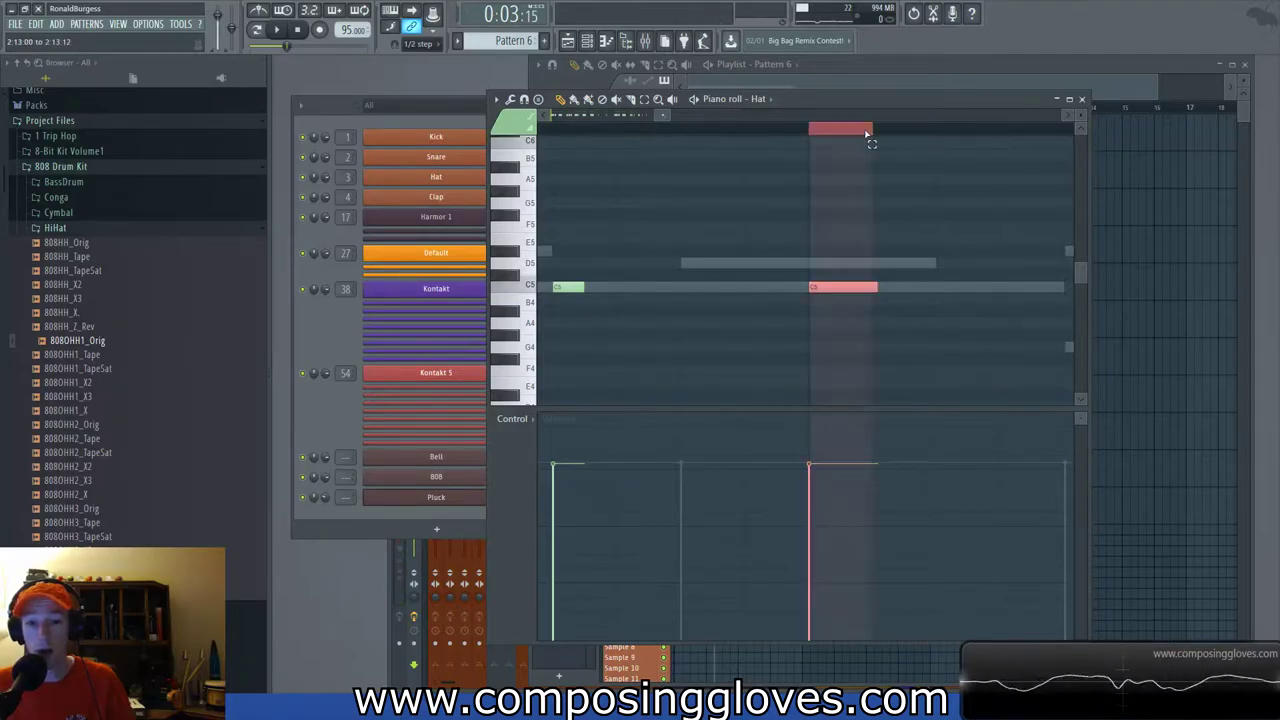
key("ctrl+u")
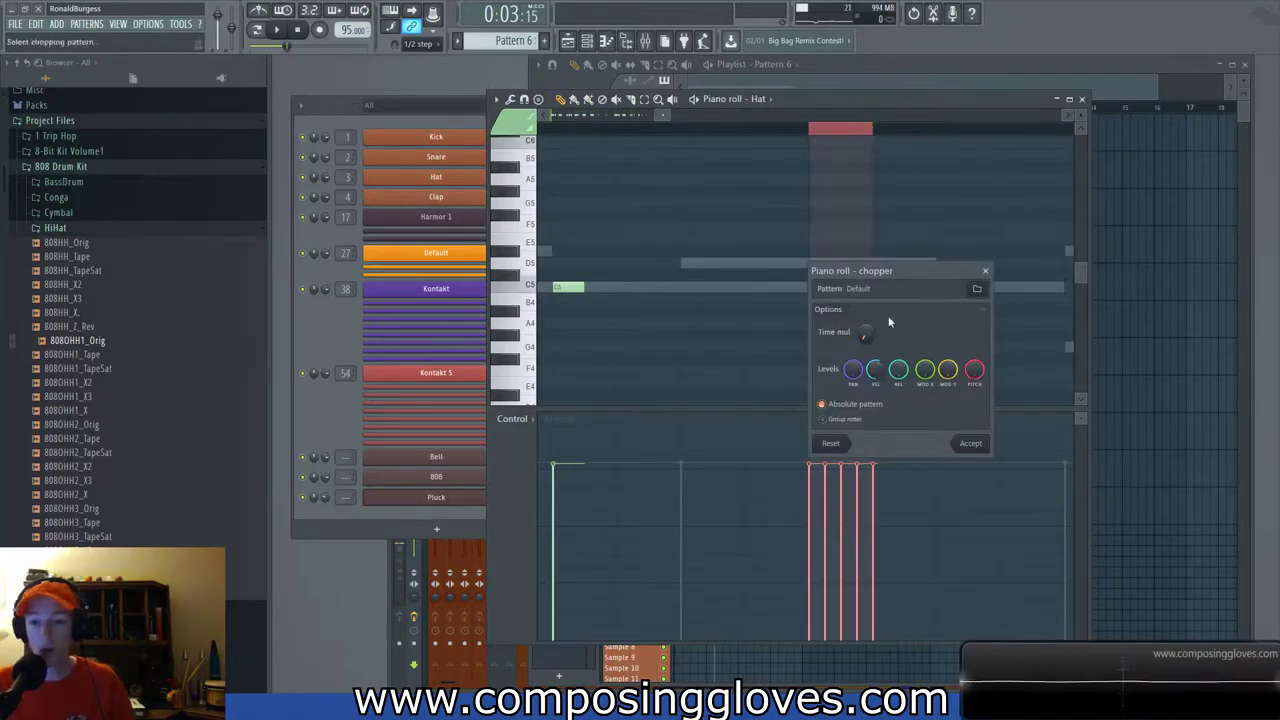
Audition the chopped roll, try a different time multiplier for it and accept the chop as five notes.
key("space")
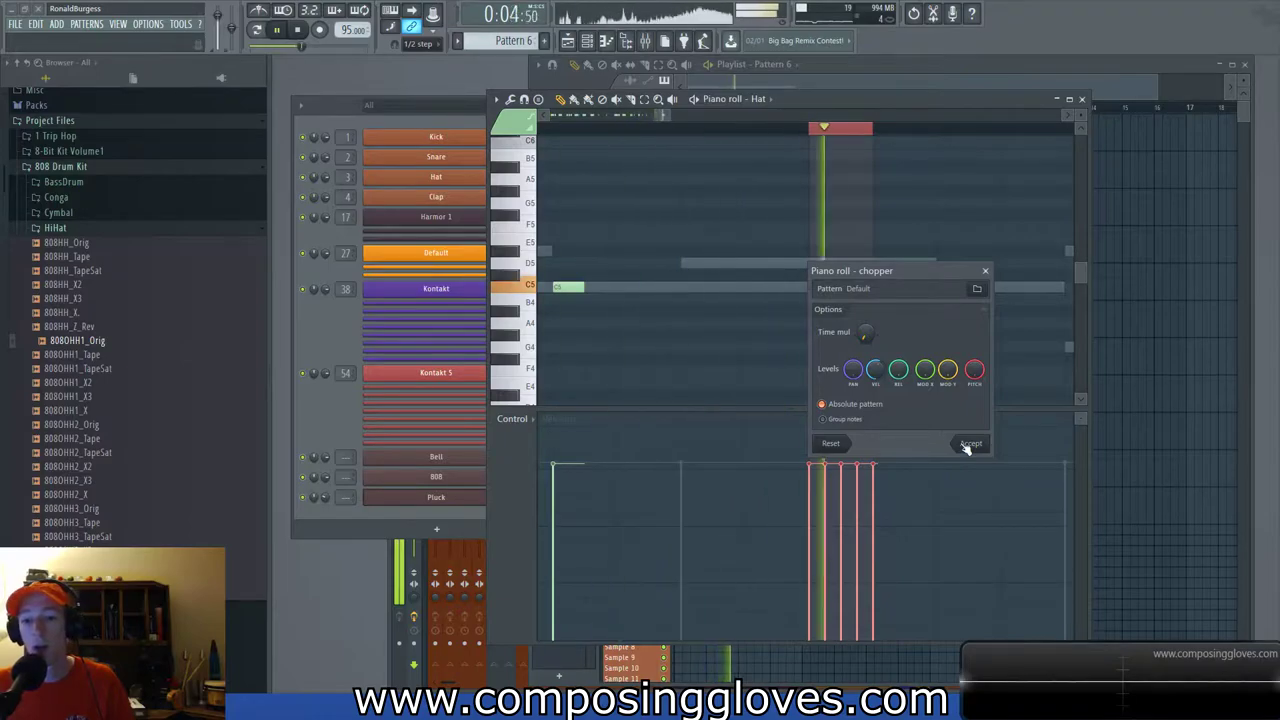
key("space")
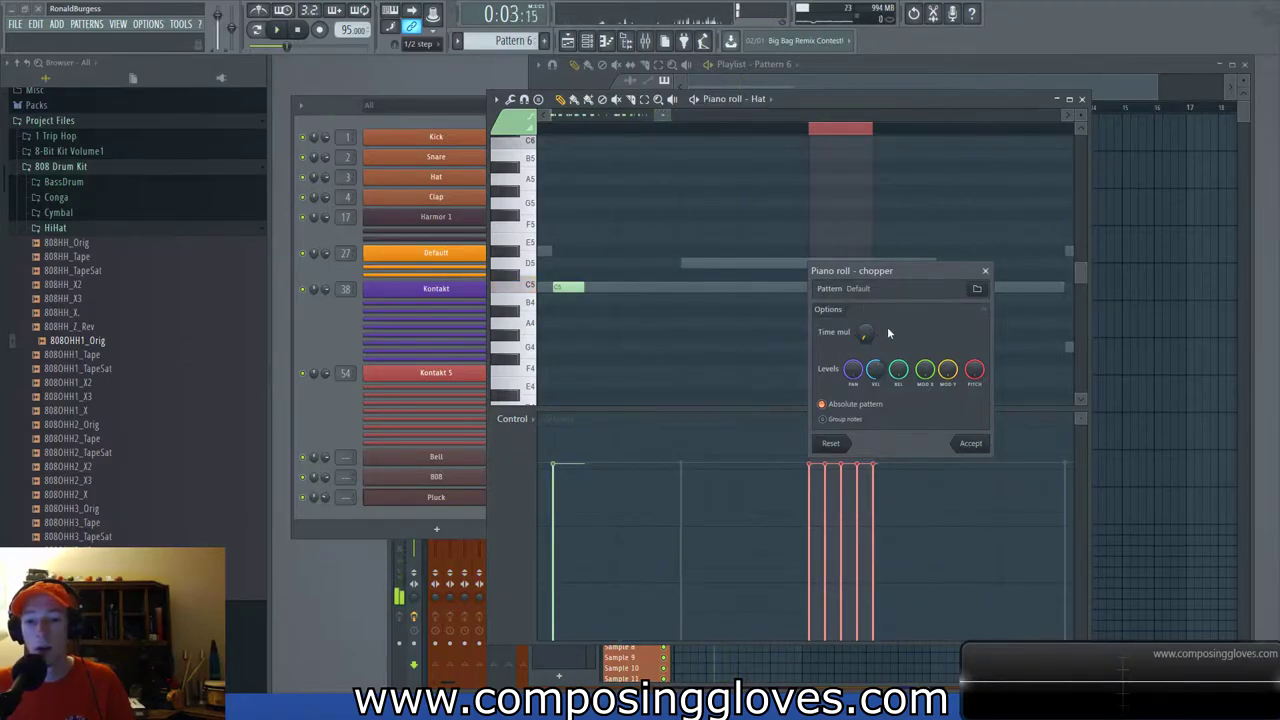
left_click_drag(900, 270, 1006, 258)
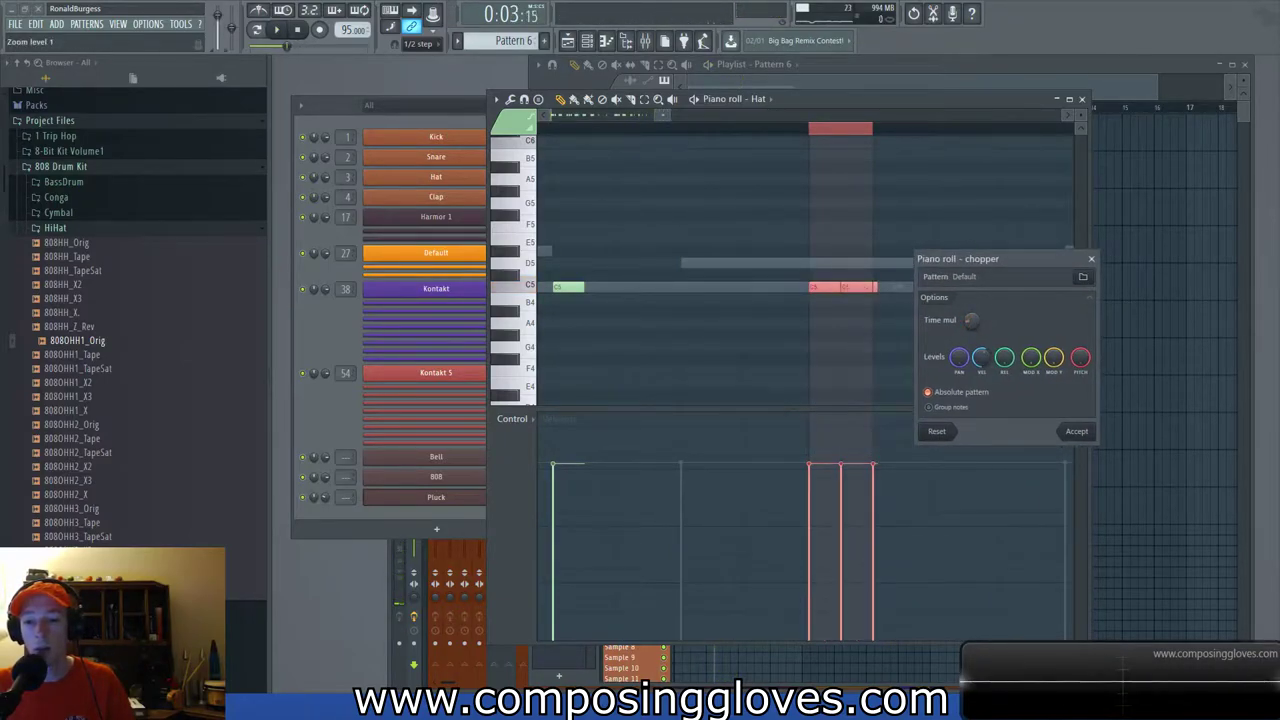
key("space")
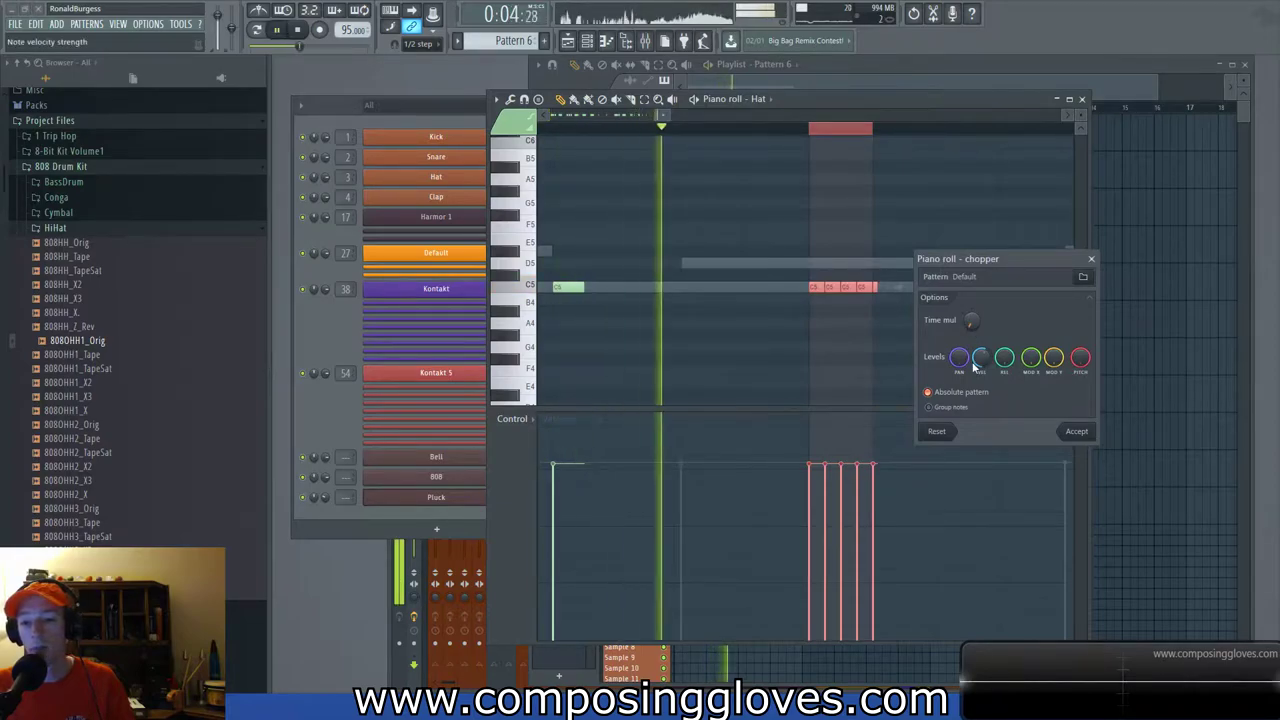
key("space")
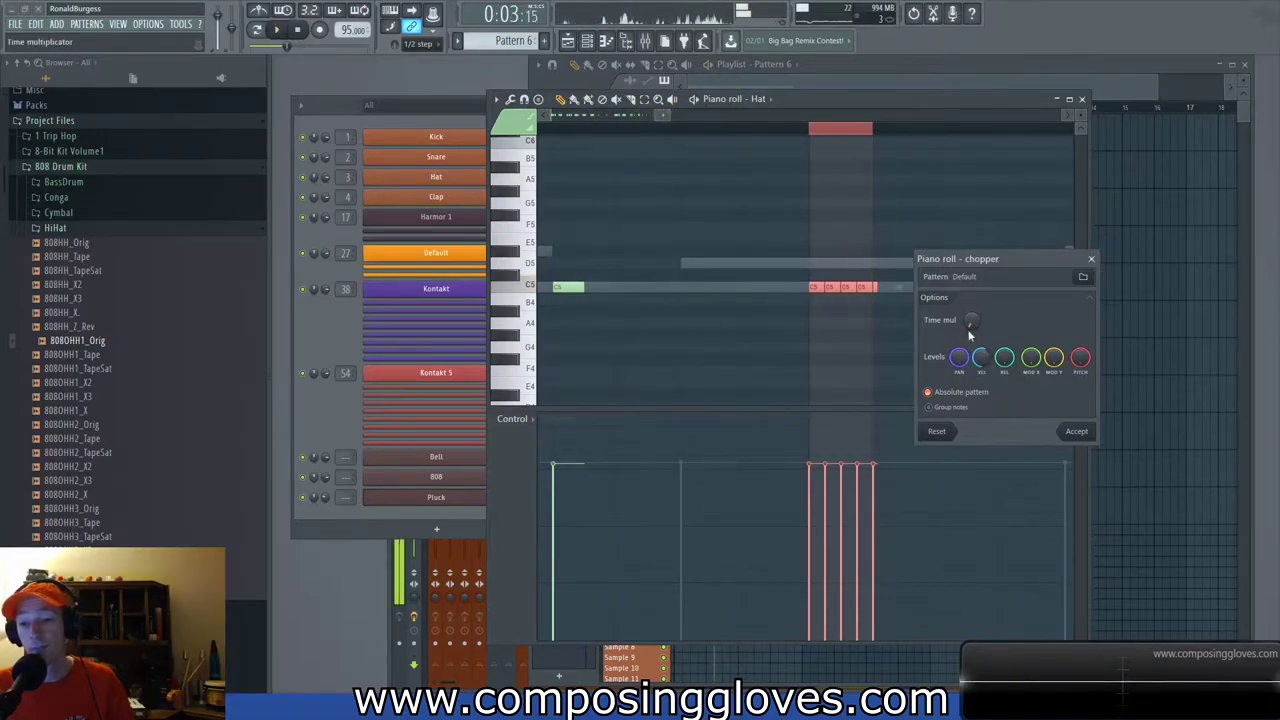
left_click(1078, 432)
Lower the roll's second note to G4, try its third at A#4, then delete the third while playing the pattern.
left_click(886, 297)
left_click_drag(832, 287, 842, 358)
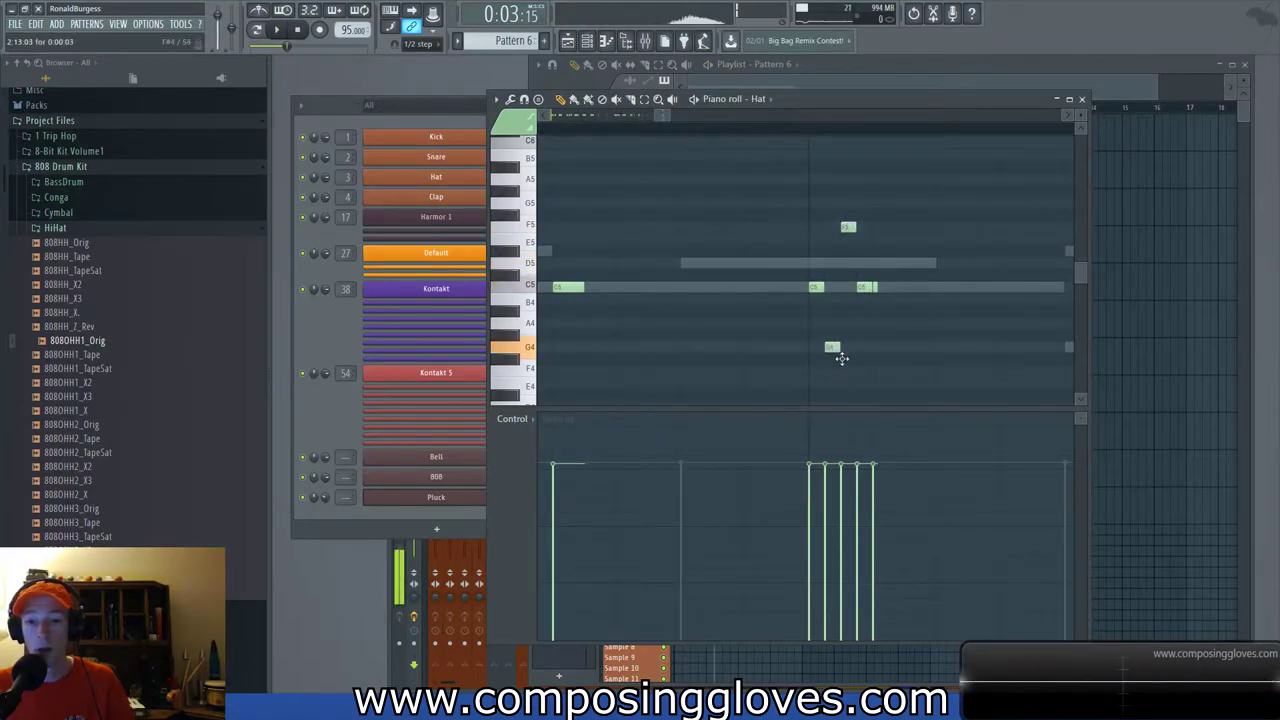
left_click_drag(848, 245, 848, 313)
key("space")
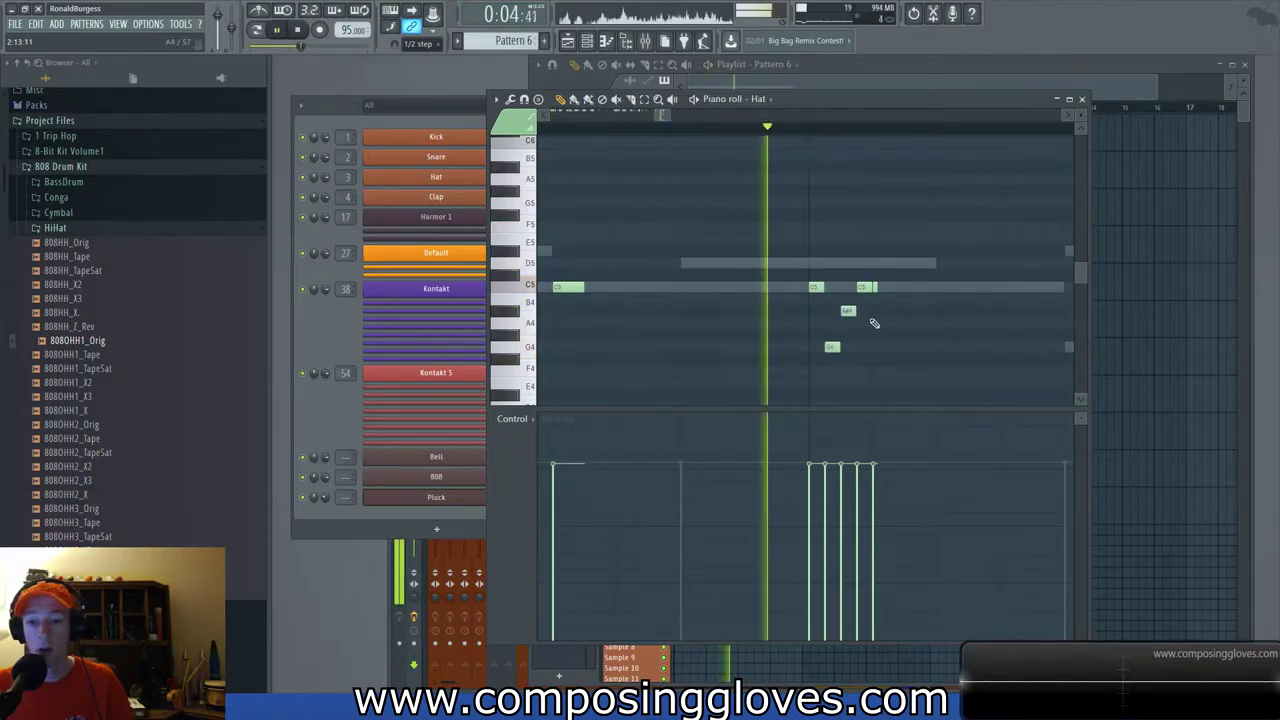
right_click(848, 313)
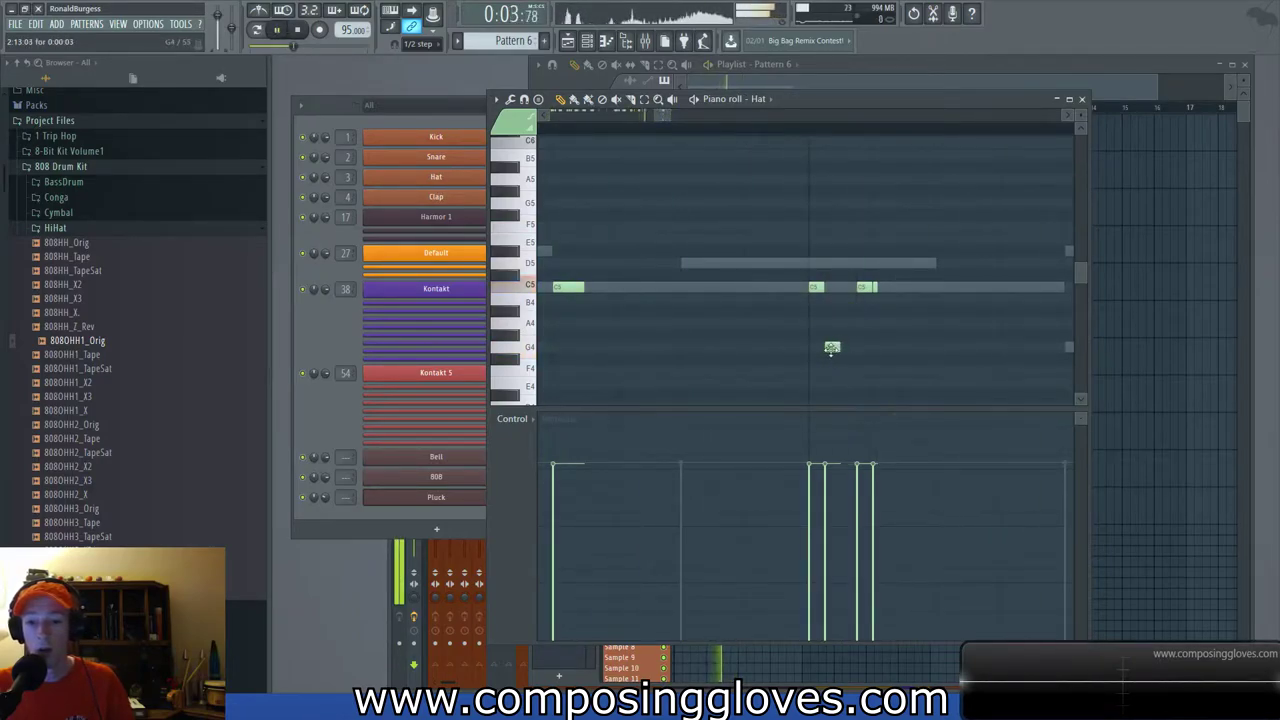
key("space")
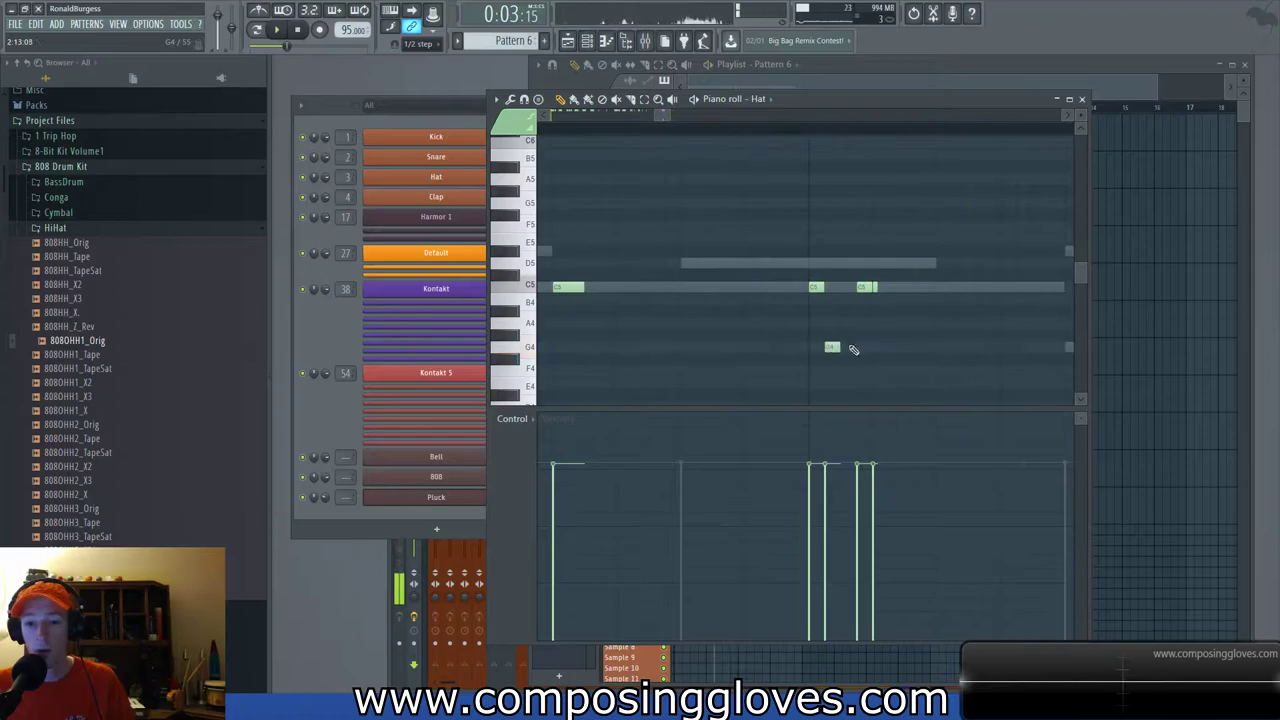
Thin out the beat 4 roll, leaving the first C5 hit and one short D5 note half a step after it.
left_click_drag(832, 347, 842, 348)
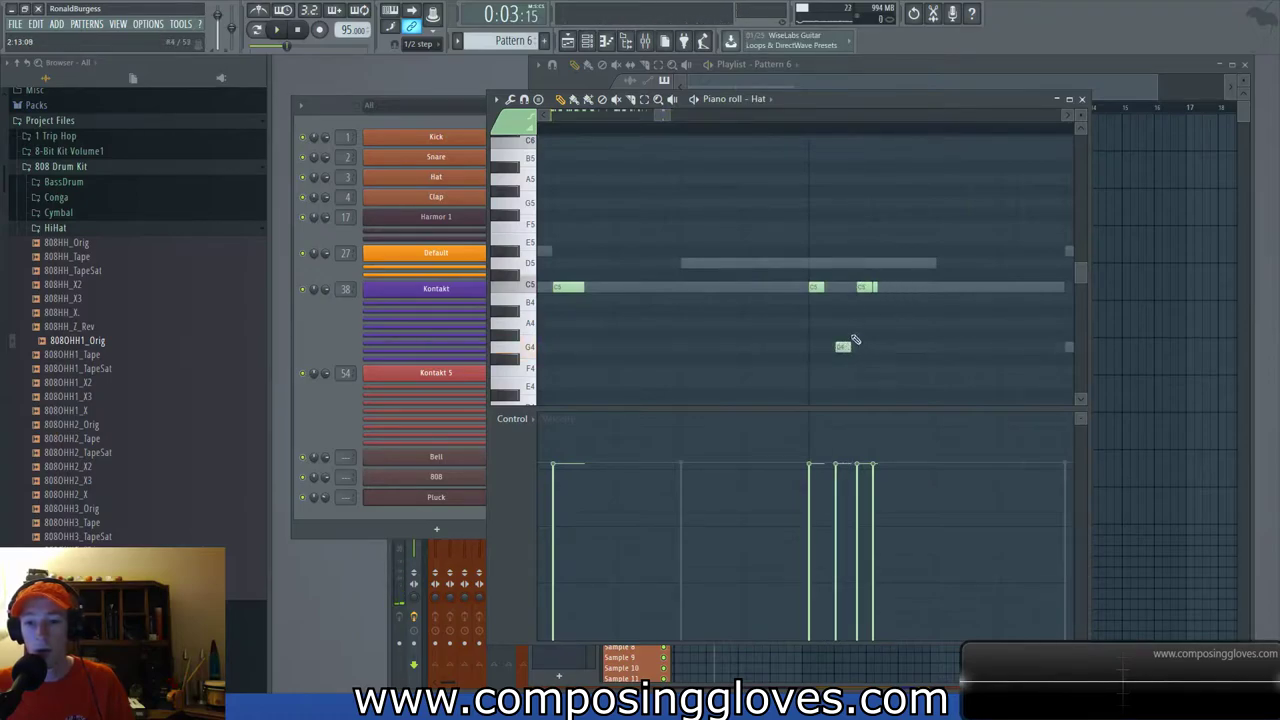
right_click(843, 349)
left_click_drag(864, 287, 866, 262)
right_click(865, 263)
right_click(875, 289)
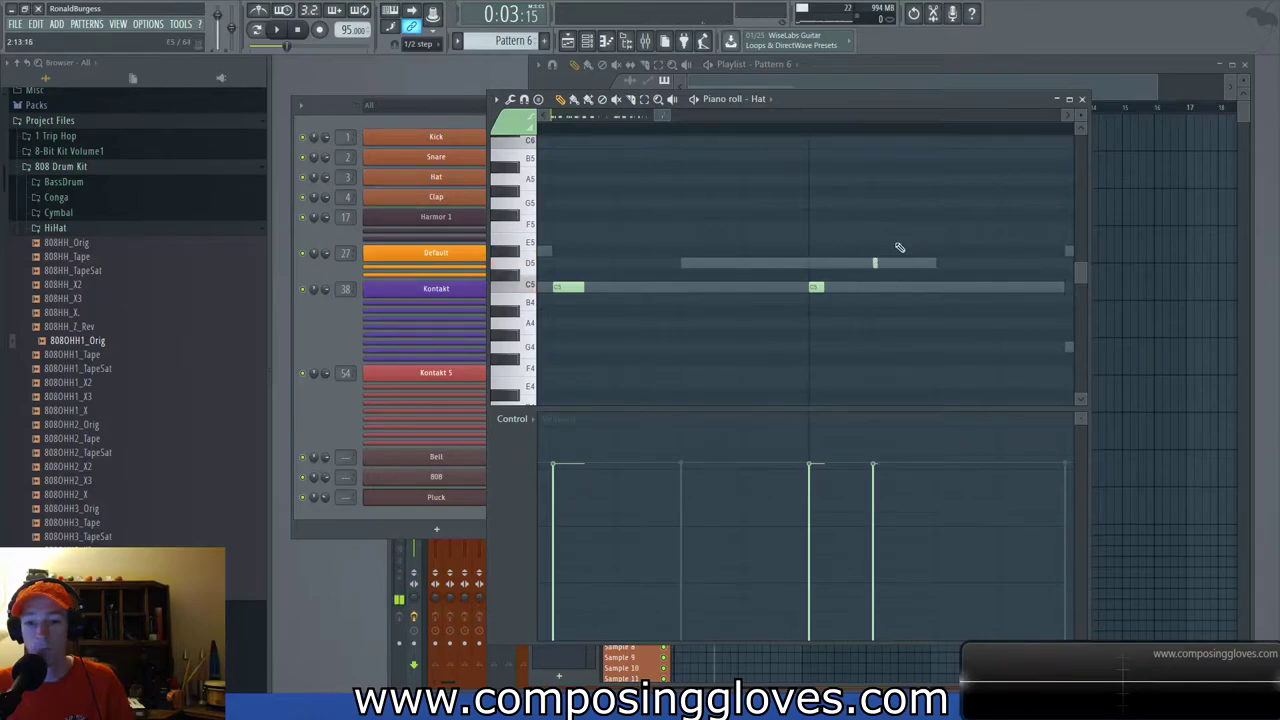
Follow the beat 4 hit with short notes descending through A#4, G#4 and F#4, half a step apart, and play.
left_click(939, 215)
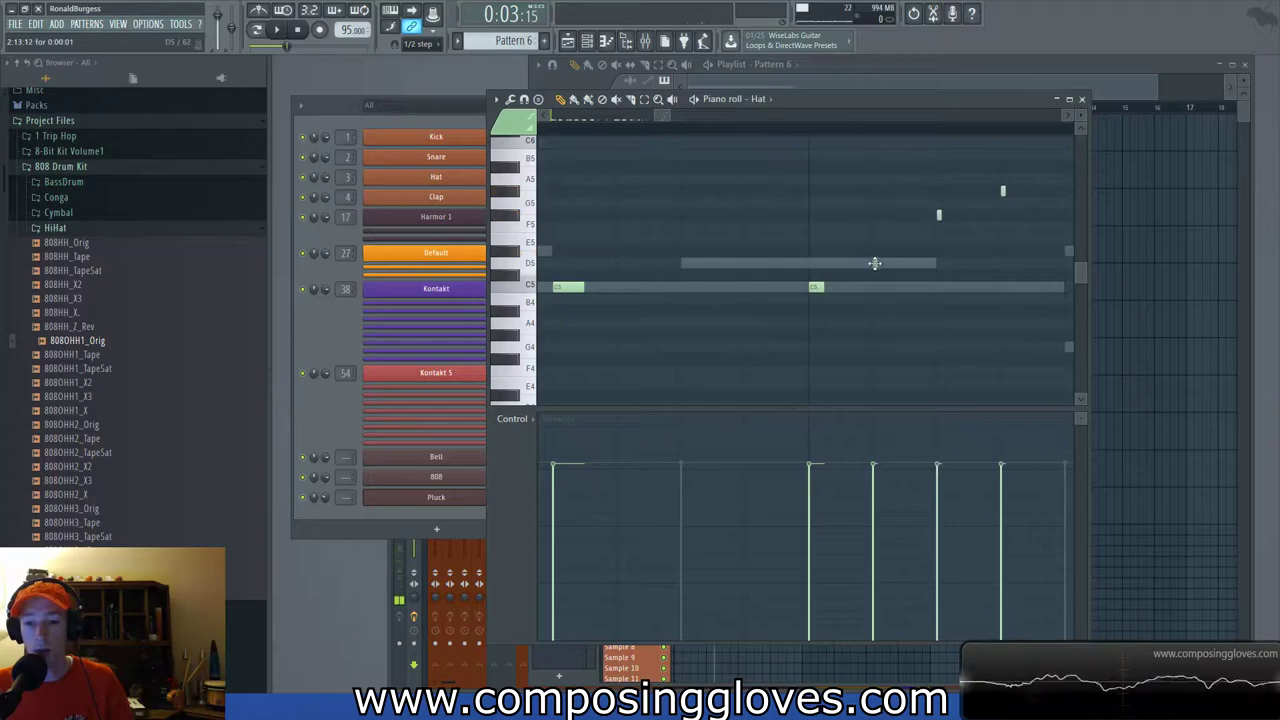
left_click_drag(937, 213, 935, 345)
left_click(1003, 358)
left_click_drag(874, 263, 876, 312)
key("space")
scroll(809, 244, "down", 3)
left_click_drag(809, 244, 640, 223)
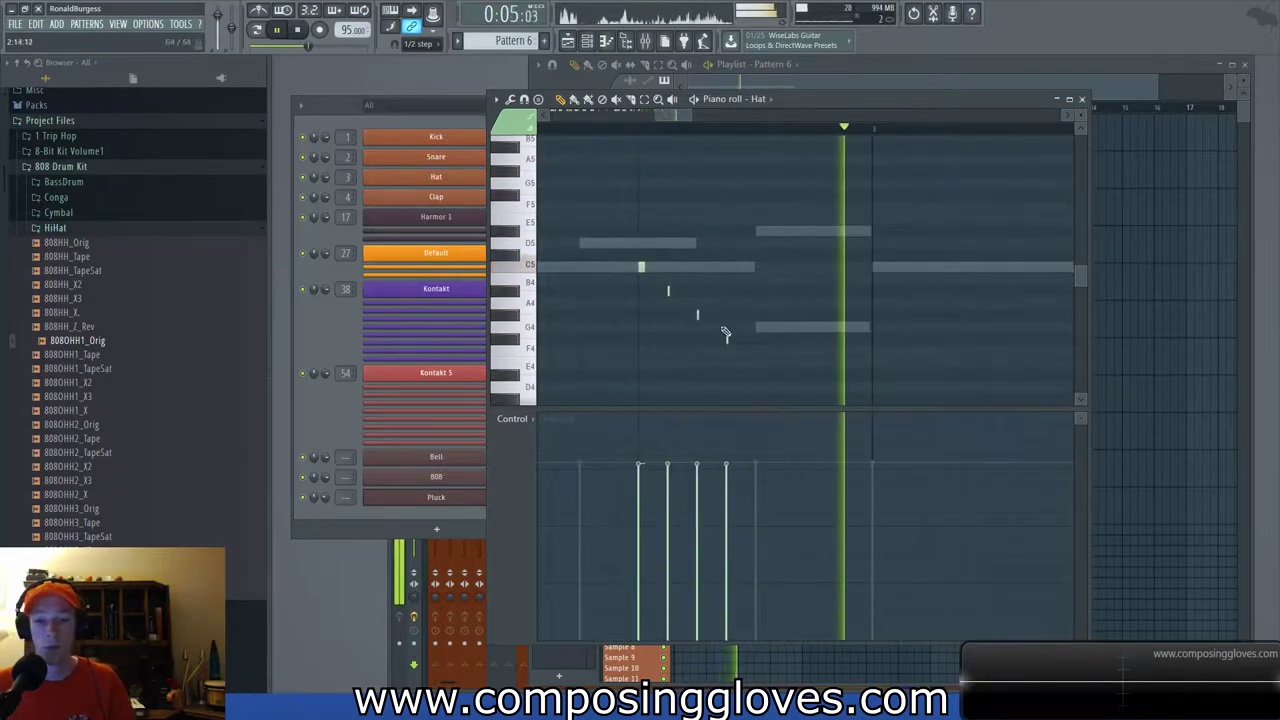
Remove the half-step hits at the end of bar 2, add short F4 and G4 notes on steps 15 and 16, and play.
key("space")
left_click(768, 357)
left_click(828, 332)
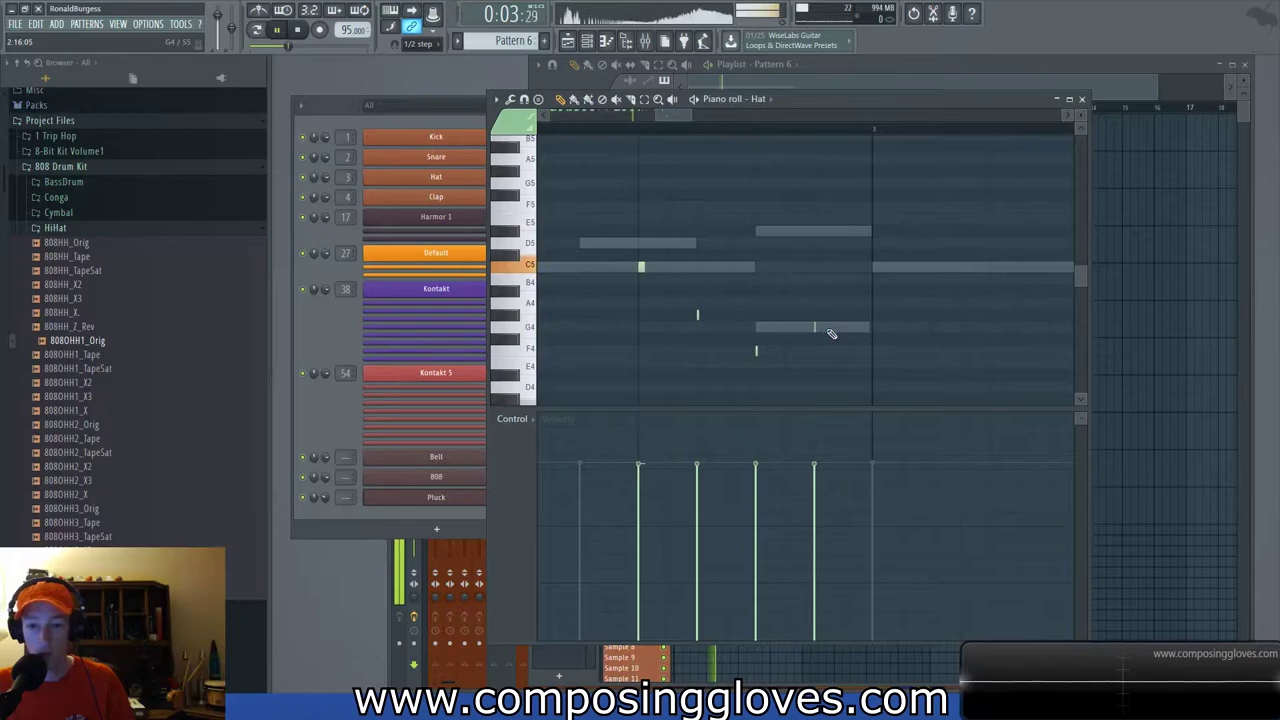
key("space")
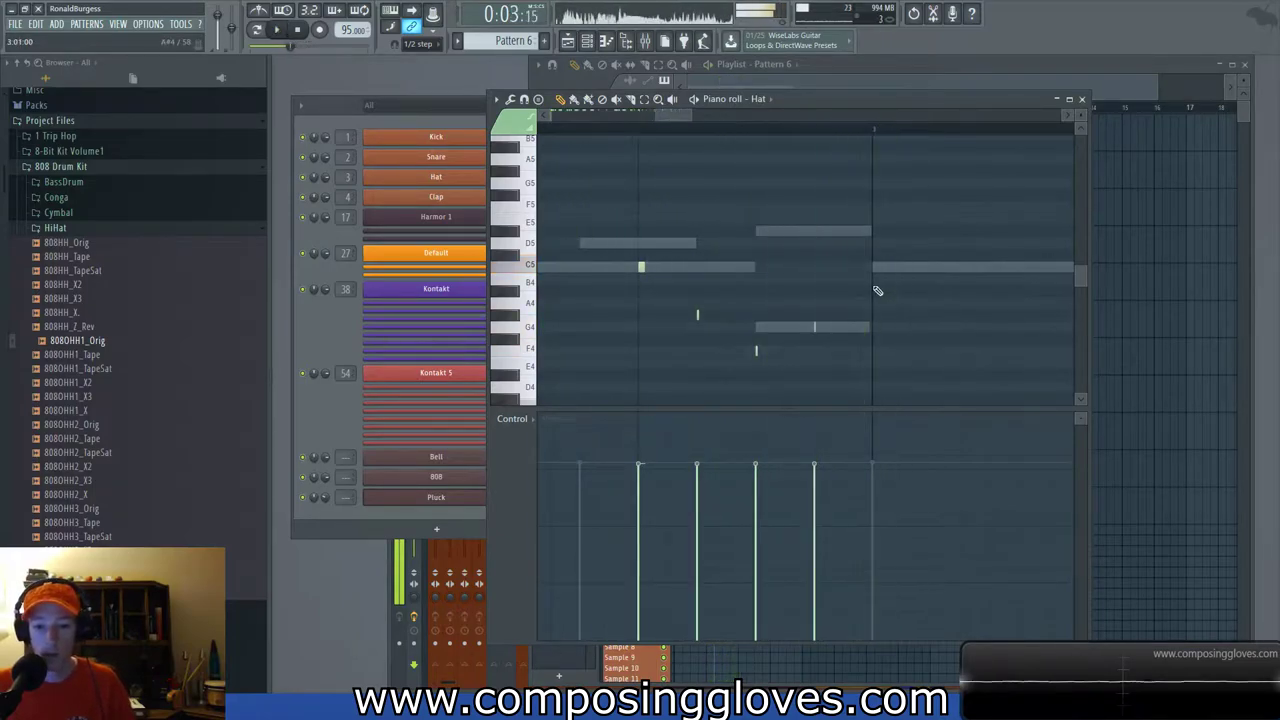
Copy all hi-hat notes of bars 1 and 2 into bars 3 and 4.
key("ctrl+a")
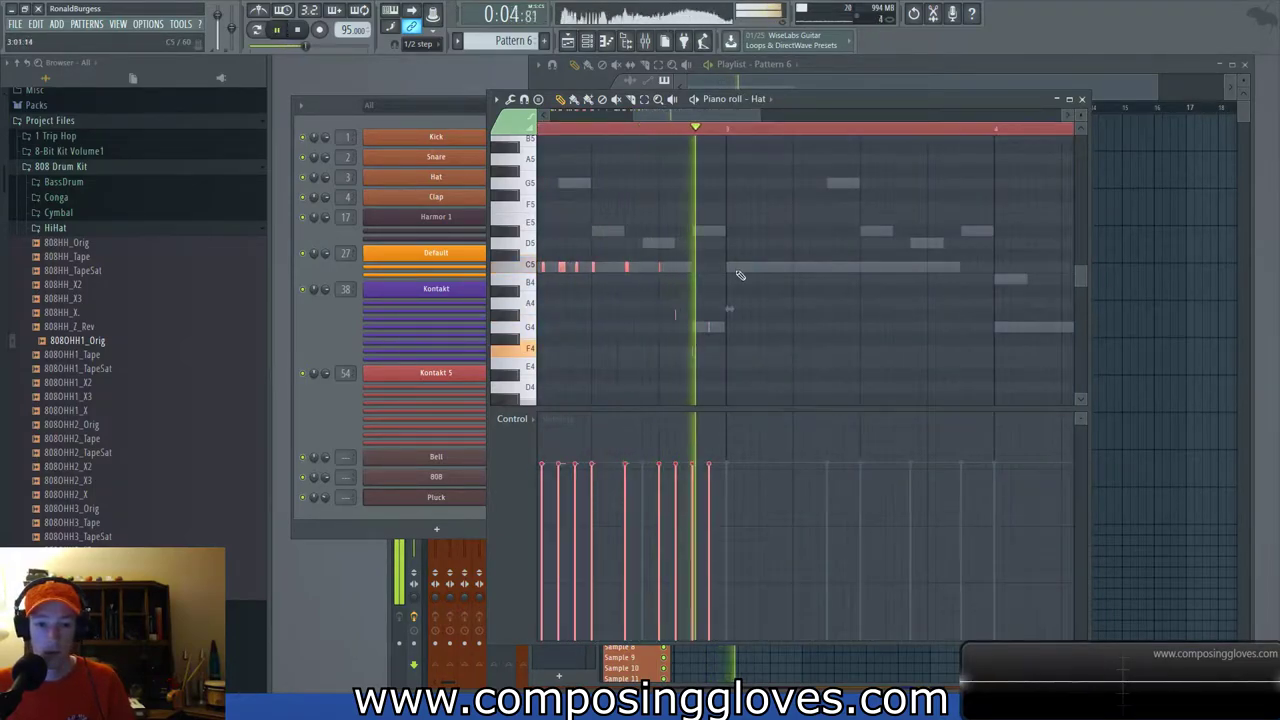
scroll(734, 270, "down", 4)
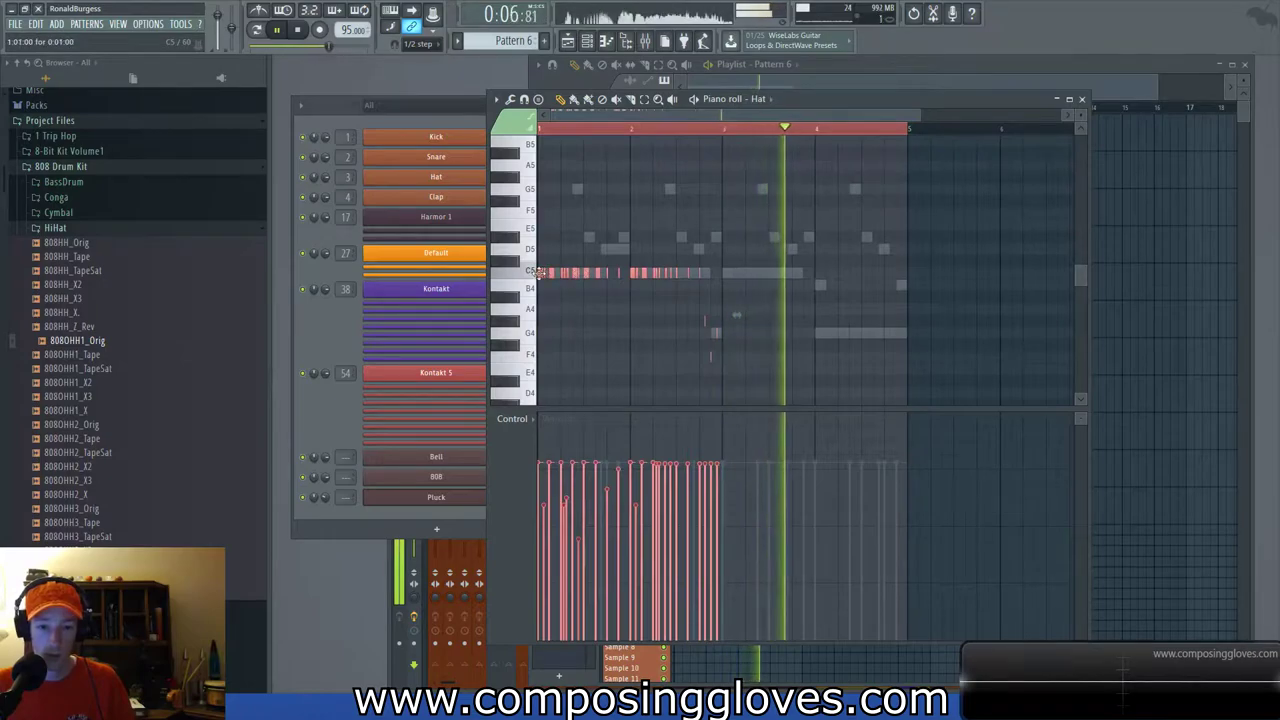
left_click_drag(543, 272, 718, 275)
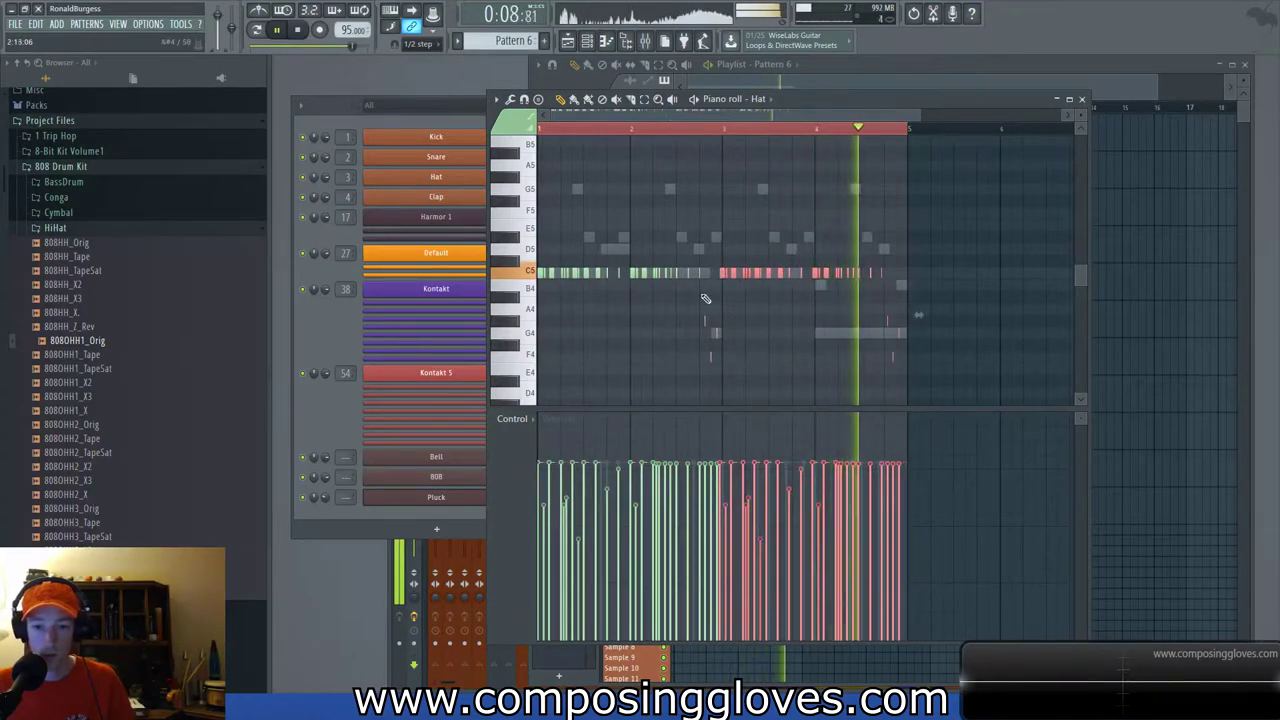
Set the snap to Cell, line the copied hi-hat notes up with the start of bar 3 and deselect them.
scroll(735, 273, "up", 2)
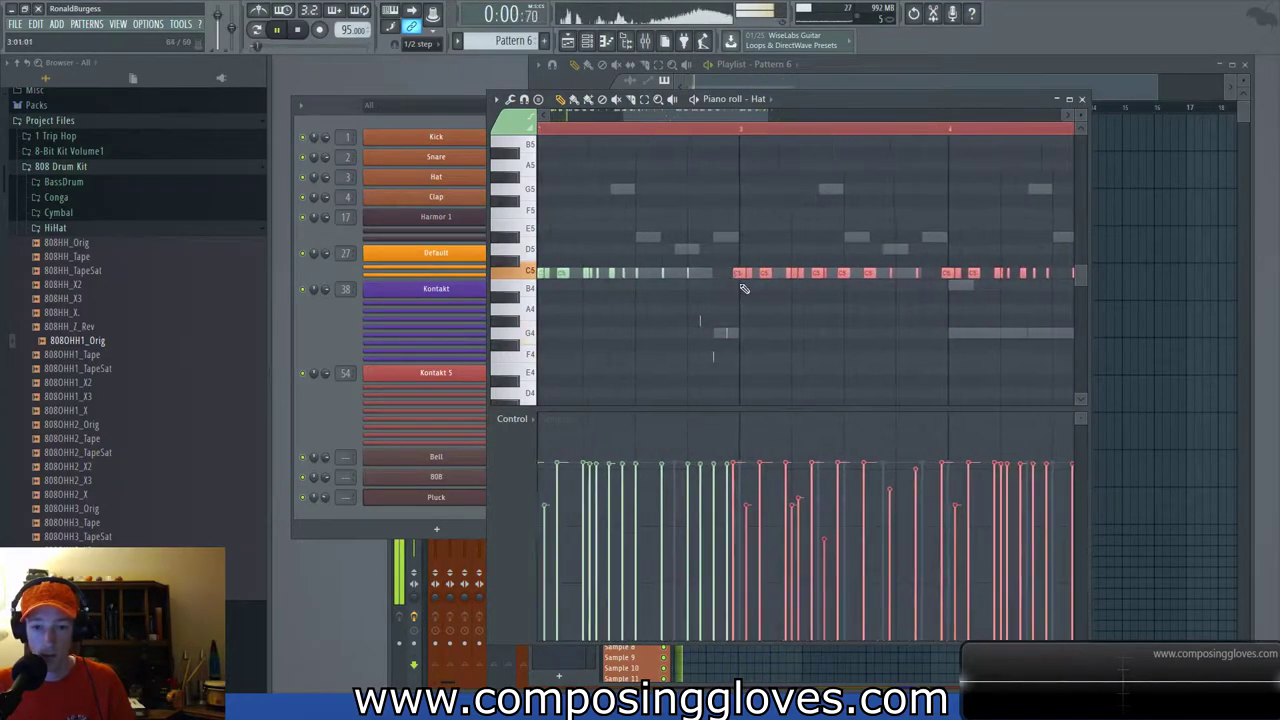
left_click(414, 45)
left_click(413, 71)
scroll(782, 255, "down", 2)
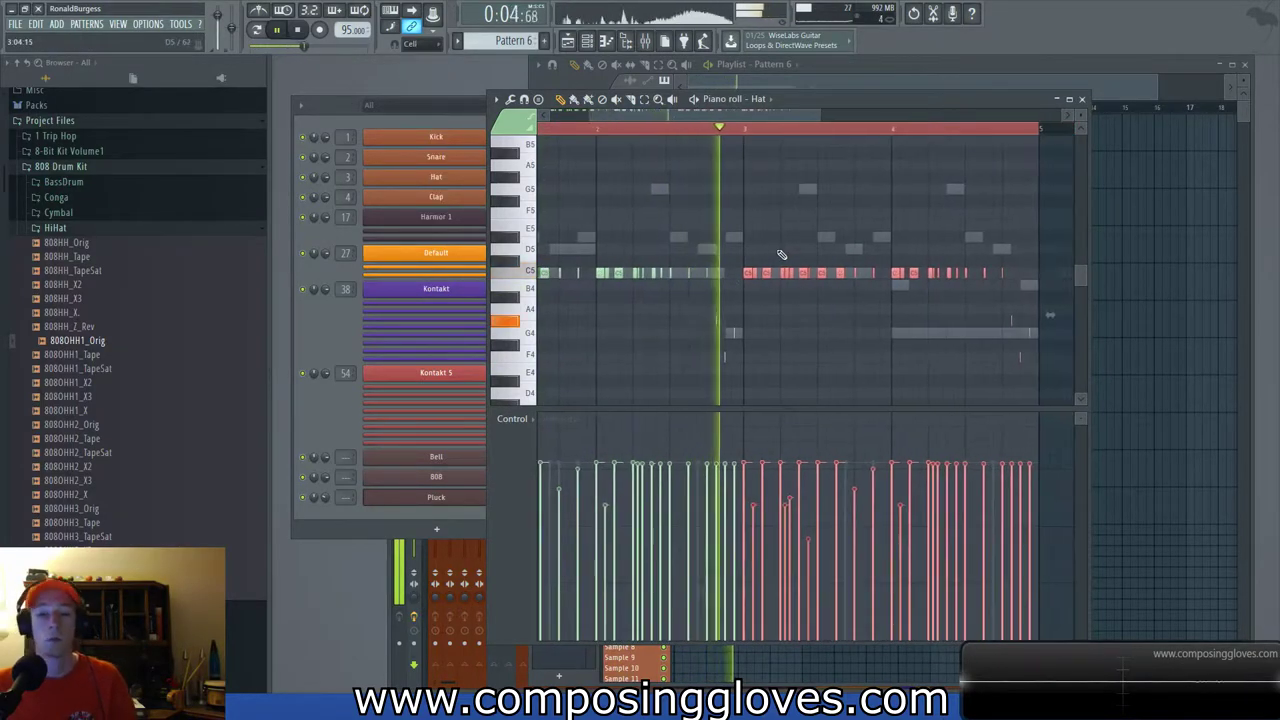
key("ctrl+d")
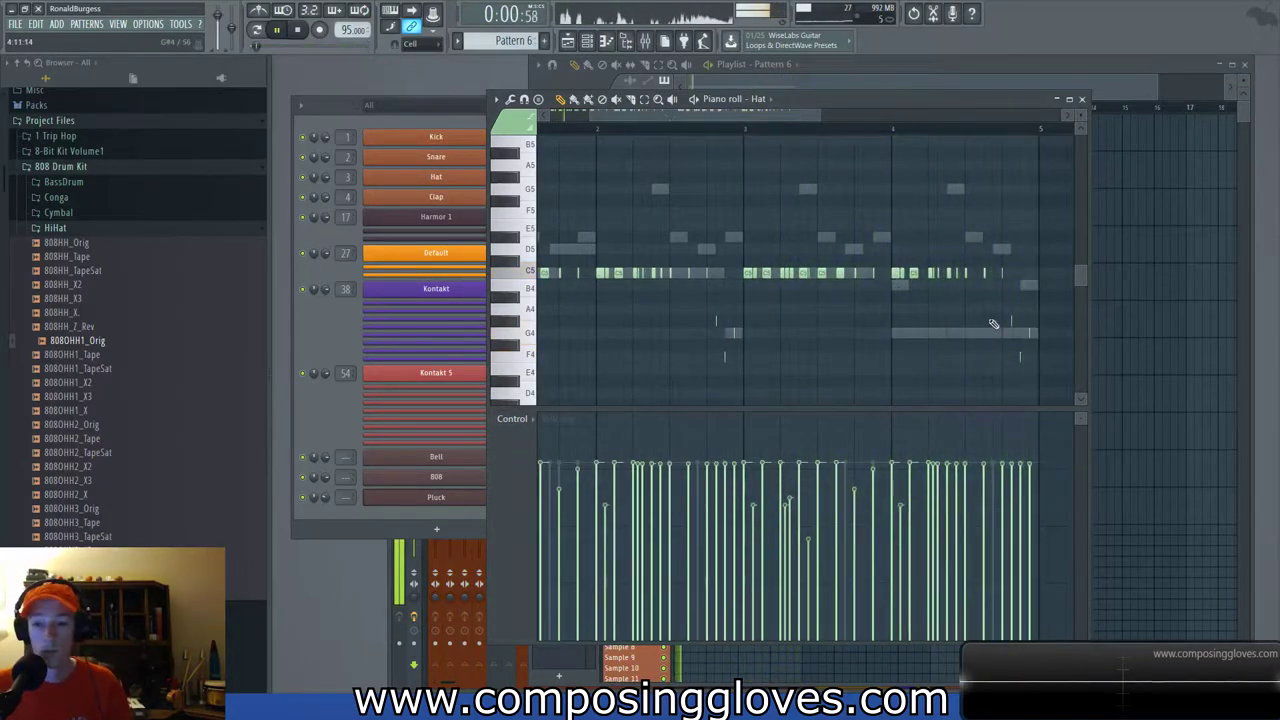
Vary the ending of bar 4 by repitching its last three hits to A4, D5 and B4.
scroll(993, 300, "up", 3)
left_click_drag(997, 291, 658, 274)
key("space")
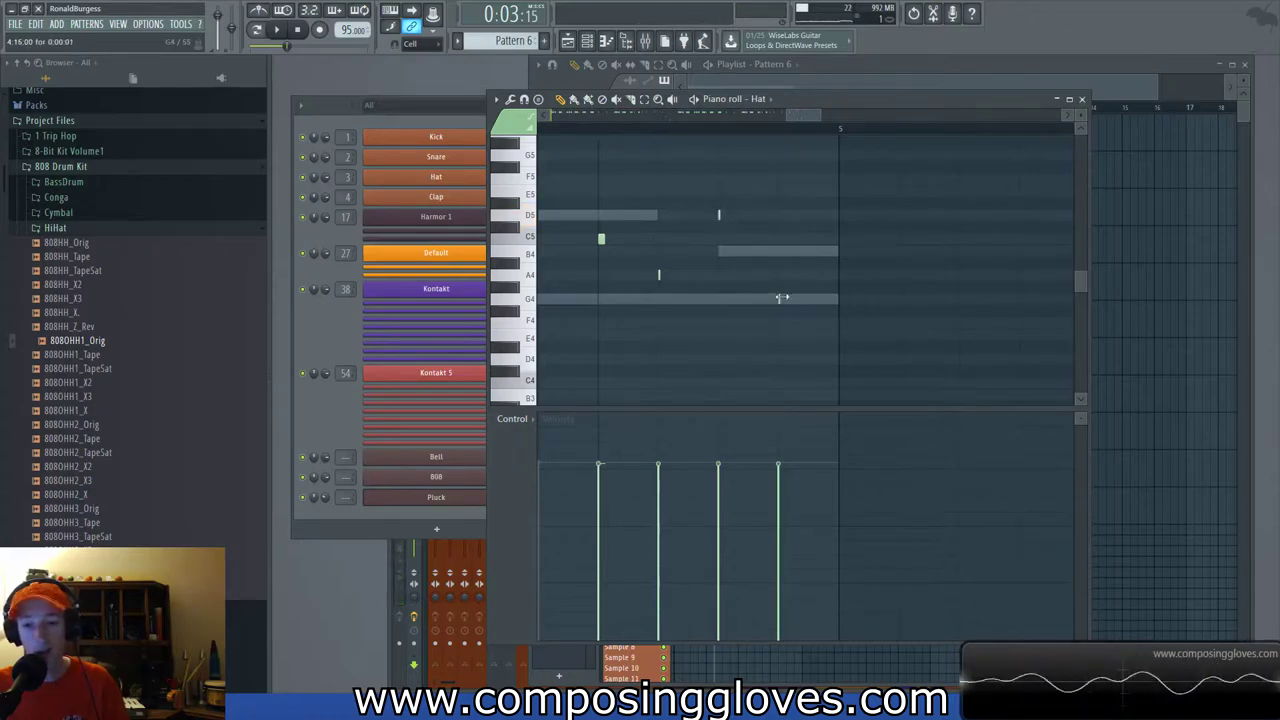
scroll(980, 200, "down", 3)
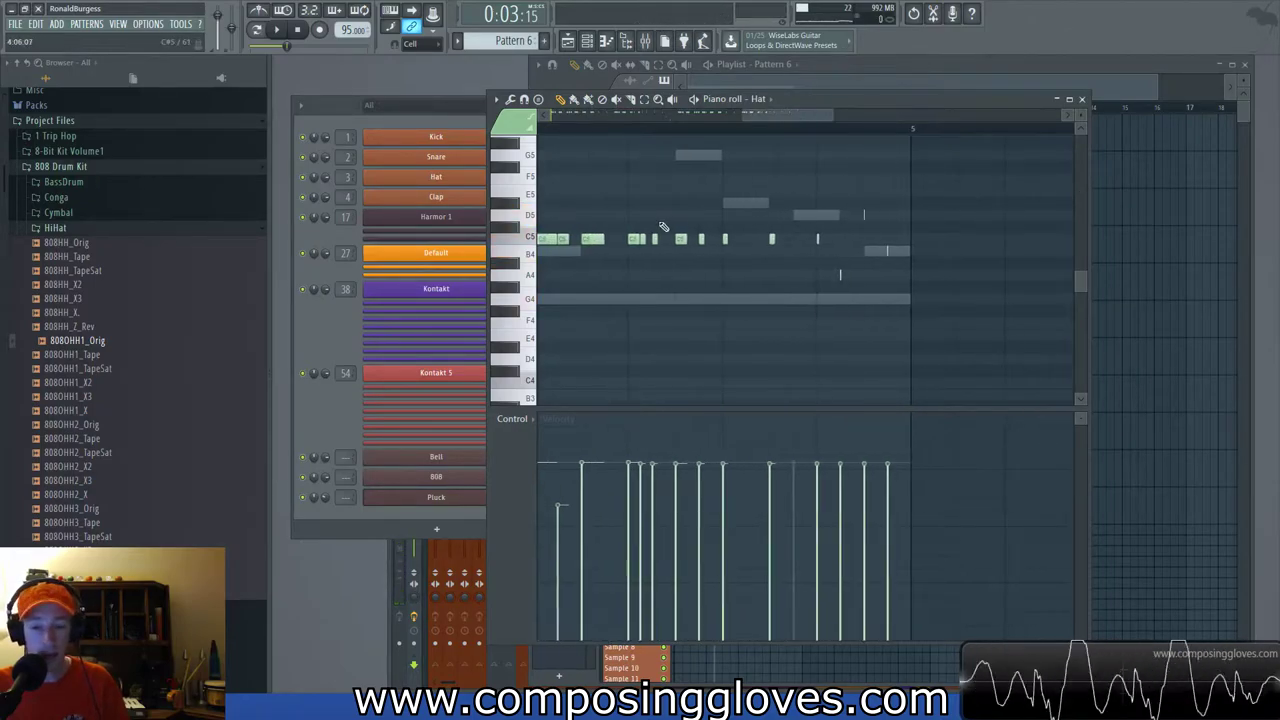
Look over the four-bar hi-hat part, close its piano roll and bring the channel rack to the front.
scroll(663, 227, "down", 2)
left_click_drag(790, 196, 818, 288)
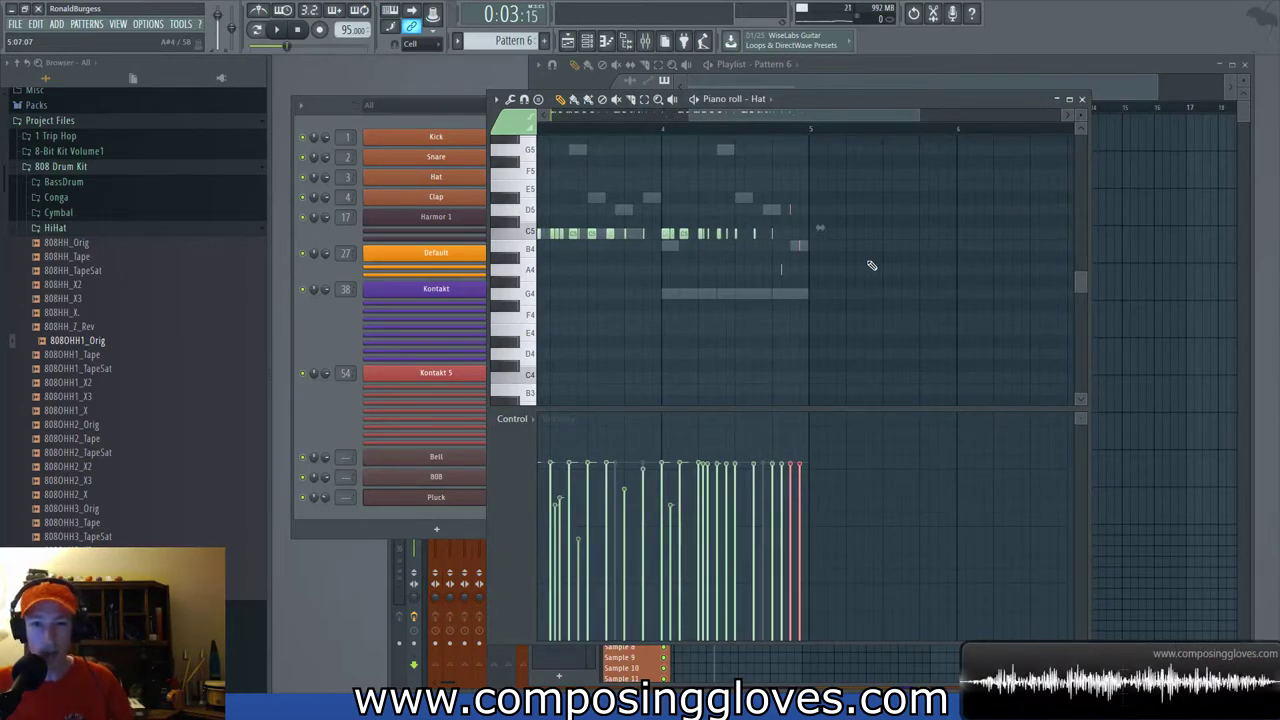
left_click_drag(866, 264, 1180, 286)
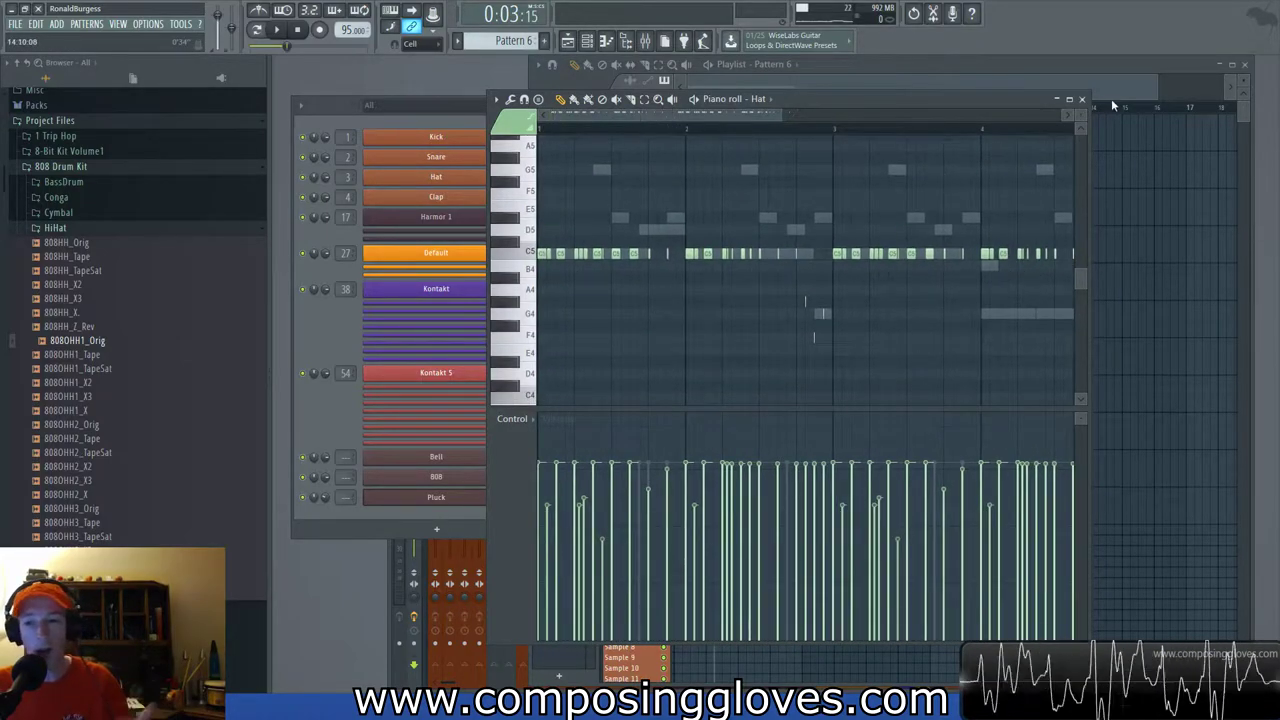
left_click(1084, 100)
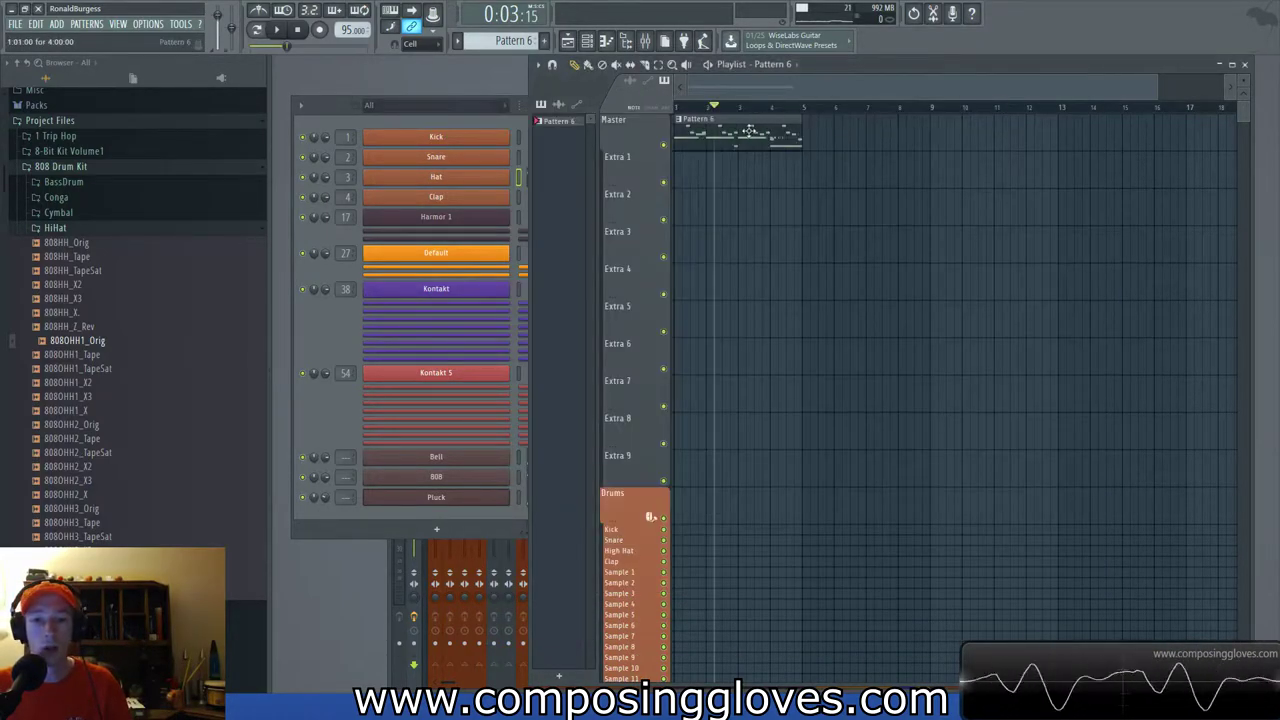
key("space")
left_click(313, 107)
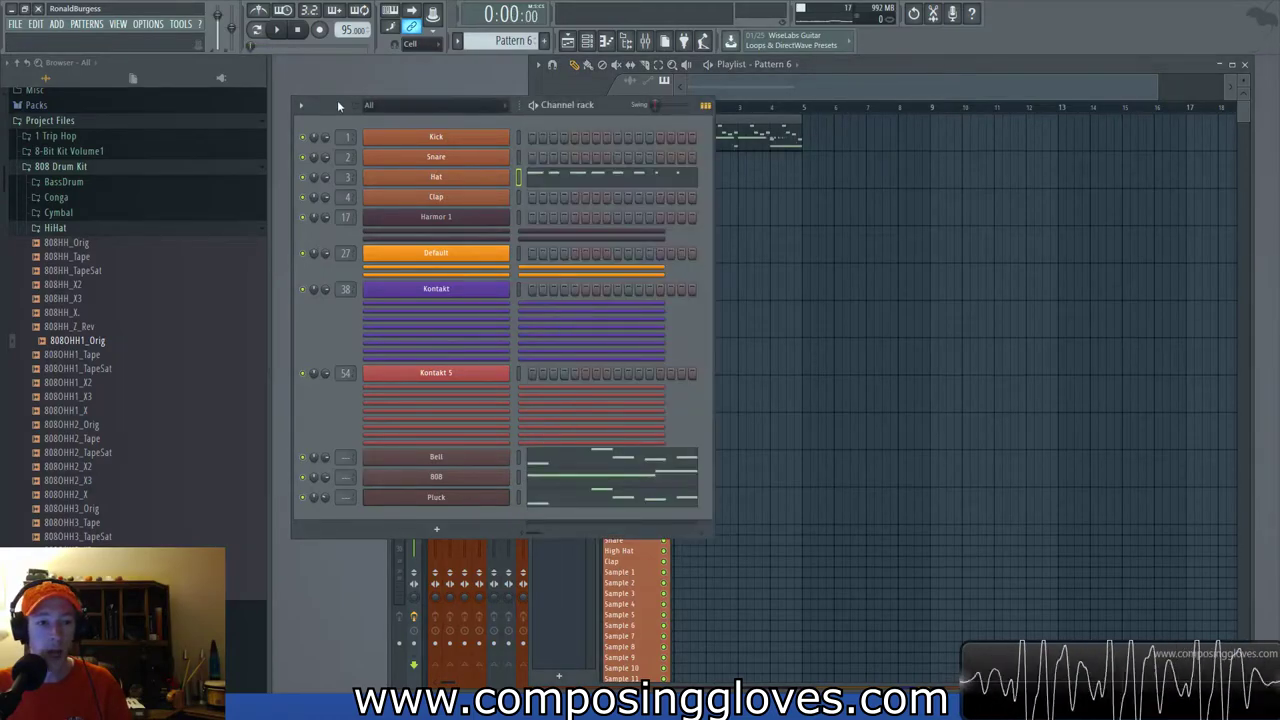
Add a new channel with the Massive synth.
left_click(437, 531)
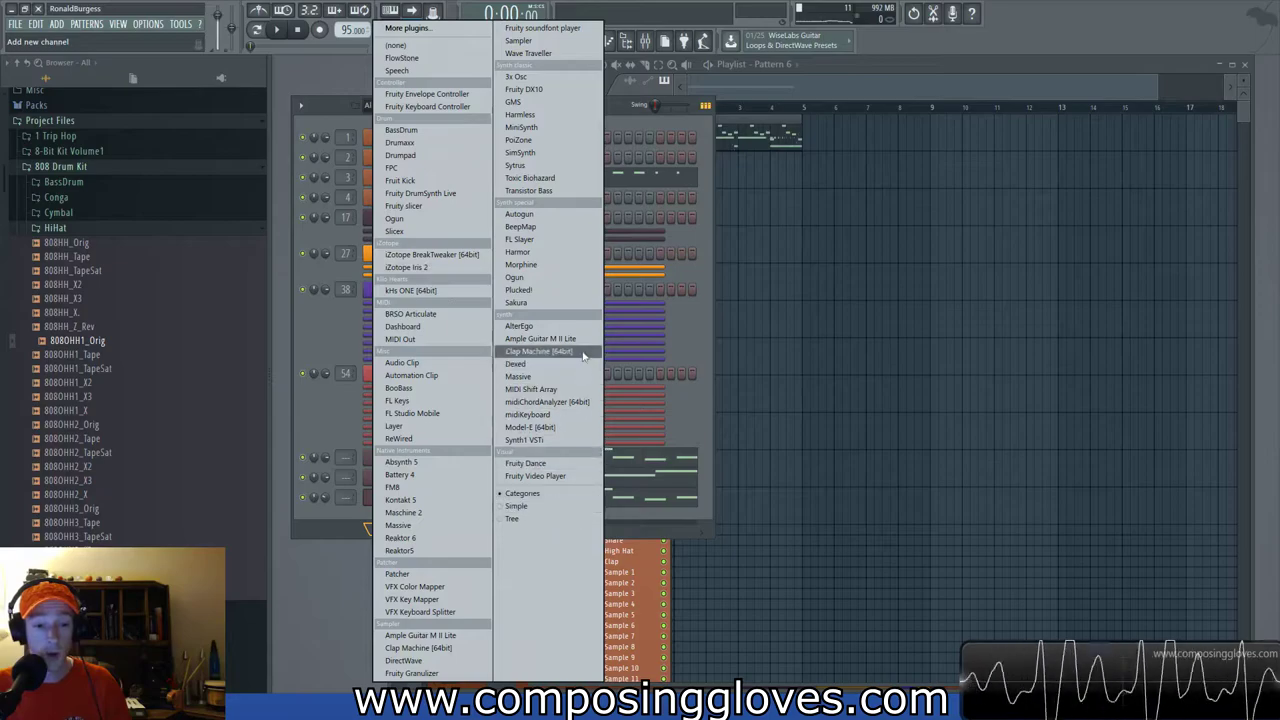
left_click(314, 412)
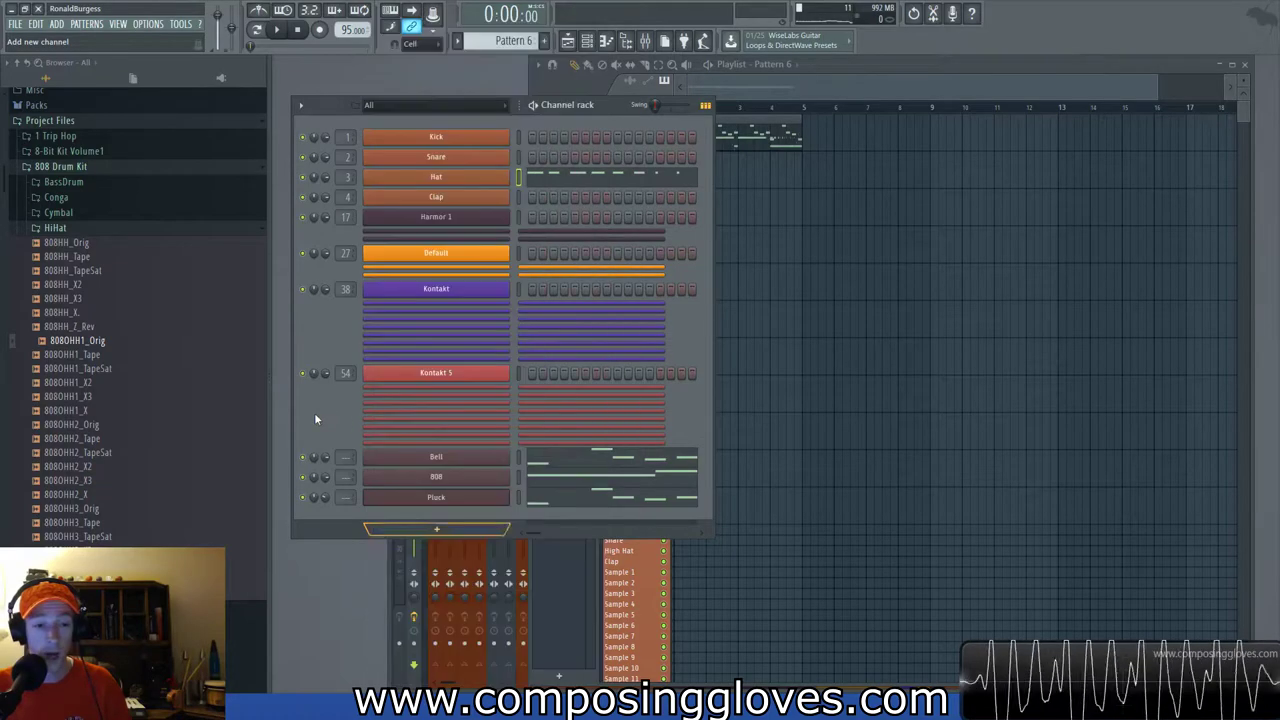
left_click(437, 528)
left_click(579, 382)
left_click_drag(465, 193, 665, 153)
Open Massive's sound browser and filter the programs to the Trap Massive bank.
left_click(1070, 206)
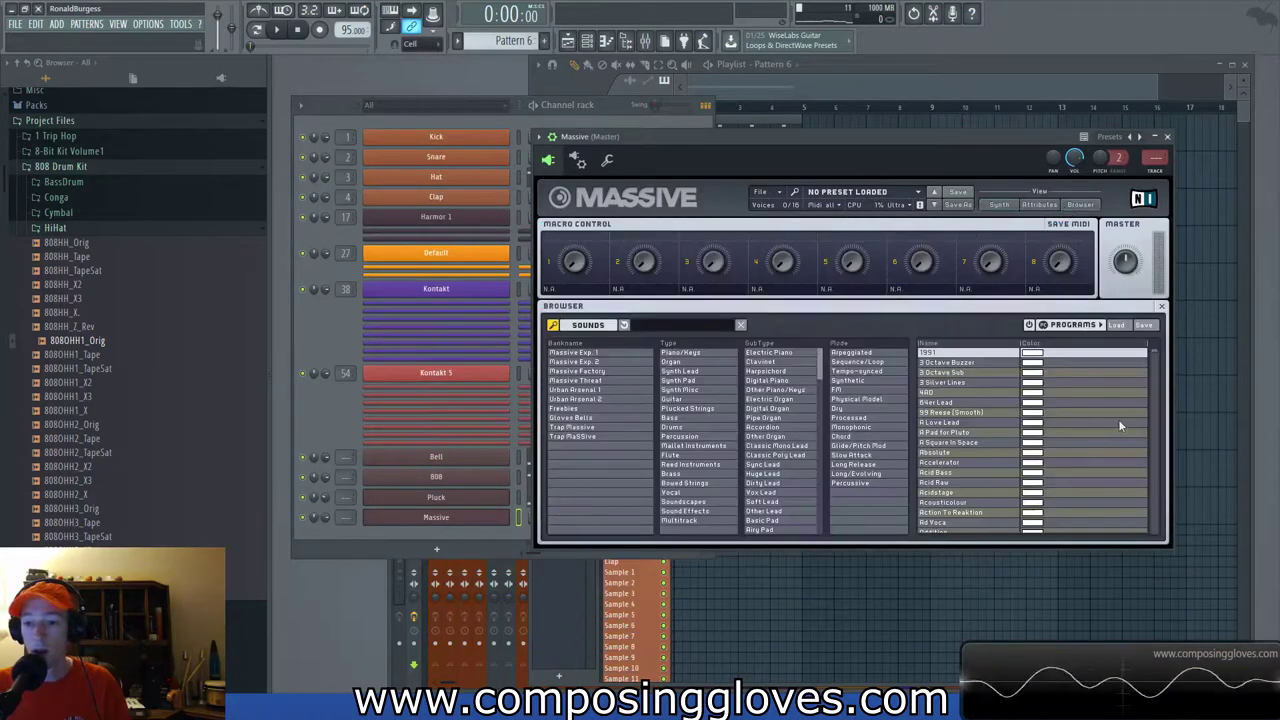
left_click(603, 428)
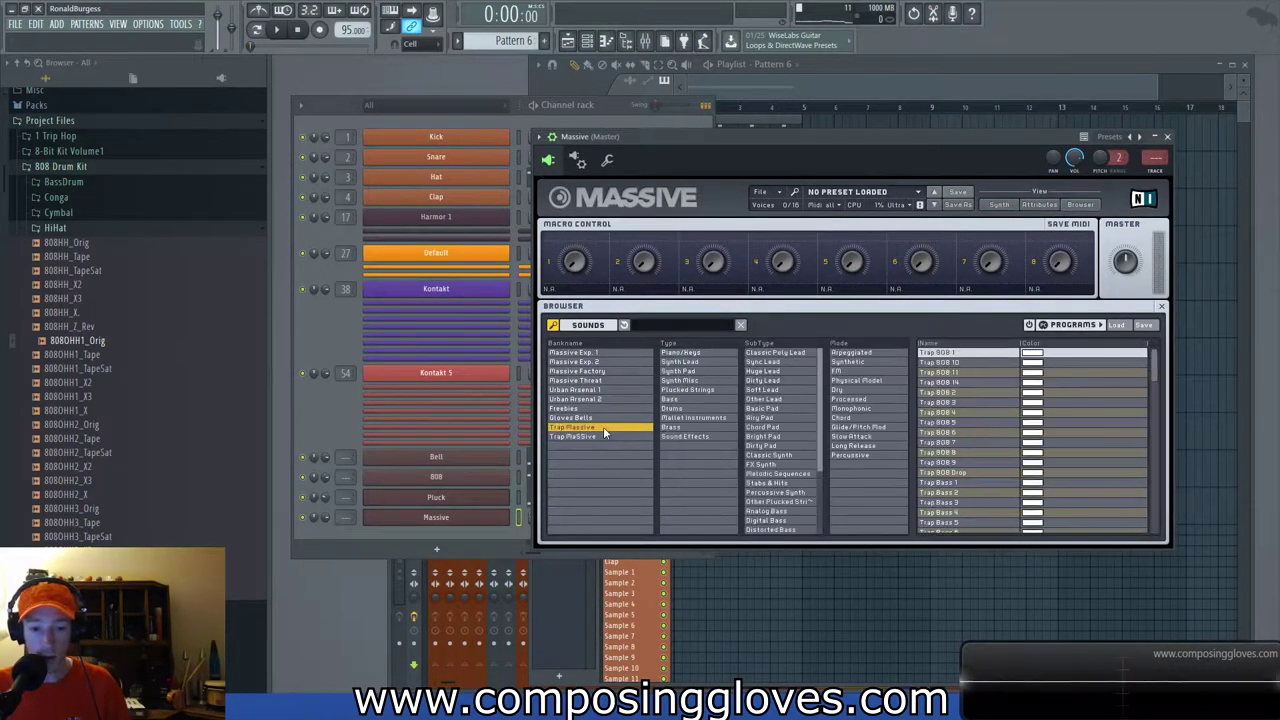
scroll(1137, 470, "down", 5)
left_click(1062, 430)
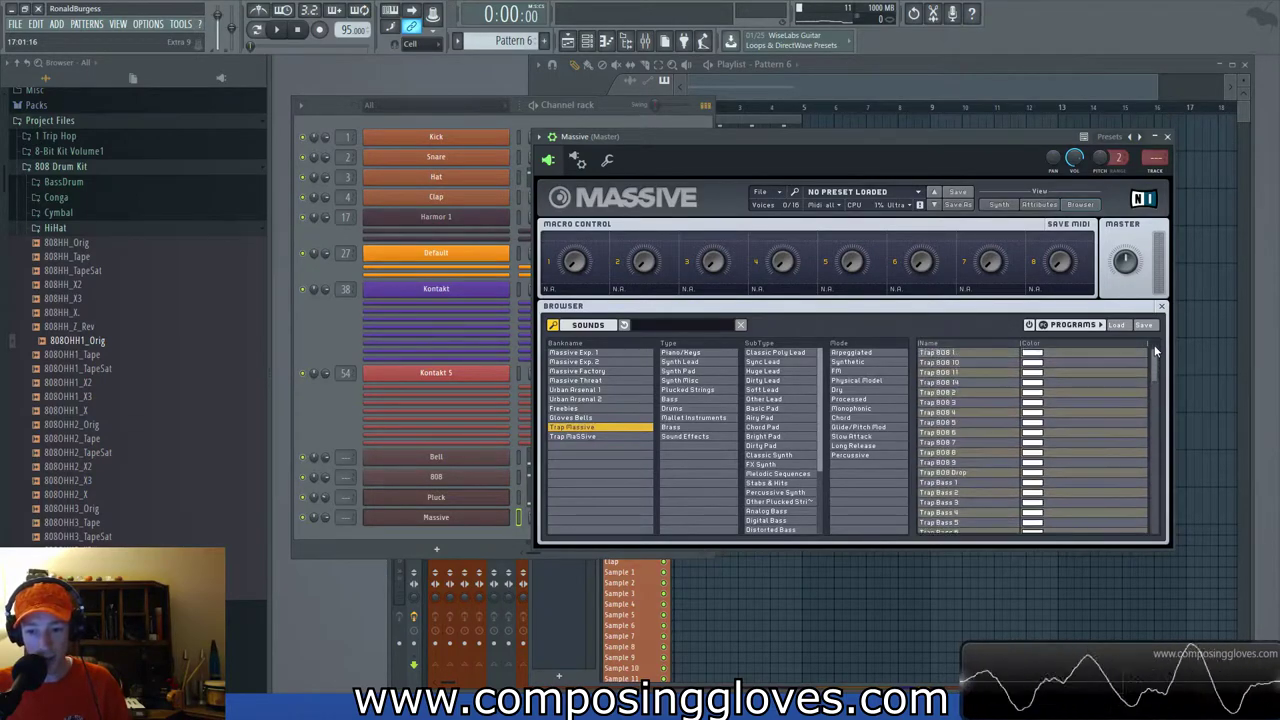
Browse the Trap Massive programs and narrow the list to the Bass type.
scroll(1150, 403, "down", 2)
left_click(1092, 452)
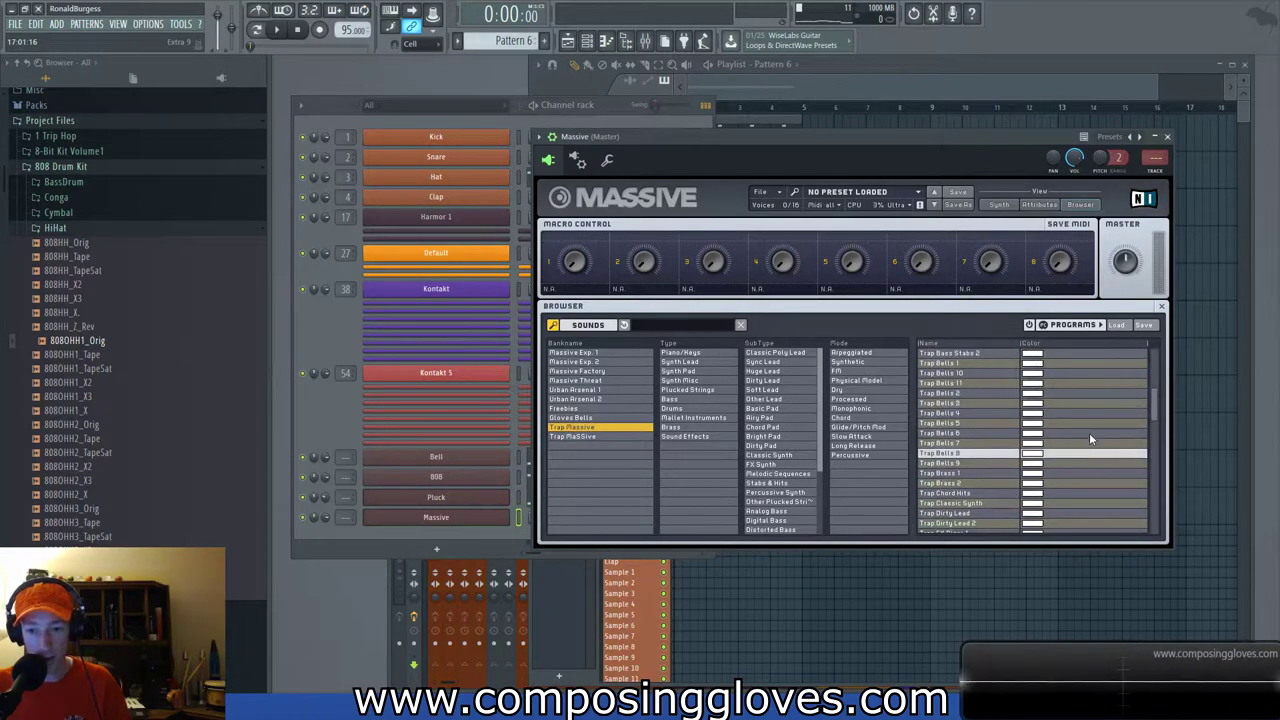
left_click(1077, 404)
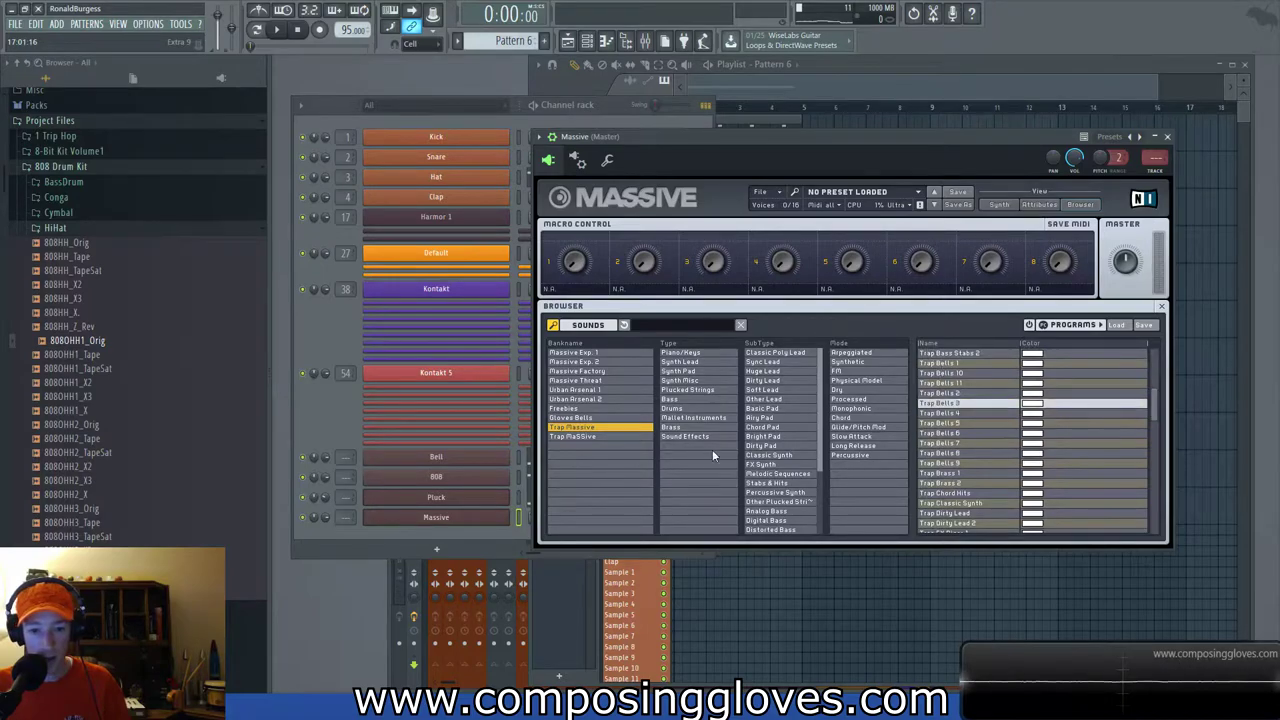
left_click(676, 402)
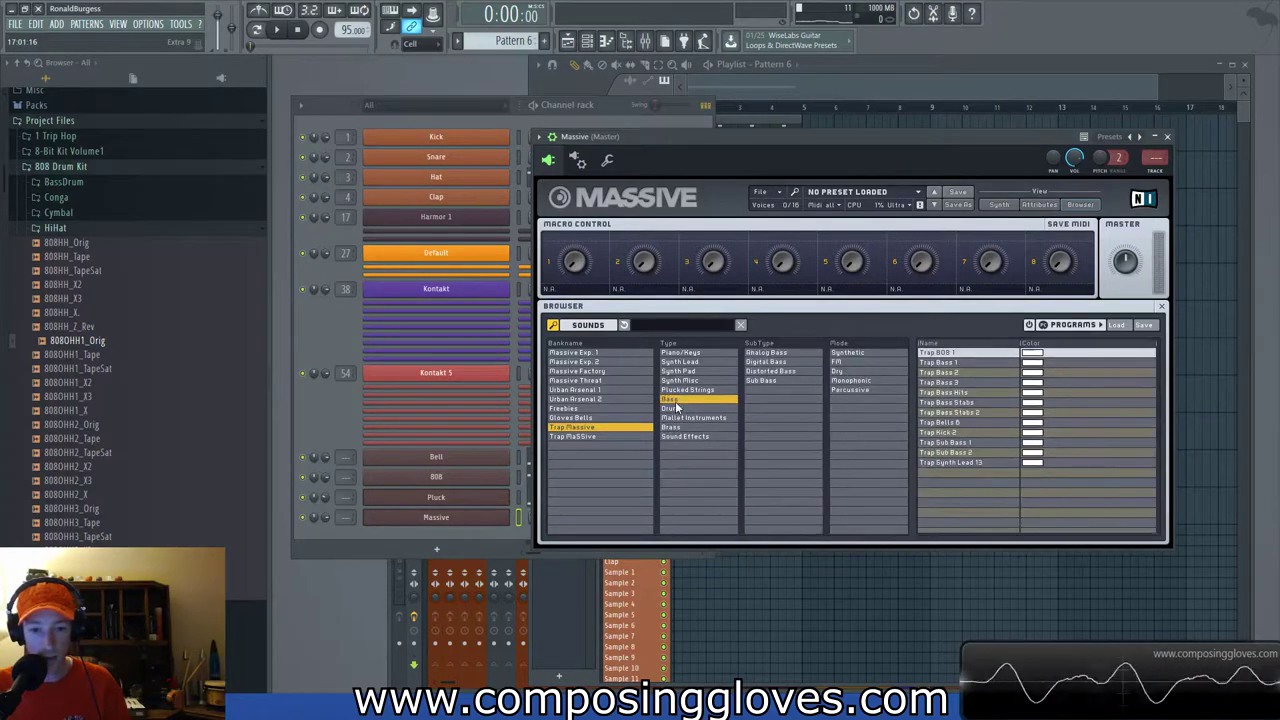
Audition the Trap Bass 2, Trap Bass 3, Trap Bass Hits, Trap Bass Stabs and Trap Bass Stabs 2 presets.
left_click(977, 373)
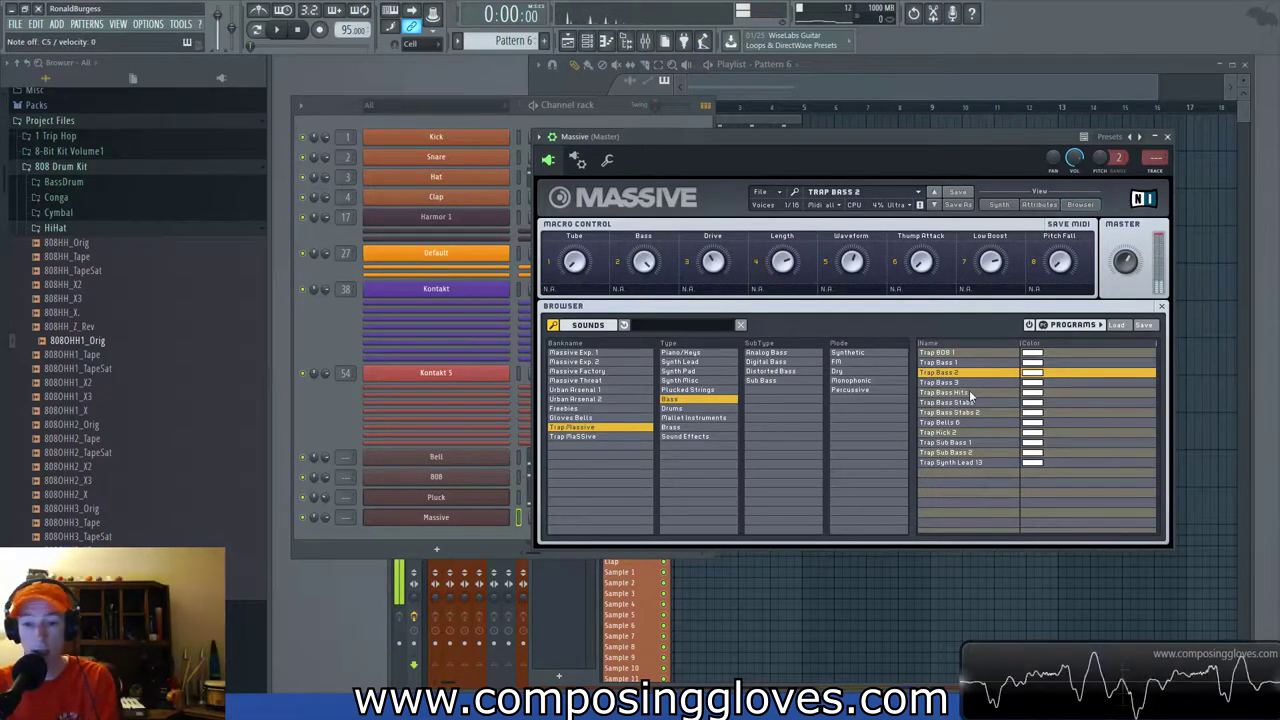
left_click(971, 385)
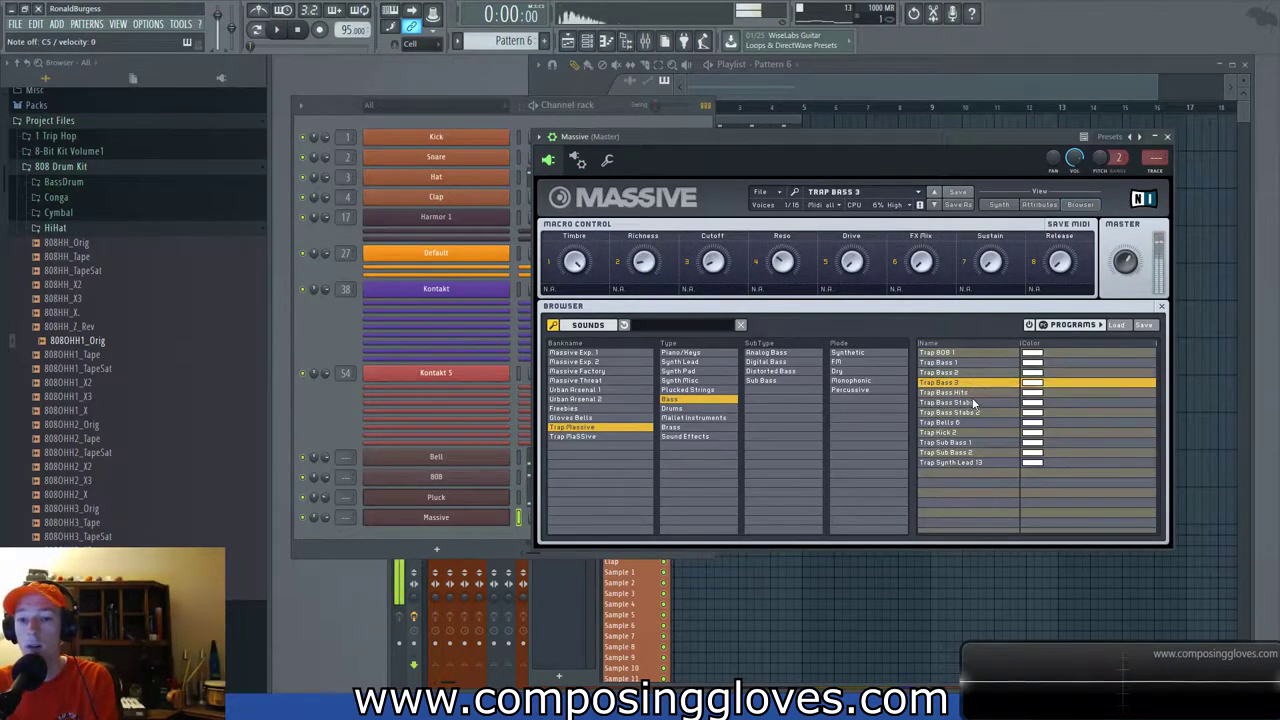
left_click(972, 394)
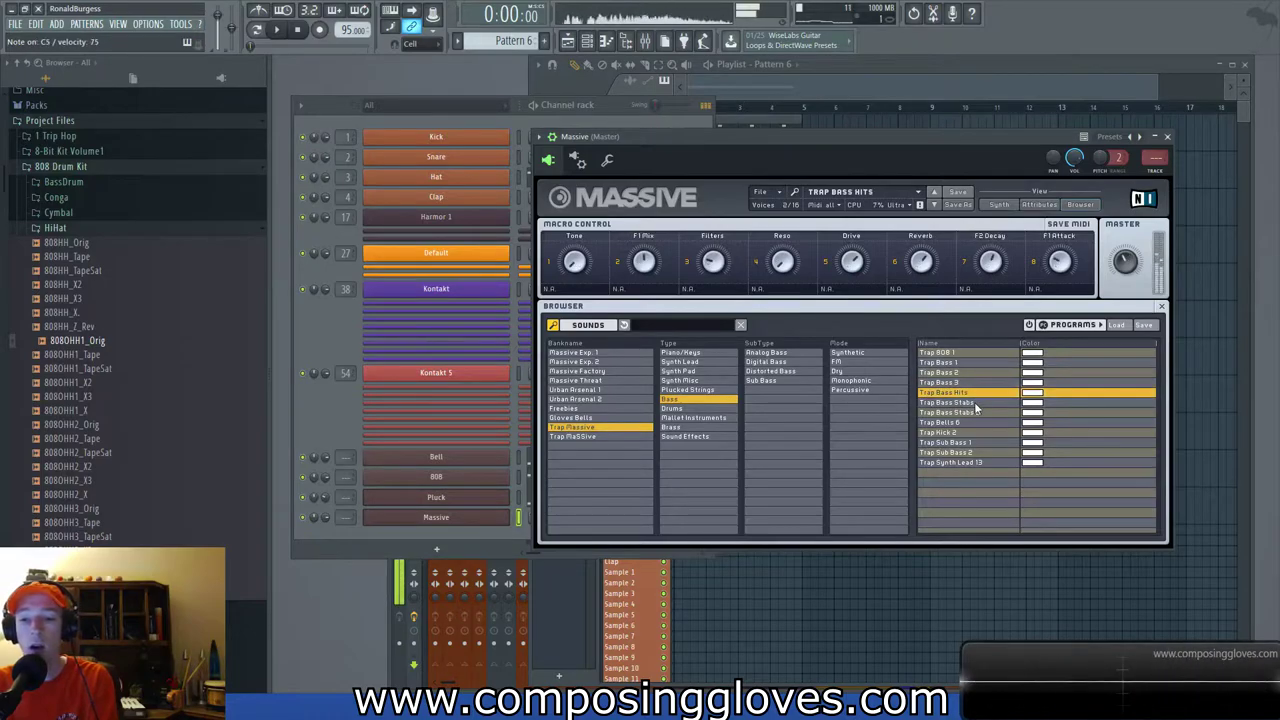
left_click(972, 385)
left_click(973, 396)
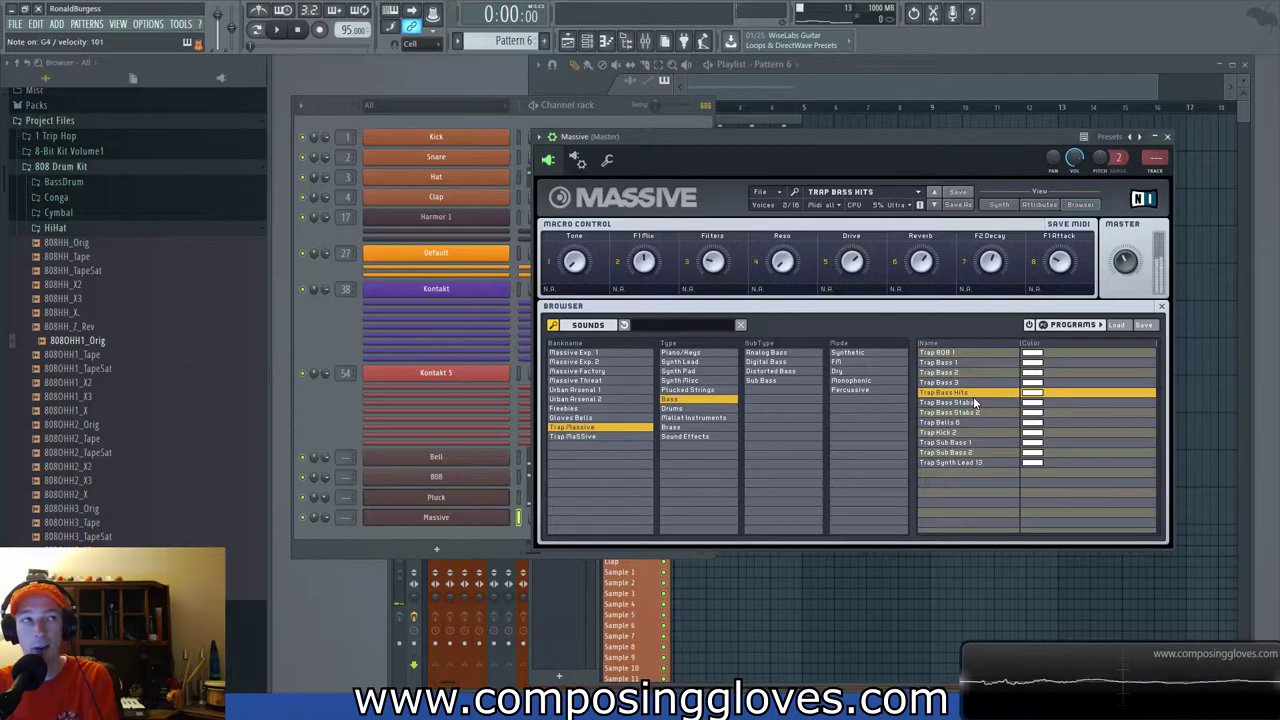
left_click(984, 402)
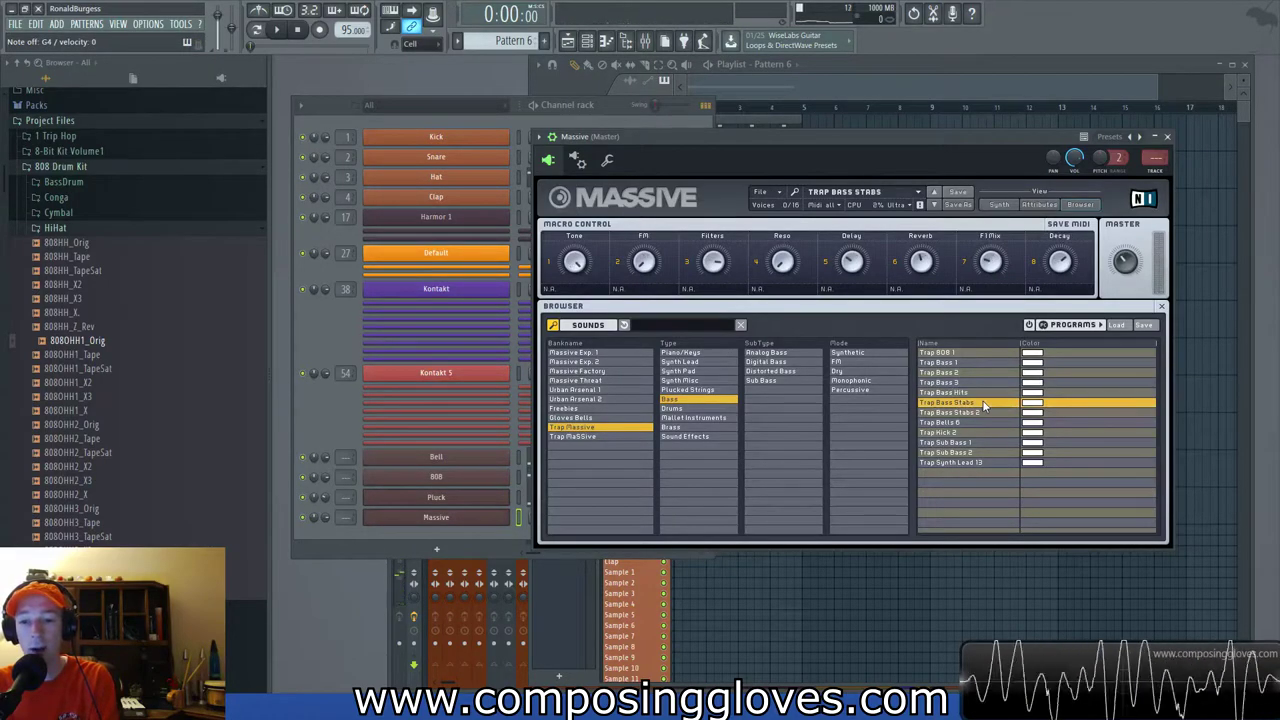
left_click(984, 414)
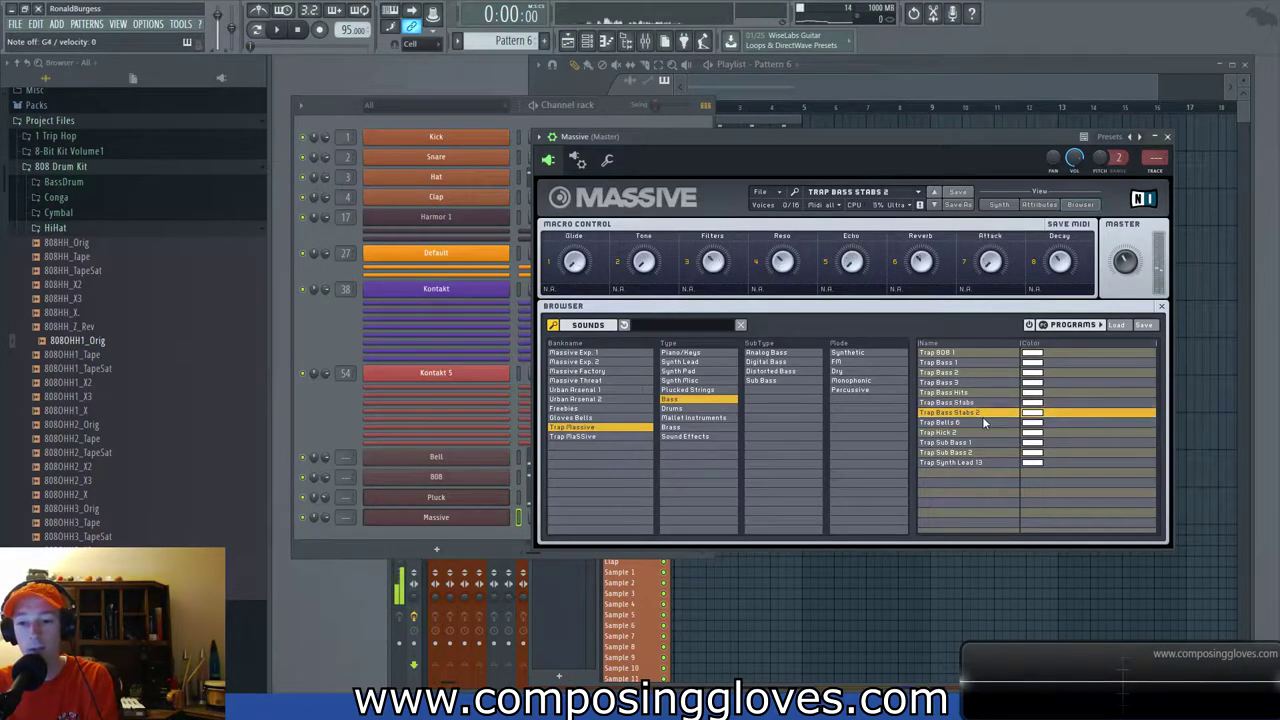
Compare the remaining bass presets, including Trap Kick 2 and Trap Sub Bass 2, and load Trap Sub Bass 1.
left_click(983, 421)
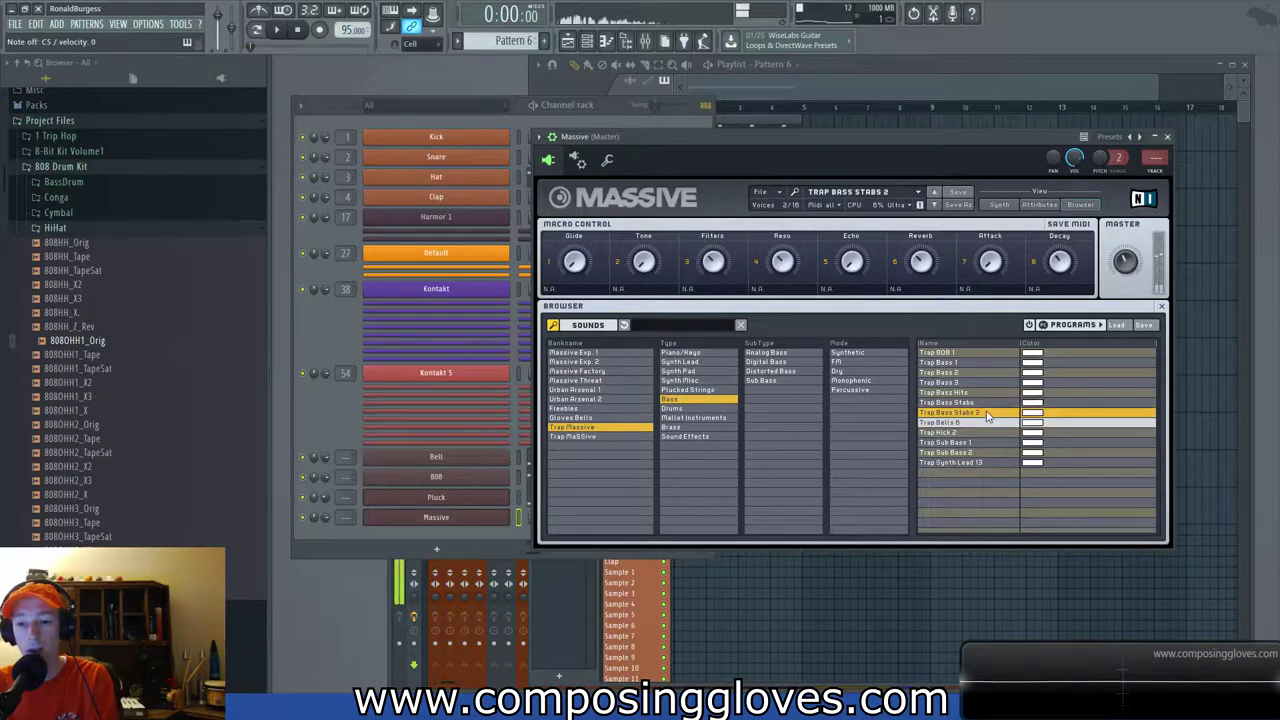
left_click(985, 432)
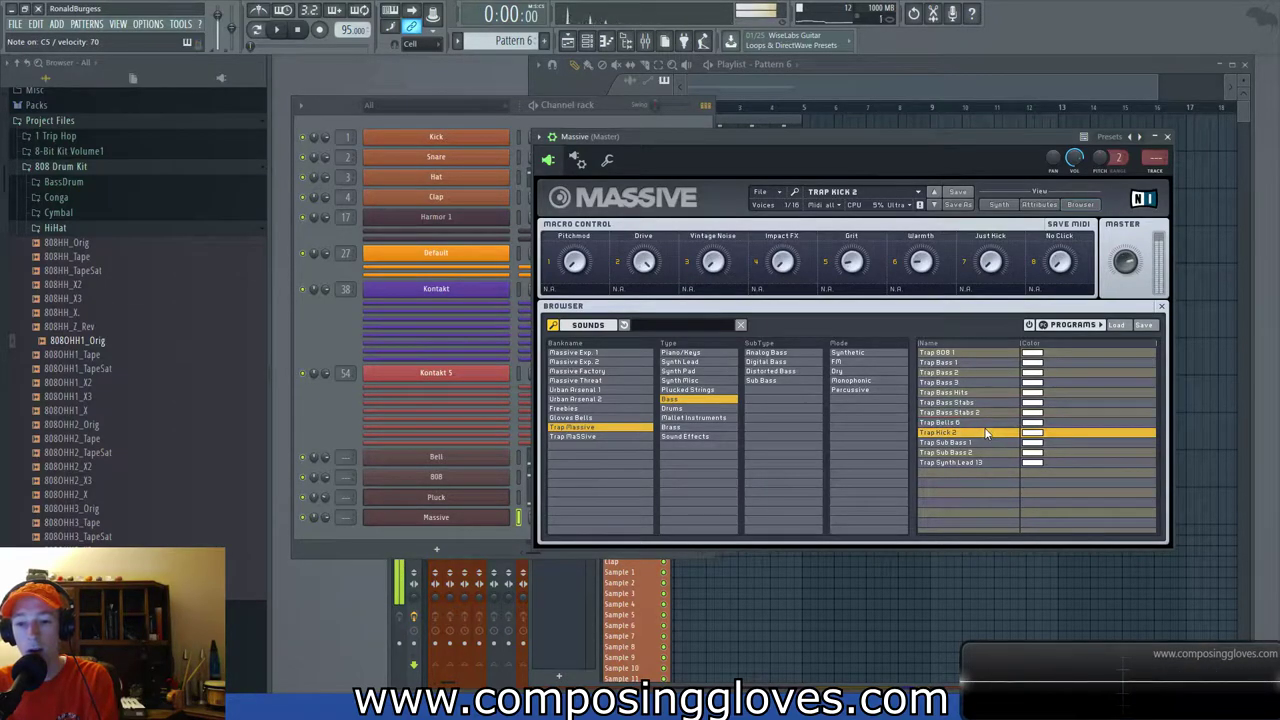
left_click(986, 412)
left_click(985, 435)
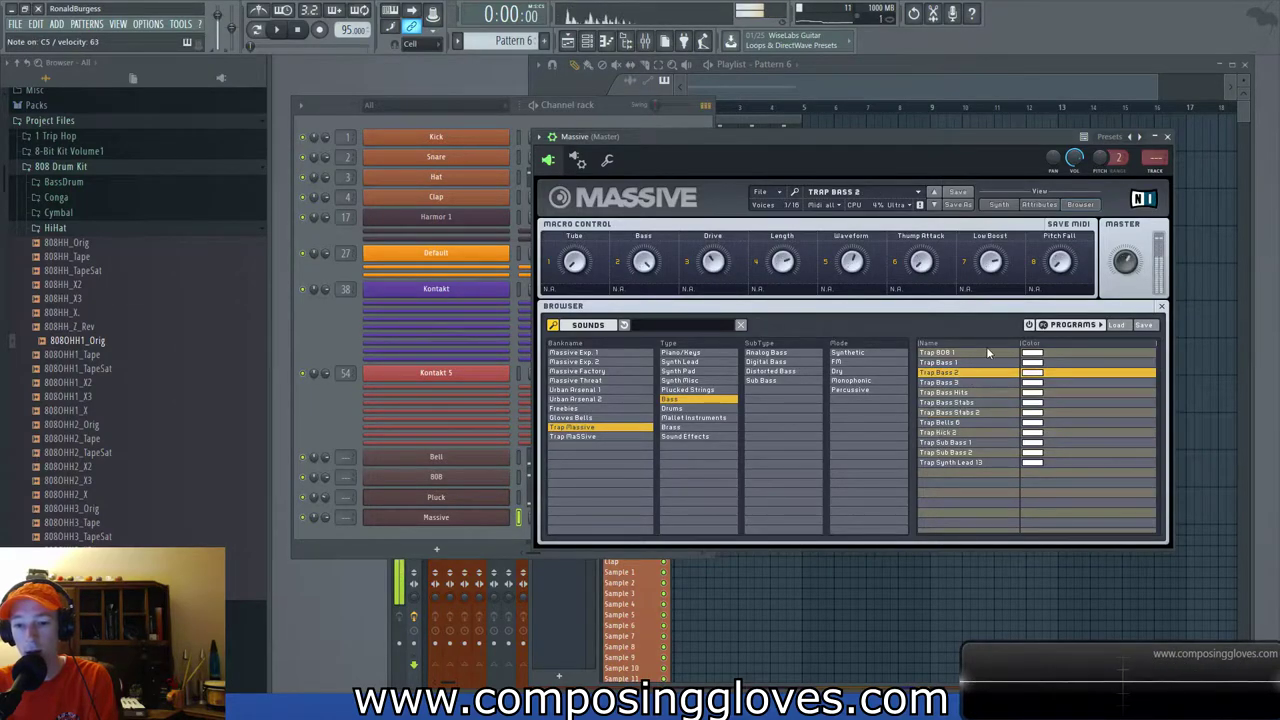
left_click(987, 352)
left_click(968, 452)
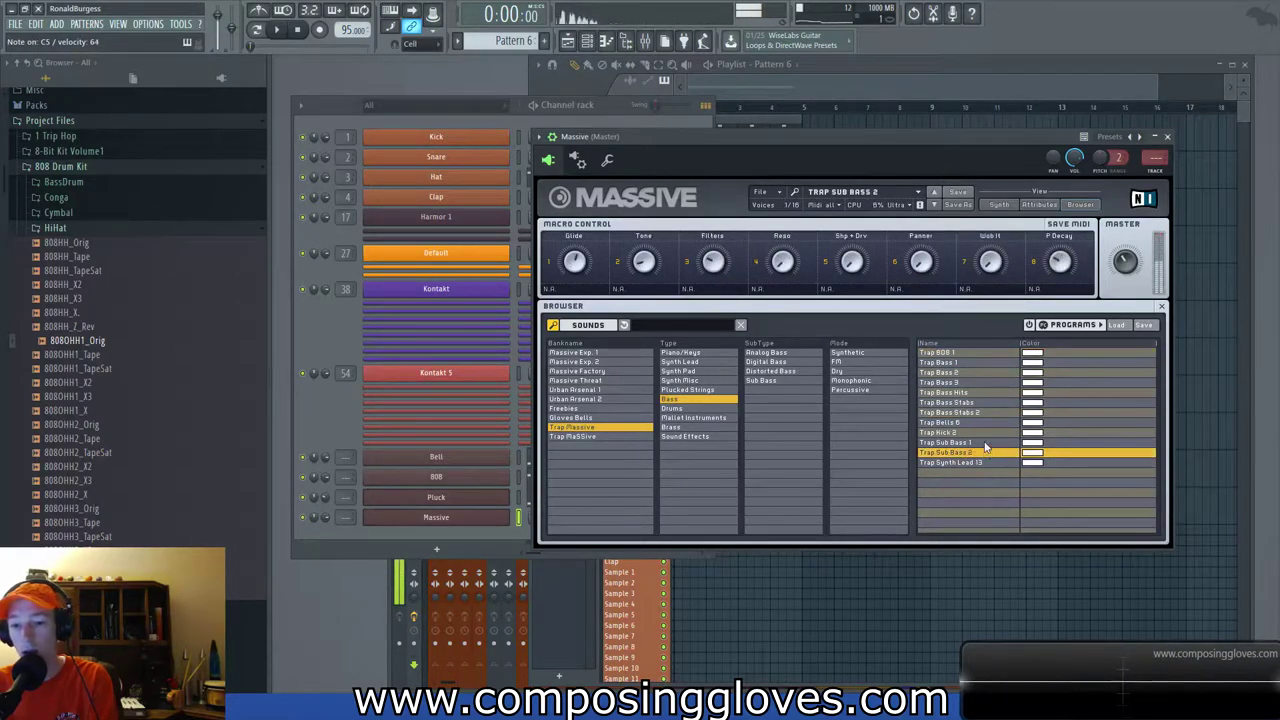
left_click(985, 443)
left_click(985, 446)
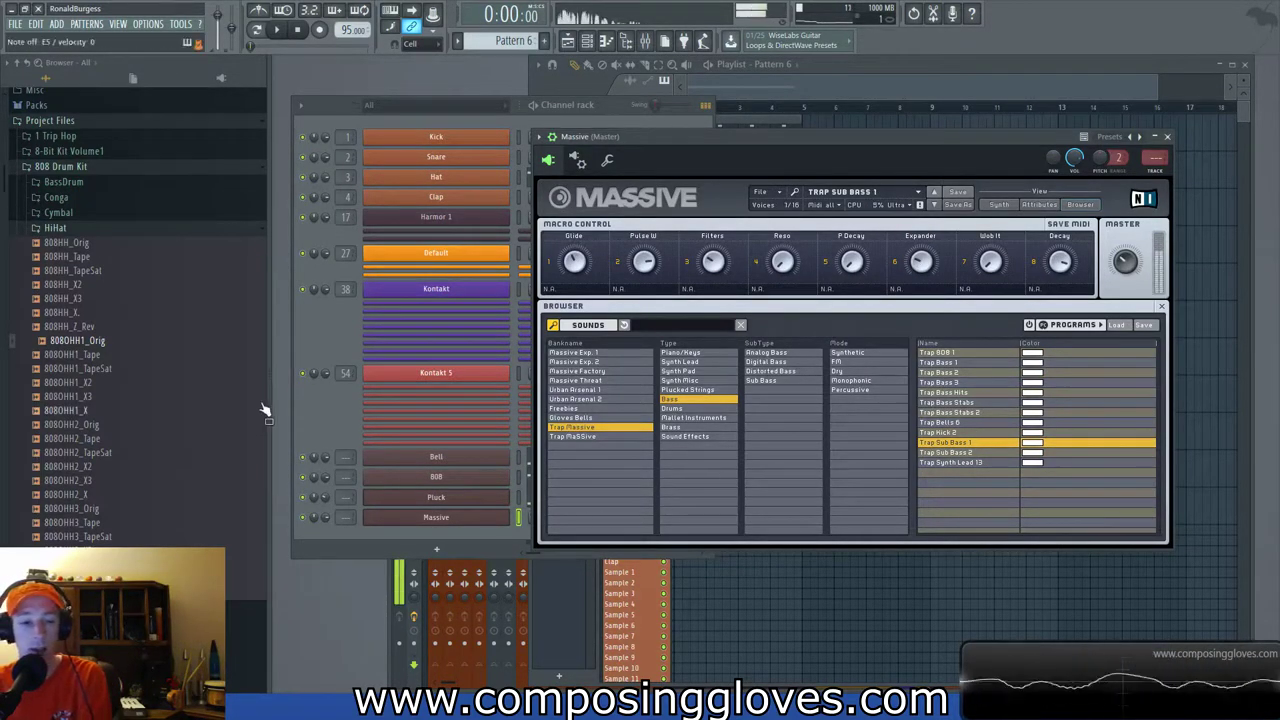
Open the Massive channel's piano roll, test its pitches and draw a three-beat C5 note at the start of bar 1.
left_click(346, 434)
right_click(500, 517)
left_click(540, 526)
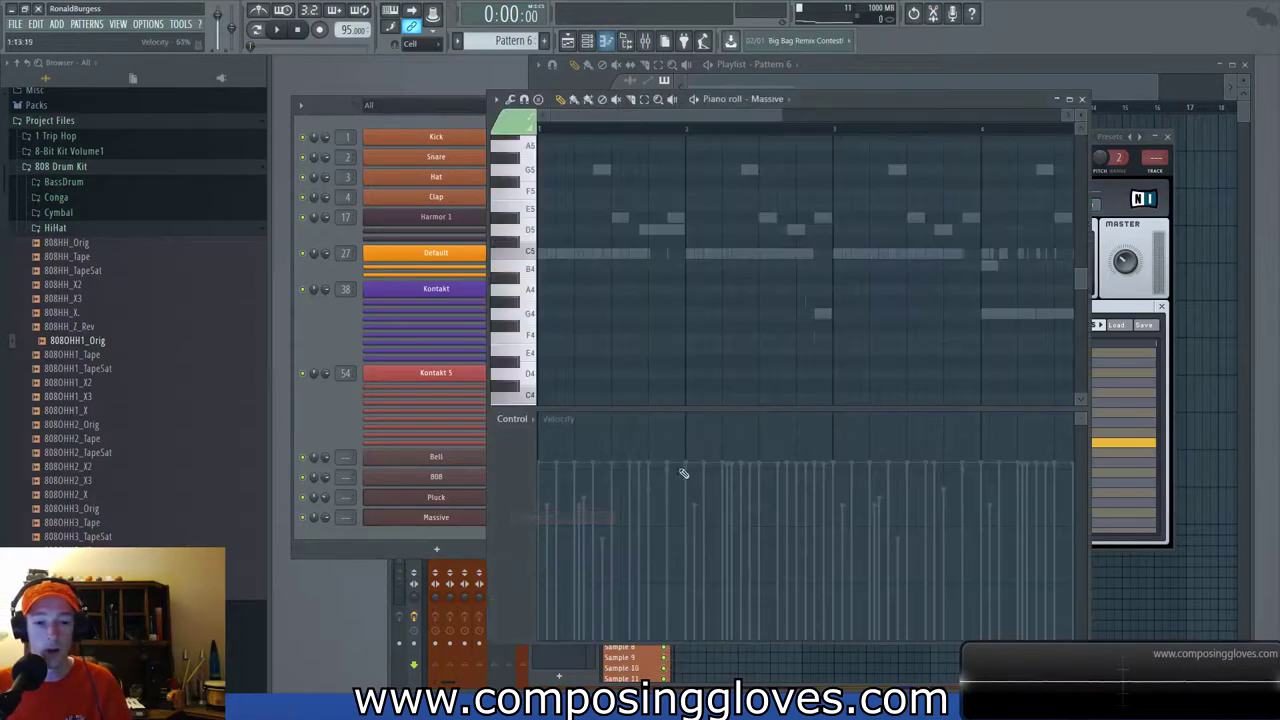
scroll(601, 300, "up", 3)
scroll(1043, 303, "down", 5)
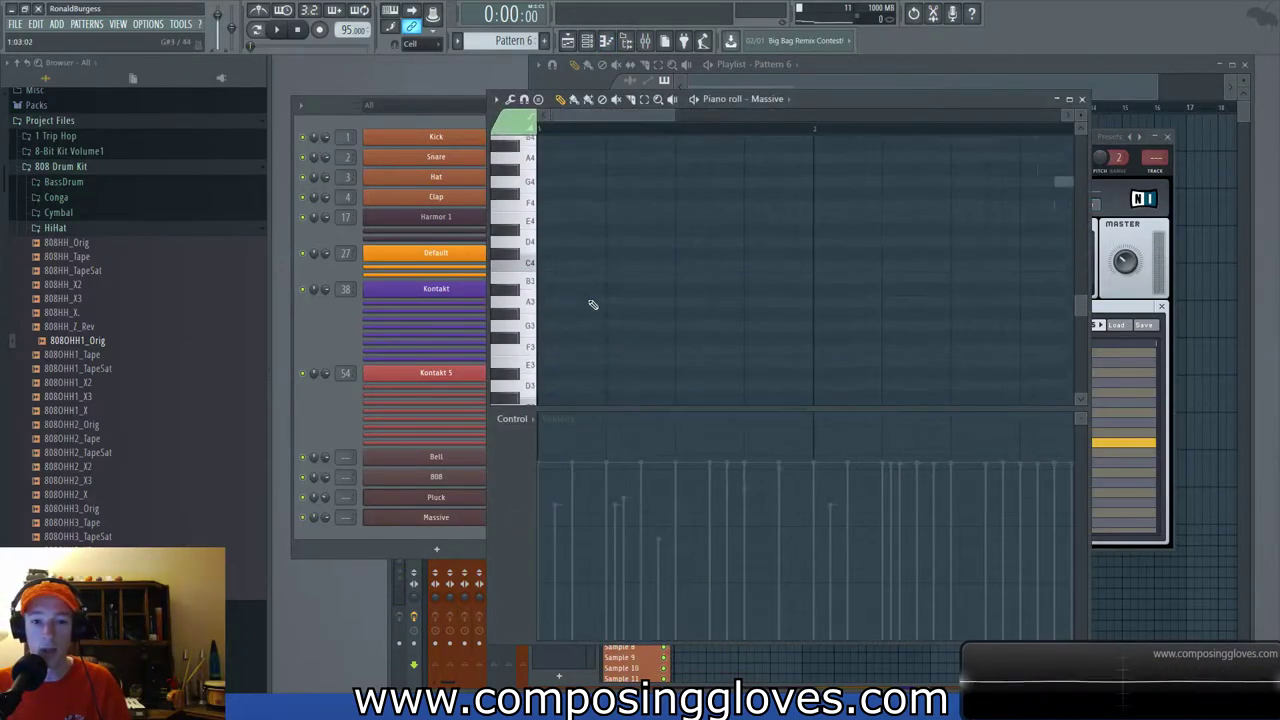
left_click(519, 254)
scroll(580, 258, "up", 5)
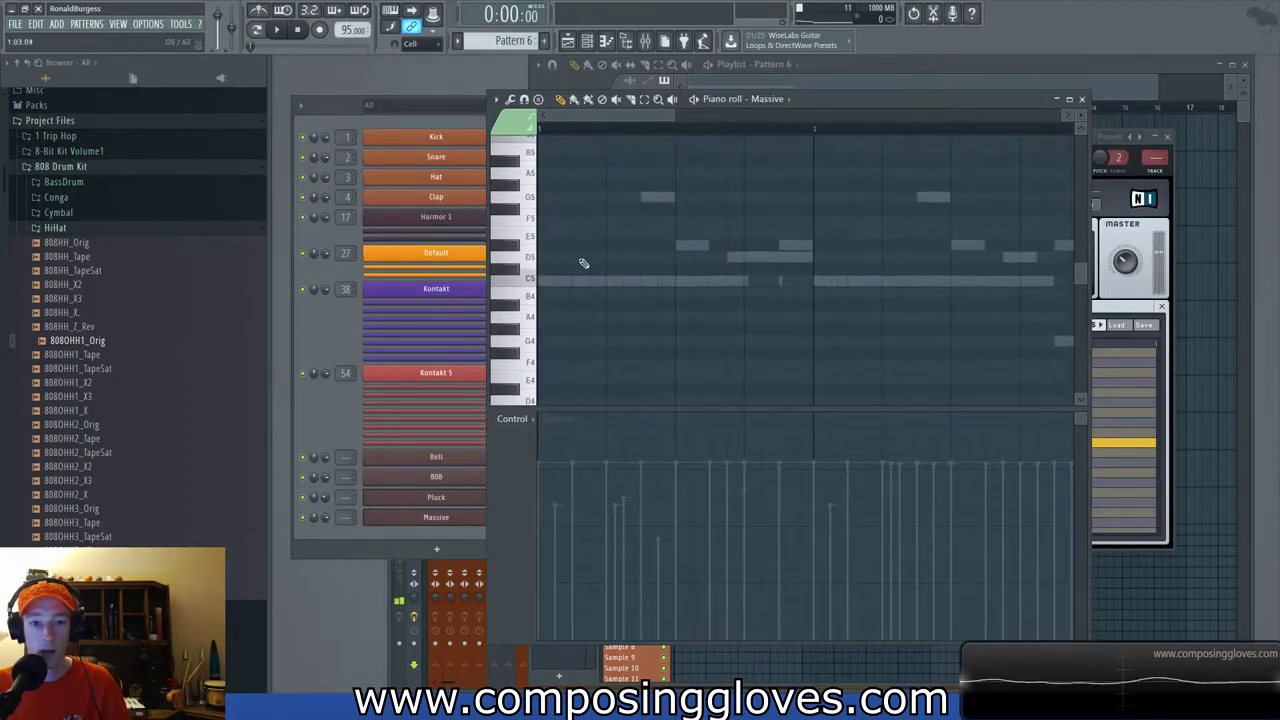
left_click(517, 400)
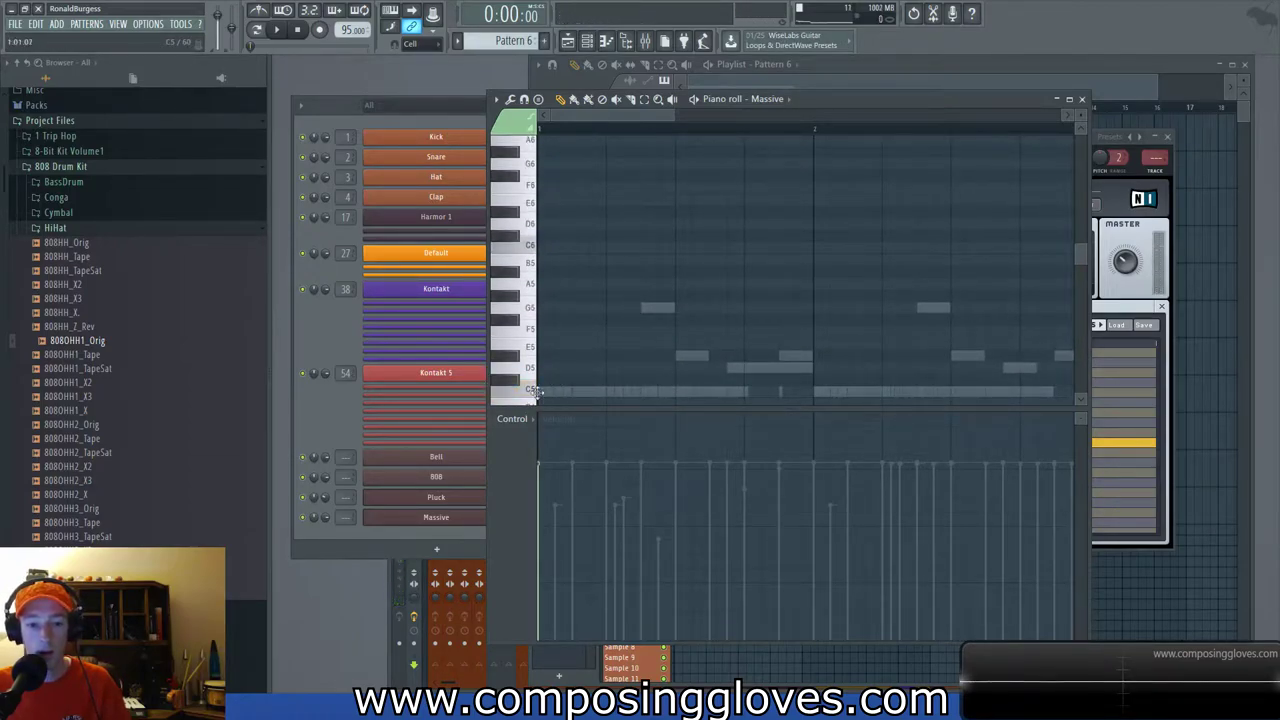
left_click_drag(540, 393, 751, 410)
Play back the first bass note and place matching three-beat C5 notes at the start of bars 2 and 3.
scroll(651, 294, "up", 2)
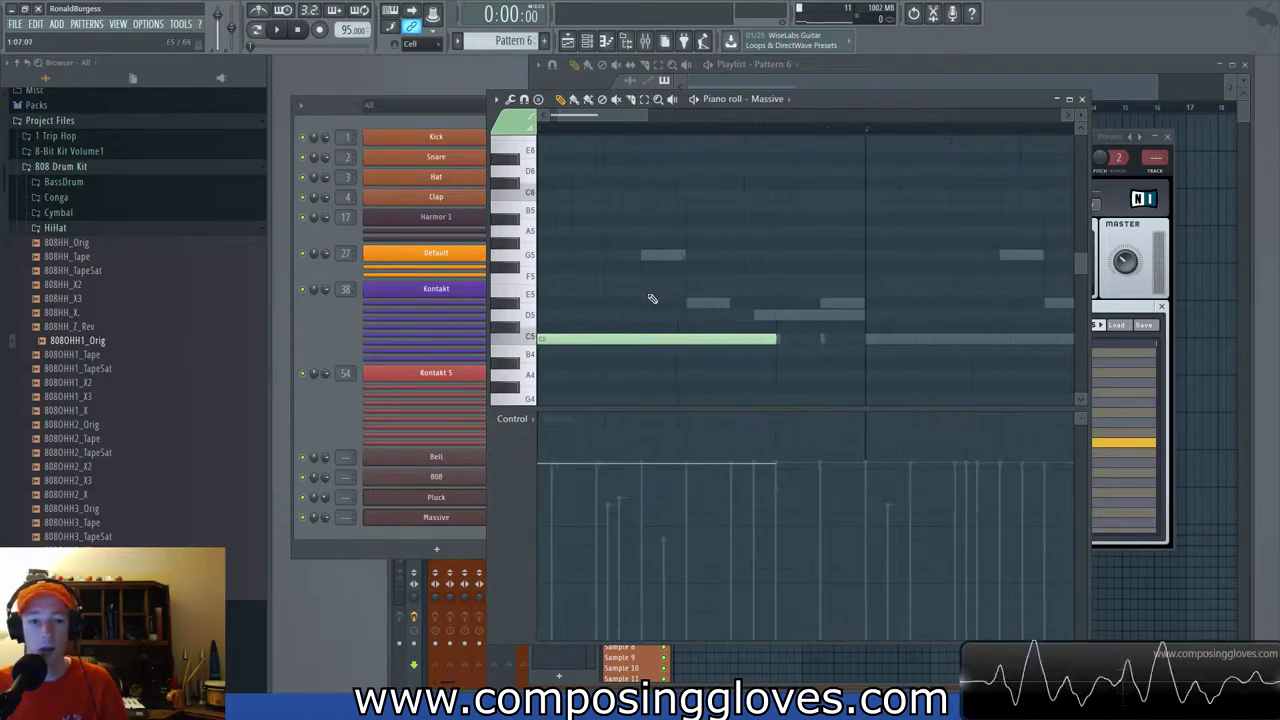
scroll(914, 277, "down", 1)
scroll(560, 137, "down", 3)
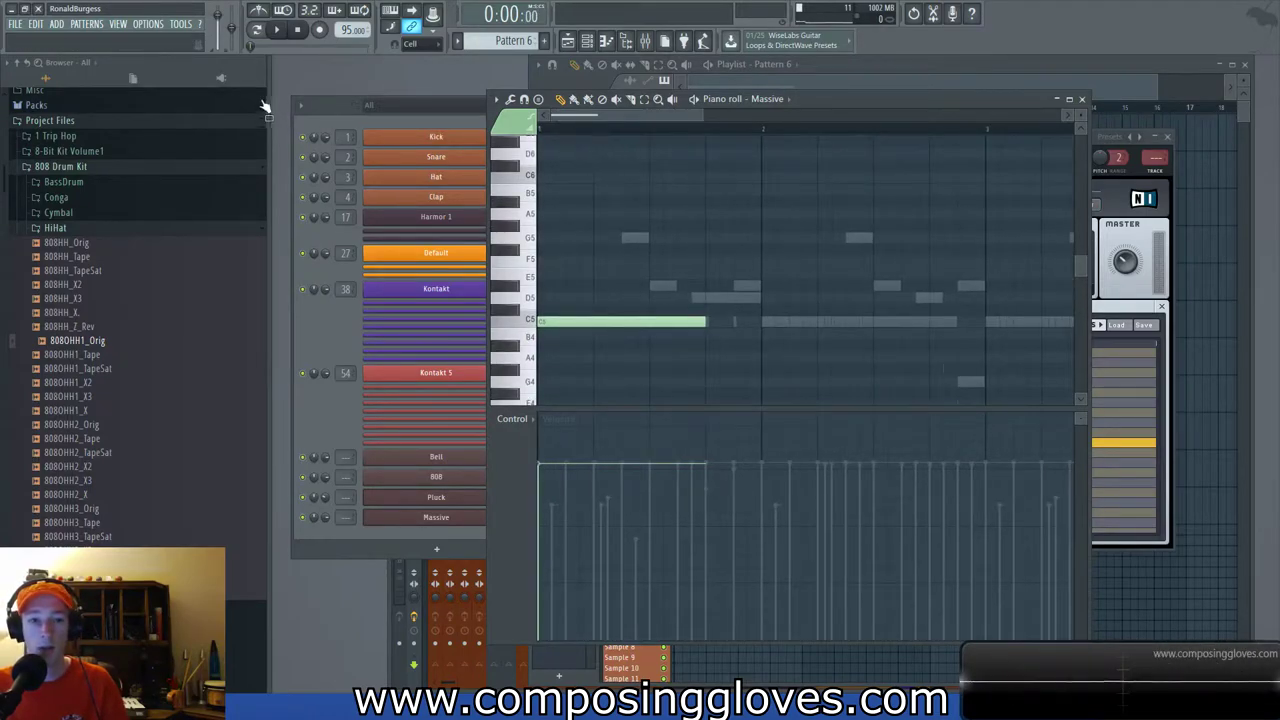
key("space")
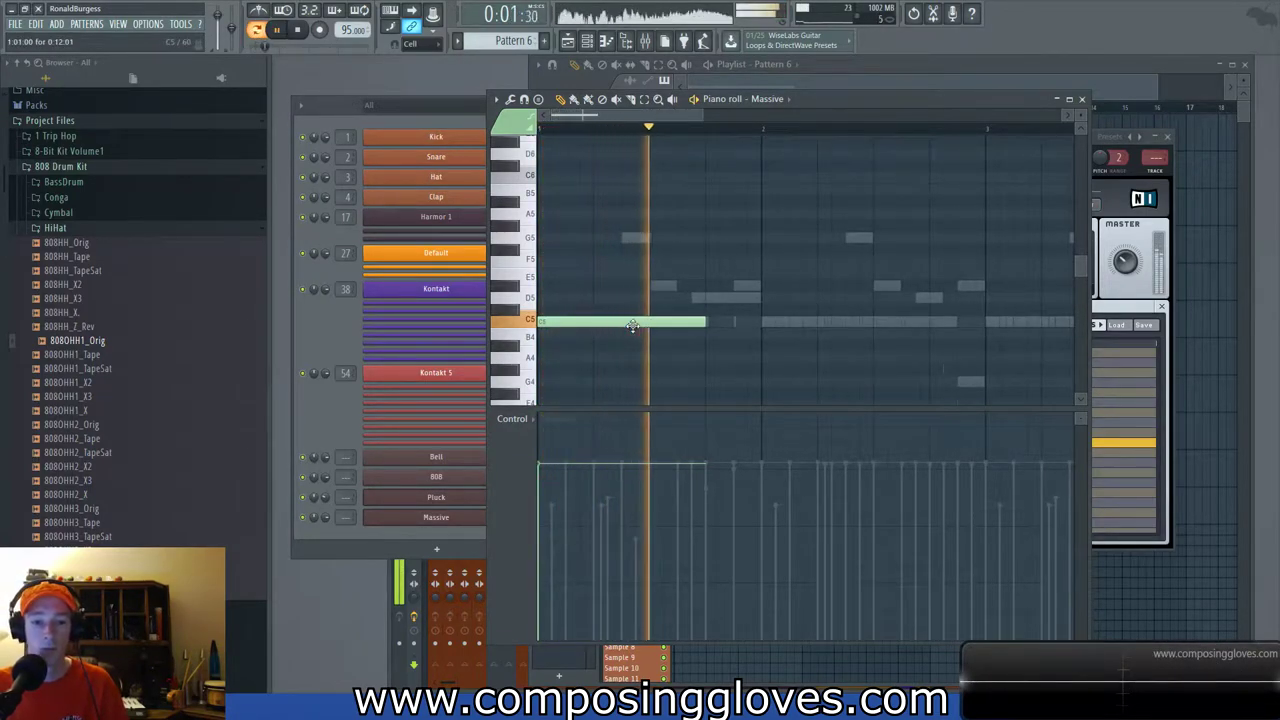
key("space")
left_click(773, 322)
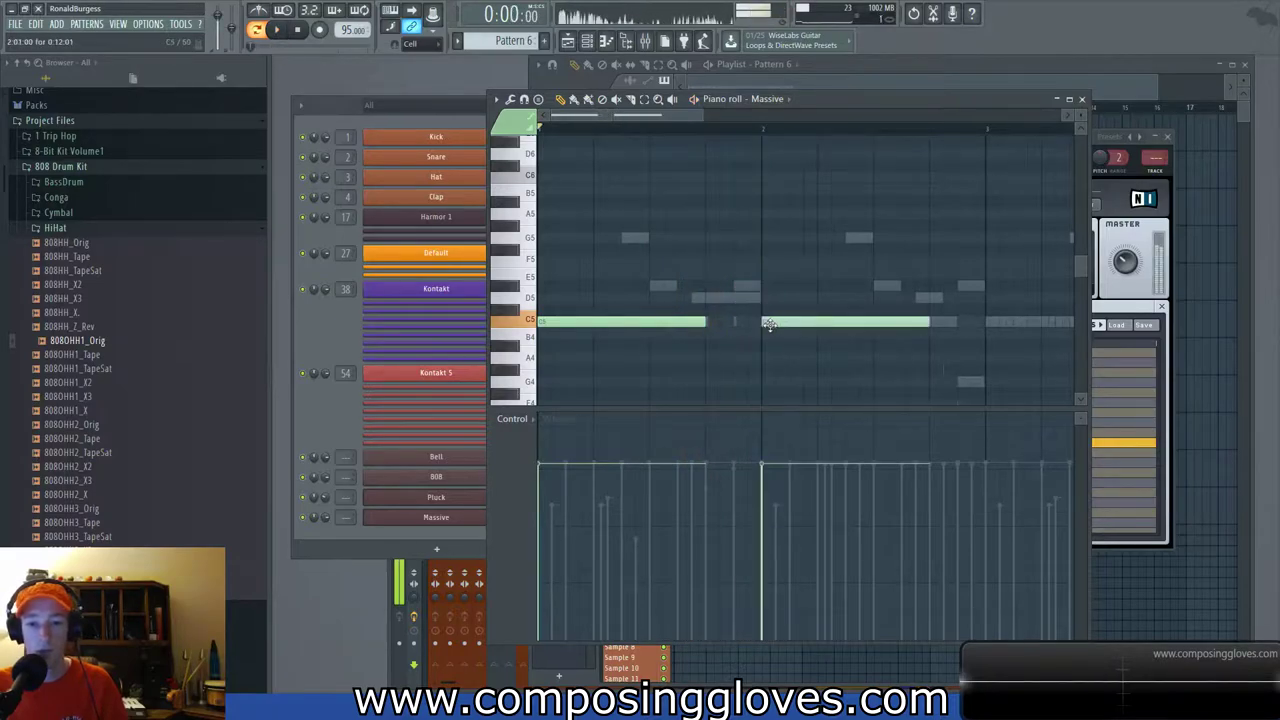
scroll(740, 324, "down", 2, "ctrl")
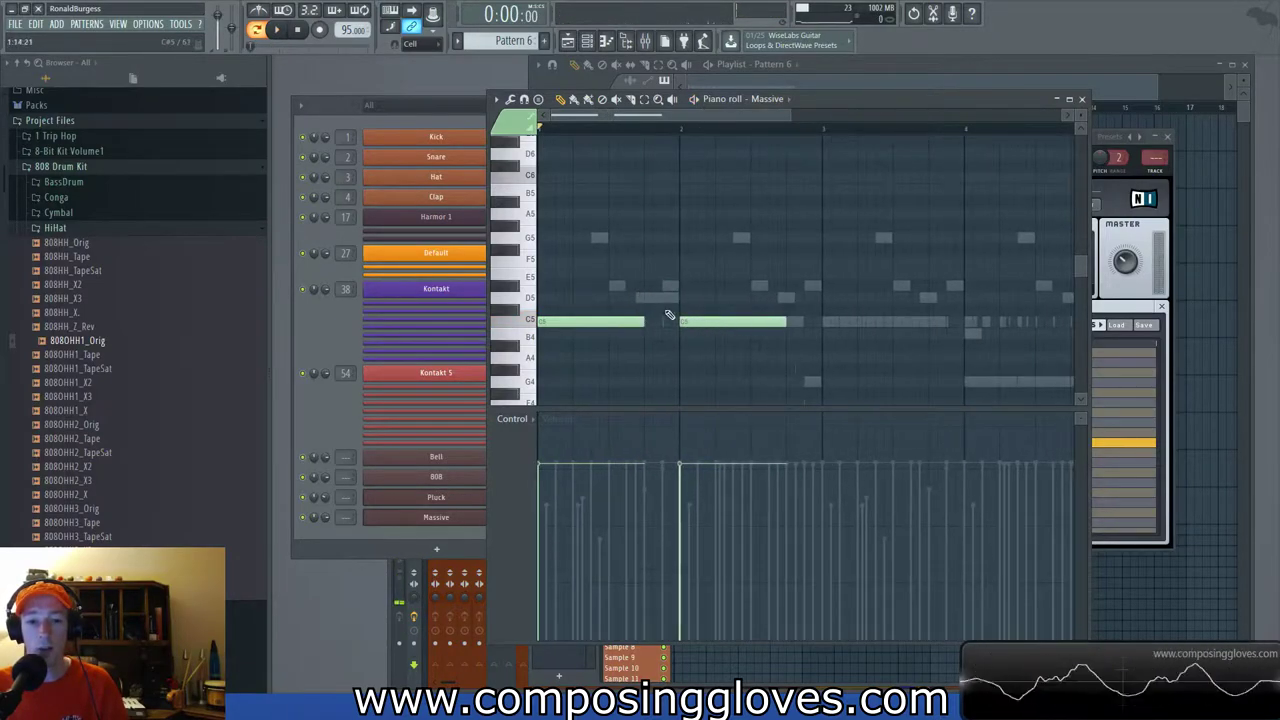
left_click(829, 322)
Add a three-beat G4 note at the start of bar 4, raise it an octave to G5 and play the pattern.
key("space")
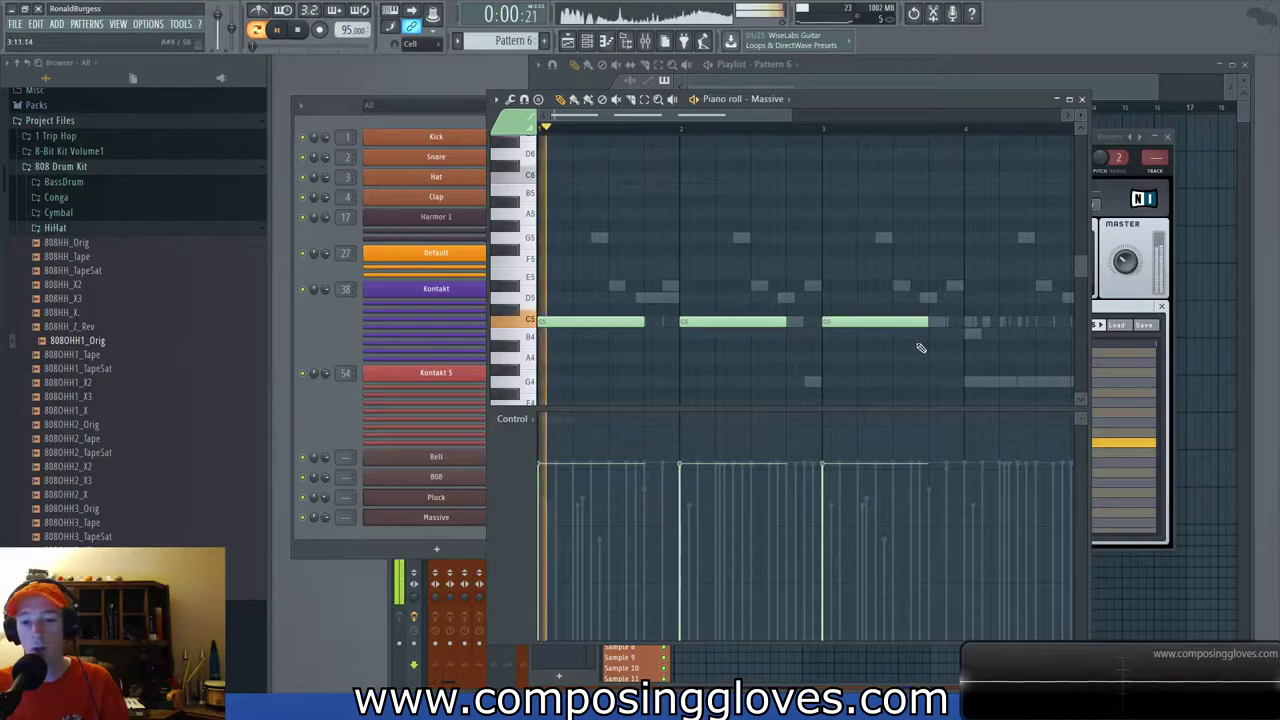
left_click(1126, 263)
left_click(782, 125)
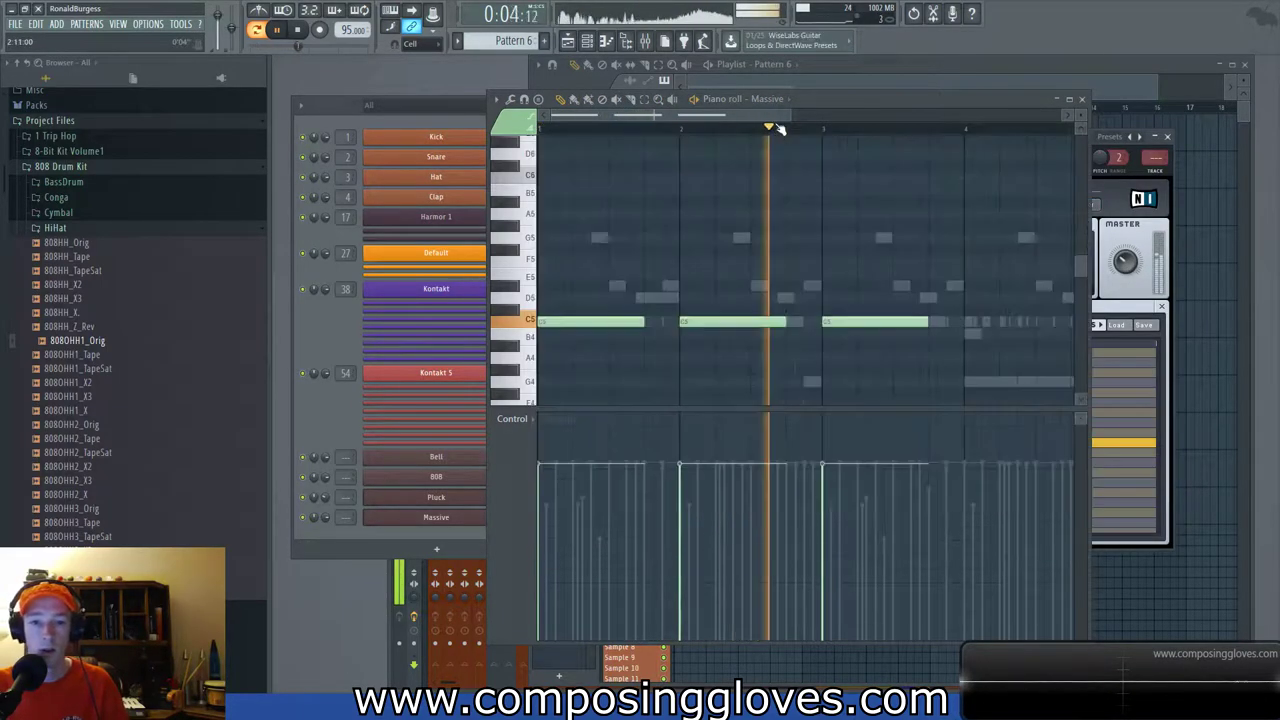
left_click_drag(988, 337, 872, 322)
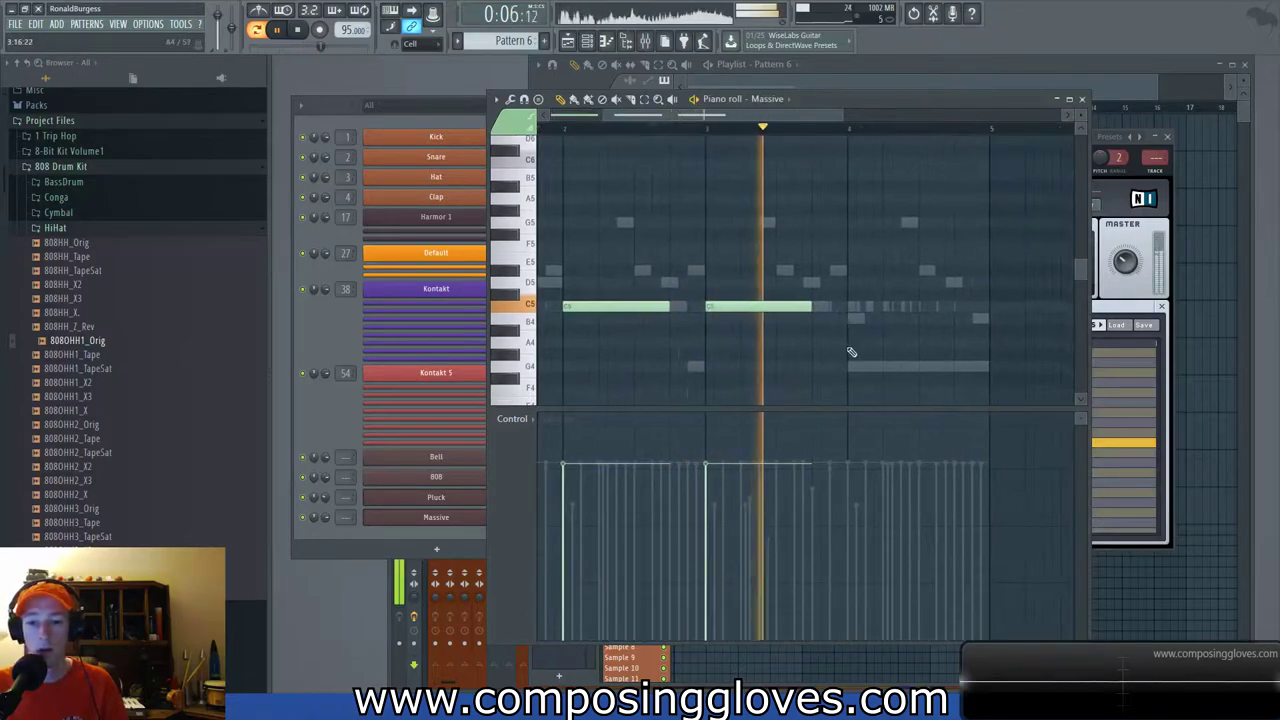
left_click(857, 370)
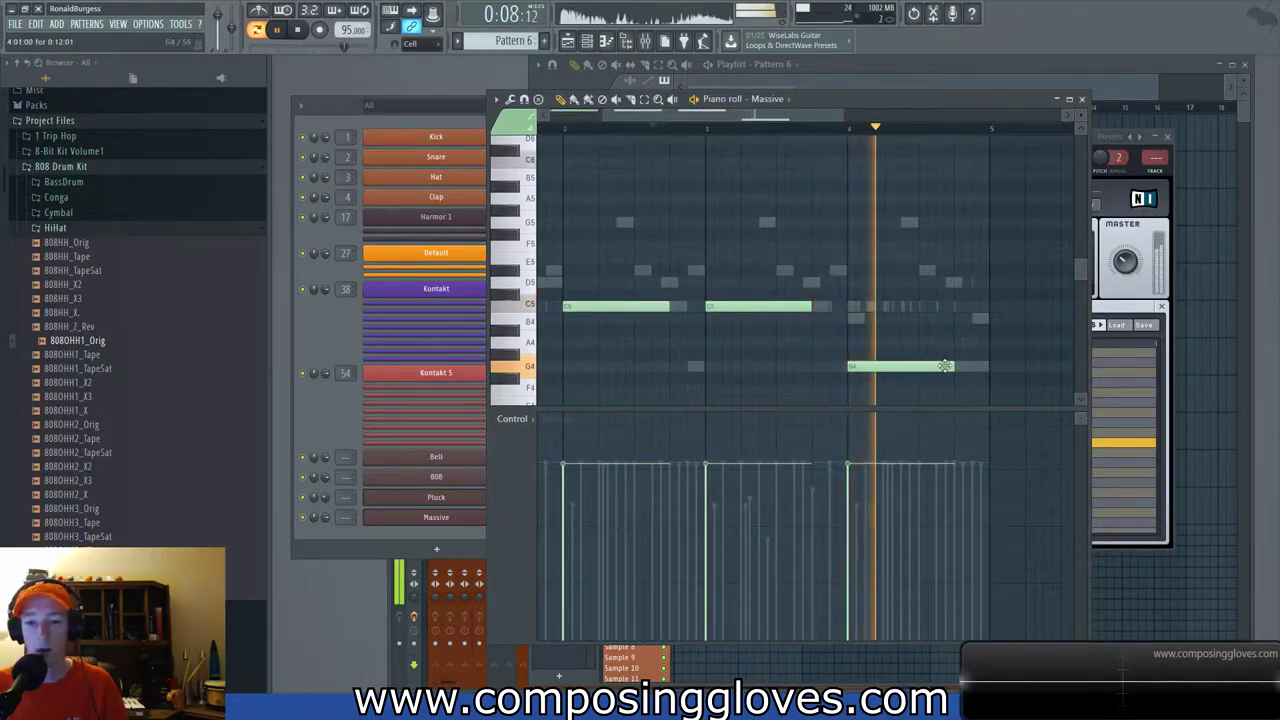
left_click(900, 368, "ctrl")
key("ctrl+Up")
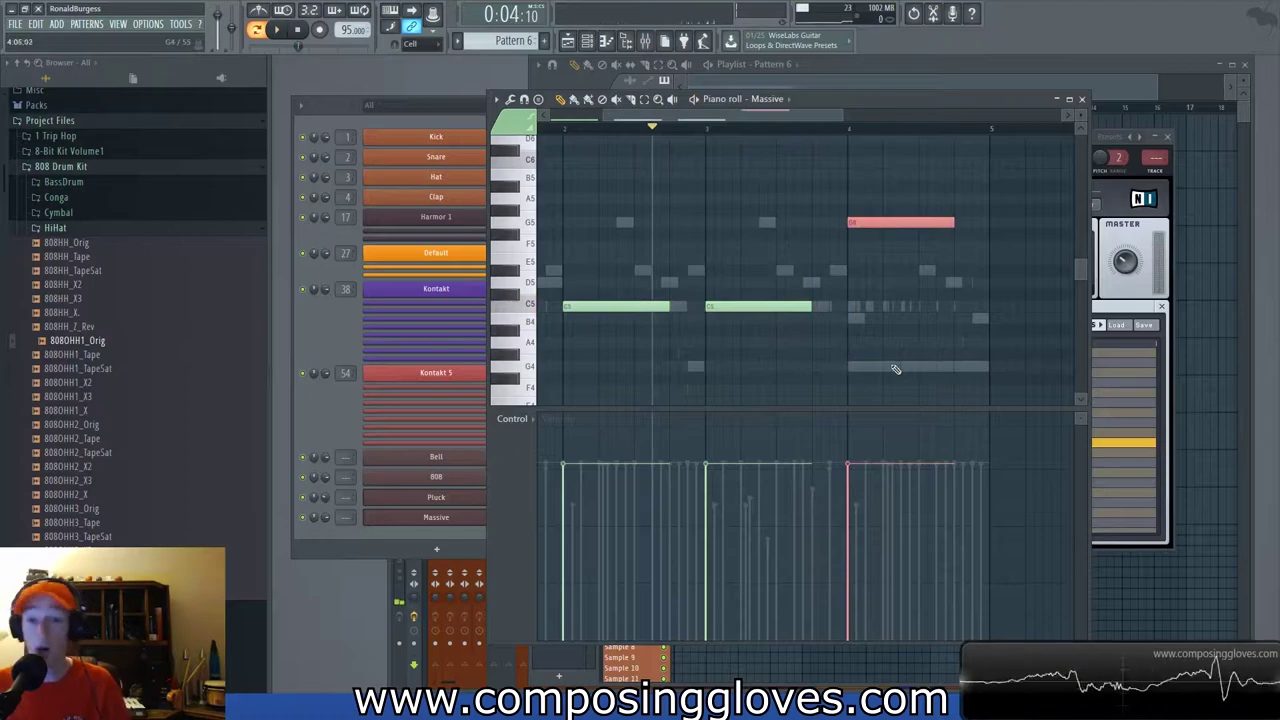
key("space")
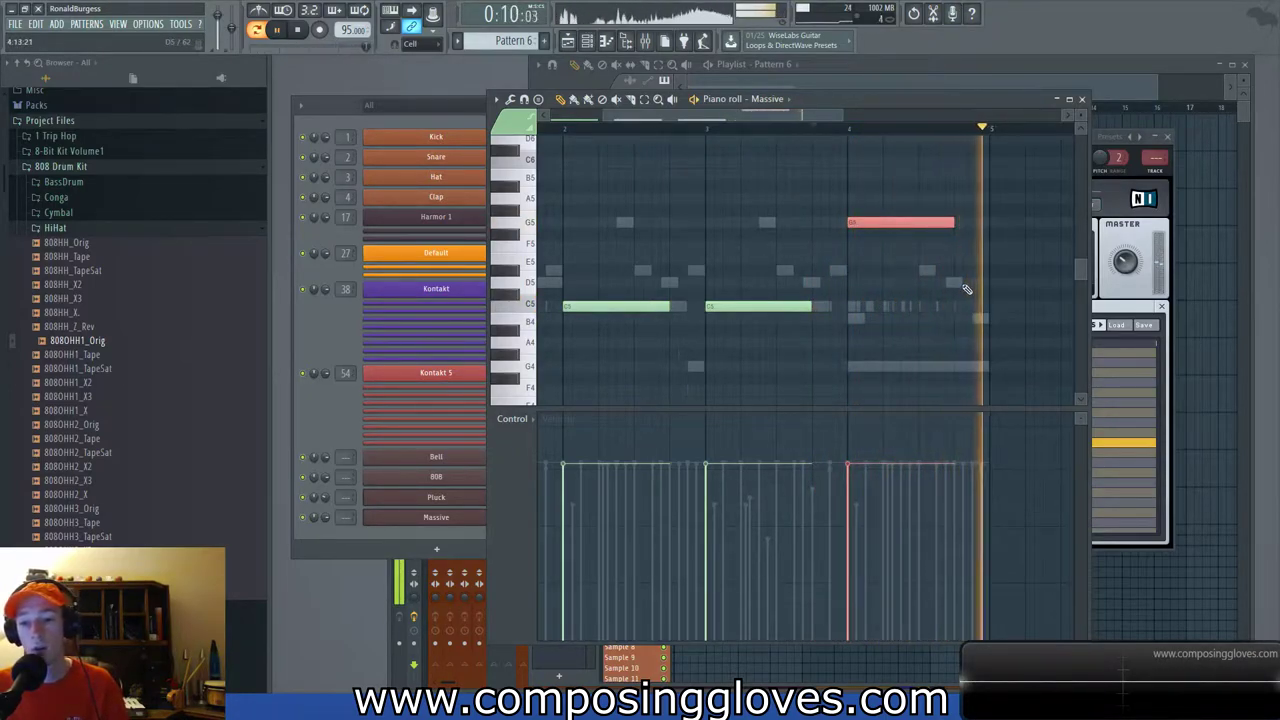
Rename the Massive channel as Bass Layer 1.
left_click(410, 533)
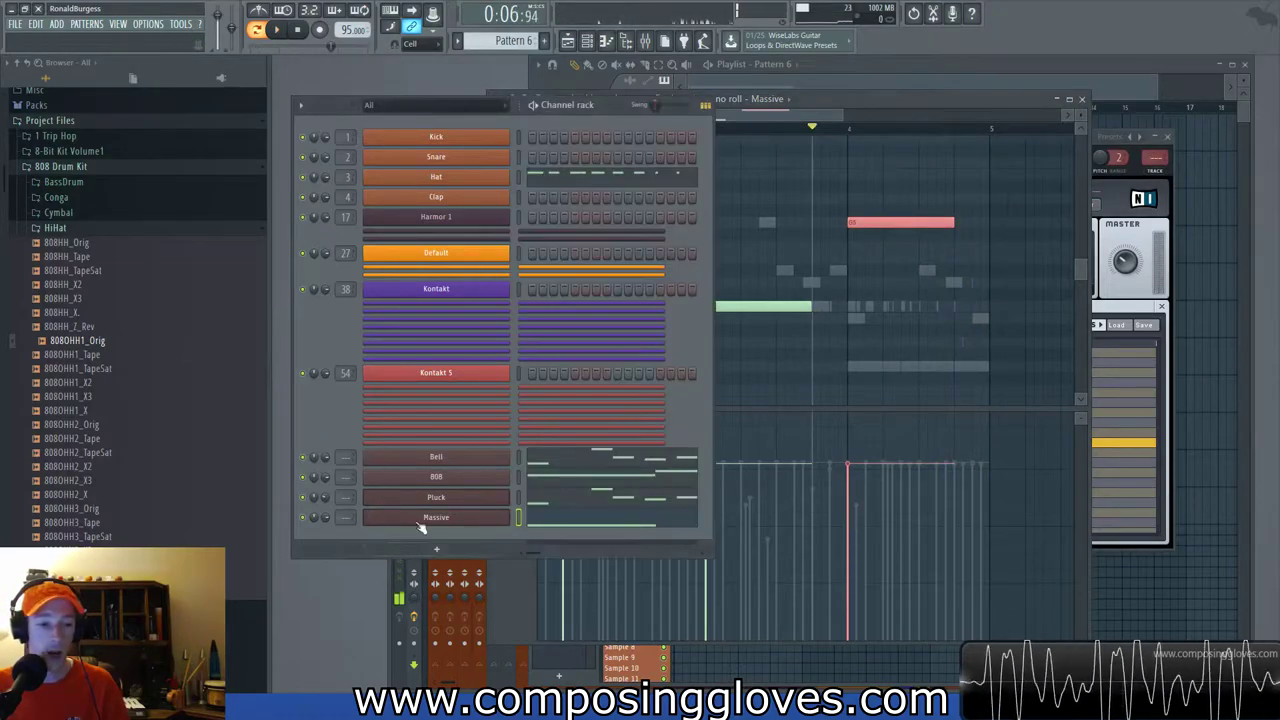
left_click(472, 520, "shift")
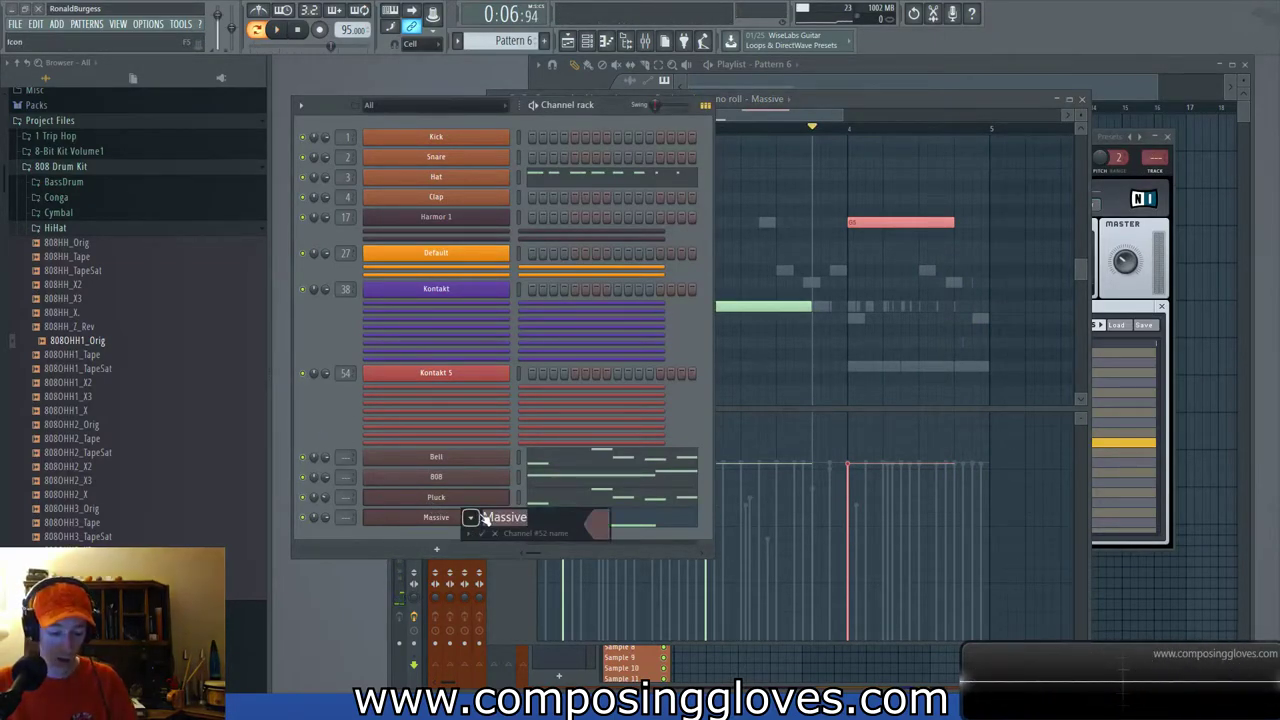
type("Bass Layer")
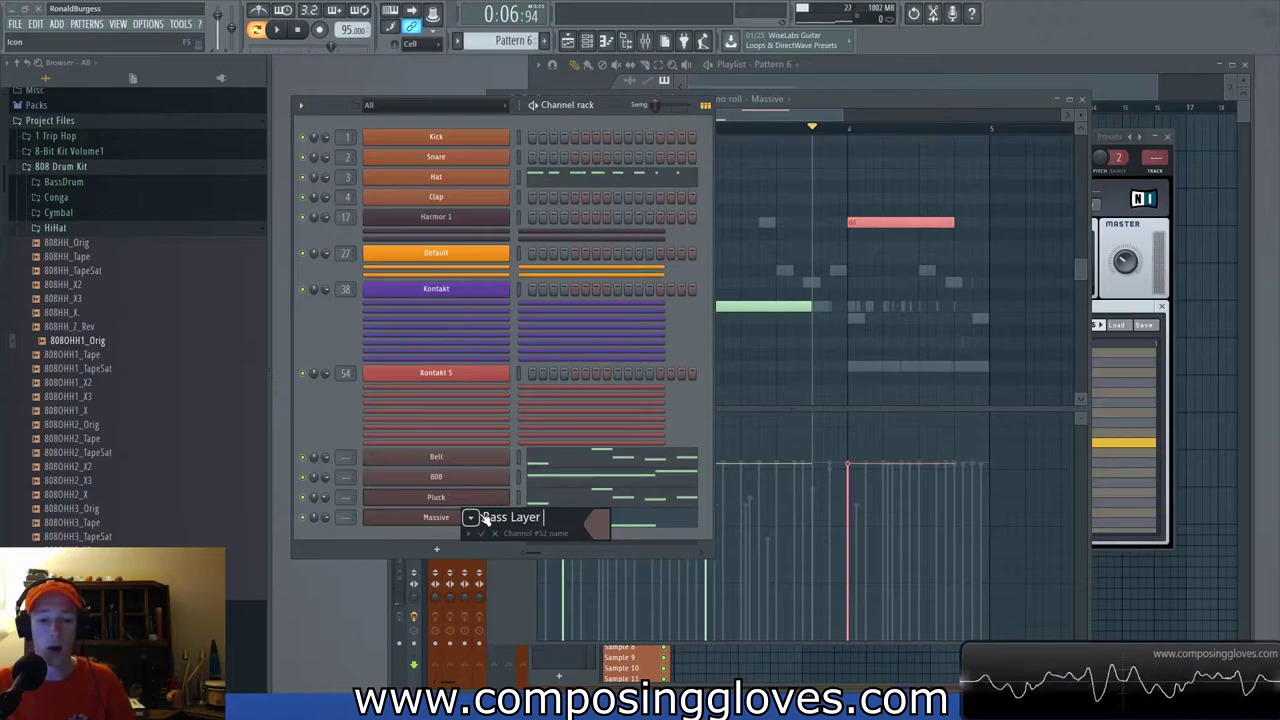
type(" 1")
key("Return")
Close the piano roll and add a new Dexed channel to the channel rack.
left_click(436, 545)
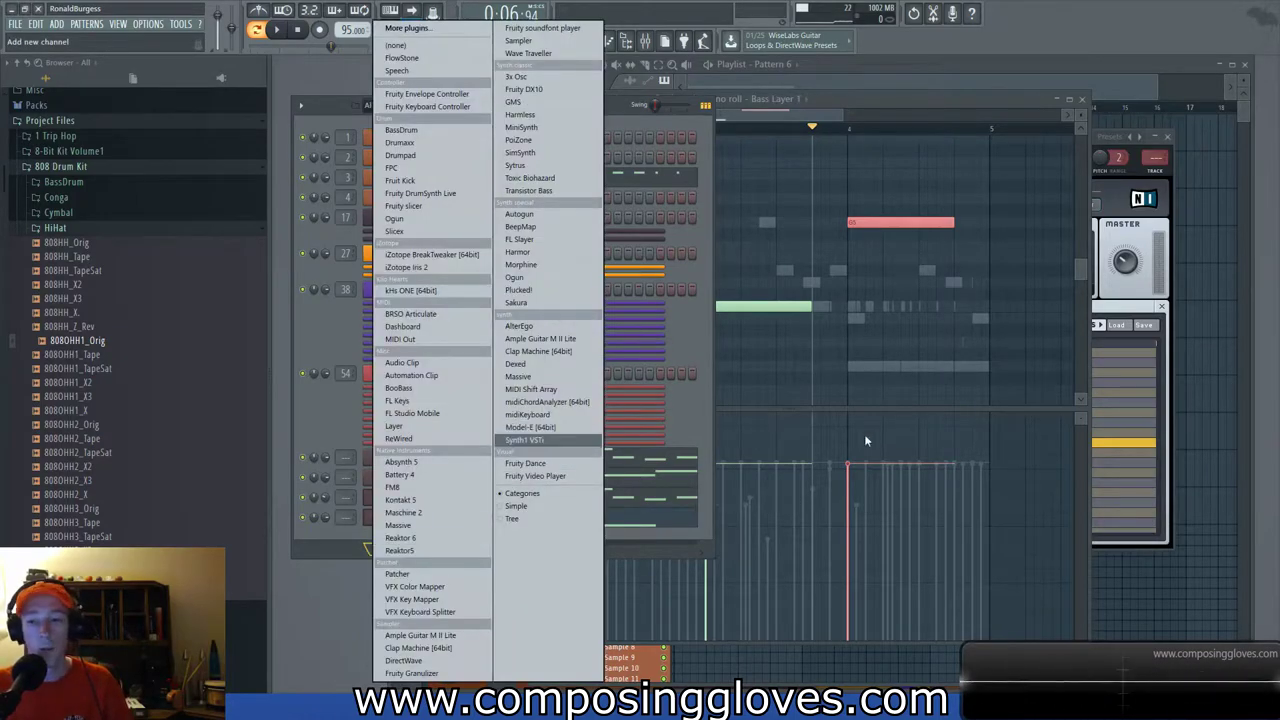
left_click(1099, 78)
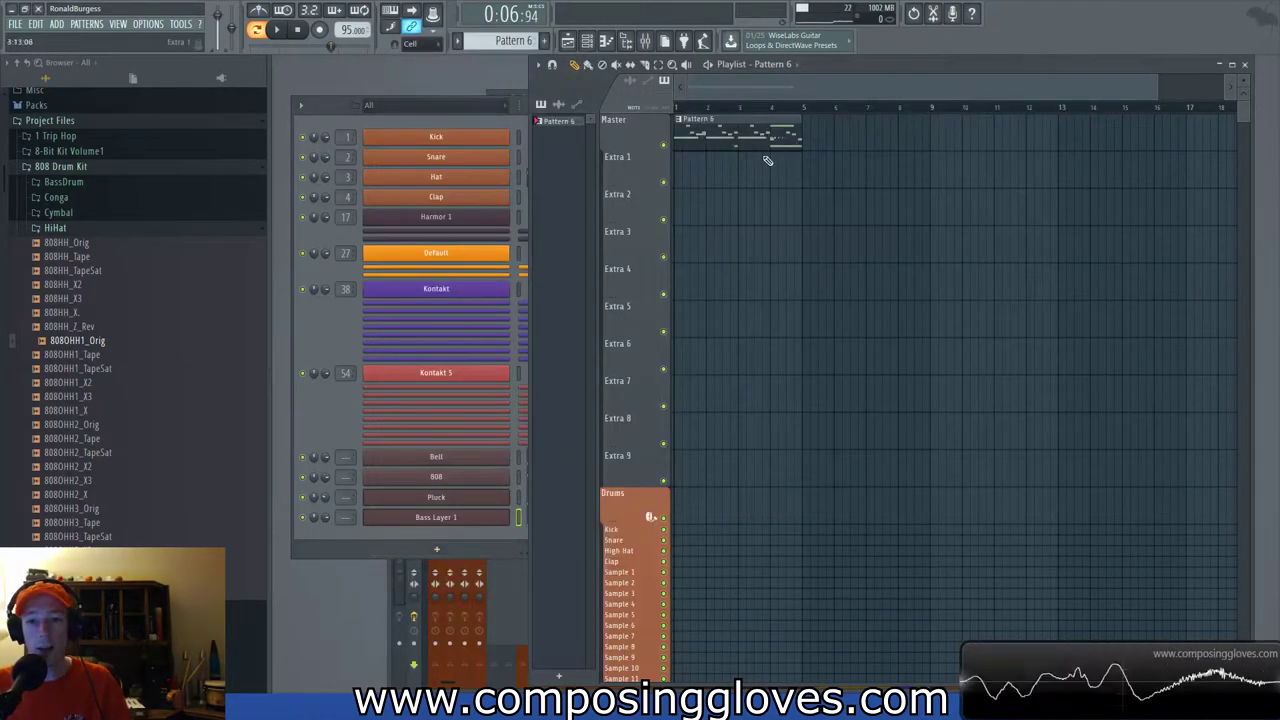
left_click(333, 426)
left_click(436, 549)
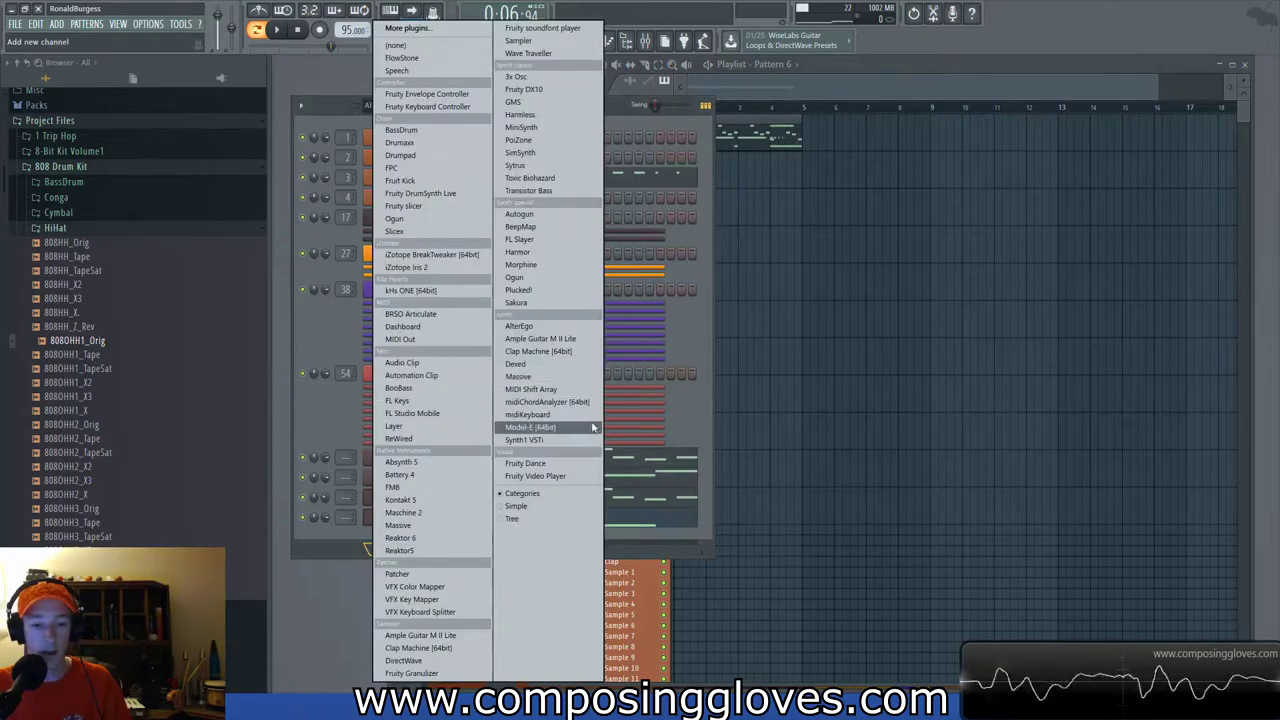
left_click(566, 366)
left_click(325, 554)
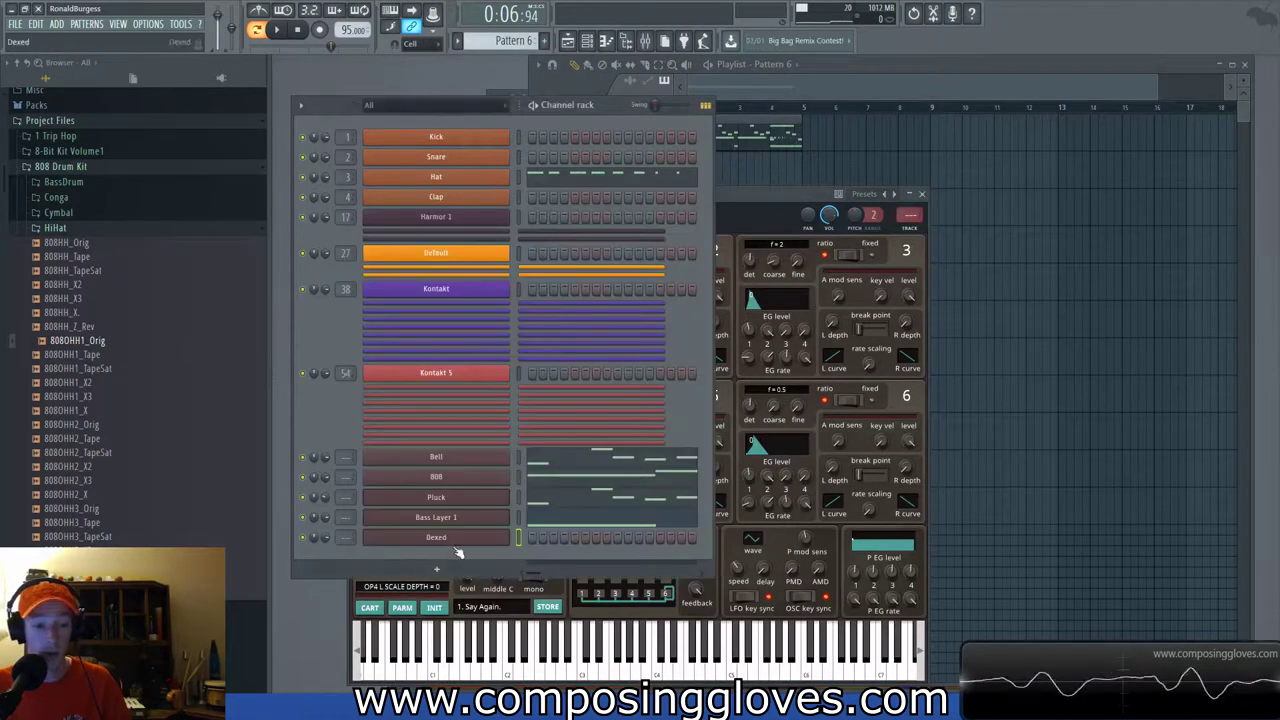
Replace the Dexed channel's instrument with Massive.
right_click(455, 539)
mouse_move(586, 618)
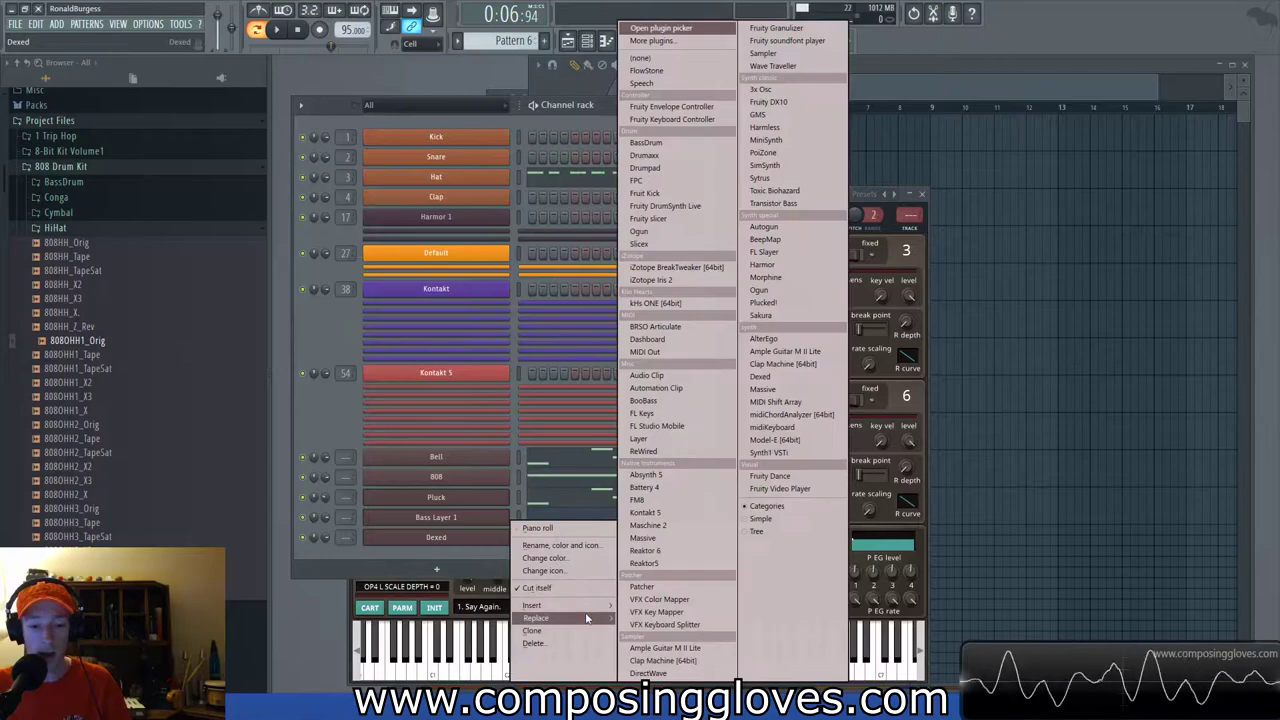
left_click(763, 388)
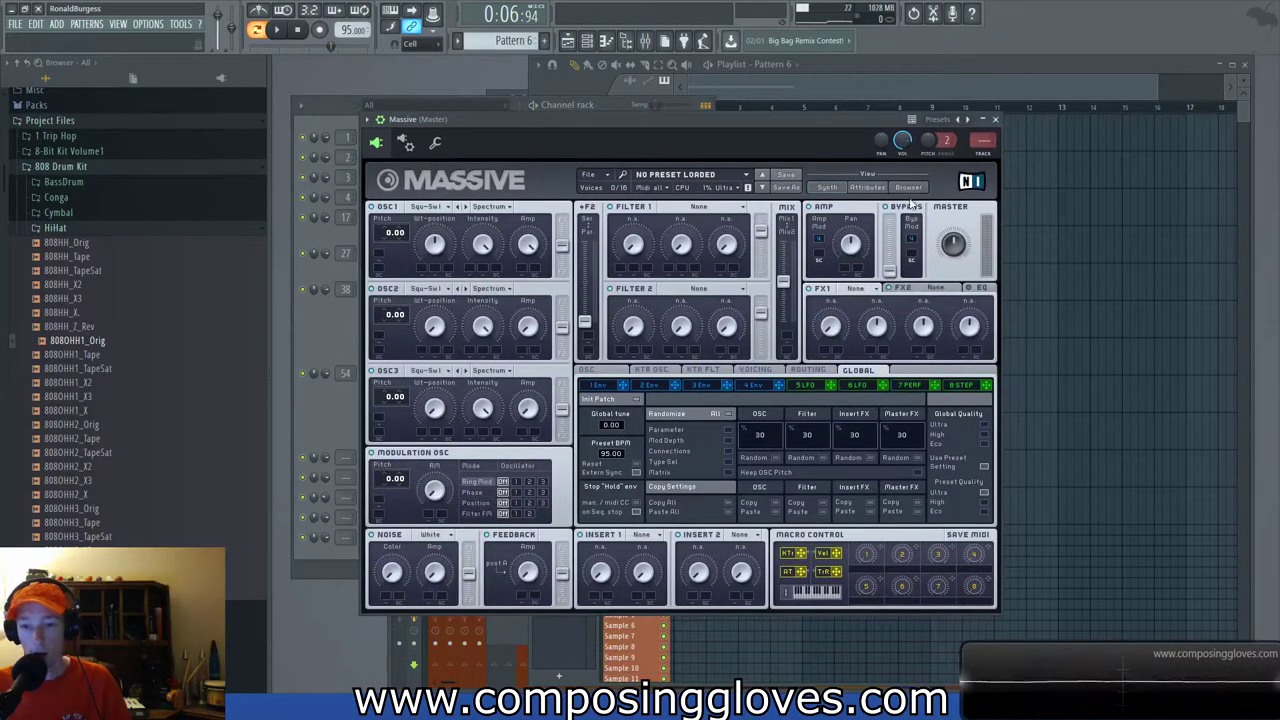
Browse Massive's Trap Massive sound bank and load the Trap Bass 5 preset.
left_click(908, 189)
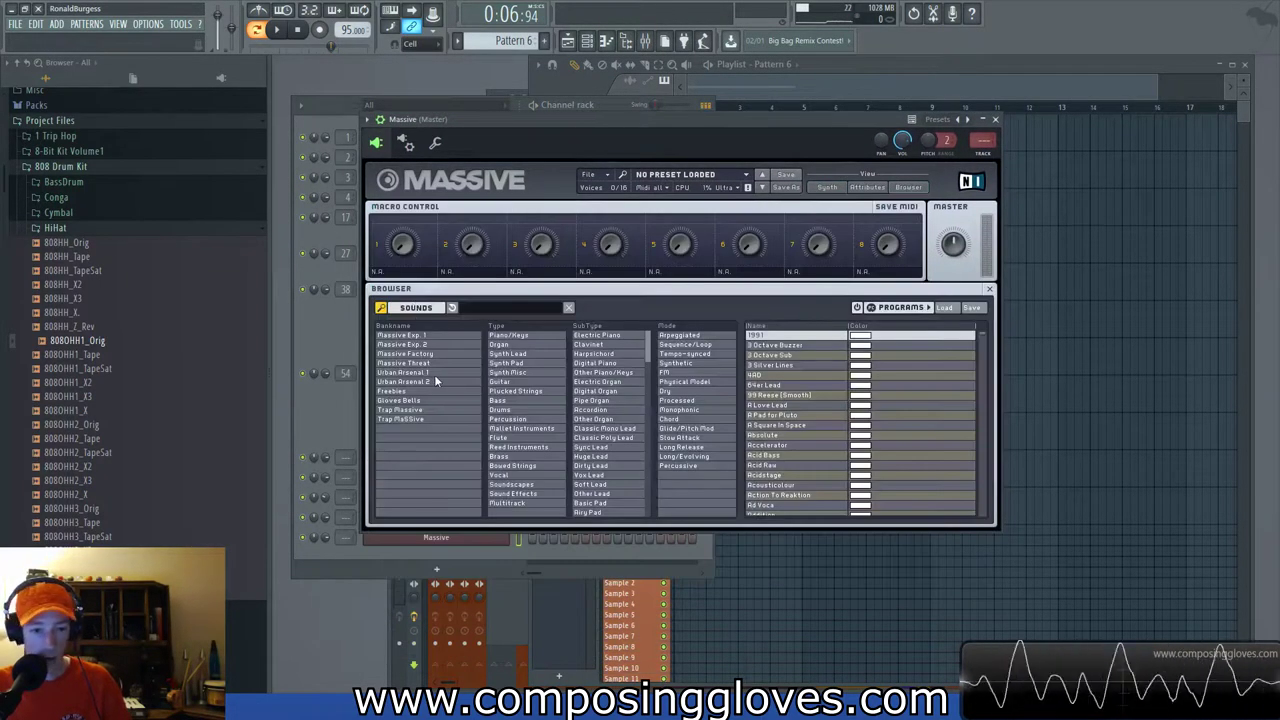
left_click(400, 411)
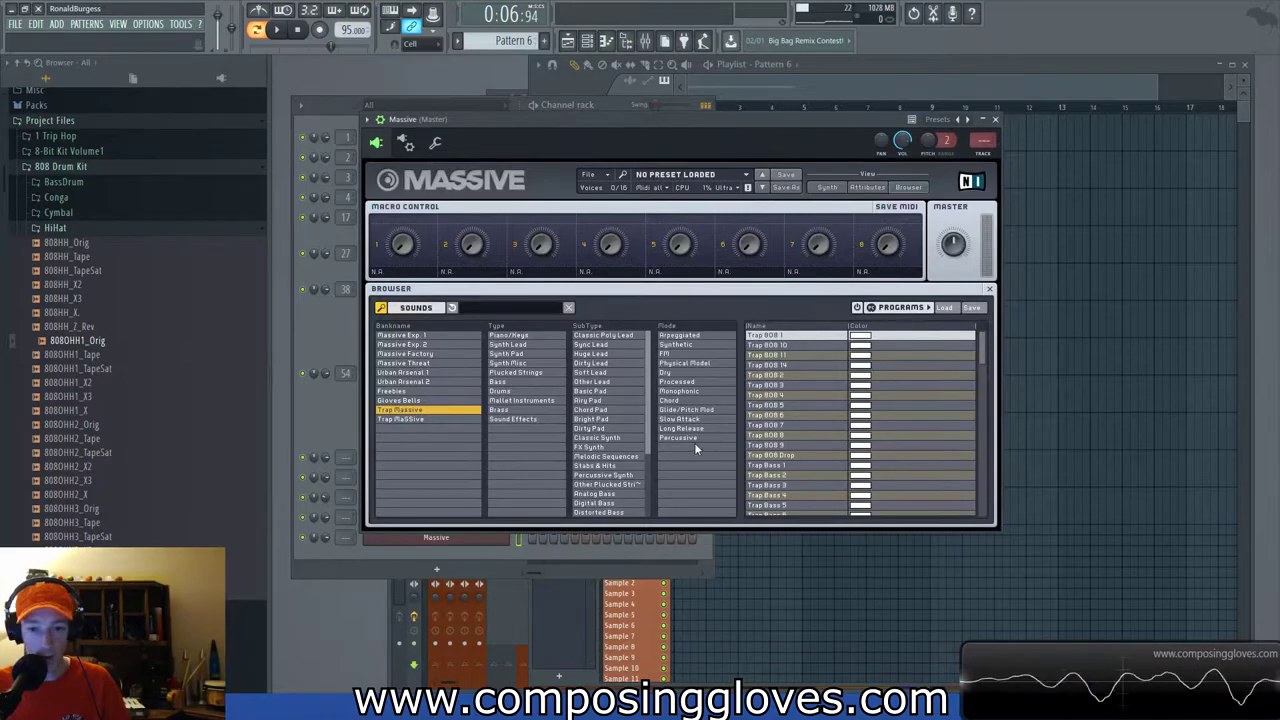
left_click(786, 414)
scroll(798, 399, "down", 2)
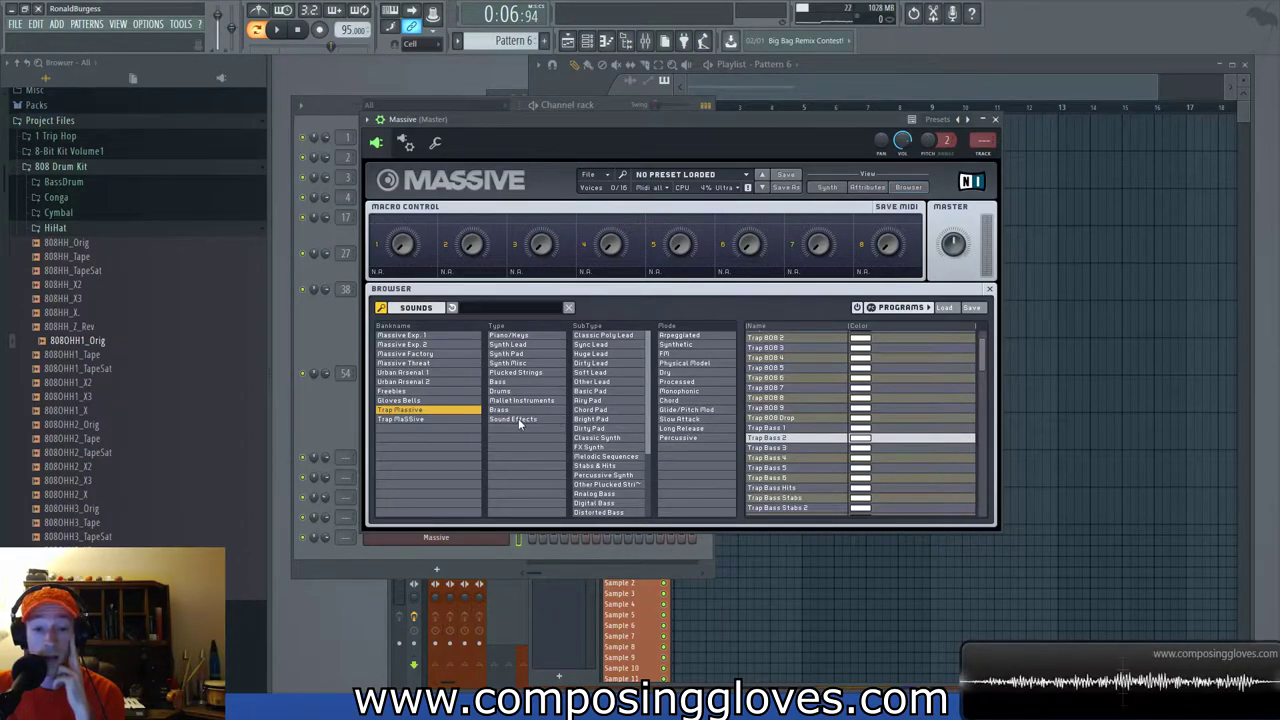
left_click(793, 388)
mouse_move(985, 366)
left_mouse_down()
mouse_move(978, 507)
mouse_move(977, 380)
left_mouse_up()
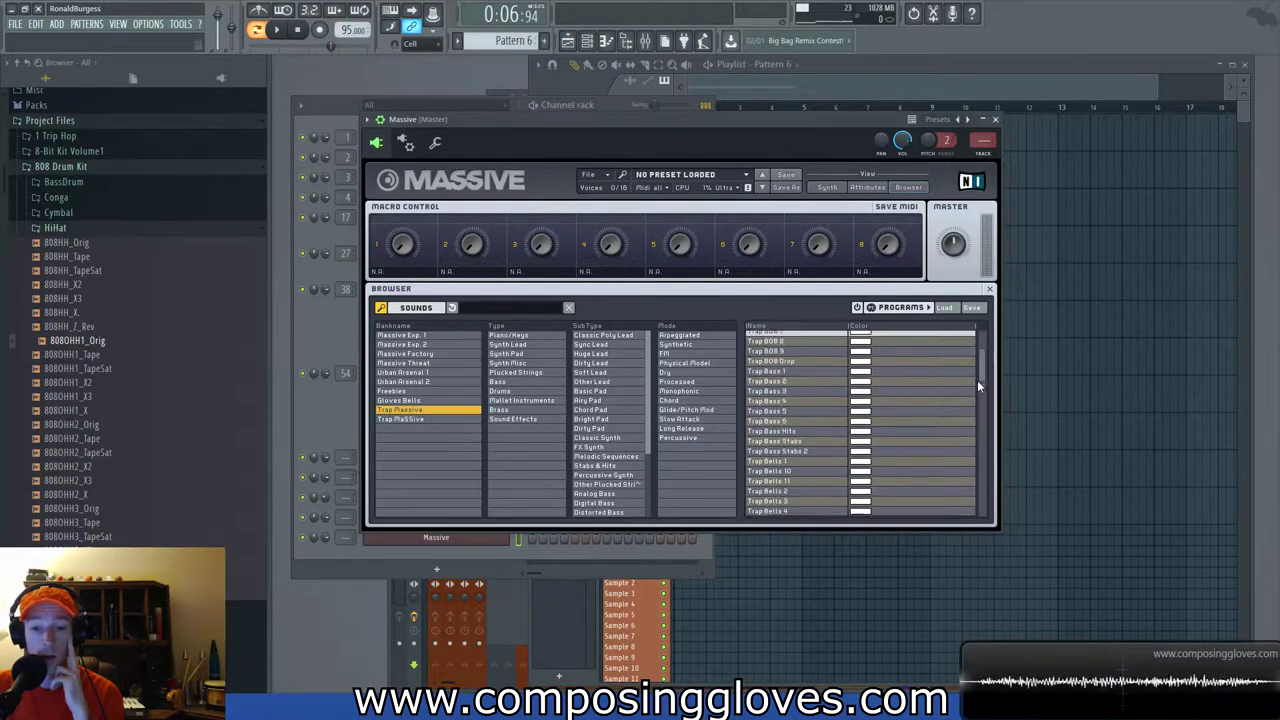
left_click(800, 412)
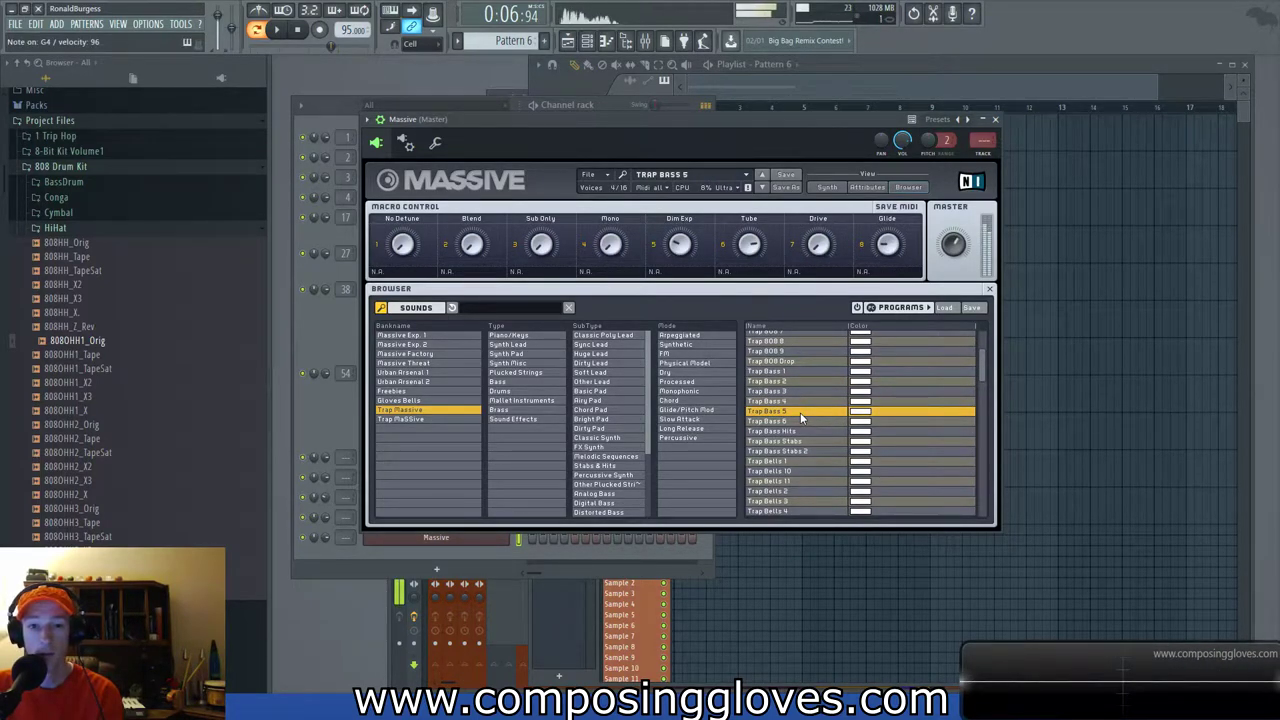
Rename the new Massive channel as Bass Layer 2.
left_click(357, 416)
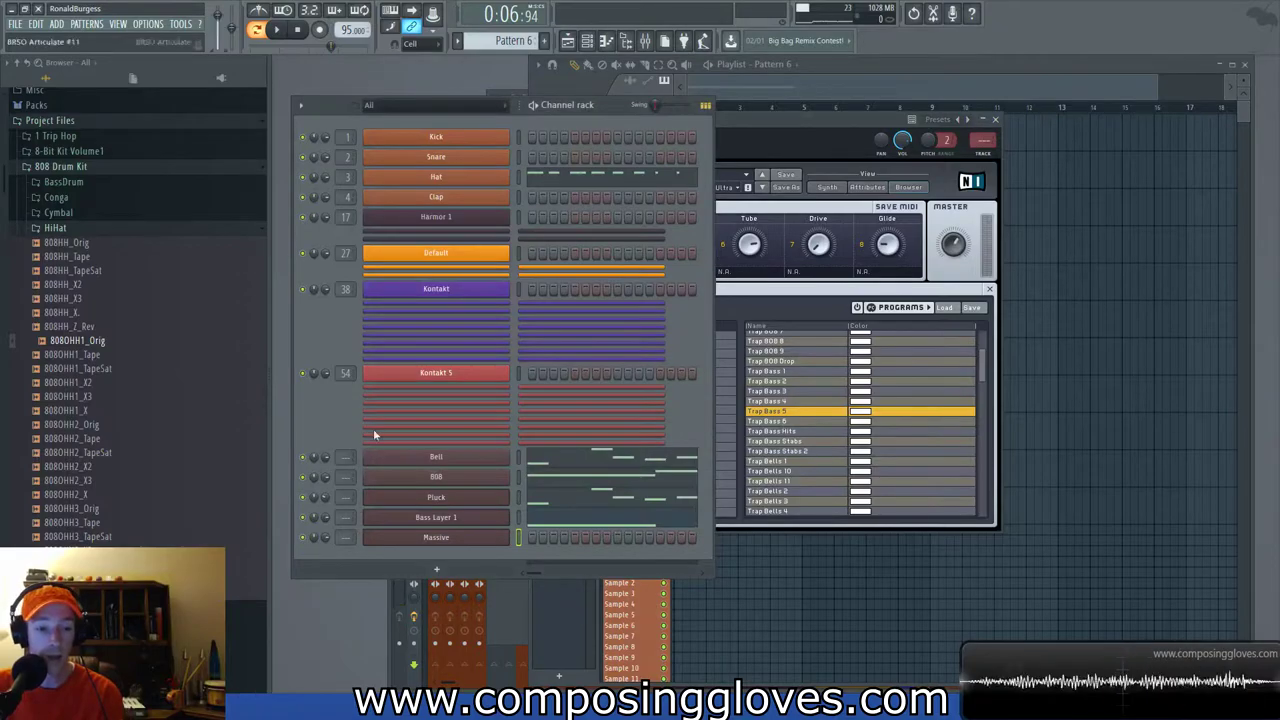
left_click(471, 544, "shift")
type("Bass")
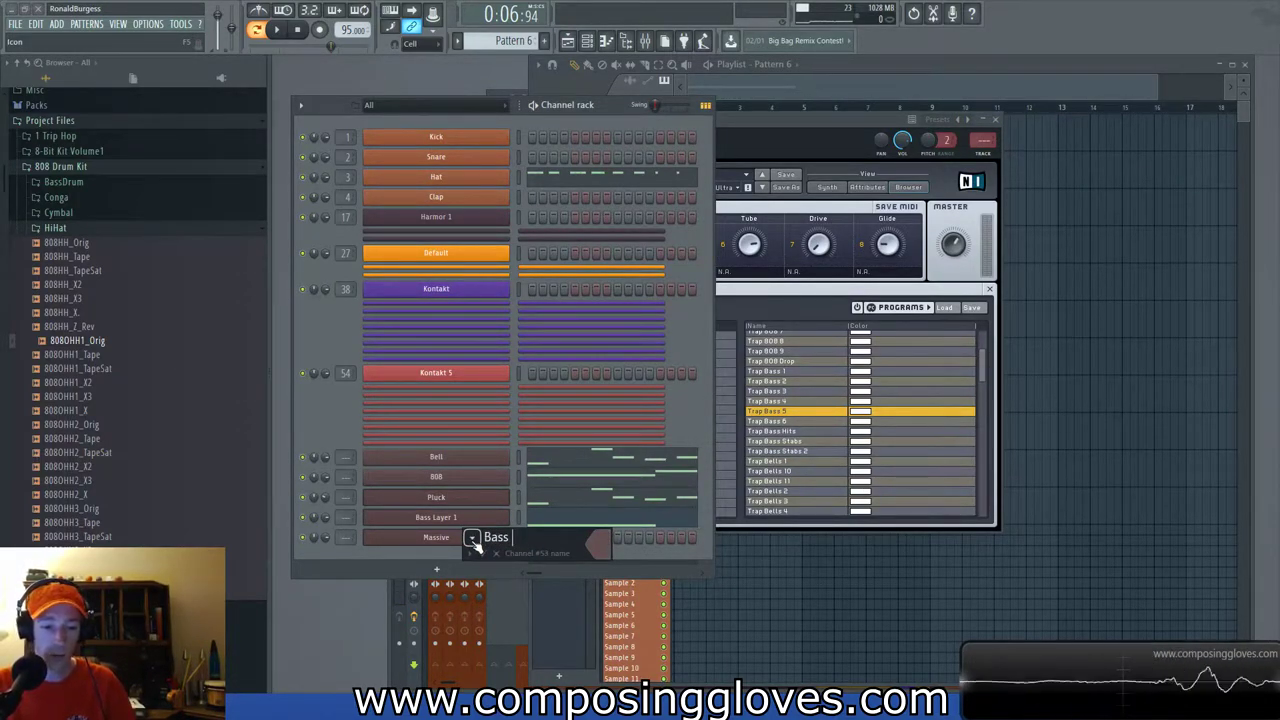
key("Return")
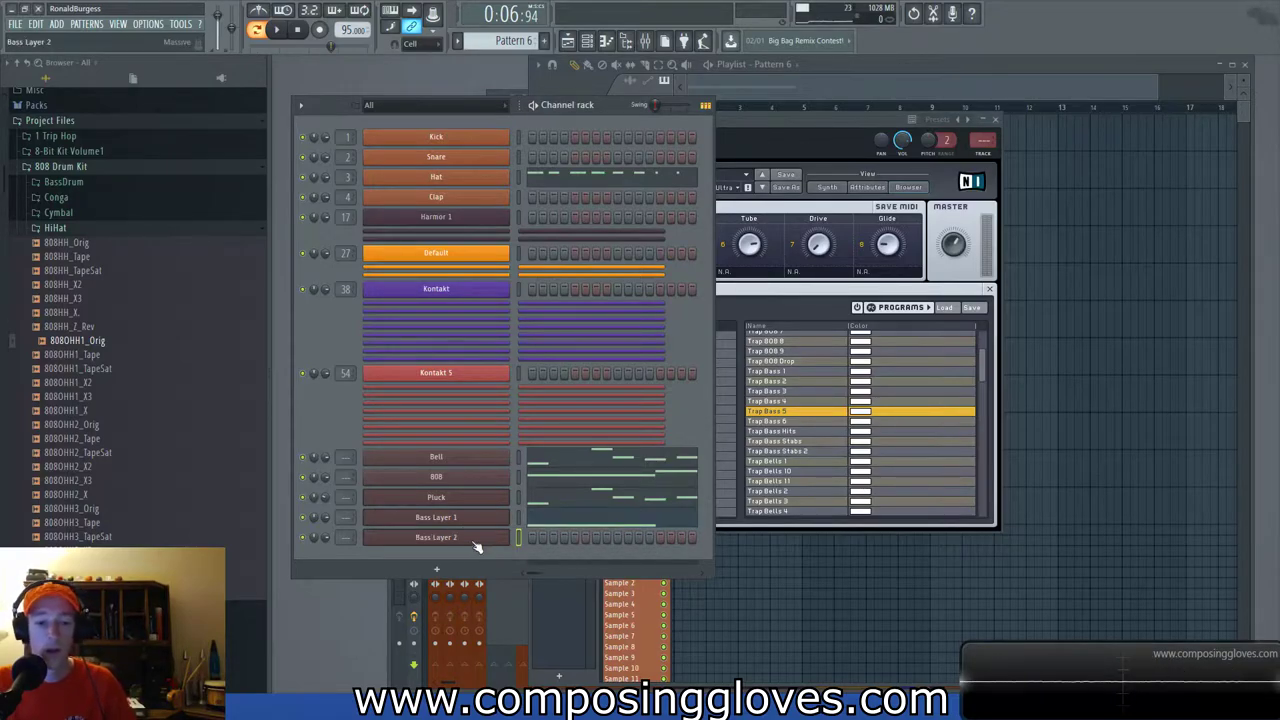
In Bass Layer 2's piano roll, draw a one-beat D#4 note on beat 4 of bar 1 and remove the trial D5 note.
right_click(508, 540)
left_click(555, 528)
scroll(657, 335, "up", 2)
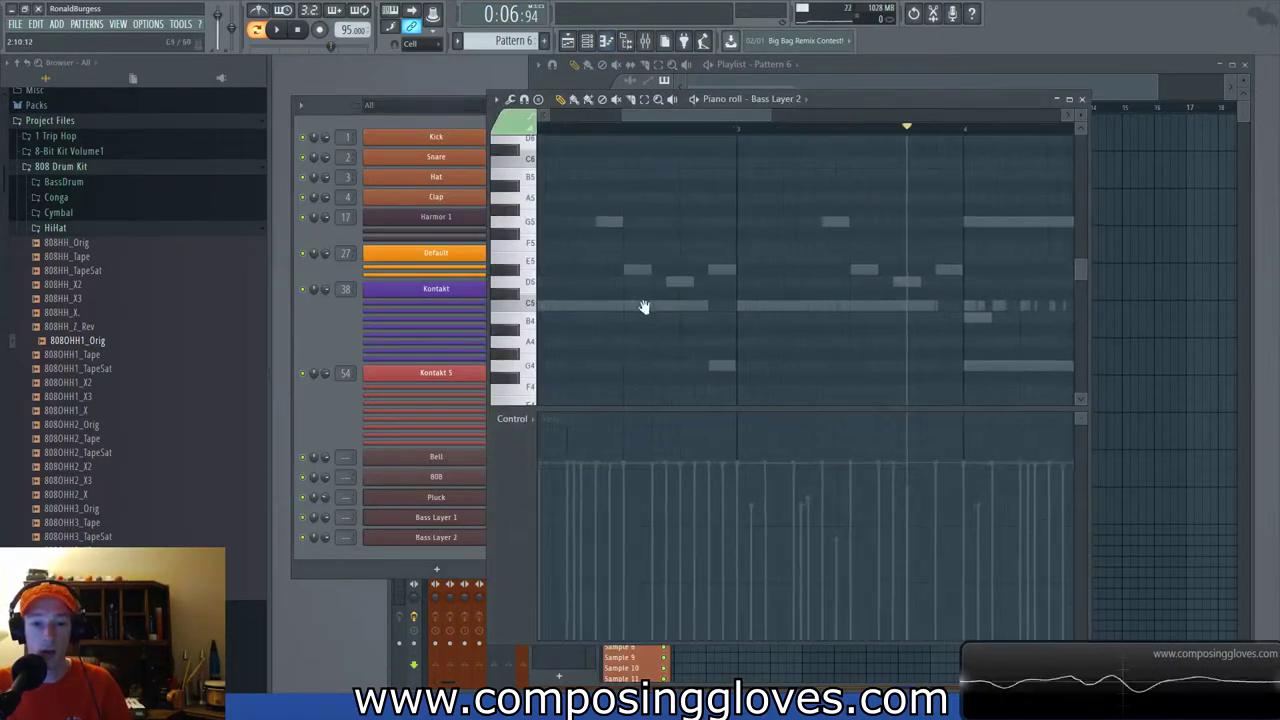
left_click_drag(646, 309, 768, 251)
left_click(709, 234)
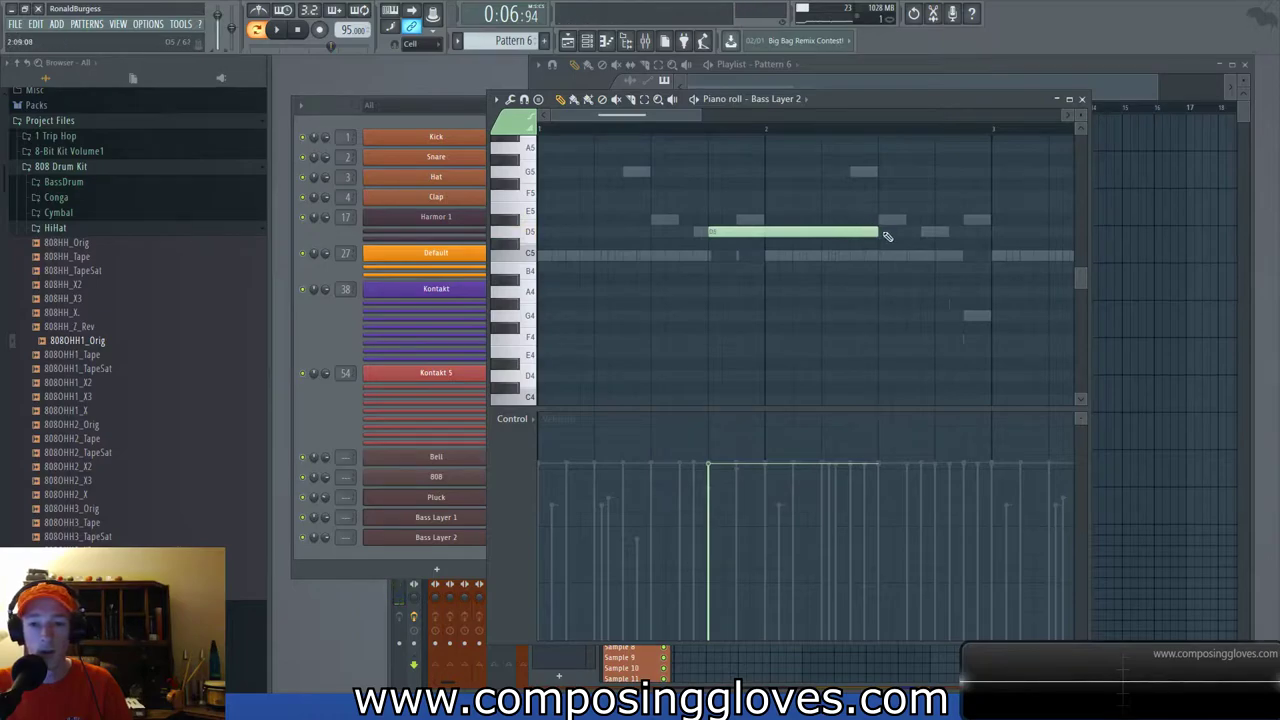
left_click_drag(886, 234, 759, 232)
left_click_drag(737, 318, 720, 364)
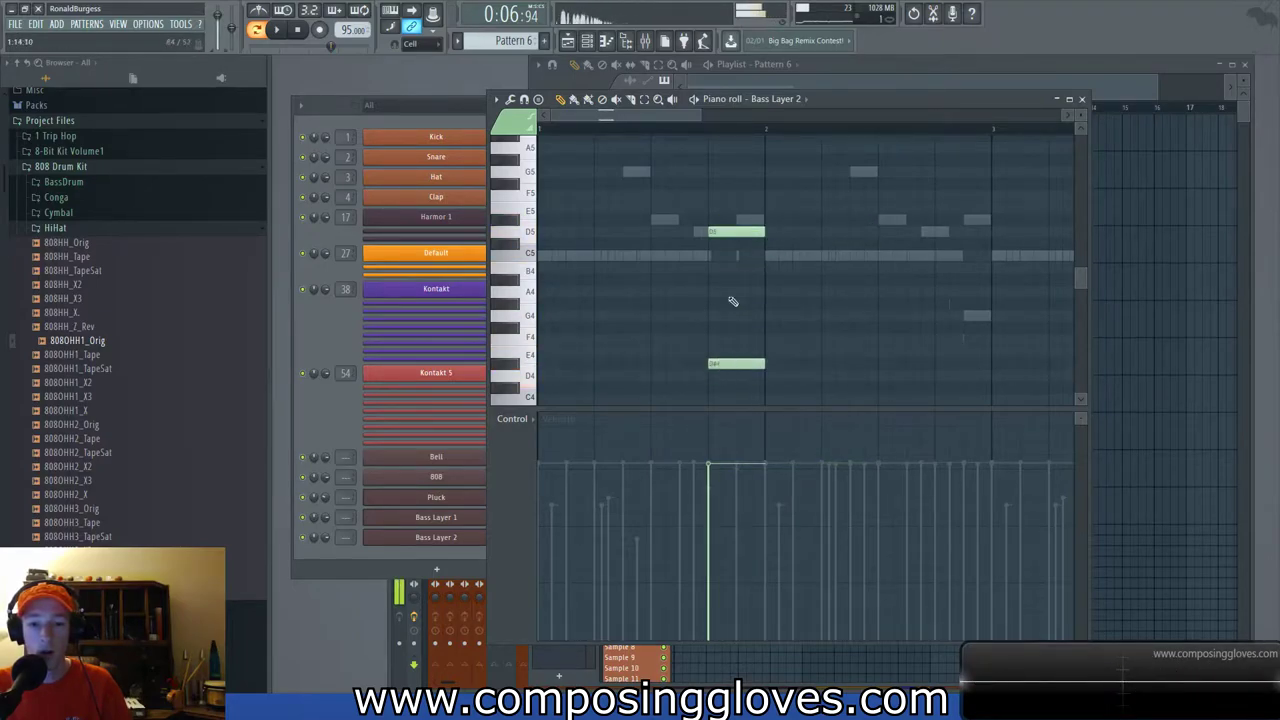
right_click(743, 232)
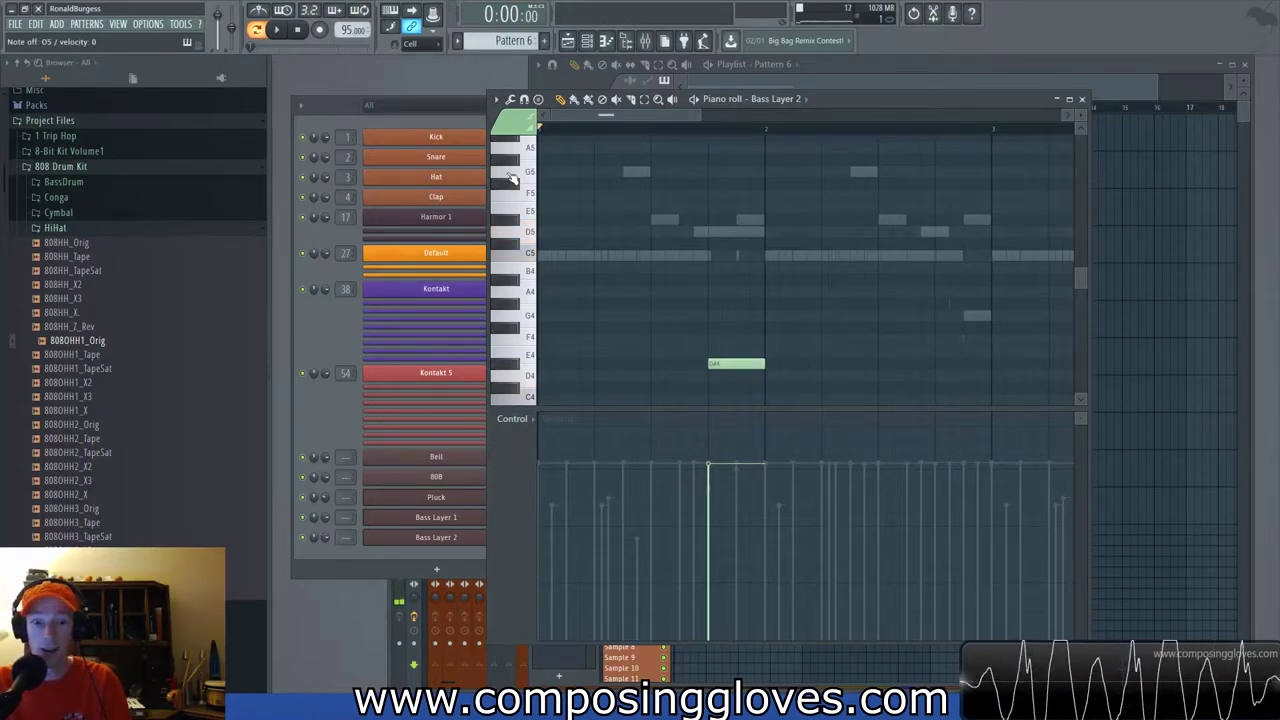
Try a 13-step C5 note at the start of bar 1, play it back and delete it.
left_click(569, 259)
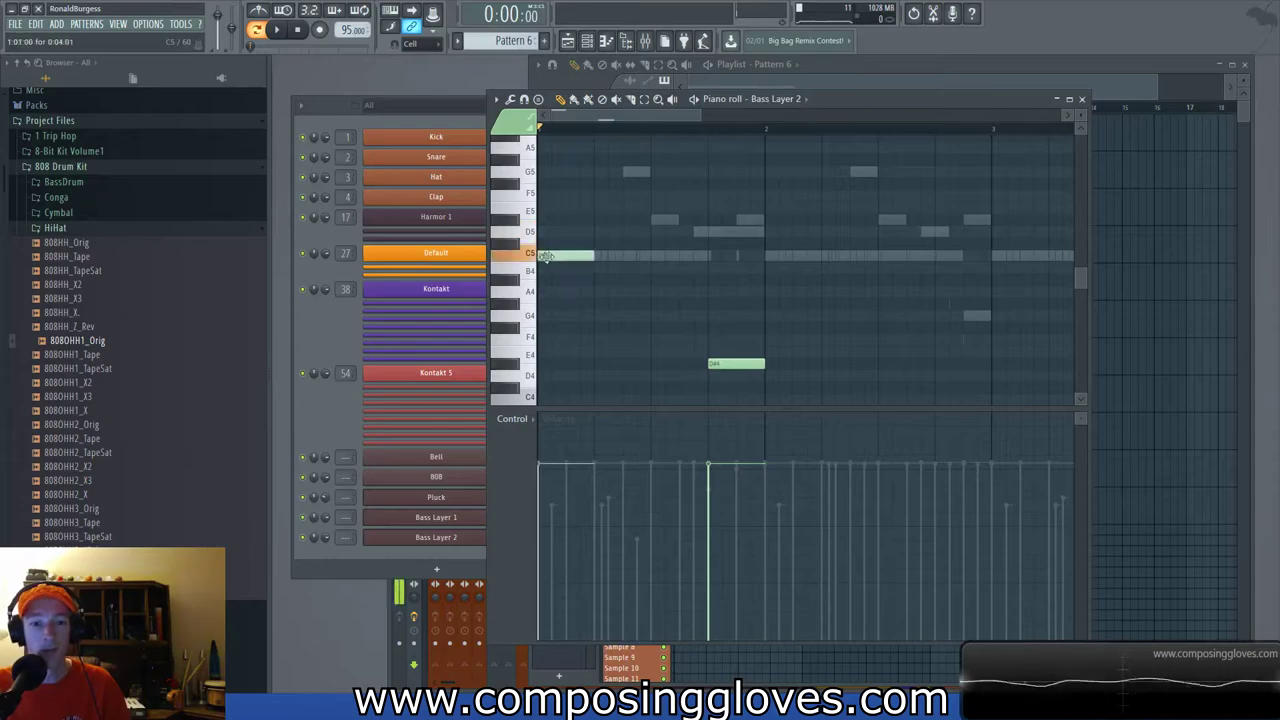
left_click_drag(590, 256, 724, 256)
key("space")
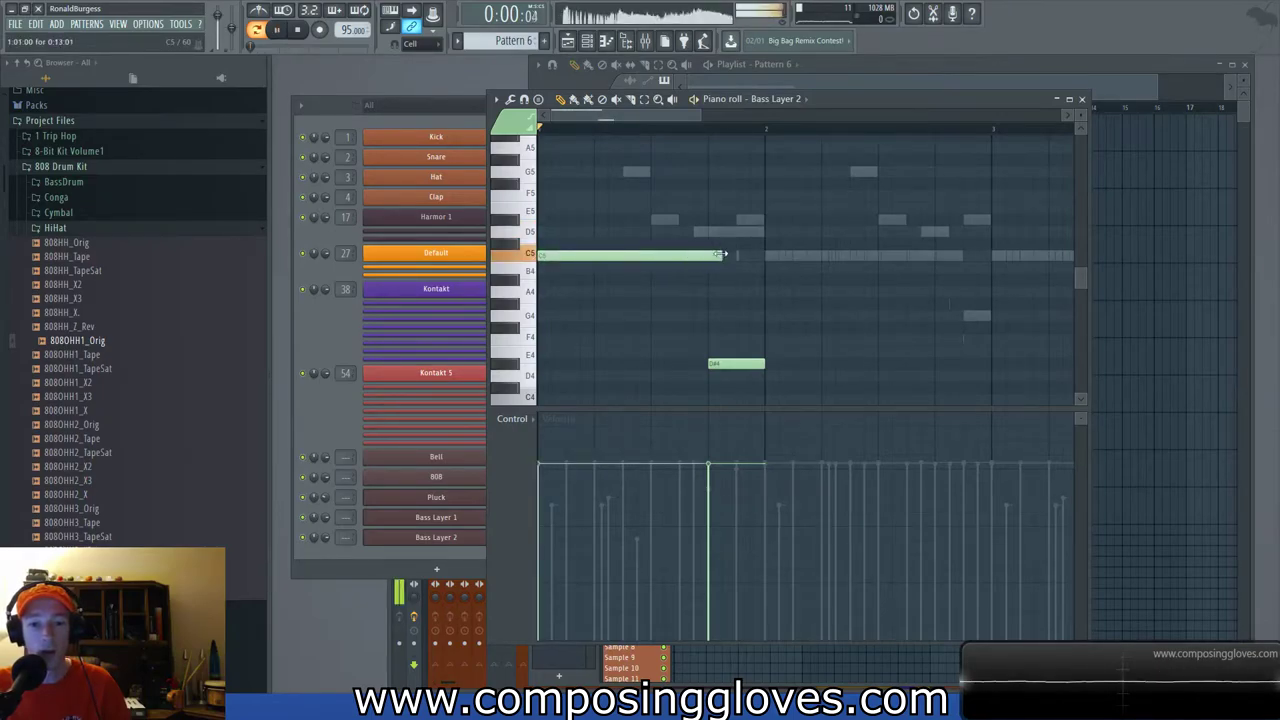
key("space")
right_click(662, 256)
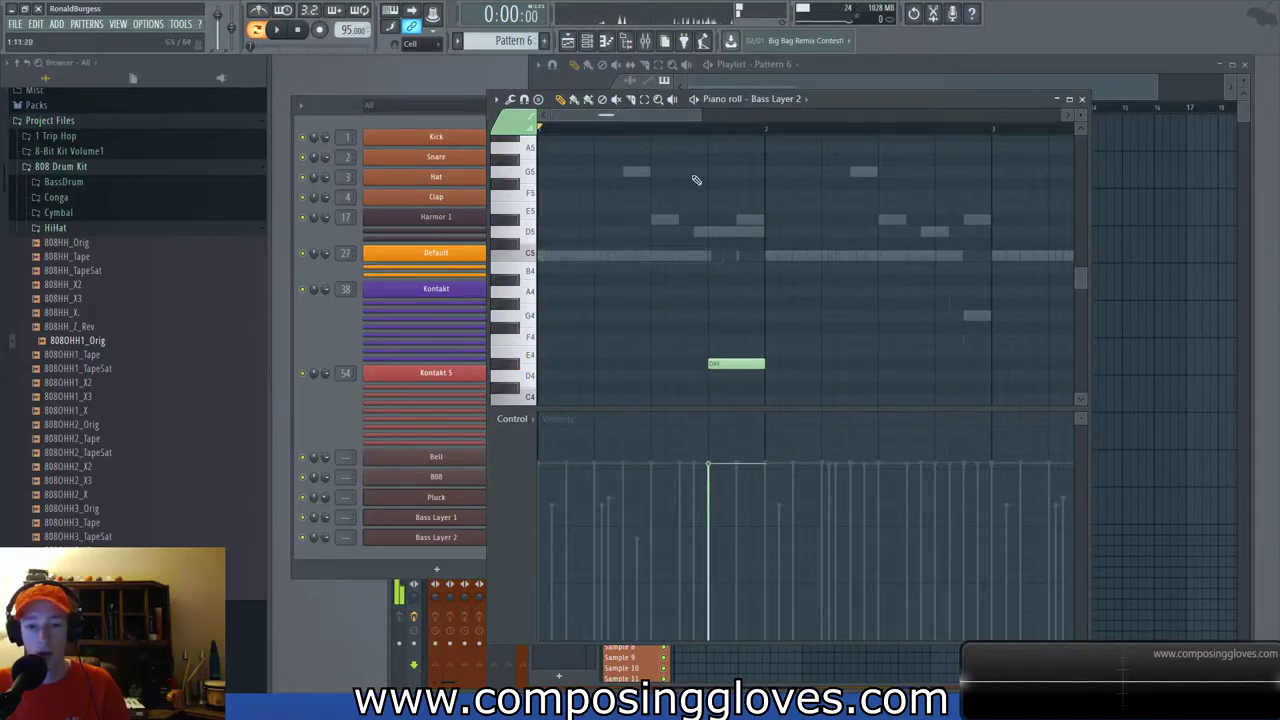
Raise the D#4 note an octave to D#5, place a 13-step C5 note at the start of bar 1 and play the pattern.
left_click(705, 131)
key("space")
key("space")
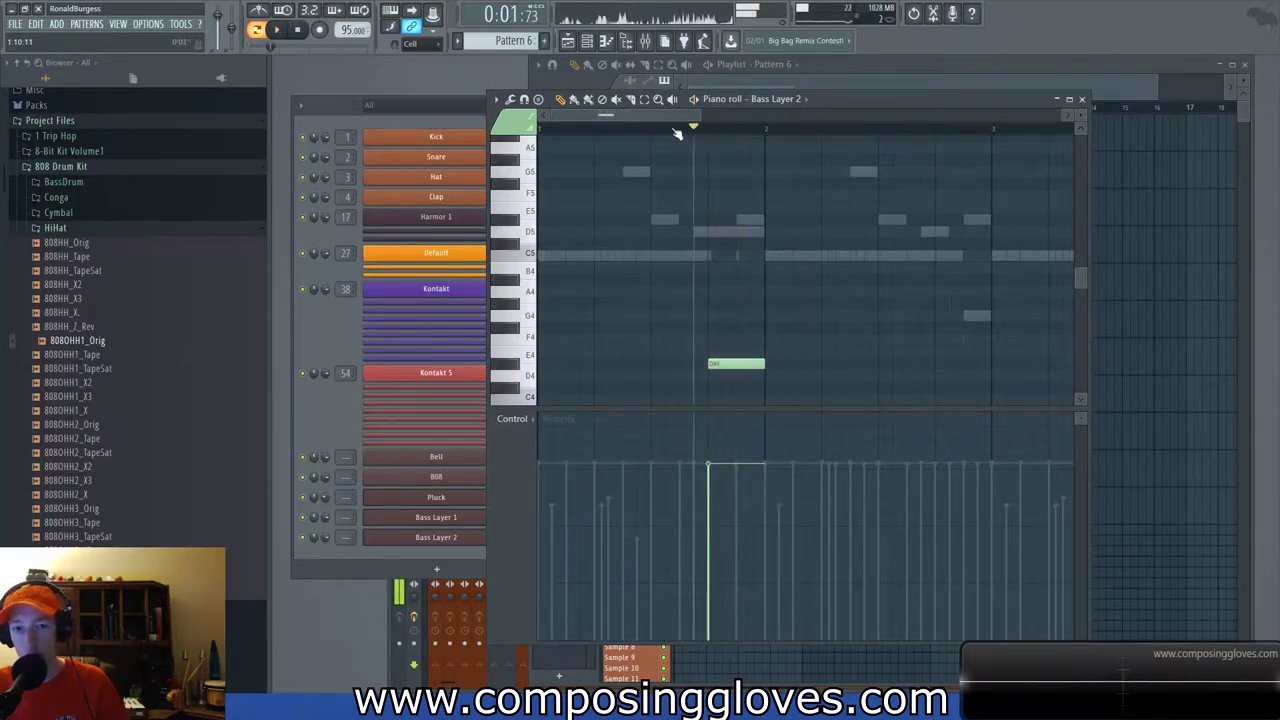
left_click_drag(741, 329, 766, 423)
key("ctrl+Up")
key("space")
key("space")
left_click(545, 226)
key("space")
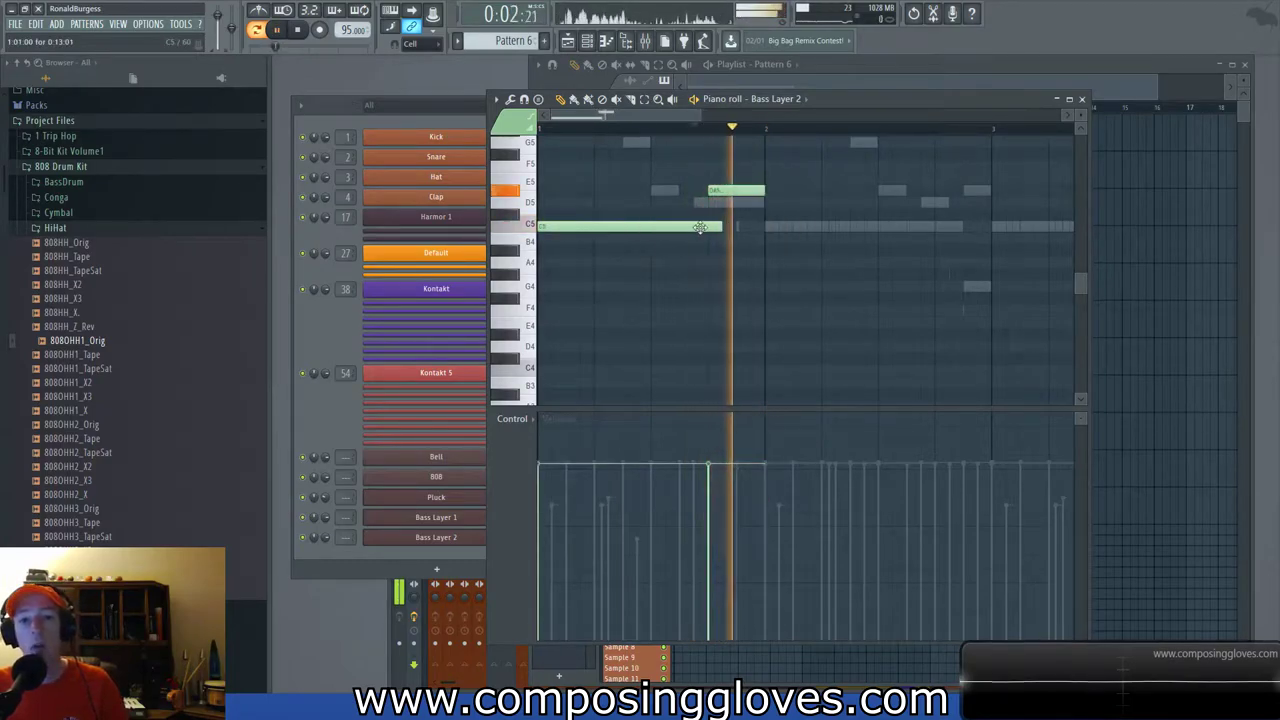
key("space")
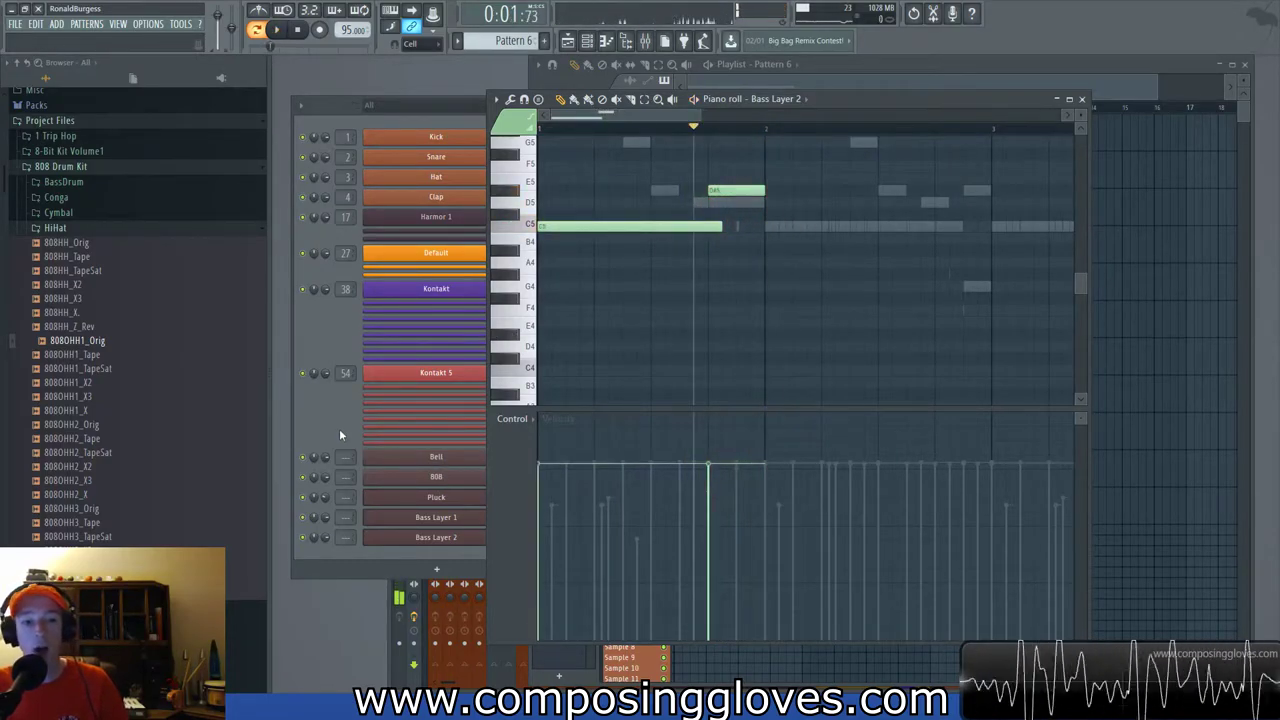
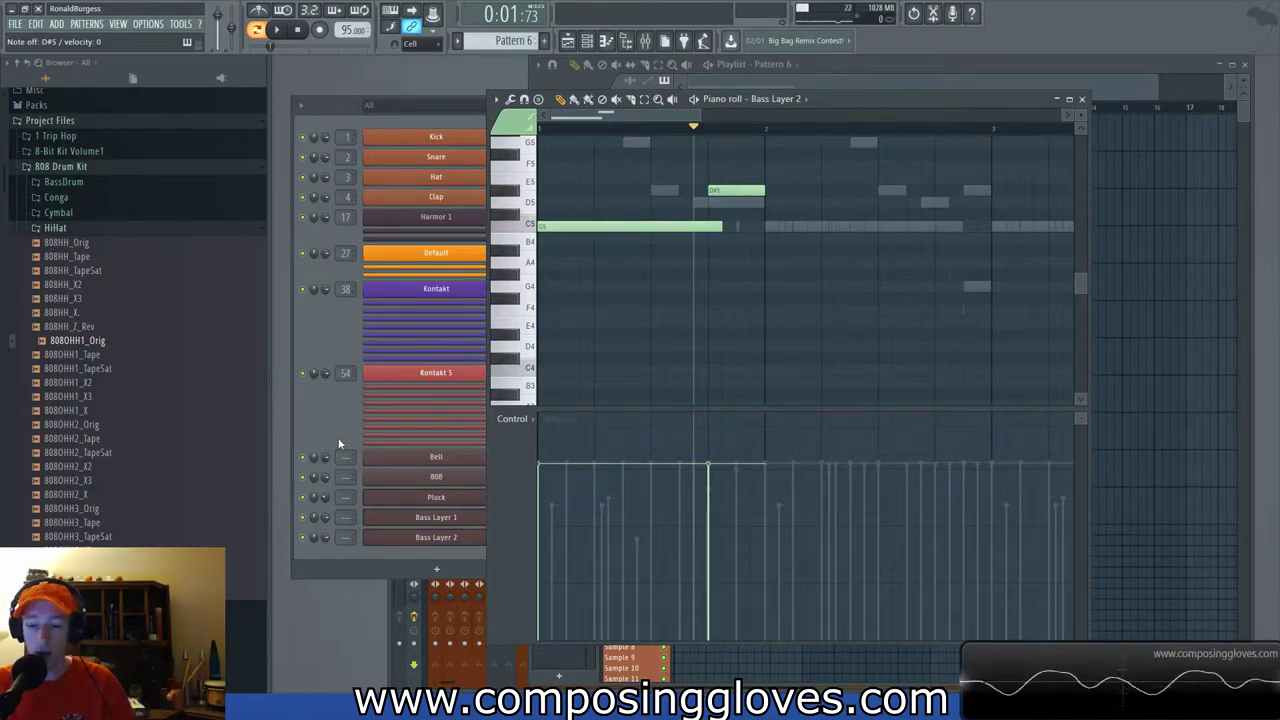
Play back the first bar and place a matching 13-step C5 note at the start of bar 2.
key("space")
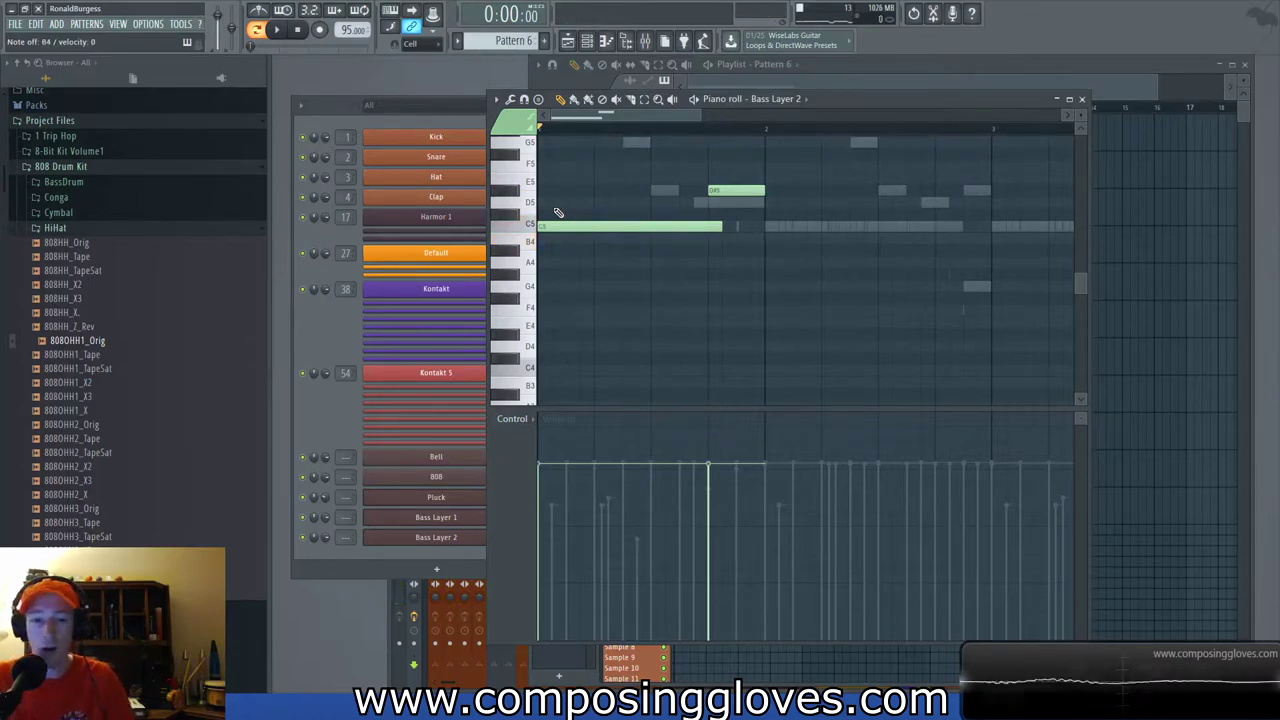
key("space")
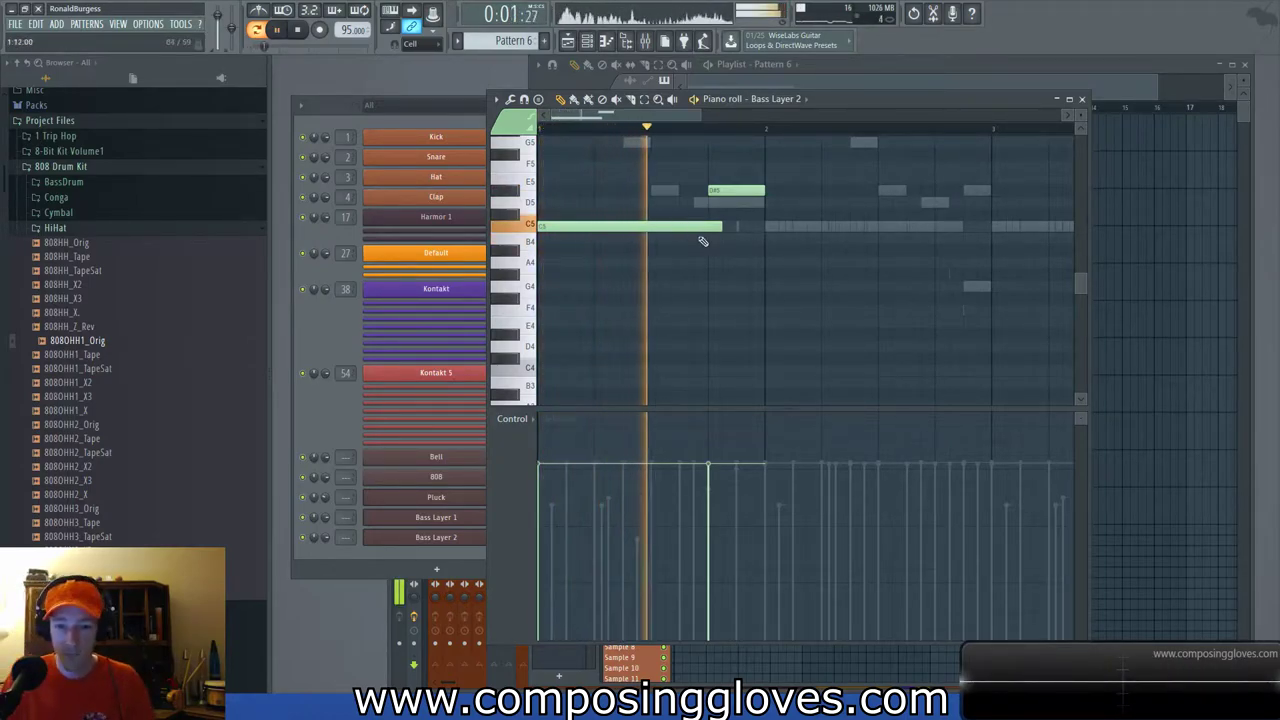
key("space")
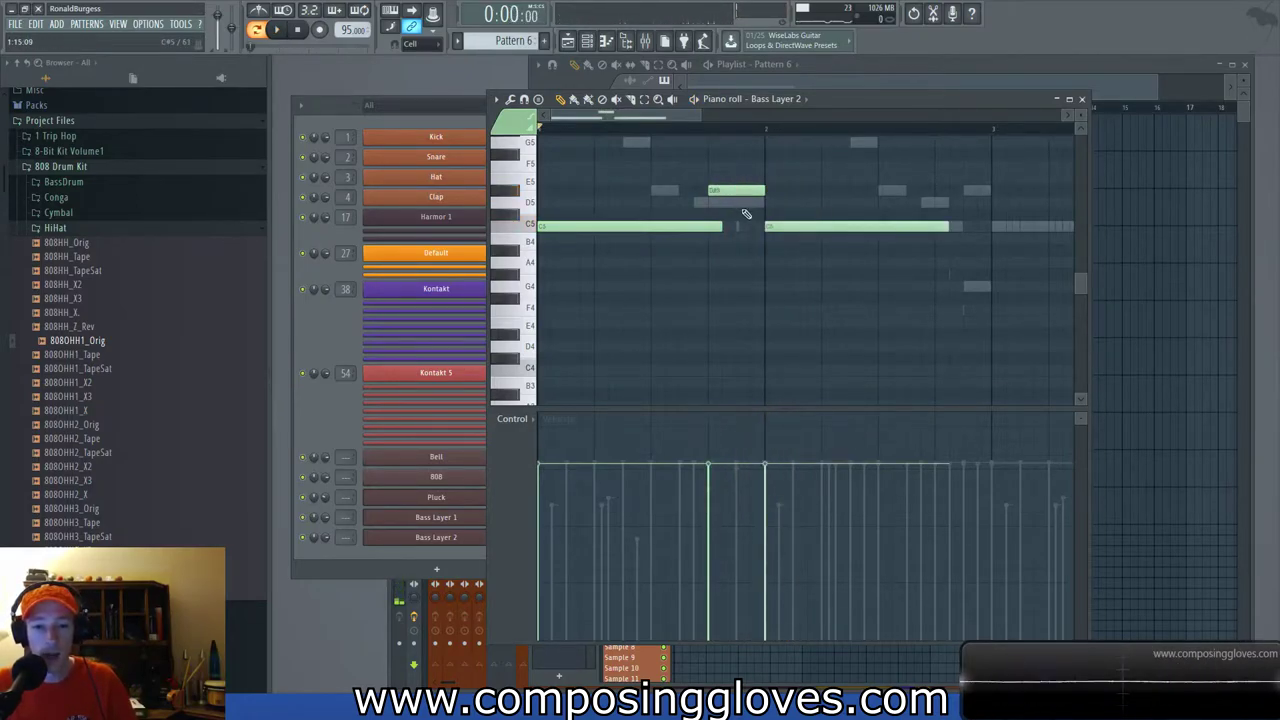
Open the 808 channel's piano roll, raise the D5 note on beat 4 of bar 1 to D#5 and check the remaining bars.
left_click(322, 408)
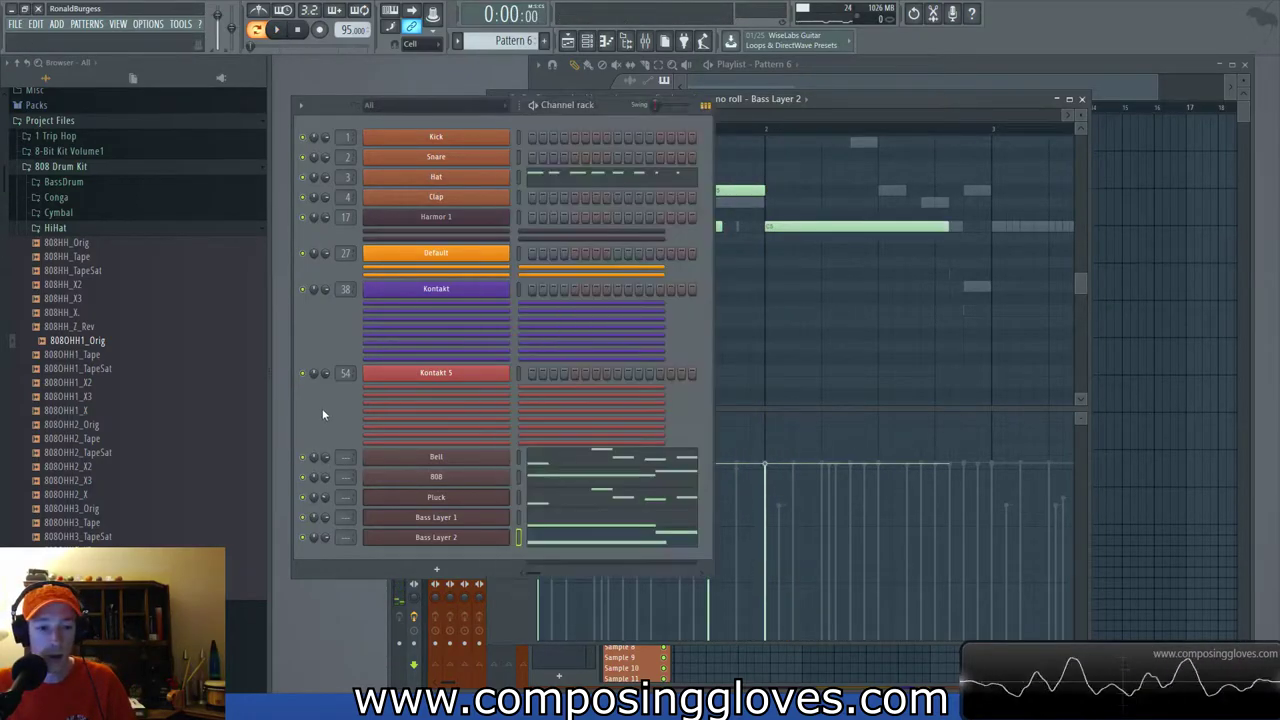
left_click(604, 481)
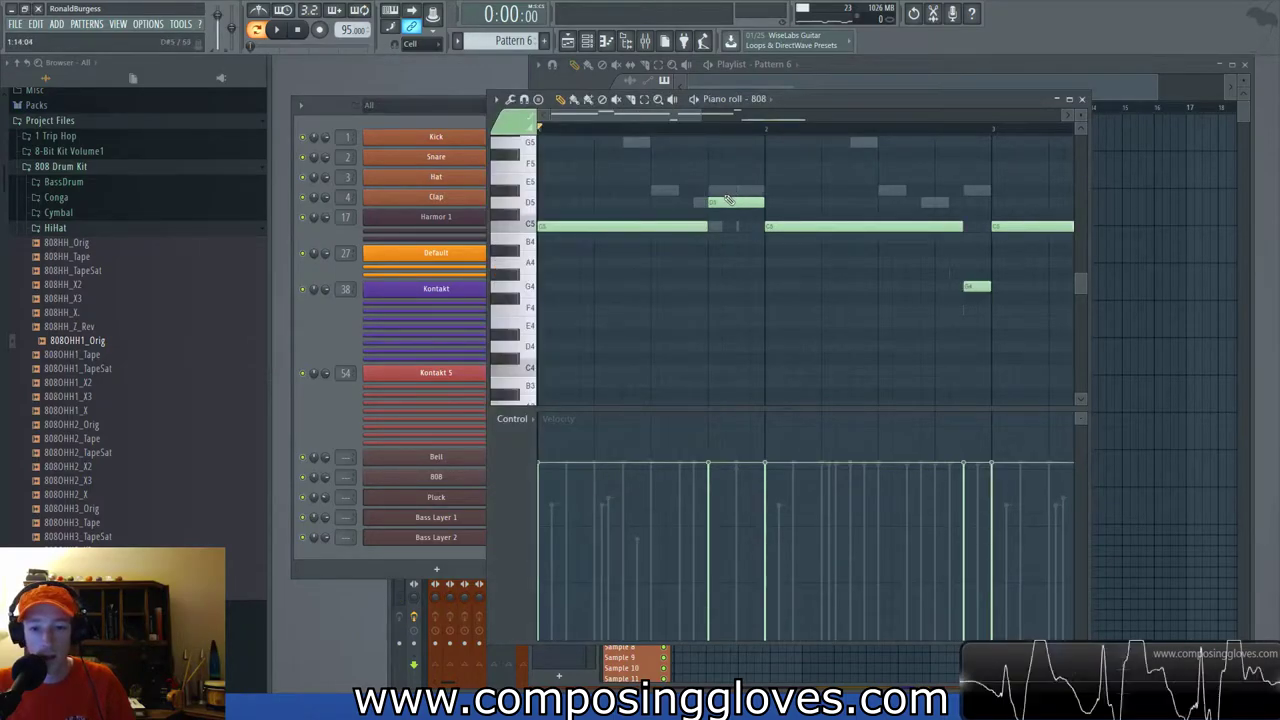
left_click_drag(722, 202, 722, 186)
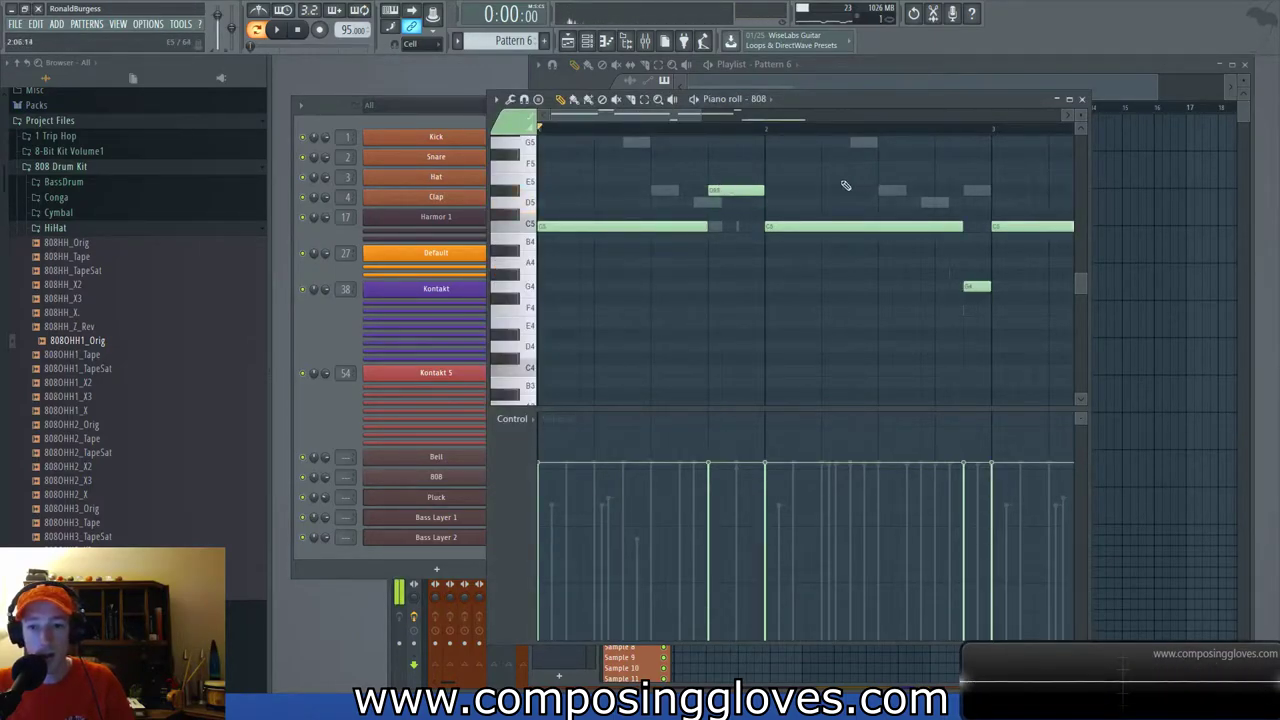
left_click_drag(961, 208, 846, 240)
scroll(846, 241, "right", 4)
scroll(820, 286, "up", 2)
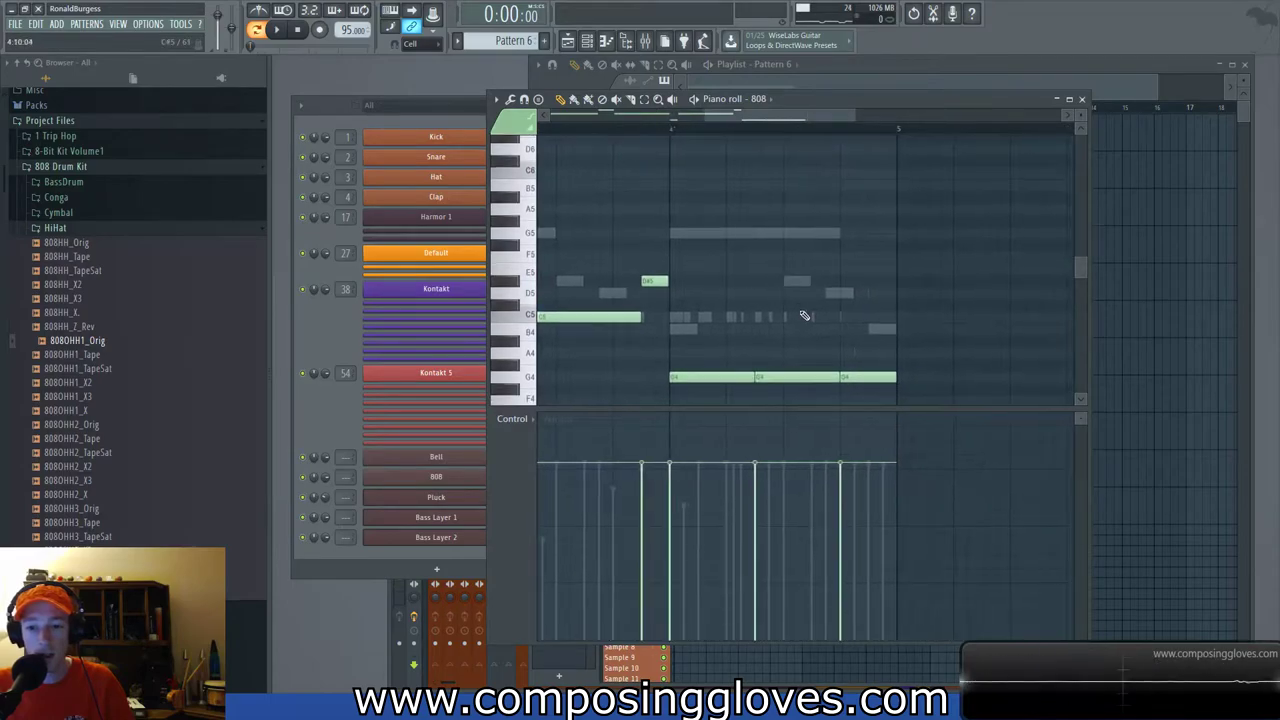
scroll(773, 295, "left", 4)
scroll(708, 323, "down", 1)
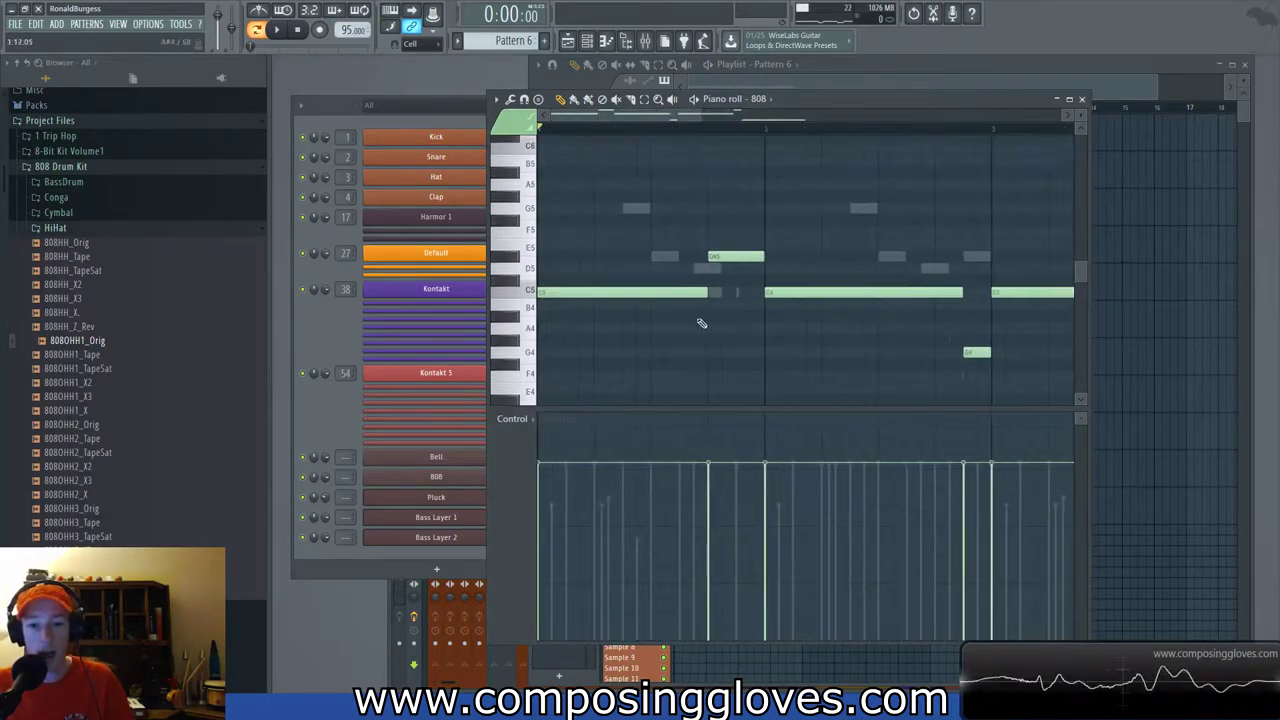
Check the Pluck notes in the piano roll, start pattern playback and reopen Bass Layer 2's piano roll.
right_click(719, 273)
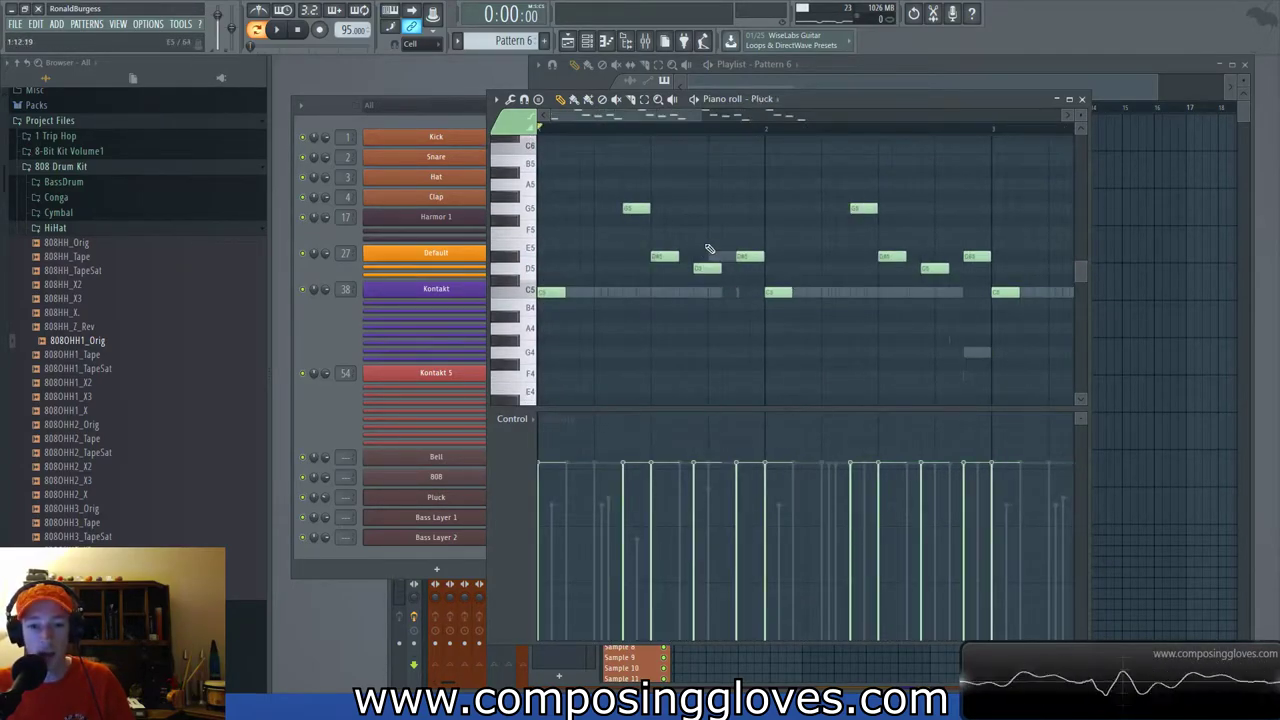
key("space")
left_click(327, 410)
left_click(615, 538)
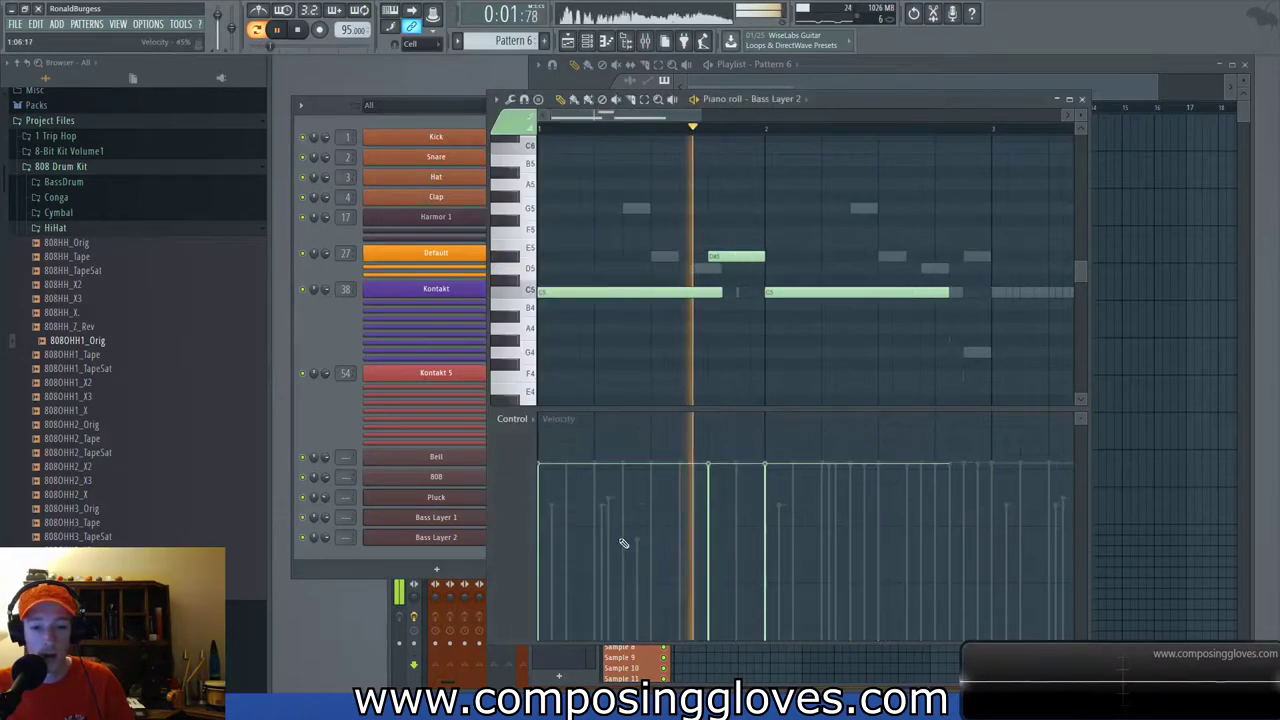
Place a four-step G4 note on beat 4 of bar 2 in Bass Layer 2 and play the pattern.
key("space")
left_click(893, 272)
left_click(880, 258)
left_click_drag(880, 272, 880, 365)
key("space")
Fill bar 3 with a 12-step C5 note followed by overlapping three-step D5 and D#5 notes from beat 4.
right_click(908, 270)
left_click(949, 306)
scroll(937, 292, "down", 1)
left_click_drag(935, 285, 890, 315)
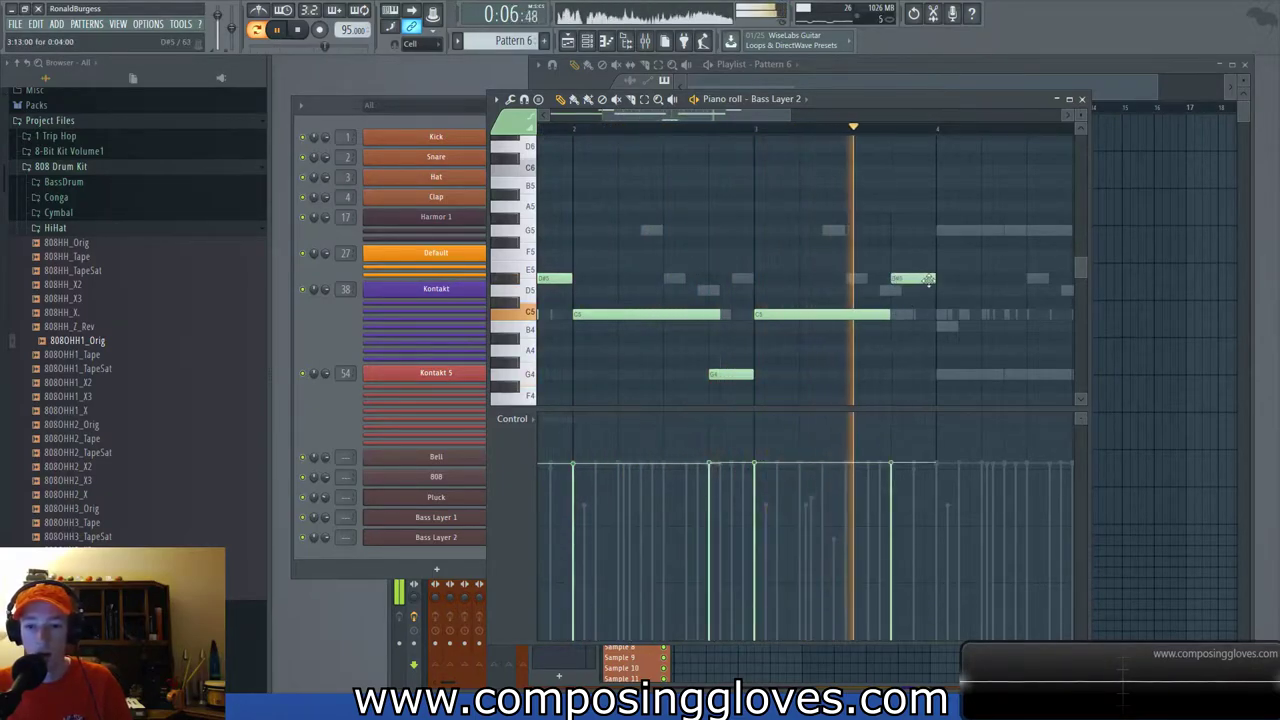
key("space")
left_click(900, 290)
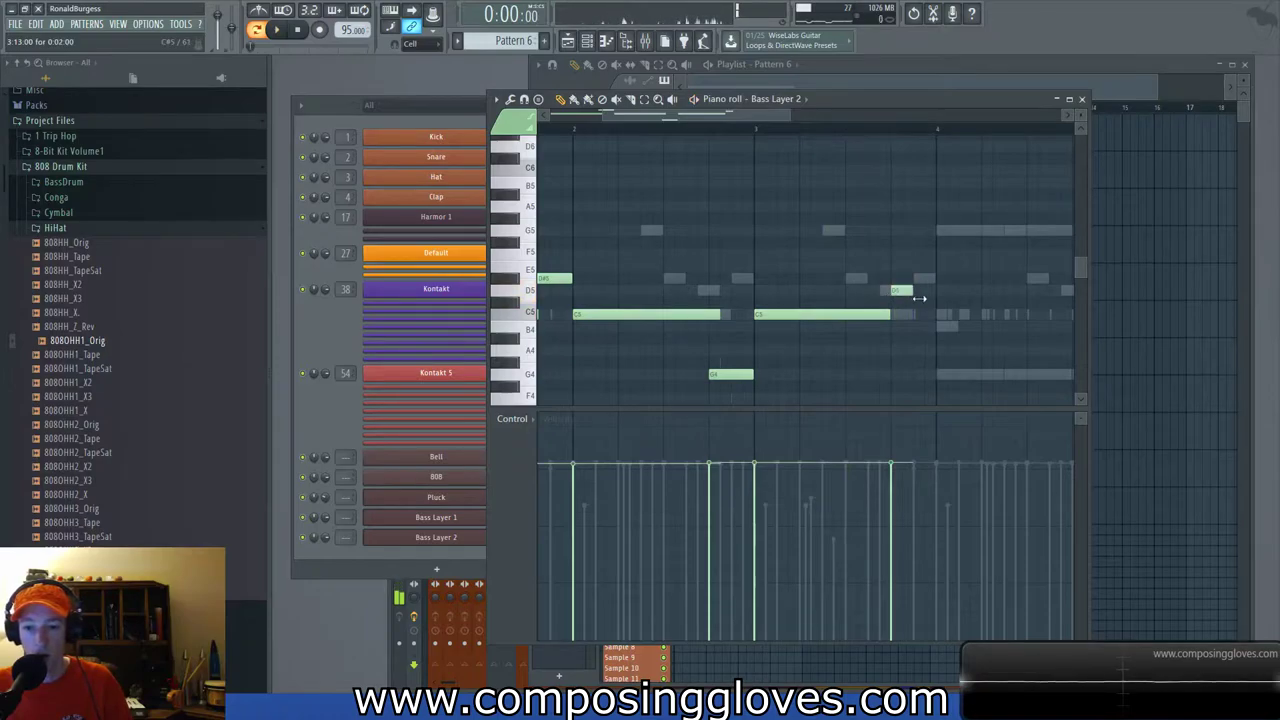
left_click(918, 278)
Place an eight-step G4 note and an eight-step F#4 note across bar 4, and play back that bar.
left_click(934, 374)
mouse_move(963, 371)
left_mouse_down()
mouse_move(834, 383)
mouse_move(926, 386)
mouse_move(898, 395)
mouse_move(820, 255)
left_mouse_up()
scroll(898, 352, "up", 3)
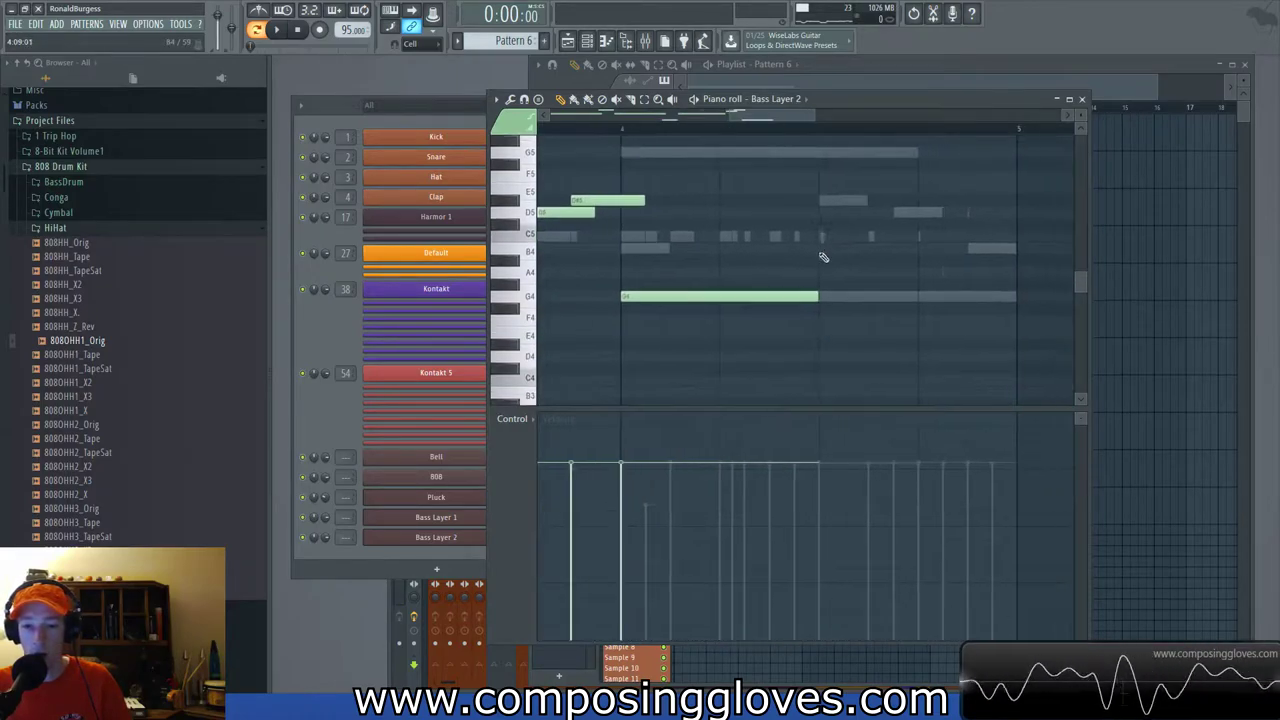
left_click(830, 333)
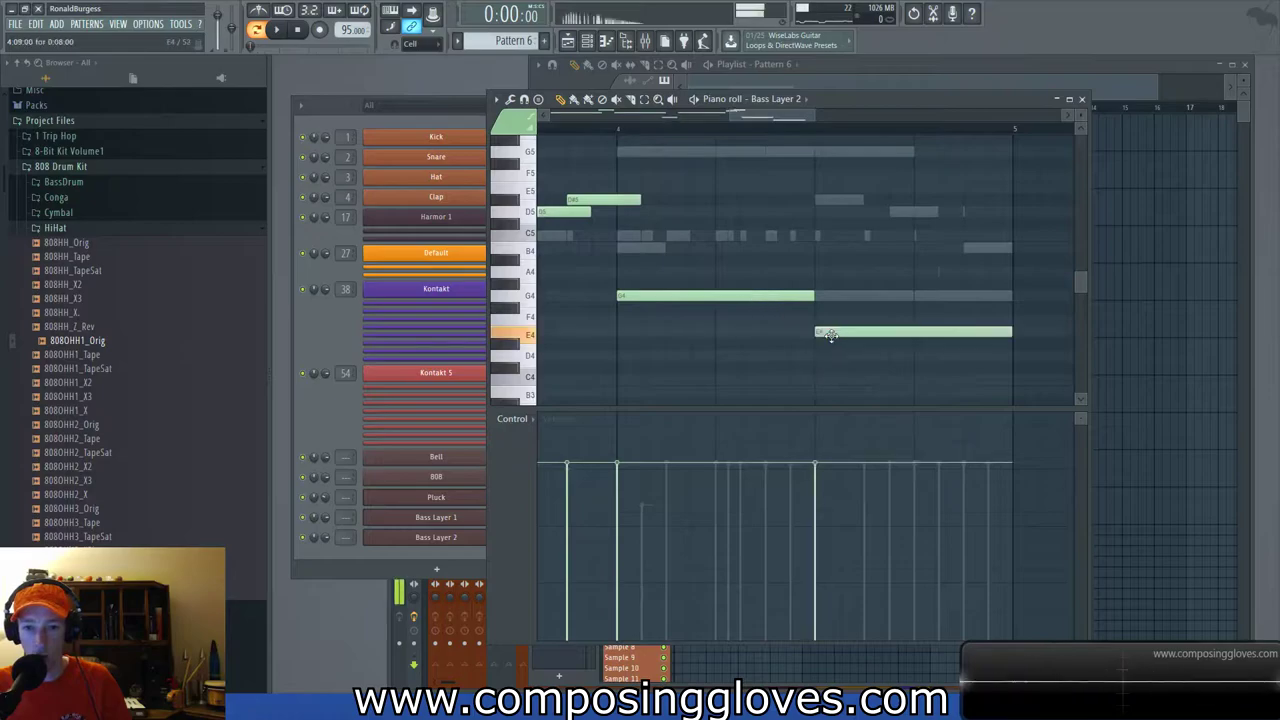
left_click_drag(830, 333, 858, 311)
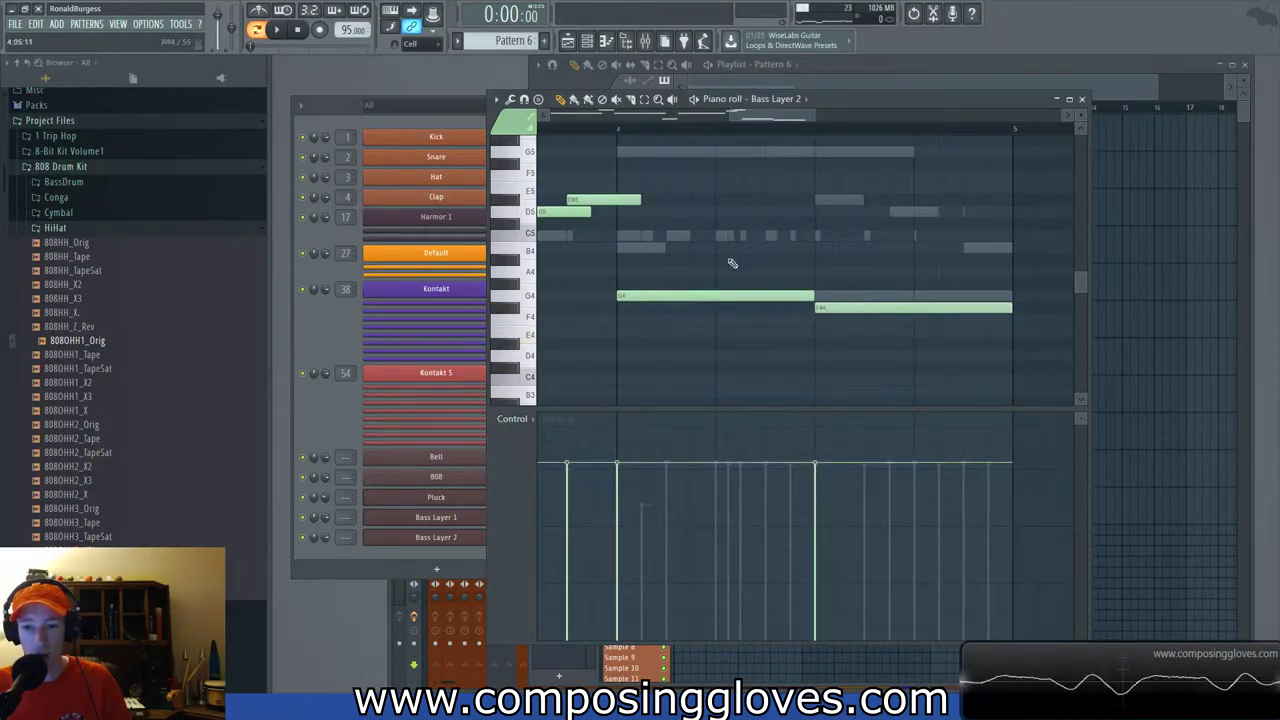
left_click(623, 128)
key("space")
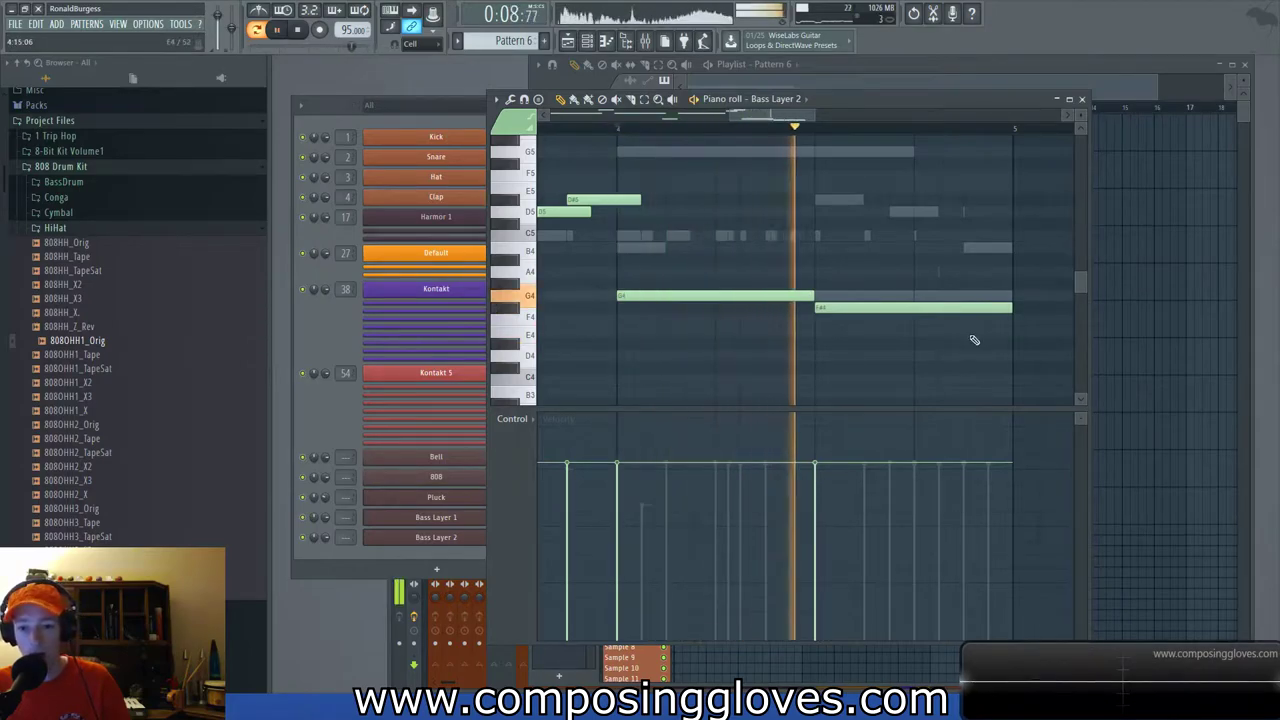
key("space")
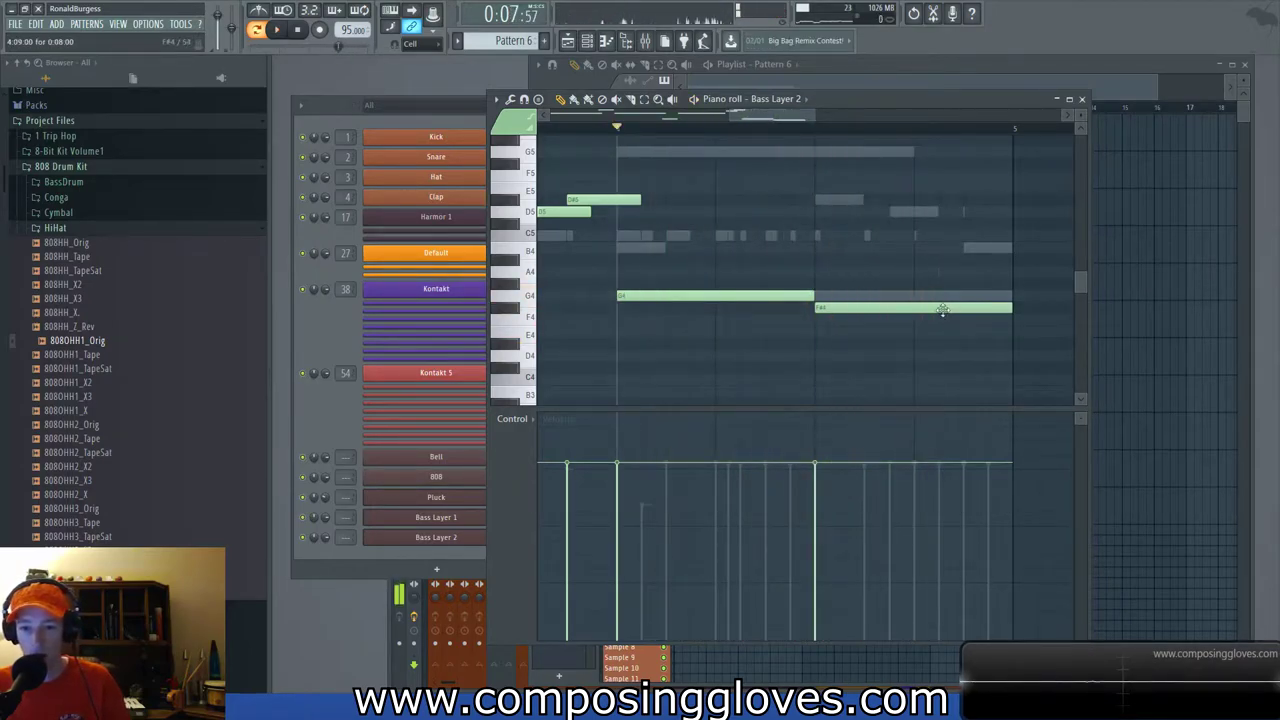
Raise the second note of bar 4 to B4, select it and play back from the start of bar 3.
left_click_drag(942, 310, 942, 250)
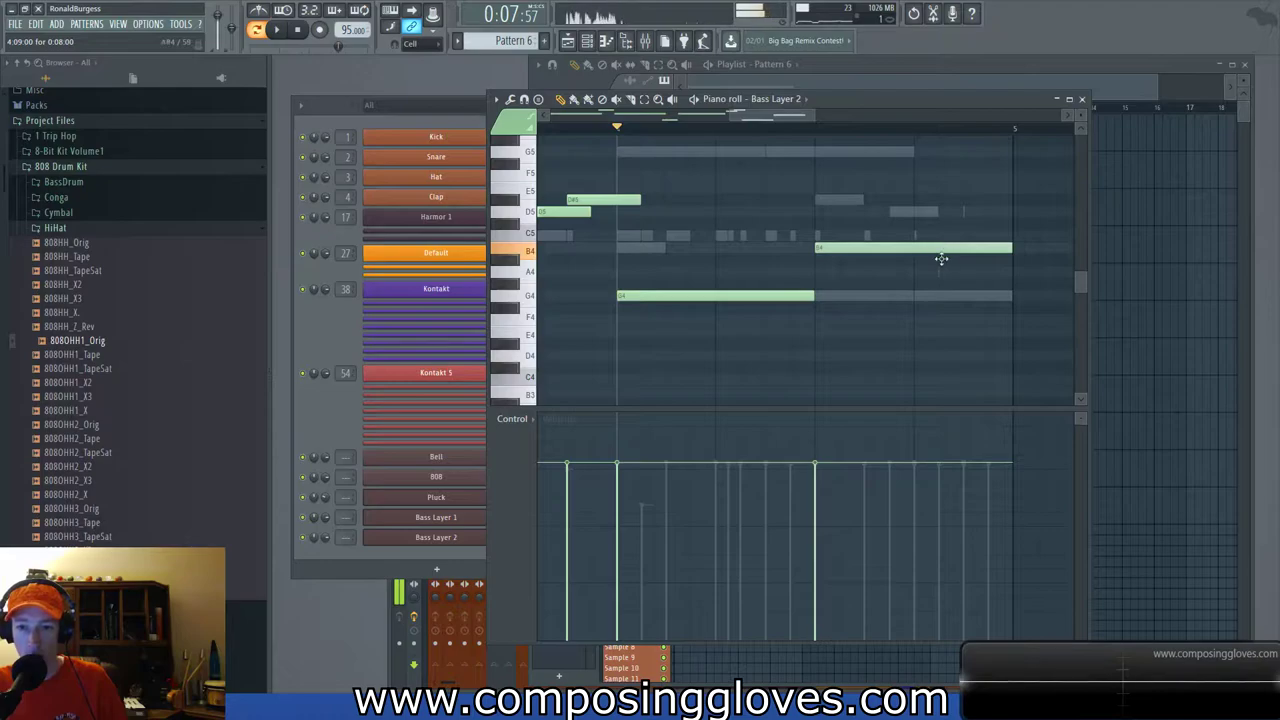
scroll(771, 287, "down", 3)
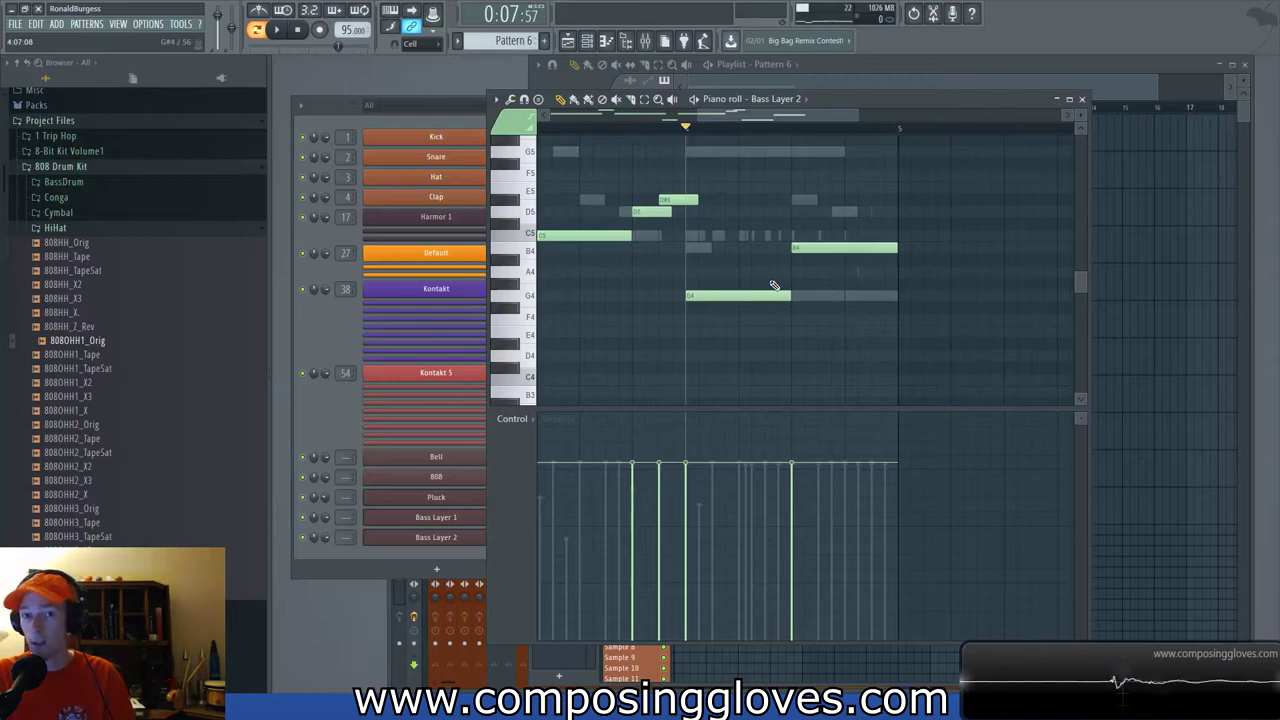
left_click_drag(800, 194, 846, 277)
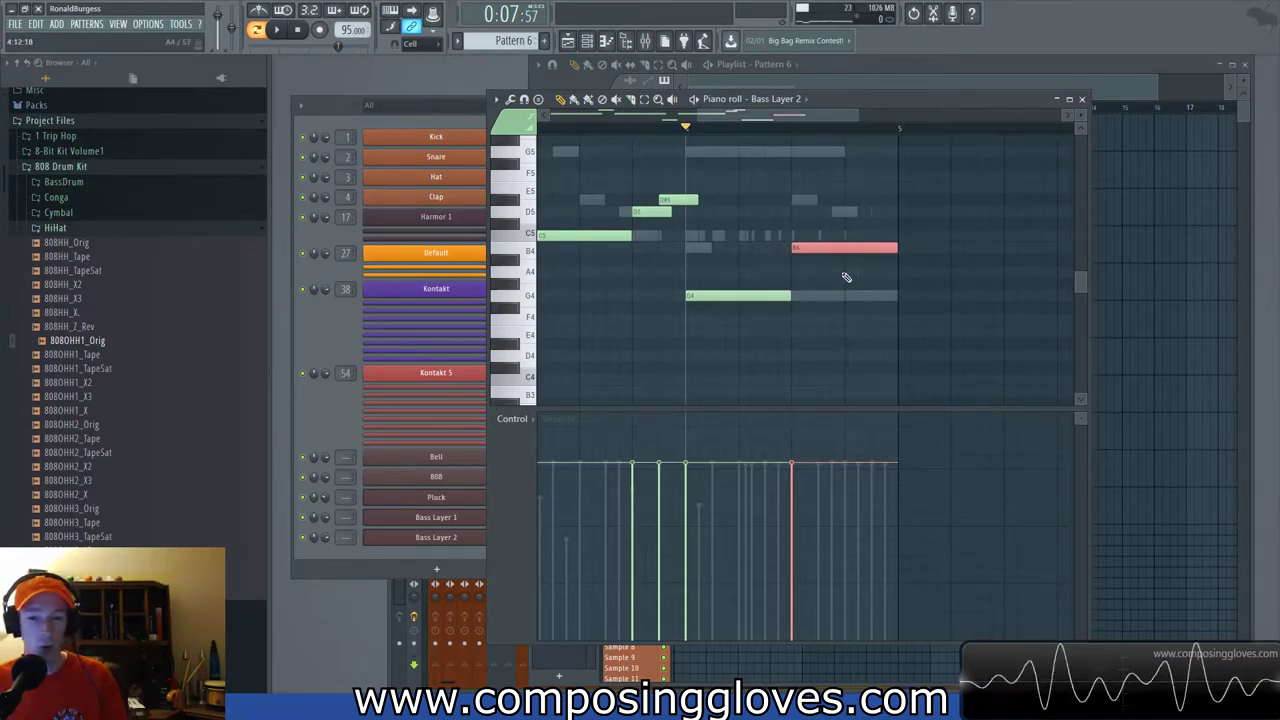
left_click_drag(631, 129, 760, 142)
left_click(608, 129)
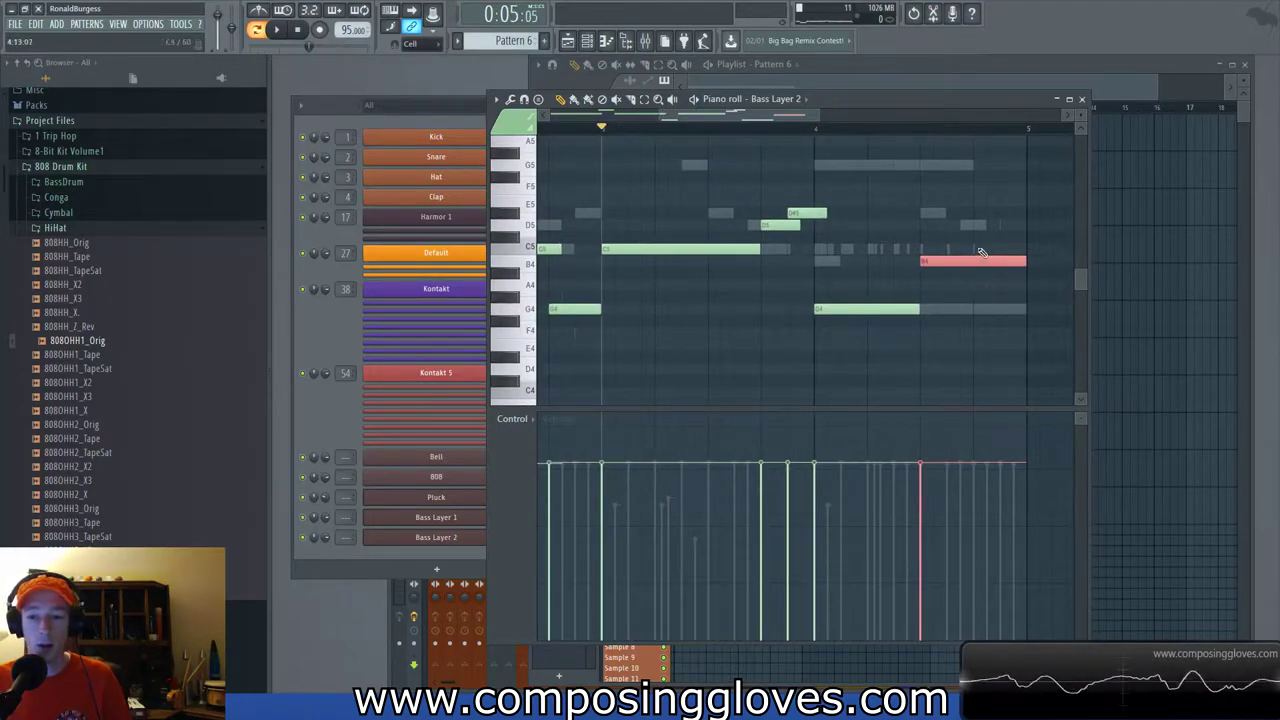
key("space")
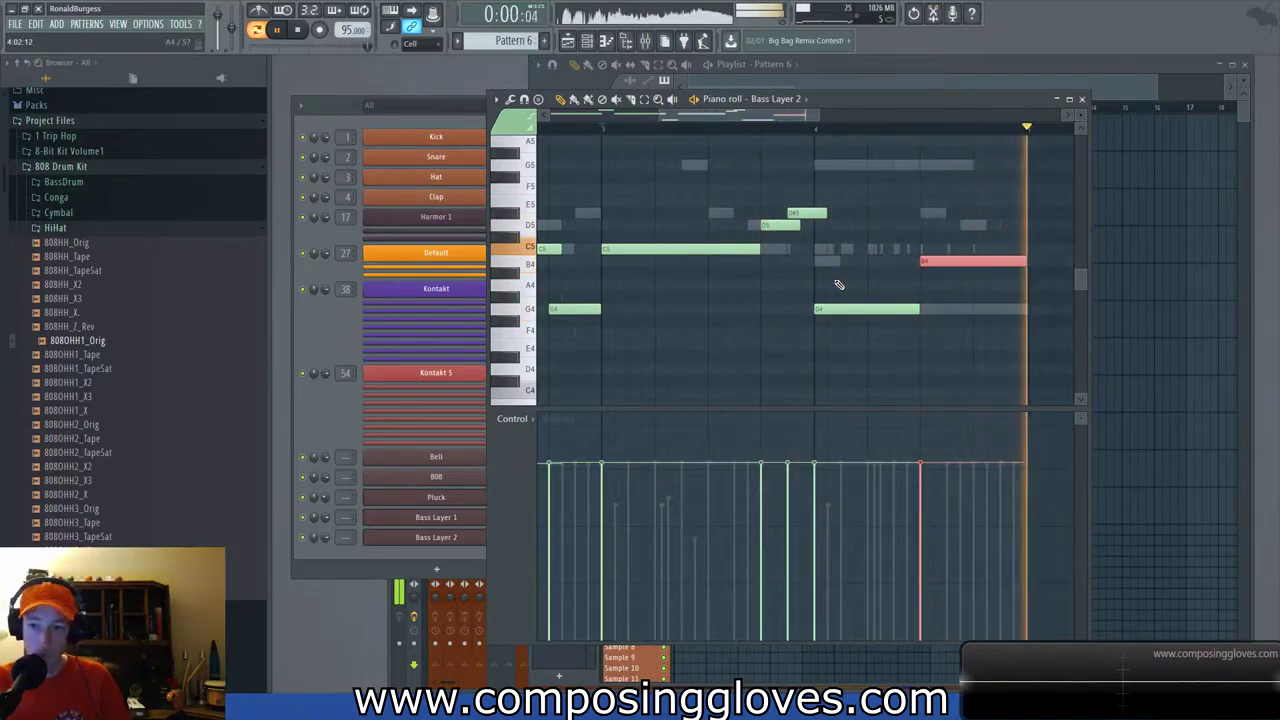
key("space")
Move the B4 note to beat 4 at four steps, add a five-step A#4 note on beat 3 and play bar 4.
left_click_drag(997, 258, 1043, 260)
left_click(942, 279)
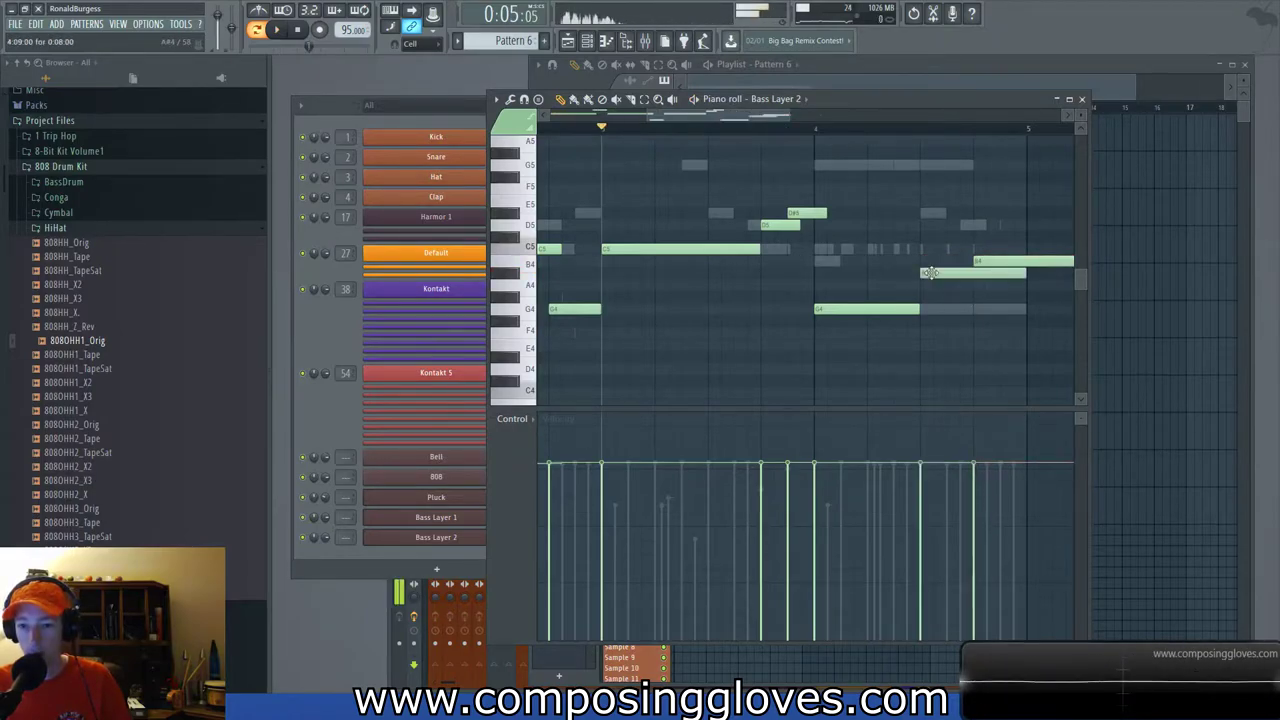
scroll(900, 280, "right", 3)
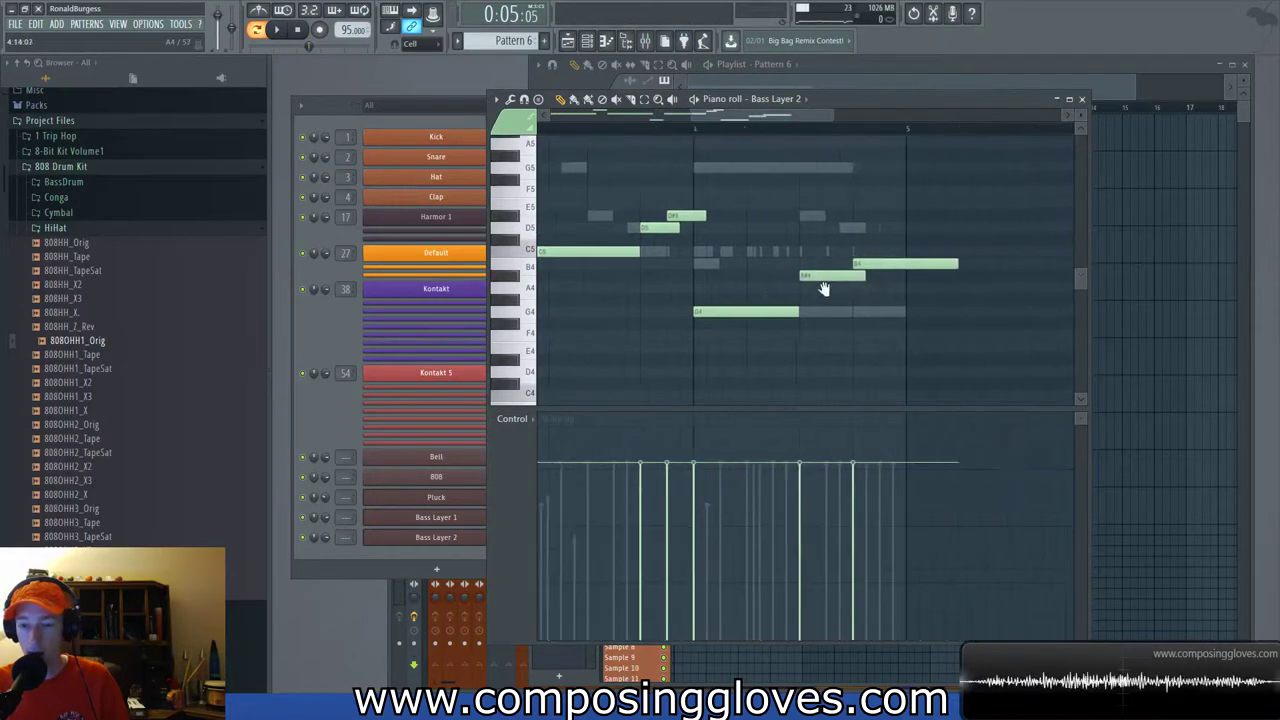
left_click_drag(919, 271, 861, 265)
left_click(648, 127)
key("space")
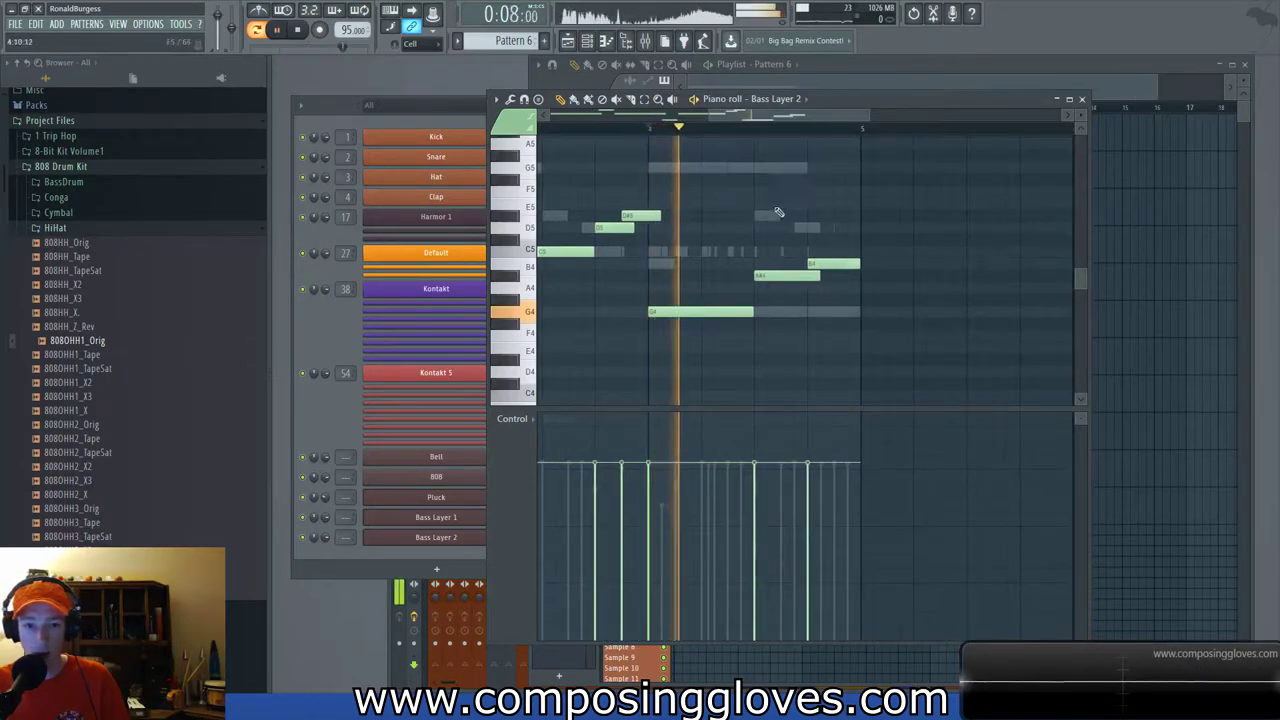
key("space")
Shorten the second G4 note of bar 4 in the 808 piano roll to two steps and play back the bar.
scroll(791, 258, "up", 3)
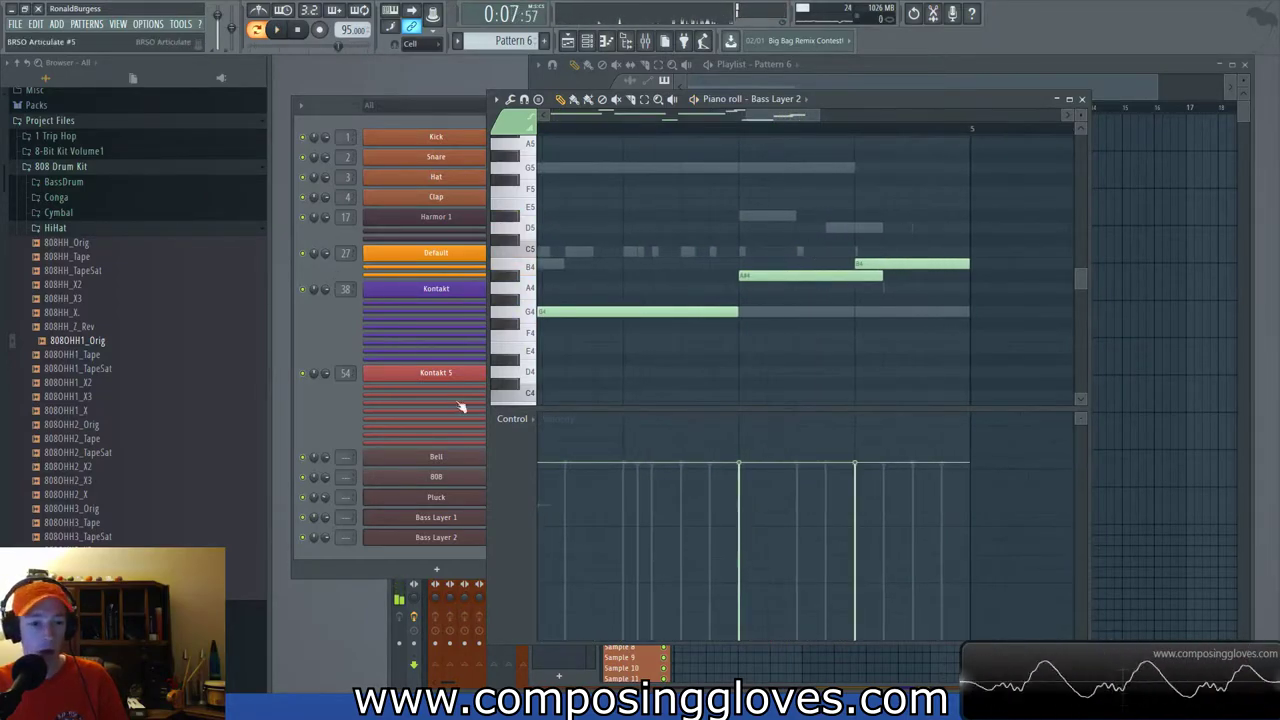
left_click(324, 335)
left_click(592, 473)
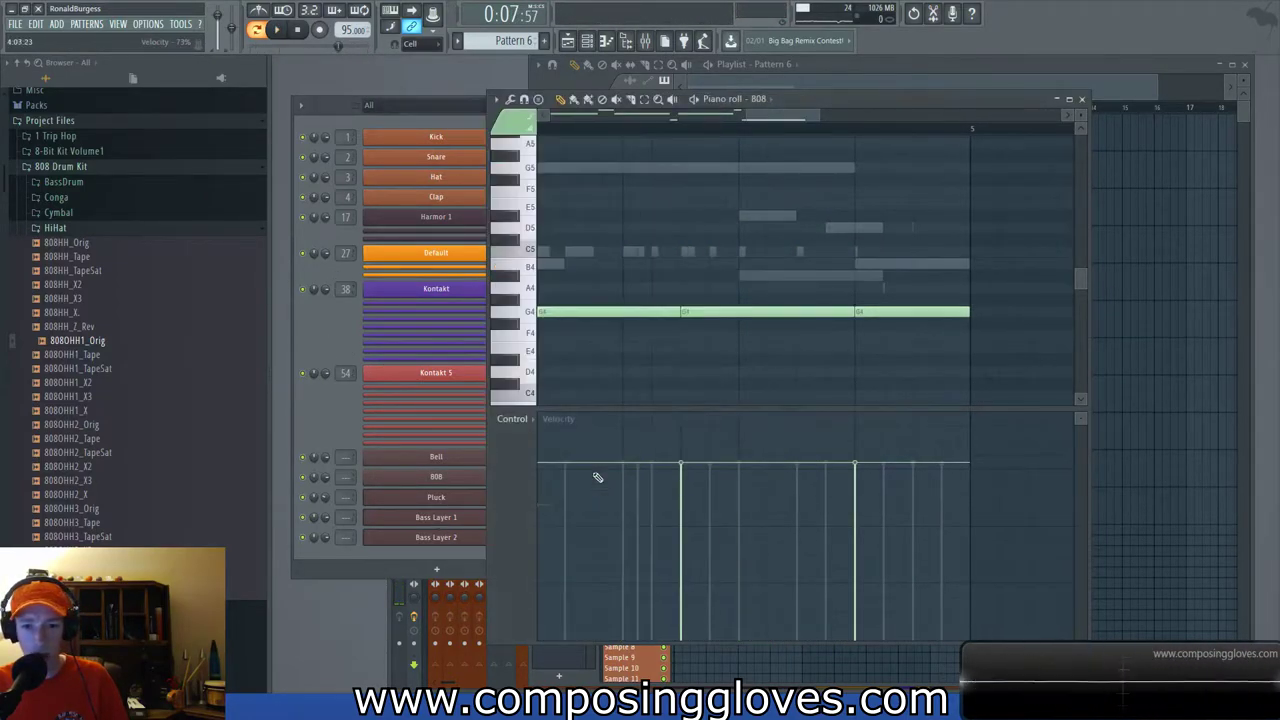
scroll(760, 330, "down", 2)
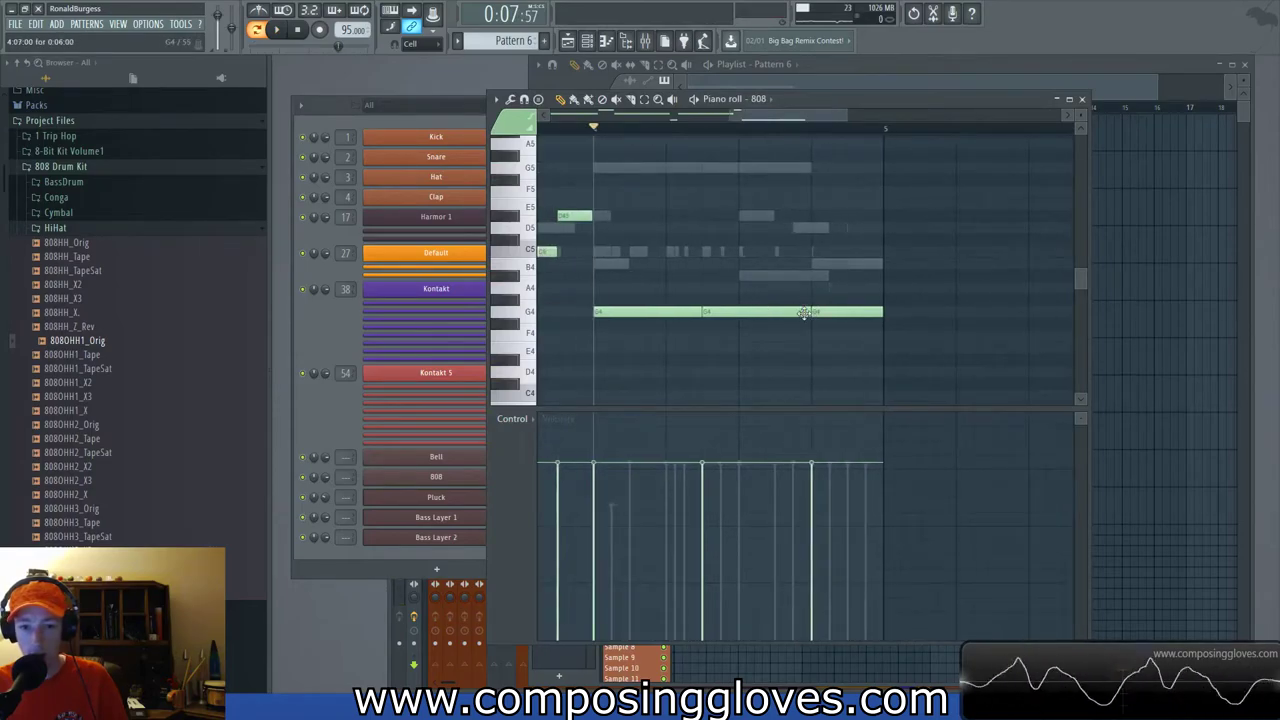
left_click_drag(807, 313, 733, 315)
key("space")
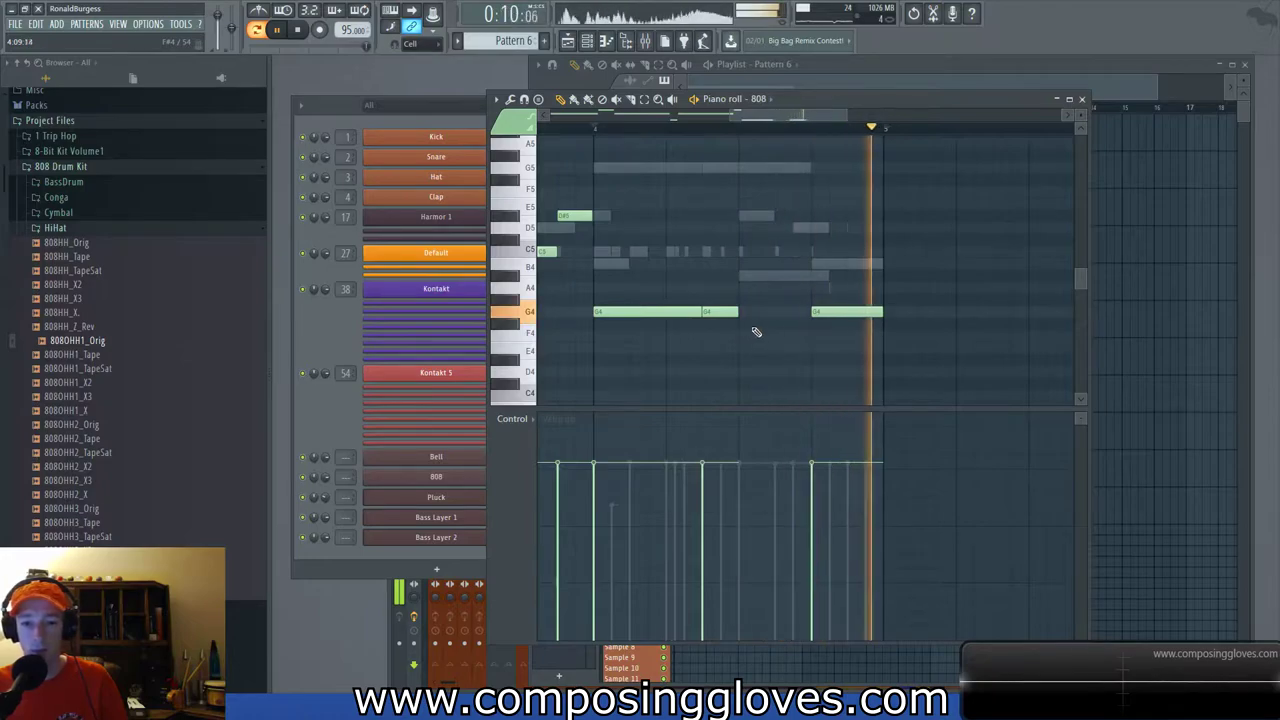
key("space")
Check Bass Layer 2's notes, shorten Bass Layer 1's G5 note in bar 4 to eight steps and play back the bar.
left_click(349, 395)
left_click(527, 543)
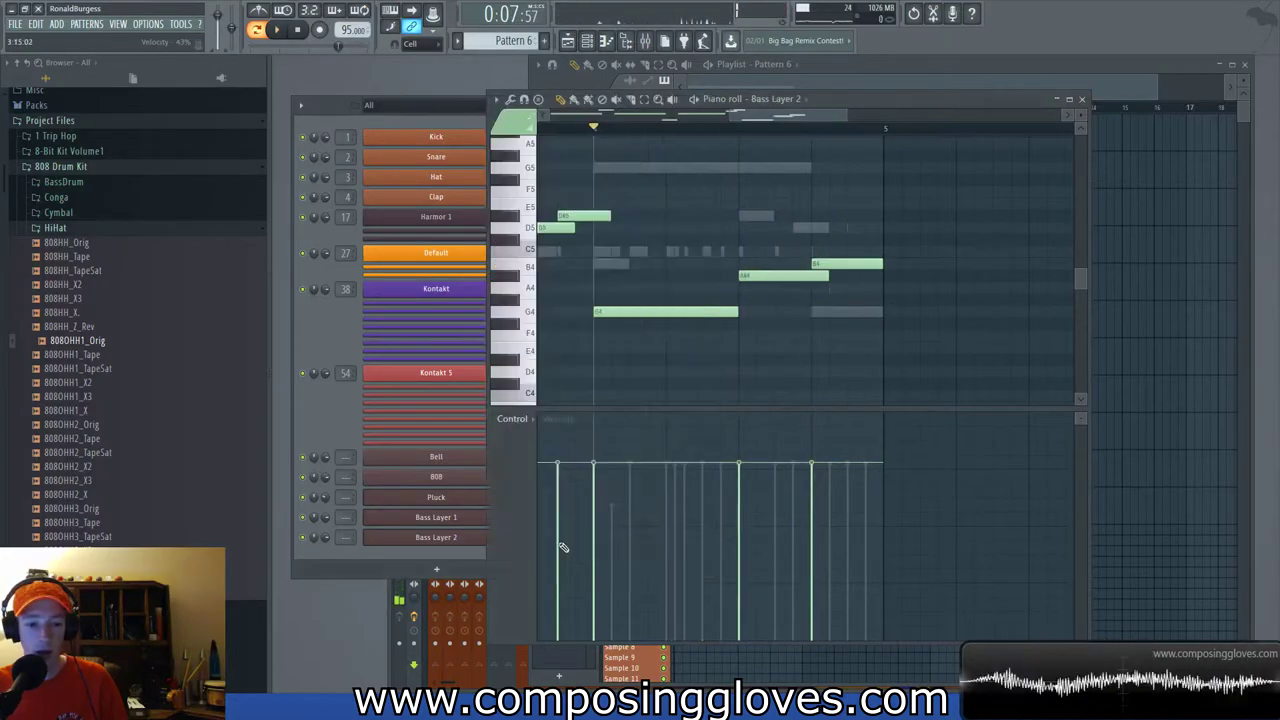
left_click(343, 547)
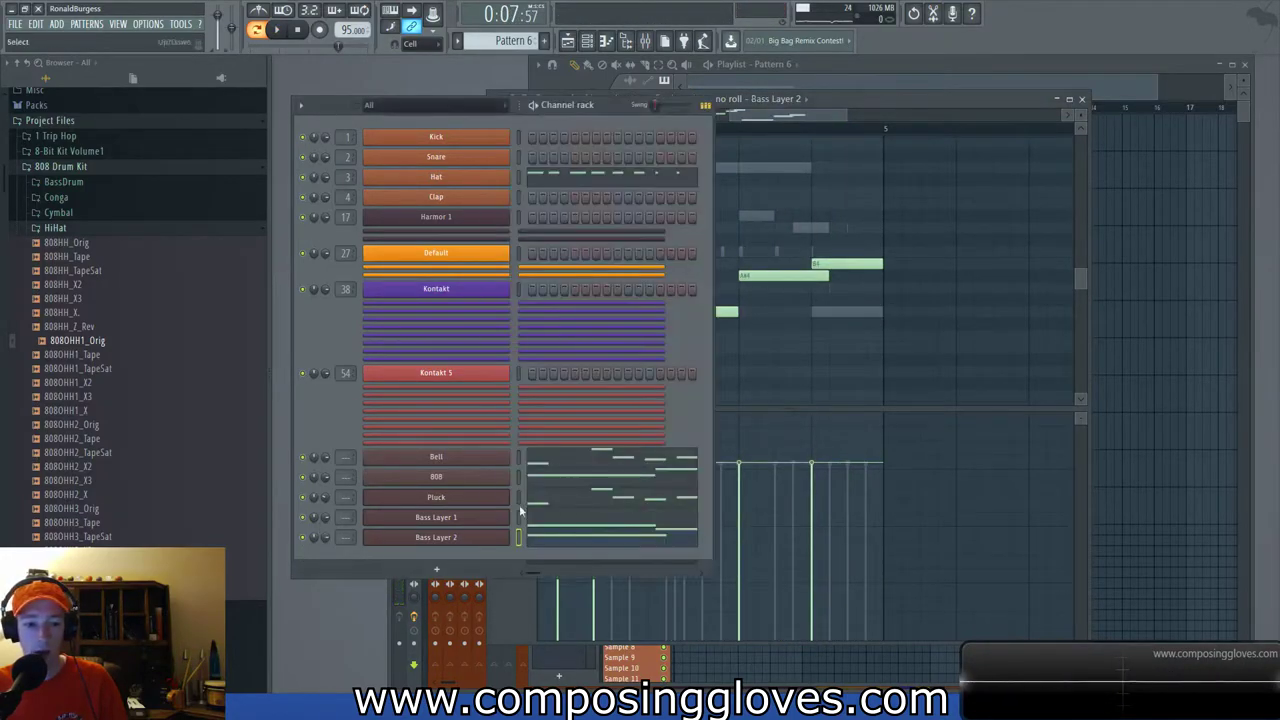
left_click(602, 518)
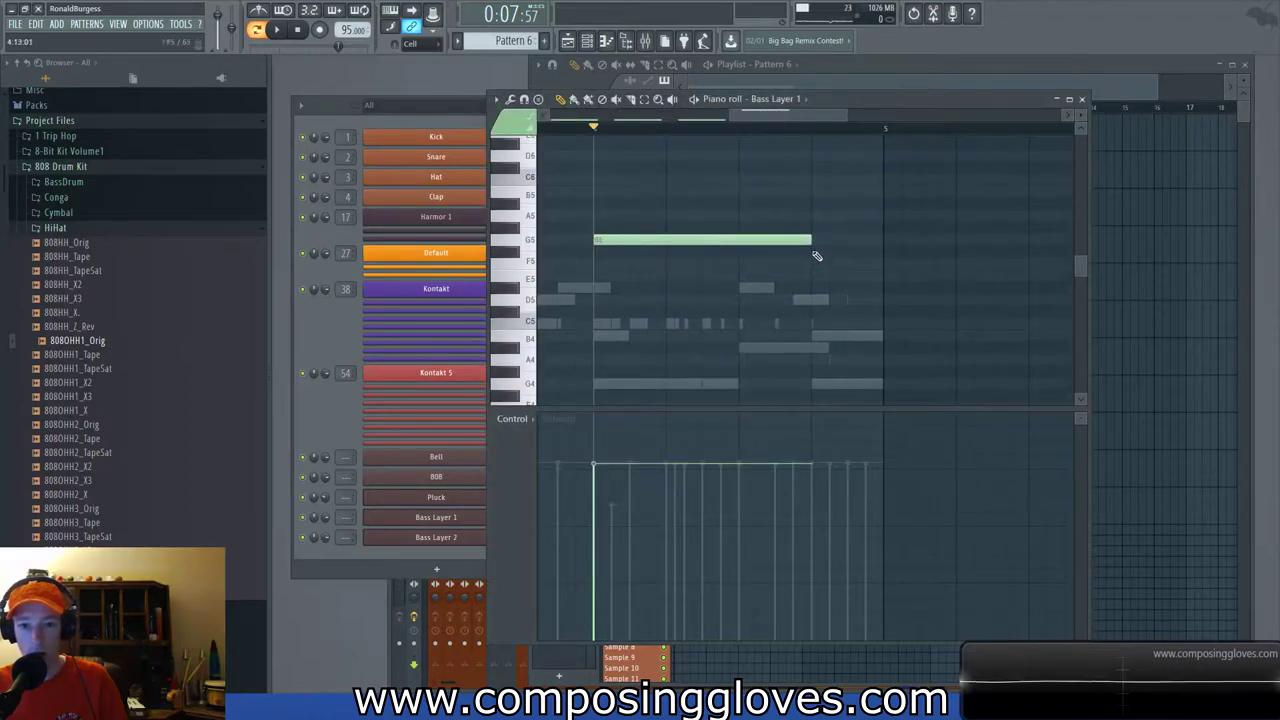
left_click_drag(808, 236, 724, 241)
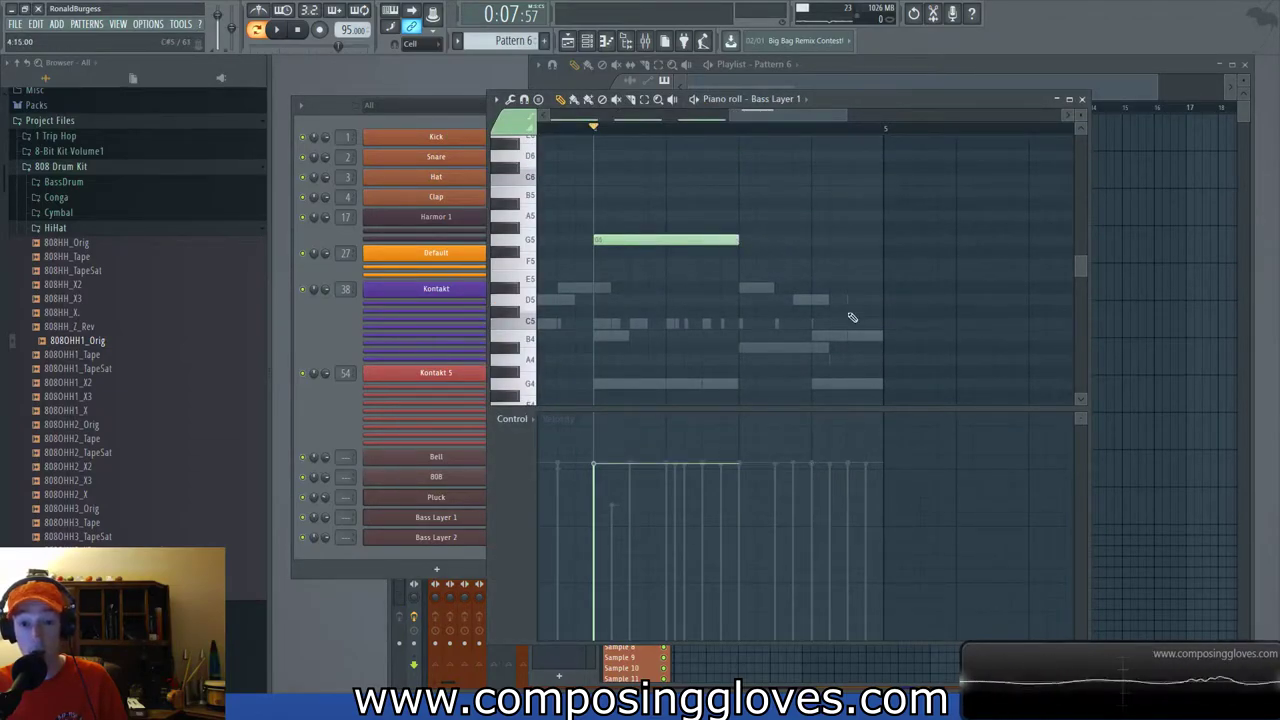
key("space")
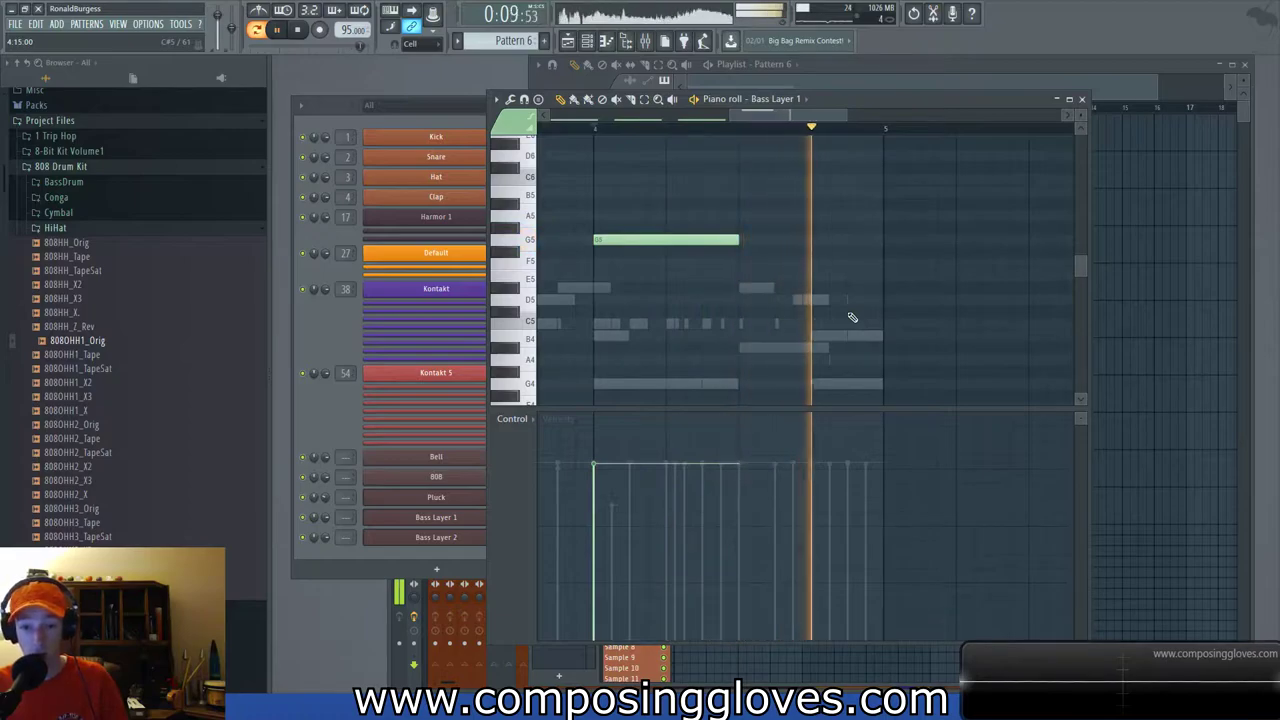
key("space")
Place an eight-step A#5 note on beat 3 of bar 4 in Bass Layer 1.
left_click(755, 347)
right_click(756, 348)
left_click(754, 208)
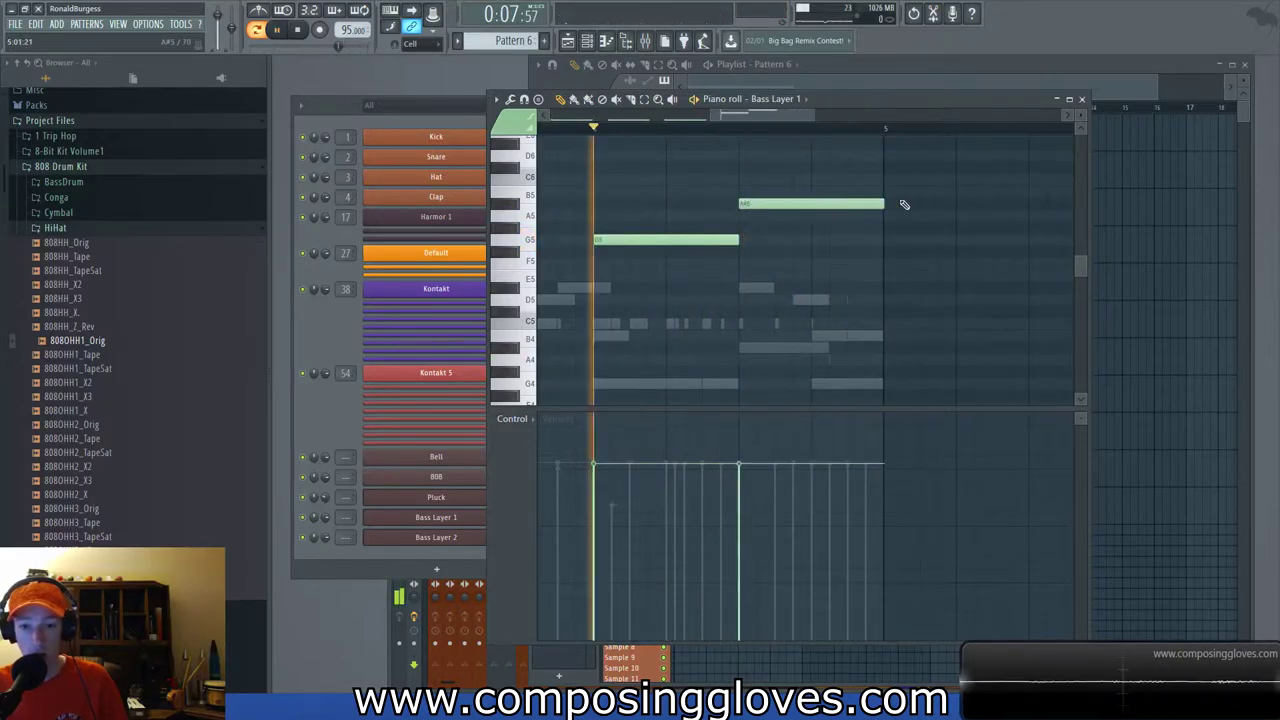
In Bass Layer 1, halve the length of bar 4's A#5 note, add a B5 note filling the last beat, and audition the bar.
key("space")
left_click_drag(886, 204, 811, 204)
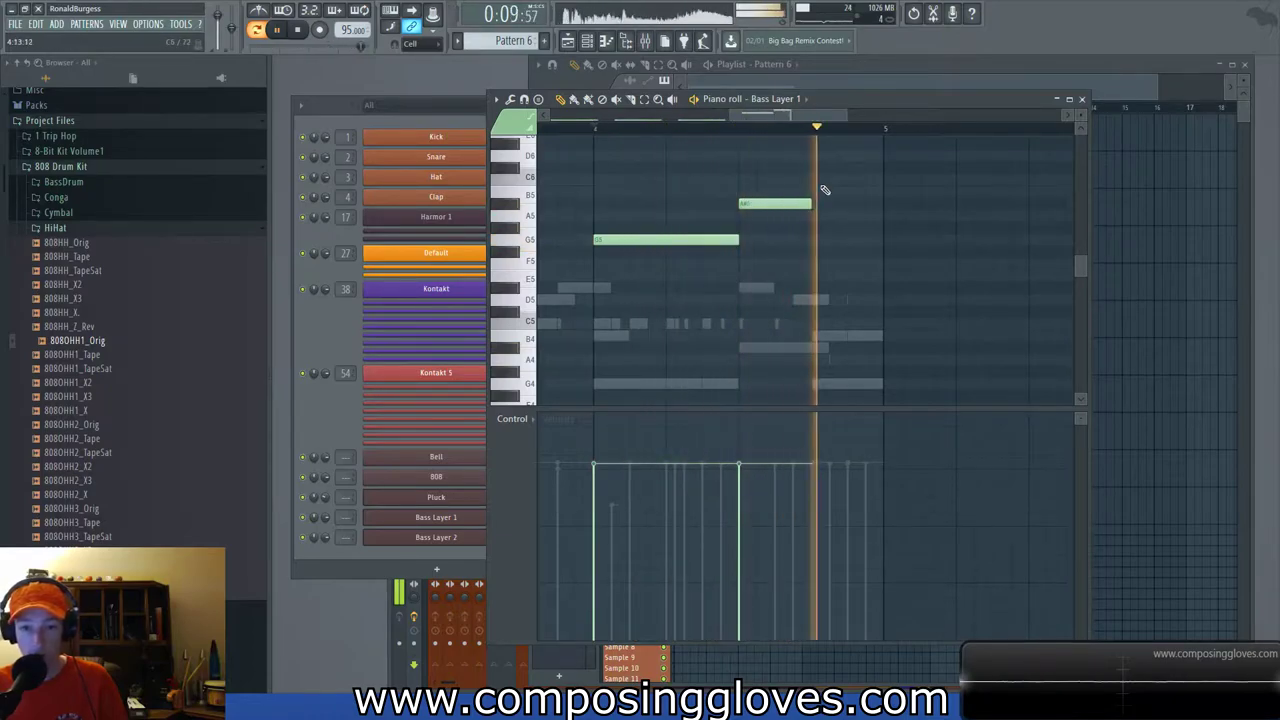
left_click(820, 191)
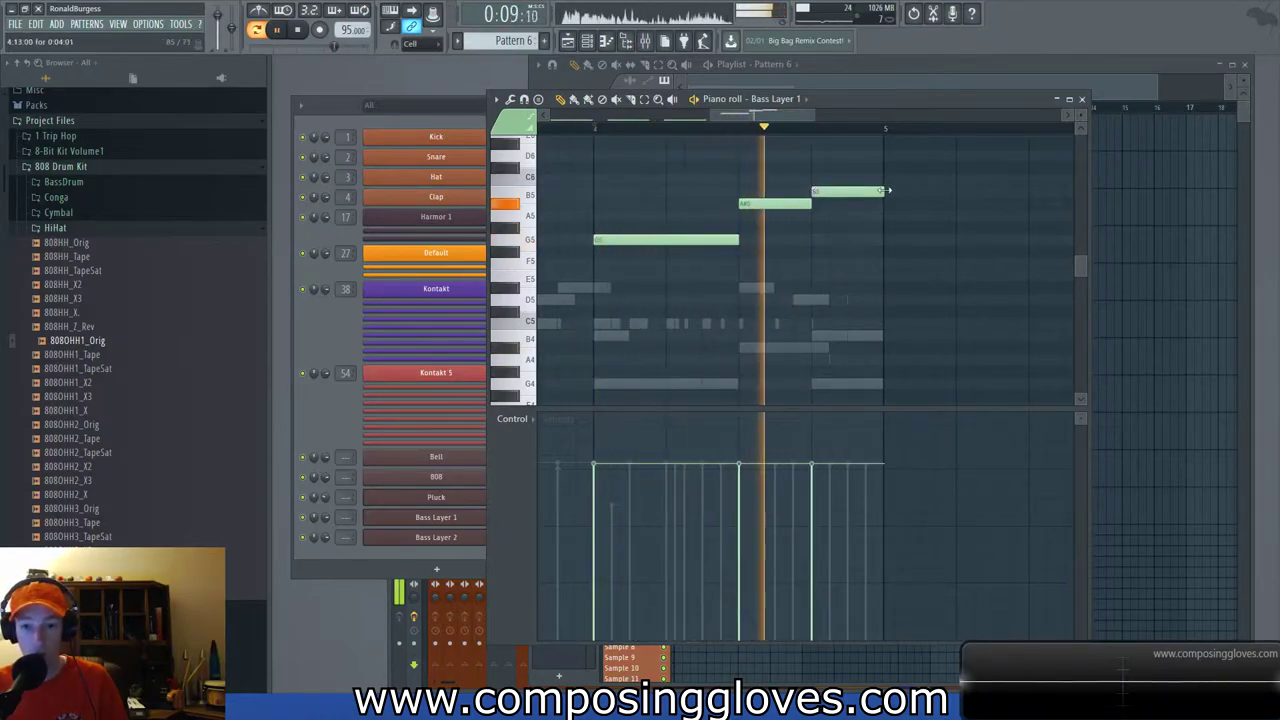
key("space")
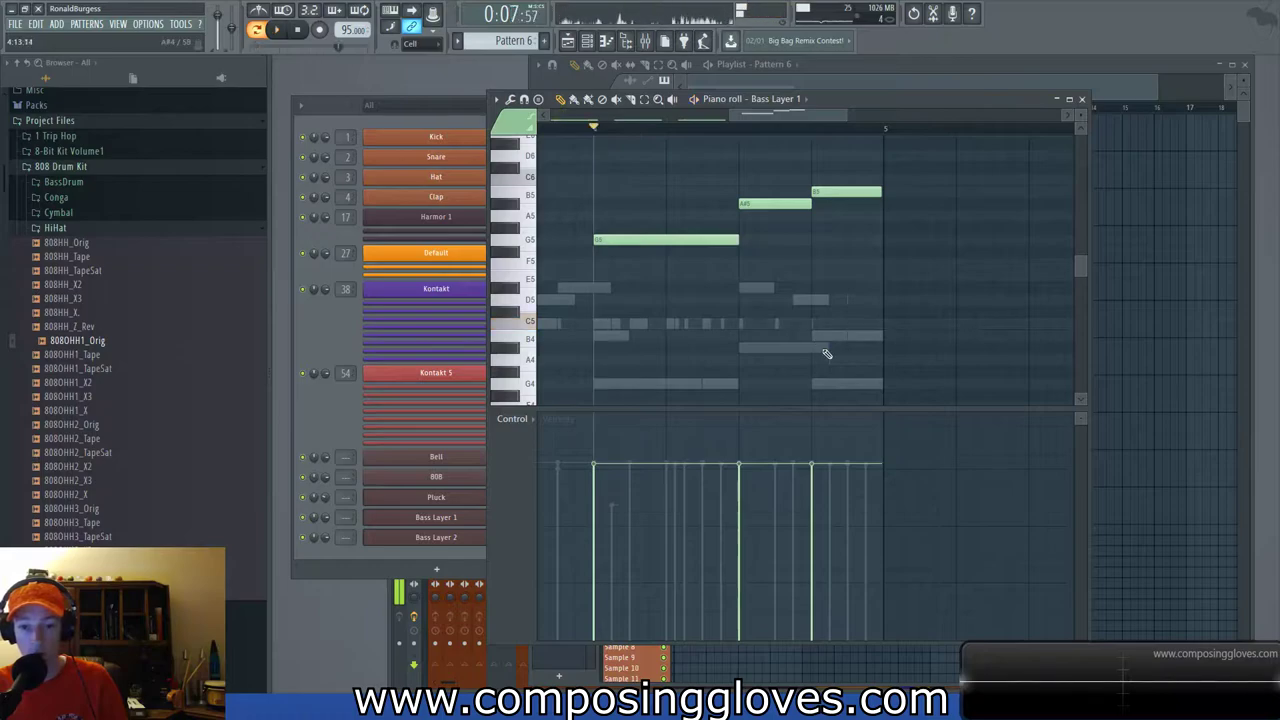
key("space")
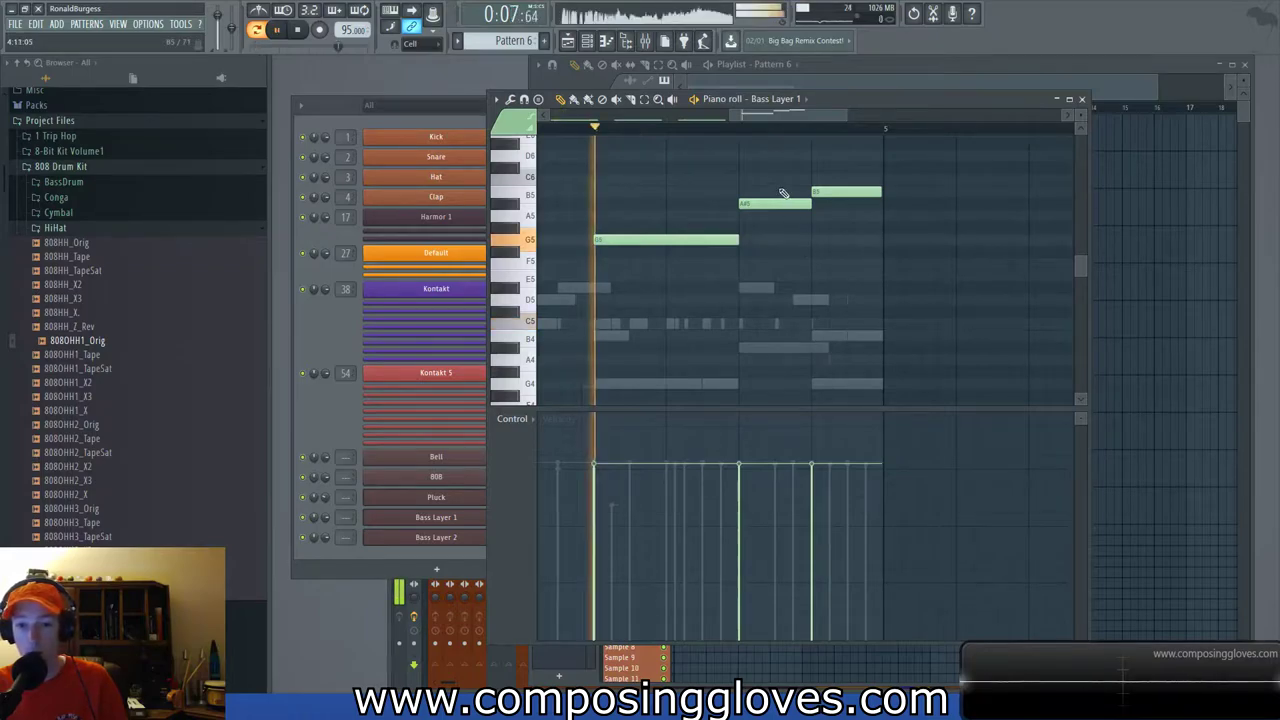
key("space")
Switch to the Bass Layer 2 notes, trim bar 4's A#4 so it ends where B4 starts, and audition the change.
double_click(833, 338)
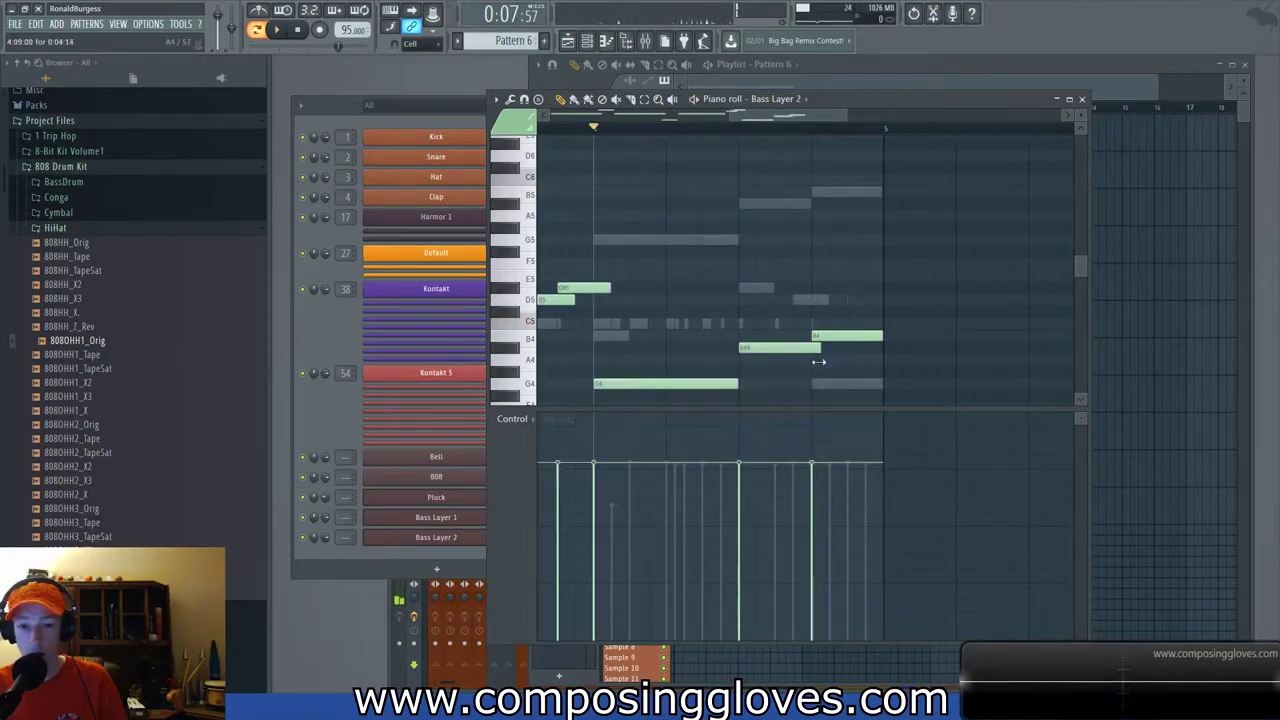
left_click_drag(713, 212, 789, 152)
left_click_drag(797, 258, 702, 220)
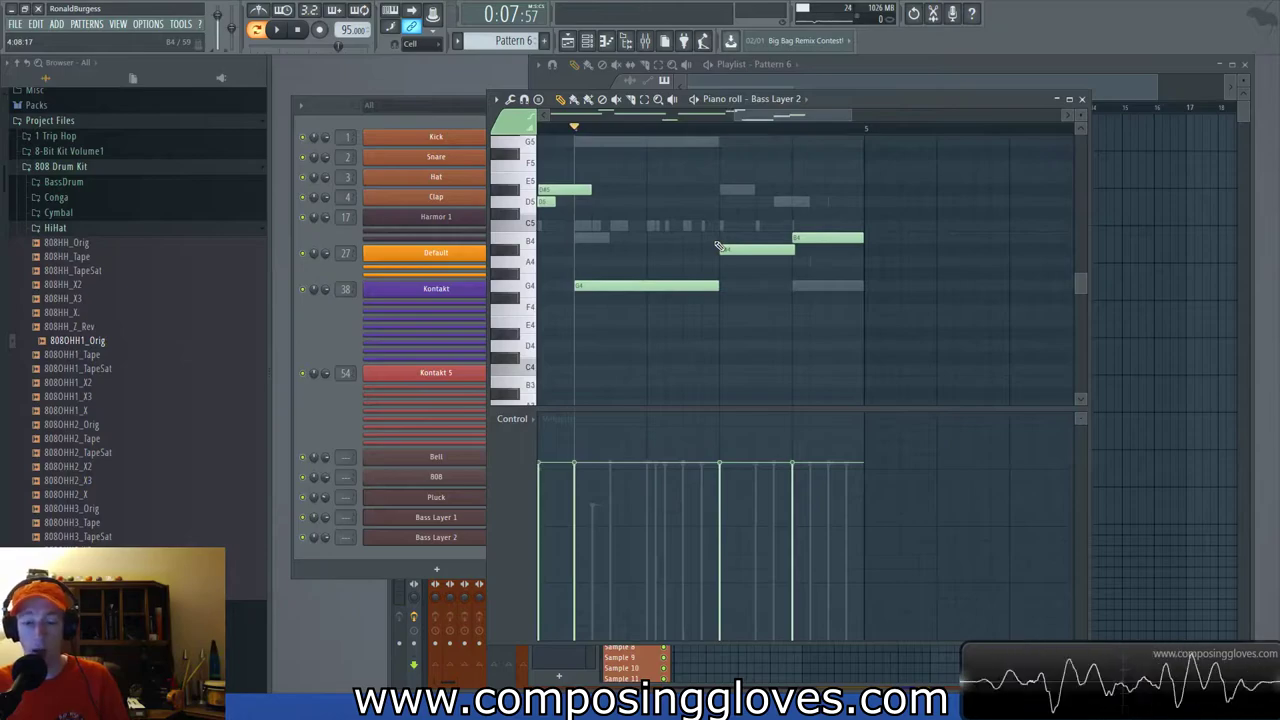
left_click_drag(558, 136, 651, 166)
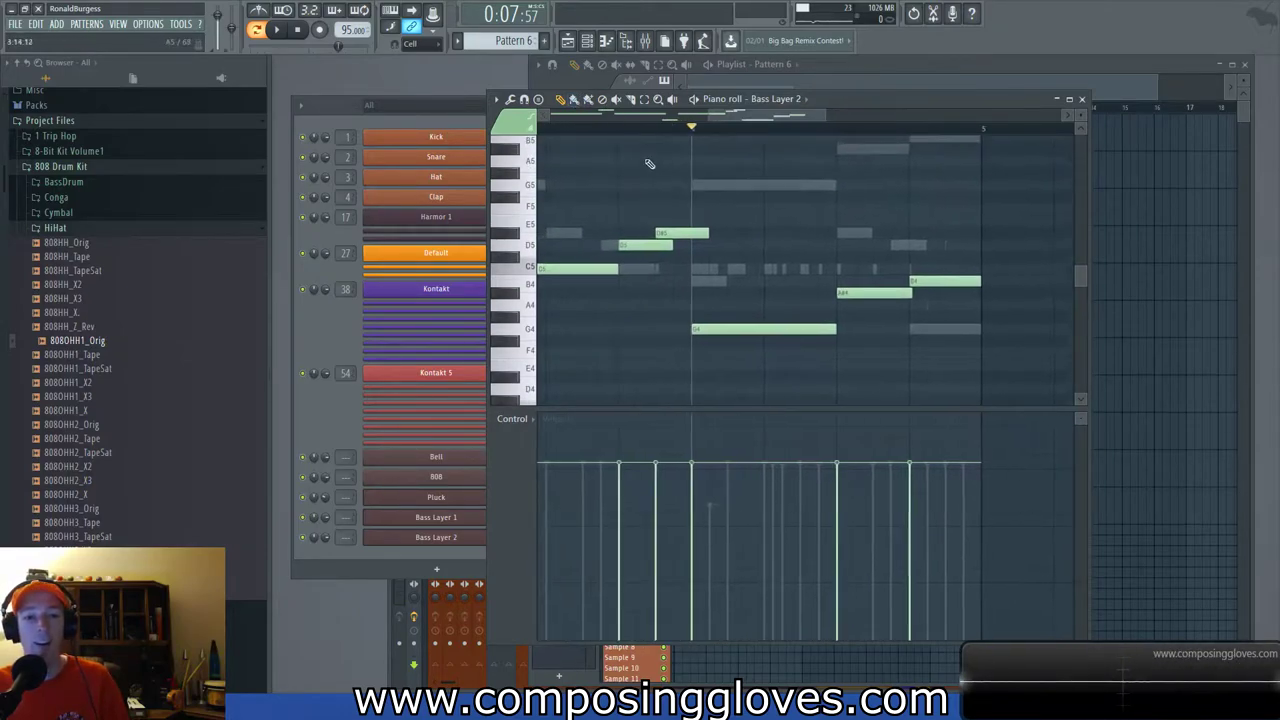
key("space")
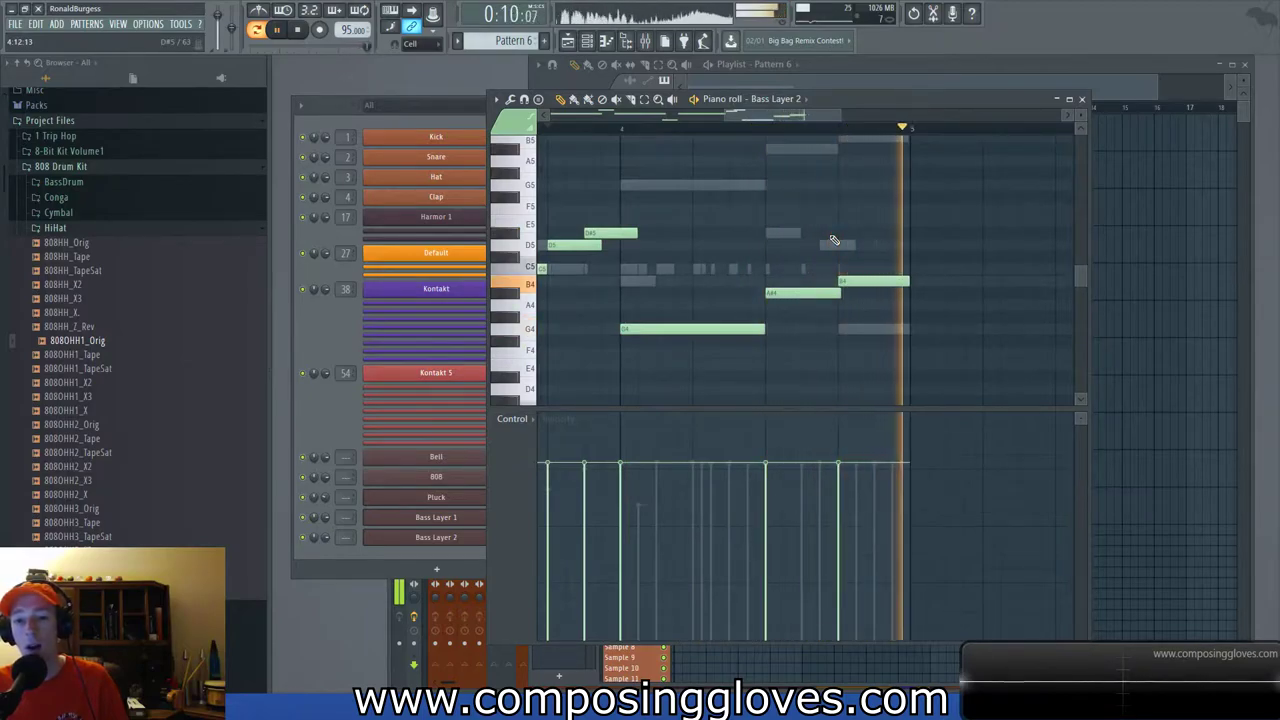
key("space")
scroll(835, 265, "up", 5)
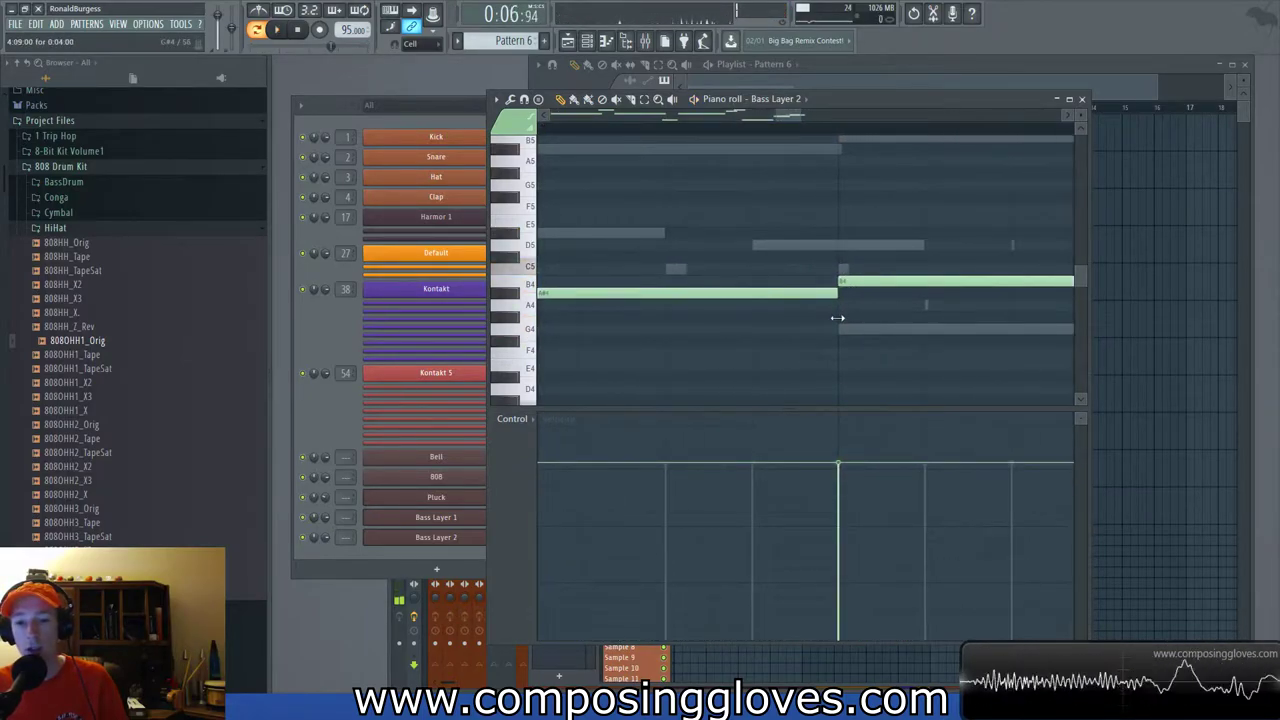
scroll(832, 323, "down", 5)
key("space")
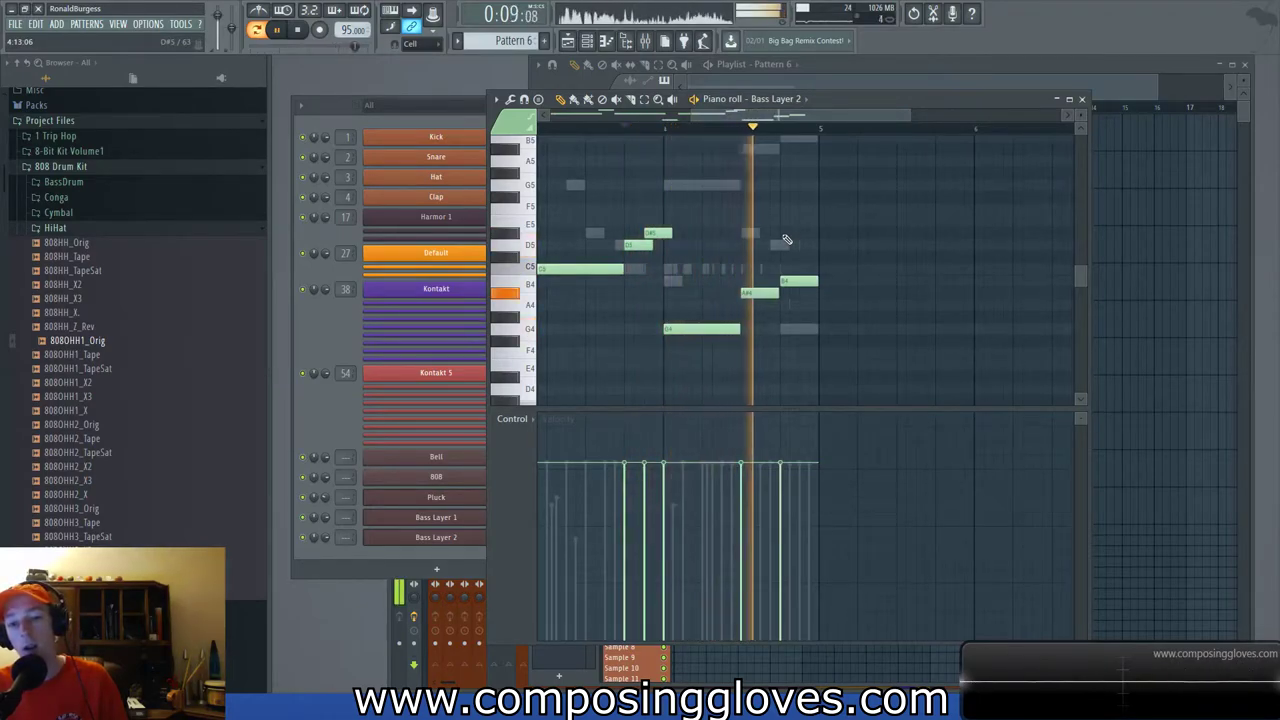
key("space")
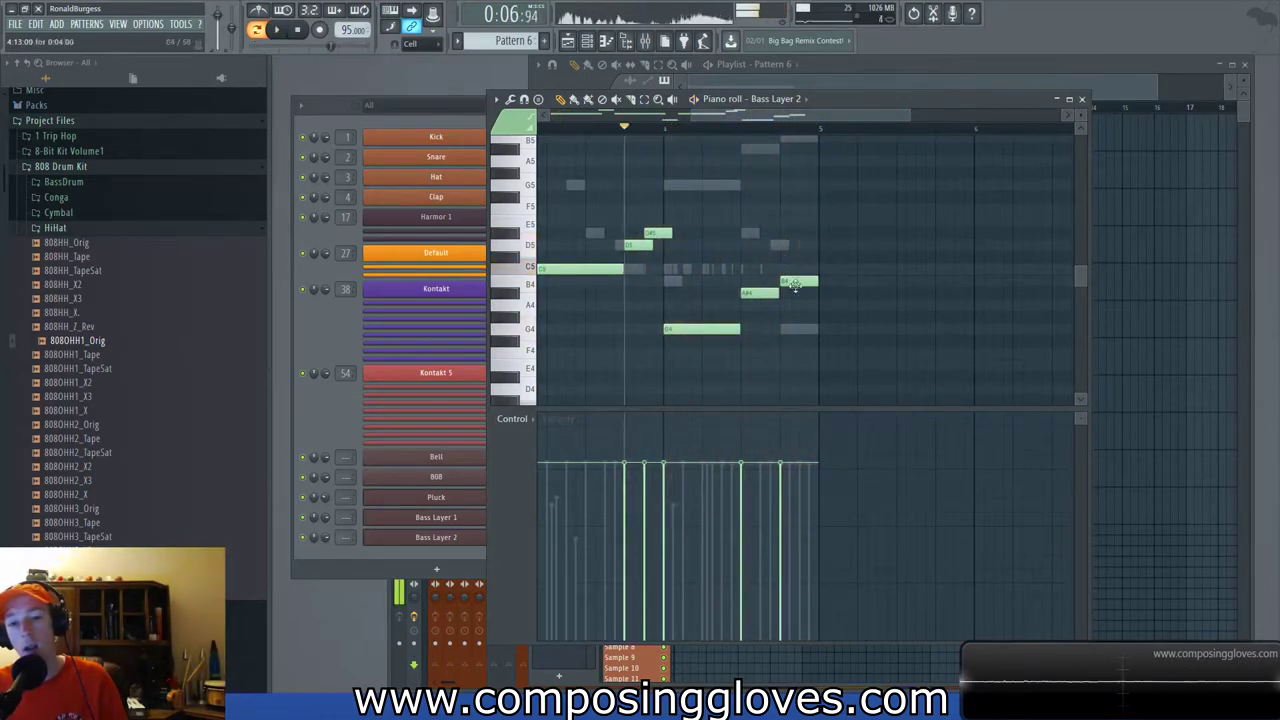
Switch to Bass Layer 1, shorten the A#5 note to leave a small gap before B5, and audition bar 4.
scroll(800, 299, "up", 3)
scroll(792, 282, "up", 2)
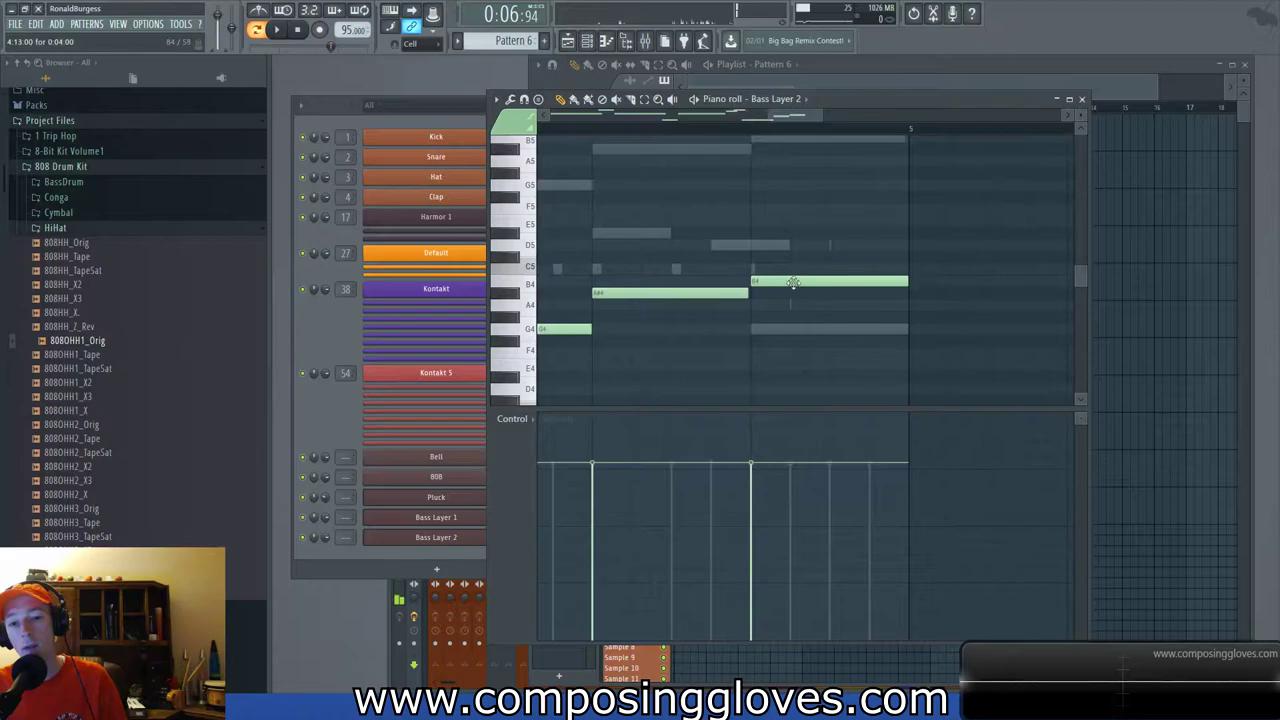
scroll(759, 208, "up", 2)
double_click(729, 221)
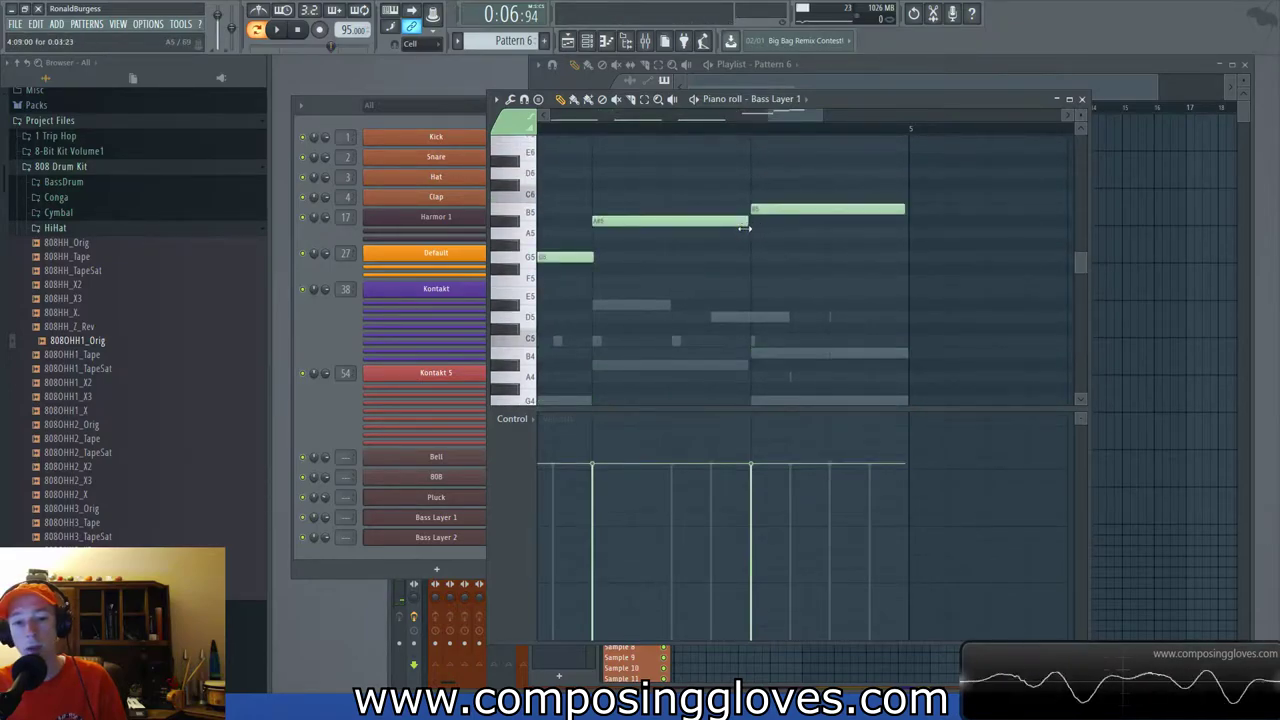
key("space")
scroll(808, 259, "down", 2)
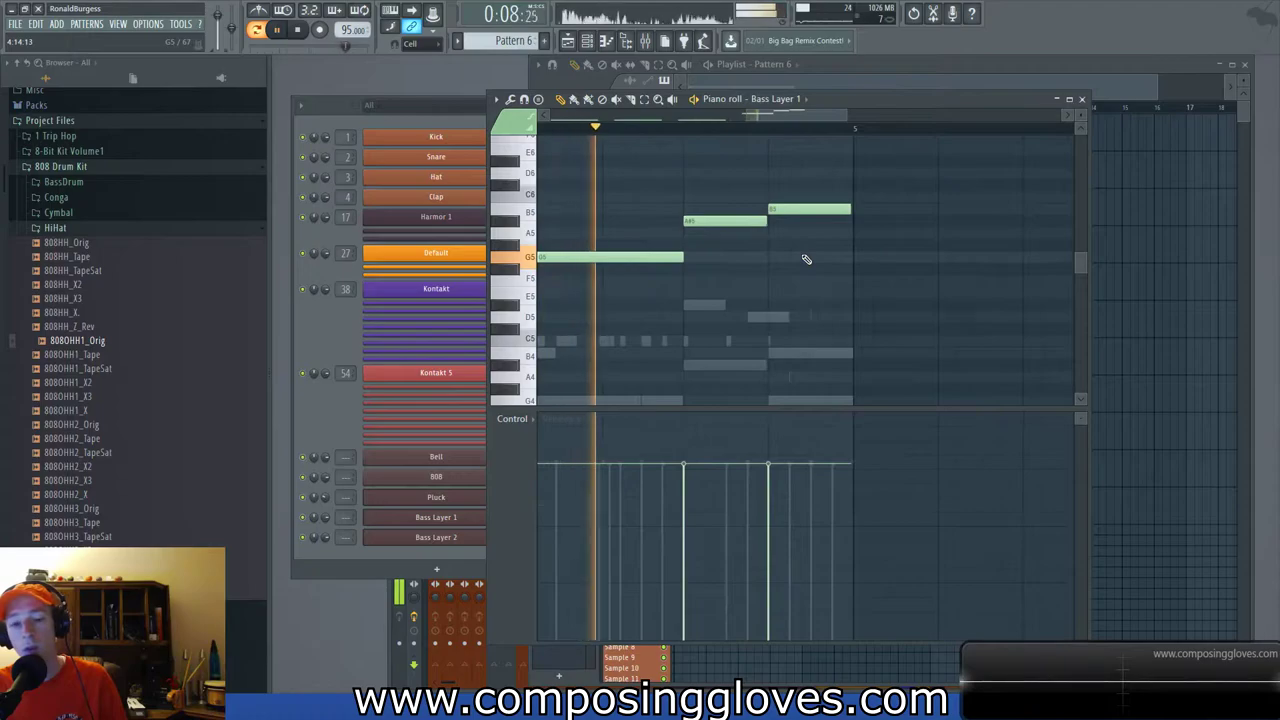
key("space")
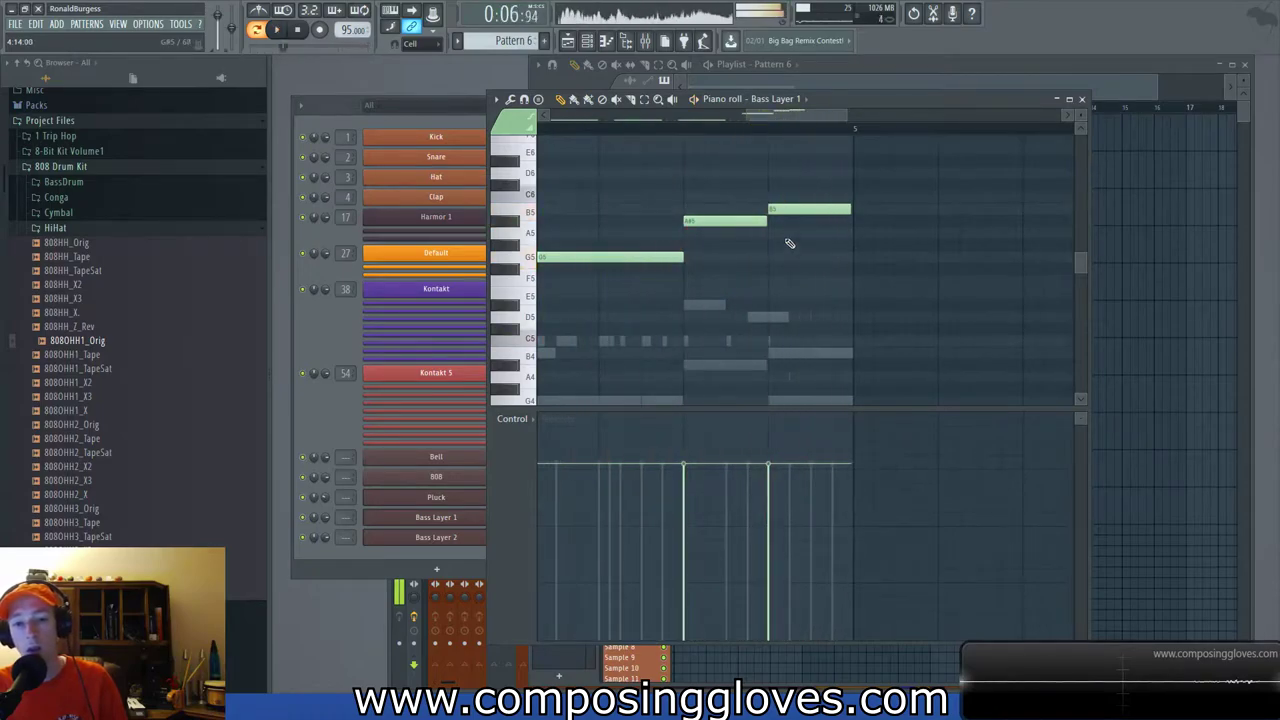
key("space")
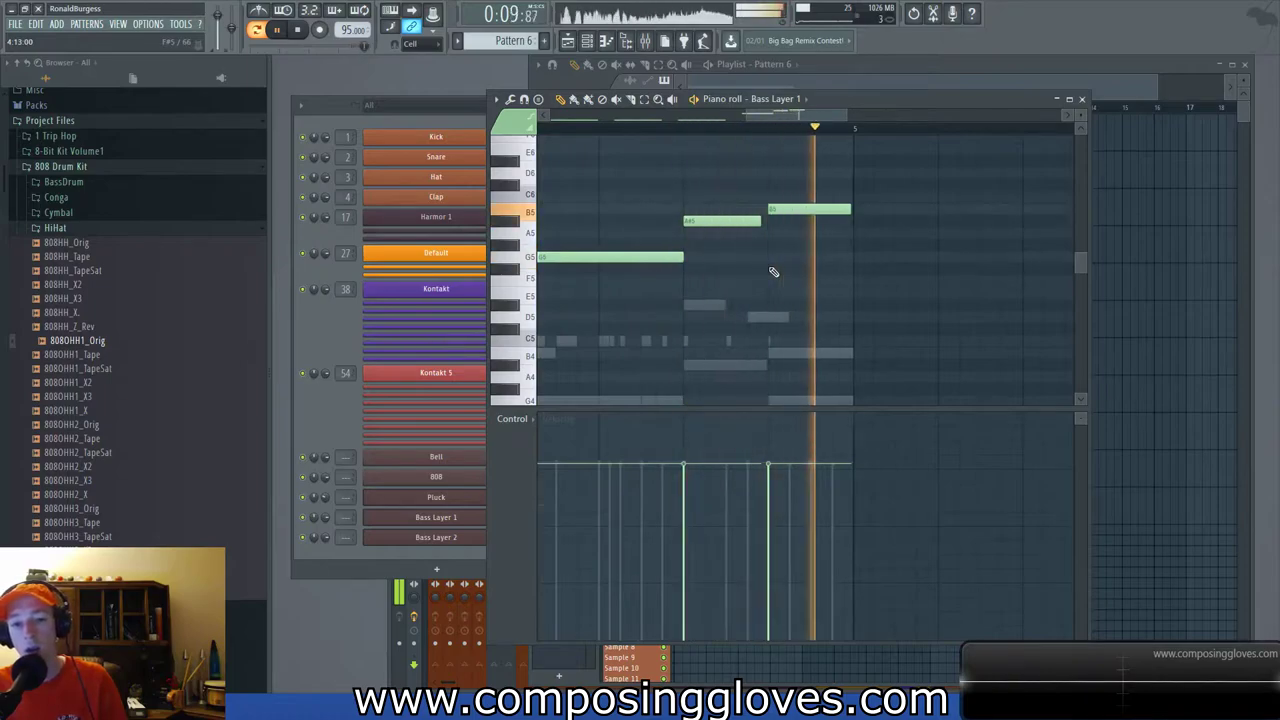
key("space")
Switch to Bass Layer 2, adjust the end of A#4 so it slightly overlaps the start of B4, and audition it.
scroll(770, 269, "down", 4)
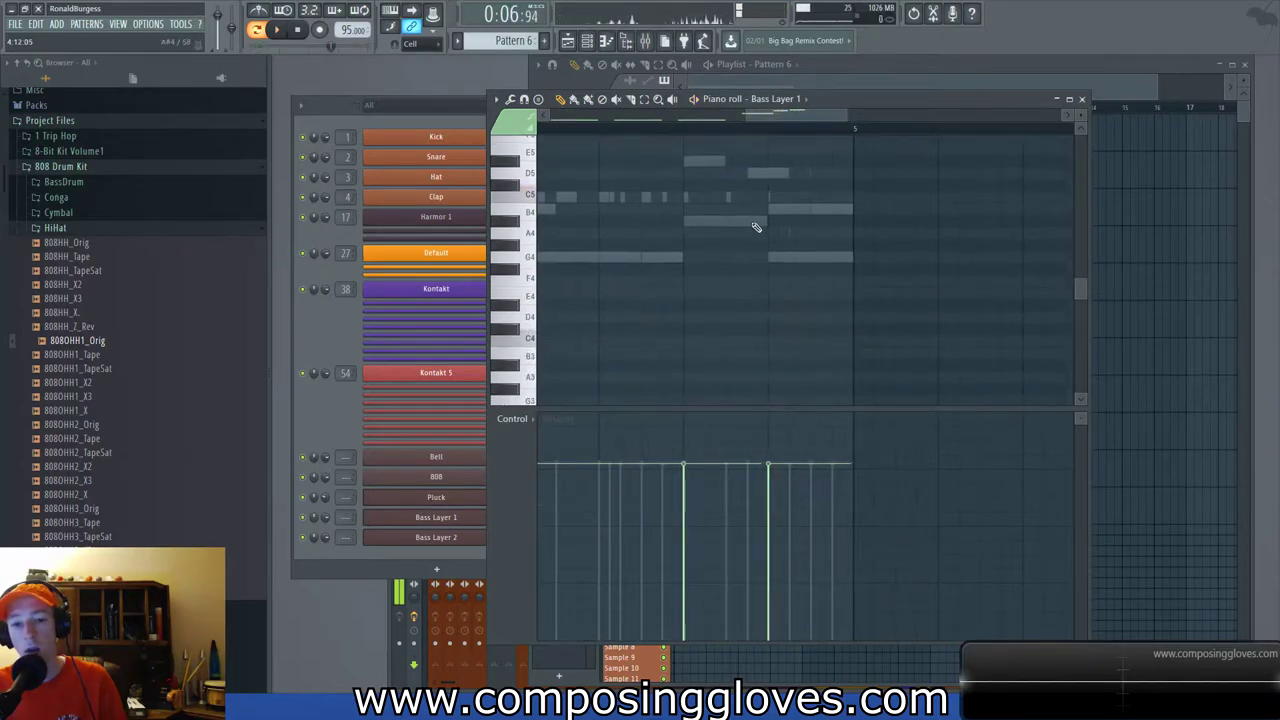
right_click(754, 223)
right_click(754, 223)
key("space")
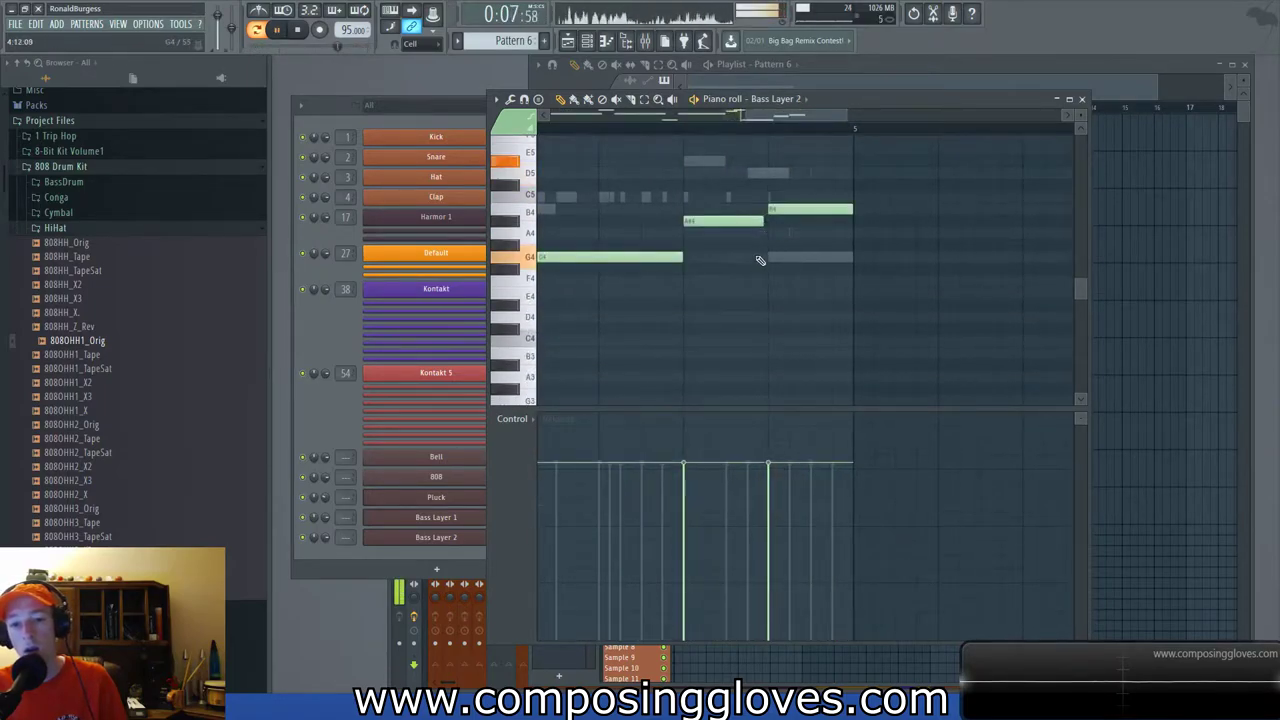
scroll(758, 258, "up", 3)
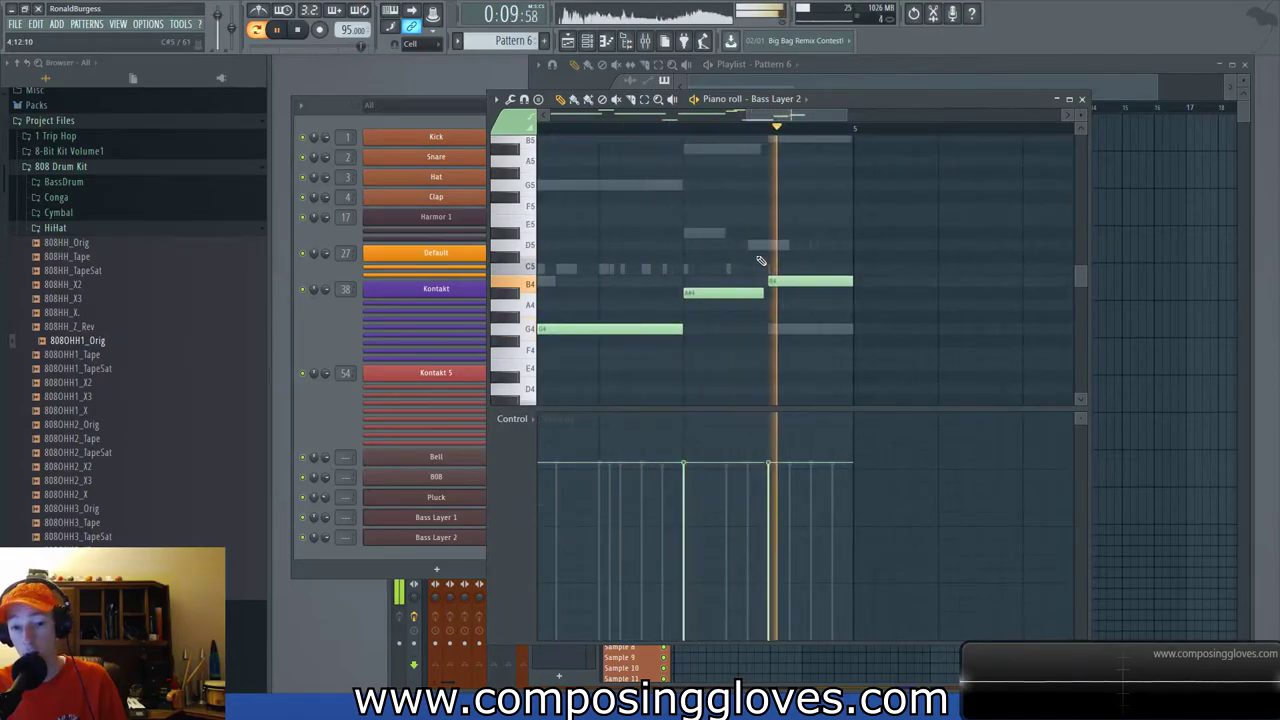
key("space")
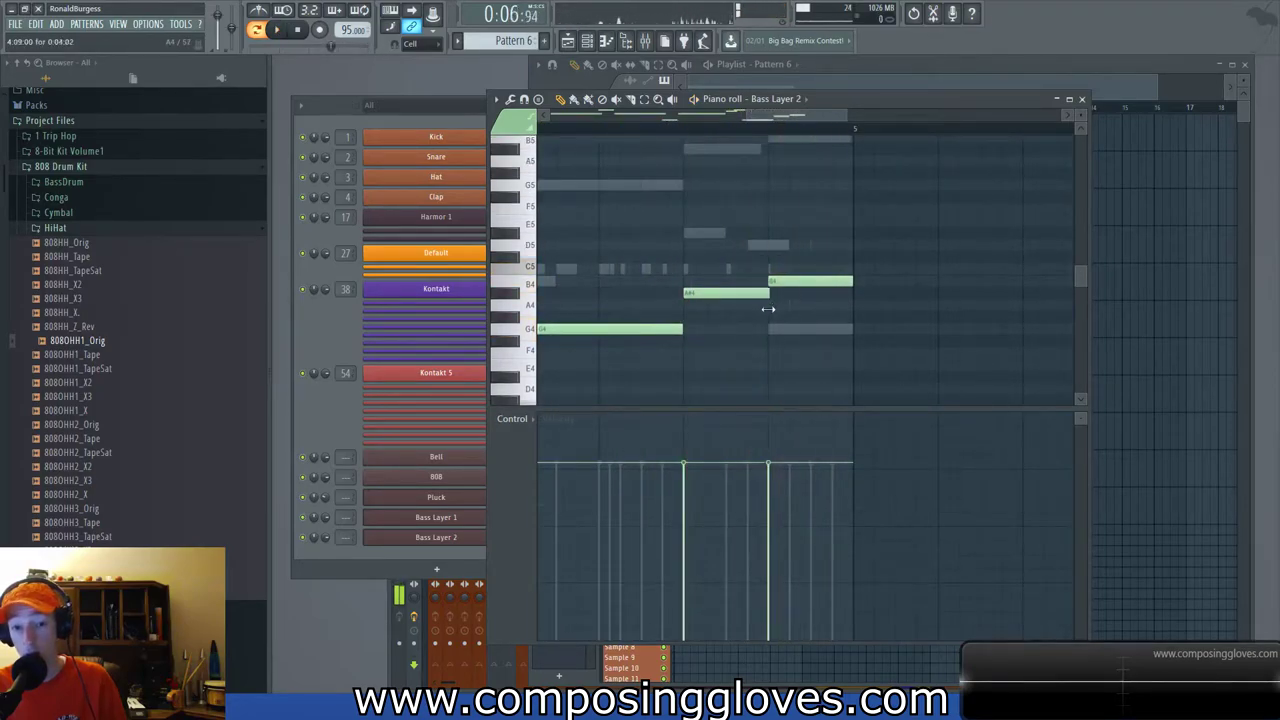
key("space")
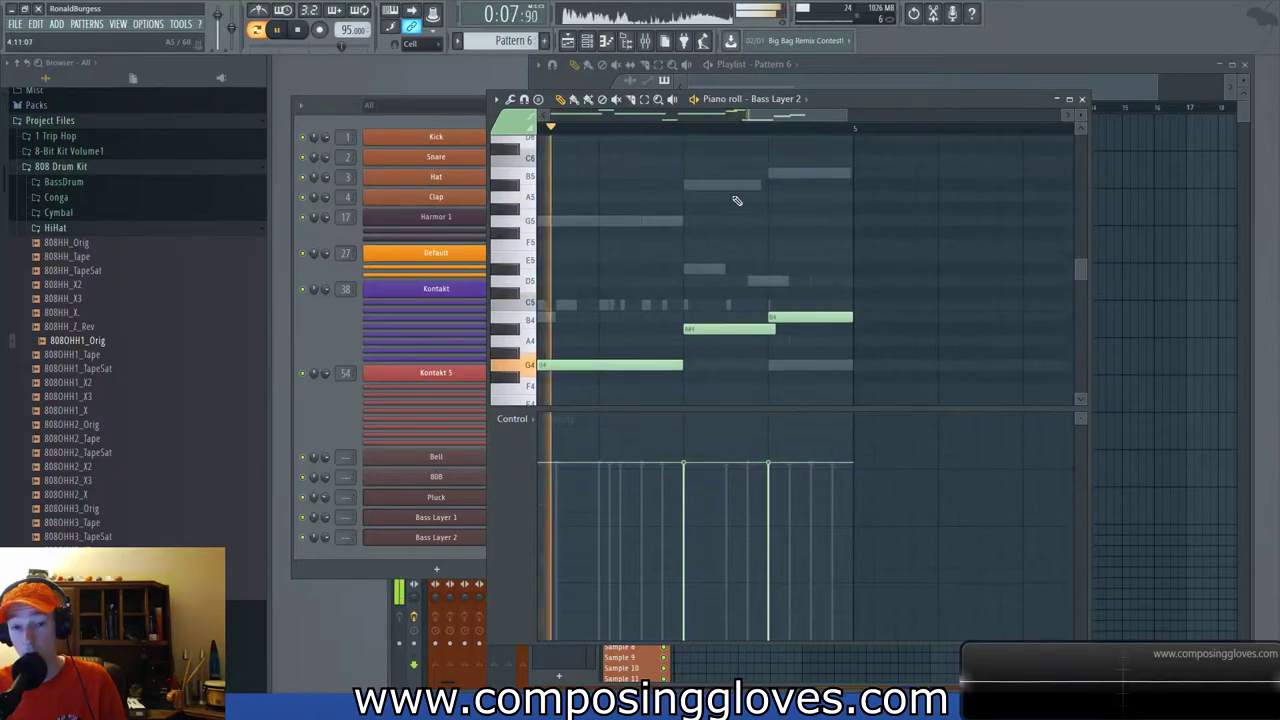
In Bass Layer 1, delete the B5 note and extend A#5 to the start of bar 4's last beat.
left_click_drag(752, 184, 765, 186)
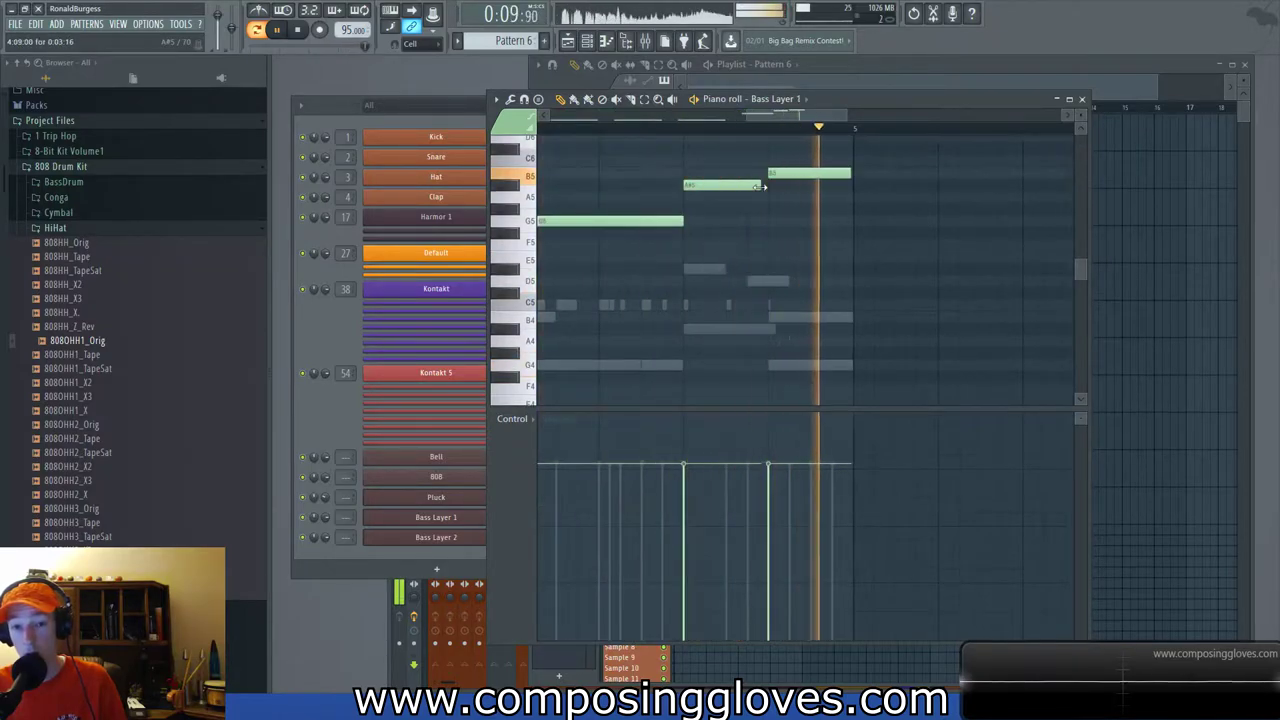
right_click(782, 175)
key("space")
key("space")
left_click_drag(762, 185, 765, 194)
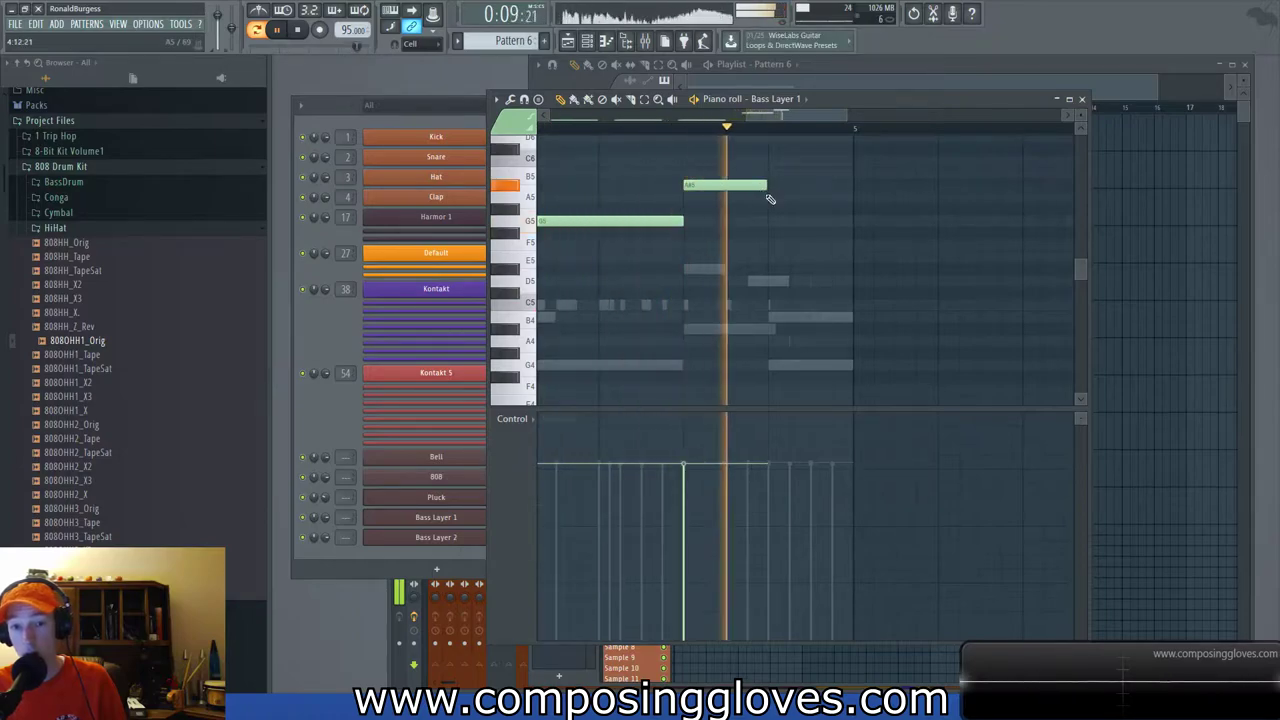
Switch to the 808 channel's notes and select the last G4 note in bar 4.
scroll(807, 350, "down", 2)
right_click(813, 294)
right_click(813, 294)
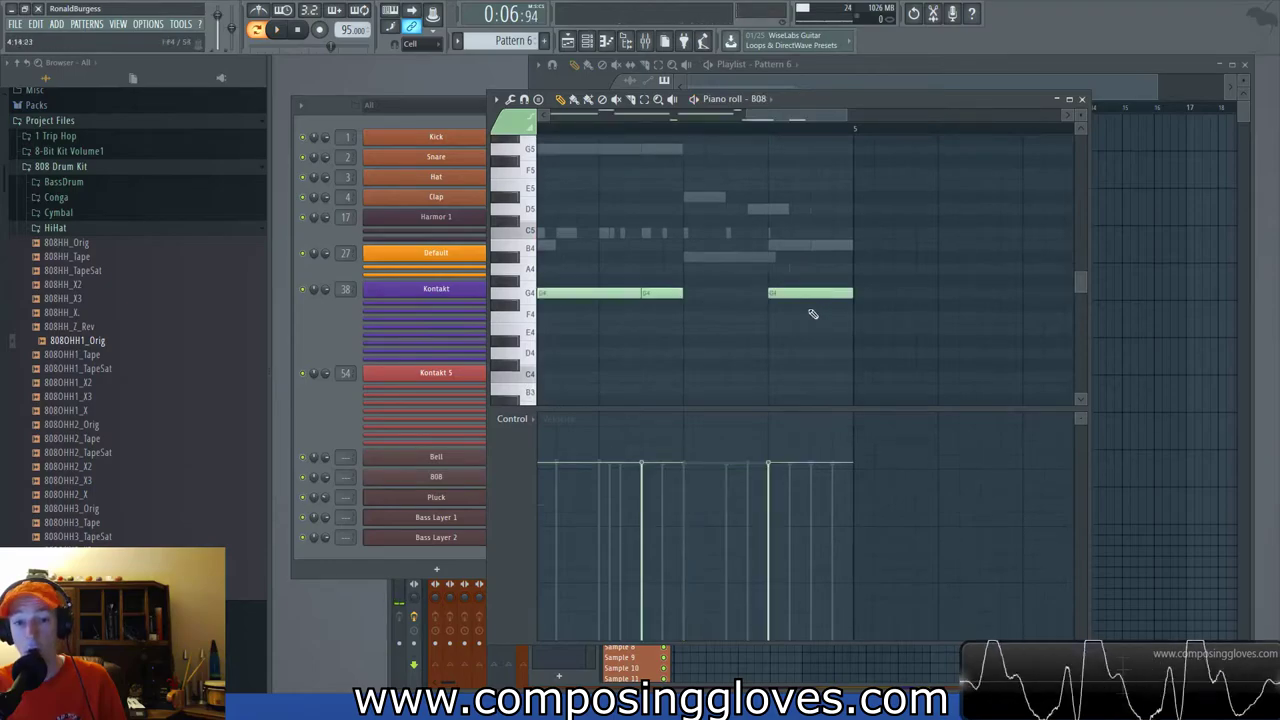
left_click_drag(763, 263, 843, 337)
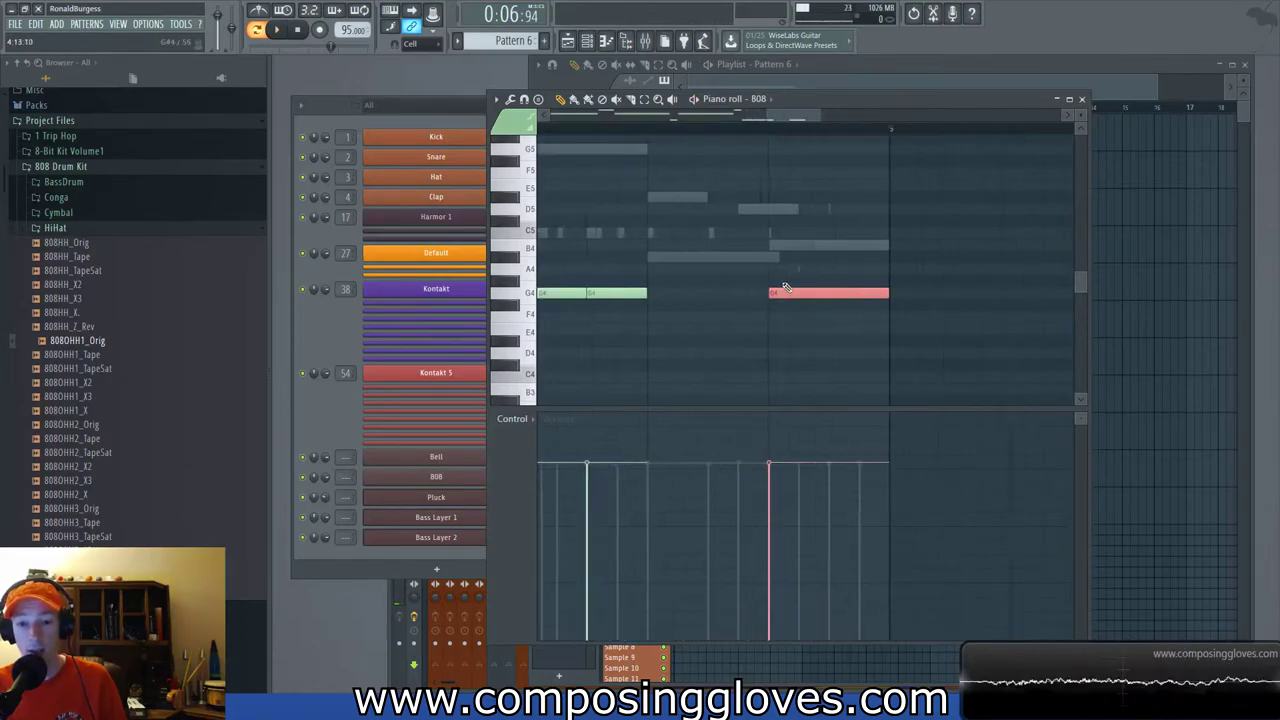
Switch back to Bass Layer 1 and place a B5 note after A#5, filling the last beat of bar 4.
scroll(806, 295, "up", 3)
double_click(756, 226)
left_click(778, 210)
Compare the 808 with Bass Layer 2, then delete the 808's last G4 note under the B4 in bar 4.
scroll(790, 248, "down", 4)
double_click(795, 223)
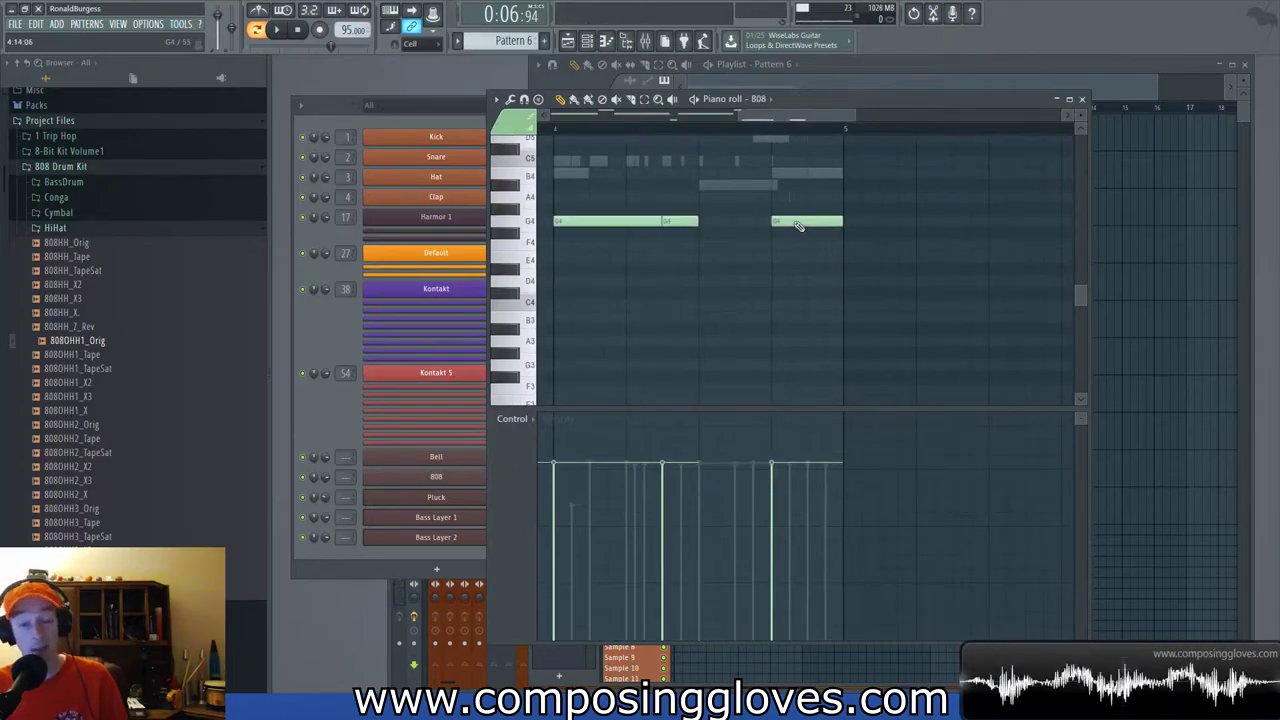
scroll(793, 231, "up", 3)
scroll(797, 234, "up", 4, "ctrl")
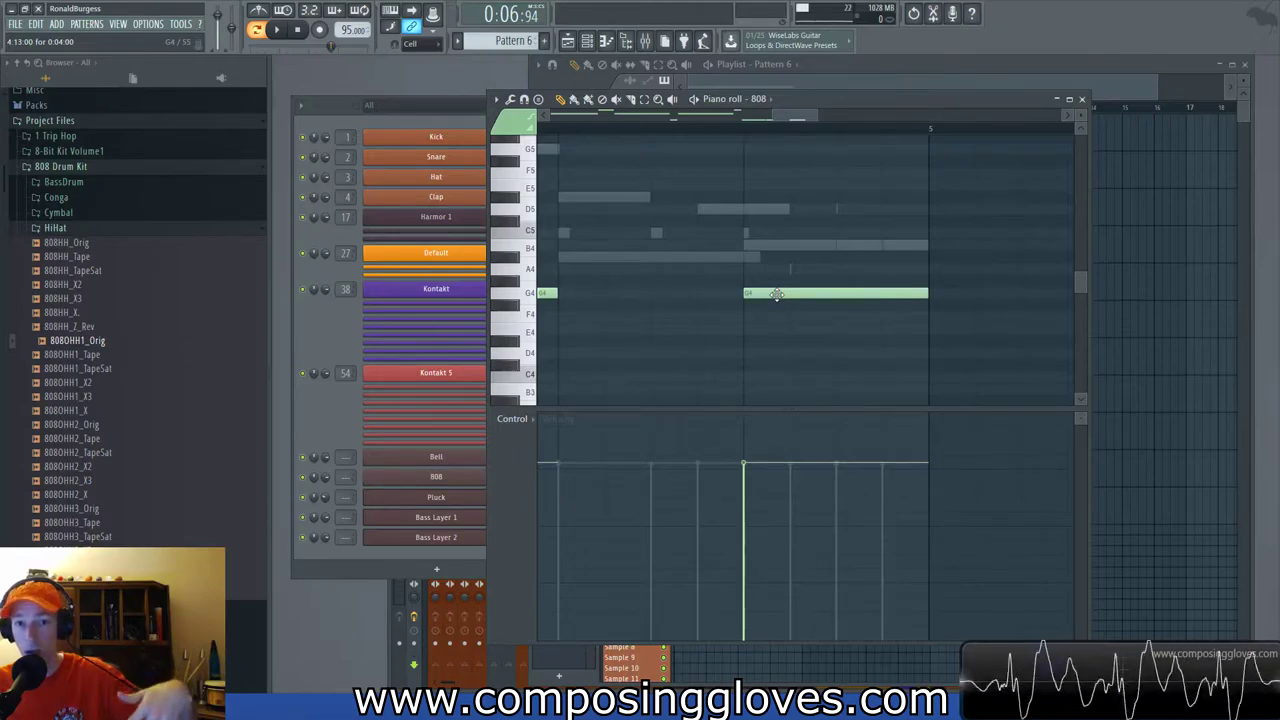
double_click(820, 245)
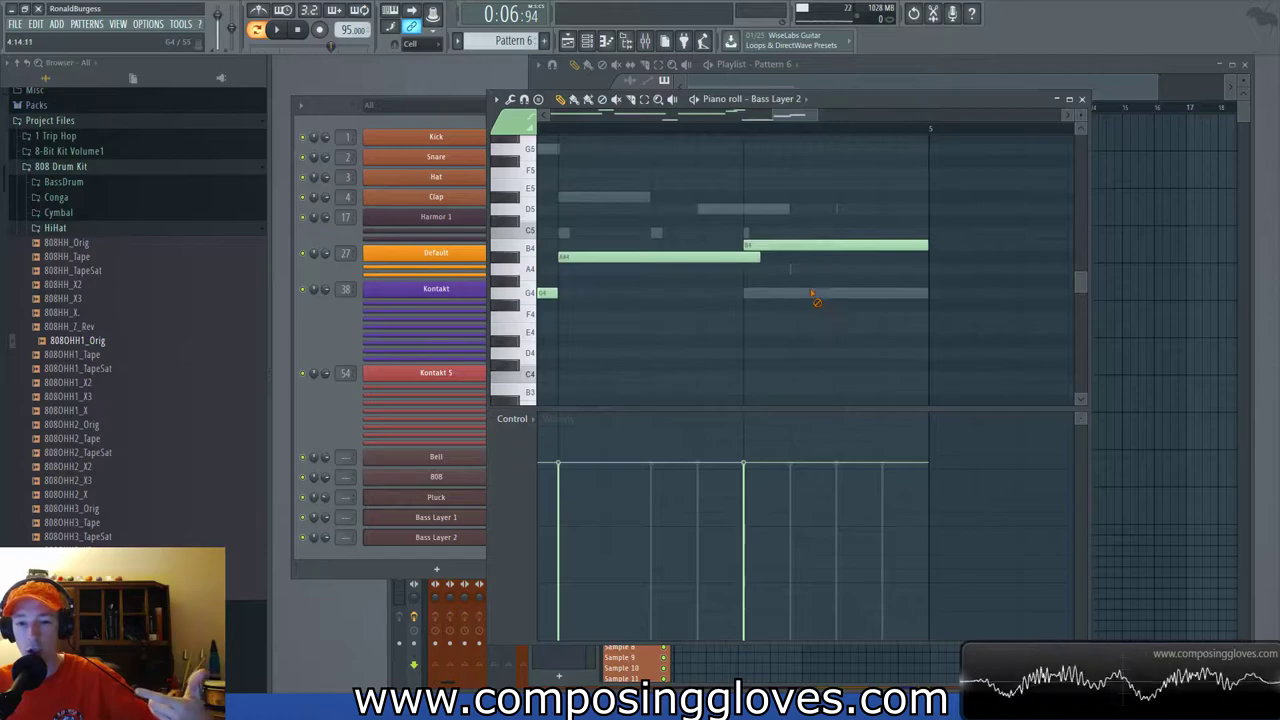
double_click(813, 293)
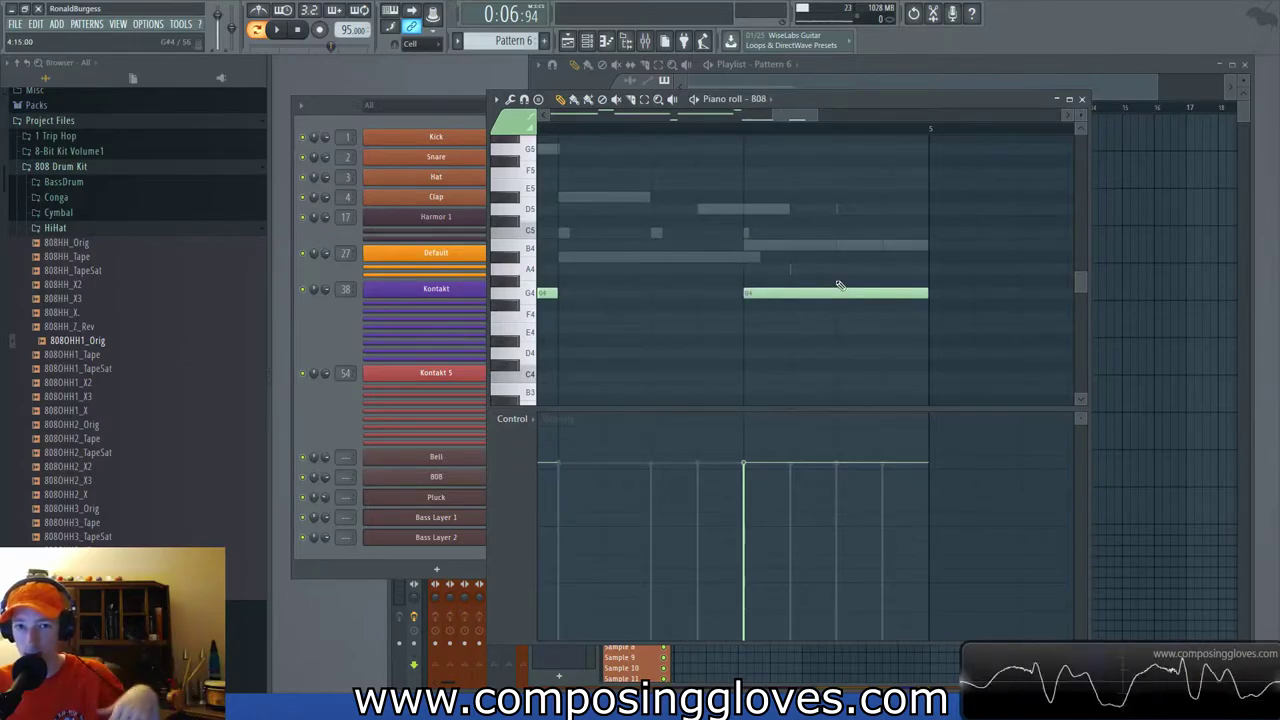
right_click(852, 293)
Set the playback position to the start of bar 4, switch to Bass Layer 2, and audition the bar.
scroll(788, 302, "down", 2)
left_click_drag(752, 281, 814, 310)
left_click(561, 128)
double_click(838, 277)
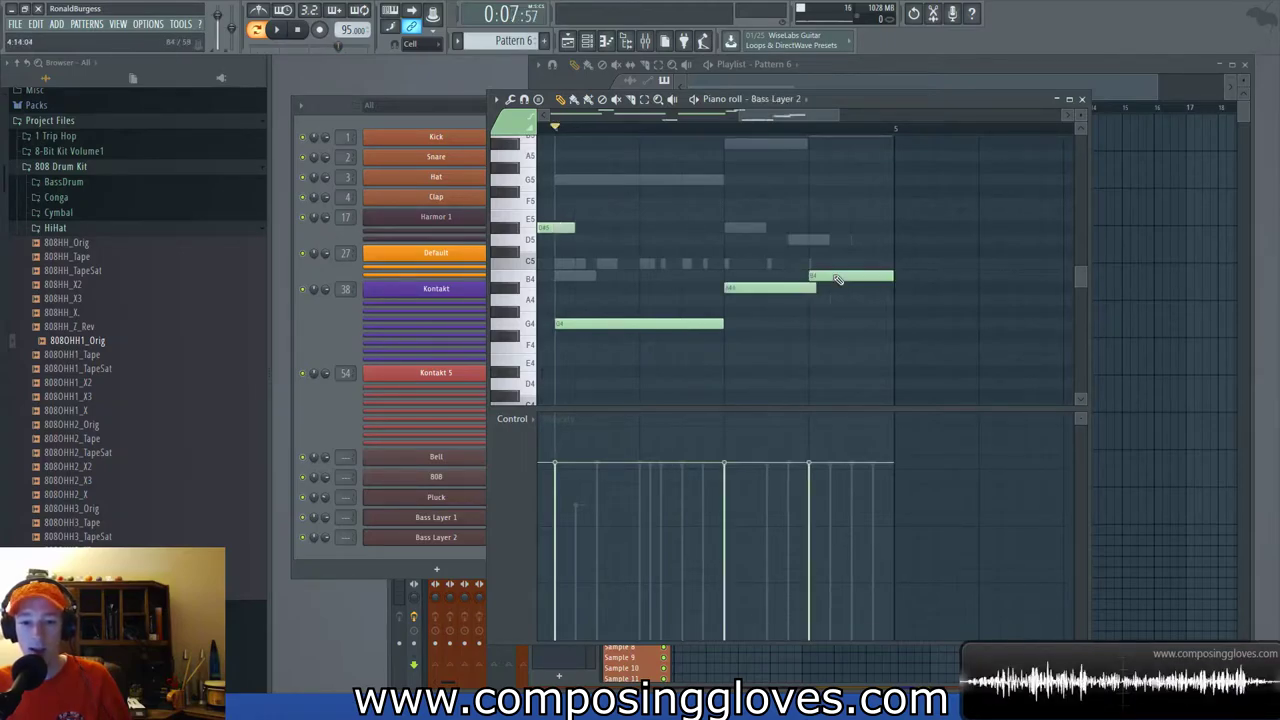
scroll(849, 310, "up", 1)
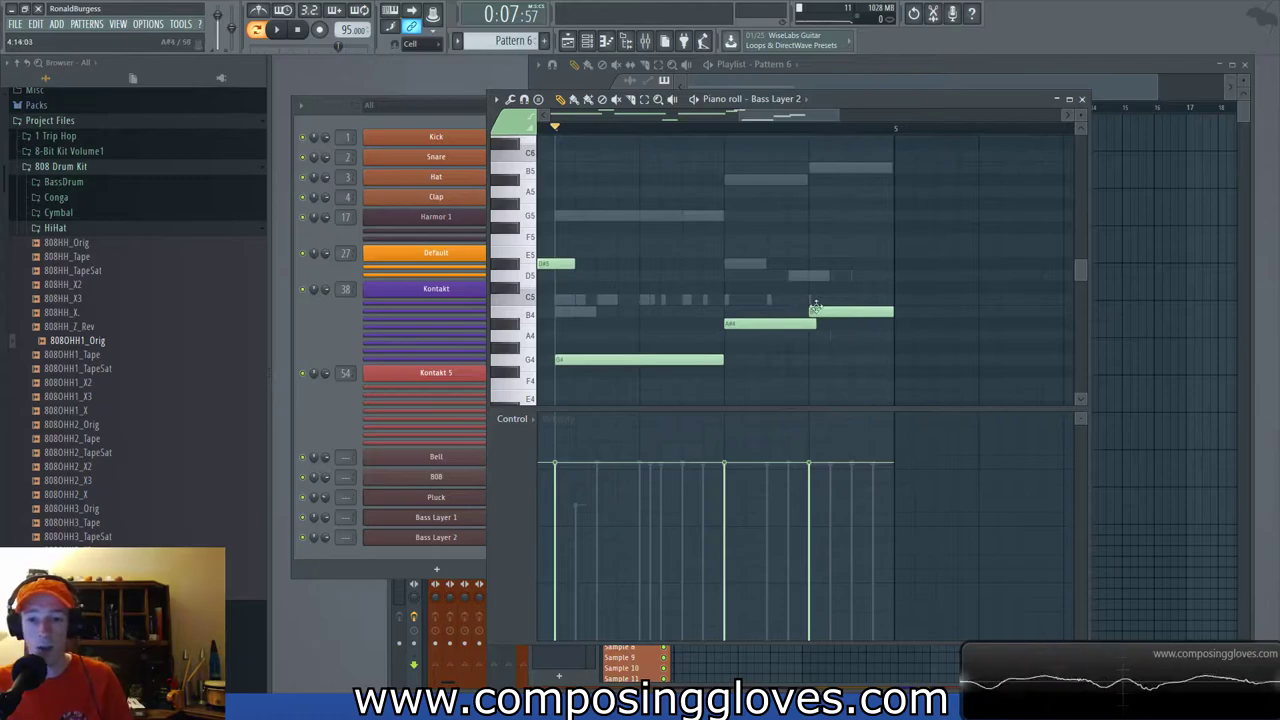
key("space")
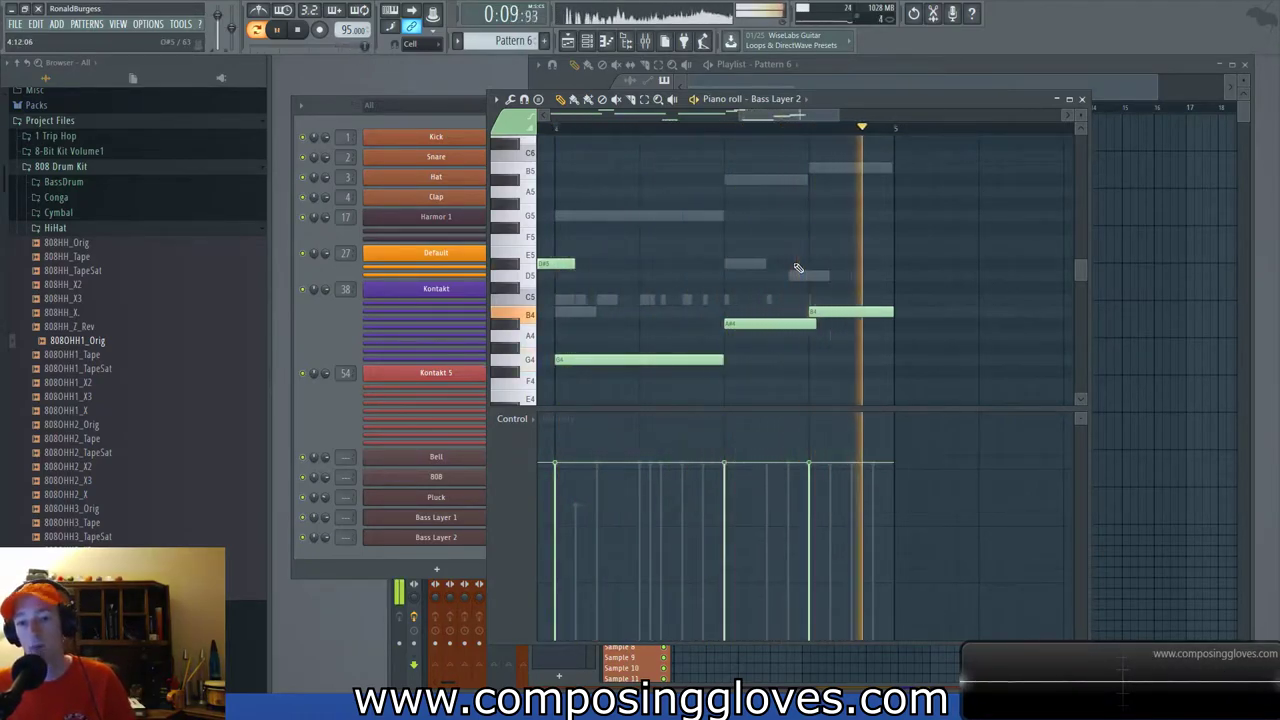
Stop playback and raise the velocities of the A#4 and B4 notes in Bass Layer 2.
key("space")
left_click(817, 432)
left_click(724, 431)
In Bass Layer 1, raise A#5's velocity to about 84% and B5's slightly higher, then audition the bar.
double_click(794, 185)
left_click(768, 446)
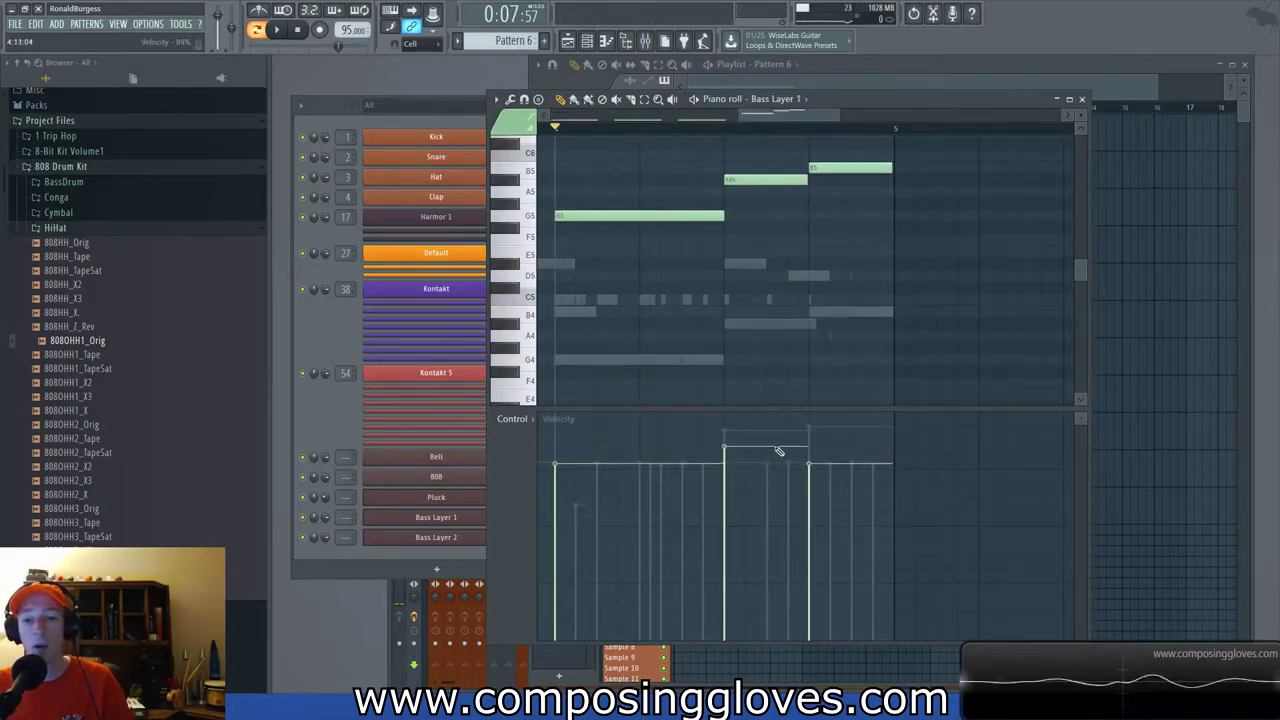
key("space")
scroll(820, 335, "down", 2)
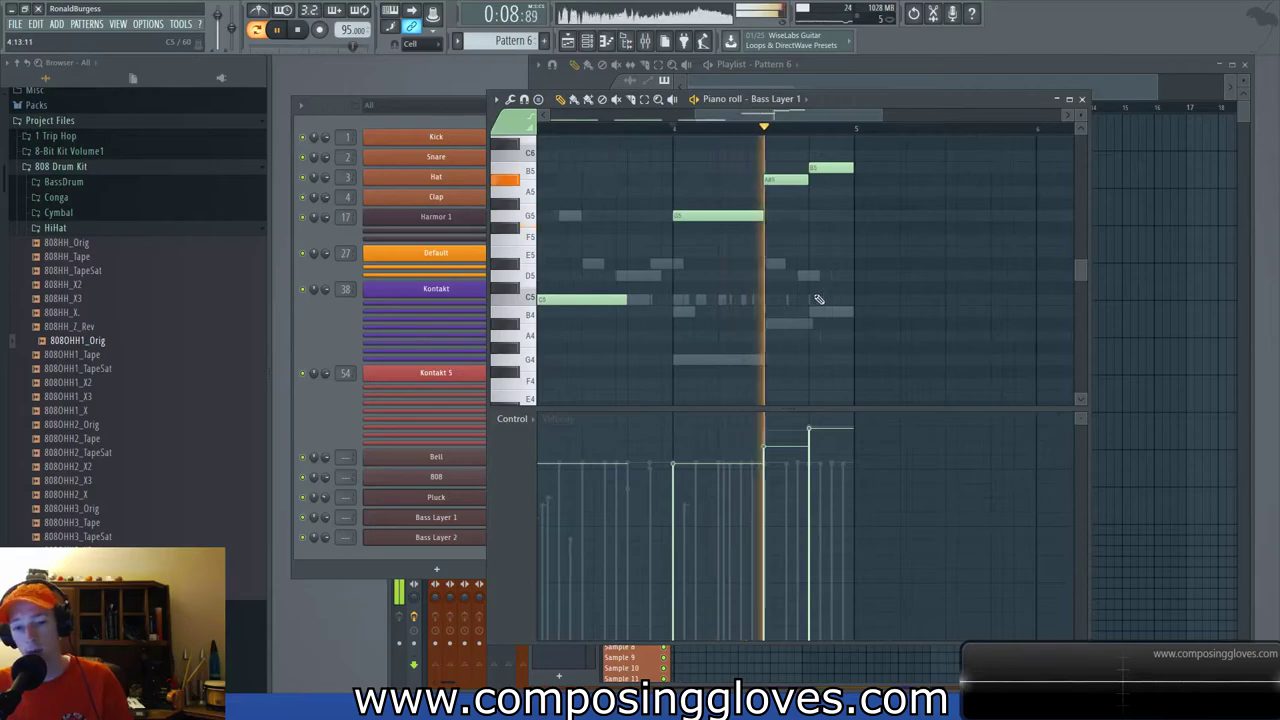
key("space")
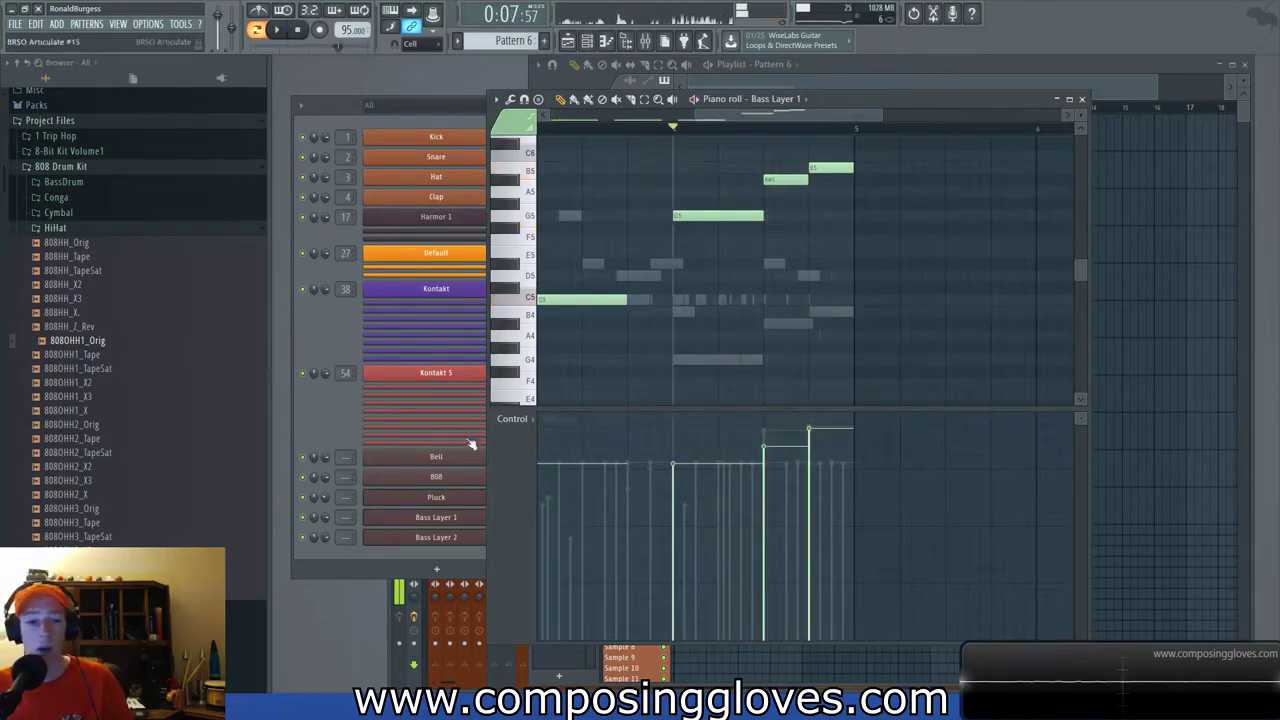
Open Bass Layer 2's channel volume events and draw a ramp from about 89% up to the maximum across the last two notes of bar 4.
left_click(322, 435)
left_click(480, 540)
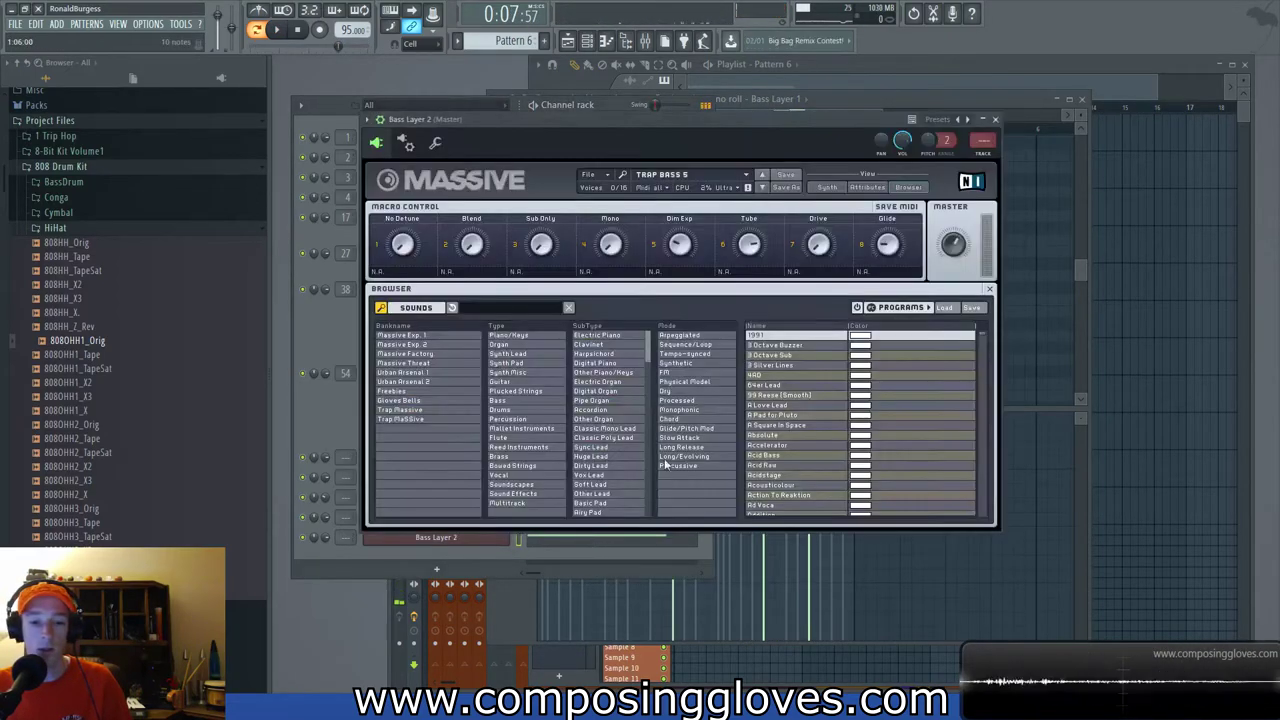
left_click_drag(833, 117, 765, 147)
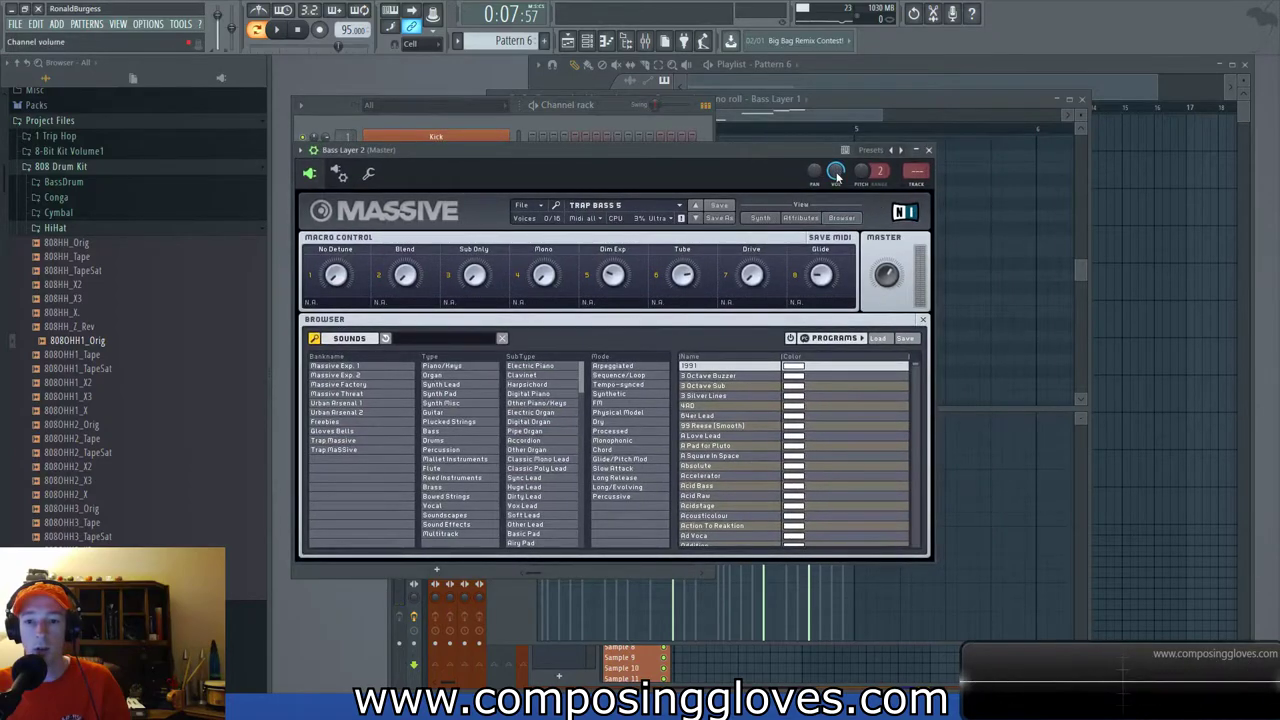
right_click(838, 178)
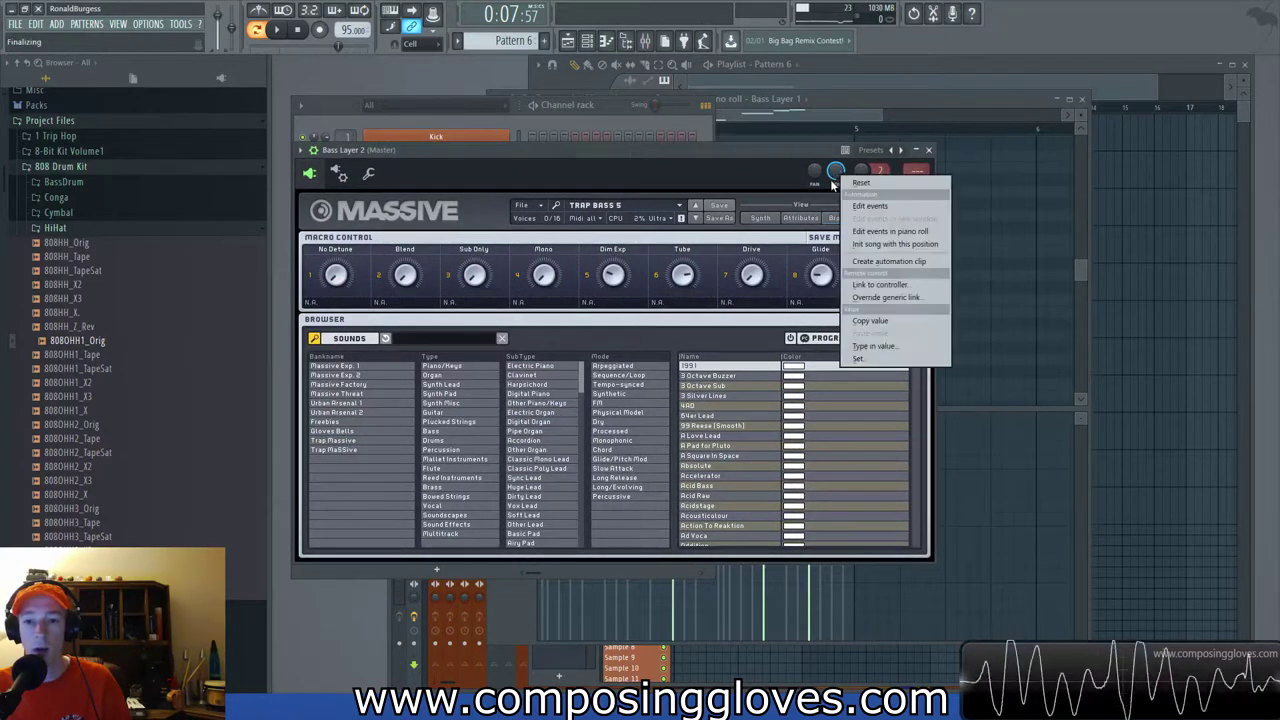
left_click(940, 231)
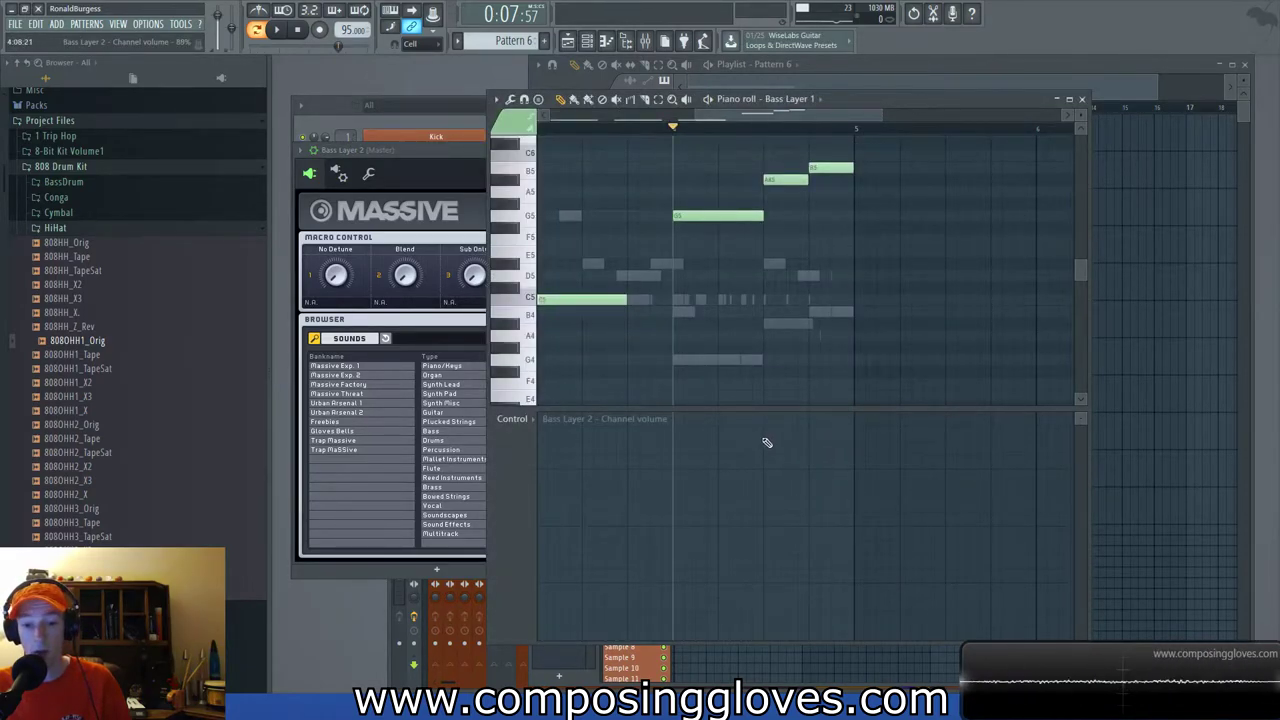
left_click(767, 442)
left_click_drag(767, 442, 830, 416)
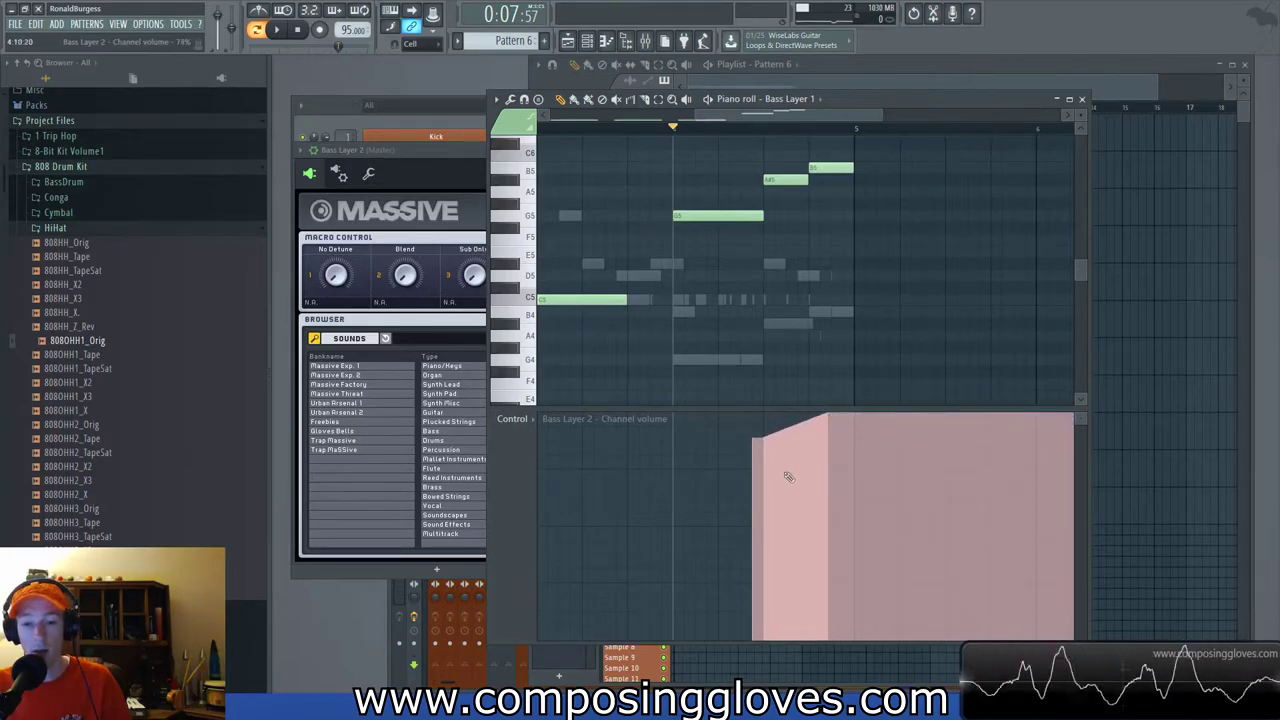
Audition the volume ramp by playing the pattern from the start of bar 3, then stop playback.
scroll(788, 476, "up", 2)
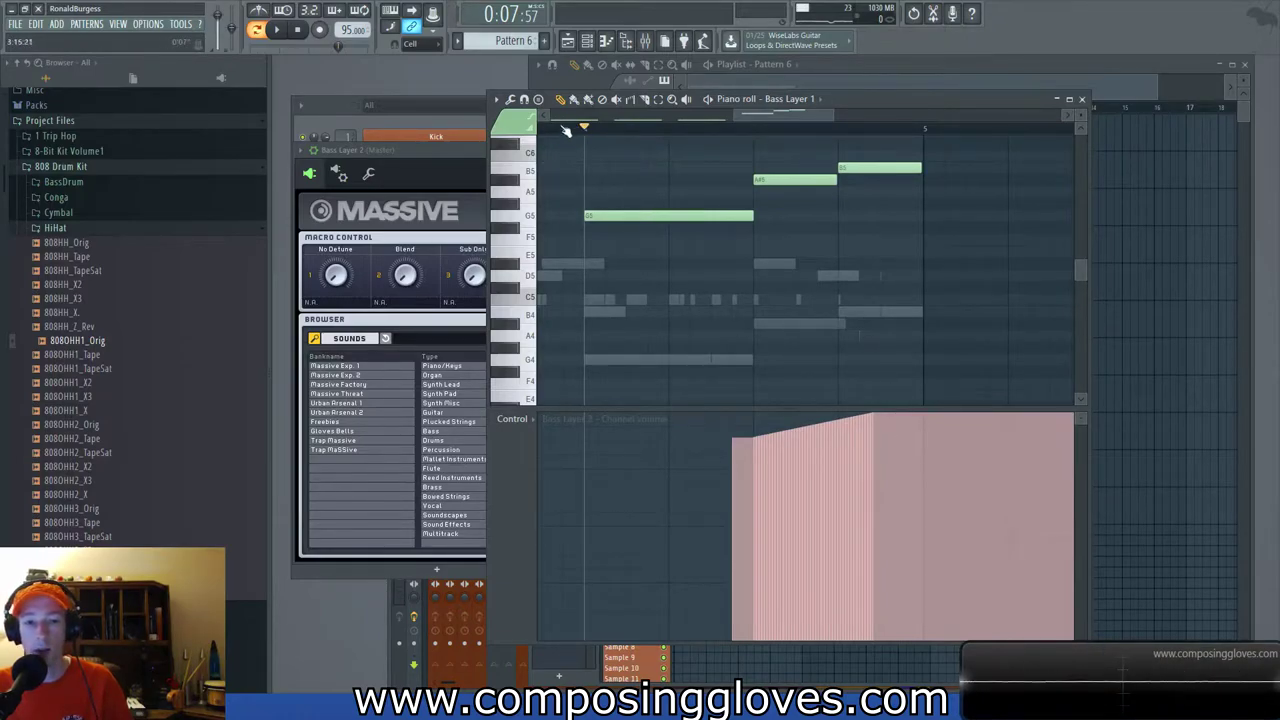
scroll(680, 218, "down", 3)
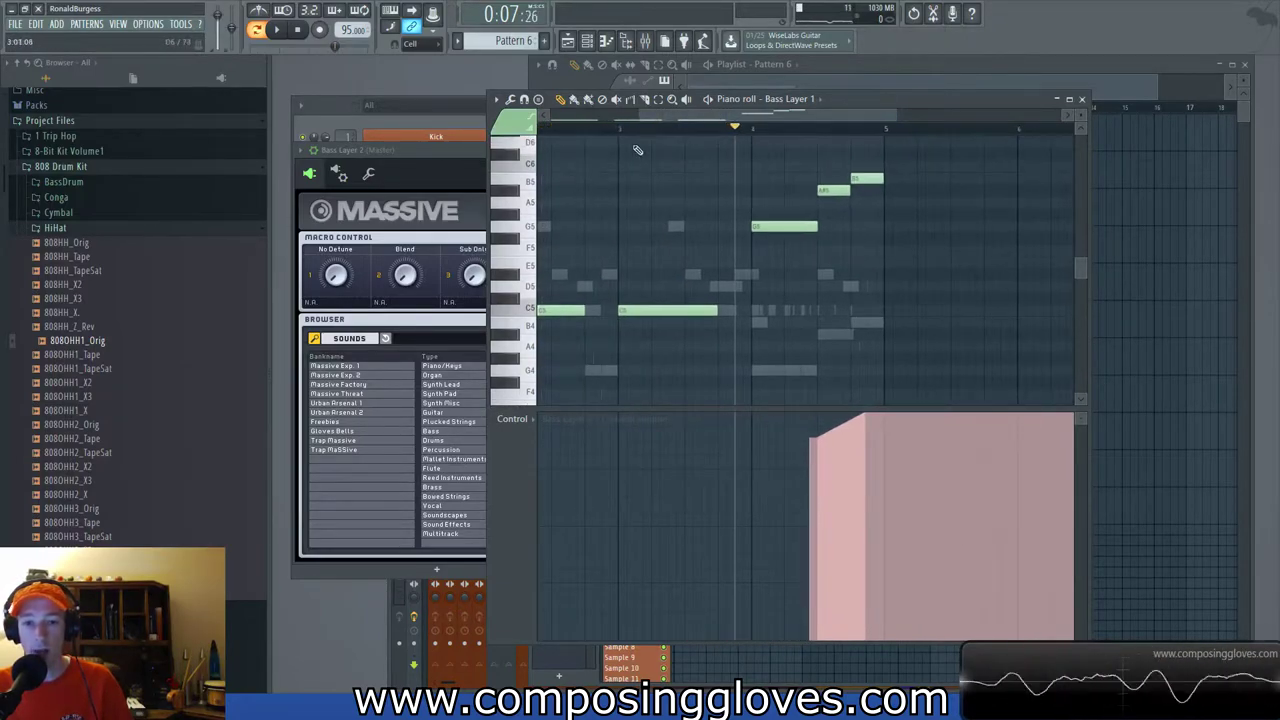
left_click(620, 128)
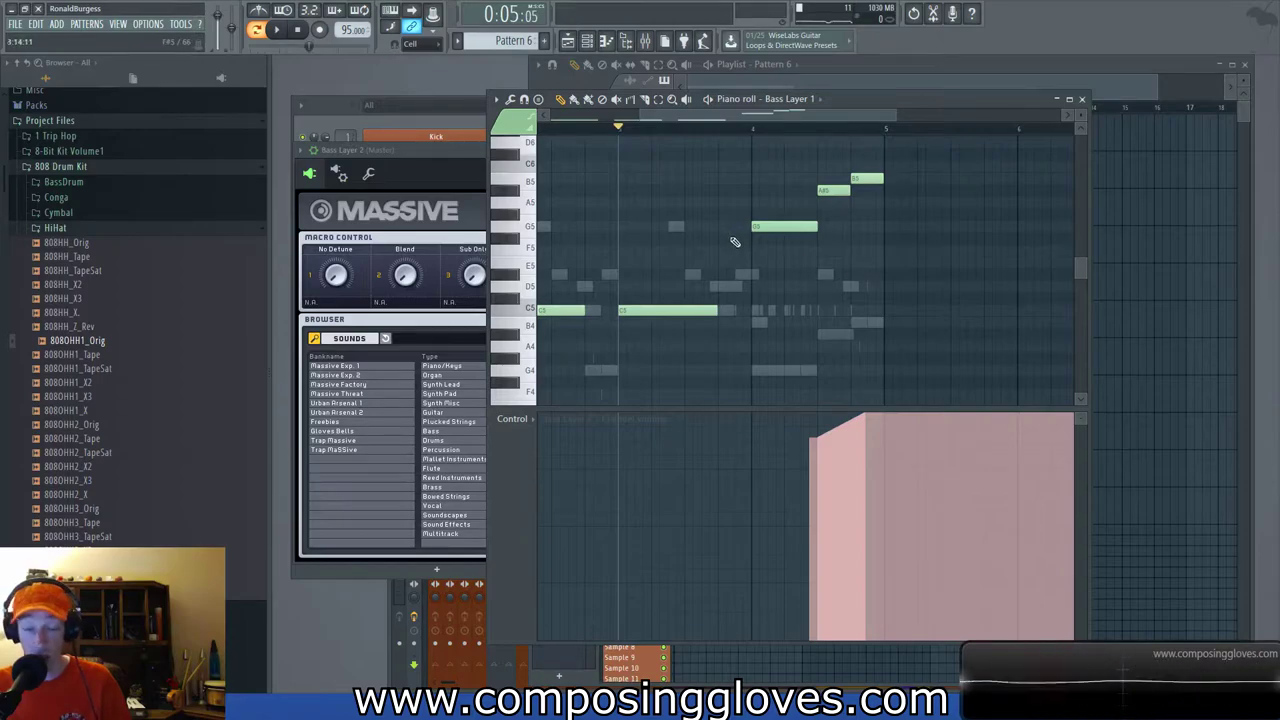
key("space")
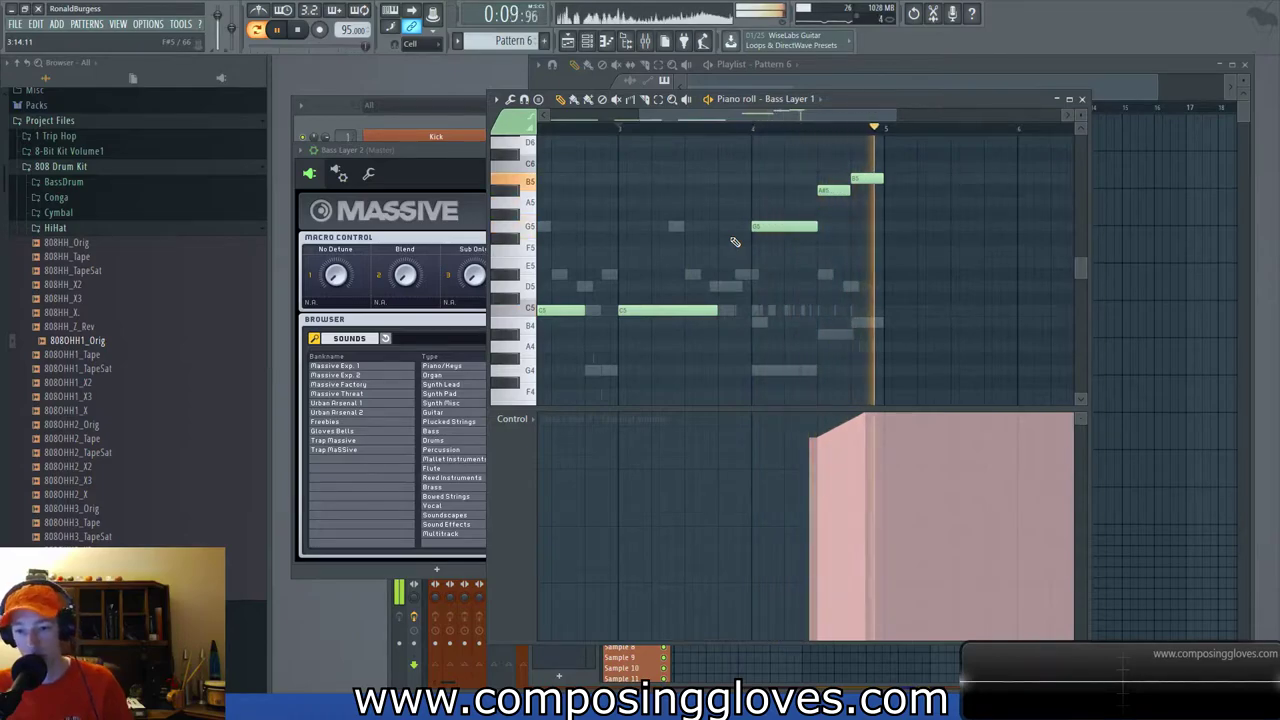
key("space")
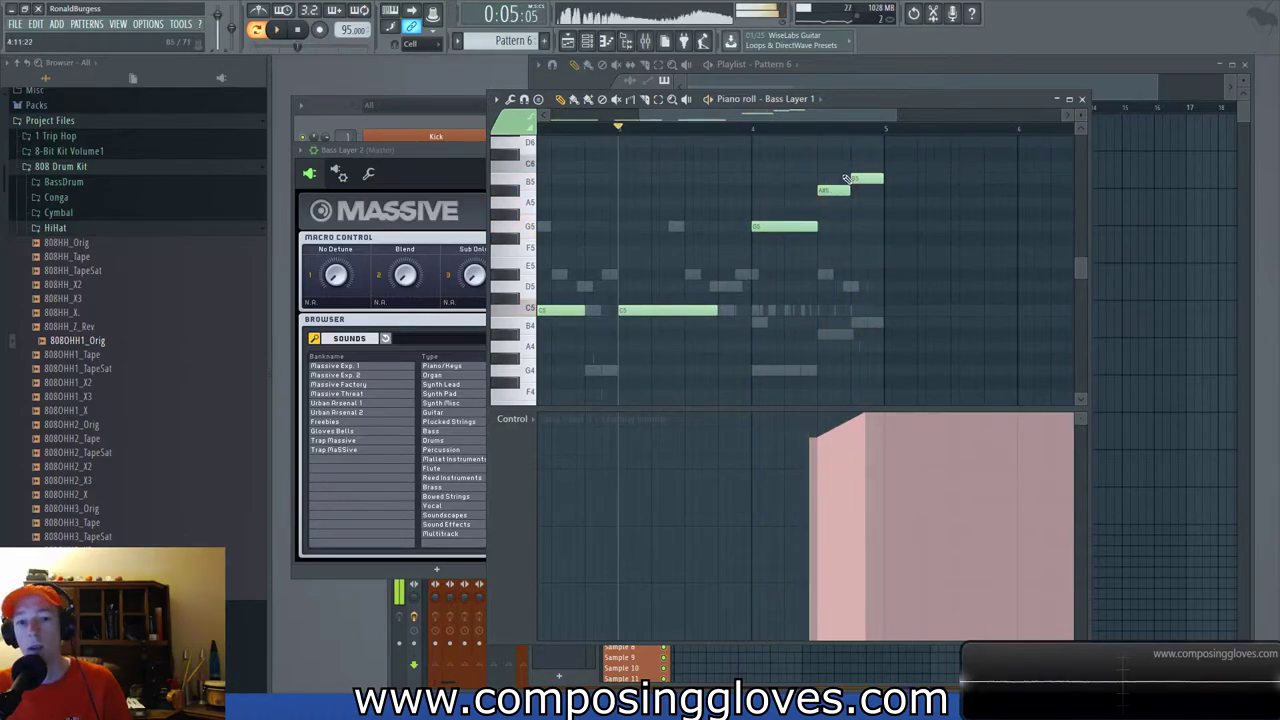
Close the piano roll and the Bass Layer 2 instrument window, and switch playback to song mode.
left_click(1084, 100)
key("l")
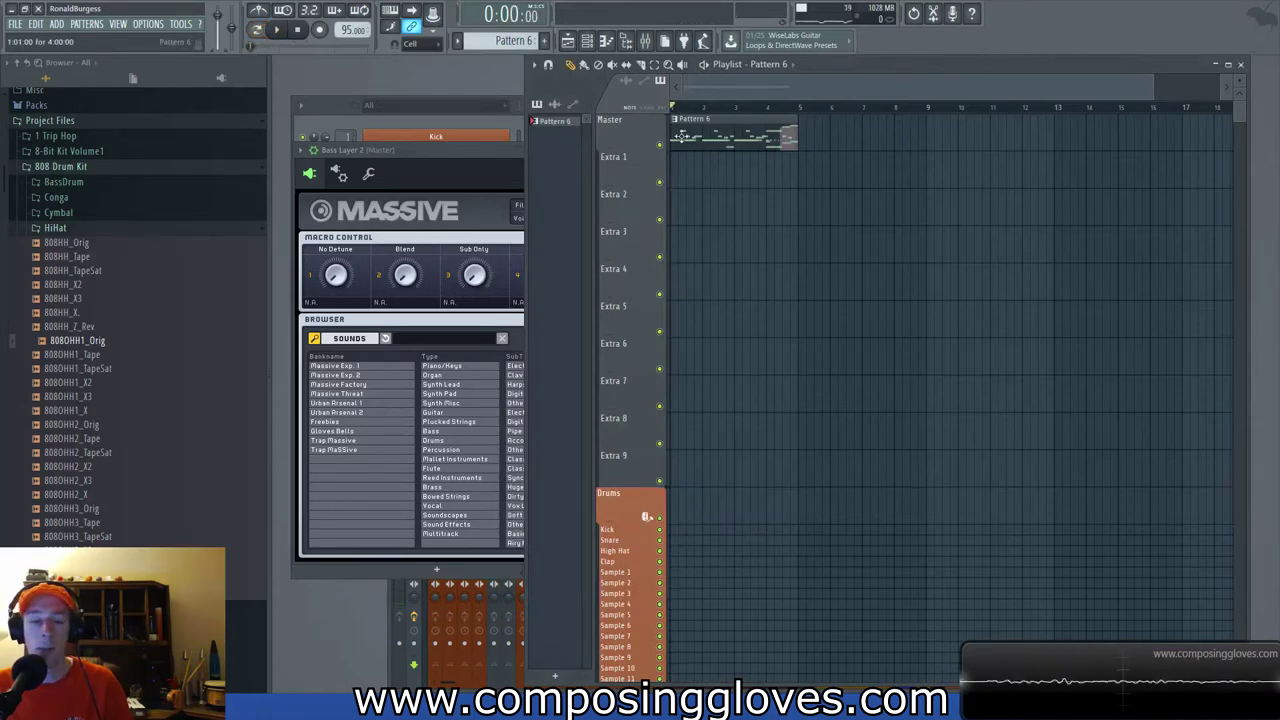
left_click(473, 148)
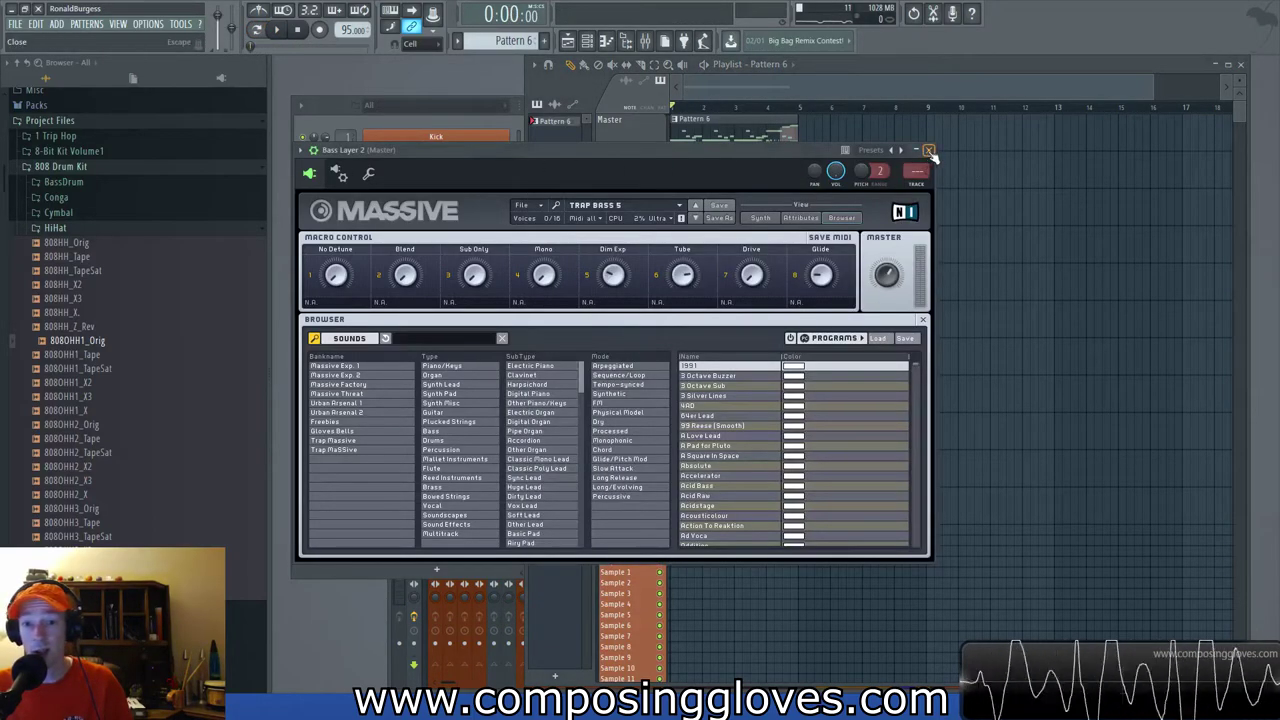
left_click(929, 150)
Add a new Massive instrument channel below Bass Layer 2.
left_click(342, 566)
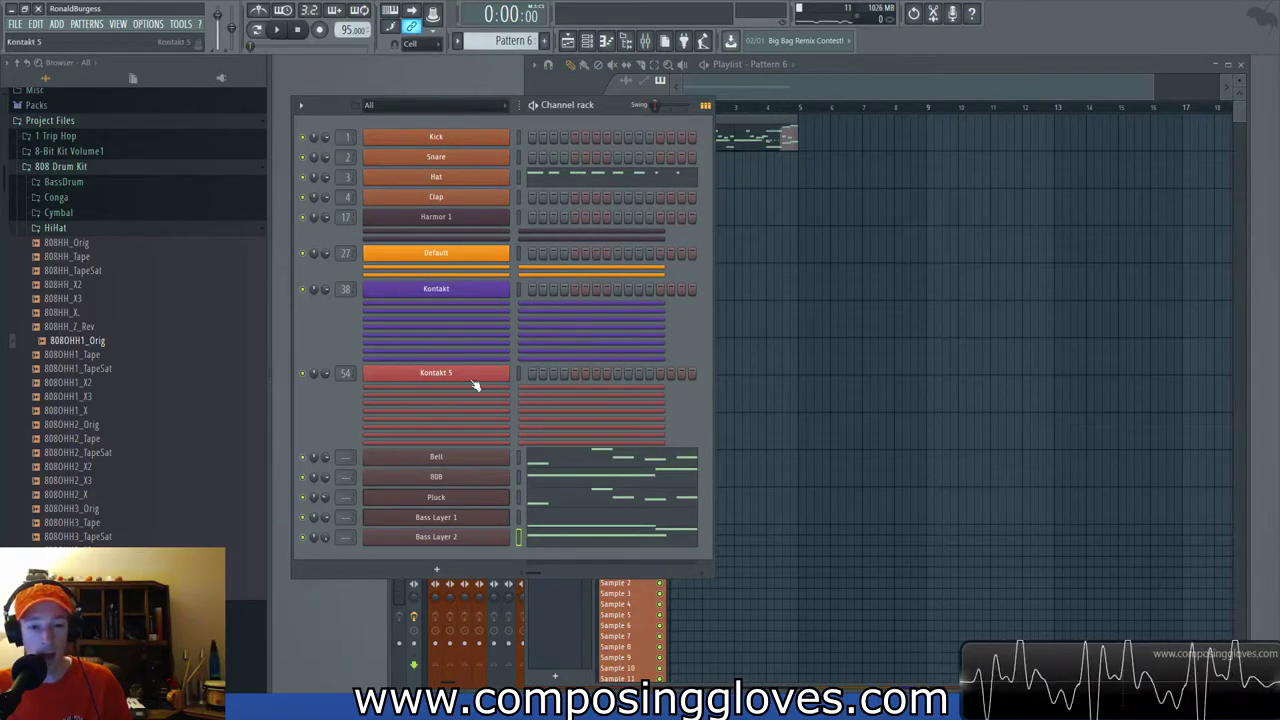
left_click(440, 570)
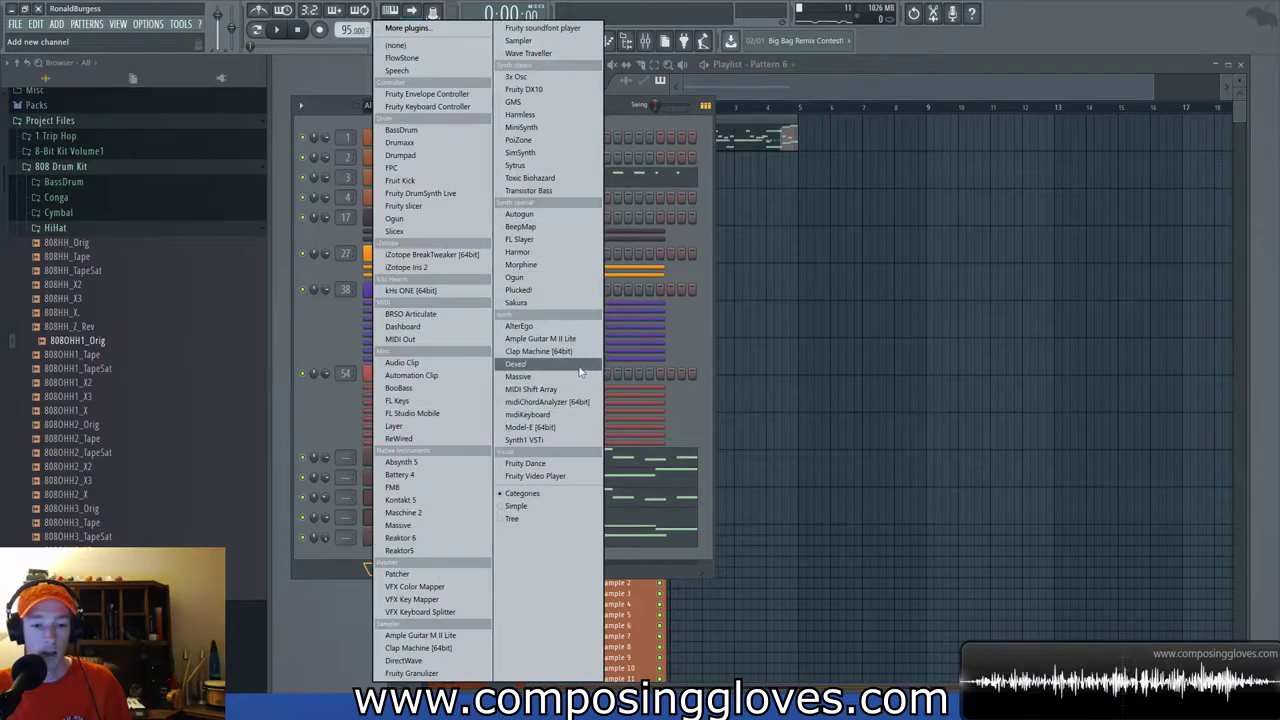
left_click(520, 377)
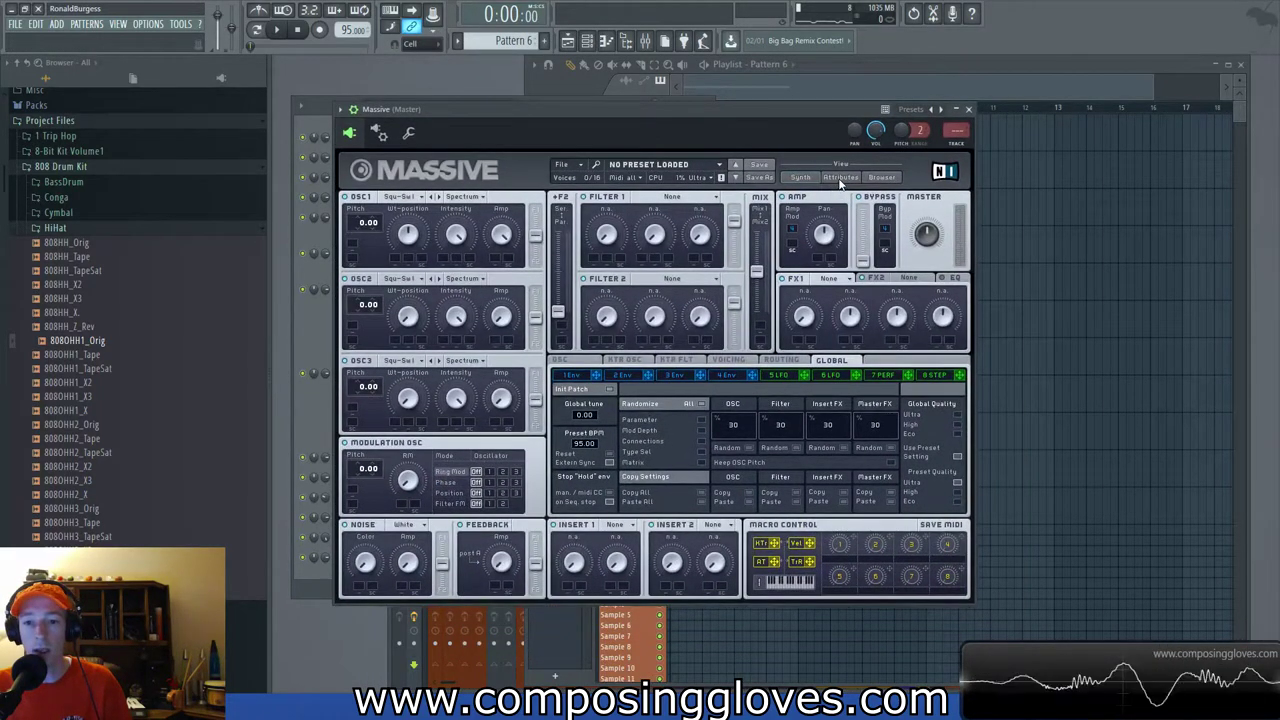
Browse Massive's Trap Massive bank, audition the Trap Classic Synth preset, and load Trap Chord Hits.
left_click(840, 178)
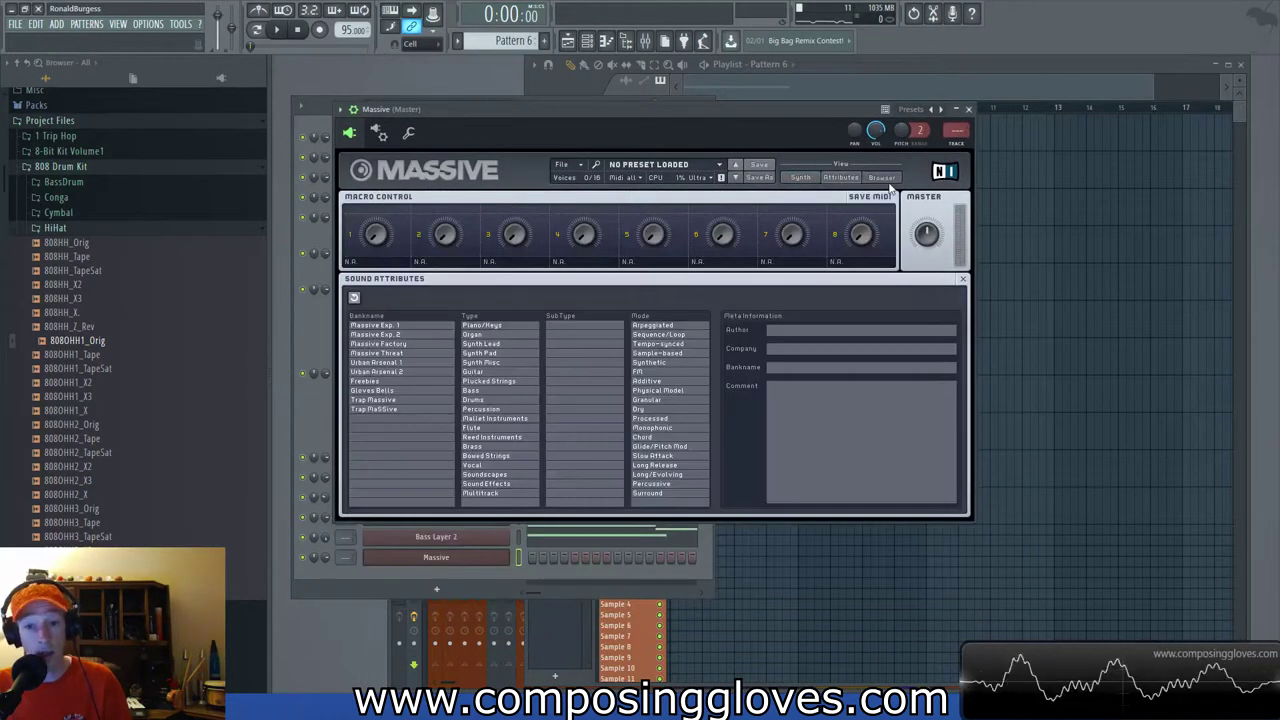
left_click(881, 177)
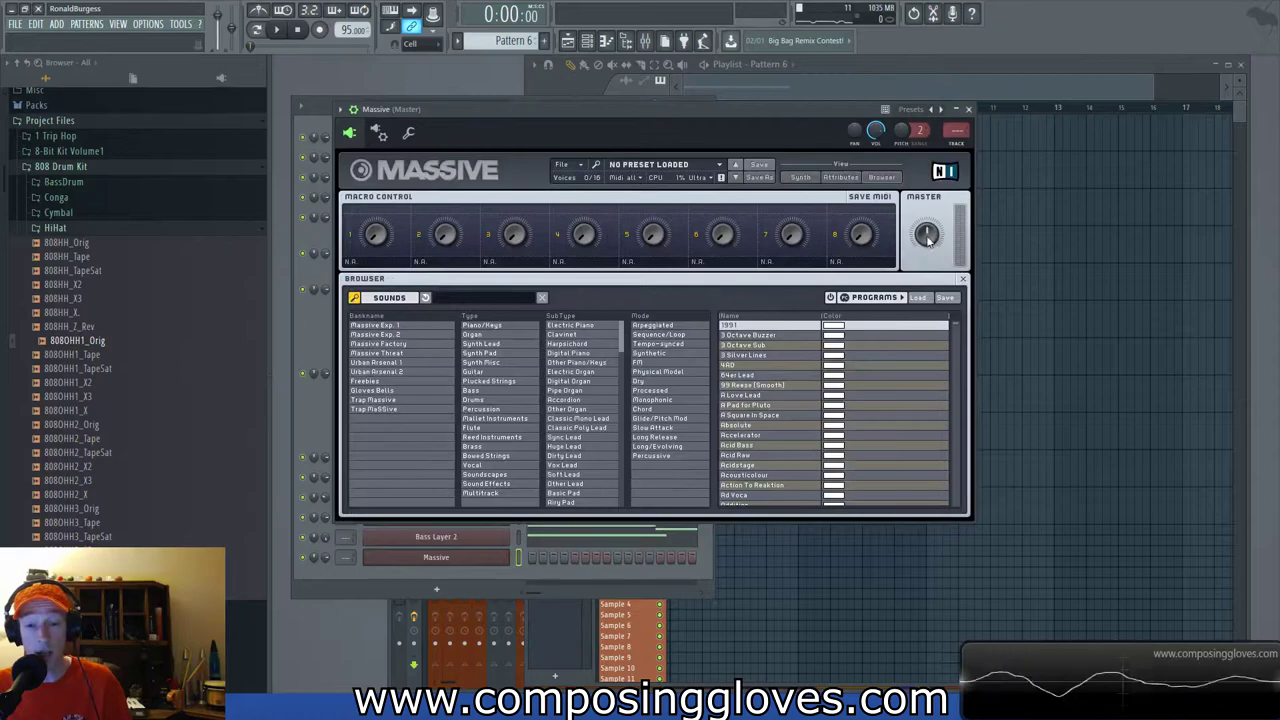
left_click(415, 399)
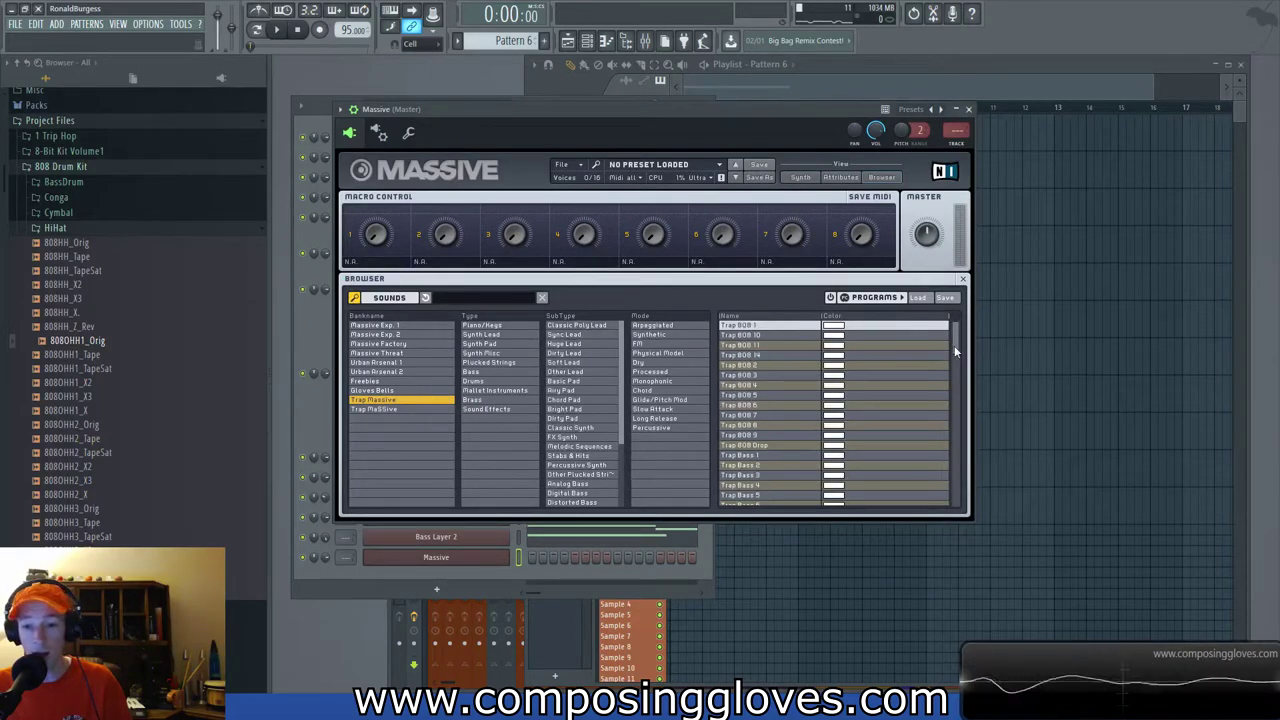
left_click_drag(955, 351, 956, 404)
left_click(788, 343)
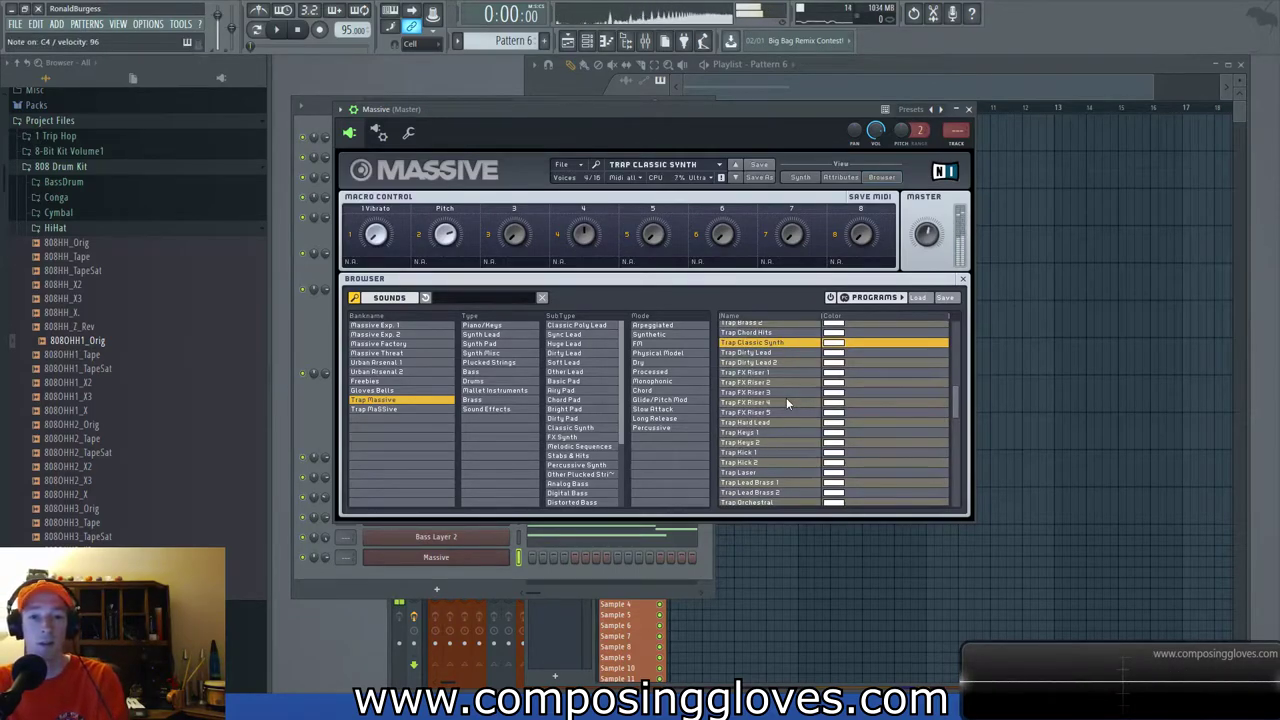
left_click(778, 334)
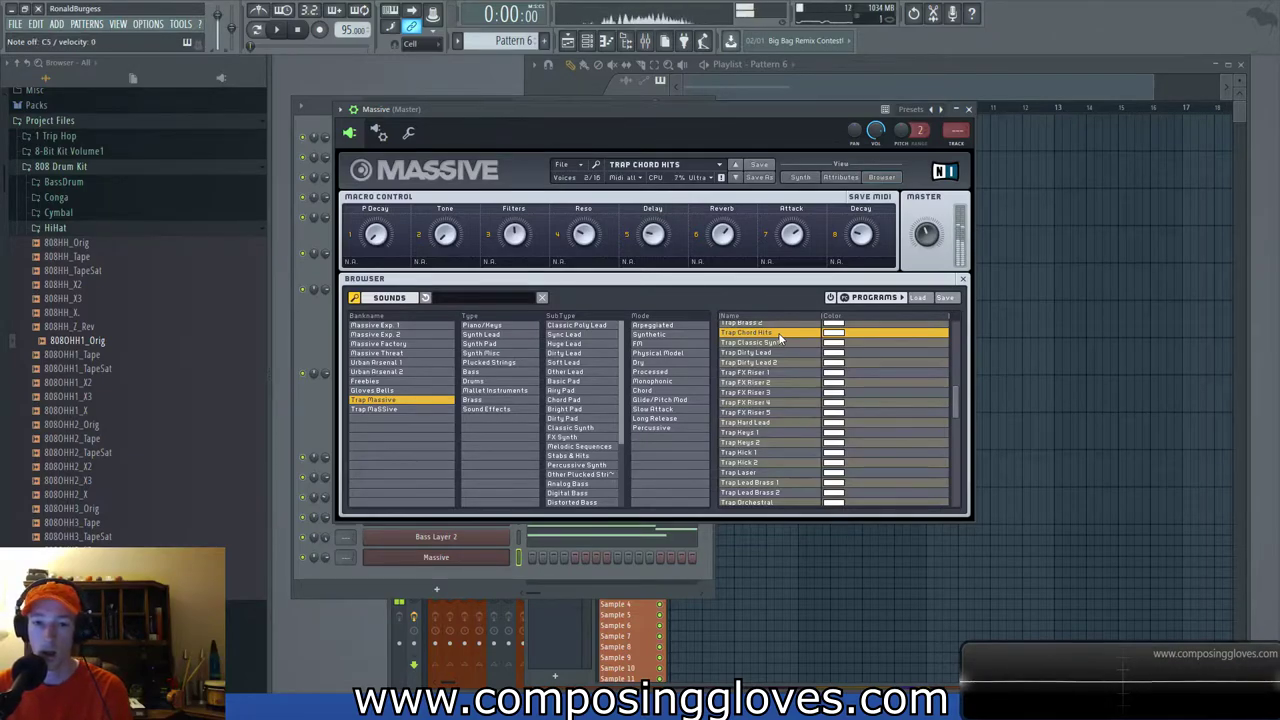
Set oscillator 2's pitch to 3.00 in the Trap Chord Hits preset, audition the chord, and close Massive.
left_click(801, 178)
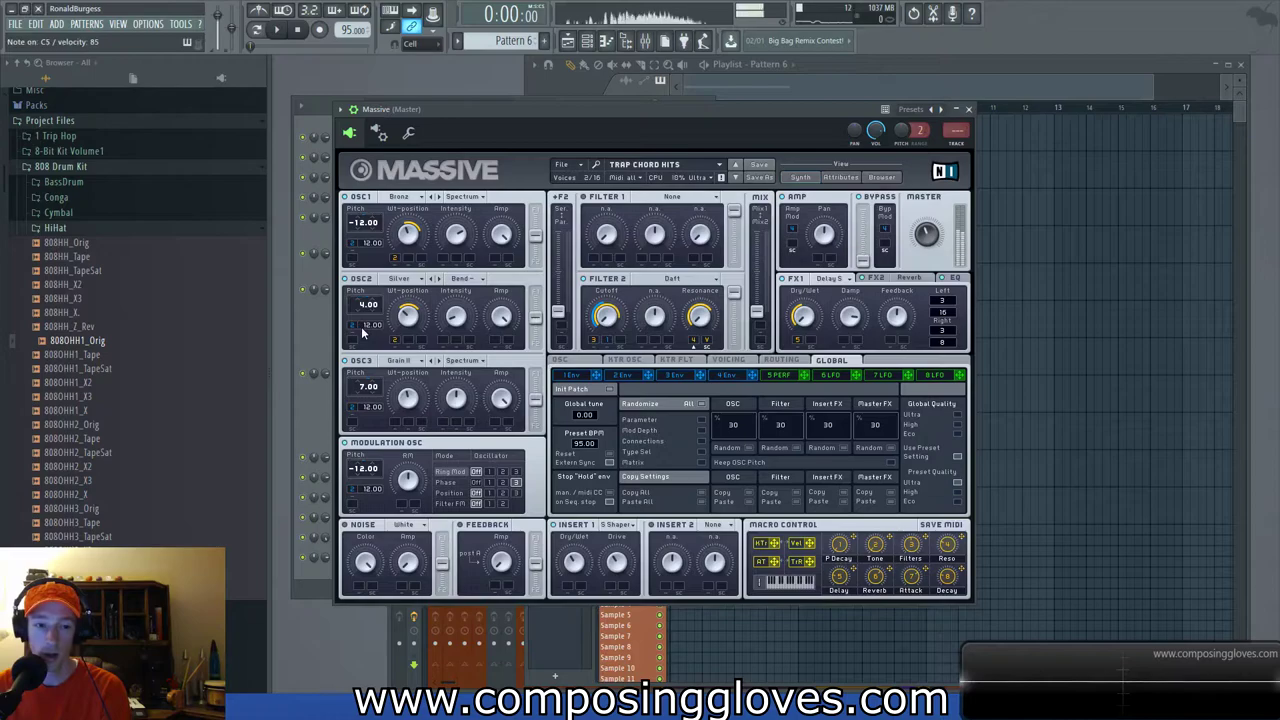
scroll(354, 308, "down", 1)
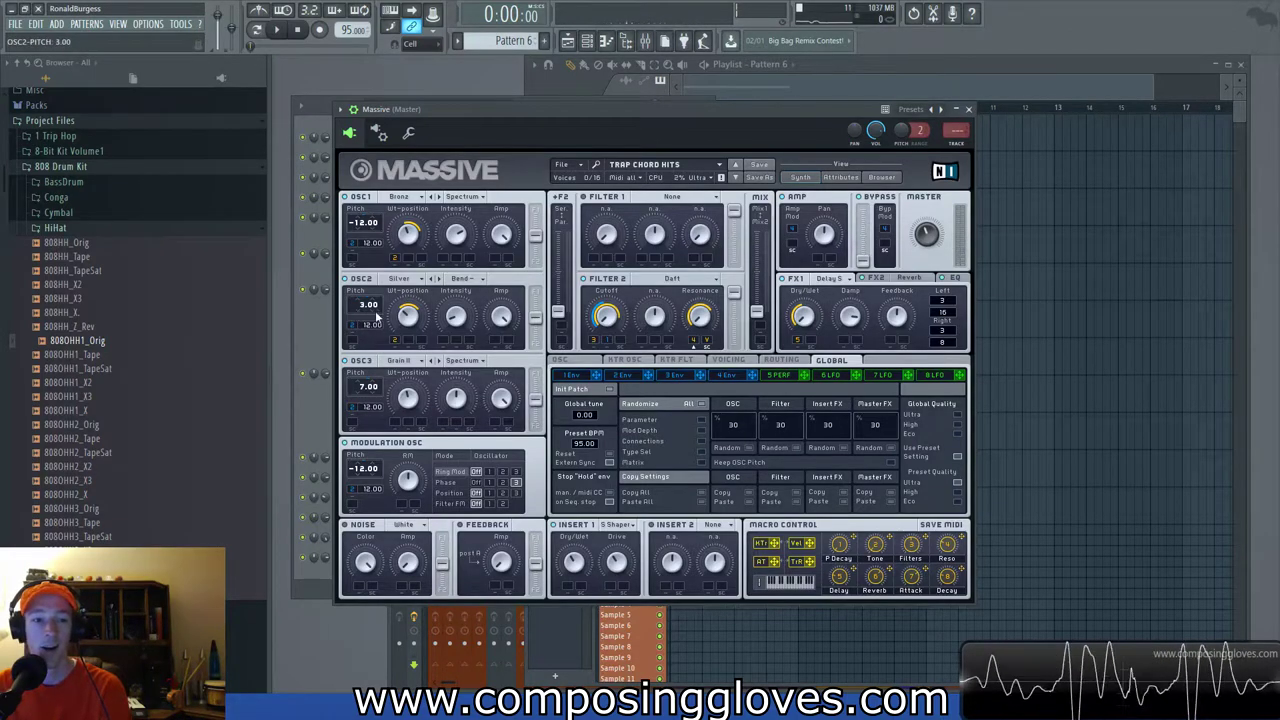
left_click(882, 178)
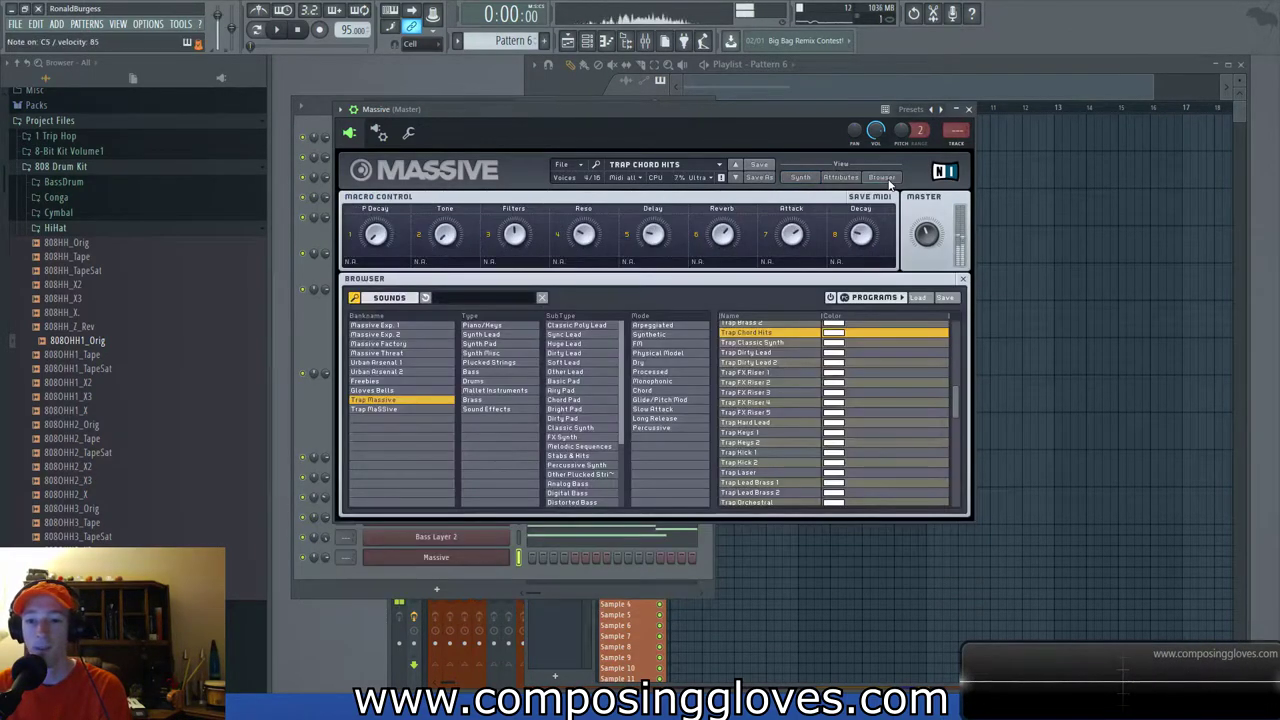
left_click(968, 109)
Open the Massive channel's piano roll, place a C5 note at the start of bar 1, and audition it.
right_click(463, 561)
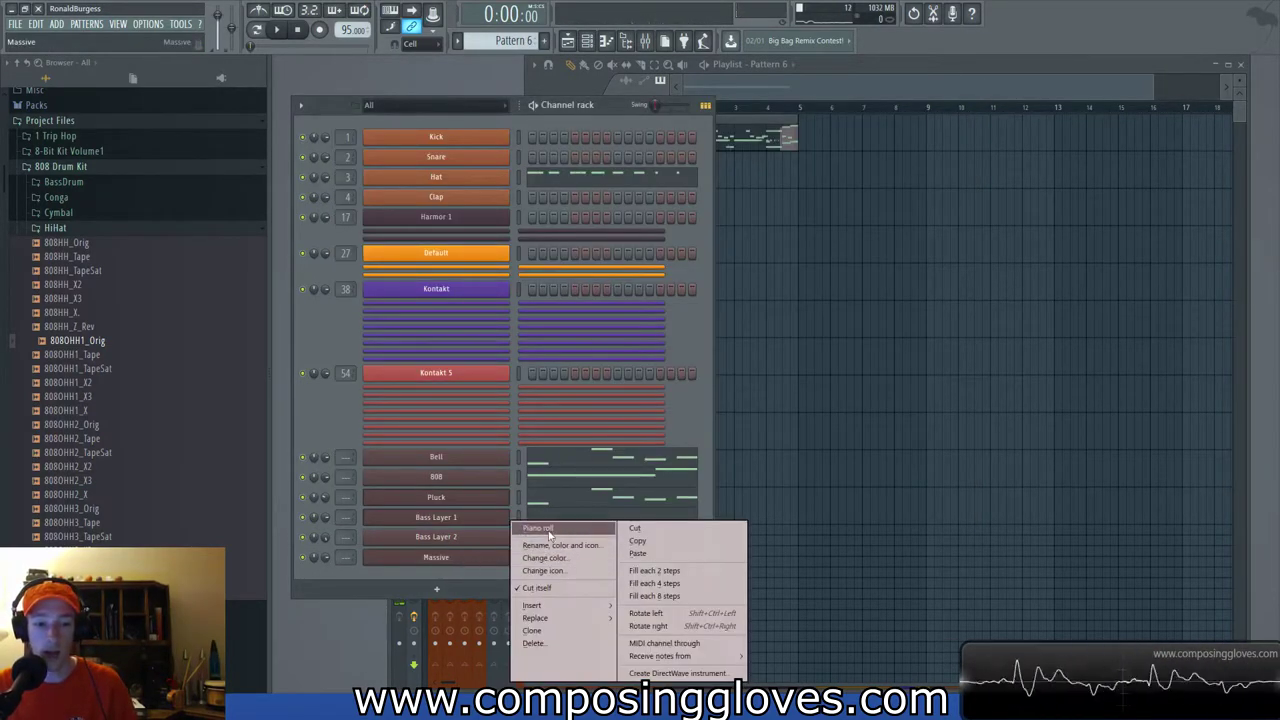
left_click(550, 532)
left_click(540, 310)
key("space")
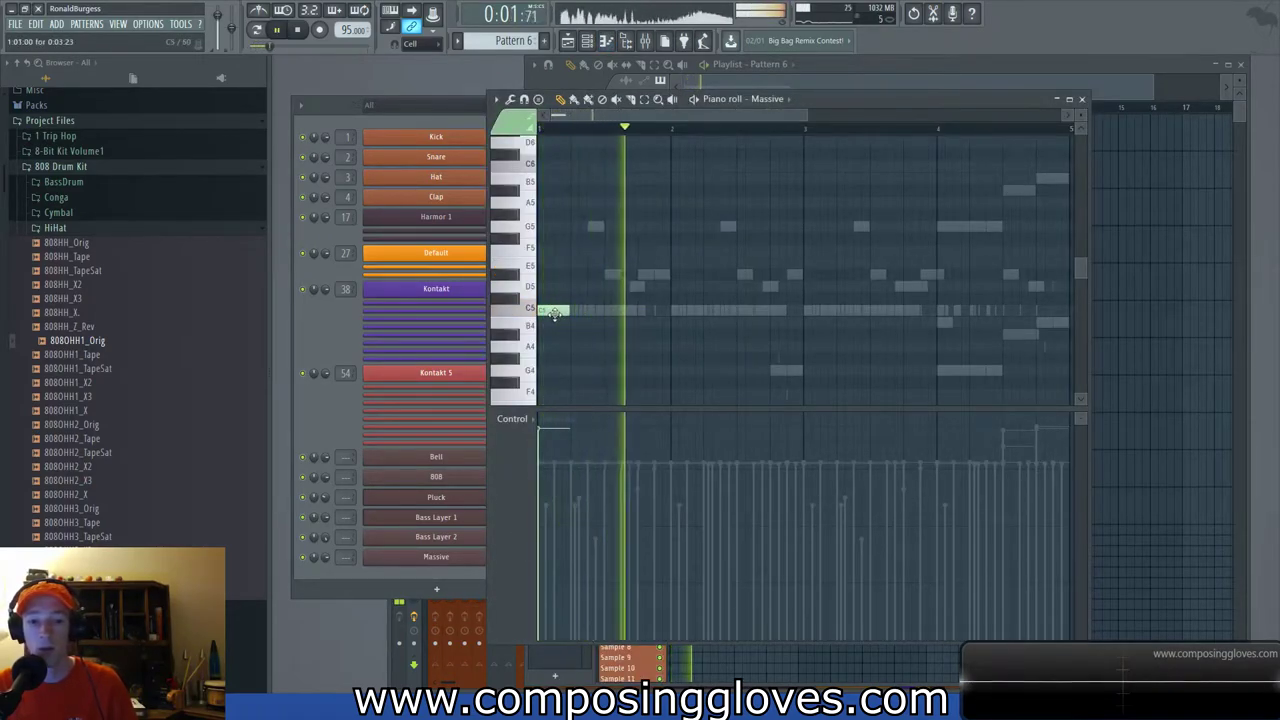
key("space")
Replace the C5 note with a C4 note at the start of bar 1 and audition it.
left_click_drag(555, 313, 550, 262)
right_click(550, 262)
scroll(551, 290, "down", 3)
left_click(552, 311)
key("space")
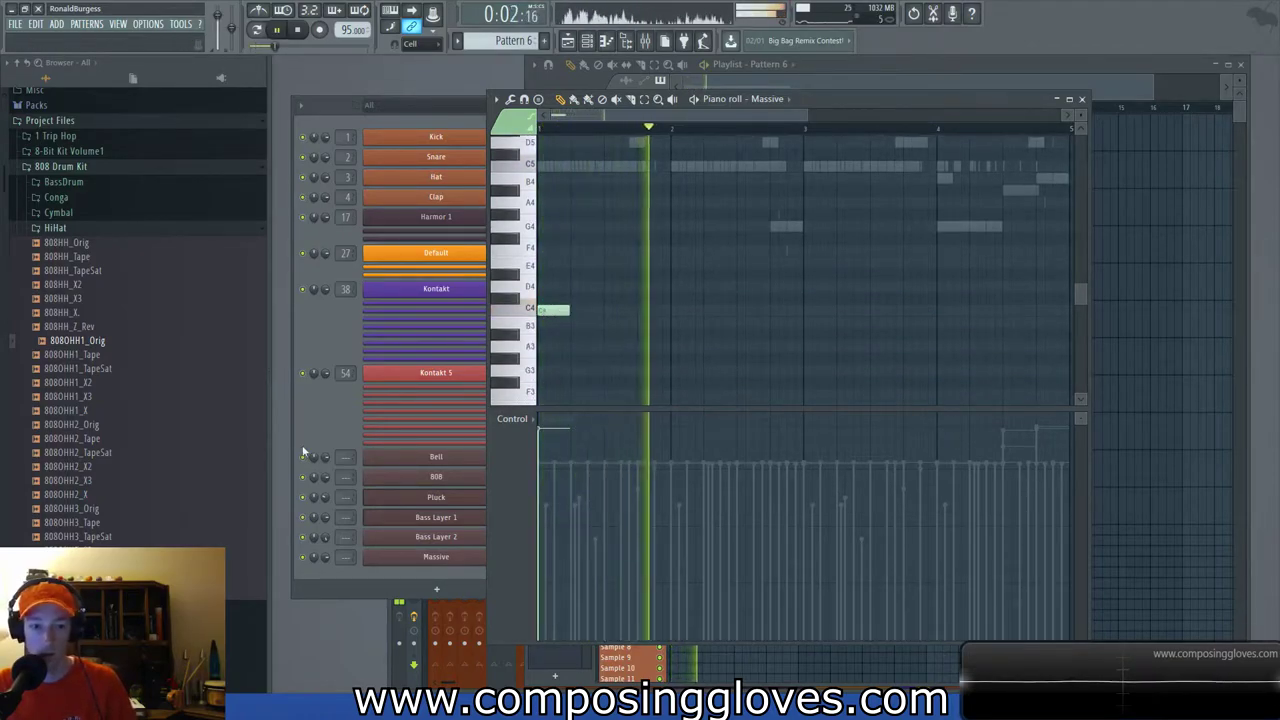
key("space")
Delete the C4 note from the Massive channel's piano roll.
key("F6")
left_click(761, 116)
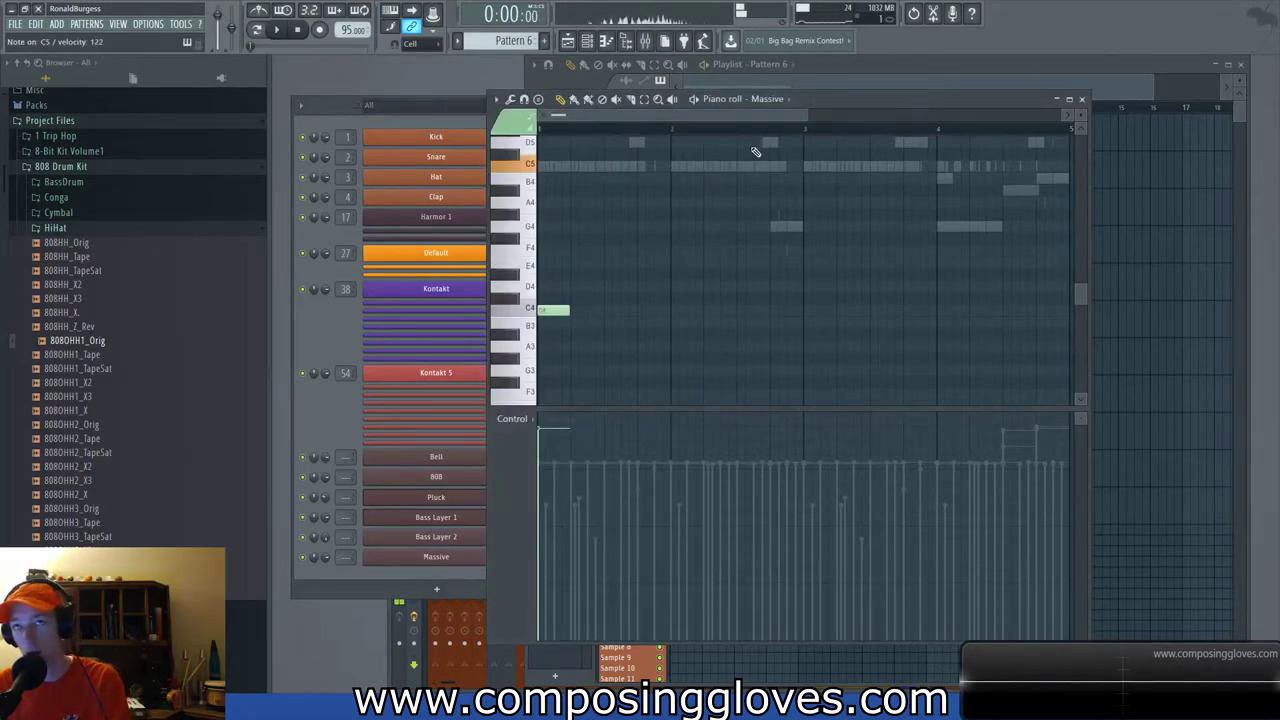
right_click(553, 310)
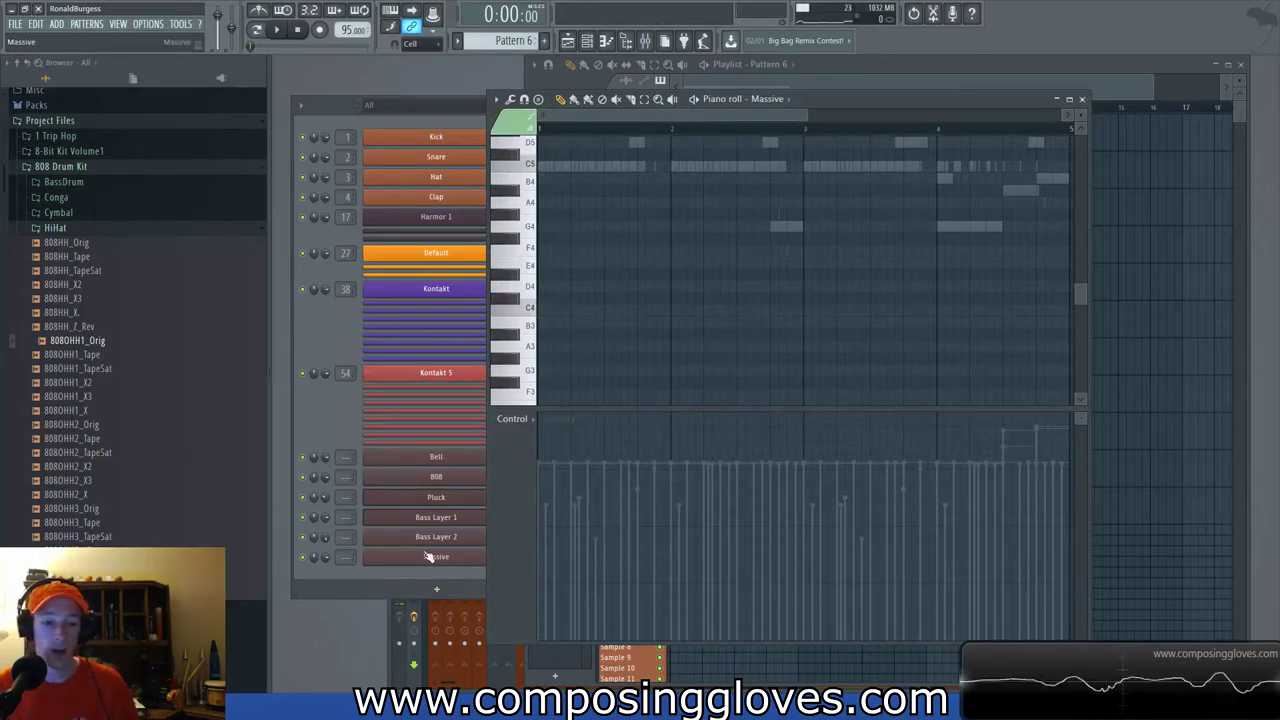
Reopen Massive, filter its preset browser to the Trap Massive bank, and locate the Trap Chord Hits preset.
left_click(430, 556)
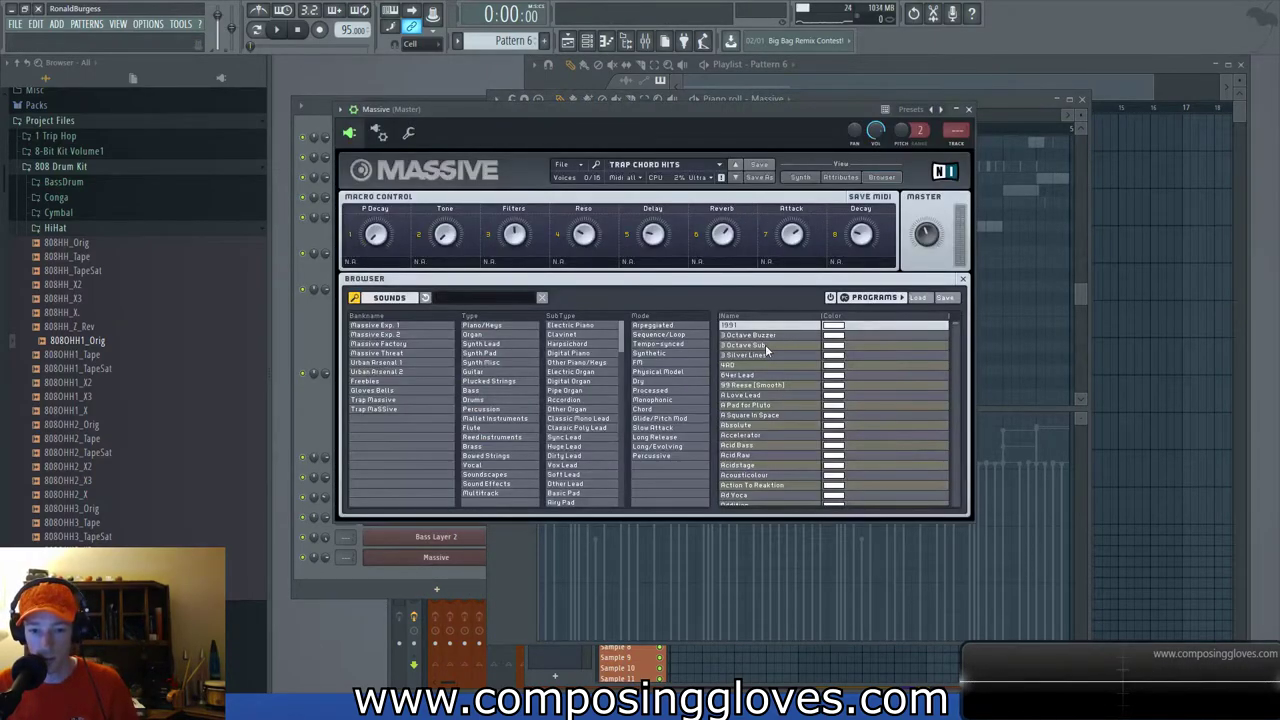
left_click(402, 400)
left_click(771, 427)
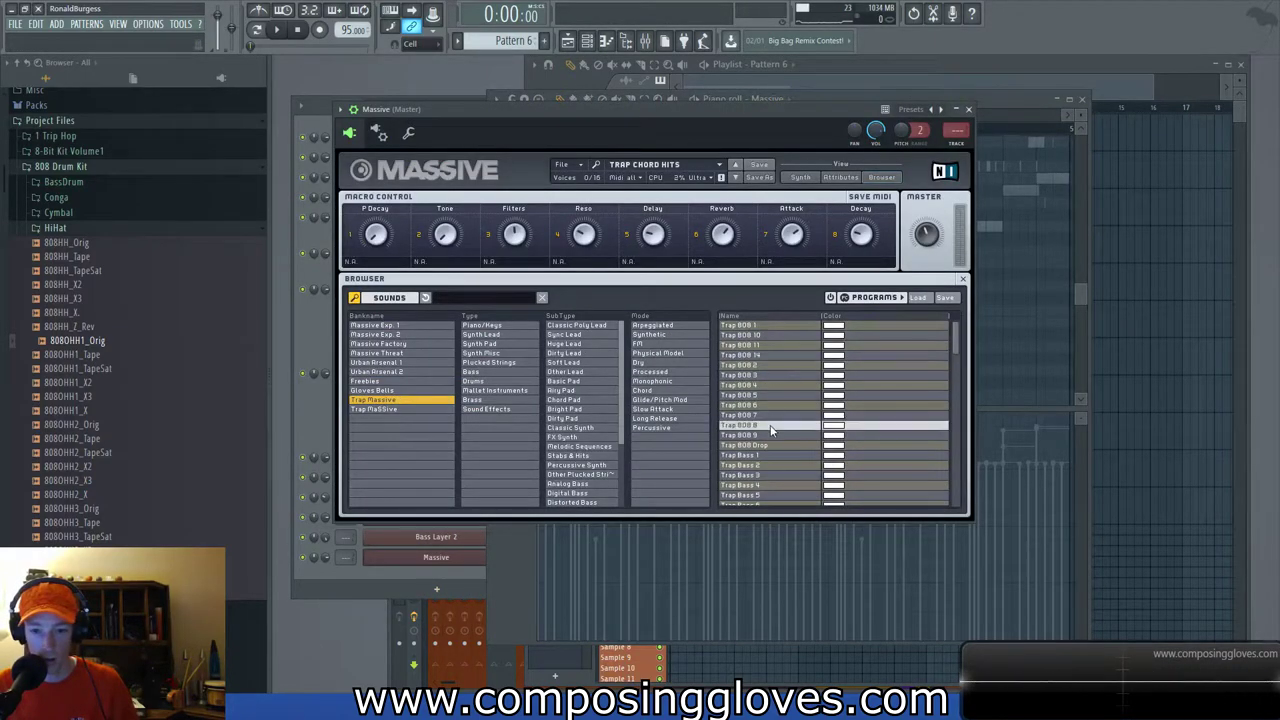
left_click_drag(954, 340, 954, 401)
left_click(752, 348)
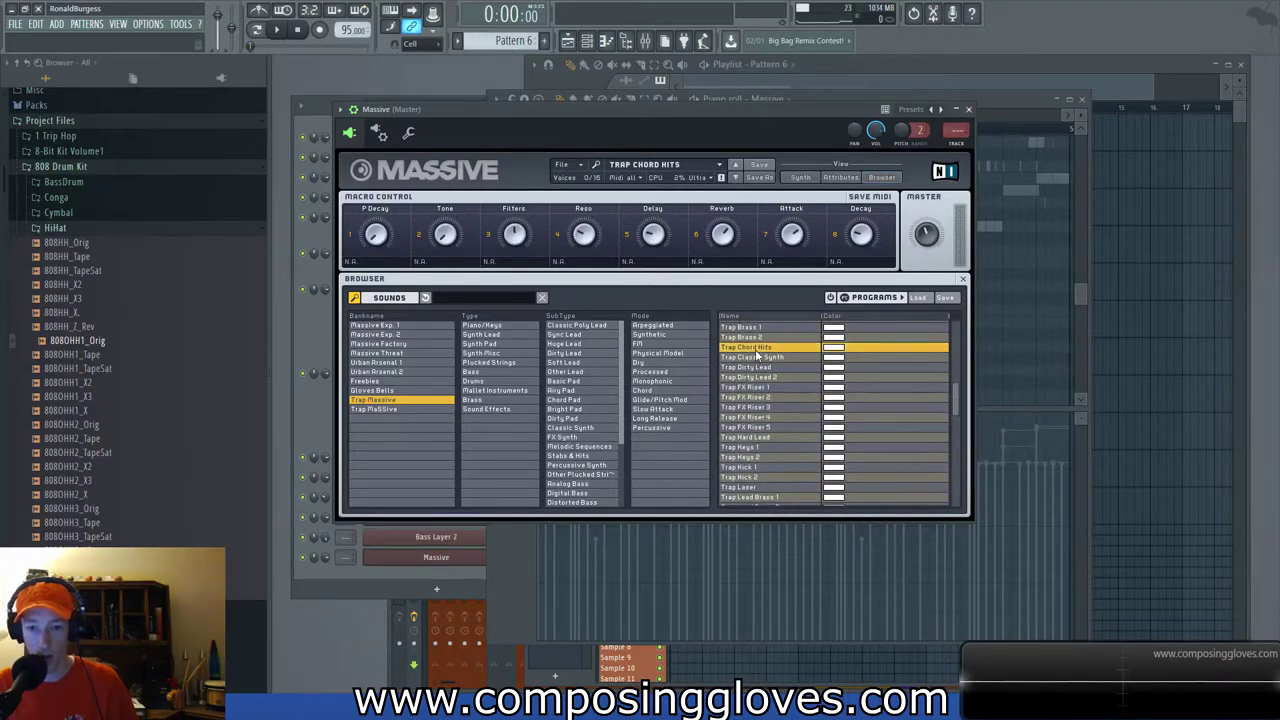
Step through the presets after Trap Chord Hits, auditioning them from Trap Classic Synth up to Trap FX Riser 4.
left_click(736, 177)
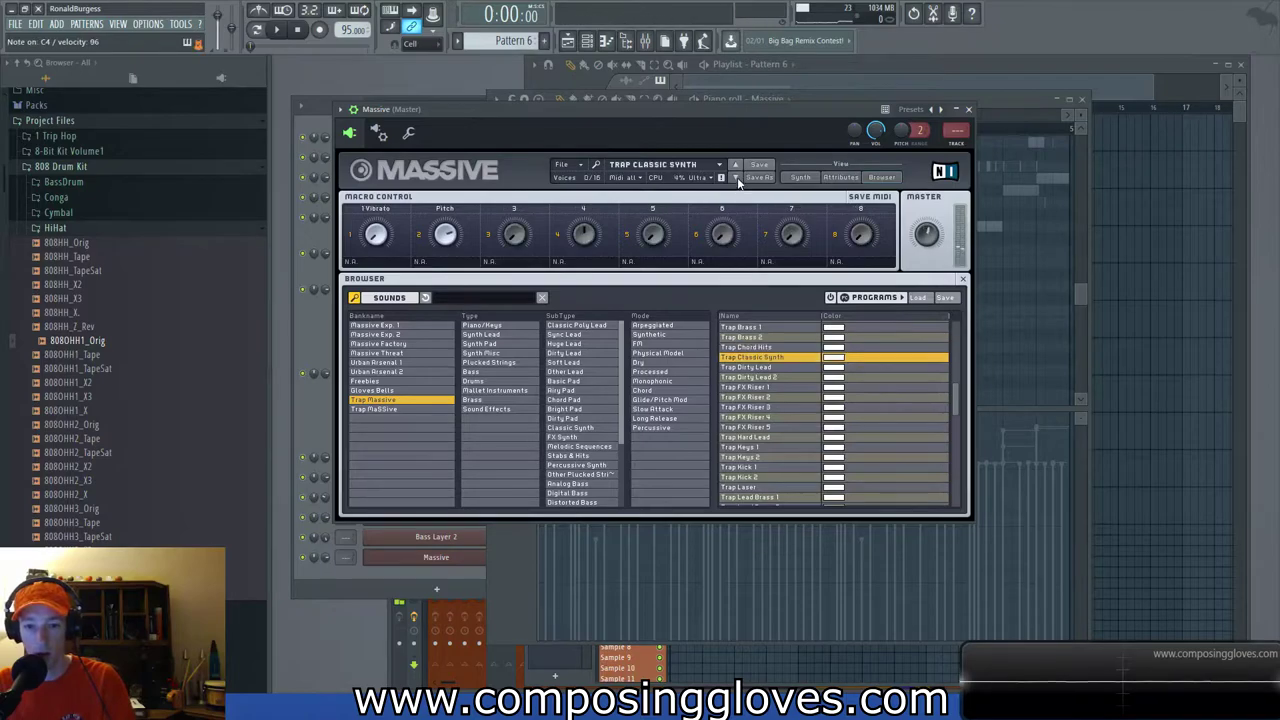
left_click(736, 177)
left_click(736, 177)
left_click(736, 177)
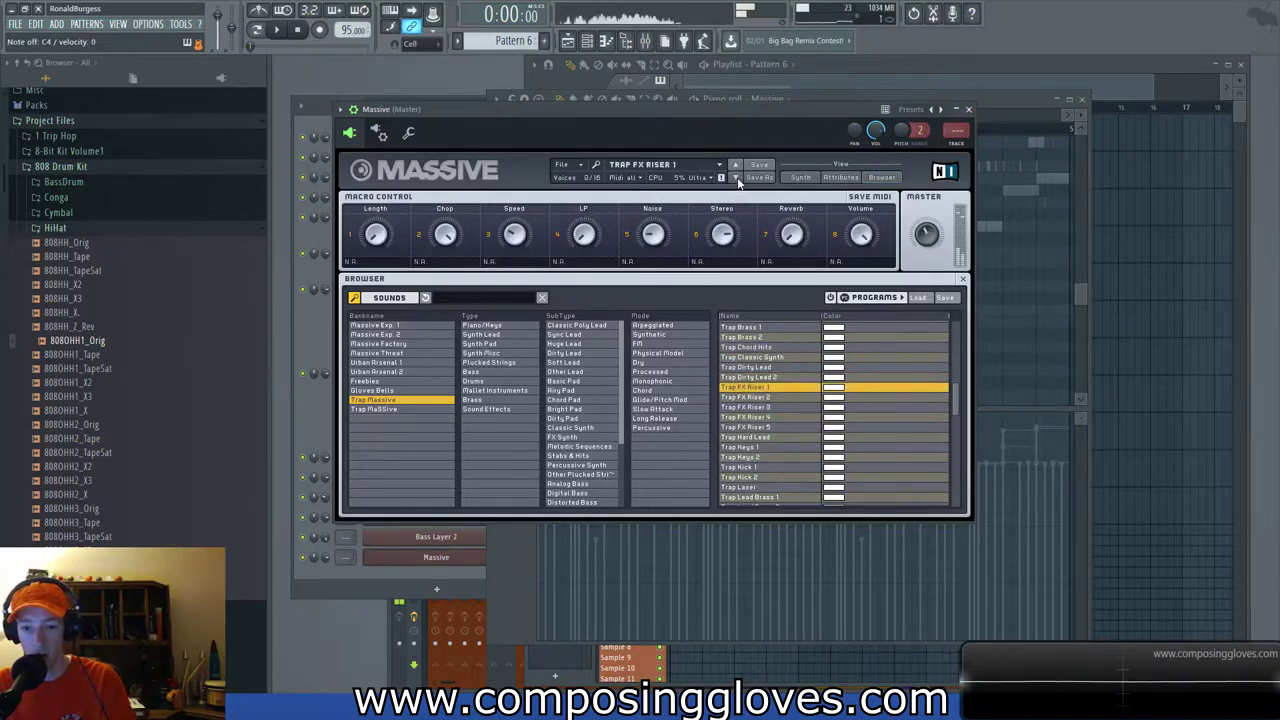
left_click(736, 177)
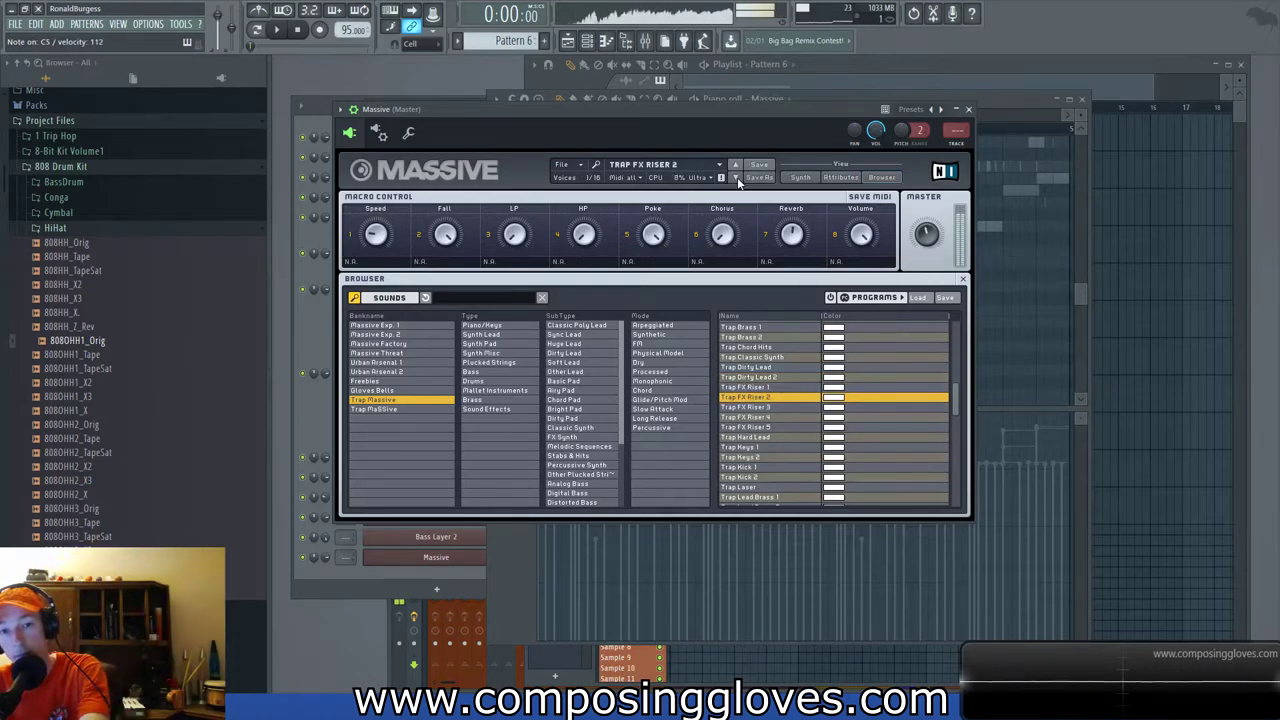
left_click(737, 178)
left_click(737, 178)
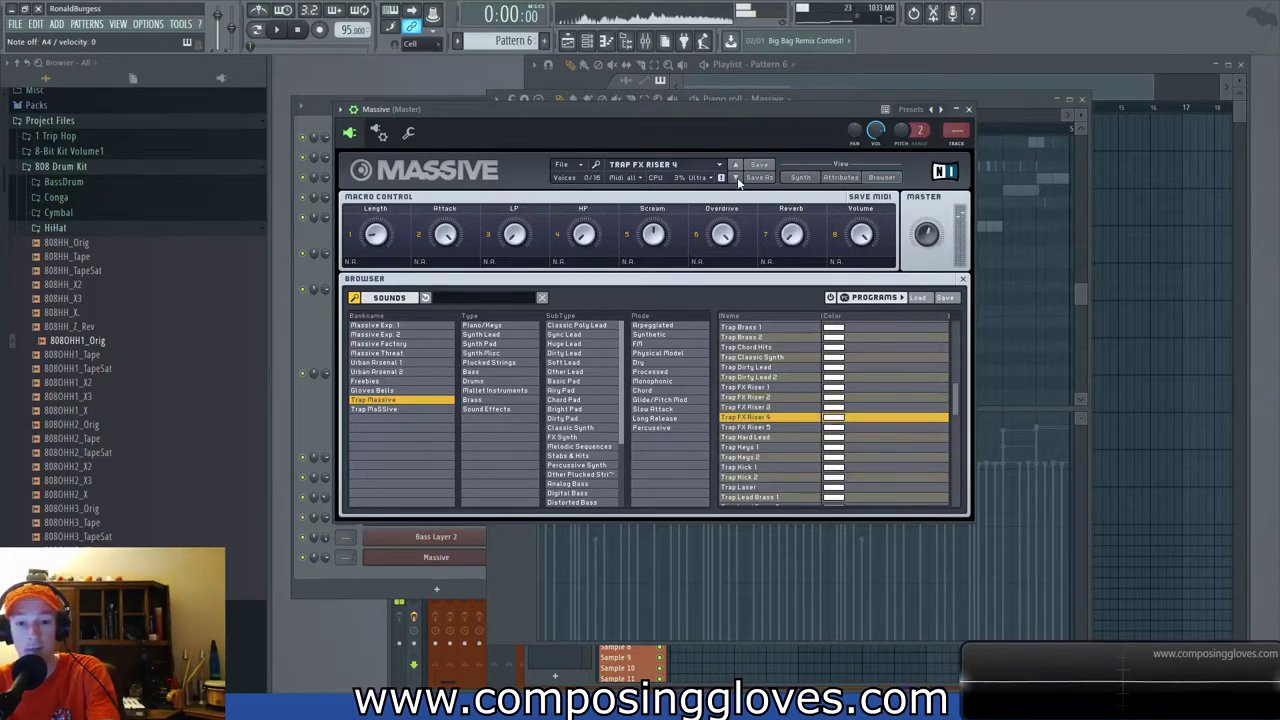
Audition Trap FX Riser 3, Trap FX Riser 5, Trap Hard Lead and Trap Keys 1, ending with Trap Keys 2 loaded.
left_click(794, 408)
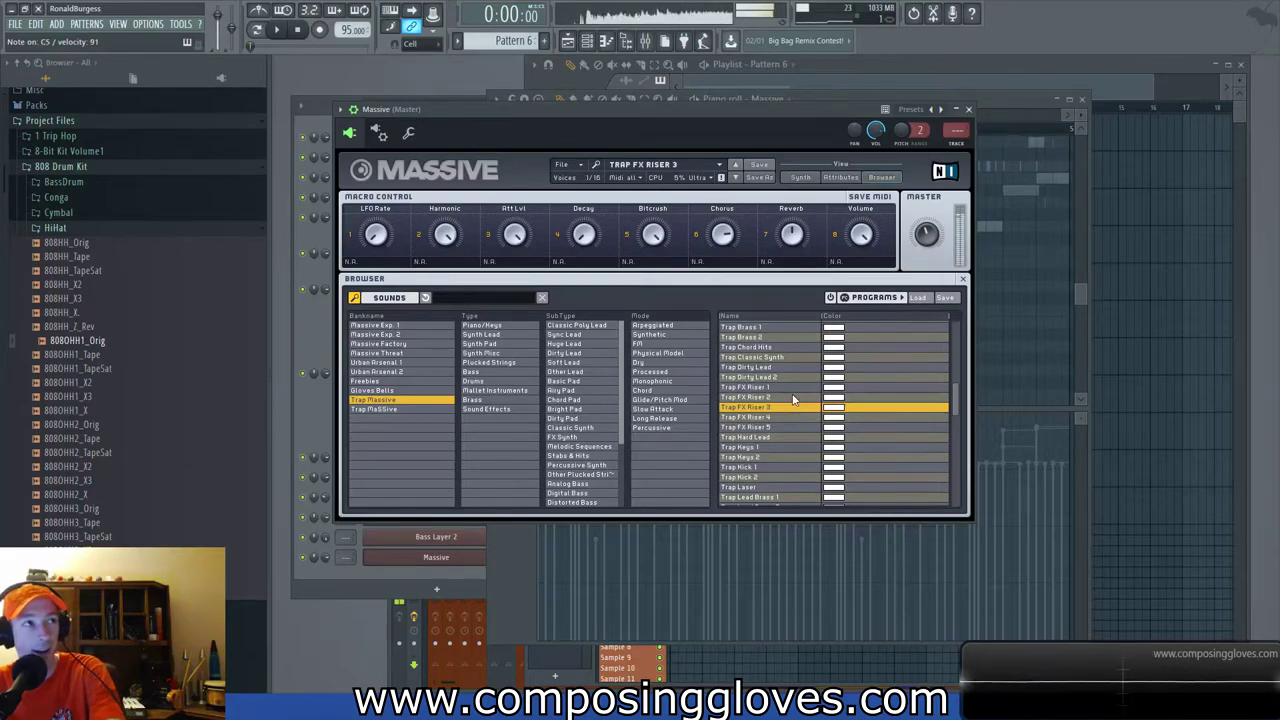
left_click(778, 425)
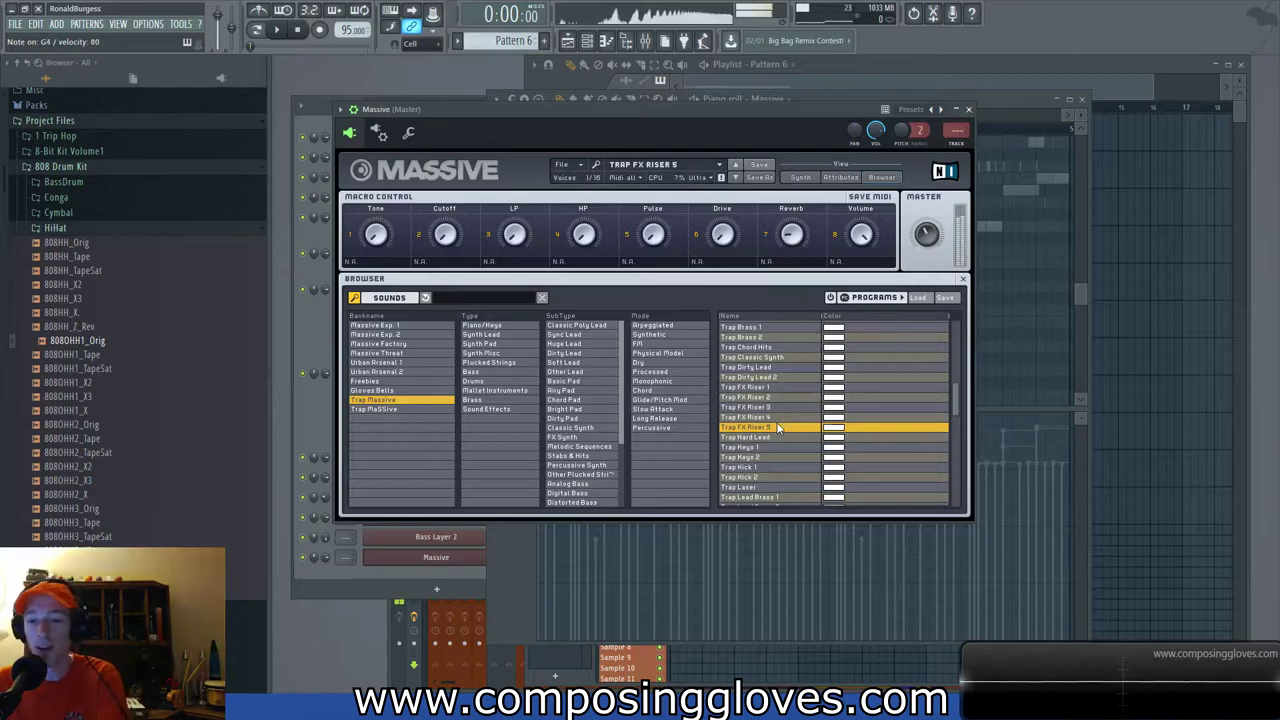
left_click(784, 439)
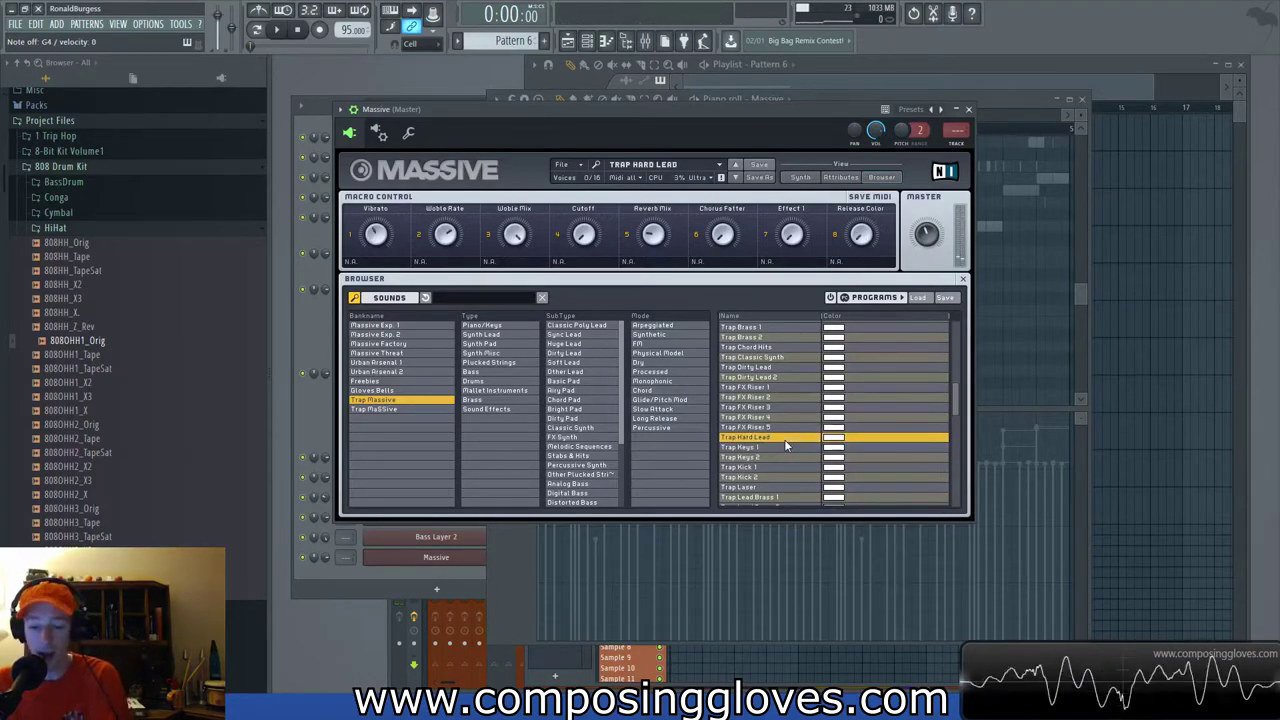
left_click(783, 450)
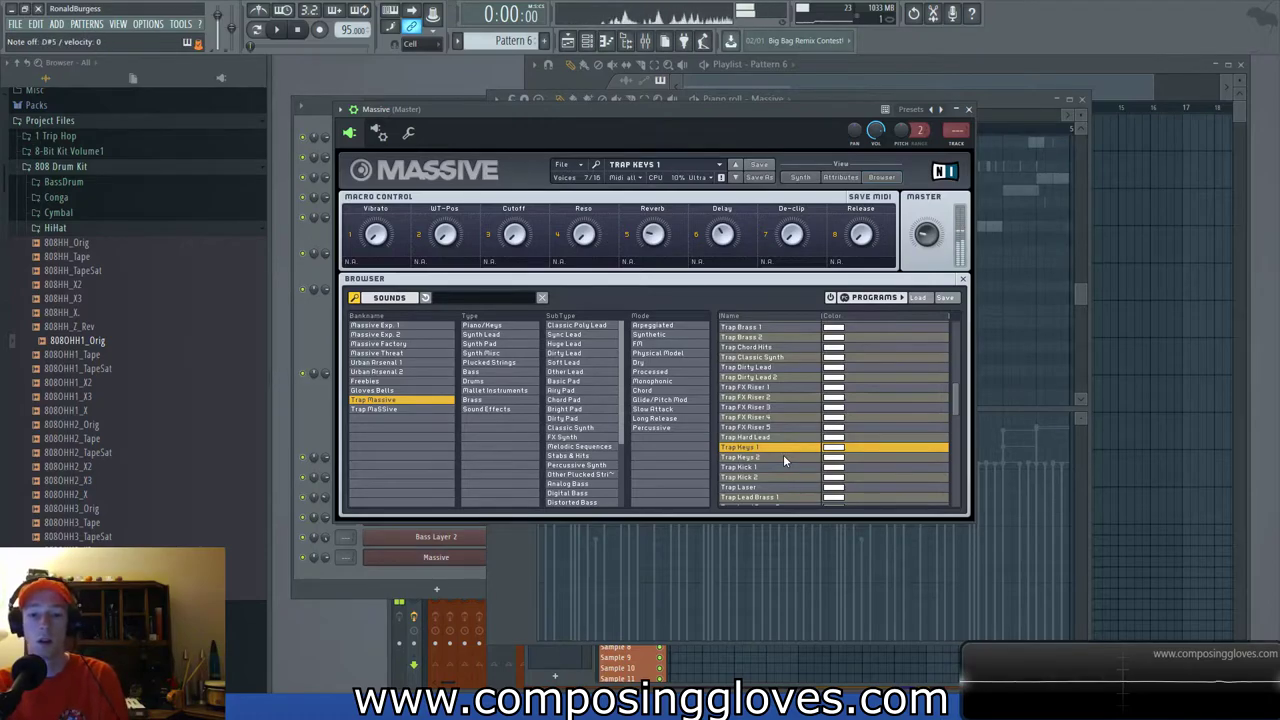
left_click(783, 458)
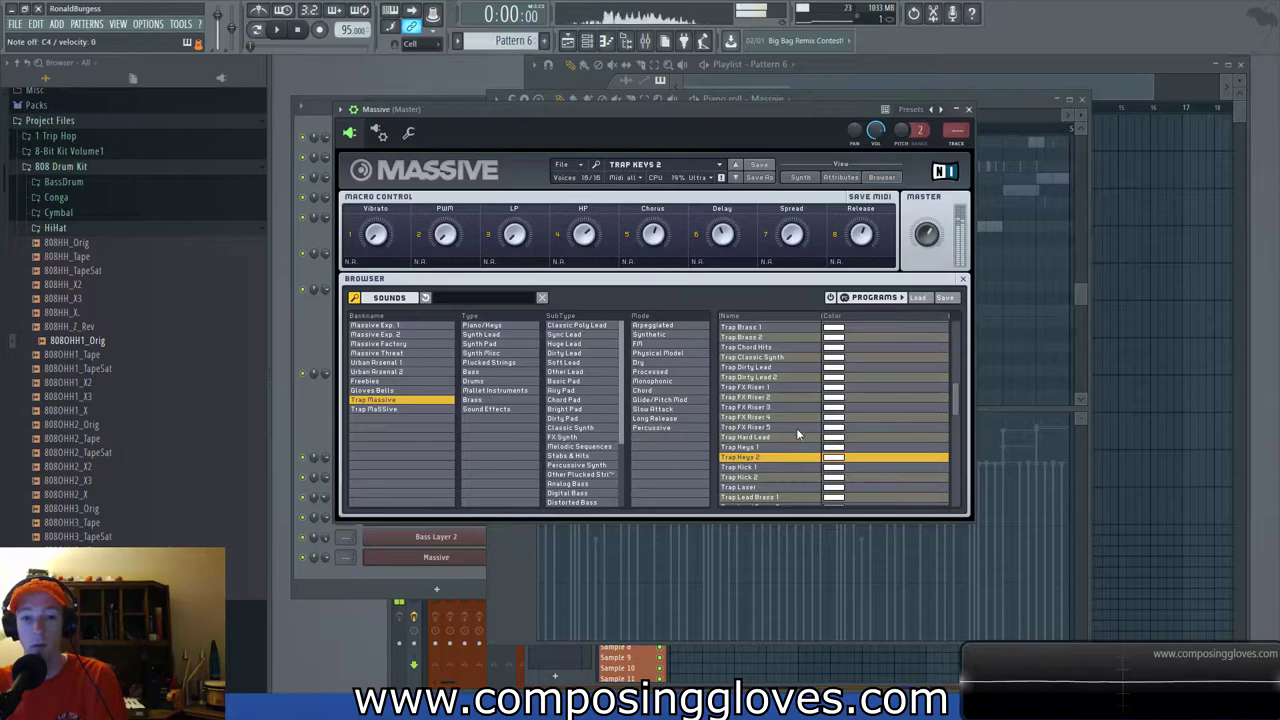
Raise the Delay macro of Trap Keys 2 and display Massive's synth view.
left_click_drag(724, 237, 725, 180)
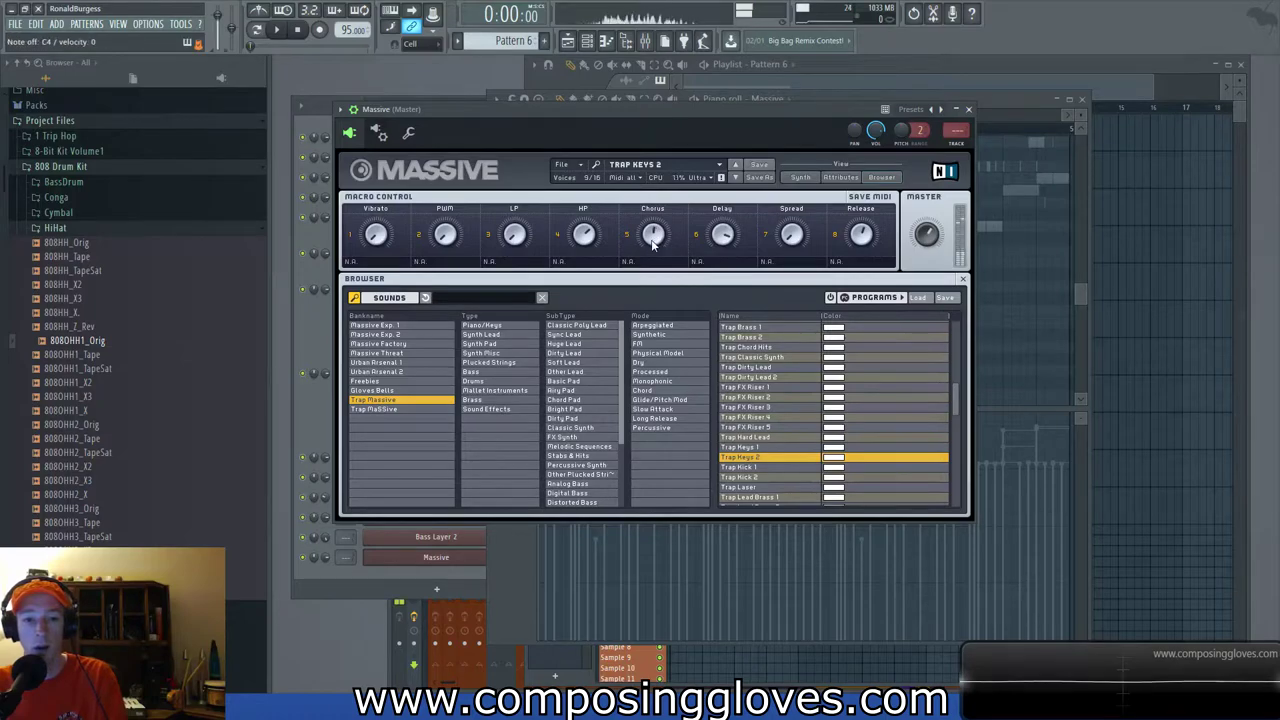
left_click(841, 178)
left_click(800, 180)
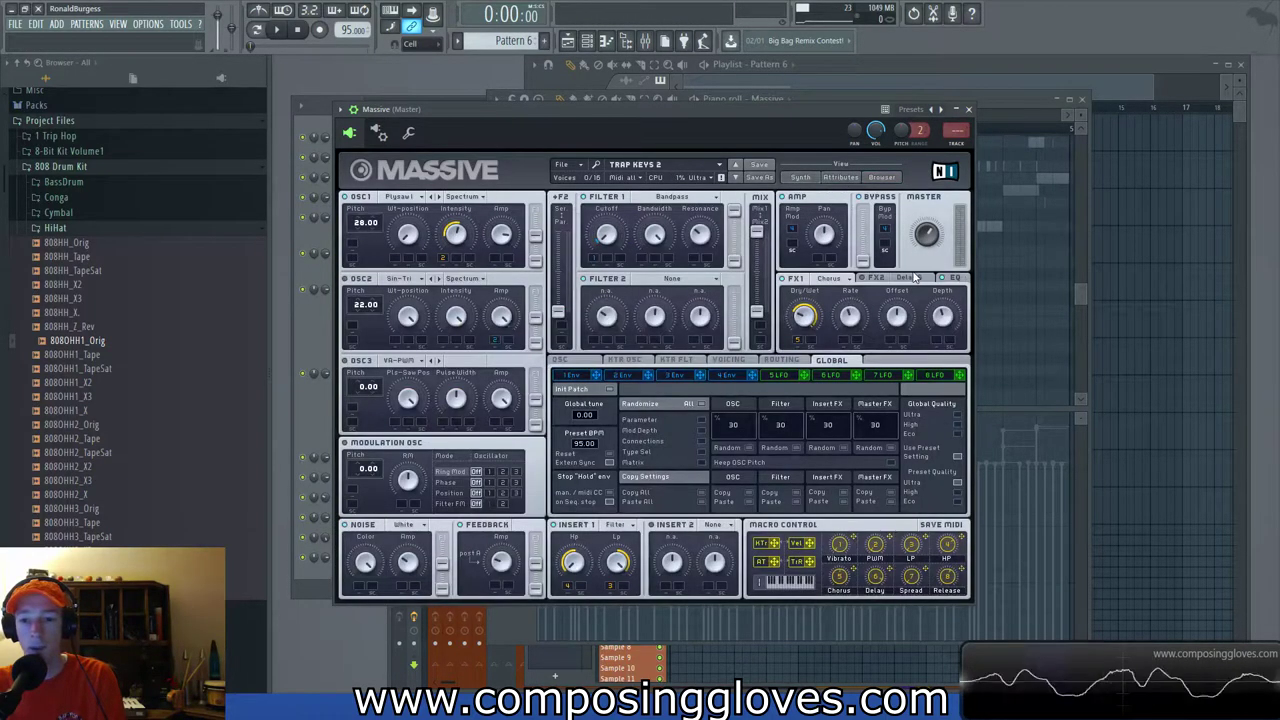
Change the FX2 effect to Reverb, reduce its Size to about halfway, and adjust the Delay macro.
left_click(878, 279)
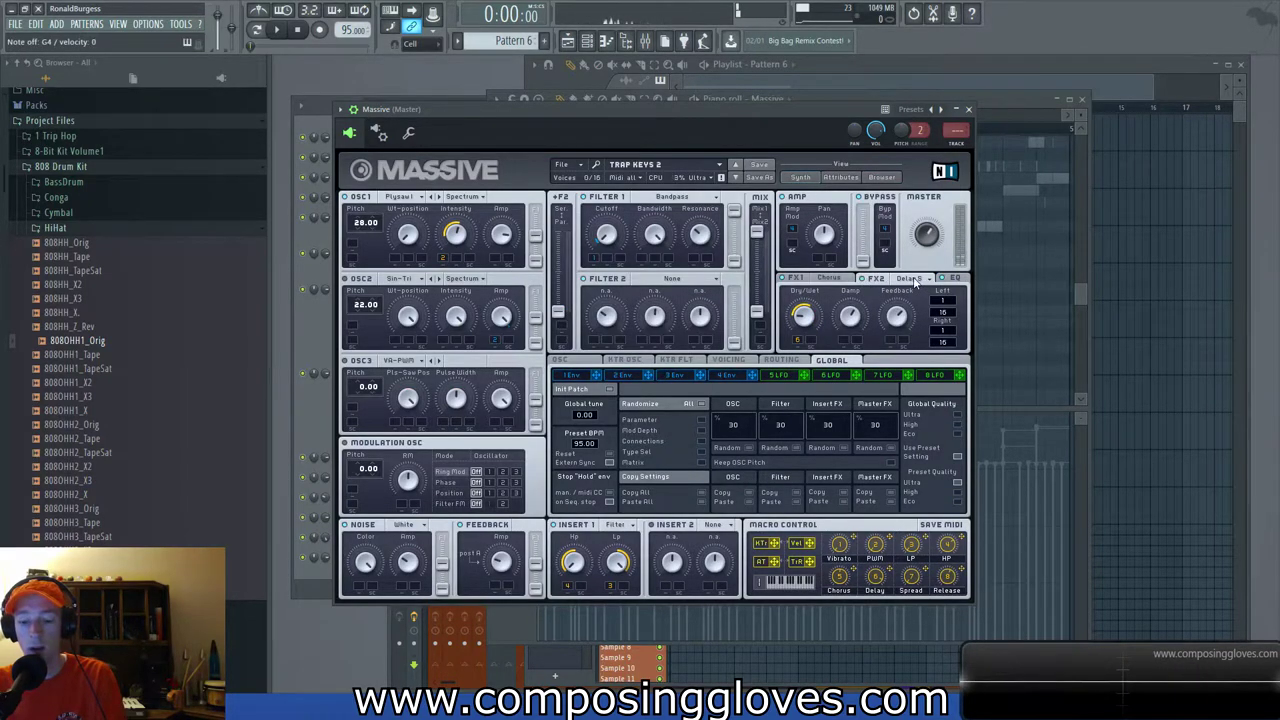
left_click(913, 281)
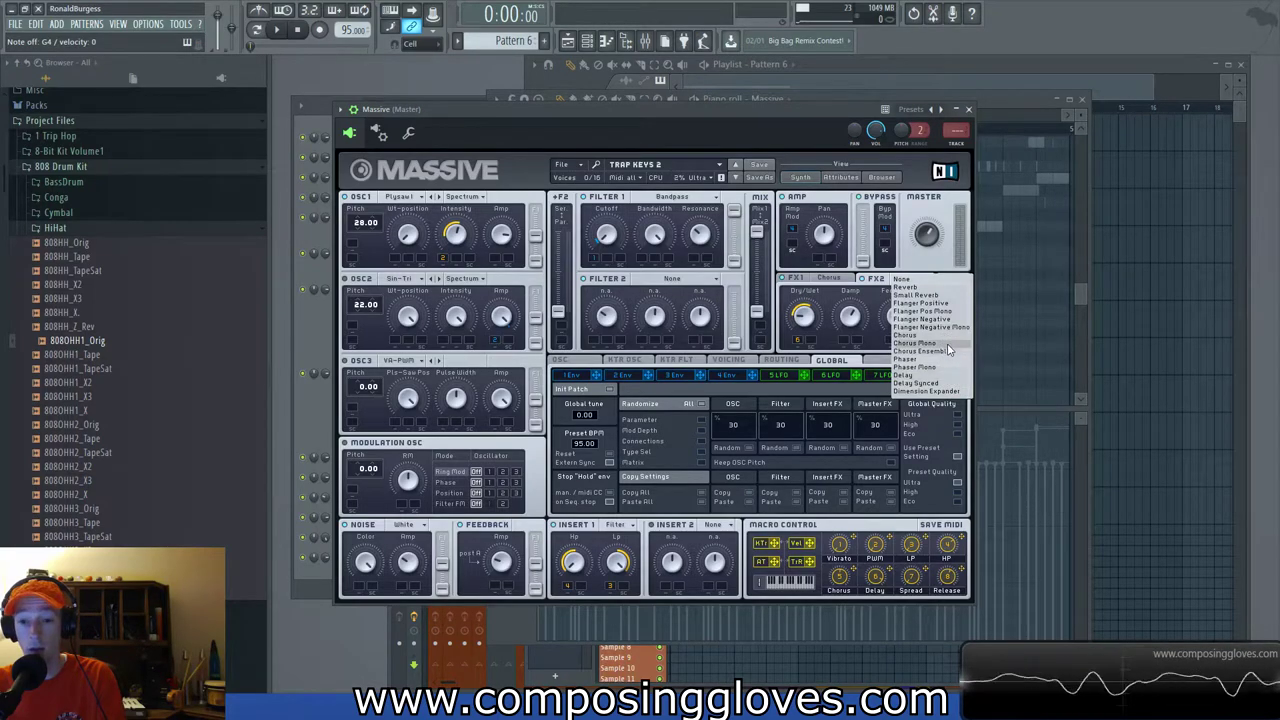
left_click(926, 288)
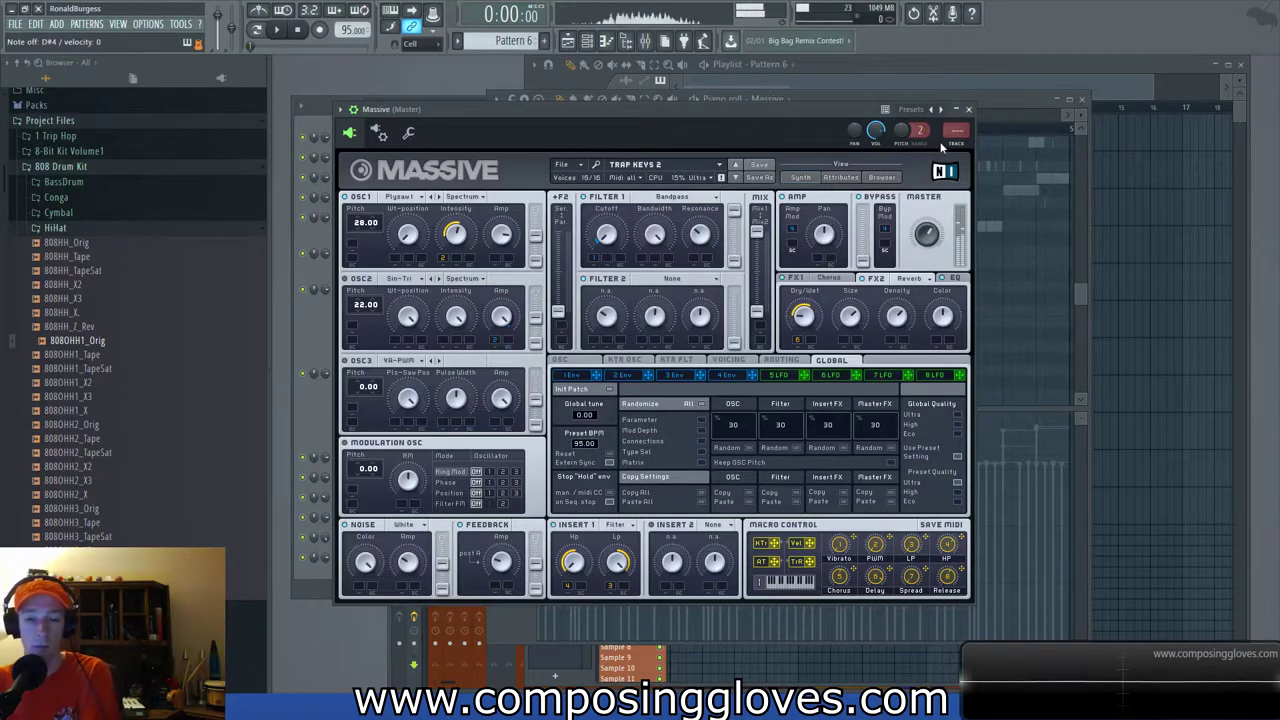
left_click_drag(848, 318, 846, 331)
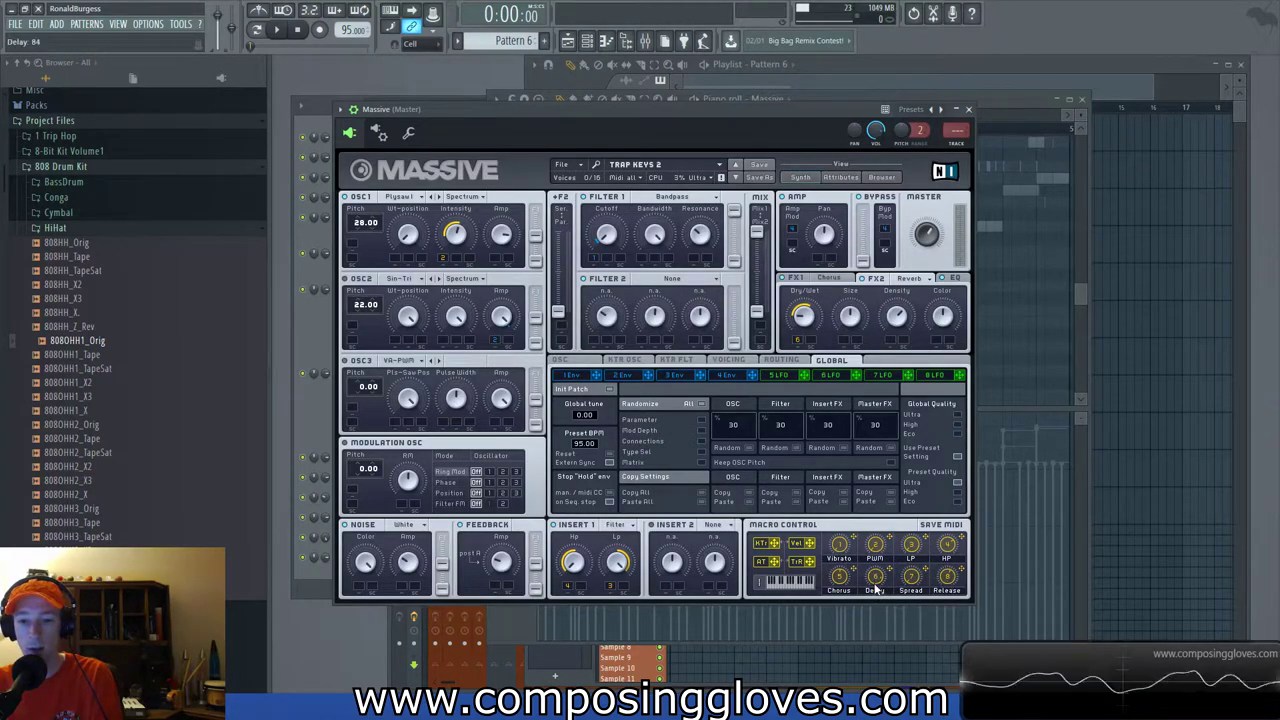
left_click_drag(874, 599, 874, 605)
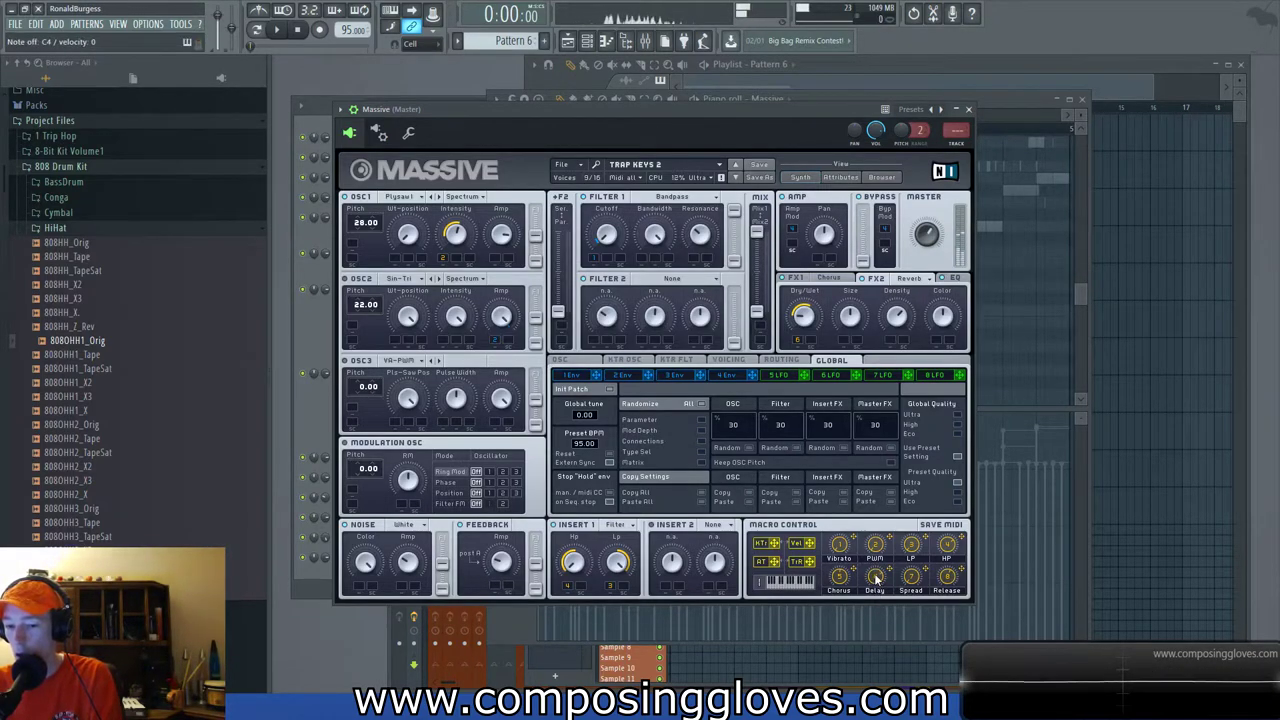
Rename the Massive channel to Pad and open its piano roll.
key("F6")
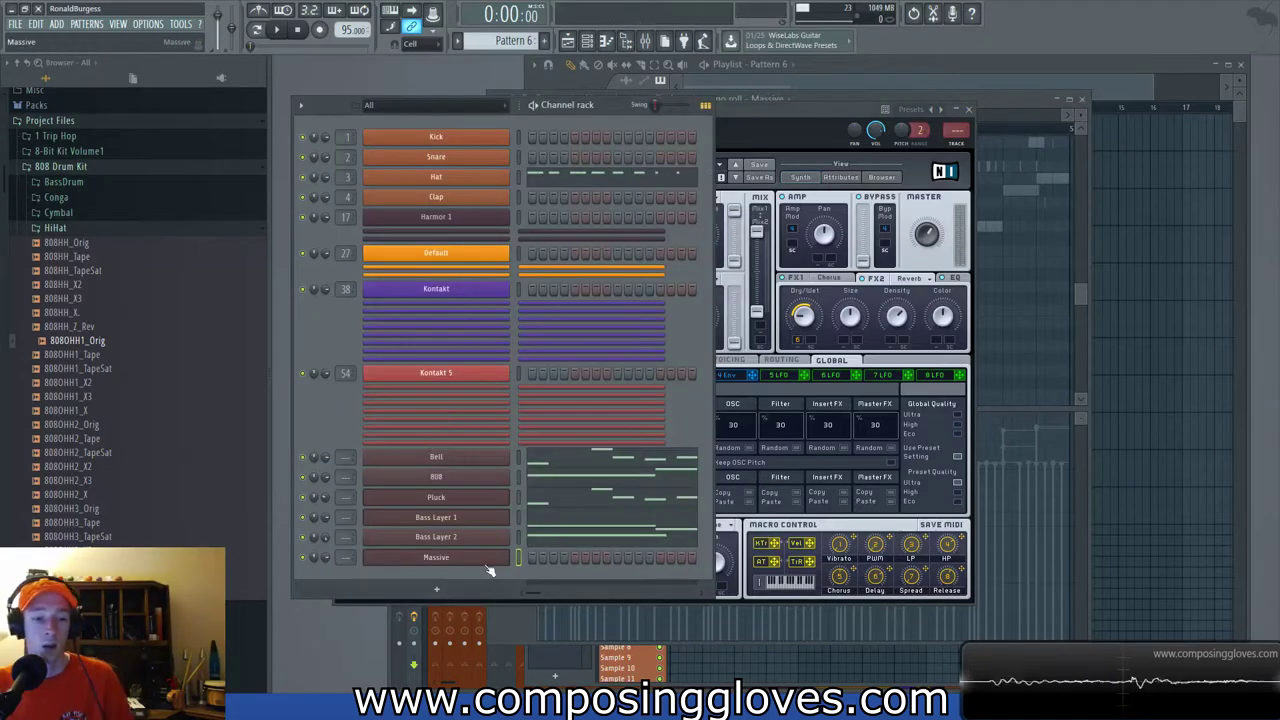
key("F2")
type("Pad")
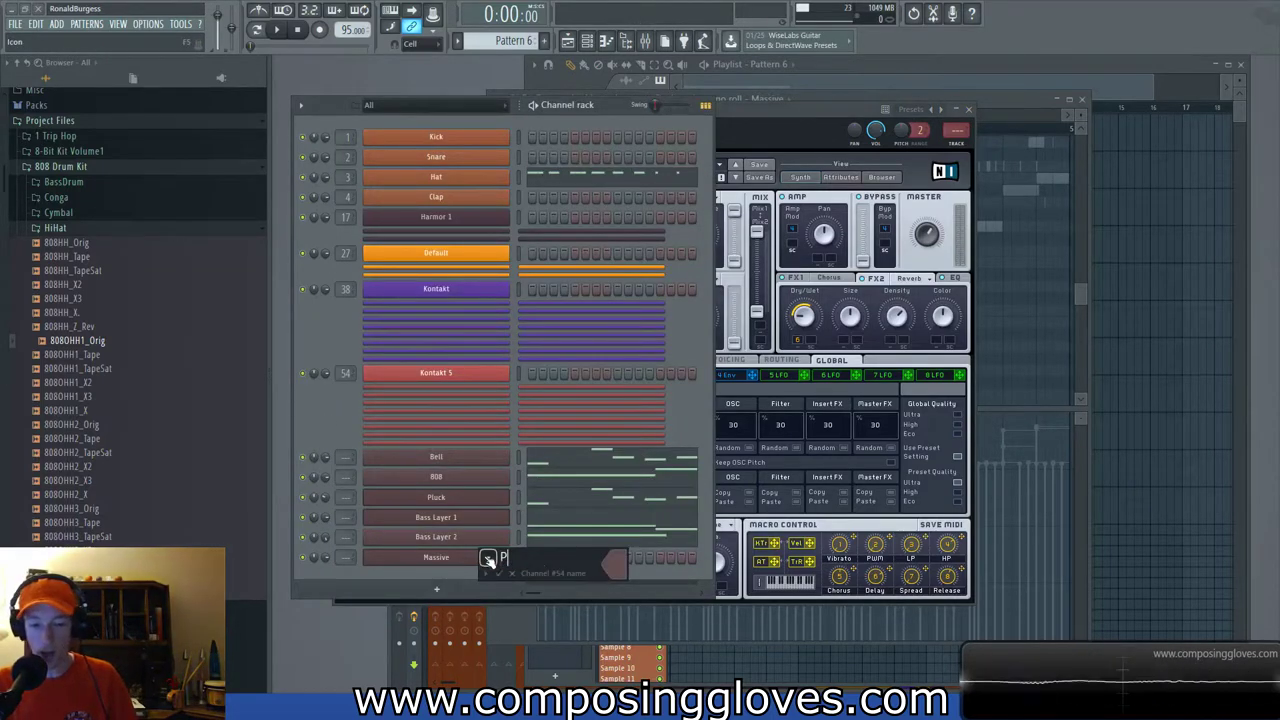
key("Return")
right_click(487, 559)
left_click(553, 529)
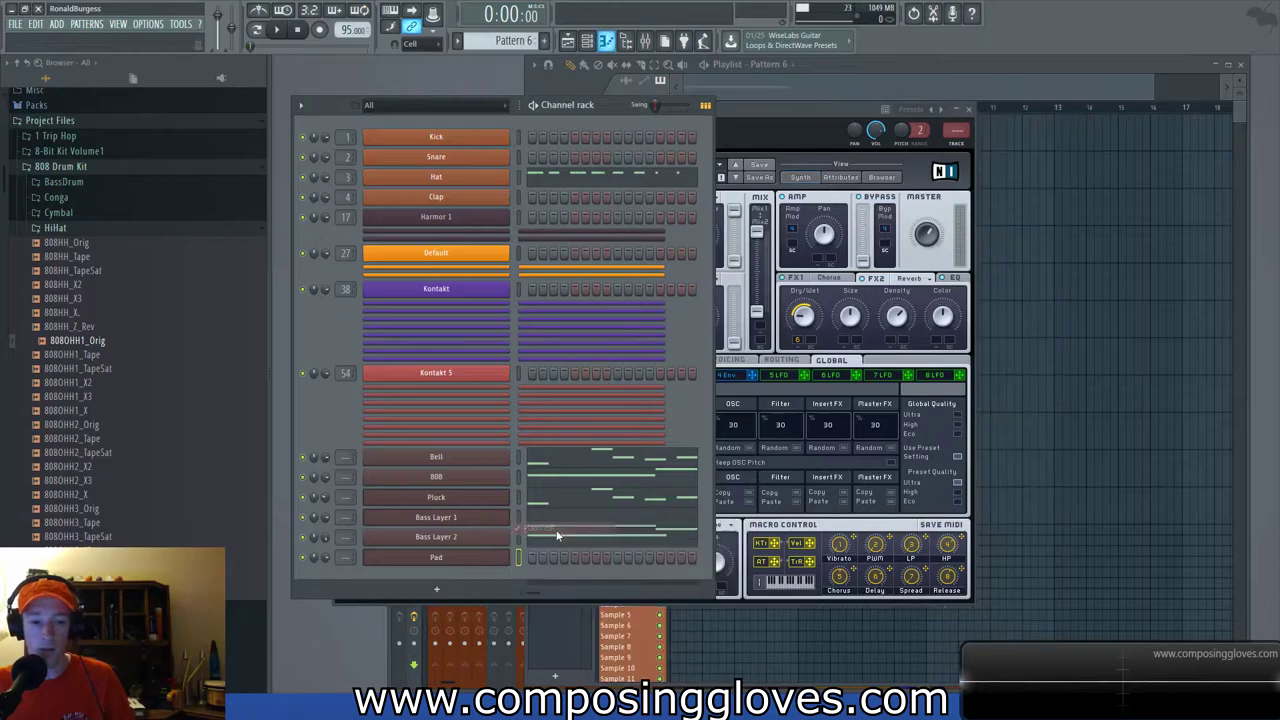
right_click(462, 562)
left_click(560, 528)
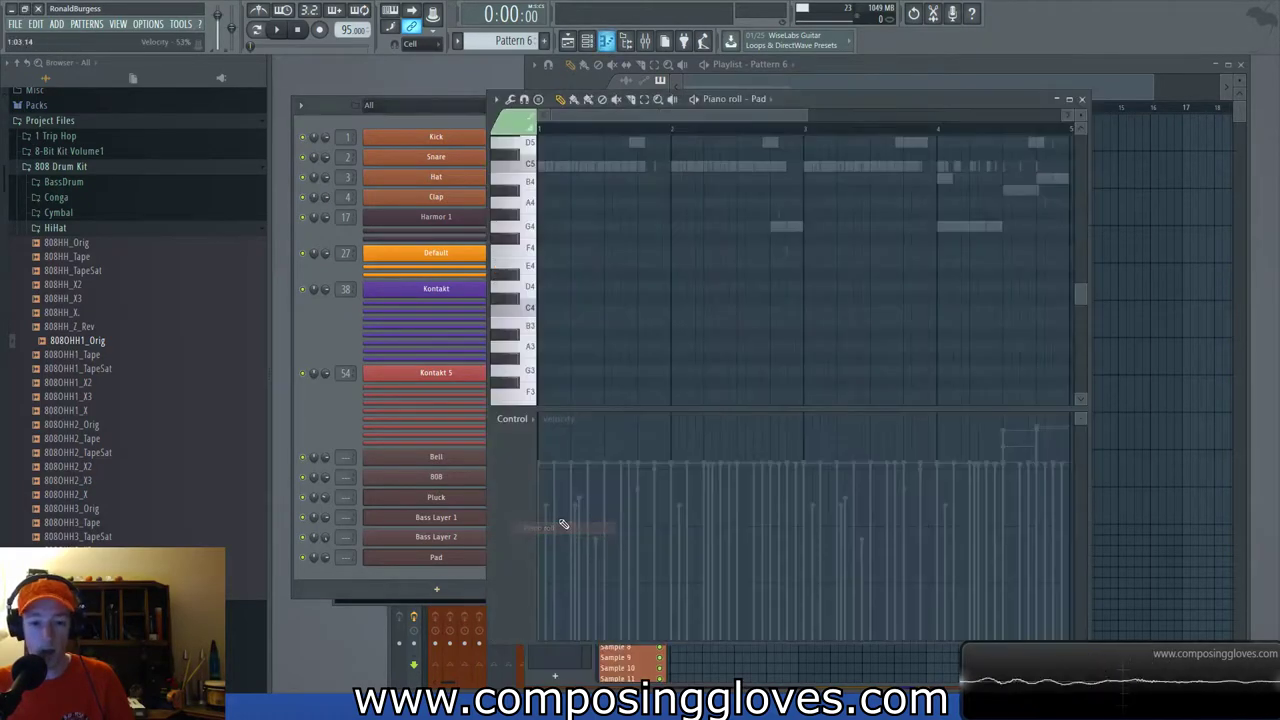
scroll(700, 310, "up", 3)
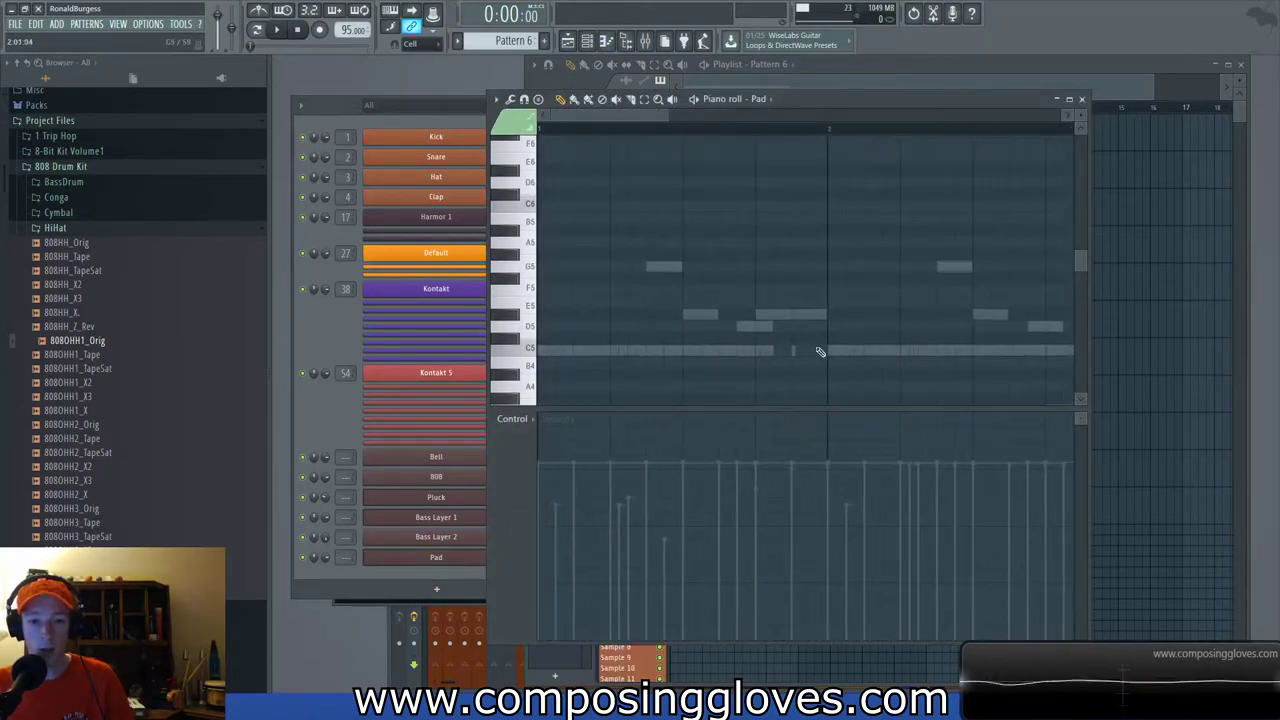
Try C5 and D#5 notes together at the start of bar 1, play them, and remove both.
left_click(561, 352)
left_click_drag(556, 296, 557, 315)
key("space")
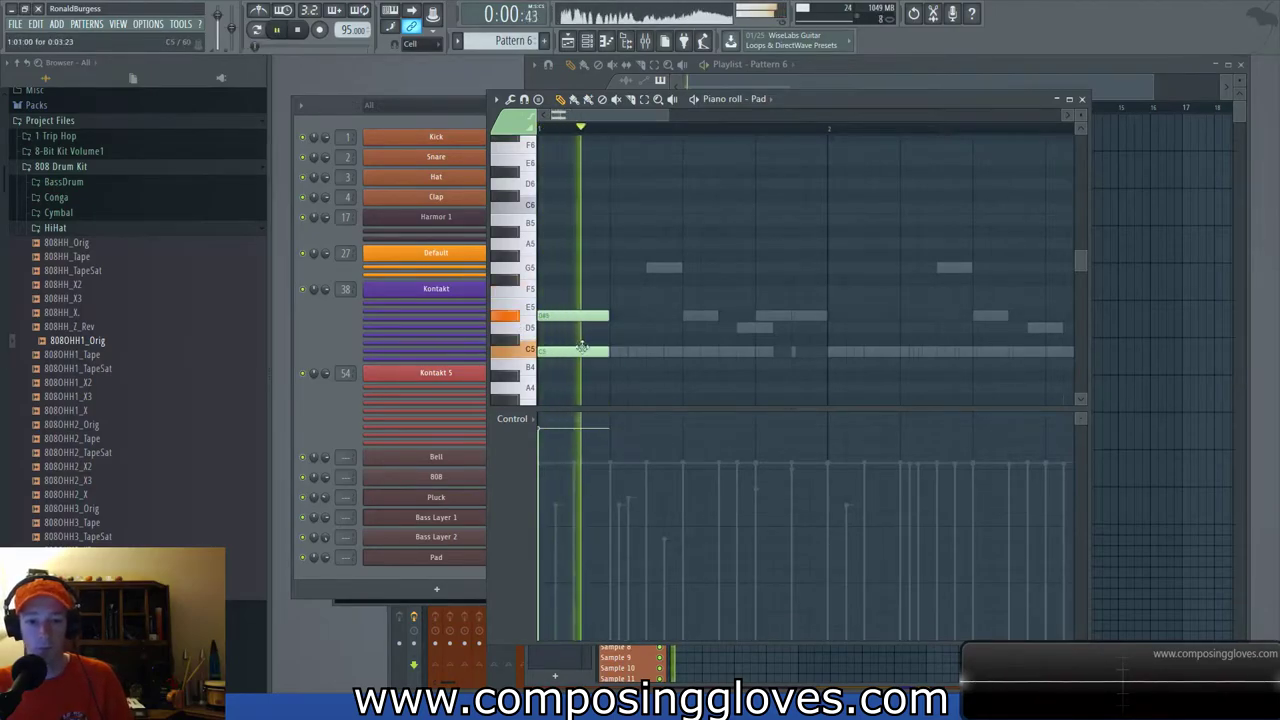
key("space")
scroll(600, 275, "down", 3)
right_click(563, 281)
scroll(575, 280, "down", 2)
key("space")
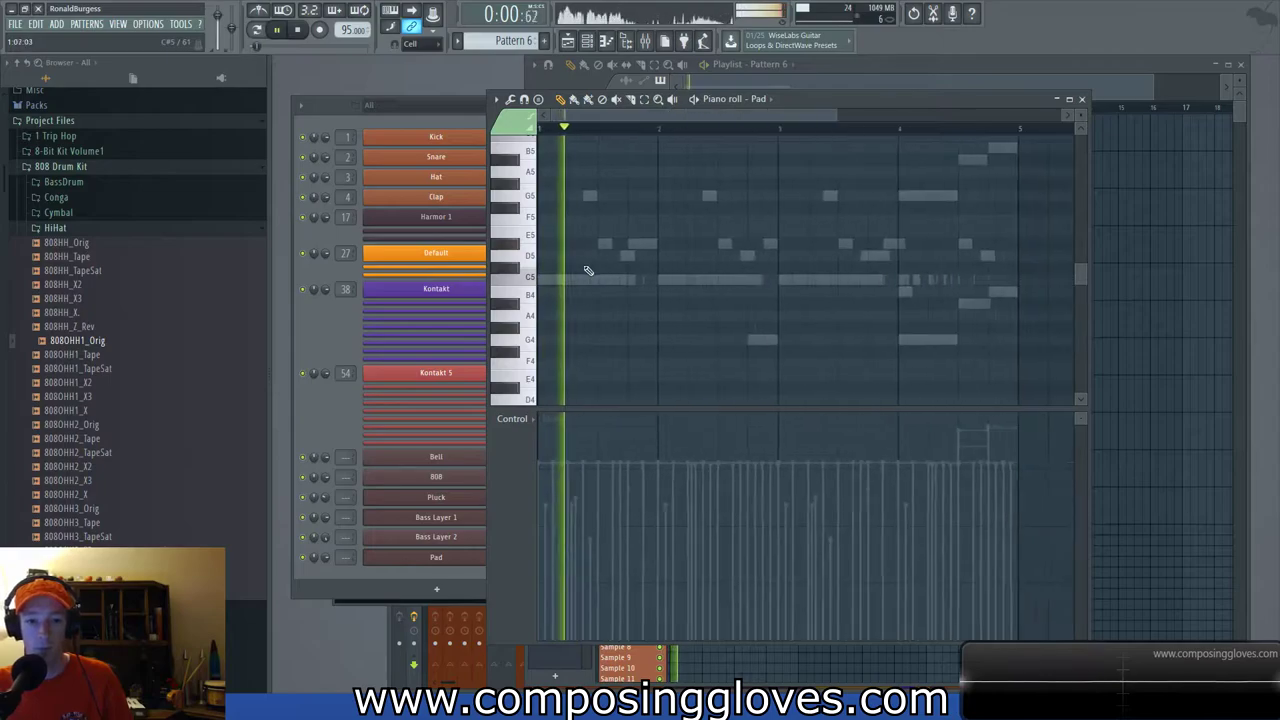
Draw a C4, D#4 and G4 chord at the start of bar 1, lengthen it to about three quarters of a bar, and audition it.
scroll(628, 350, "down", 2)
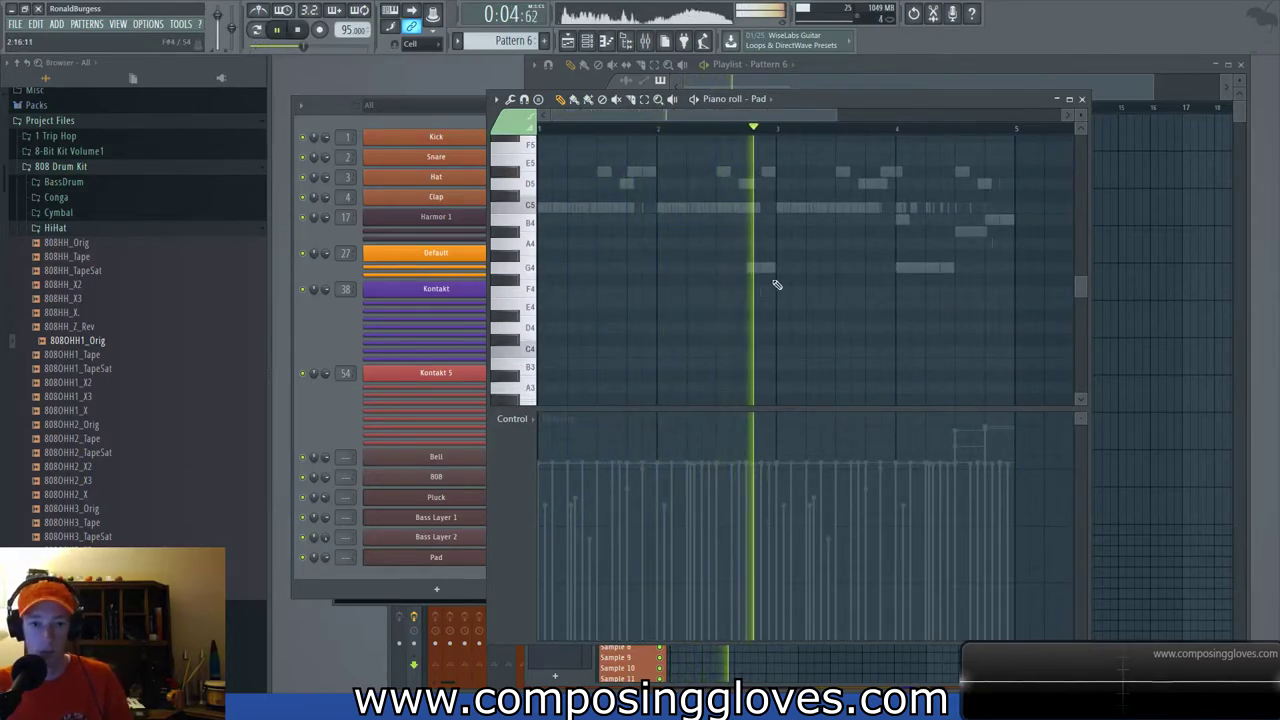
left_click(548, 351)
left_click(548, 316)
left_click(546, 268)
key("ctrl+a")
left_click_drag(559, 351, 631, 353)
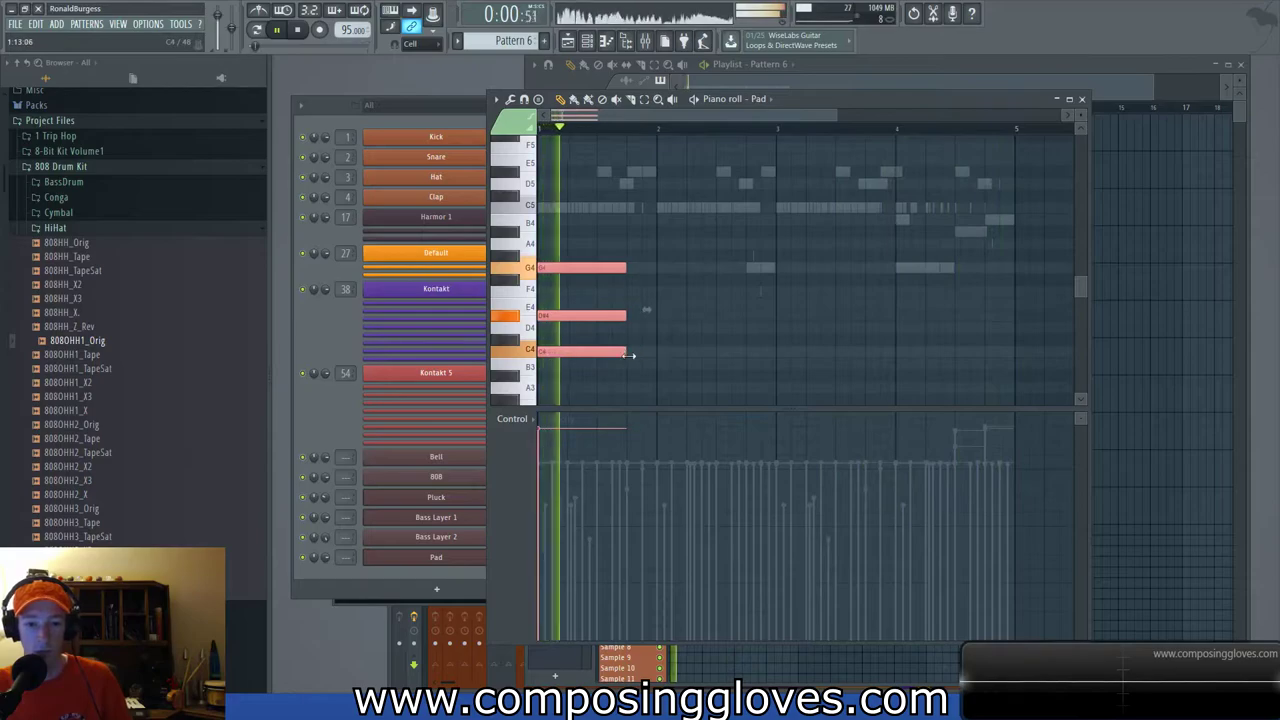
key("space")
key("space")
Delete the chord's D#4 and G4 notes, move the C4 note up to C5, and audition it.
right_click(596, 316)
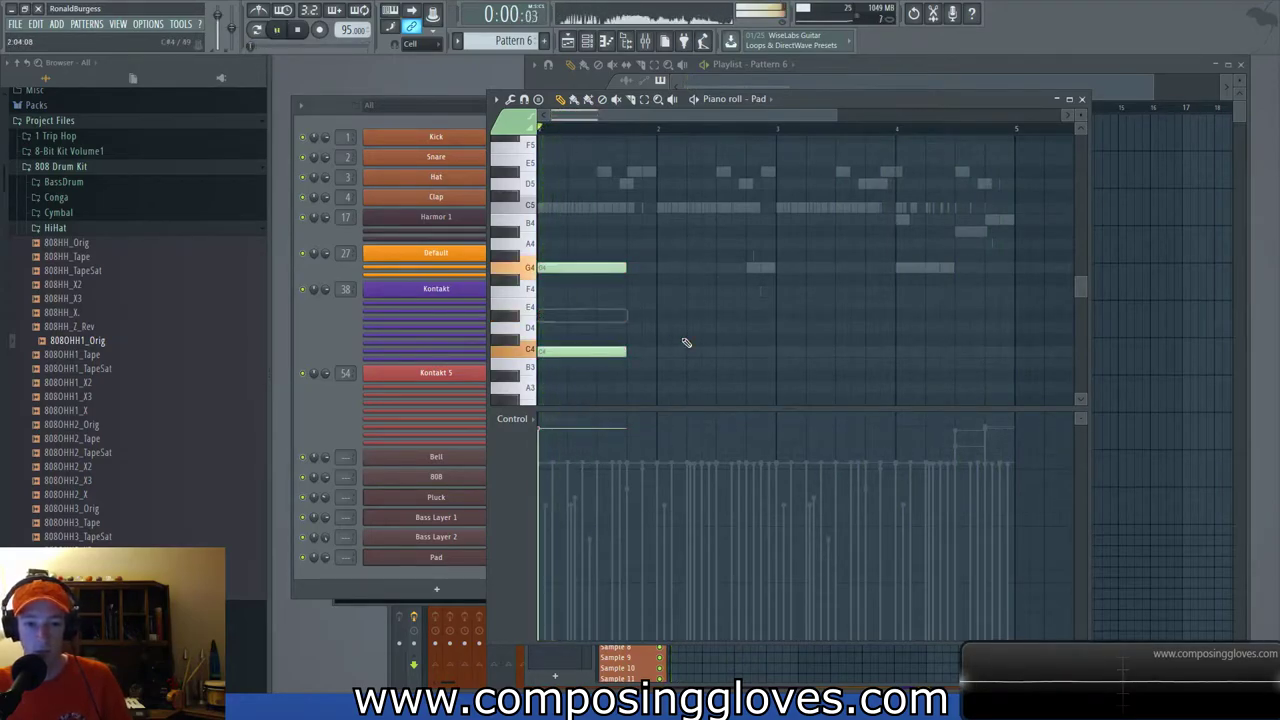
right_click(587, 268)
right_click(590, 270)
key("space")
left_click_drag(578, 352, 566, 207)
key("space")
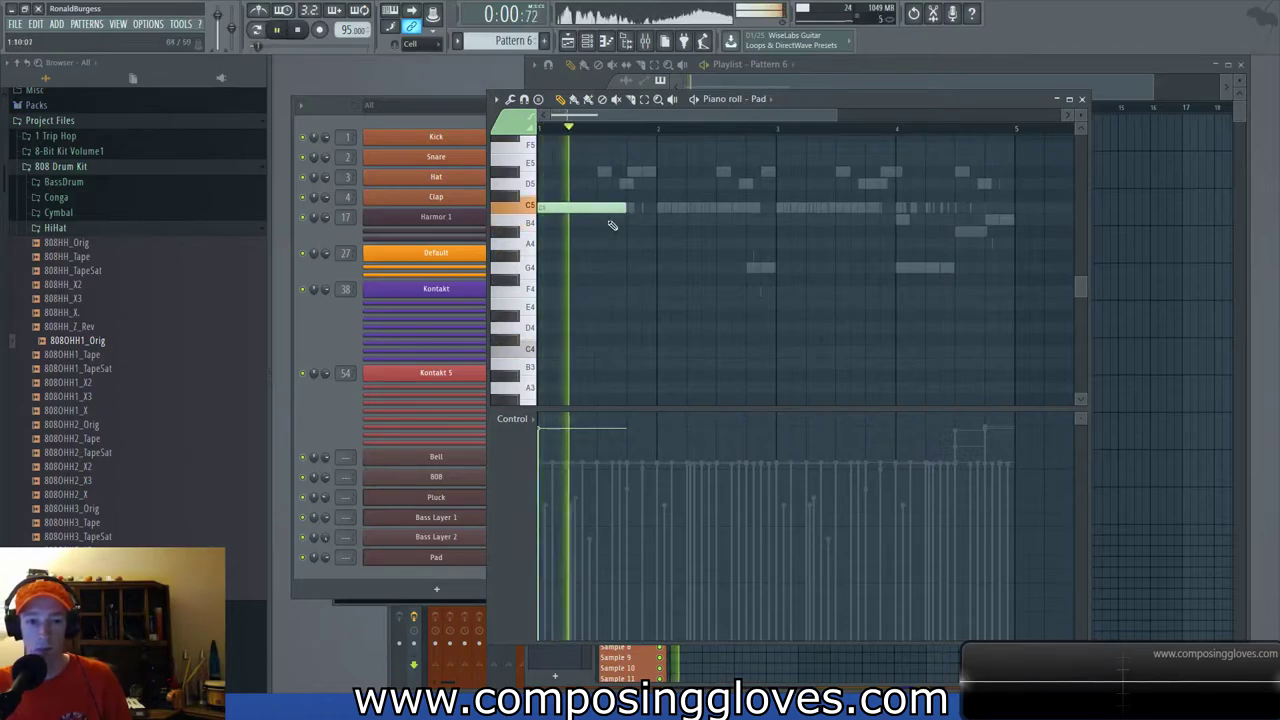
Replay the Pad's C5 note and delete it from the piano roll.
key("space")
key("space")
key("space")
right_click(592, 209)
left_click(313, 414)
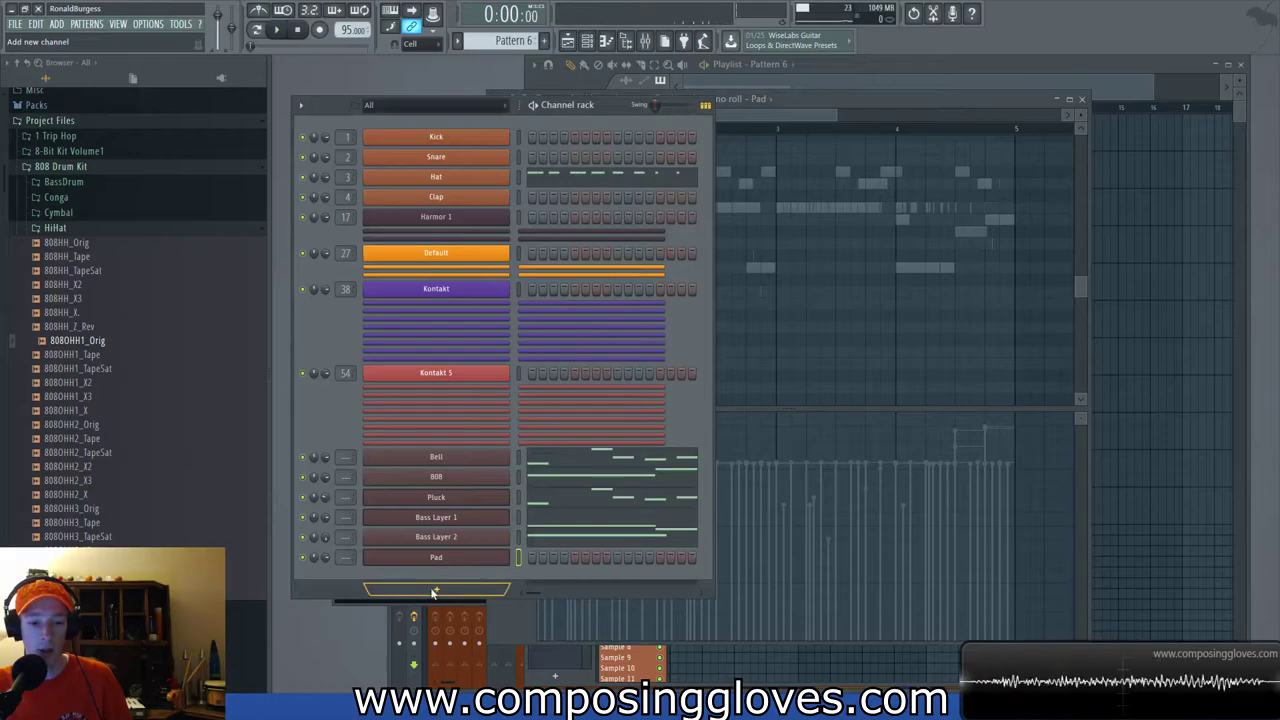
left_click(436, 589)
left_click(297, 398)
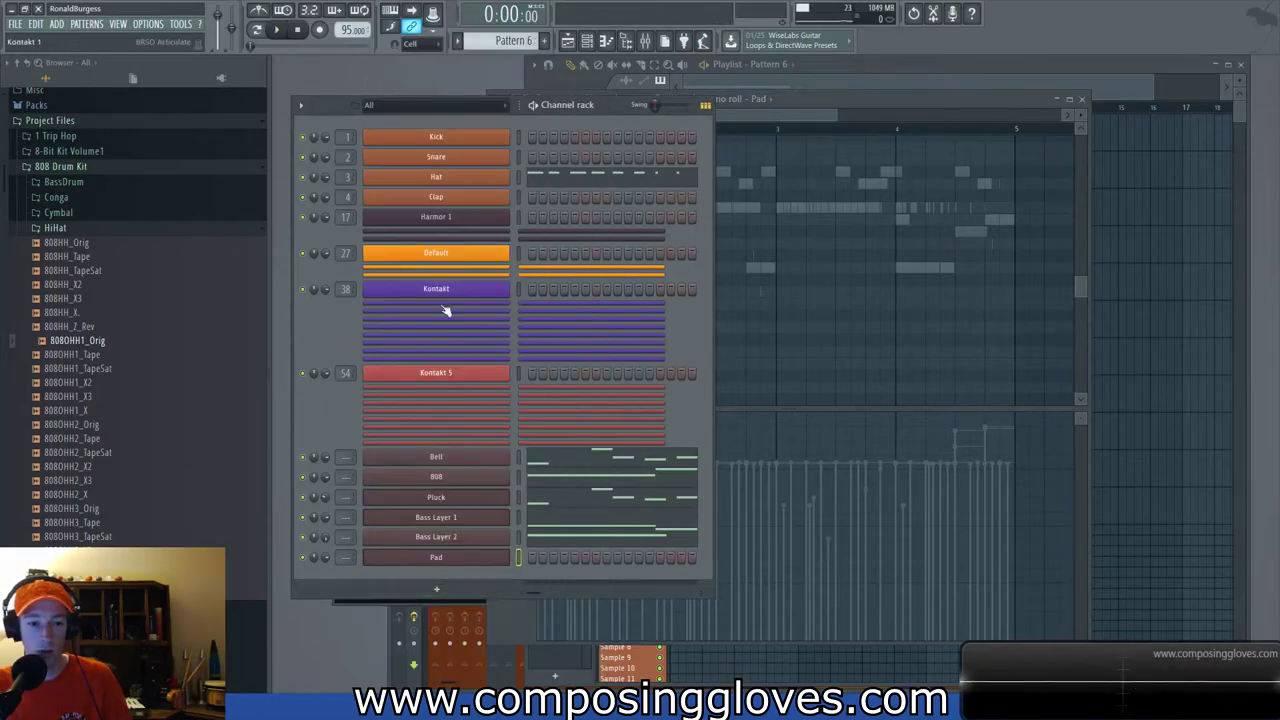
Open the Kontakt channel and load the Woods High instrument from the Albion V library.
left_click(449, 292)
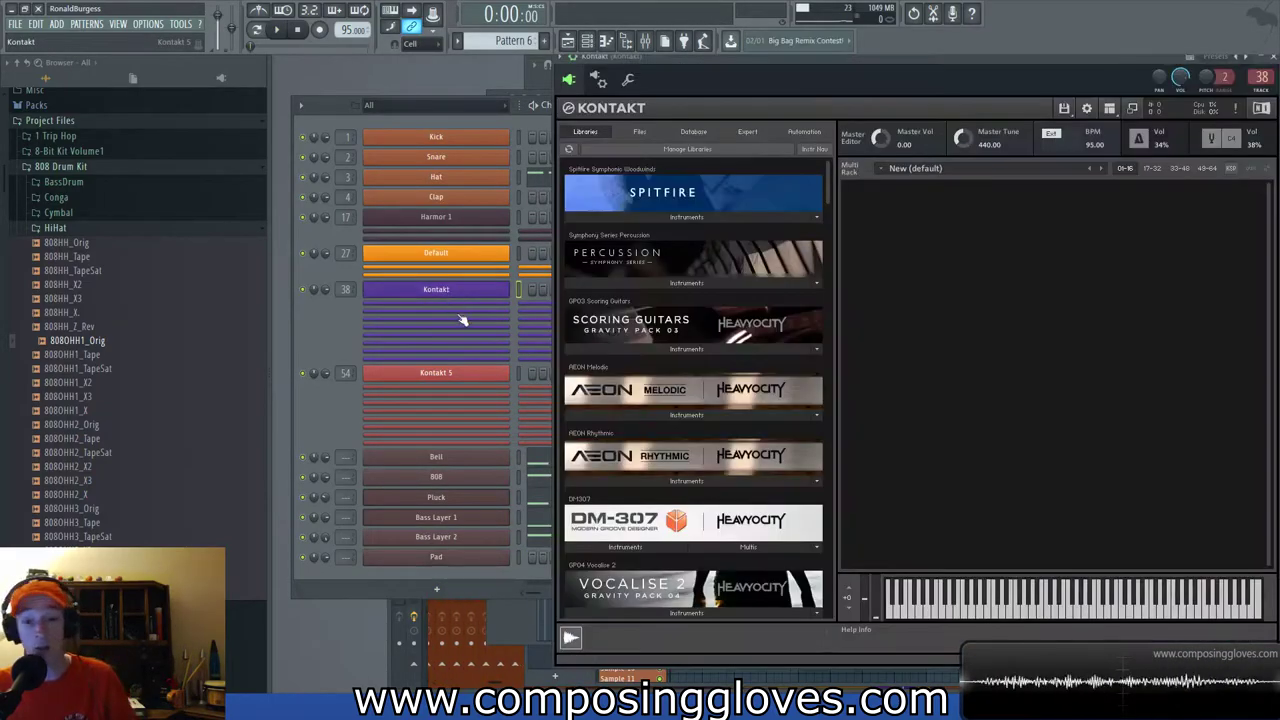
left_click_drag(824, 56, 717, 63)
left_click_drag(721, 208, 725, 139)
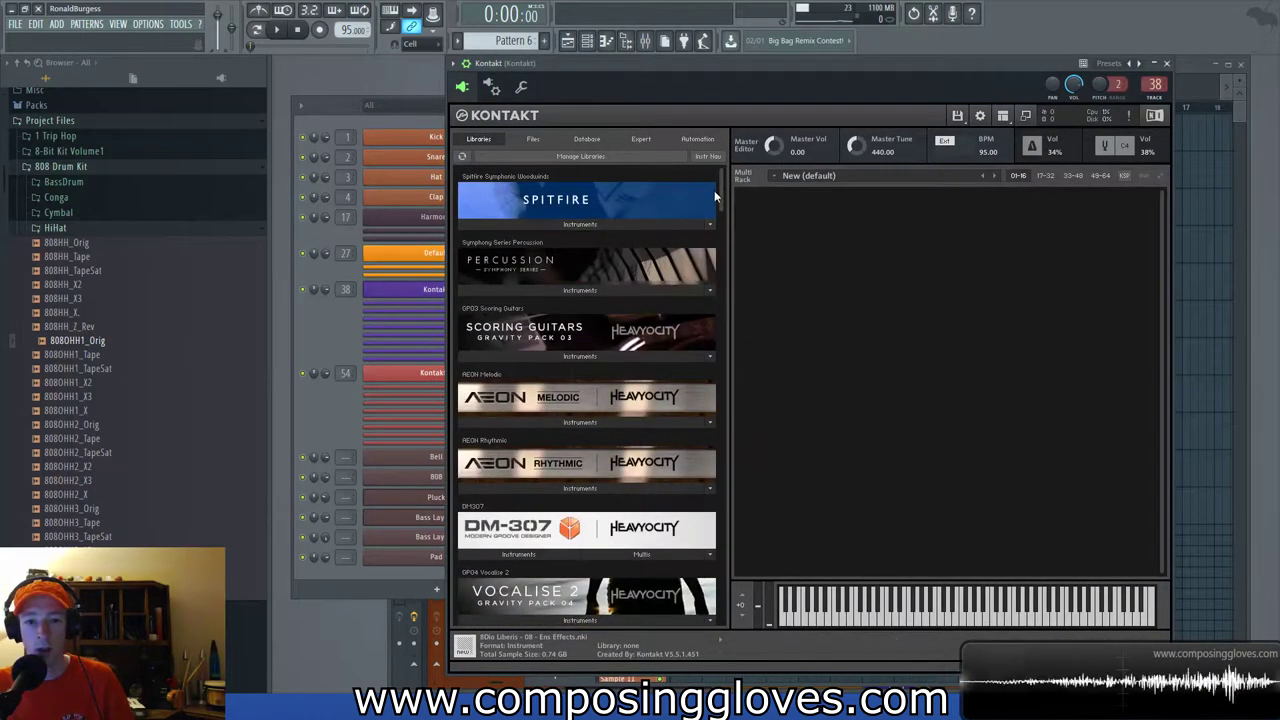
scroll(723, 200, "down", 10)
scroll(700, 240, "up", 4)
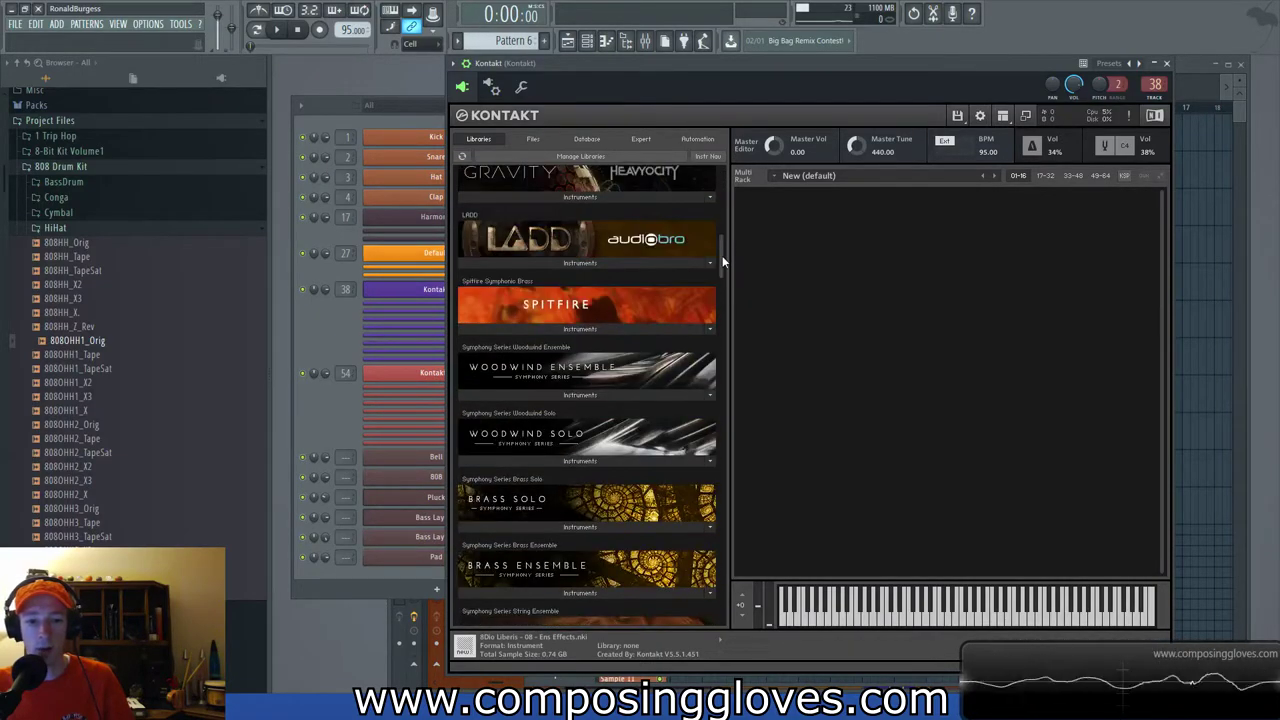
scroll(723, 270, "down", 5)
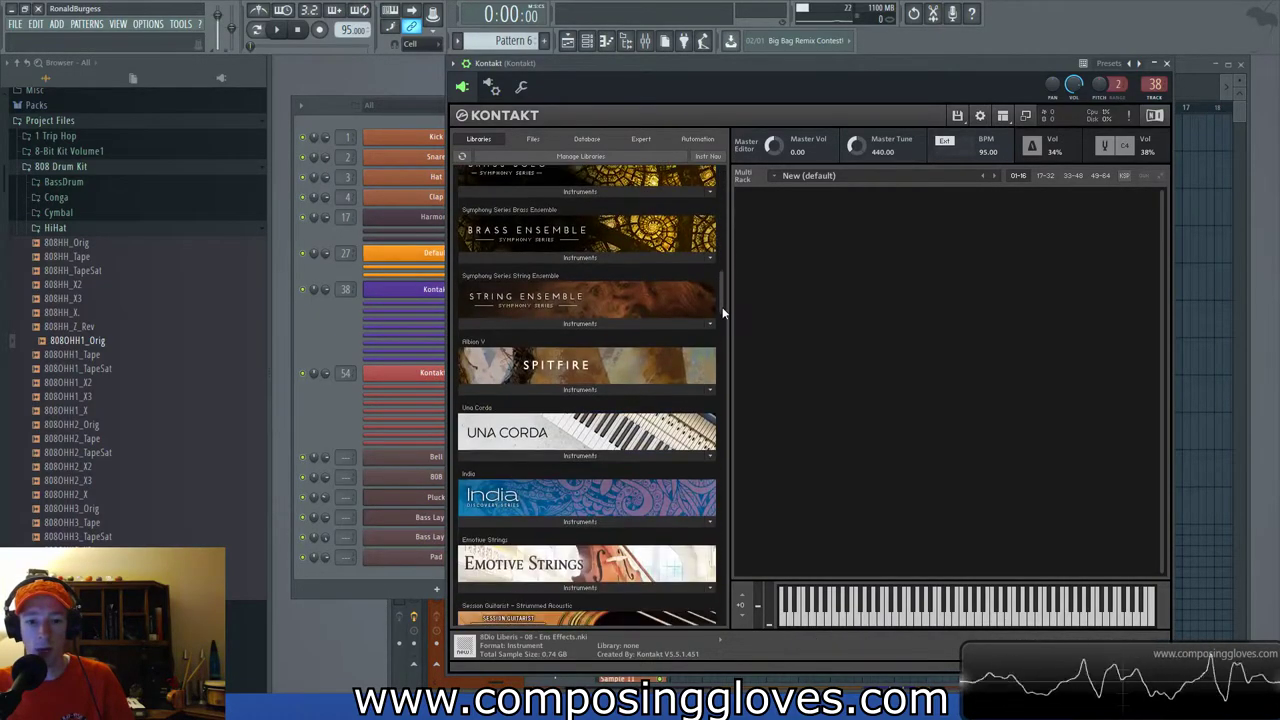
left_click(644, 389)
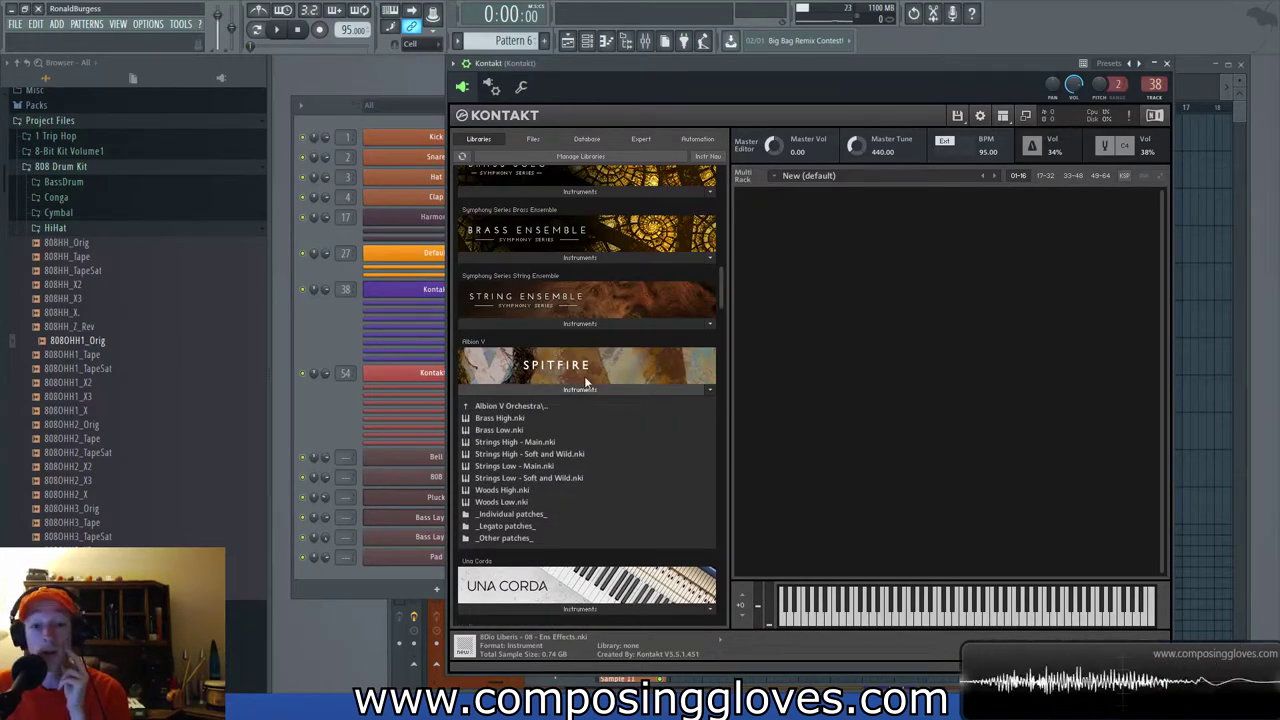
left_click(518, 489)
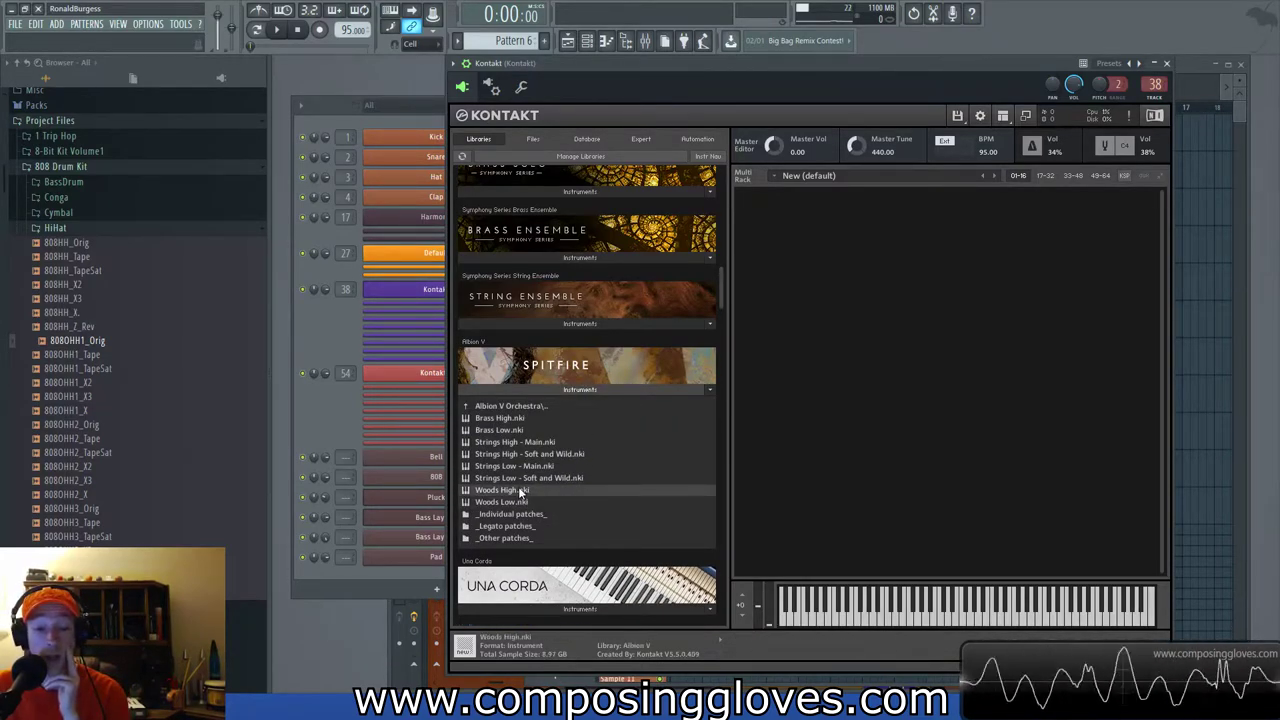
double_click(536, 489)
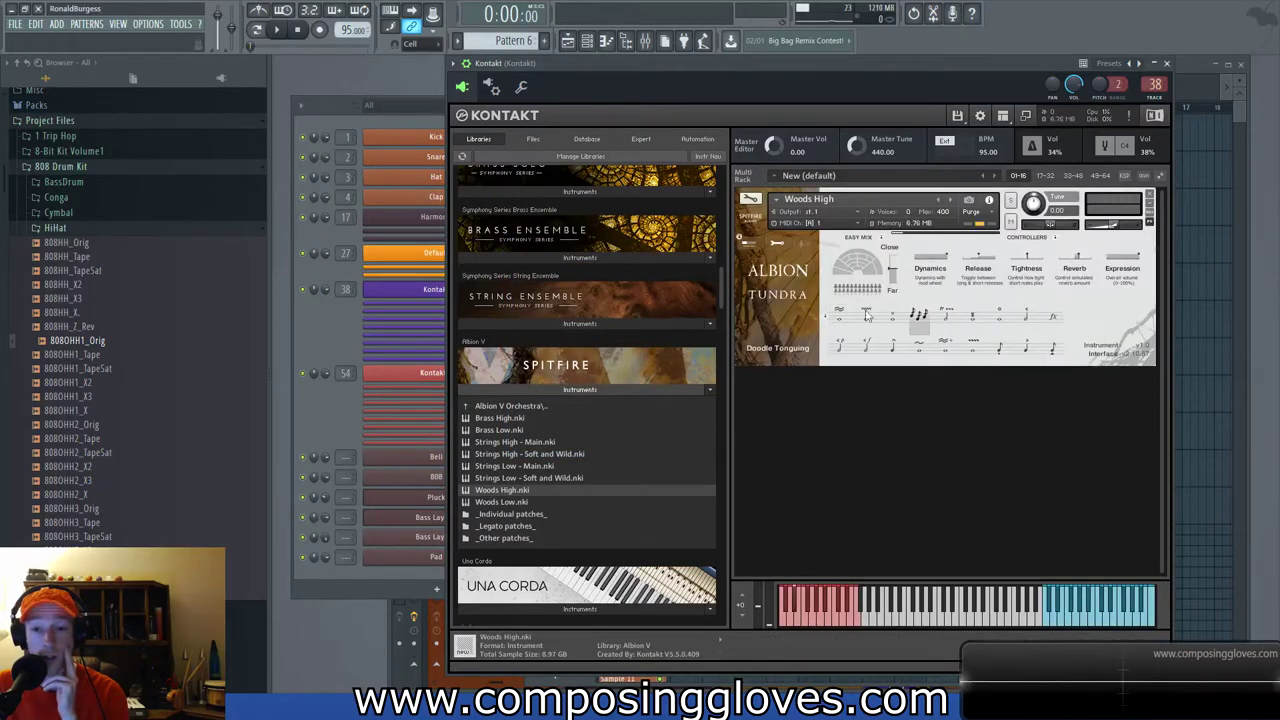
Open the Kontakt 1 articulation channel and load the Woods High and Low 1 preset from the Albion V - Tundra presets.
left_click(327, 338)
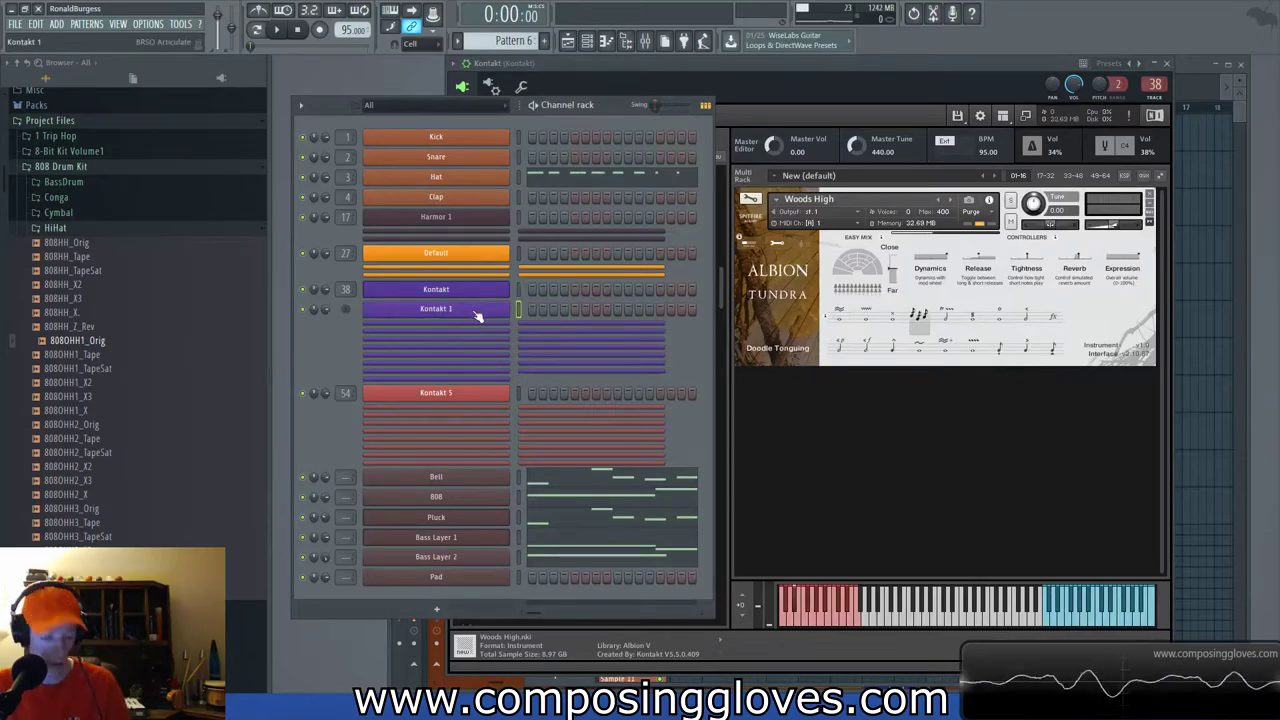
left_click(478, 316)
left_click(712, 229)
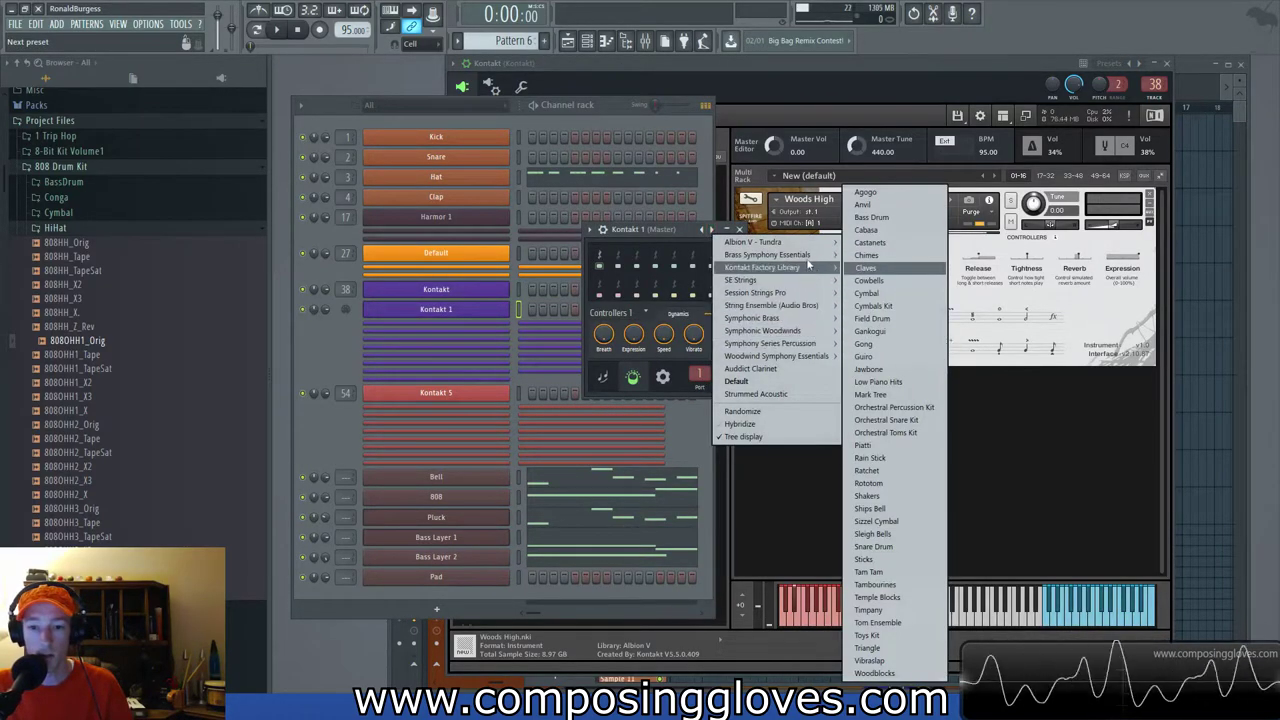
mouse_move(780, 242)
left_click(928, 349)
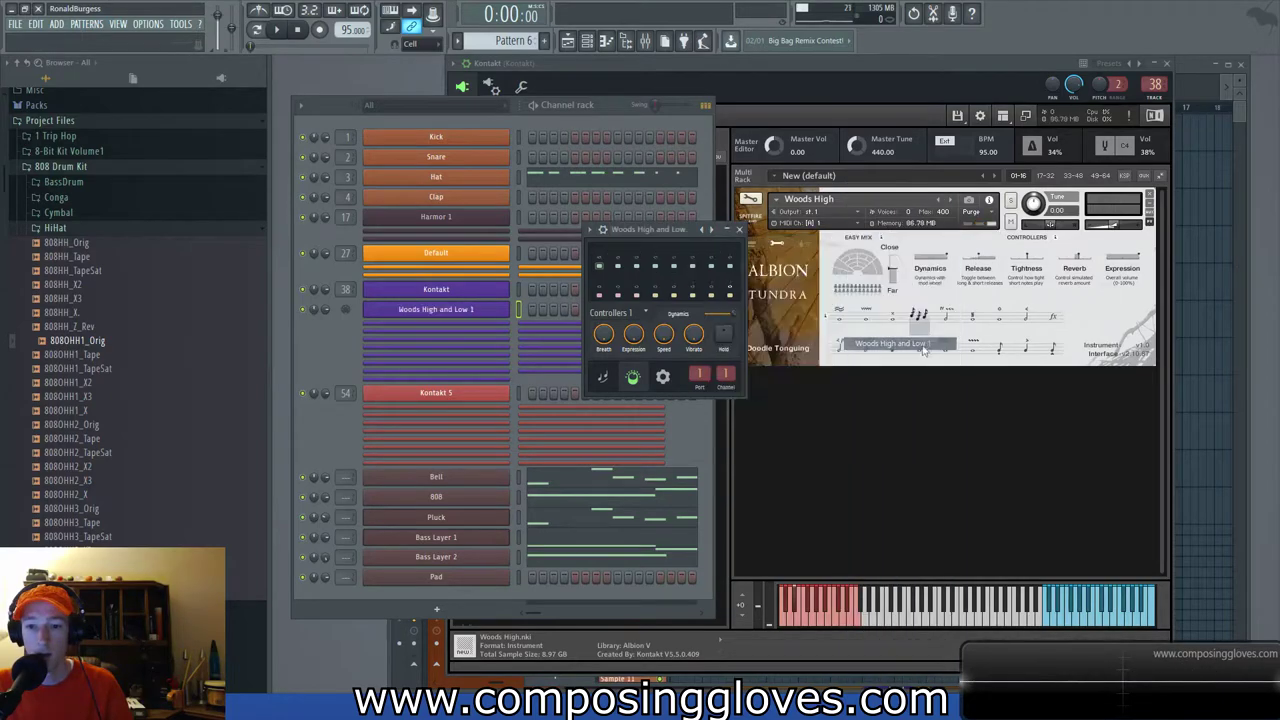
Open the piano roll of Woods High and Low 1, select the Aleatoric Overblown articulation, and audition a key.
right_click(505, 309)
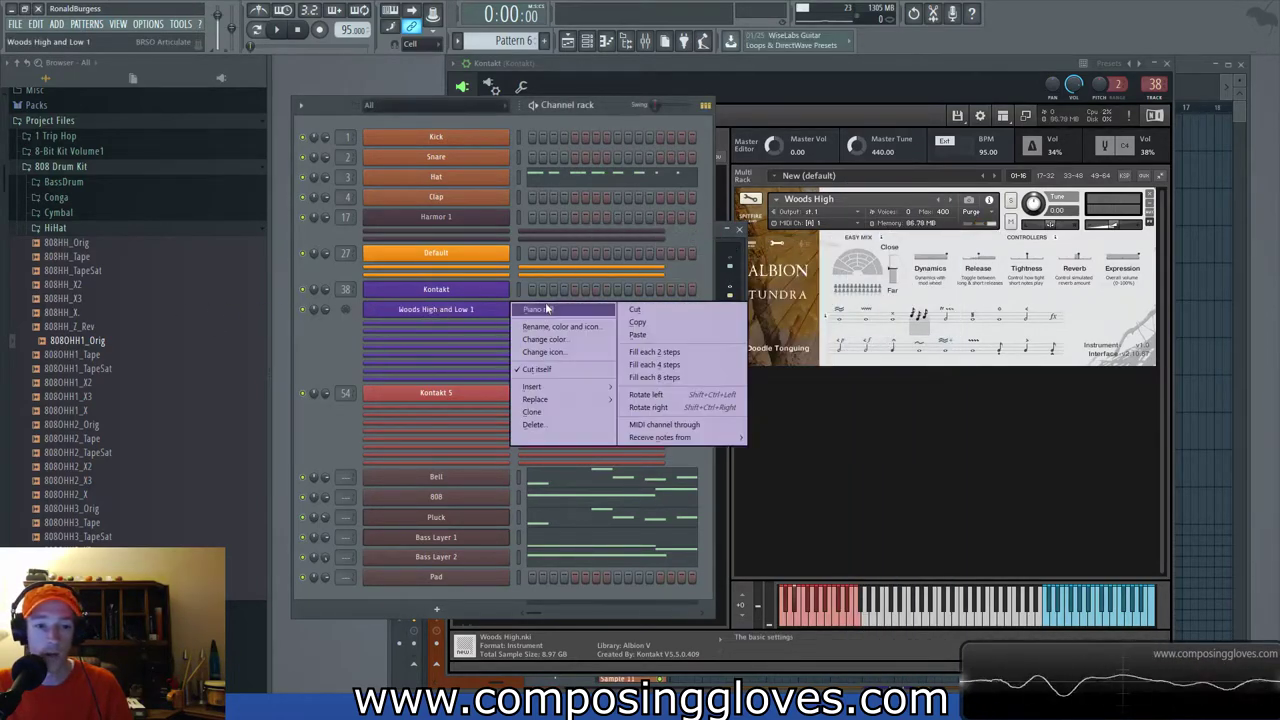
left_click(546, 309)
left_click(528, 144)
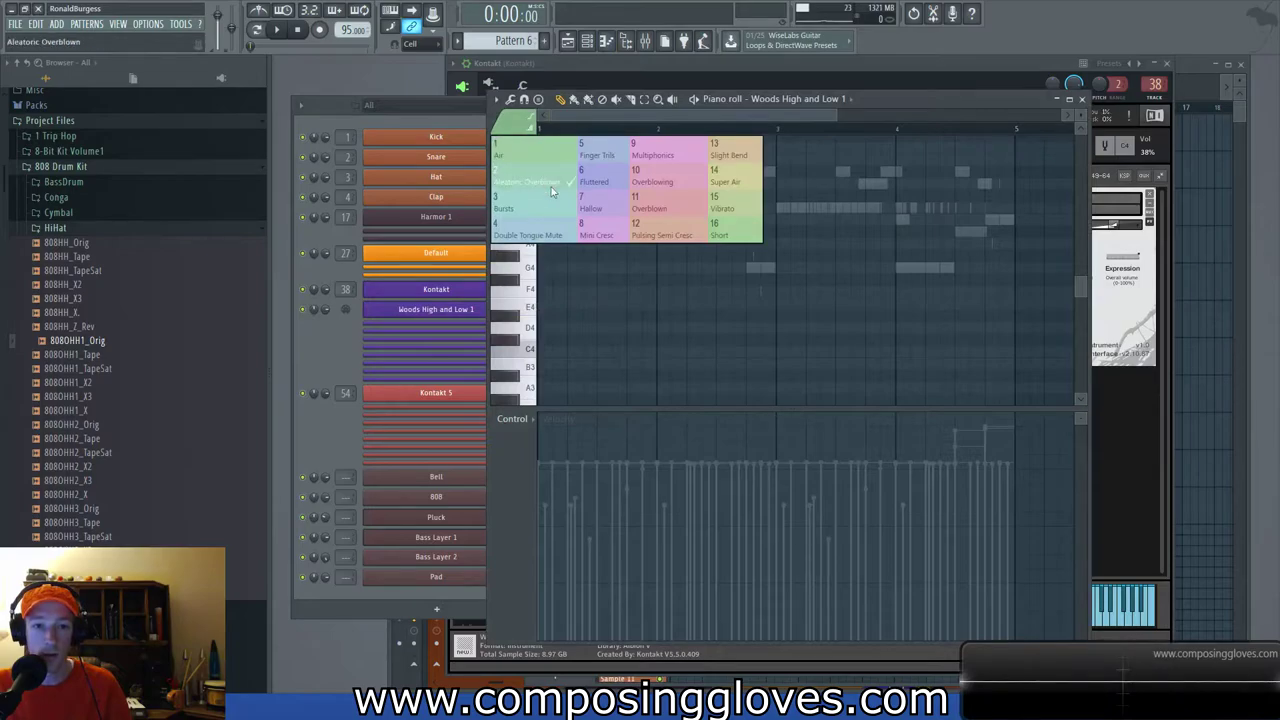
left_click(551, 191)
left_click(505, 200)
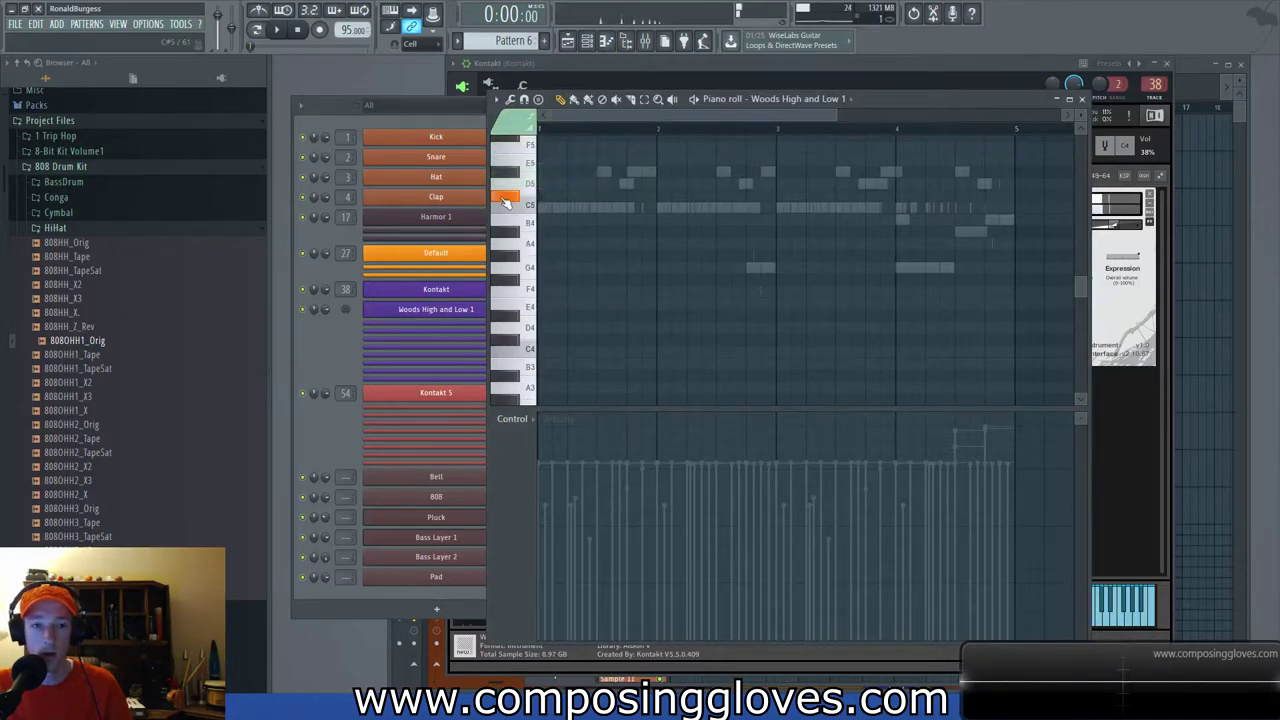
Draw C5 and D#5 notes from bar 1 to bar 5 in the Woods High and Low 1 piano roll.
scroll(600, 343, "up", 3)
scroll(580, 331, "down", 1)
mouse_move(566, 316)
left_mouse_down()
mouse_move(555, 326)
mouse_move(578, 298)
mouse_move(545, 318)
left_mouse_up()
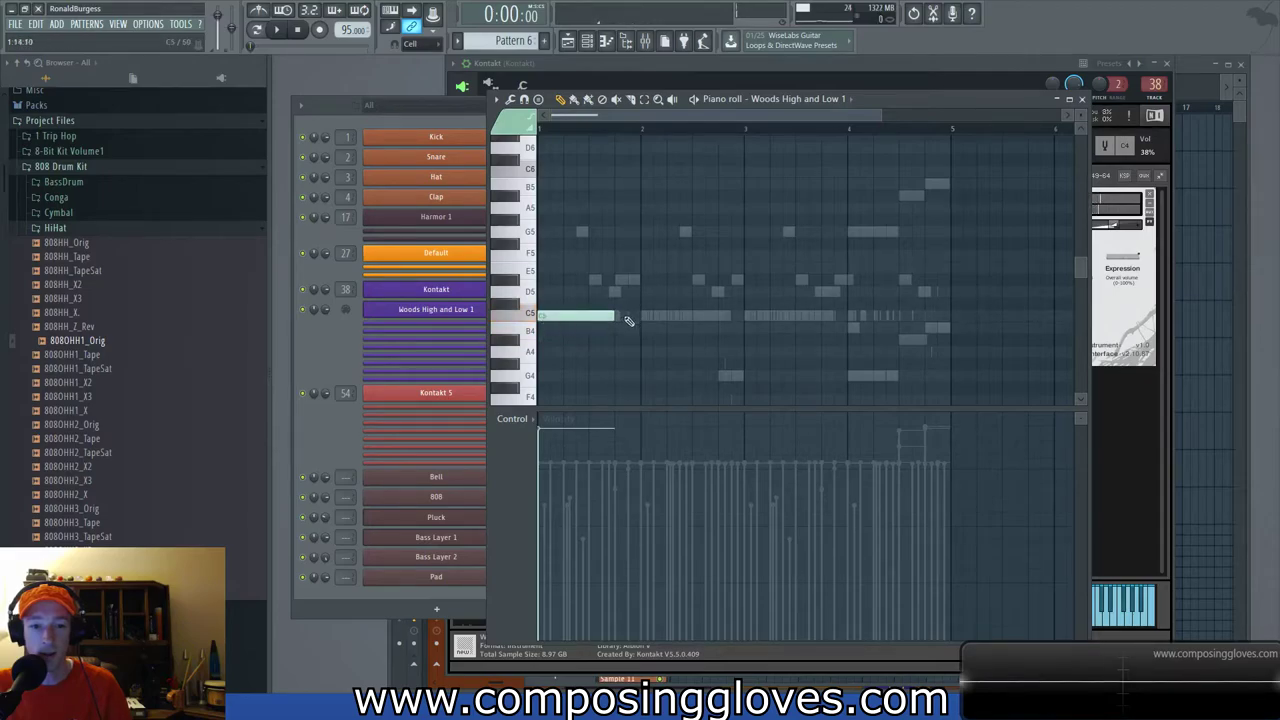
left_click_drag(635, 317, 963, 337)
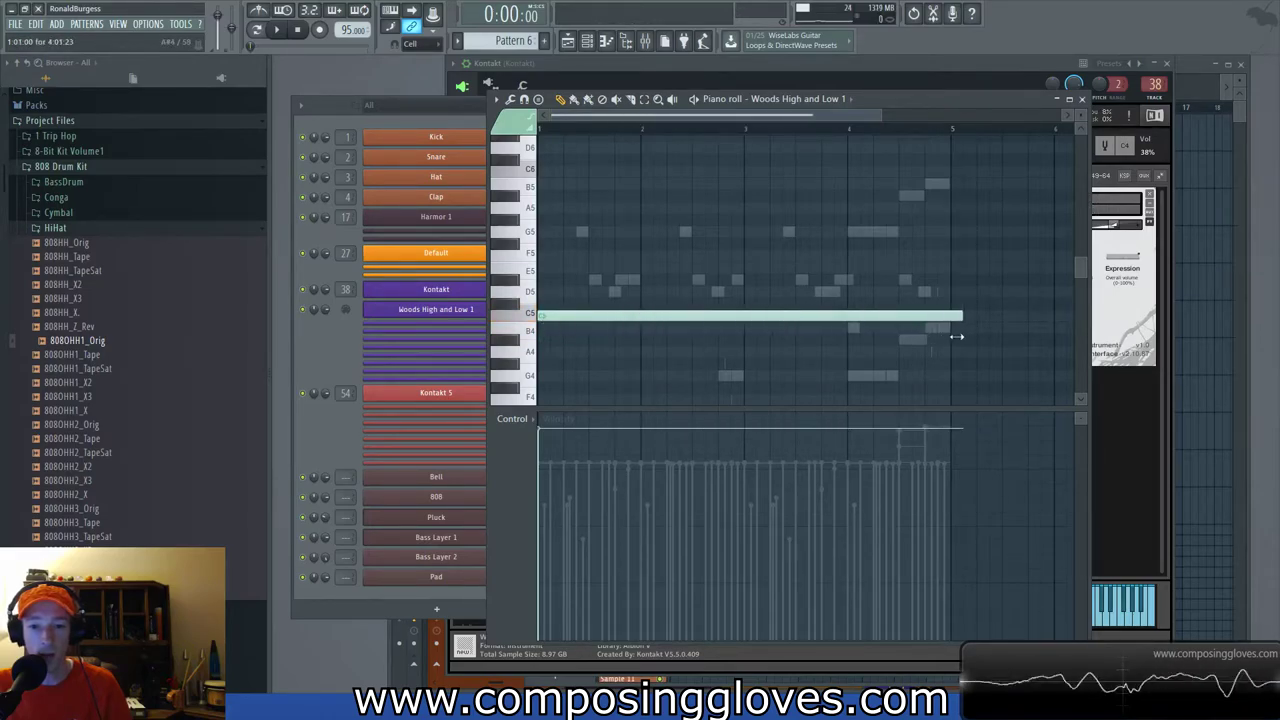
left_click(580, 279)
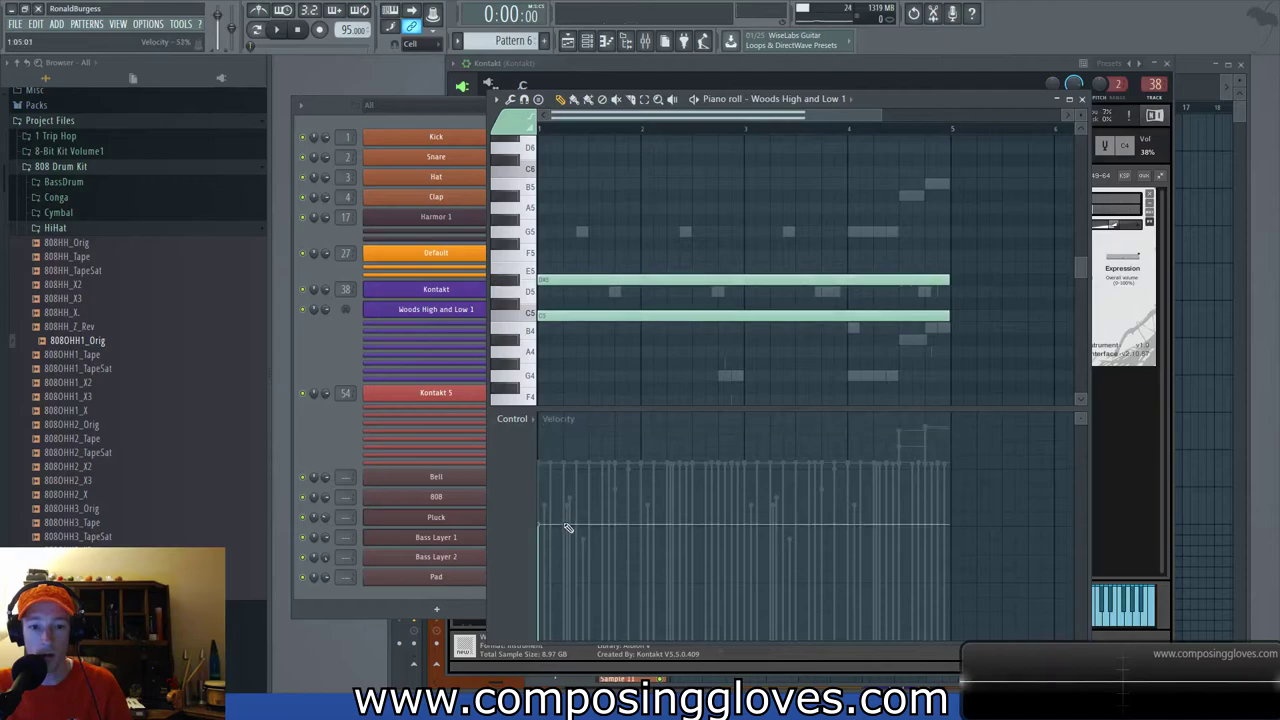
Play the pattern while raising the velocity of the woodwind notes, and bring up the Kontakt instrument.
key("space")
left_click_drag(563, 523, 556, 425)
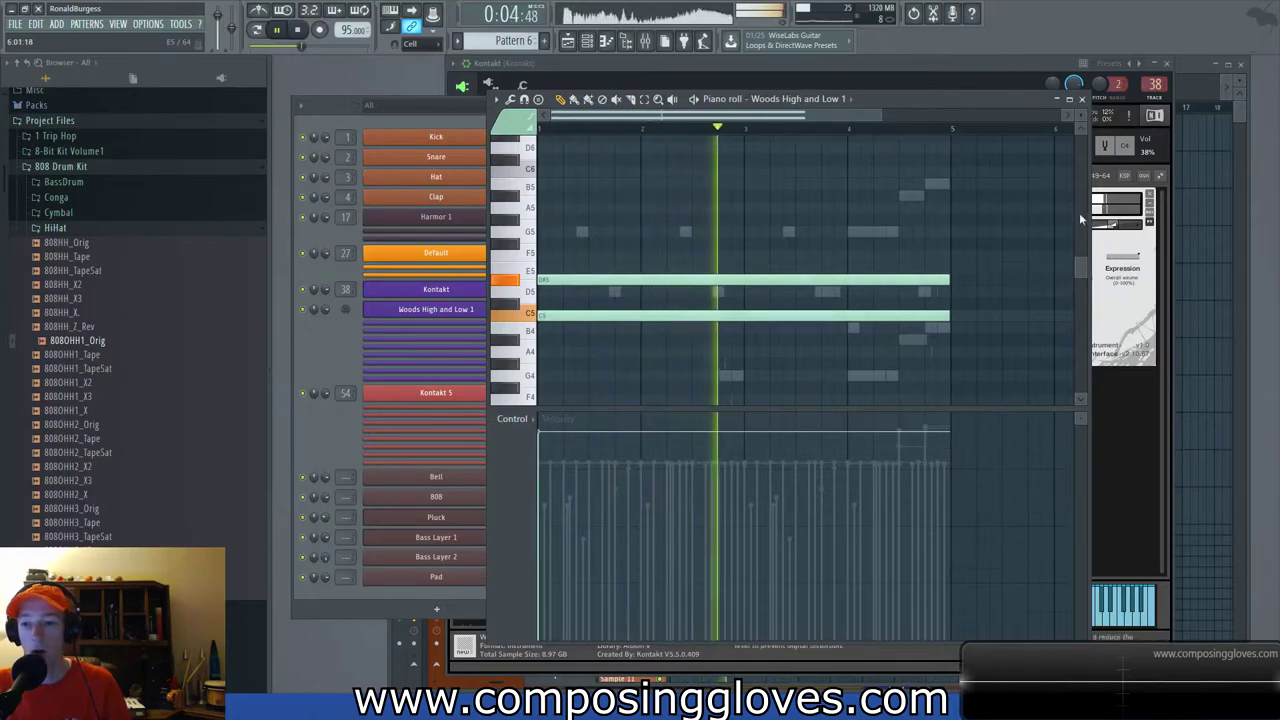
left_click(1115, 228)
mouse_move(1115, 228)
left_mouse_down()
mouse_move(1136, 236)
mouse_move(1122, 232)
left_mouse_up()
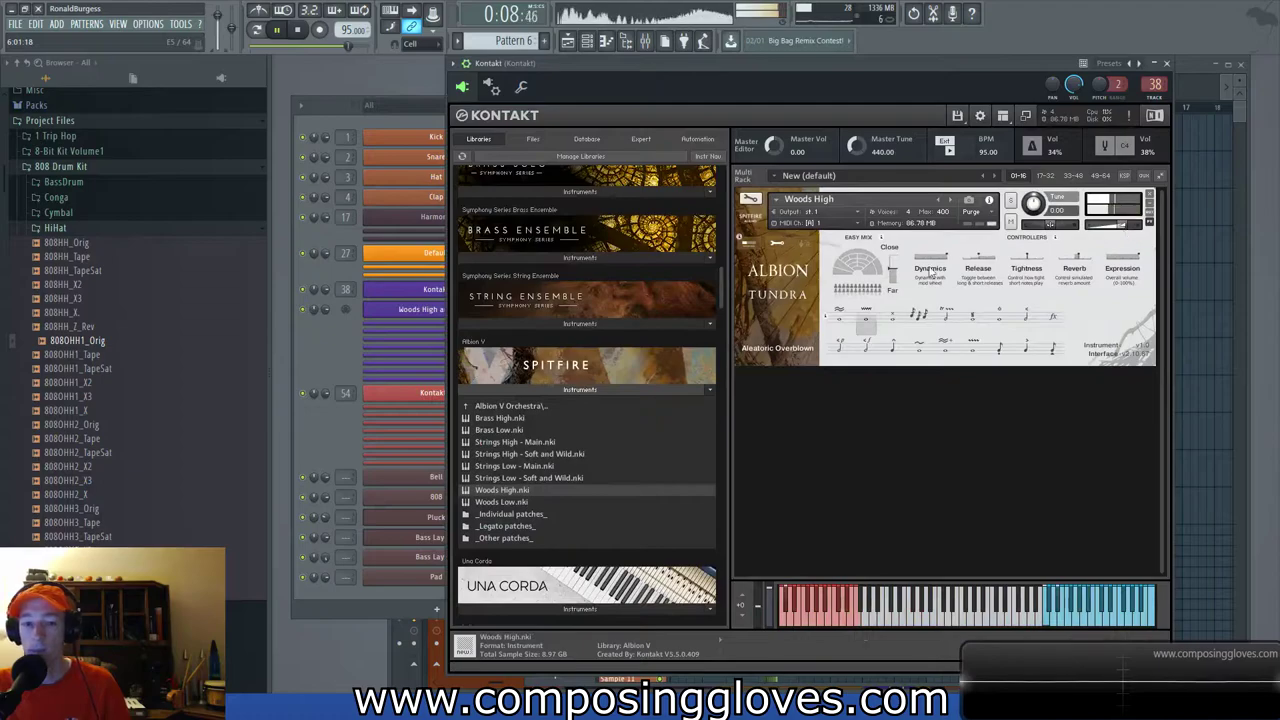
Return to the woodwind piano roll, select the C5 and D#5 notes, and shorten both so they end at bar 4.
left_click(313, 354)
left_click(663, 309)
left_click_drag(911, 263, 945, 366, "ctrl")
left_click_drag(946, 316, 843, 320)
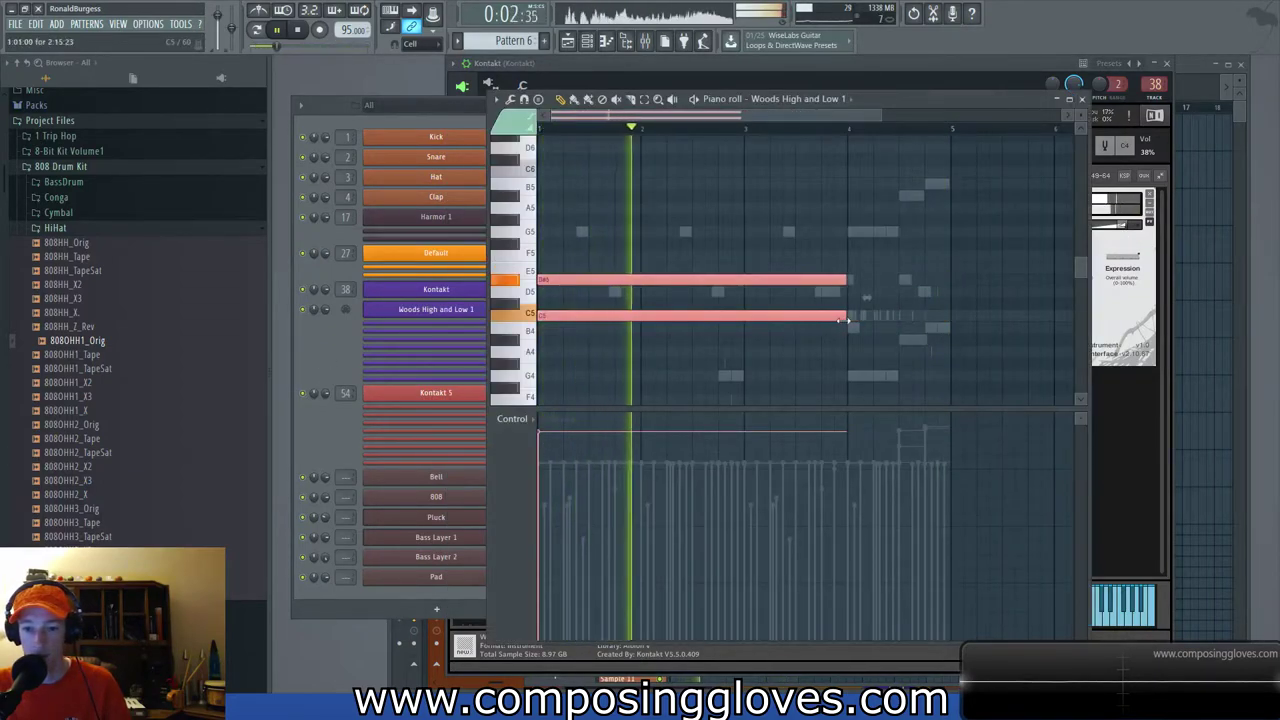
Draw one-bar B4 and D#5 notes at bar 4 and raise that D#5 note to G5.
left_click(858, 326)
scroll(966, 311, "down", 1)
left_click_drag(1066, 325, 780, 324)
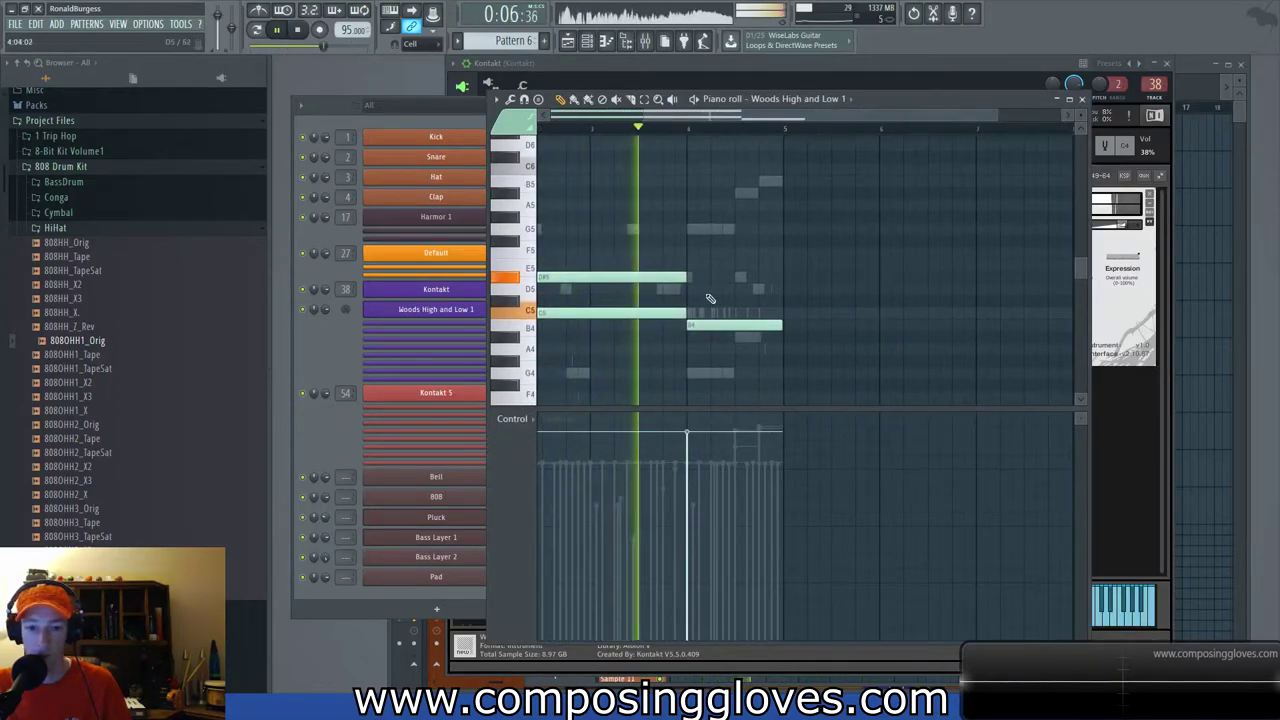
left_click(715, 278)
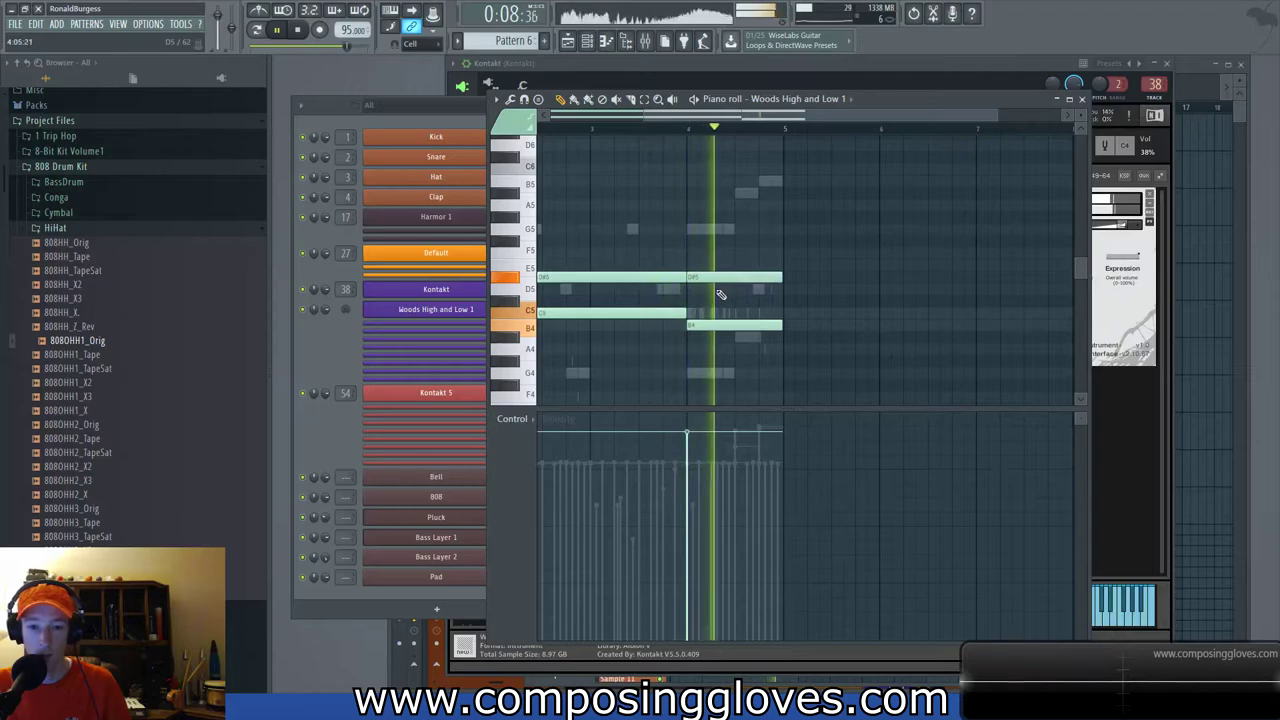
left_click_drag(714, 283, 712, 230)
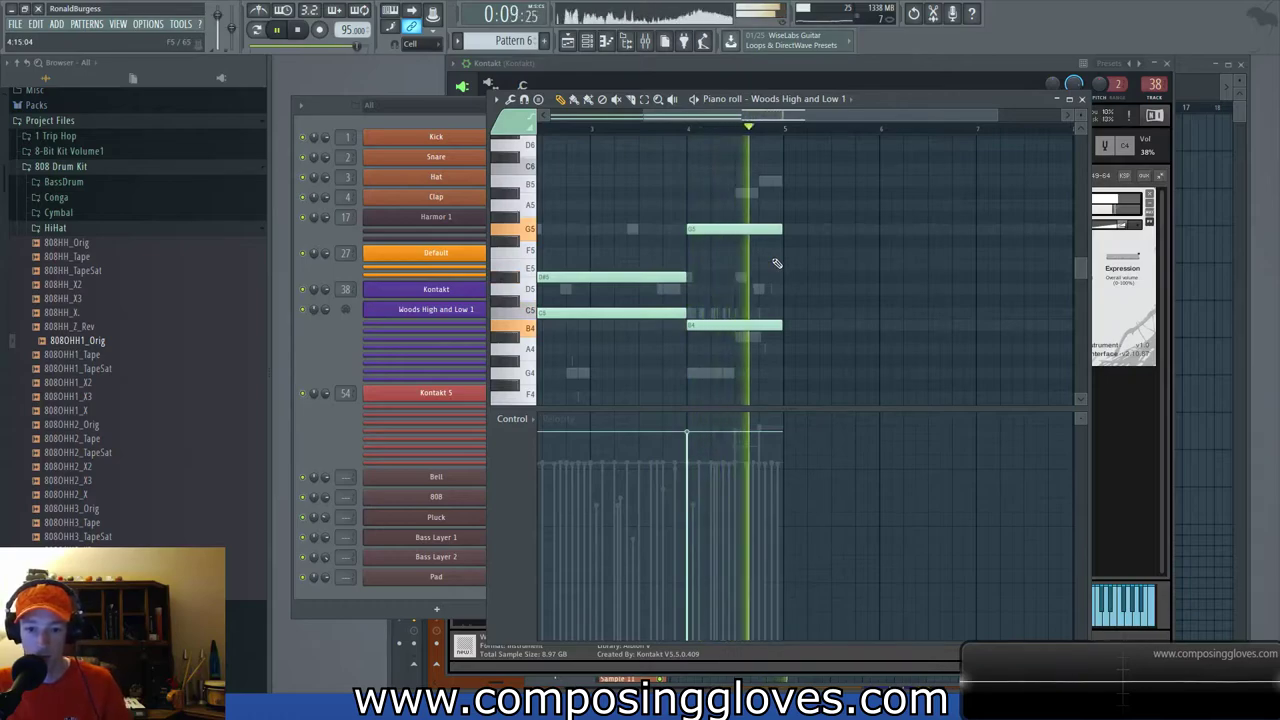
Stop playback and collapse the Woods High instrument and the Albion V instrument list in Kontakt.
left_click(1117, 396)
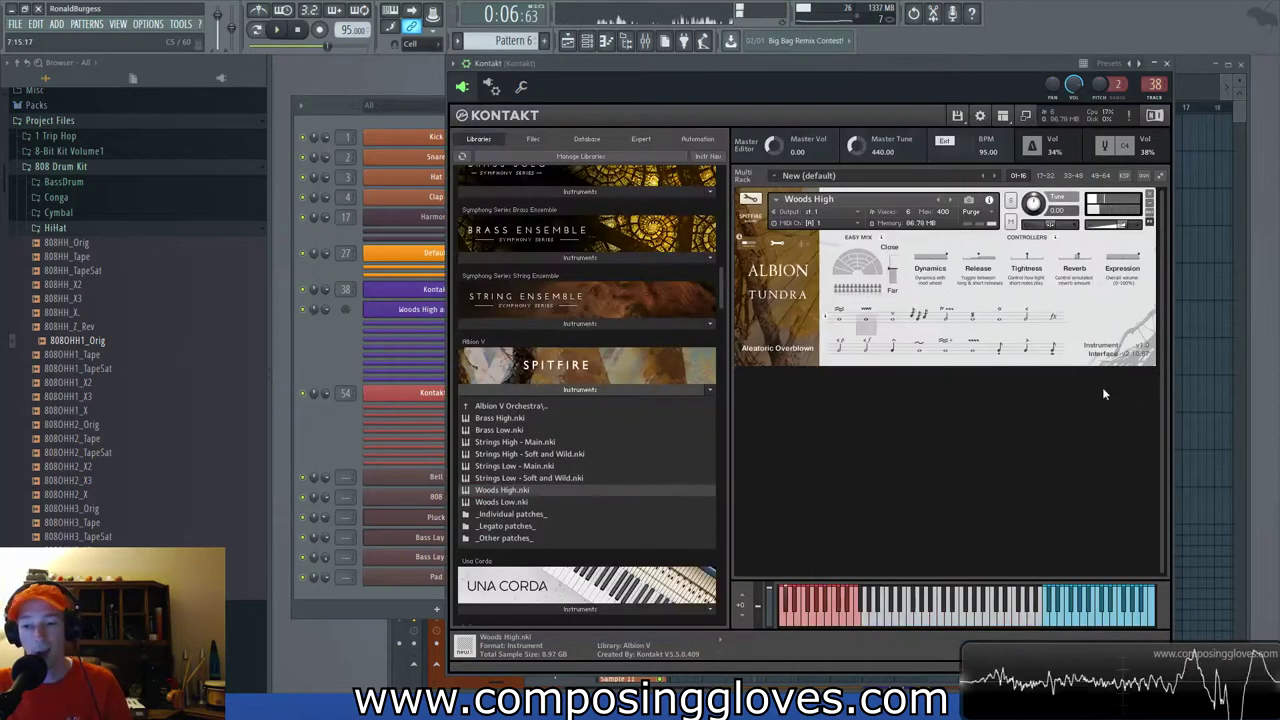
left_click(765, 222)
left_click(632, 389)
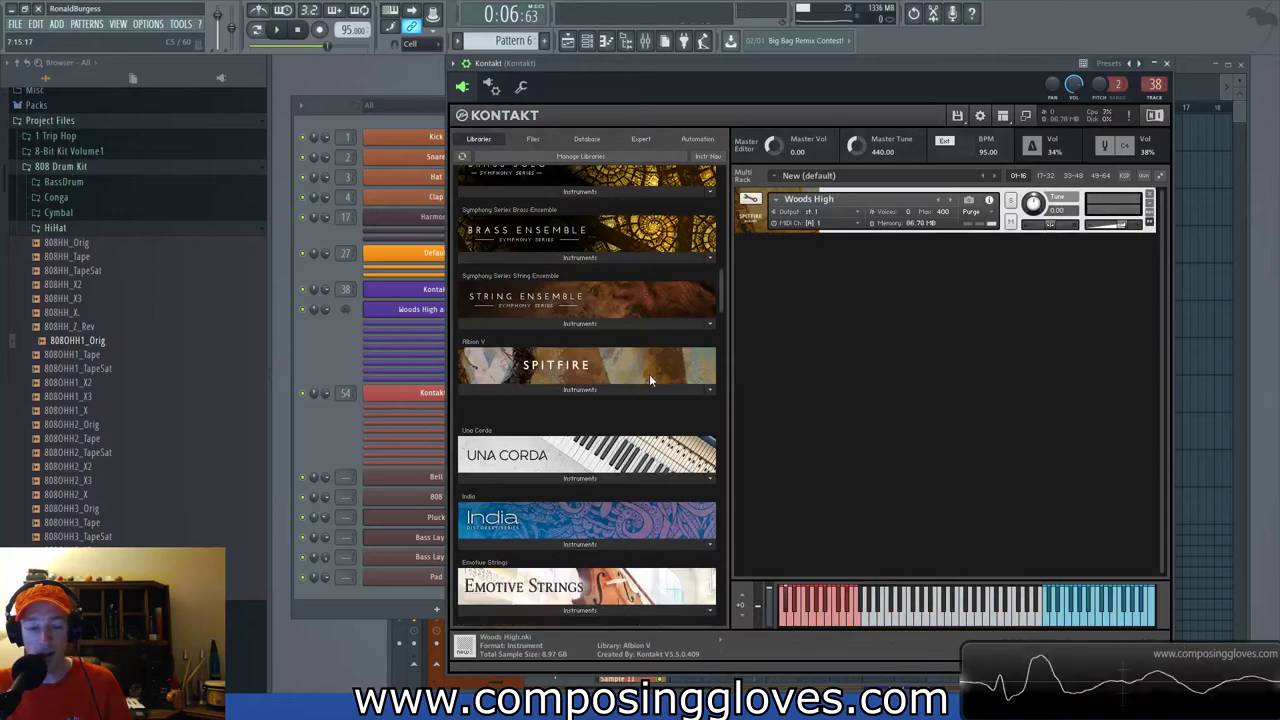
left_click(305, 346)
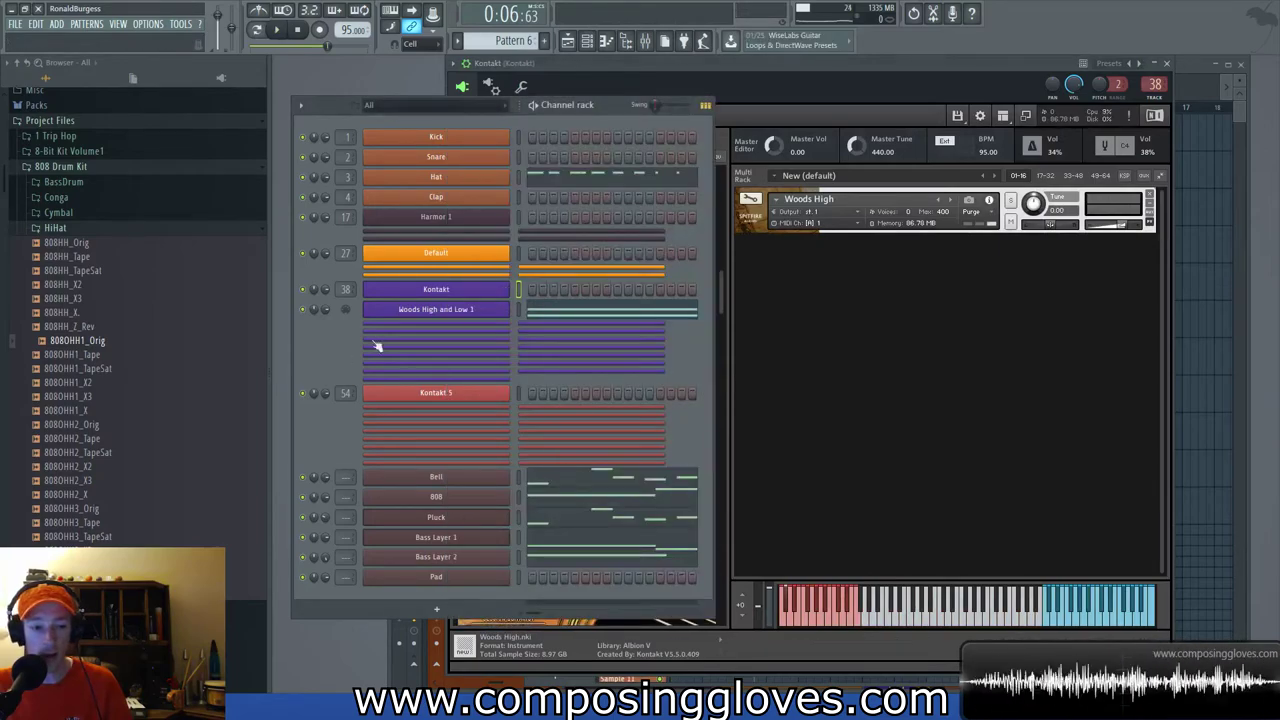
left_click(1073, 64)
left_click(325, 435)
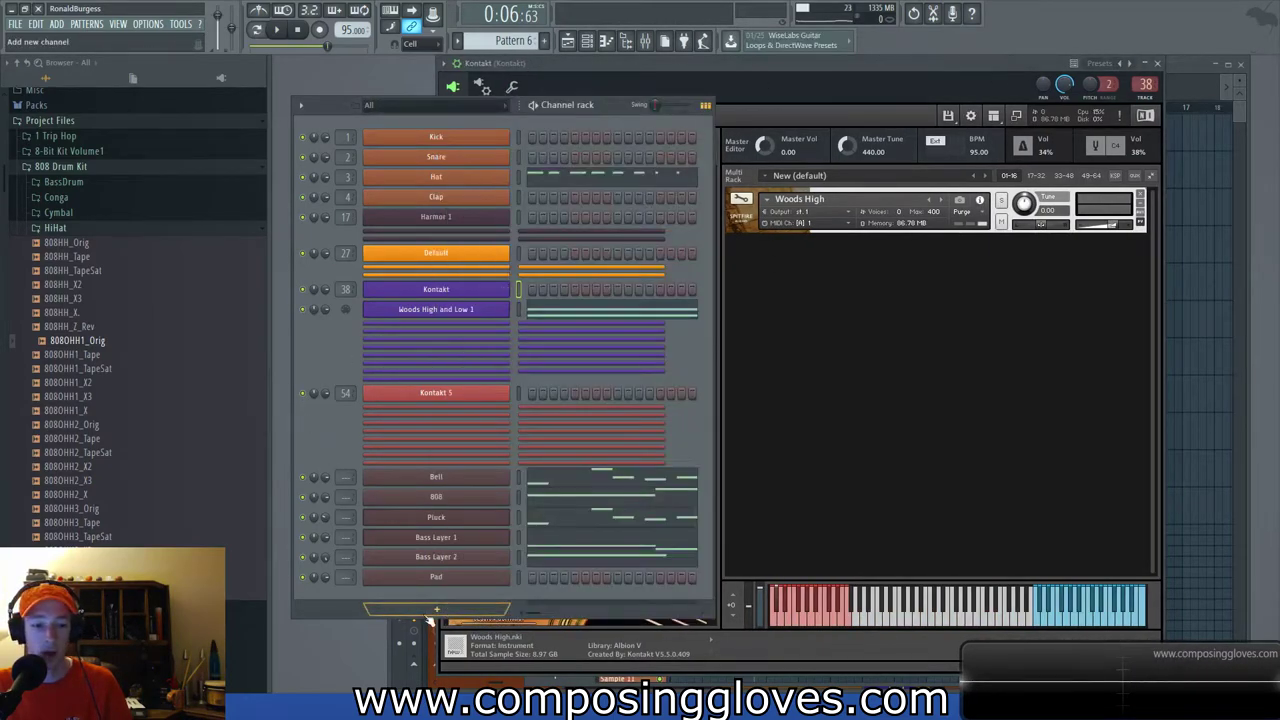
left_click(368, 606)
left_click(337, 622)
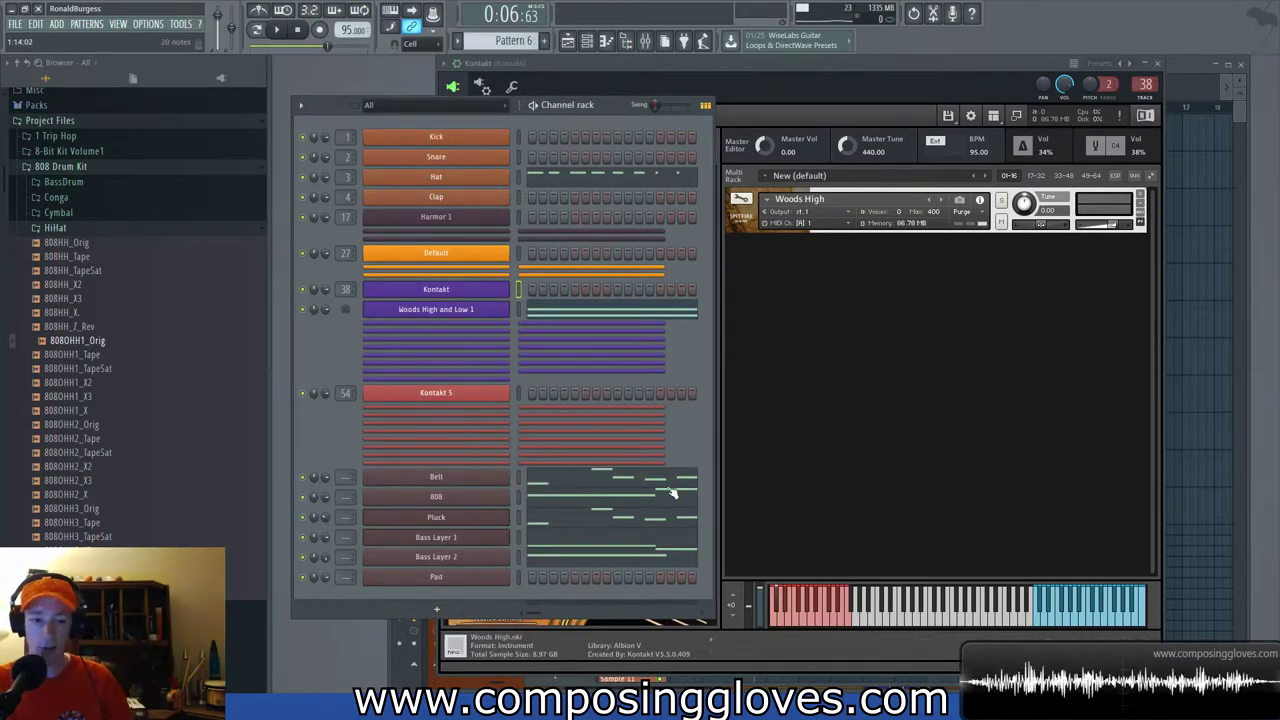
left_click(436, 609)
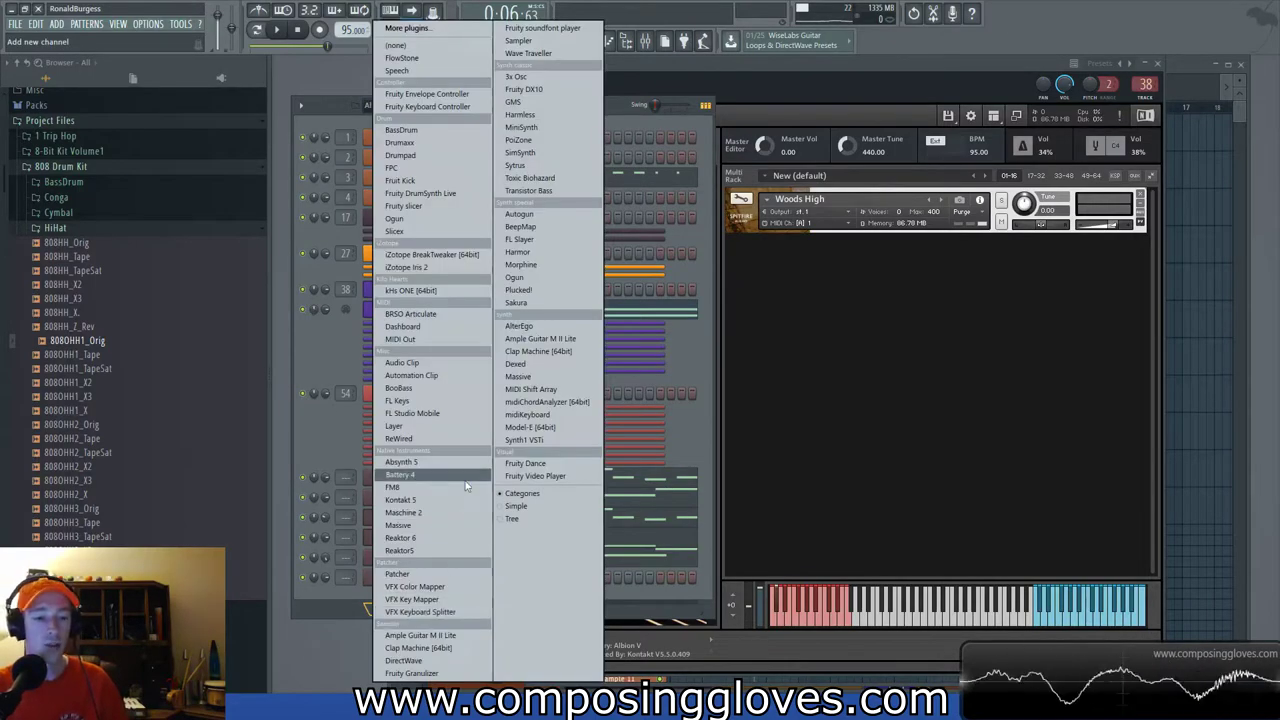
left_click(338, 604)
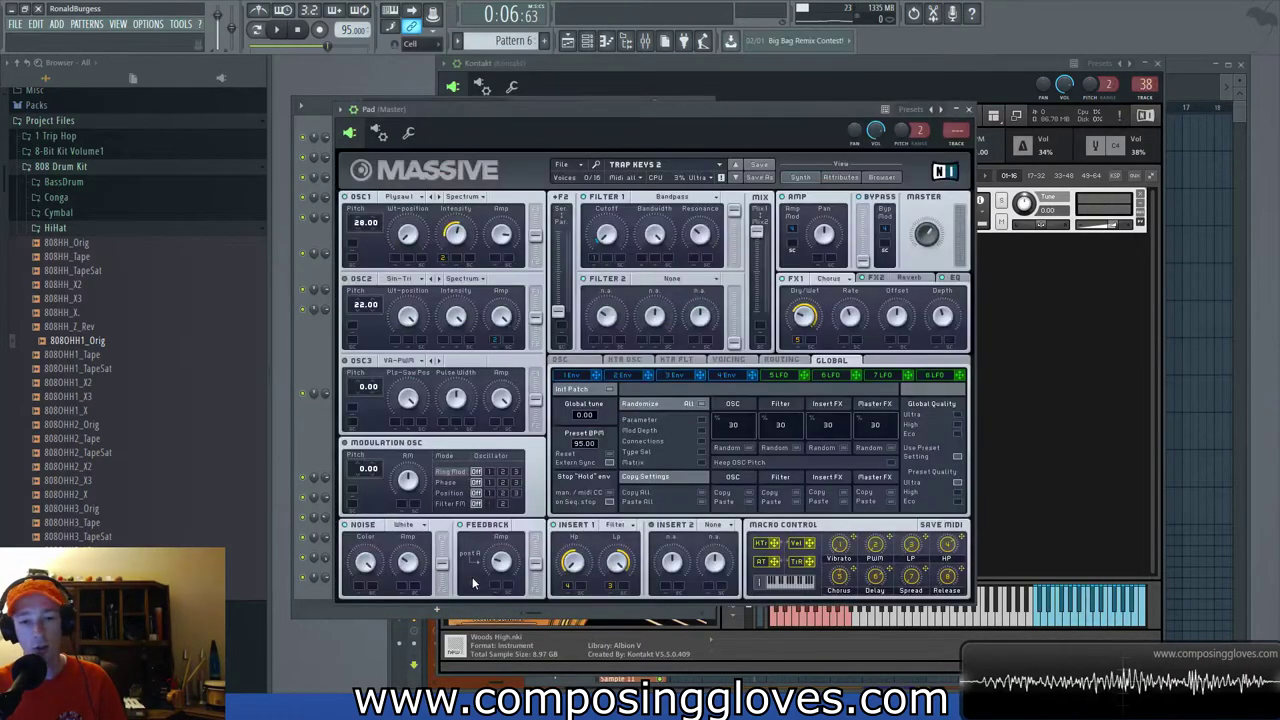
In the playlist, copy the Pattern 6 clip to bar 5 and turn the first clip into a unique pattern named Intro.
left_click(1177, 64)
left_click_drag(686, 122, 814, 122)
left_click(683, 118)
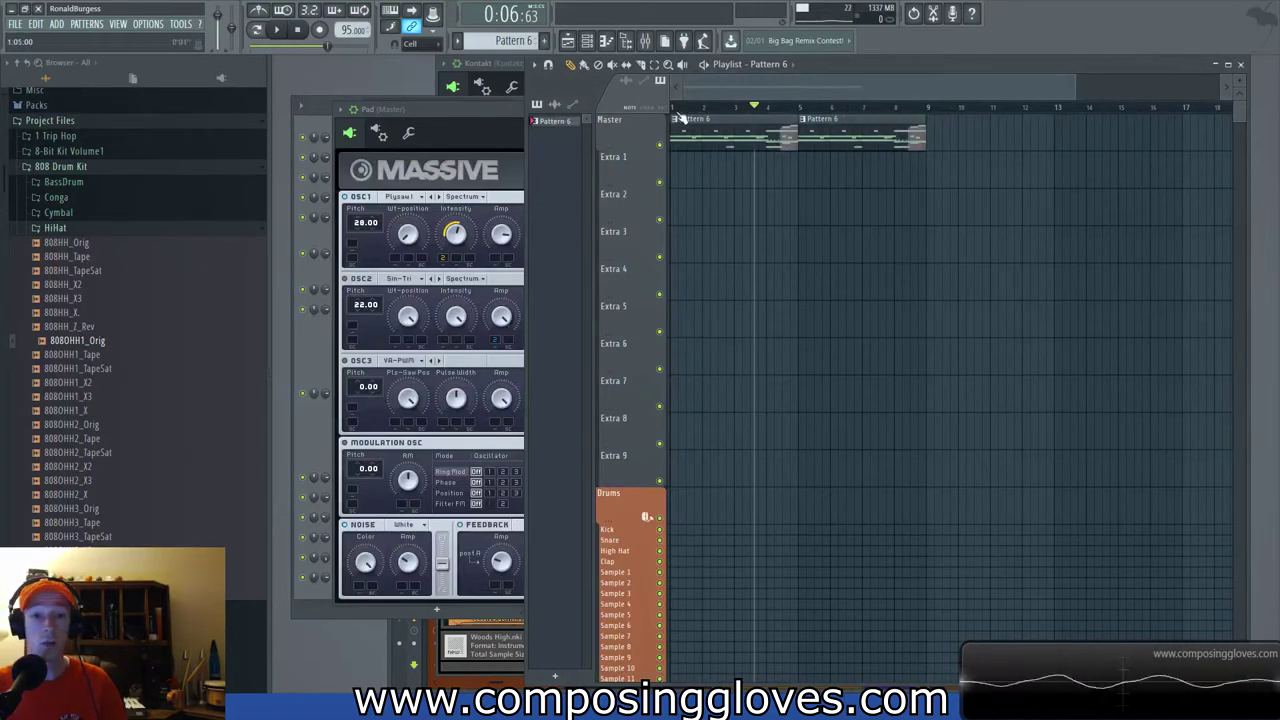
right_click(678, 120)
left_click(704, 206)
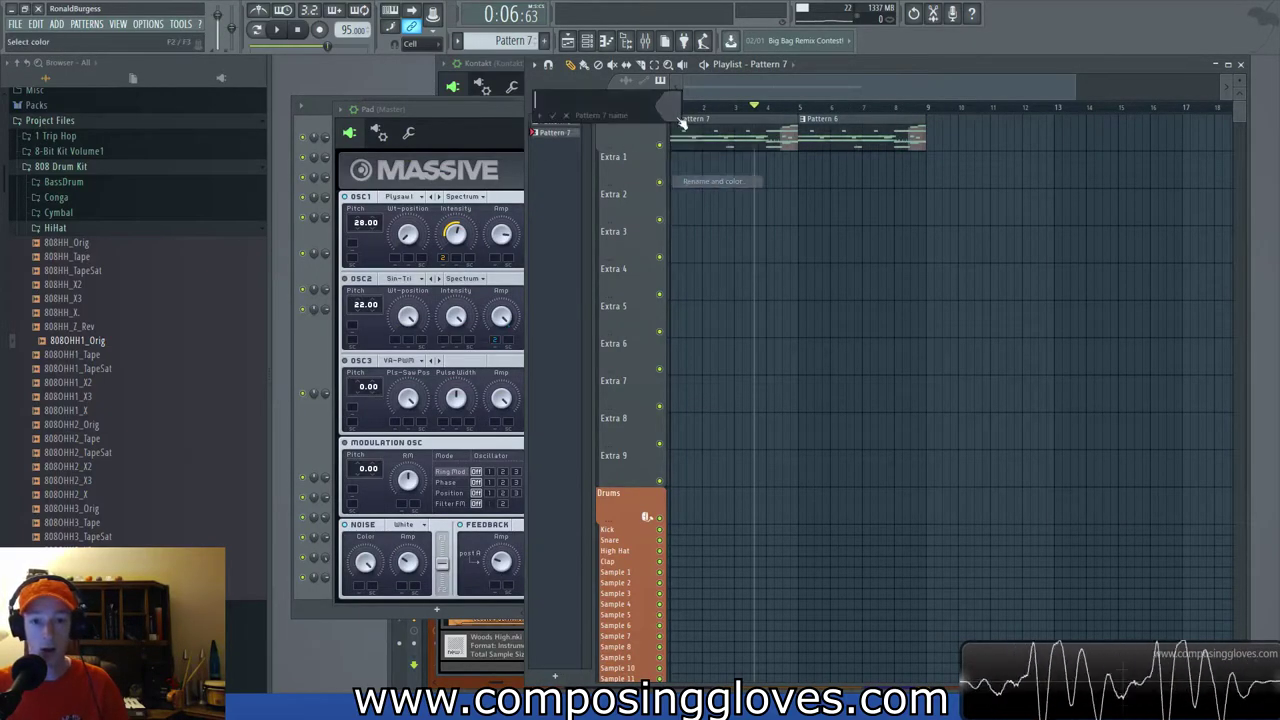
type("Intro")
key("Return")
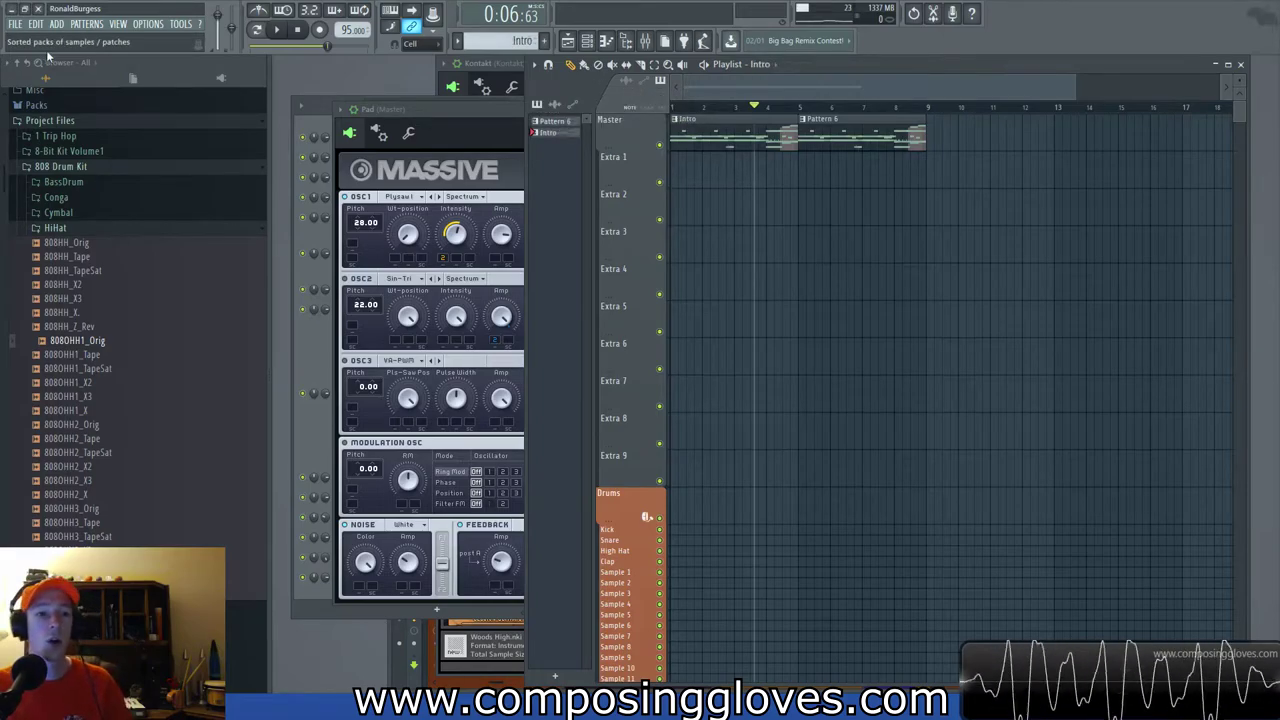
Cut the Bass Layer 2 and Bass Layer 1 notes from the Intro pattern.
key("F6")
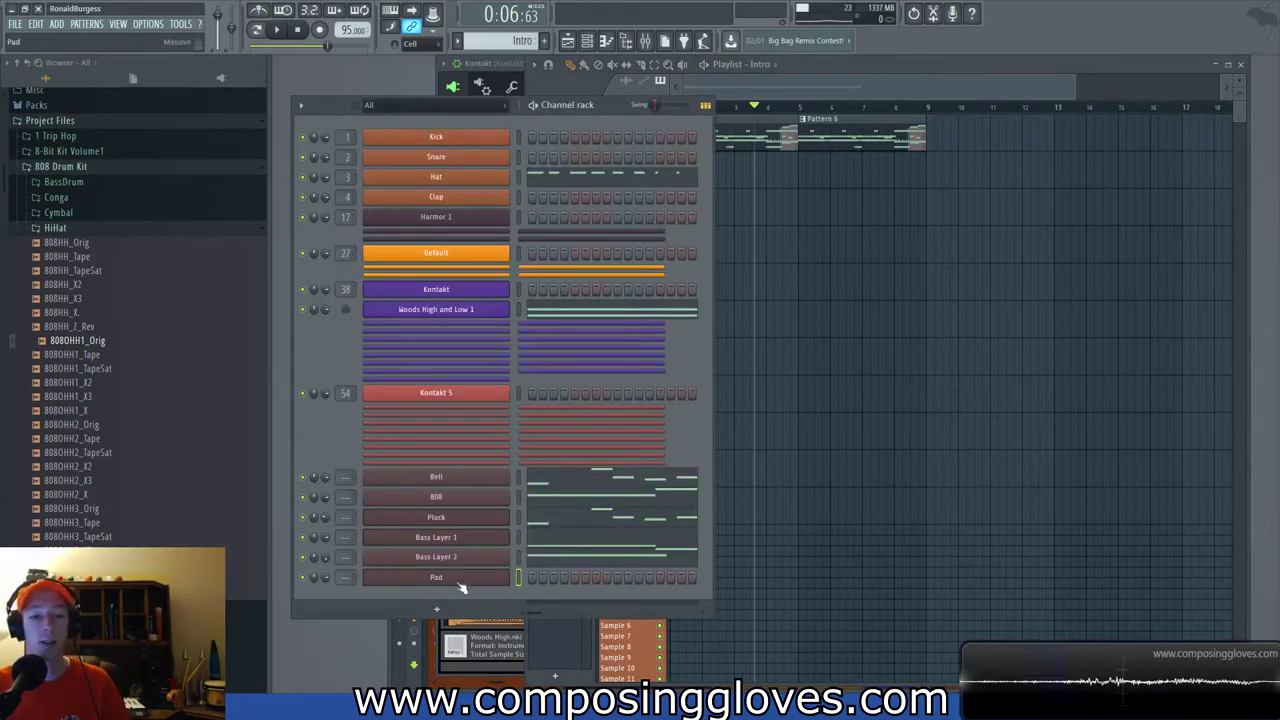
right_click(494, 557)
left_click(654, 529)
right_click(477, 539)
left_click(679, 530)
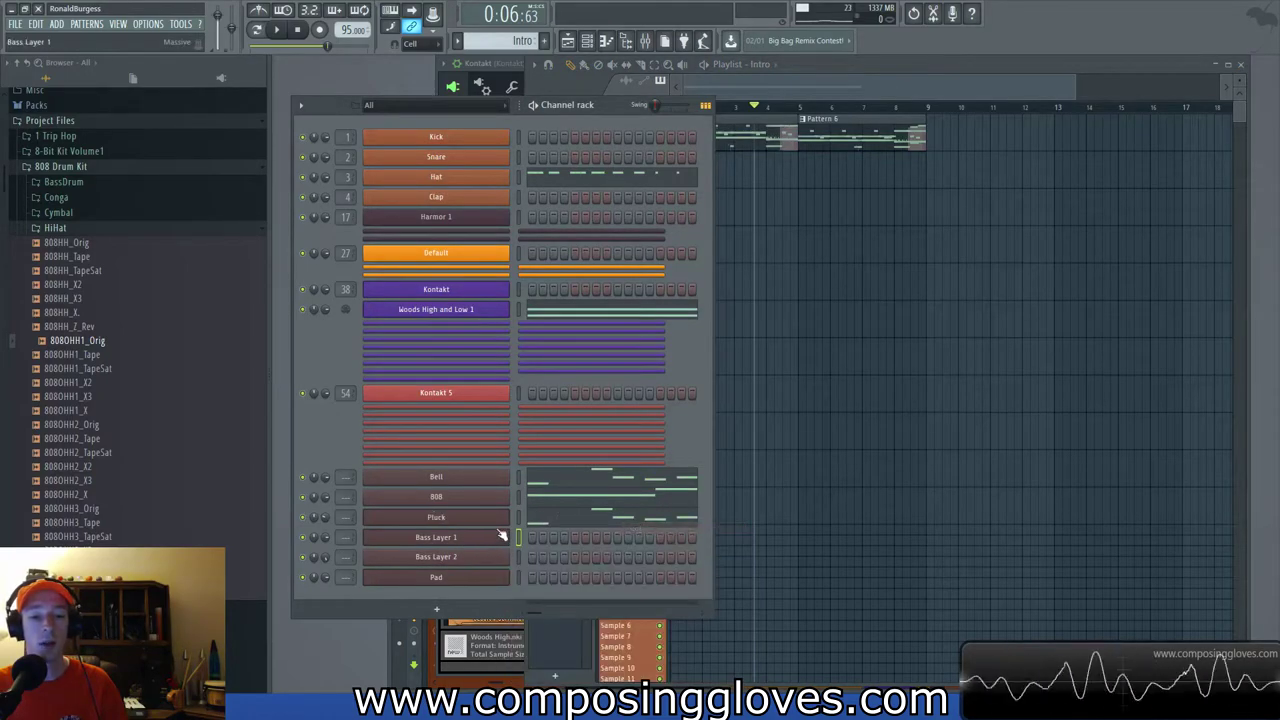
Cut the 808 and Pluck notes from the Intro pattern.
right_click(476, 519)
left_click(437, 521)
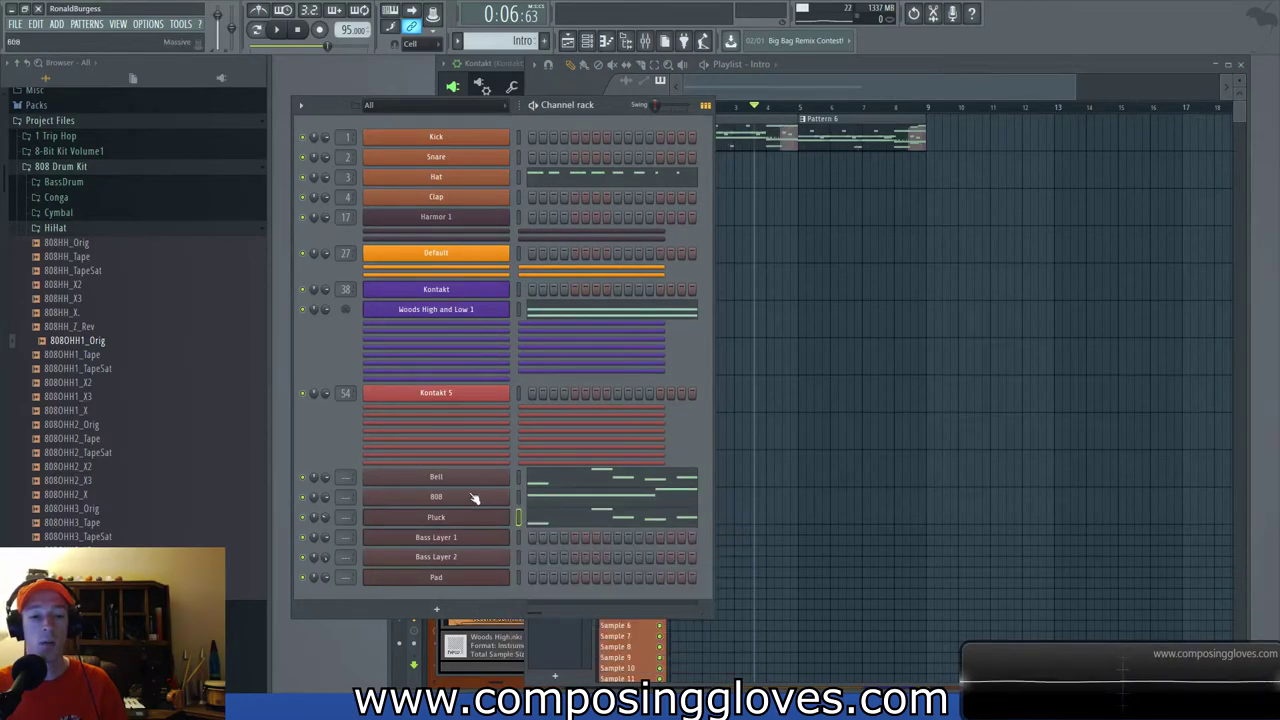
right_click(472, 500)
left_click(655, 497)
right_click(488, 519)
left_click(655, 522)
Briefly preview the playlist, then cut the Hat notes from the Intro pattern.
left_click(809, 76)
key("space")
key("space")
left_click(340, 414)
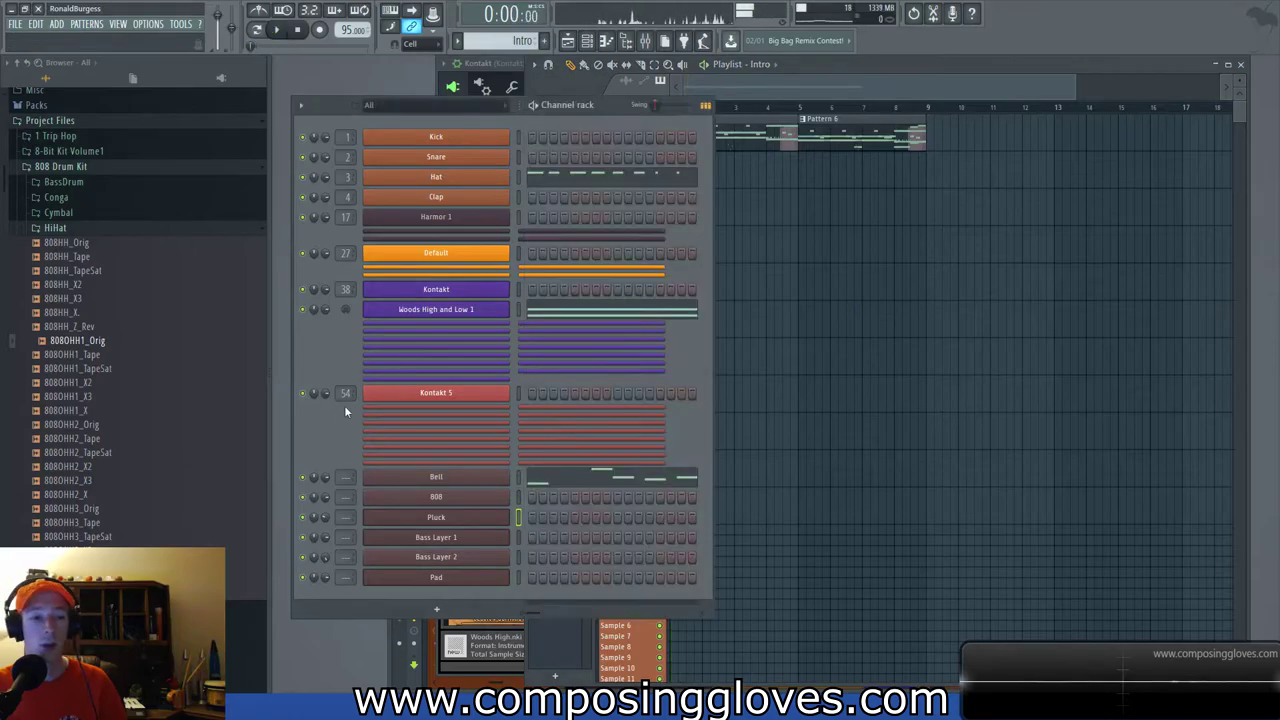
right_click(482, 172)
left_click(658, 189)
Play the Intro pattern through its transition into the Pattern 6 clip at bar 5, then stop.
key("space")
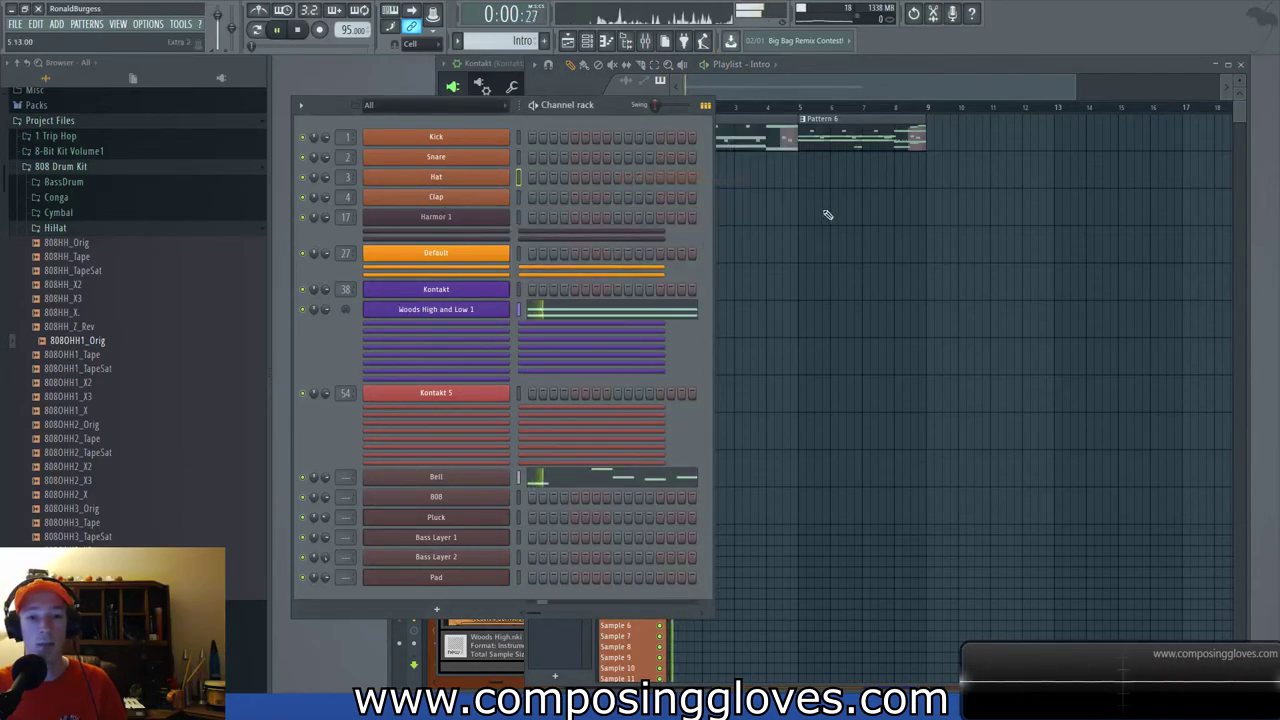
right_click(475, 308)
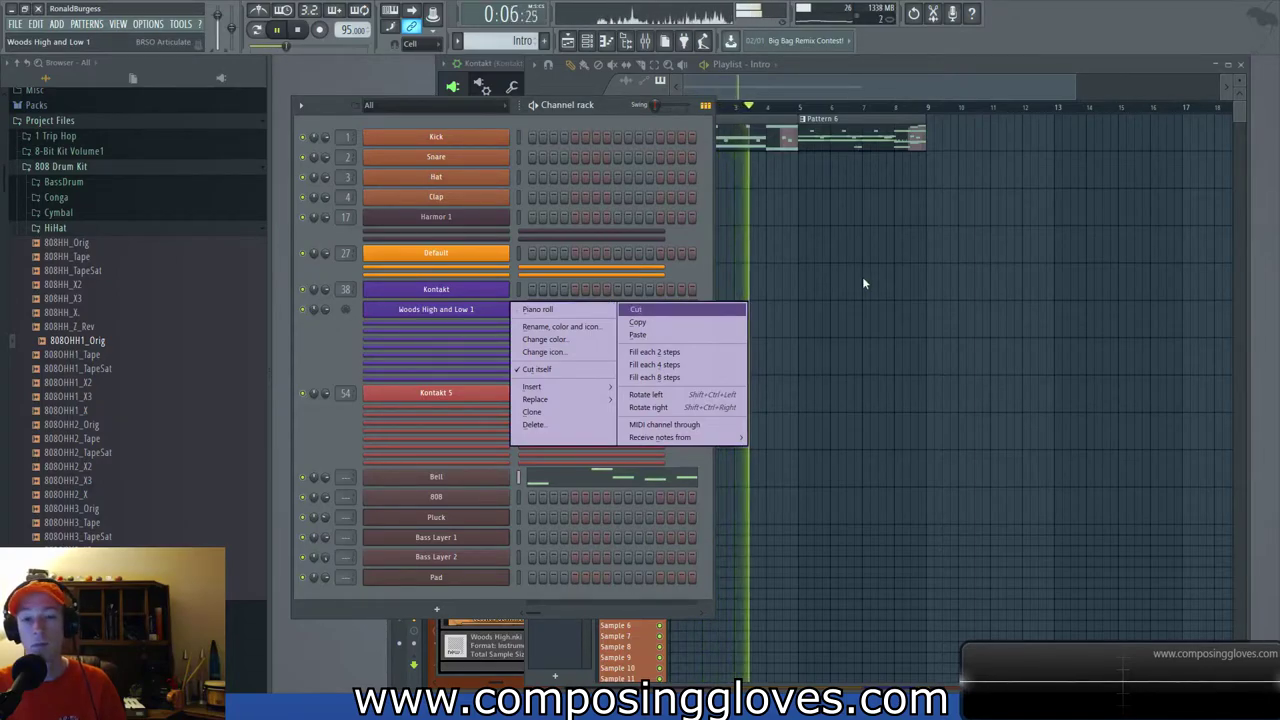
left_click(801, 93)
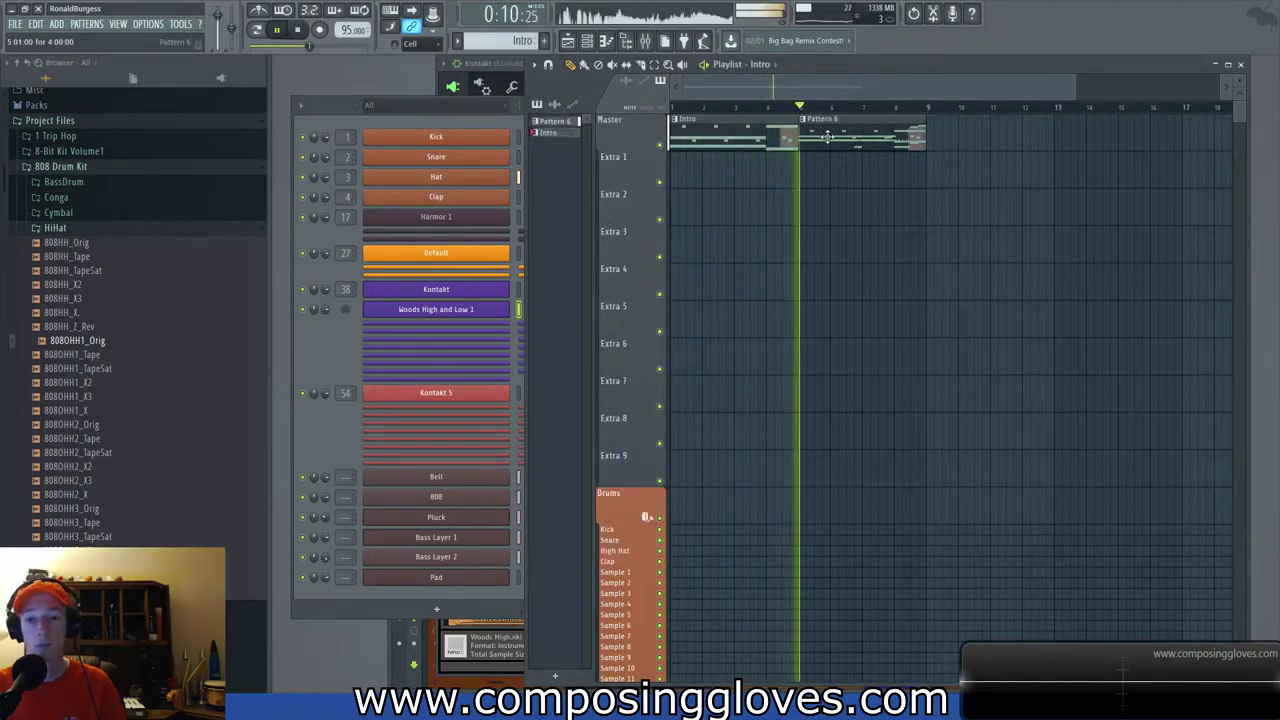
key("space")
Copy the Pattern 6 clip to about bar 9, make the bar 5 clip unique as Pattern 7, and cue playback at bar 5.
mouse_move(880, 145)
left_mouse_down()
mouse_move(1012, 145)
mouse_move(887, 153)
left_mouse_up()
left_click(805, 123)
left_click(850, 160)
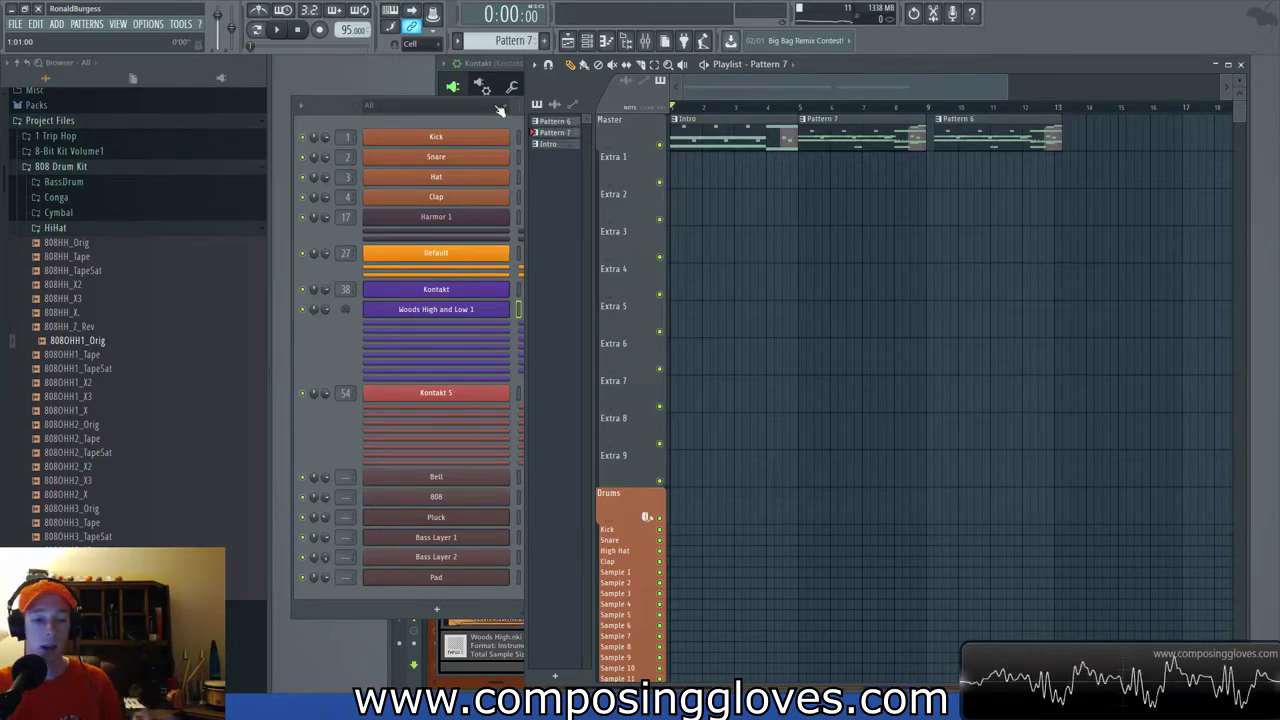
left_click_drag(790, 108, 672, 110)
key("ctrl+d")
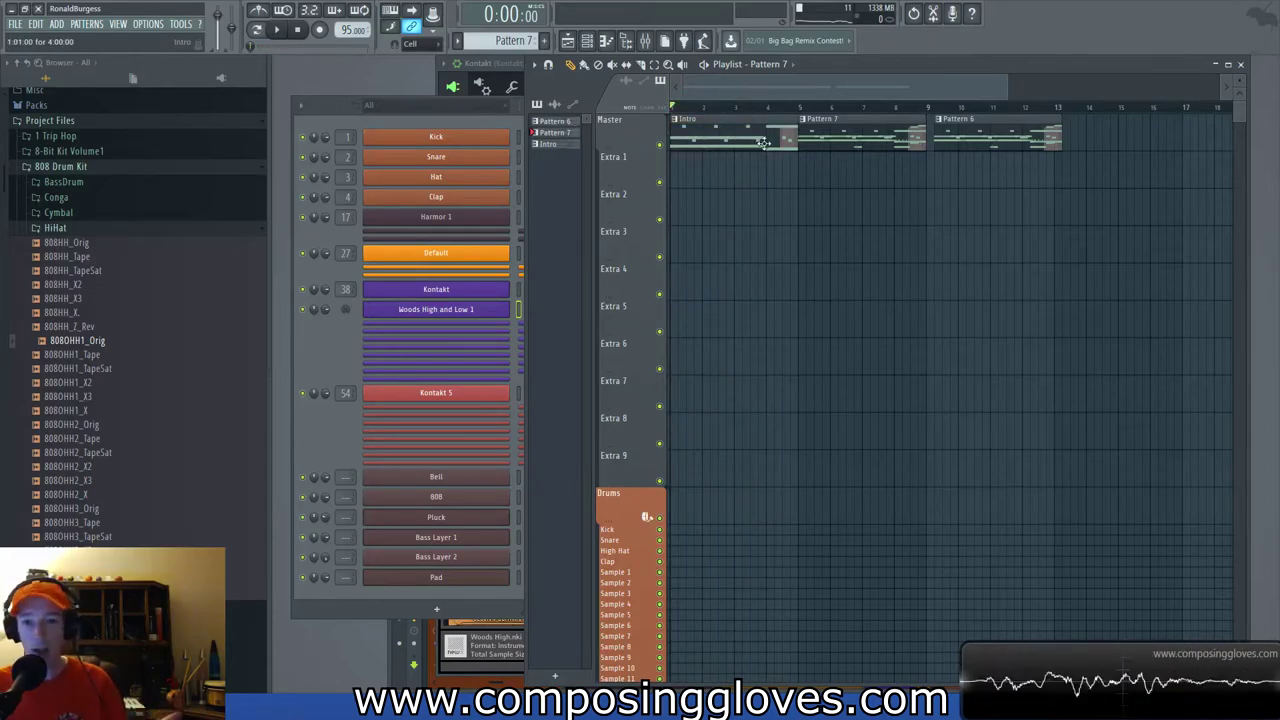
left_click(810, 108)
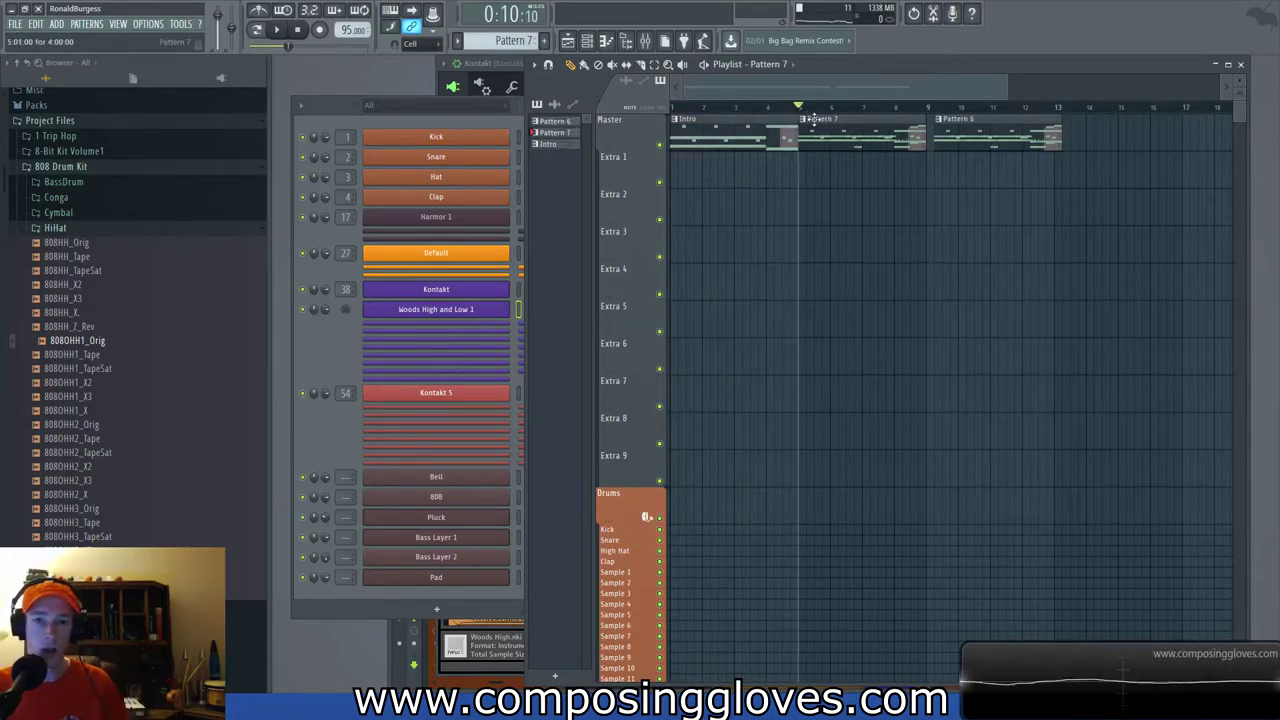
Cut the Bass Layer 1 and Bass Layer 2 notes from Pattern 7, mute the Hat channel, and cue playback at bar 4.
left_click(311, 348)
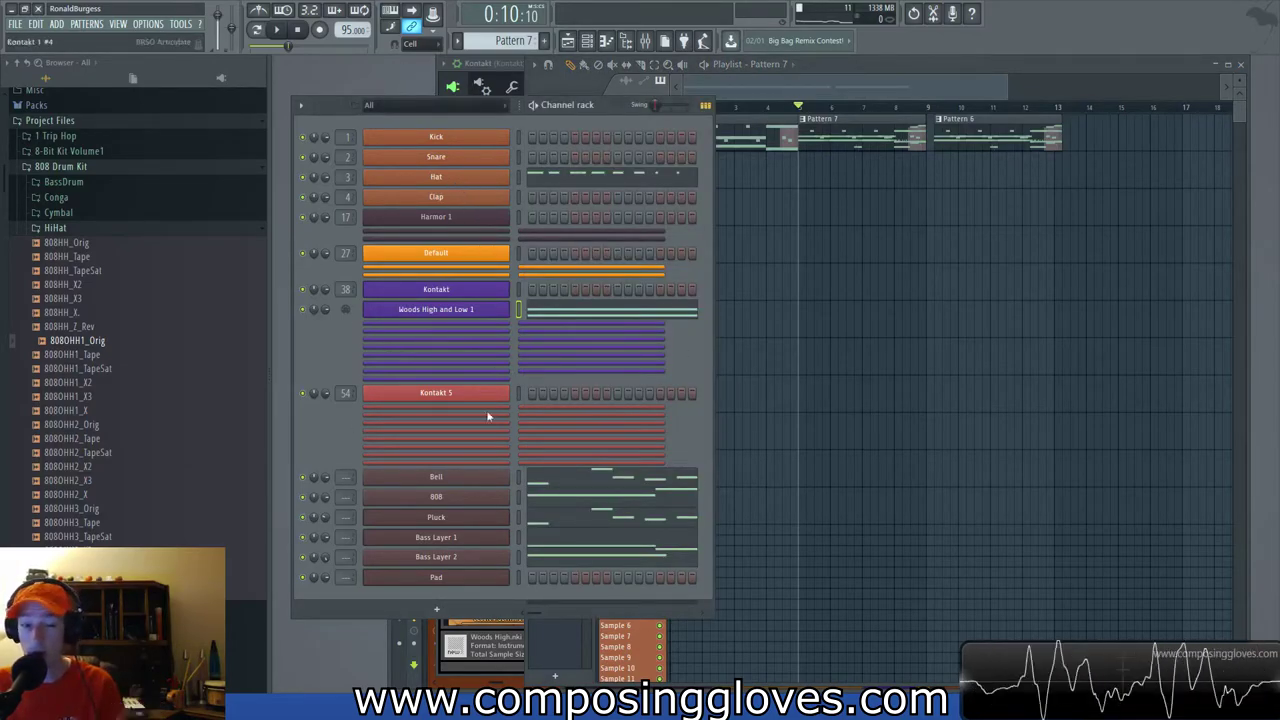
right_click(483, 541)
left_click(657, 541)
right_click(492, 563)
left_click(665, 533)
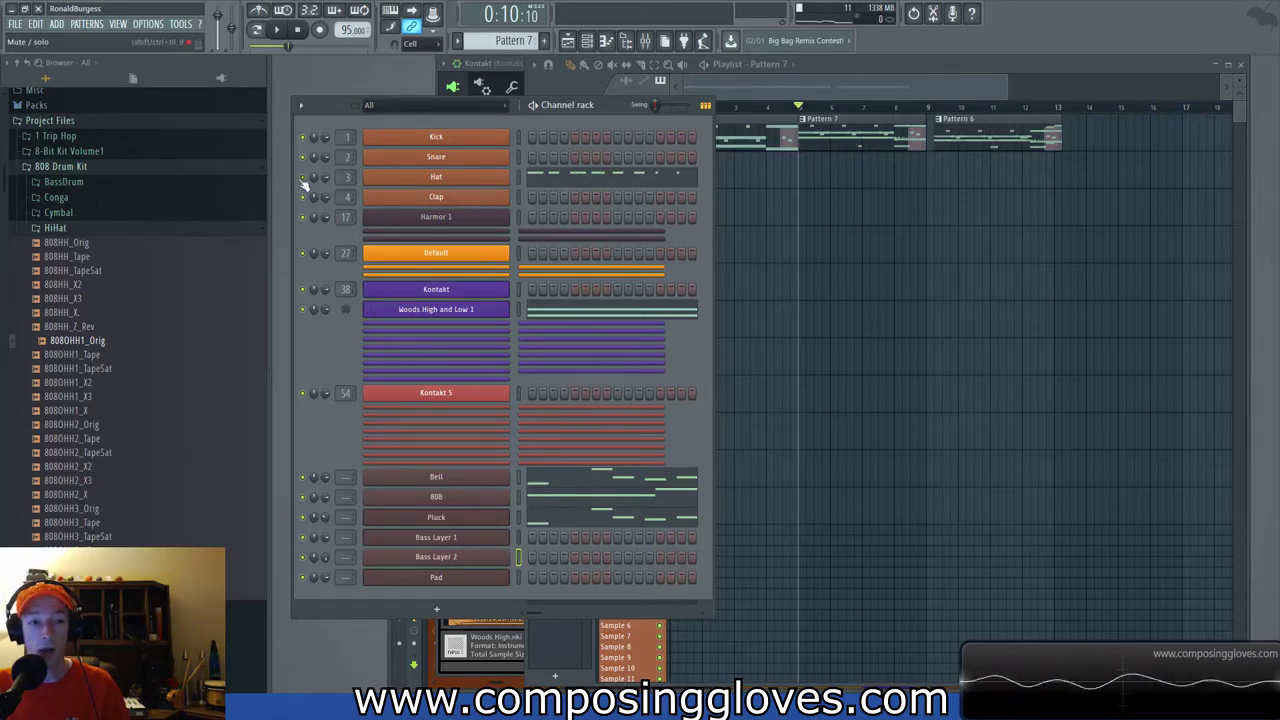
left_click(768, 108)
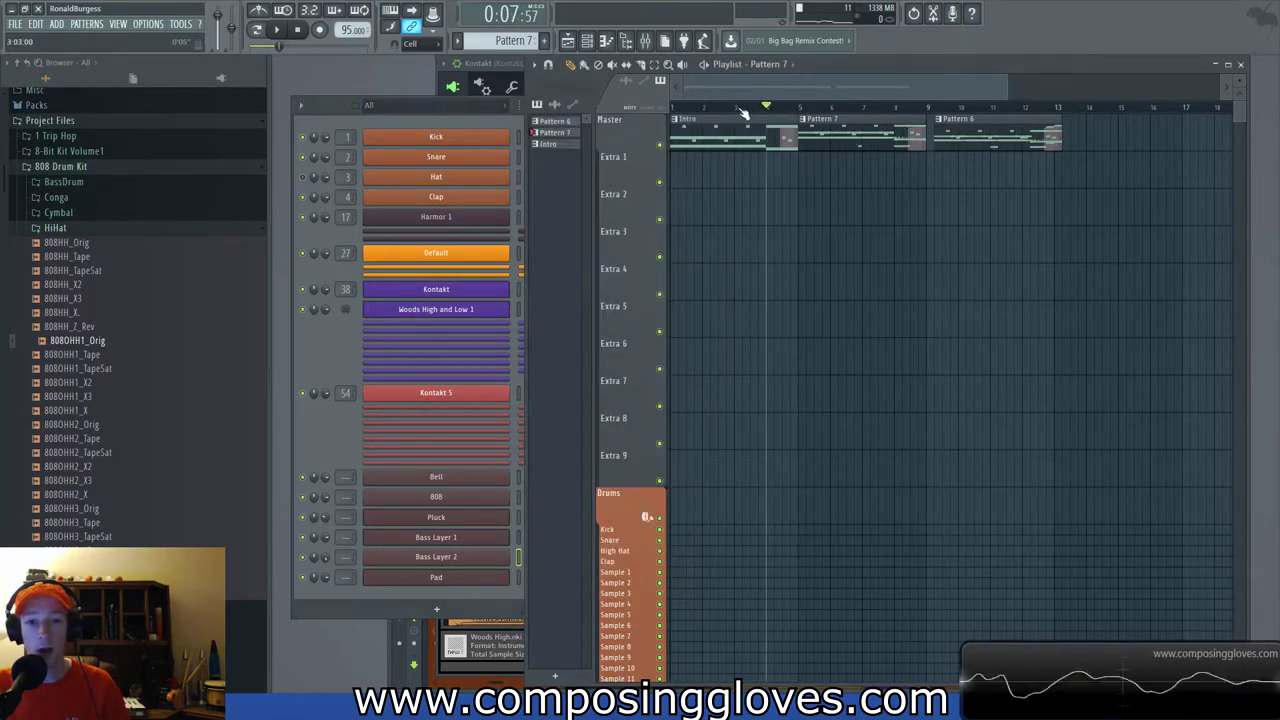
Play the transition from the Intro clip into Pattern 7, stop, and cue playback at bar 5 with Pattern 7 selected.
key("space")
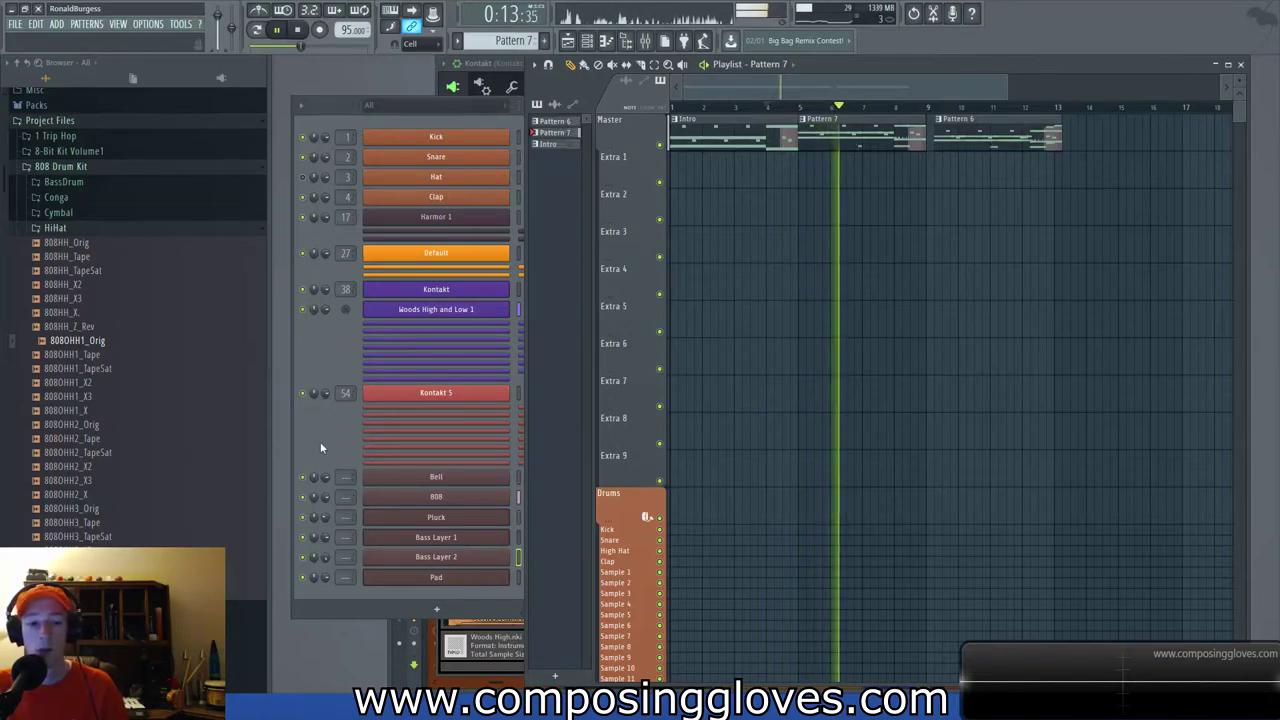
left_click(324, 402)
key("space")
left_click(752, 141)
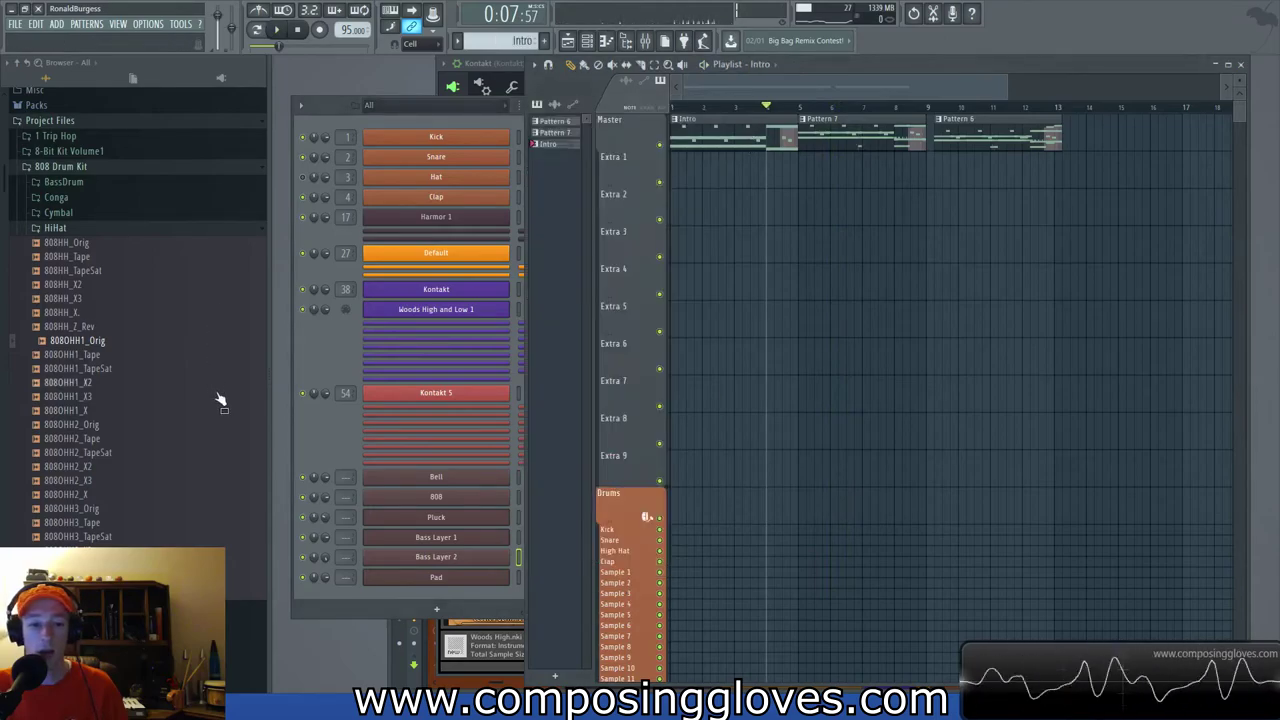
left_click(327, 444)
left_click(828, 120)
left_click(800, 106)
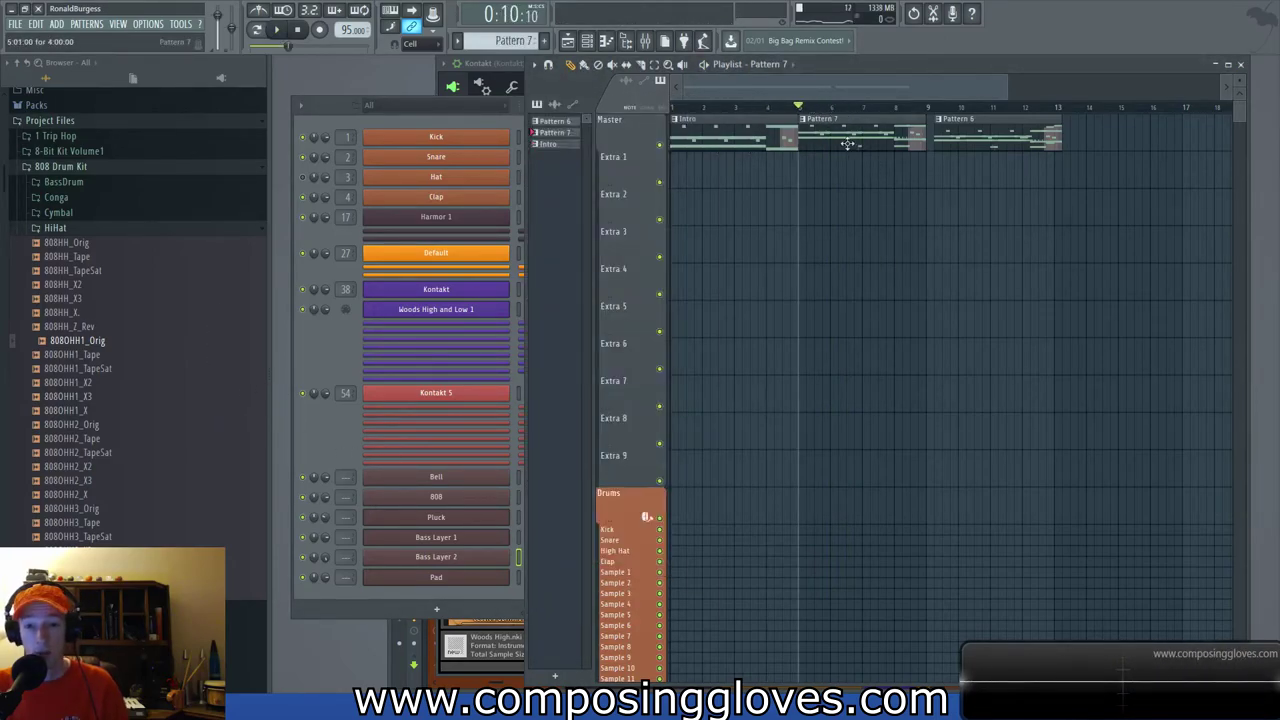
Adjust the 808's Massive master volume to about 78 while previewing from bar 5, and close the synth.
left_click(357, 466)
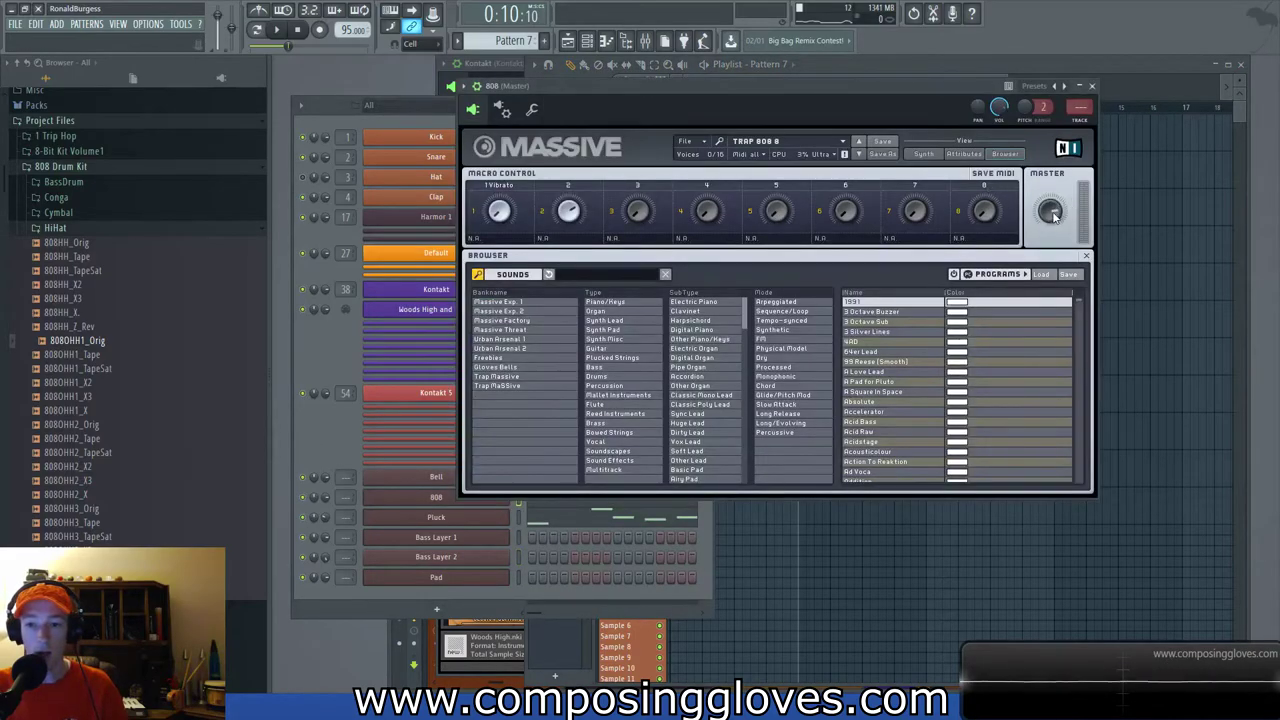
key("space")
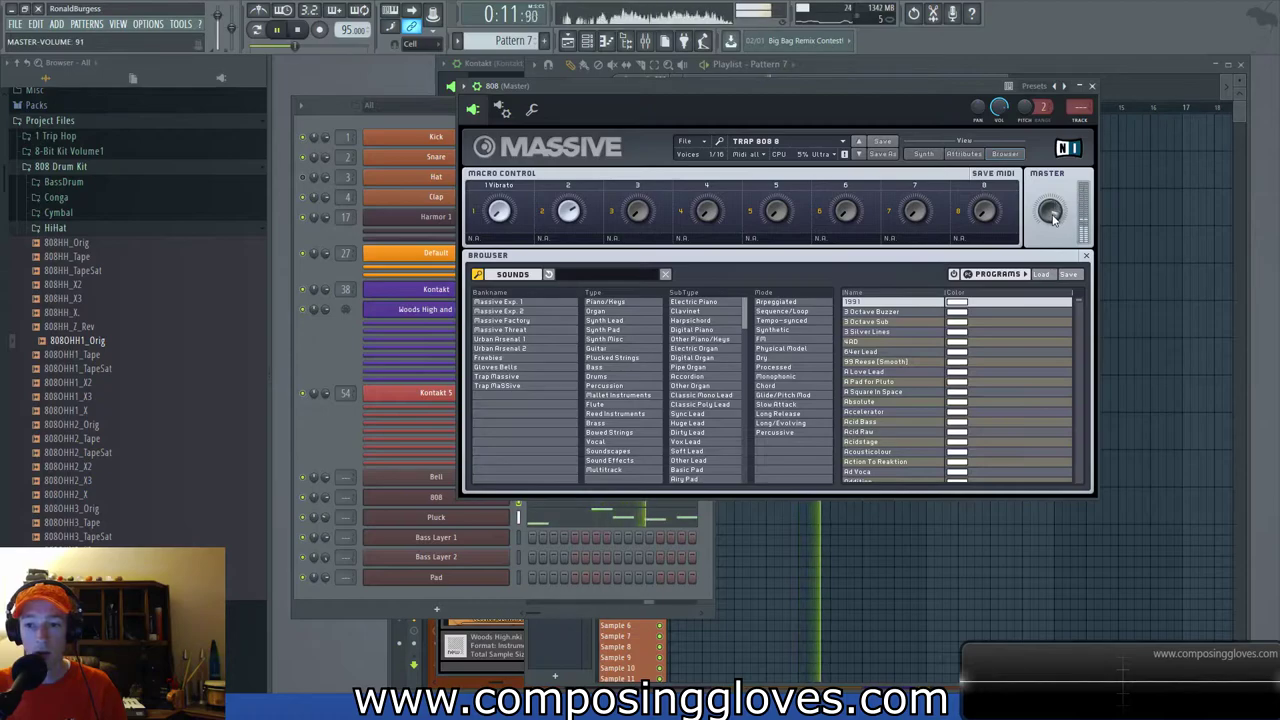
key("space")
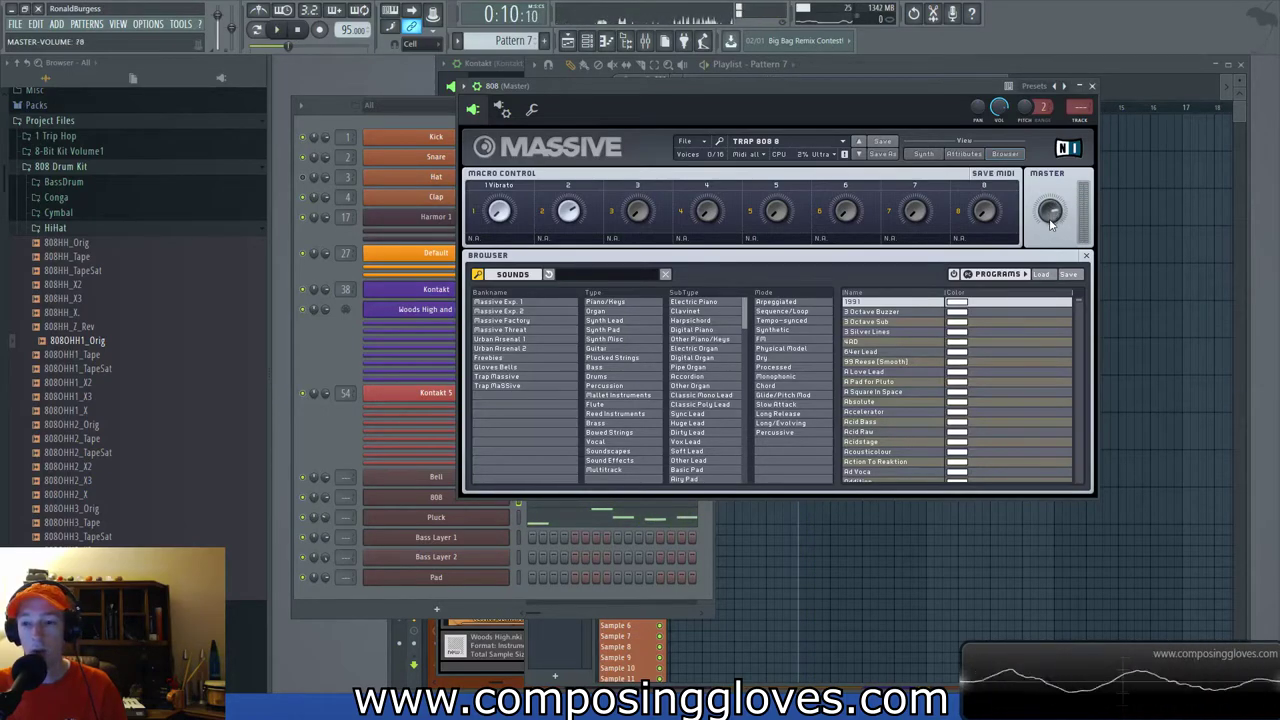
left_click(1091, 86)
left_click(779, 89)
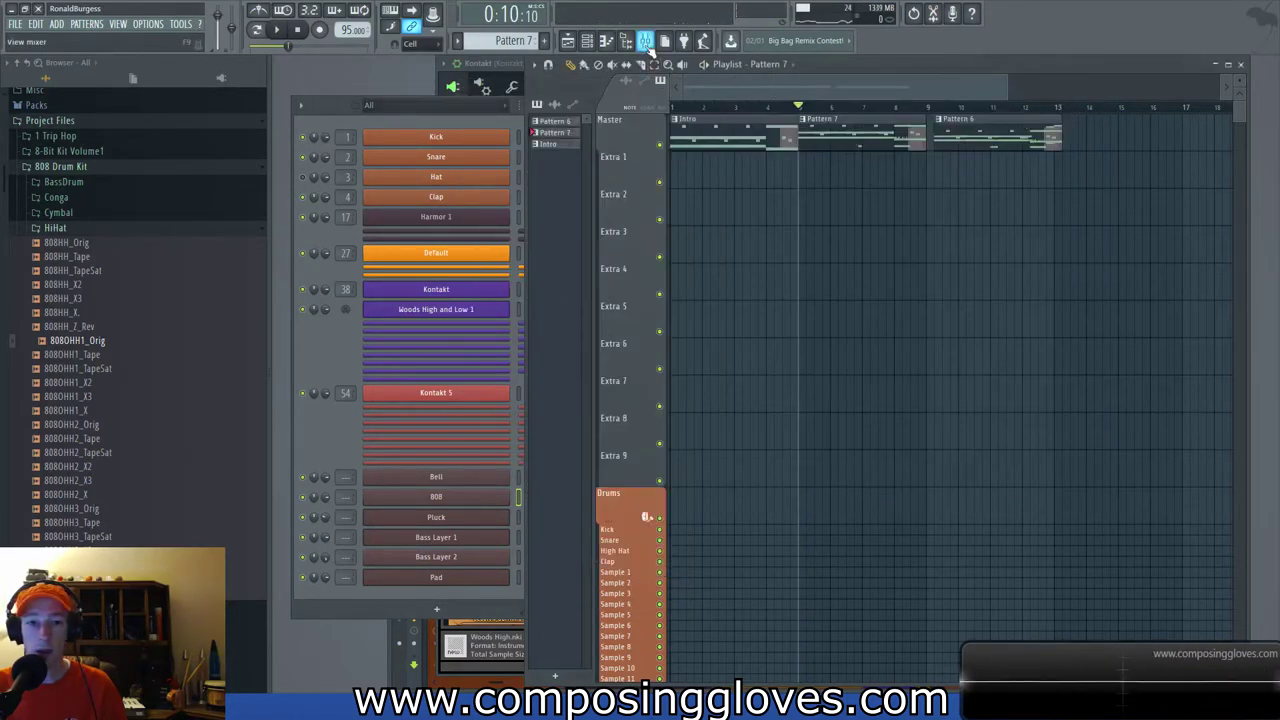
Route the 808 channel to its own mixer insert on track 5.
left_click(646, 41)
left_click(346, 380)
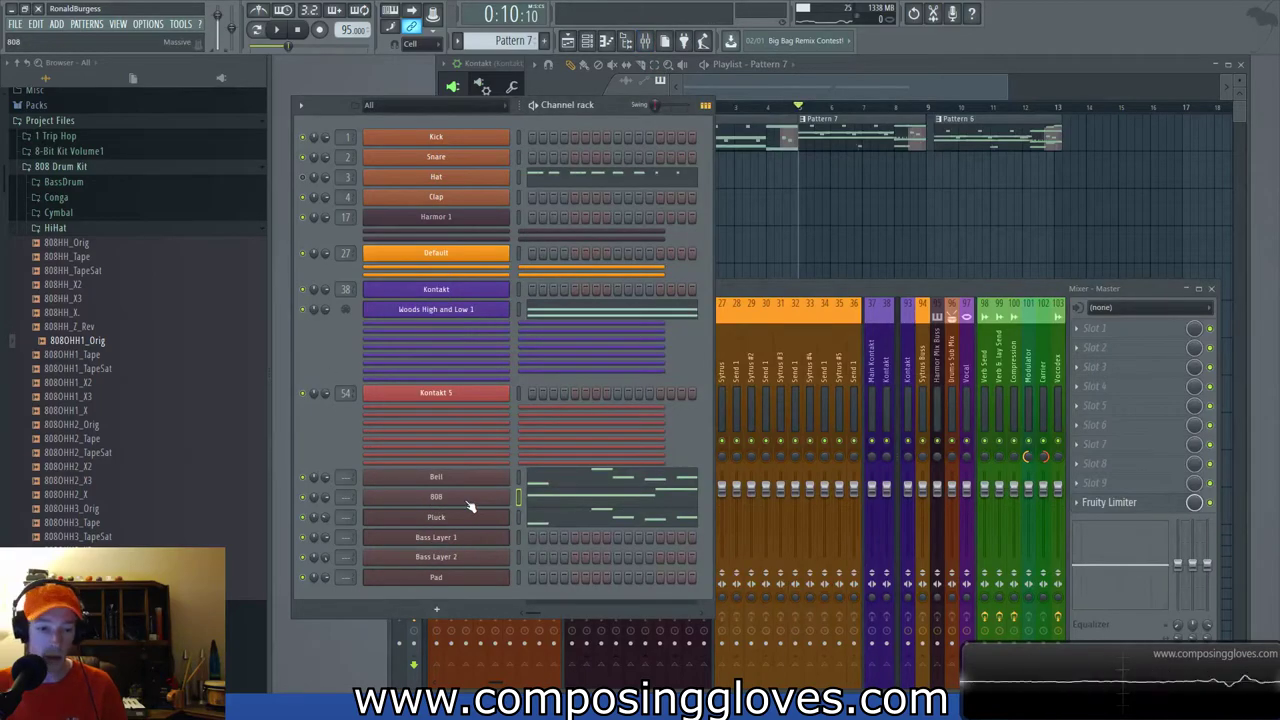
left_click(466, 500)
key("F9")
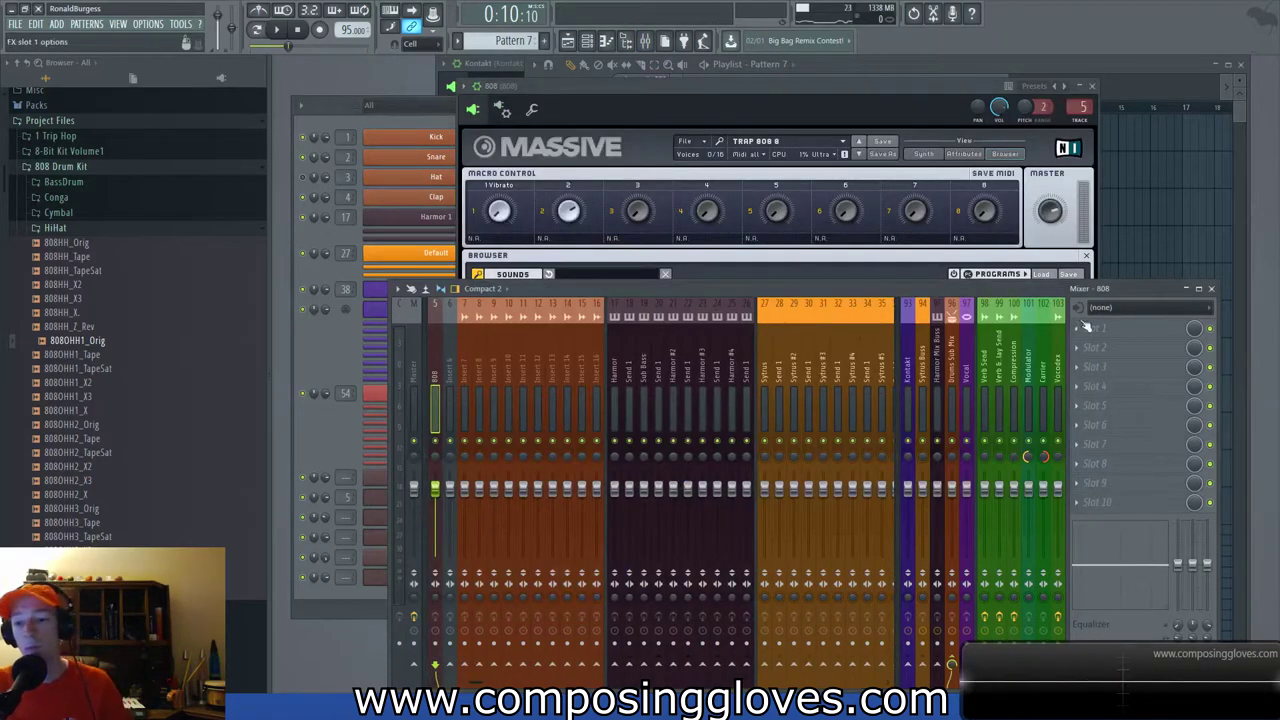
Load Fruity Parametric EQ 2 in slot 2 of the 808 mixer track and set Massive's master volume to 73.
left_click(1088, 347)
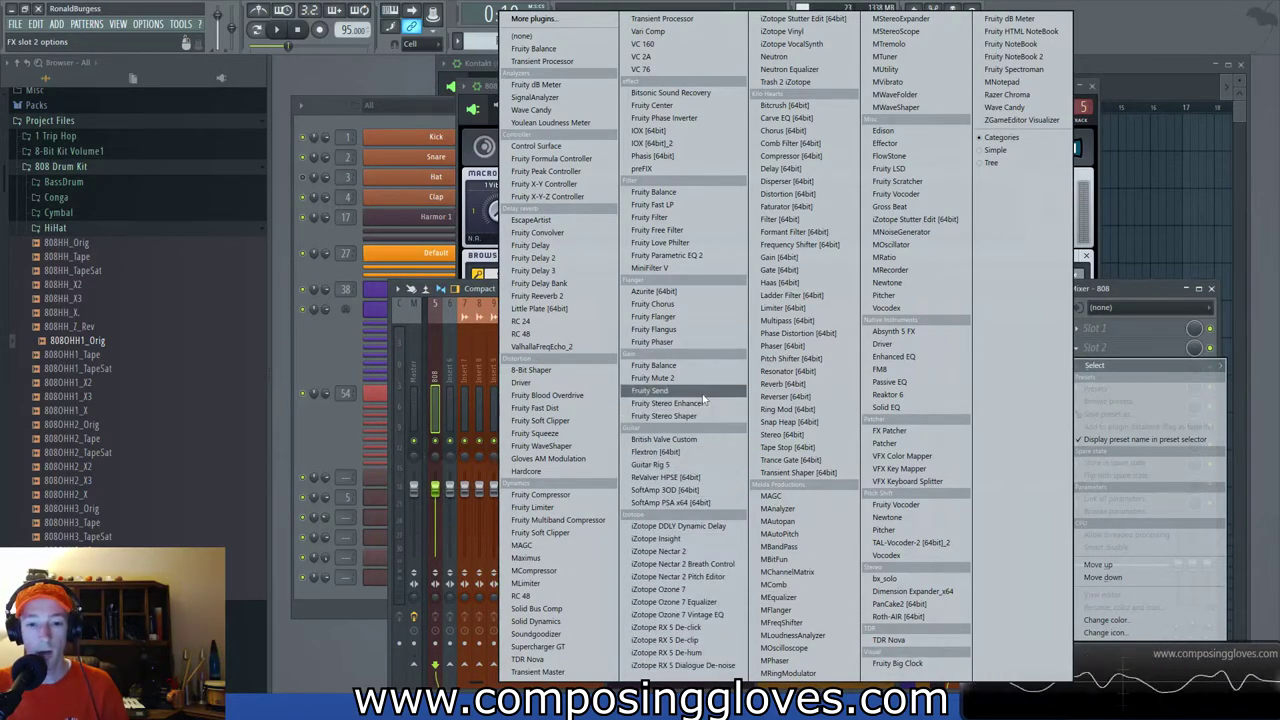
left_click(685, 255)
left_click_drag(640, 206, 860, 263)
left_click(1049, 216)
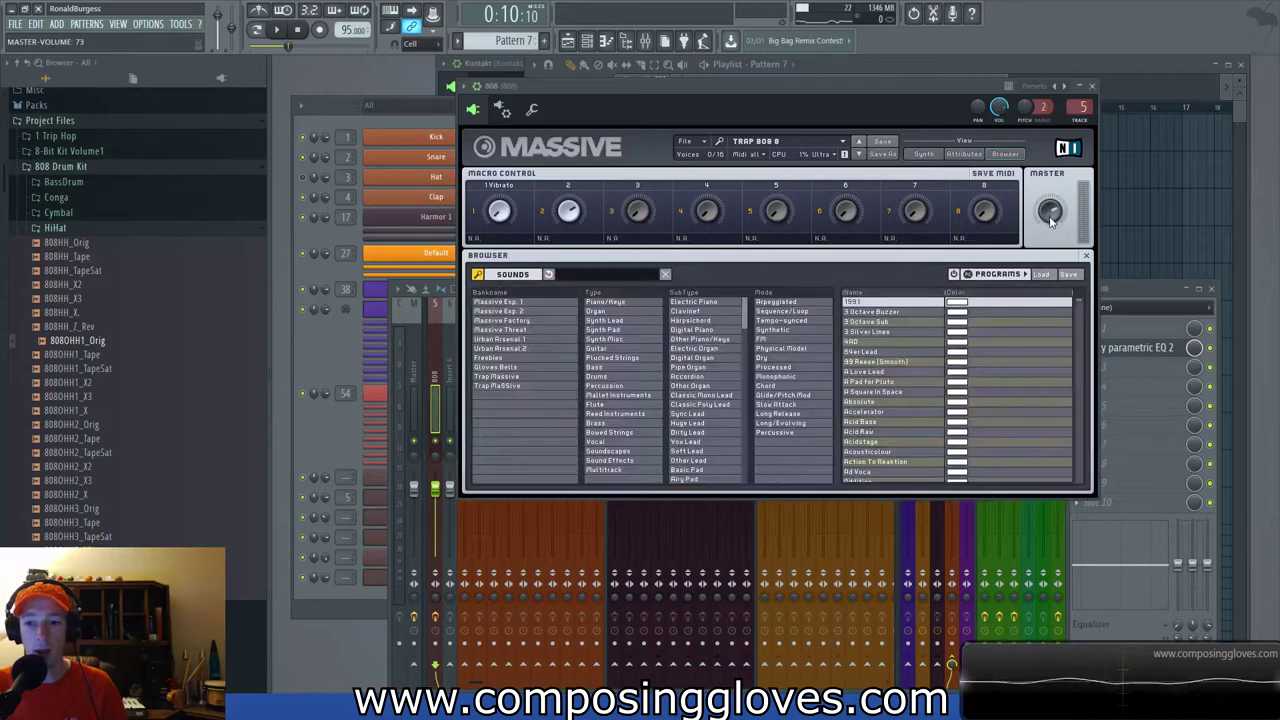
left_click(1157, 285)
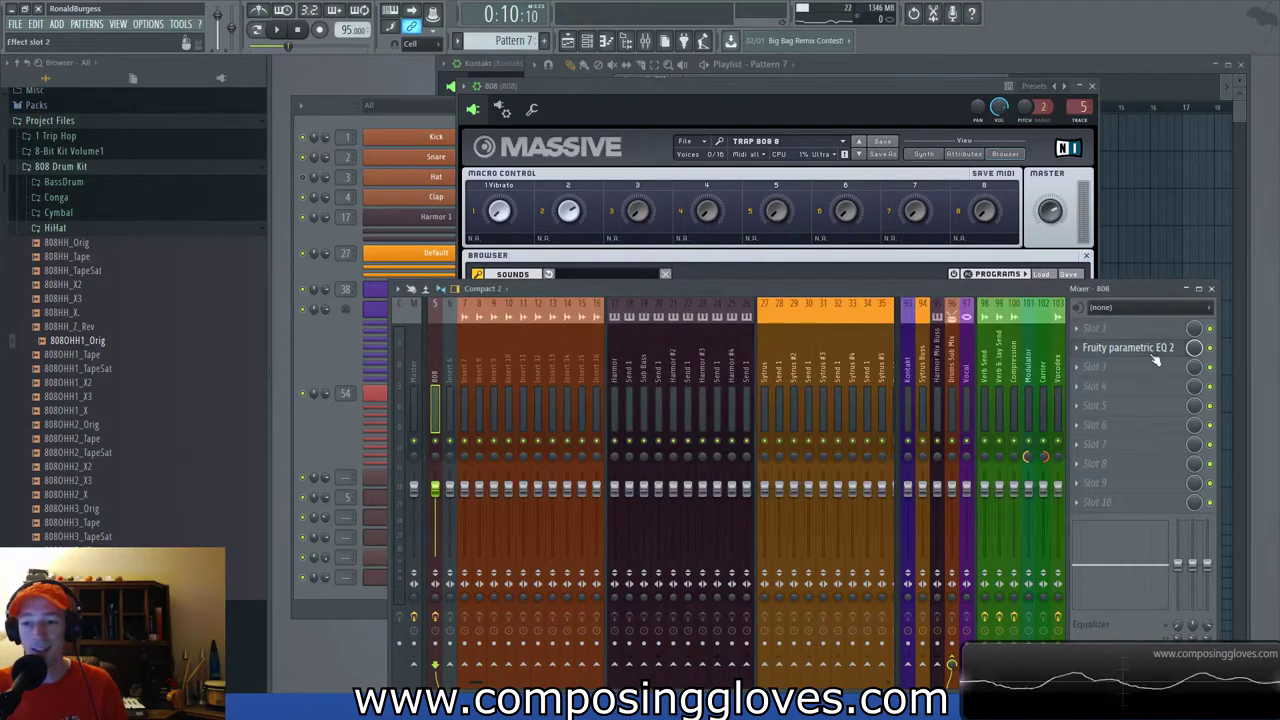
During playback, boost band 2 of the 808's parametric EQ at about 71 Hz, then close the EQ.
left_click(1127, 347)
key("space")
left_click_drag(781, 268, 751, 266)
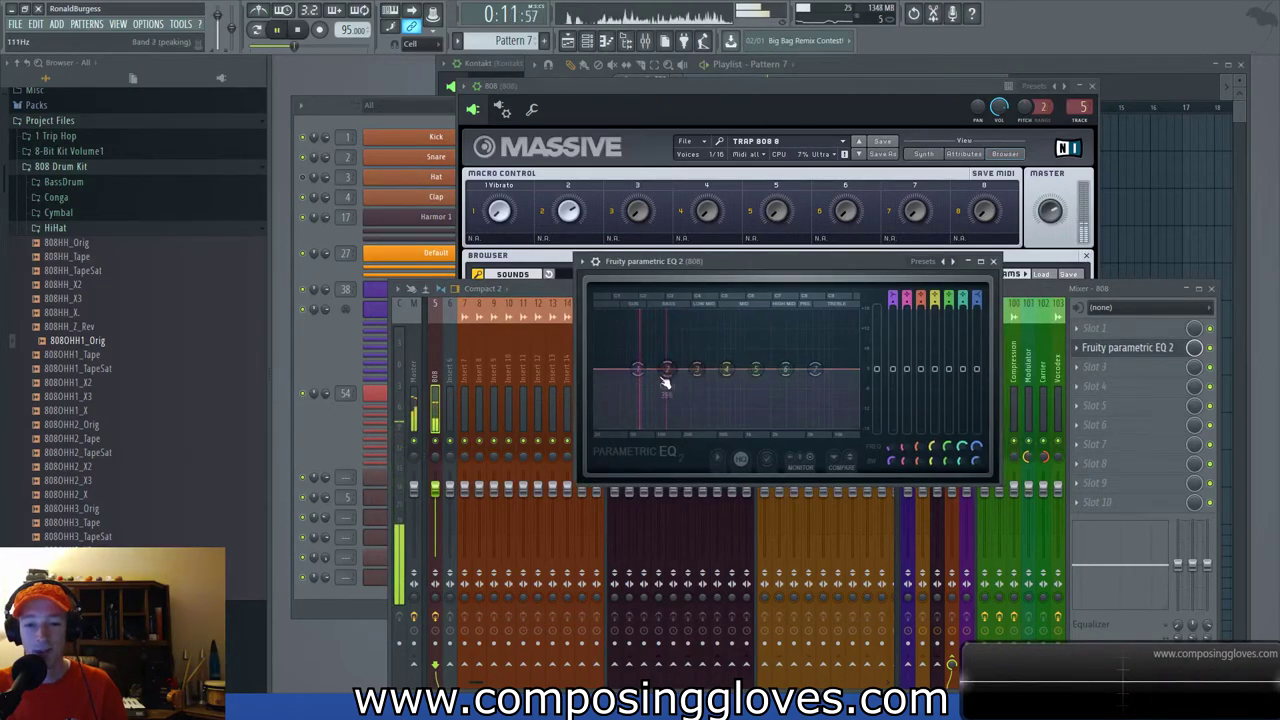
left_click_drag(666, 372, 645, 356)
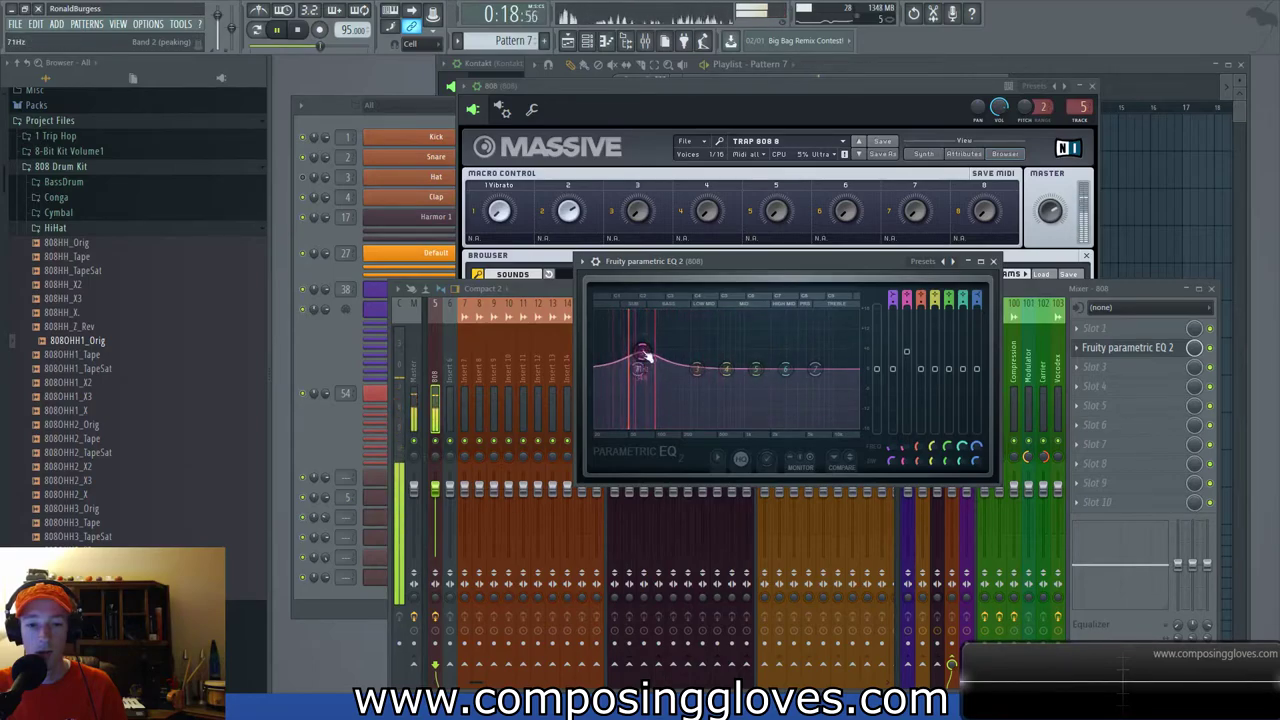
left_click(993, 261)
Play the Intro through into Pattern 7 to check the 808, close its synth window, and stop playback.
left_click(1129, 69)
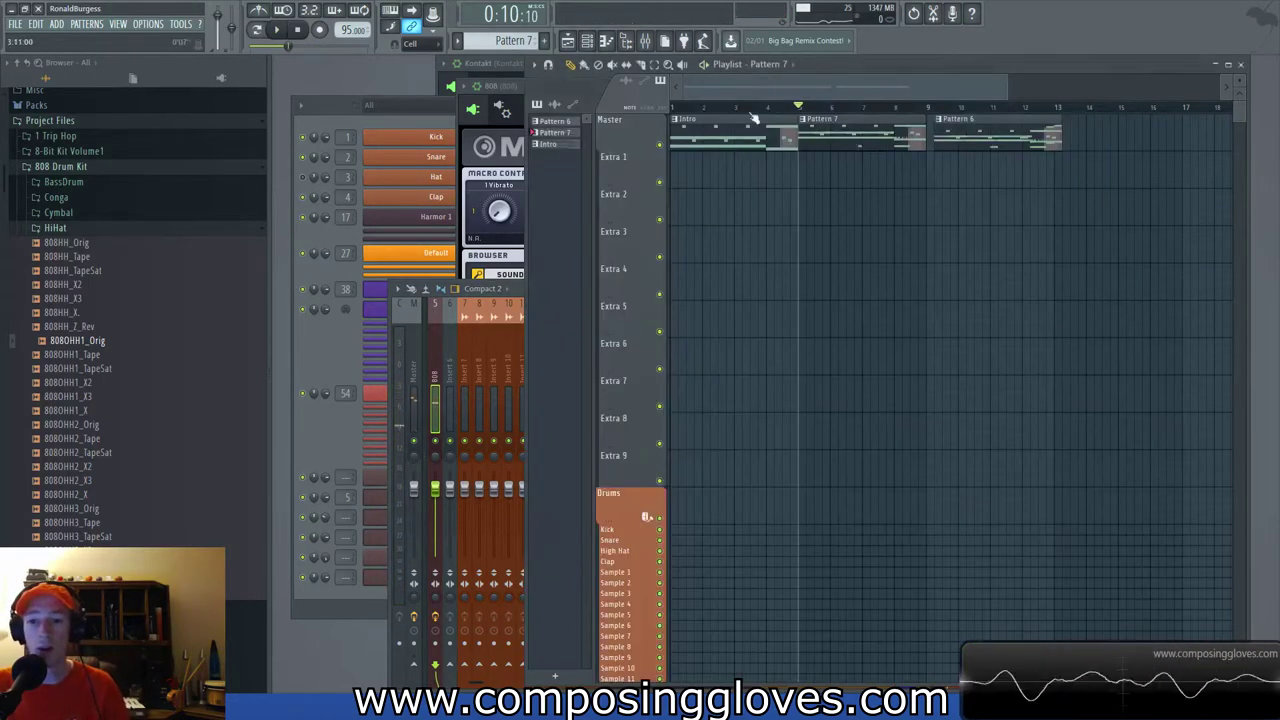
key("space")
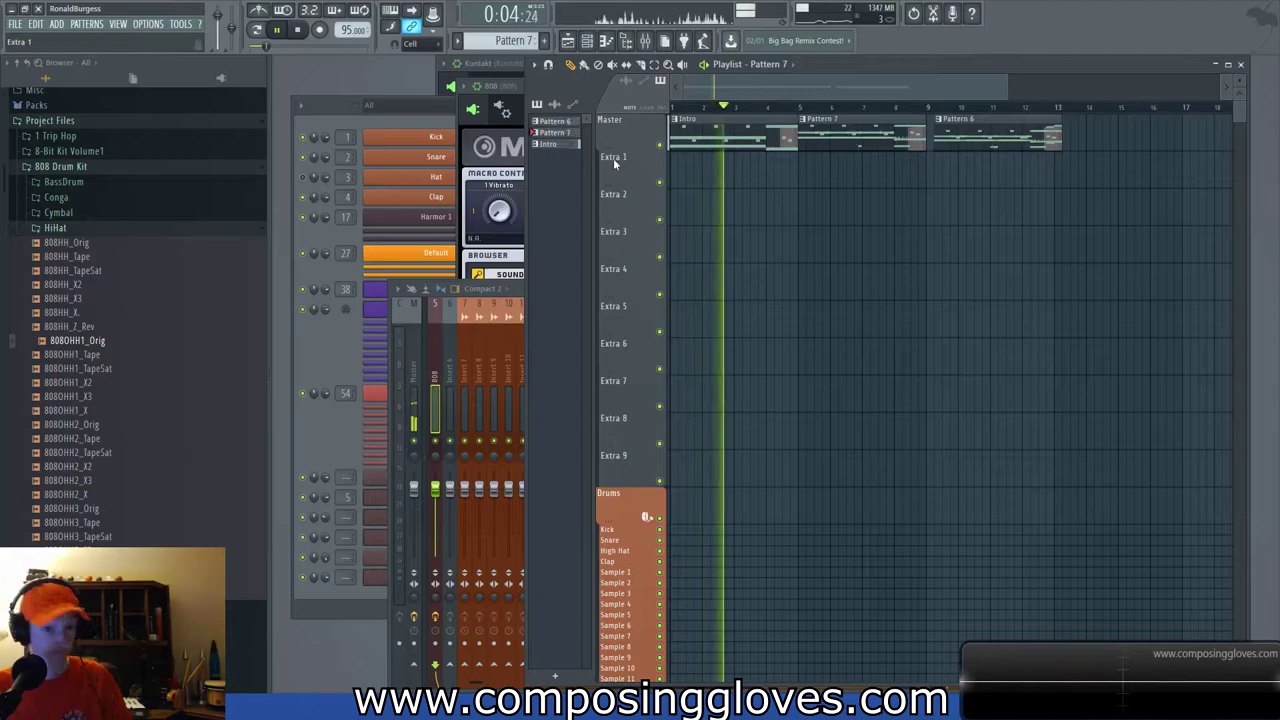
left_click(465, 174)
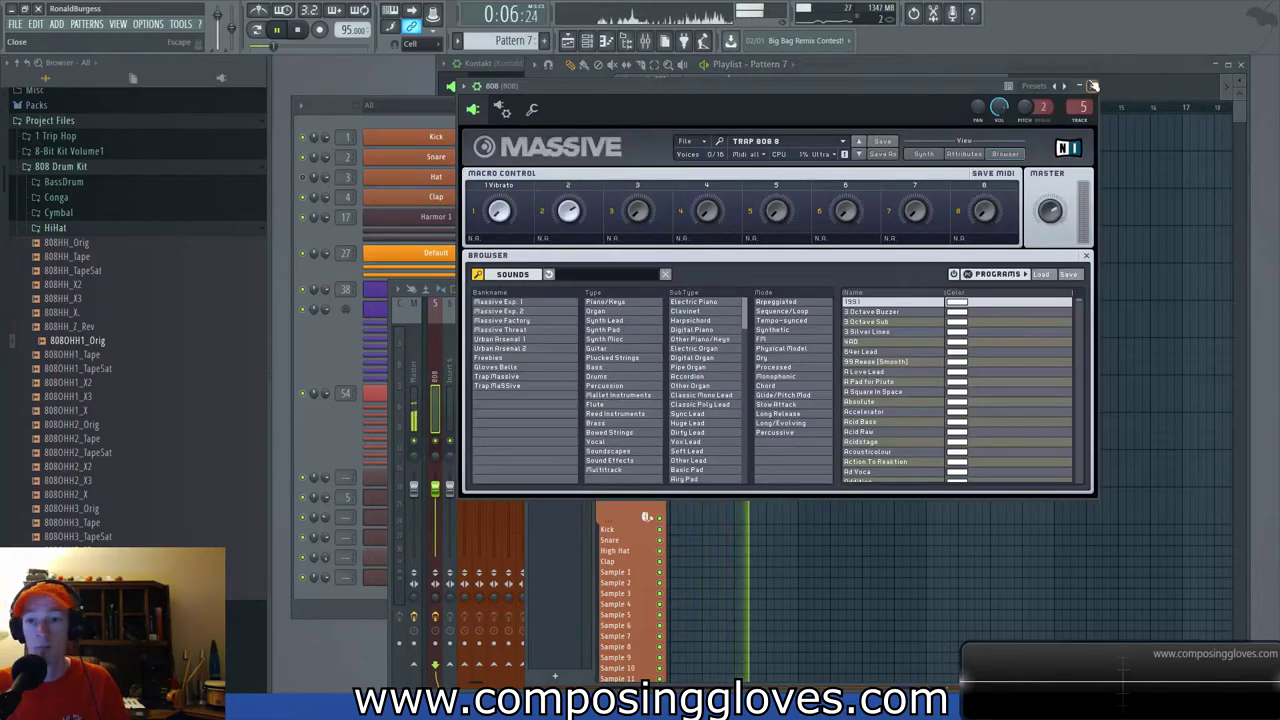
key("Escape")
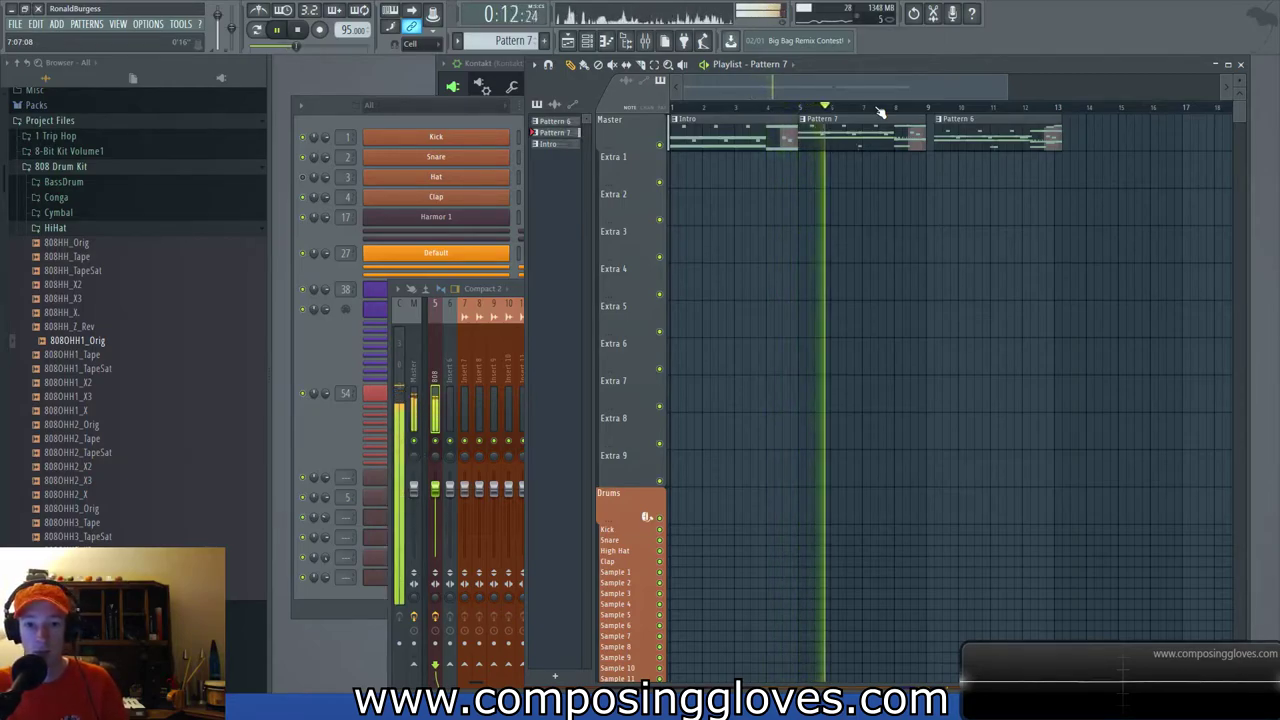
key("space")
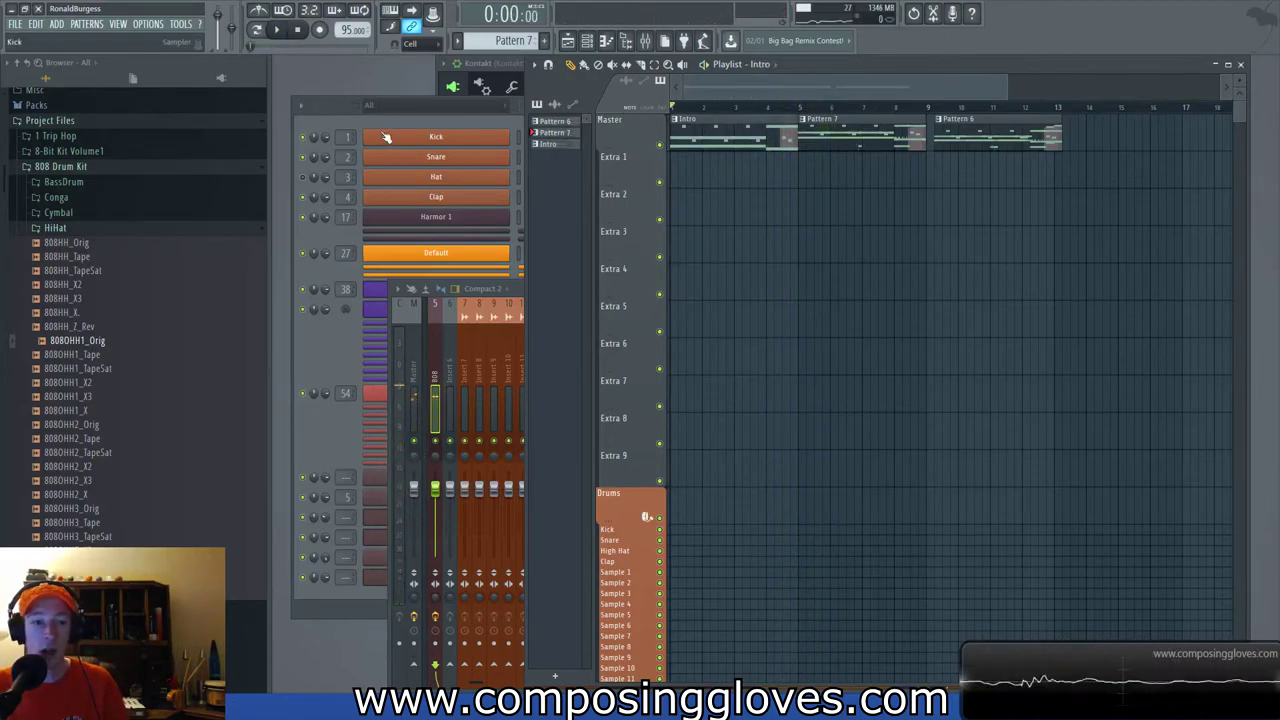
Select the Intro pattern and open its Bell notes in the piano roll.
left_click(440, 105)
double_click(756, 135)
left_click(822, 89)
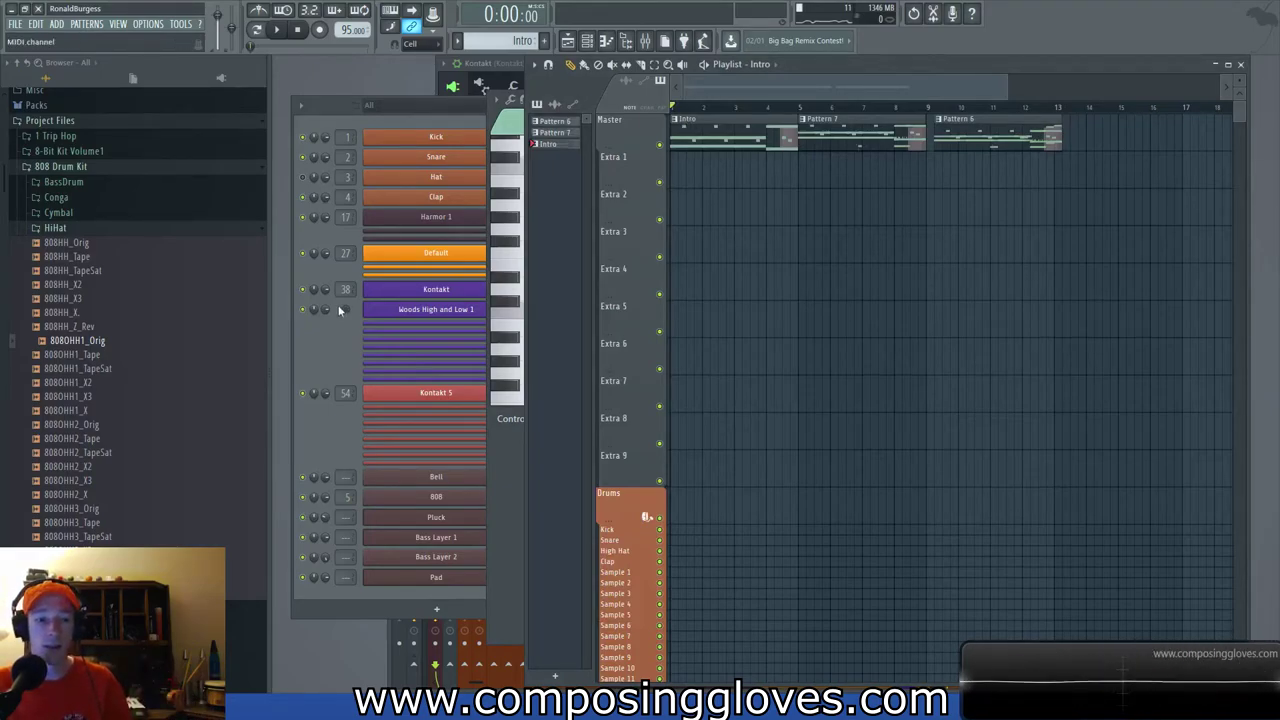
left_click(339, 311)
left_click(592, 482)
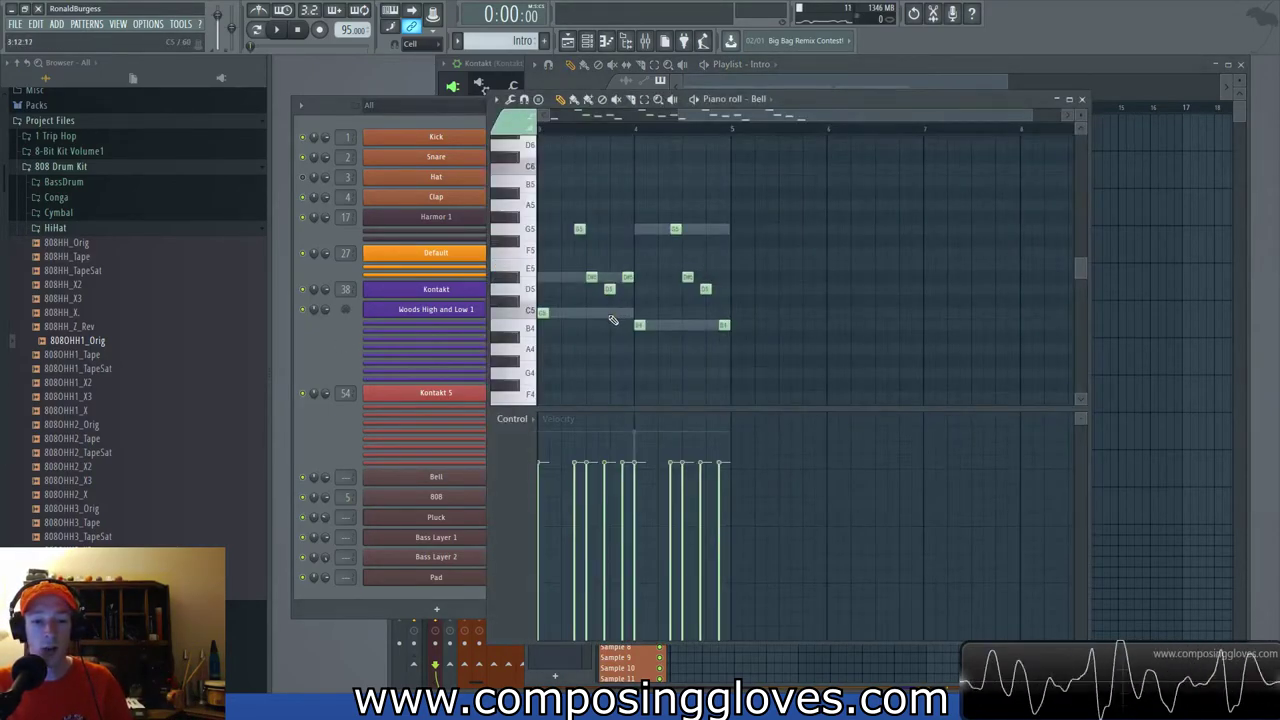
Lower the Bell velocities across bar 1 to varied levels, with bar 2's first note at about 58%.
scroll(610, 321, "up", 3)
left_click_drag(649, 297, 1015, 224)
left_click_drag(616, 400, 1146, 279)
scroll(626, 407, "down", 3)
scroll(620, 399, "down", 1)
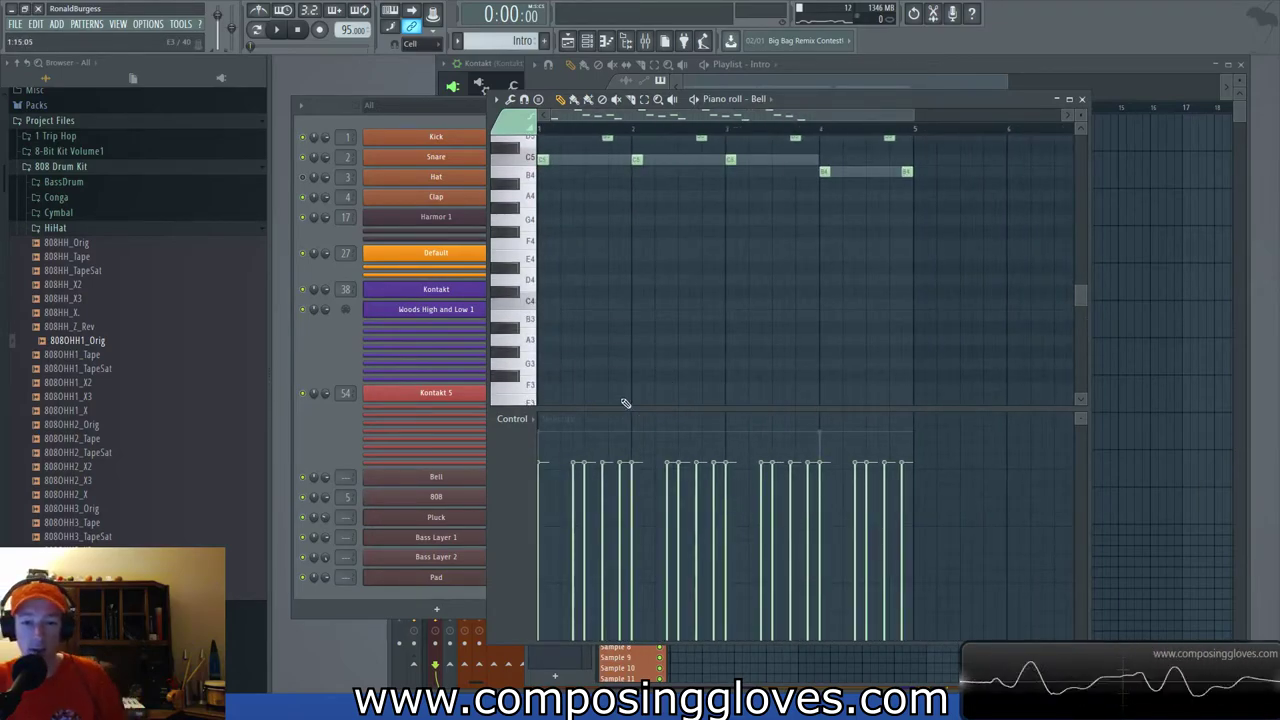
scroll(583, 440, "up", 3)
left_click_drag(691, 343, 691, 312)
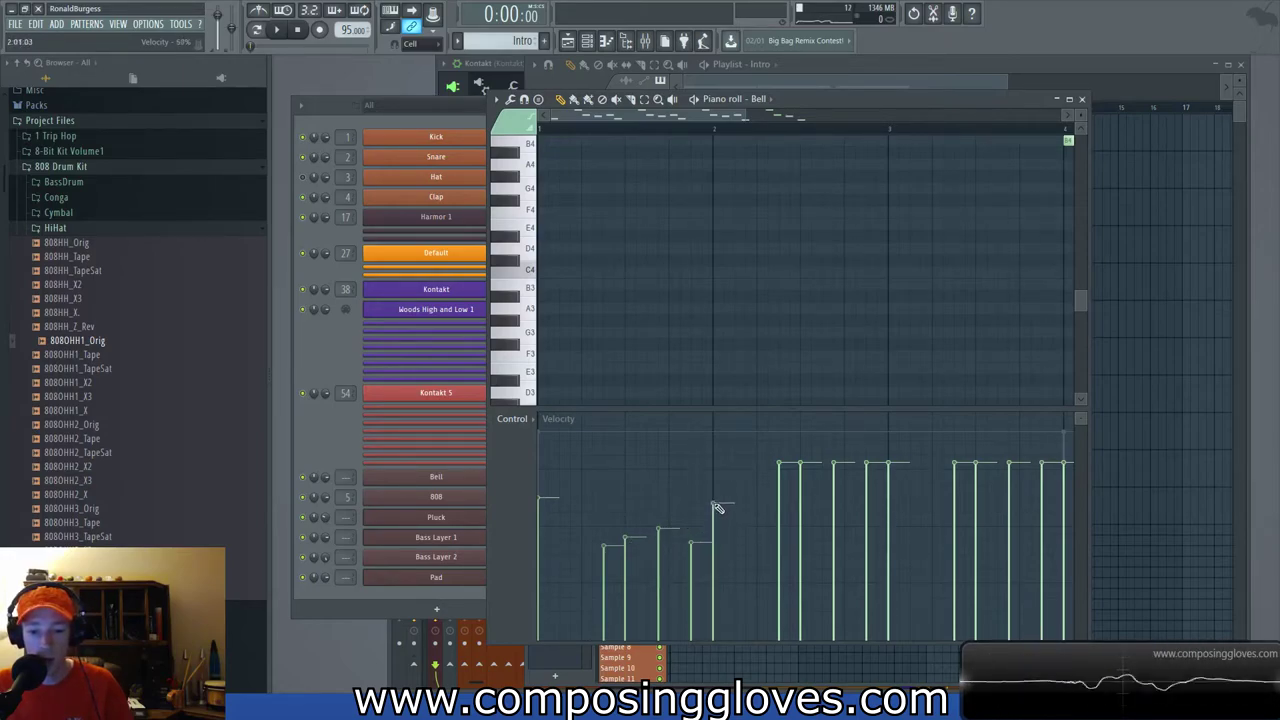
Lower and vary the Bell velocities in bar 2, set bar 3's first note to about 62%, and preview the result.
key("space")
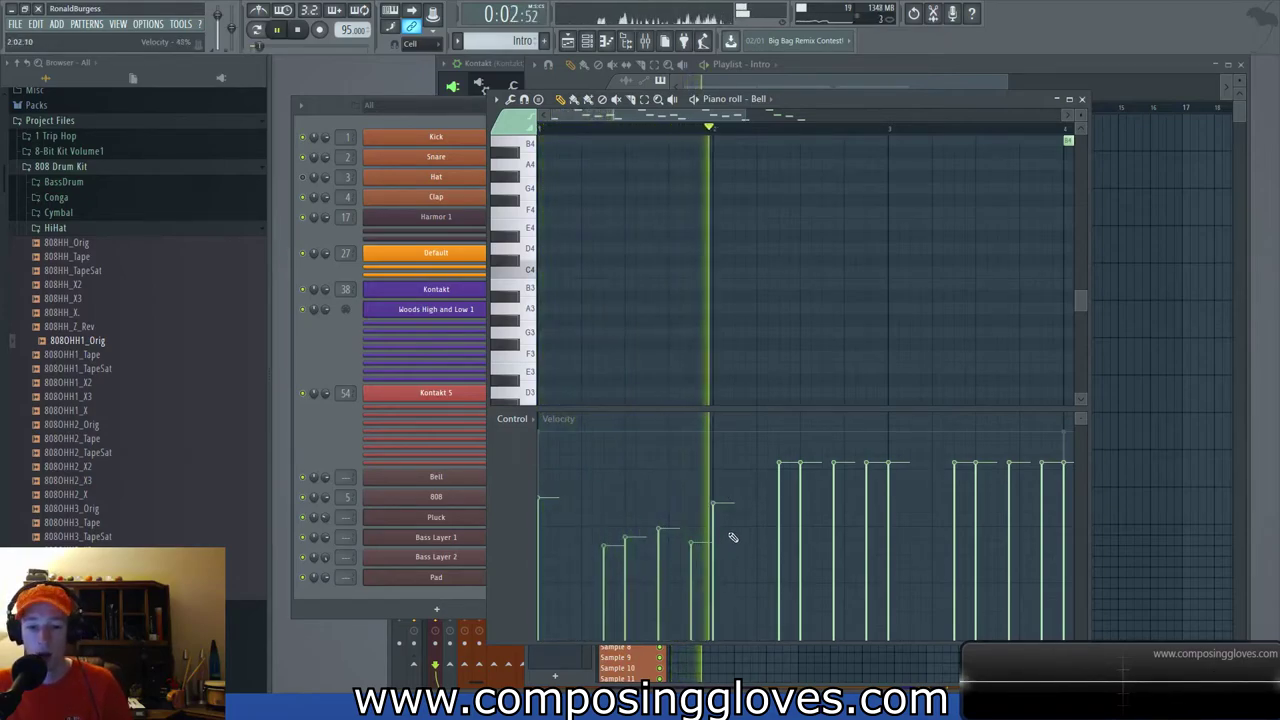
mouse_move(783, 528)
left_mouse_down()
mouse_move(834, 534)
mouse_move(808, 535)
left_mouse_up()
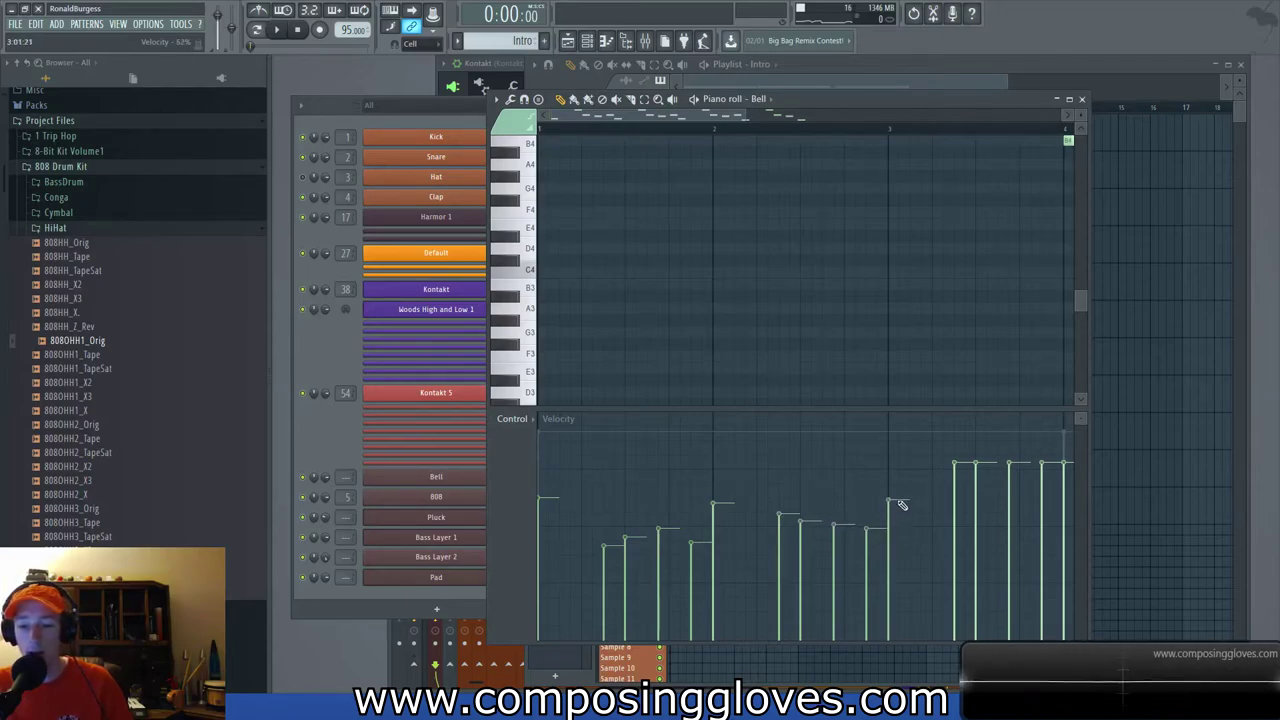
key("space")
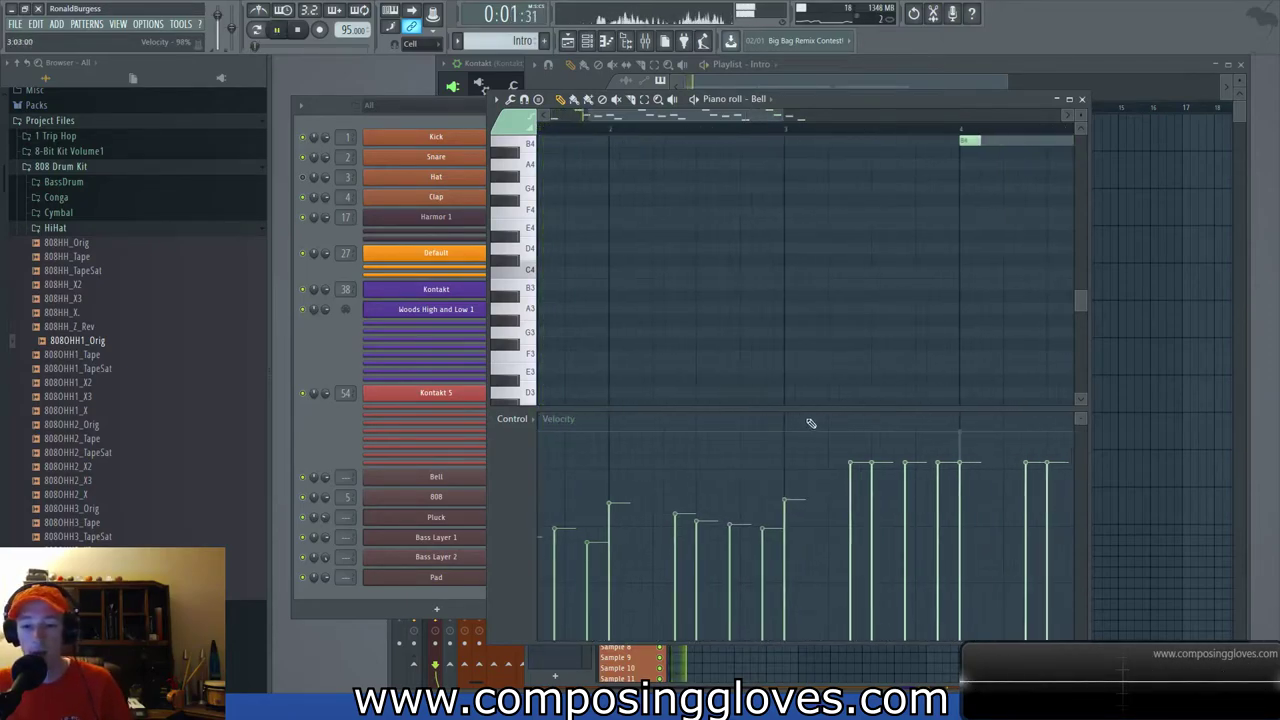
key("space")
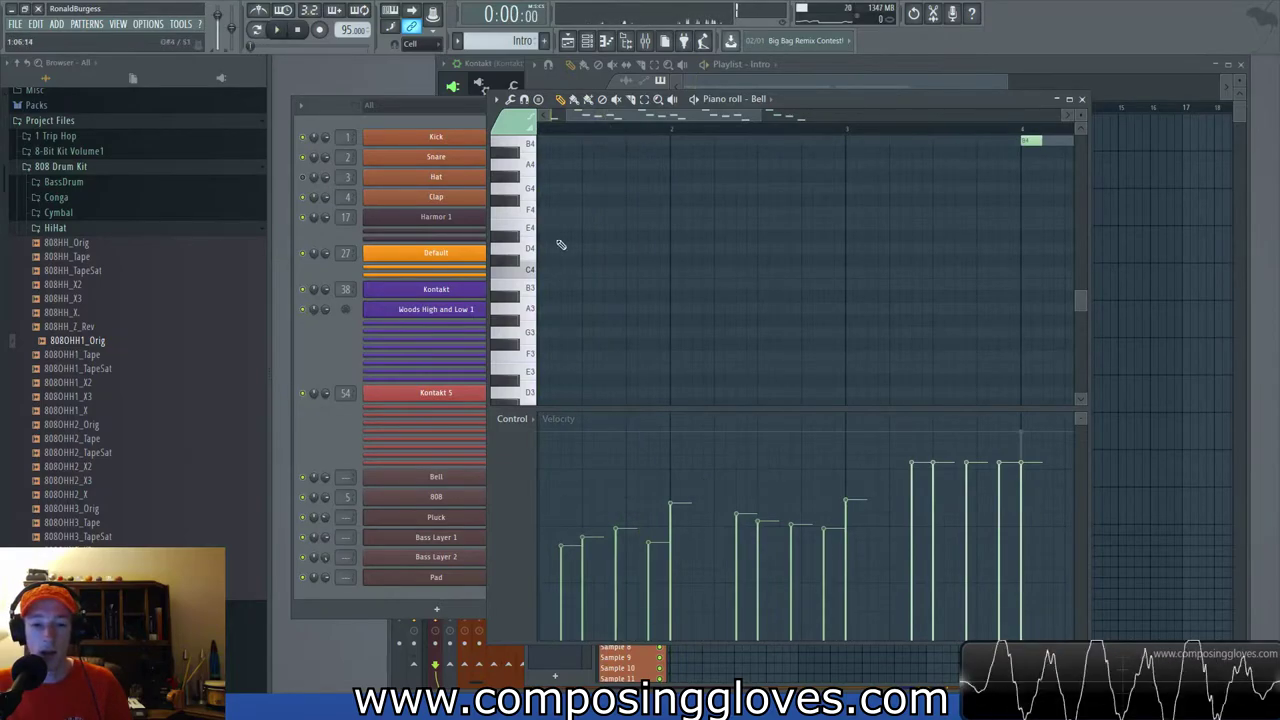
Raise the velocities of the softer Bell notes in bar 1 slightly, then clear the selection.
left_click_drag(556, 135, 664, 140)
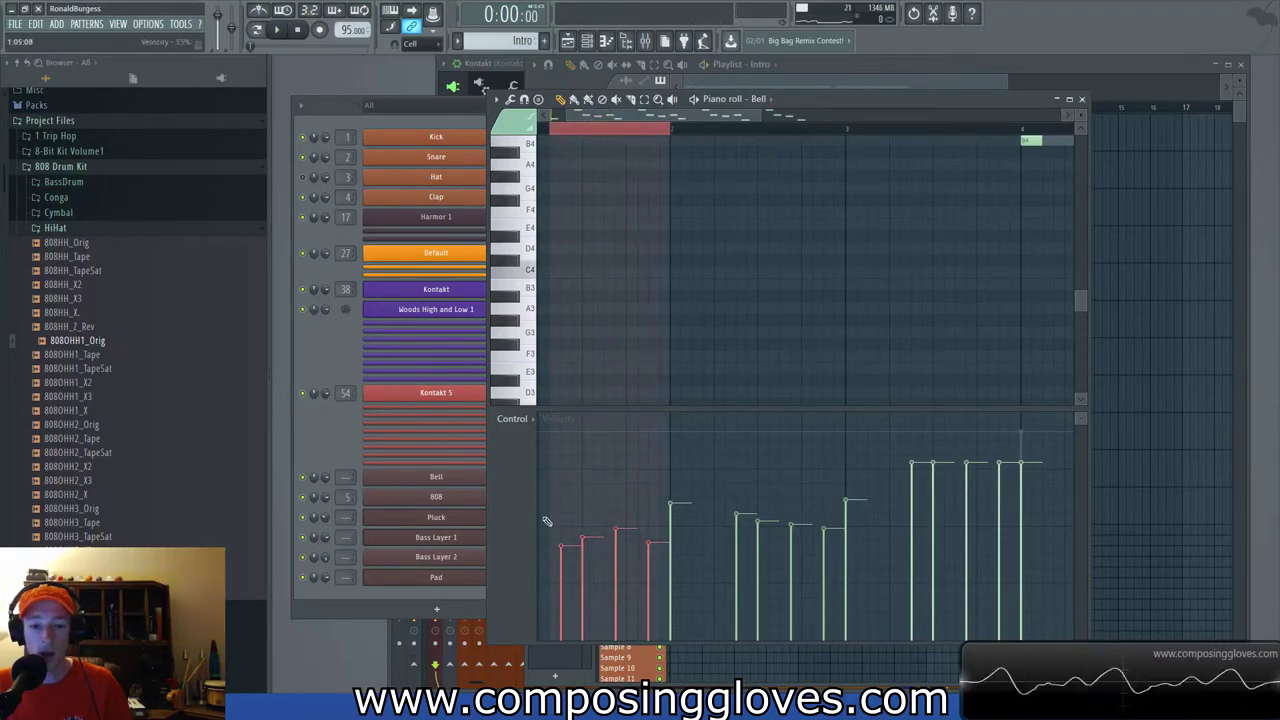
mouse_move(564, 530)
left_mouse_down()
mouse_move(568, 543)
mouse_move(576, 522)
left_mouse_up()
key("ctrl+d")
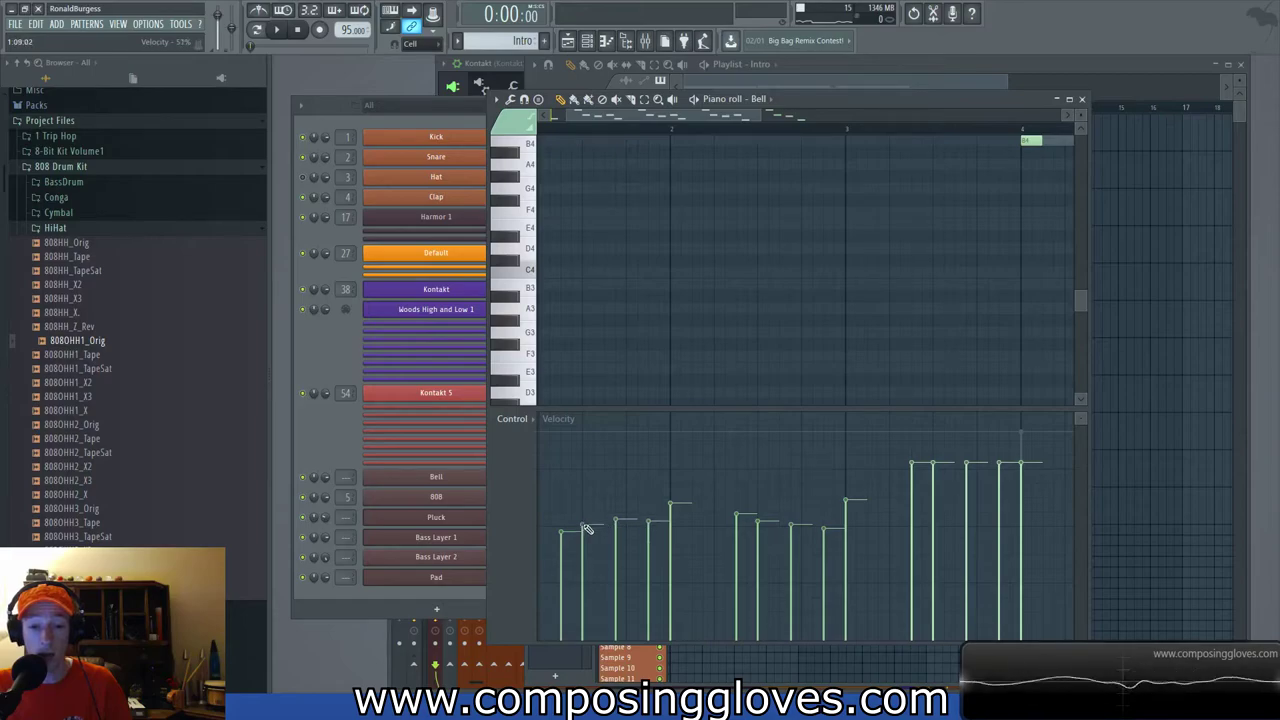
Lower and vary the Bell velocities across bar 3 and on bar 4's first note, previewing the part.
scroll(714, 280, "down", 3)
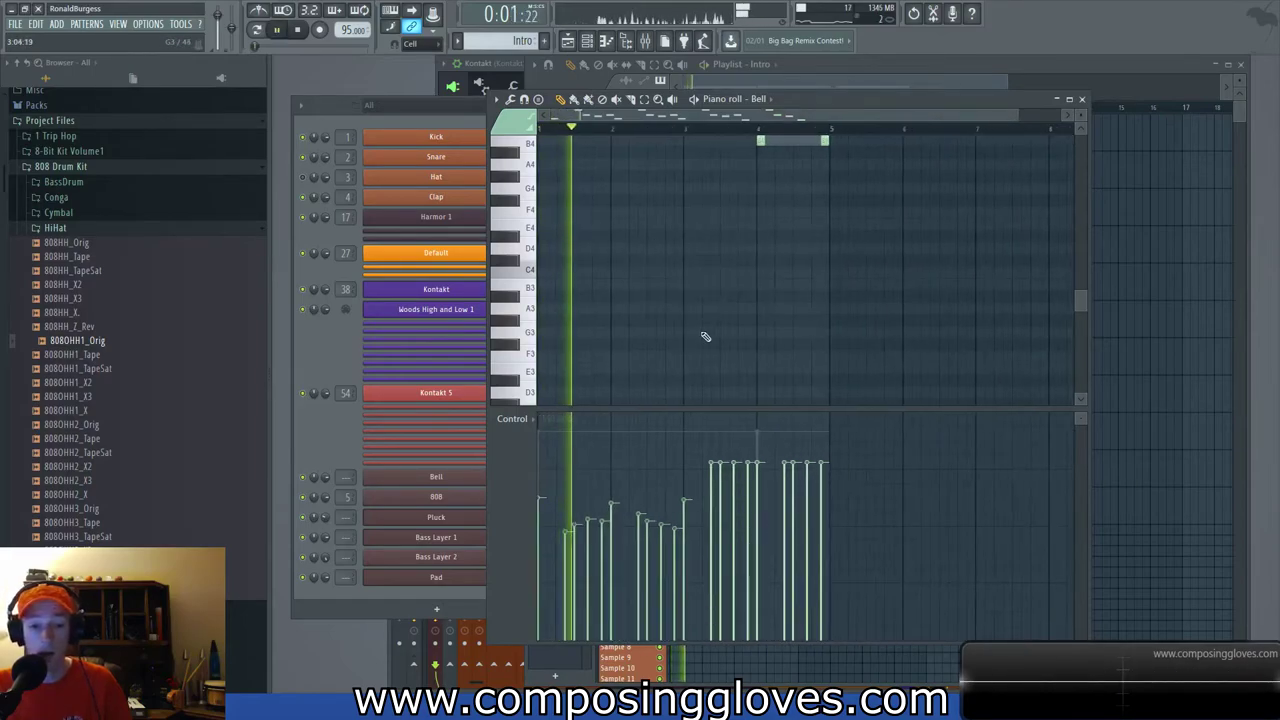
scroll(703, 340, "up", 3)
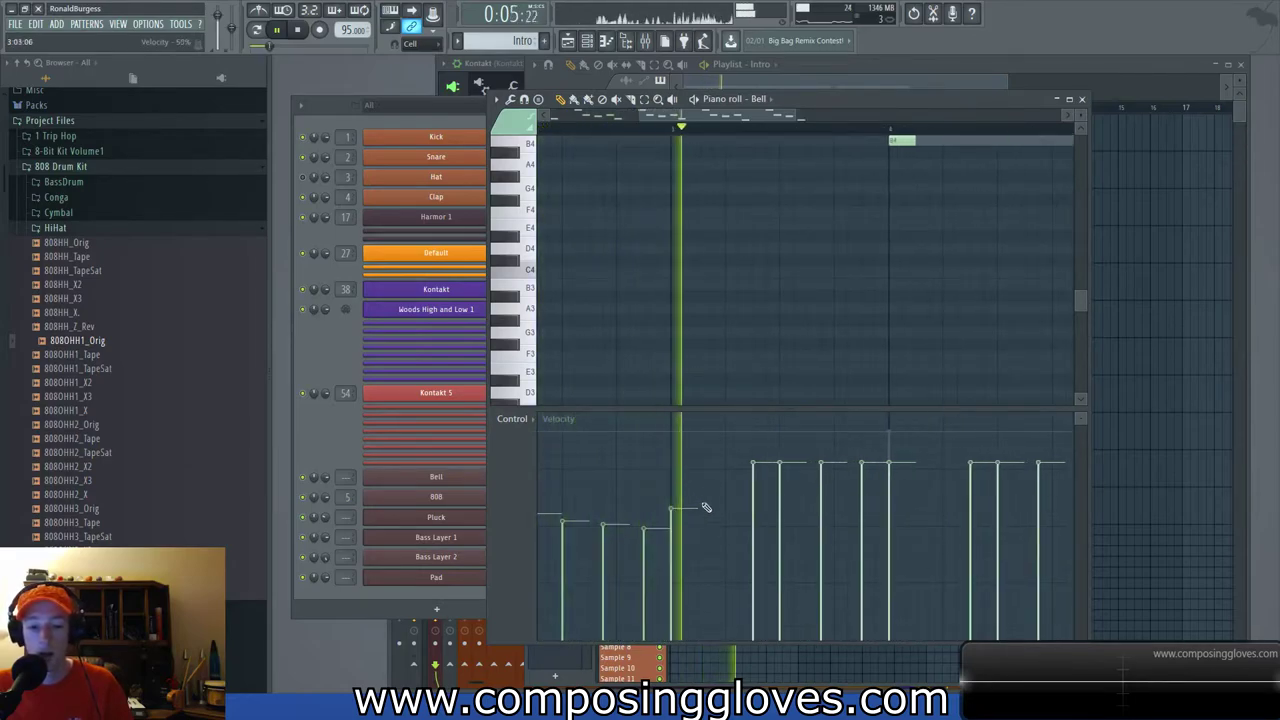
key("space")
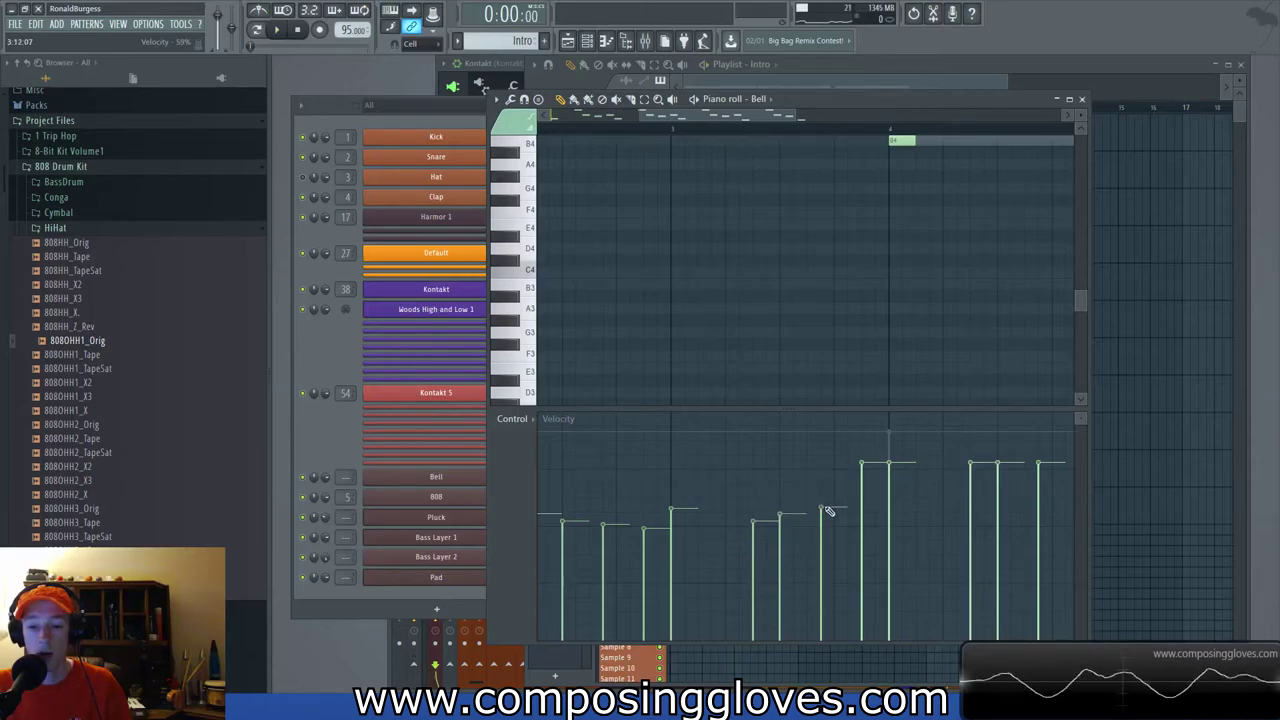
left_click(863, 521)
left_click(889, 501)
key("space")
Lower and vary the remaining Bell velocities in bar 4, then close the piano roll and stop playback.
scroll(847, 424, "down", 1)
scroll(847, 424, "down", 1)
left_click_drag(893, 357, 783, 354)
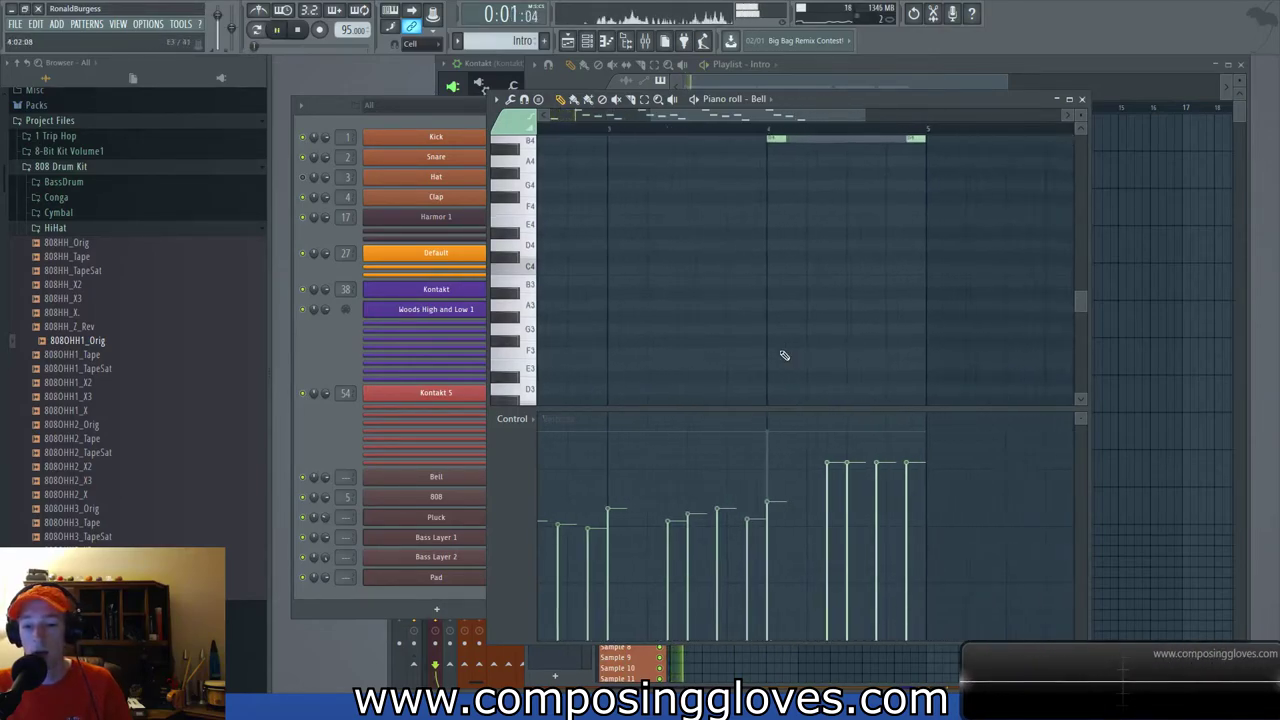
scroll(830, 506, "up", 2)
left_click(825, 519)
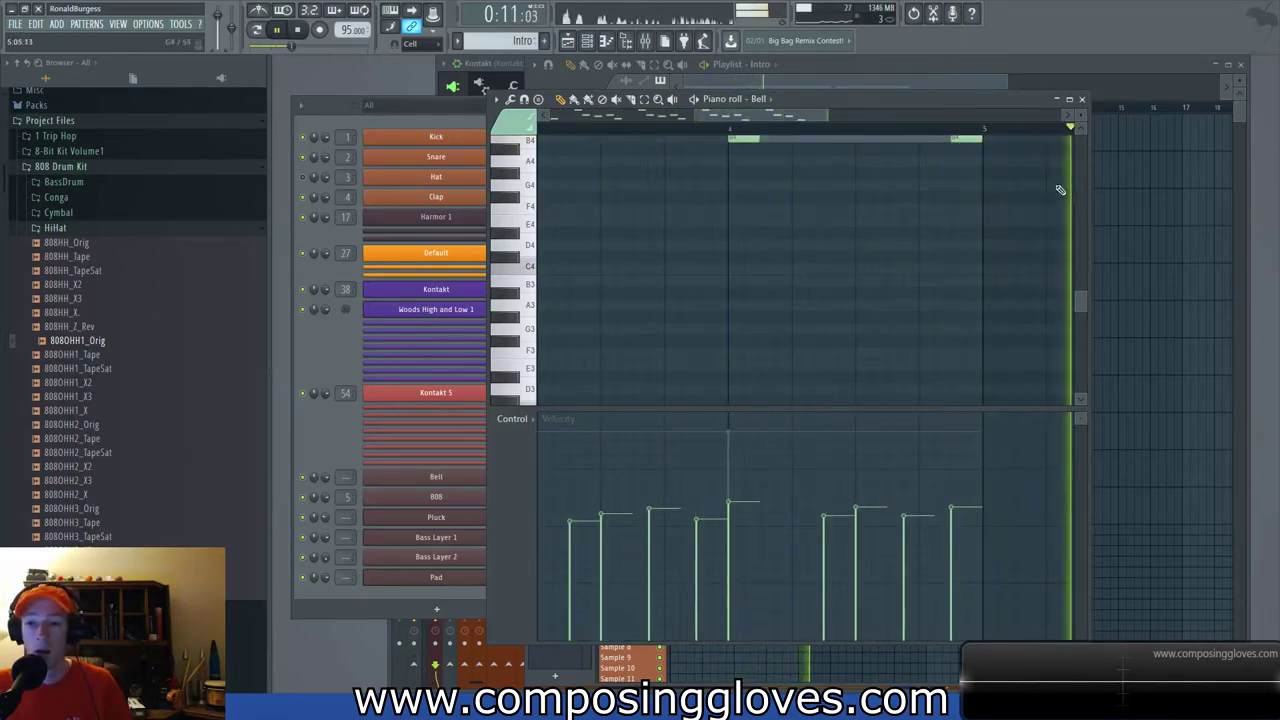
left_click(1081, 98)
key("space")
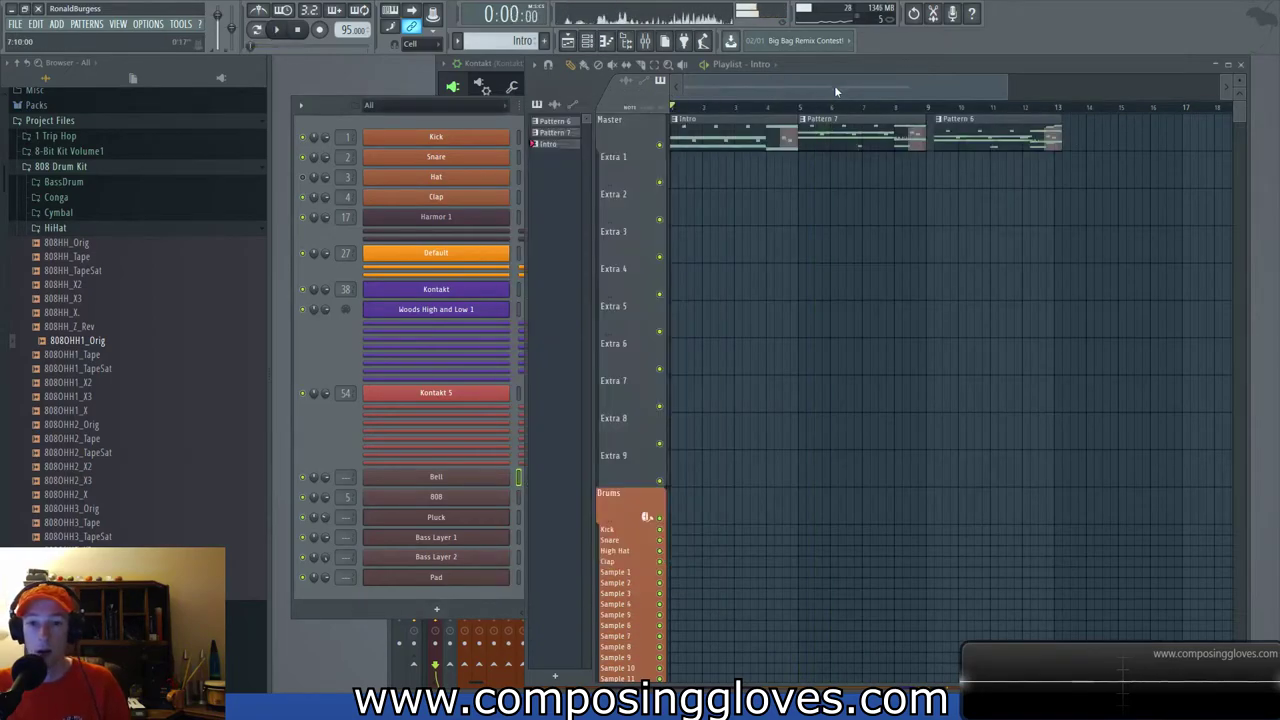
Copy the Bell notes from the Intro and paste them into the Bell channel of Pattern 7.
right_click(465, 475)
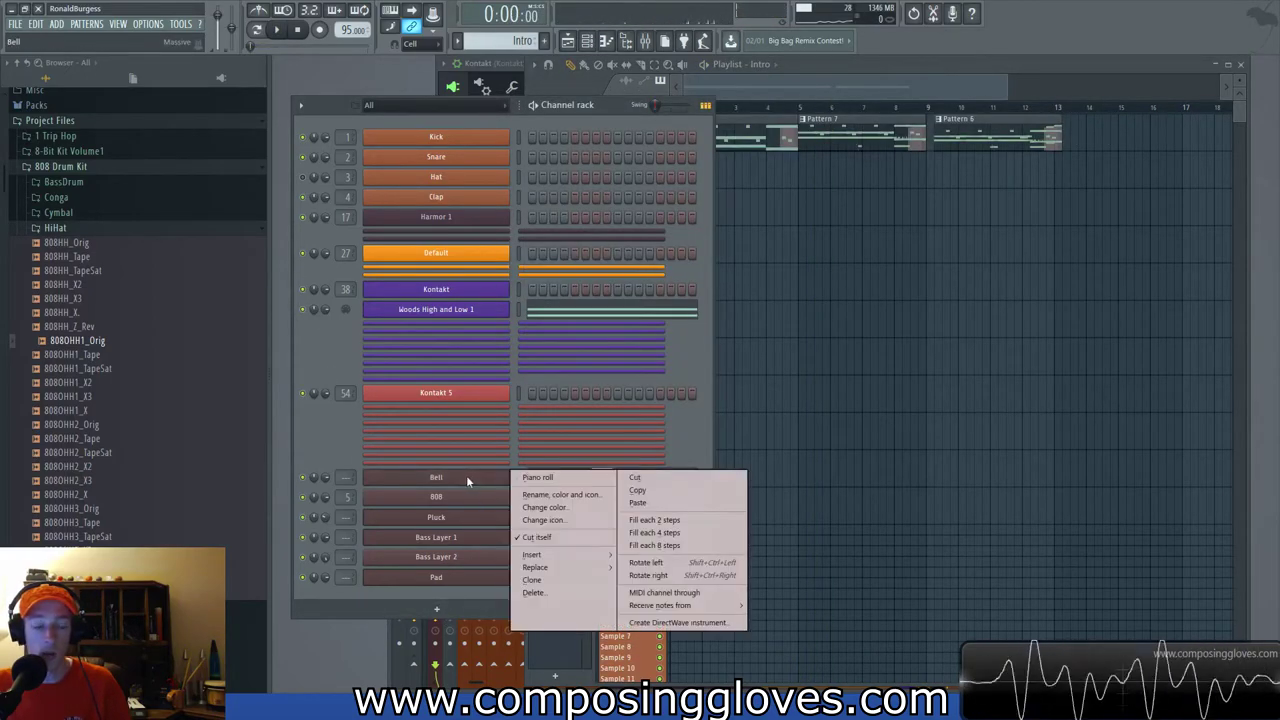
left_click(667, 484)
left_click(907, 133)
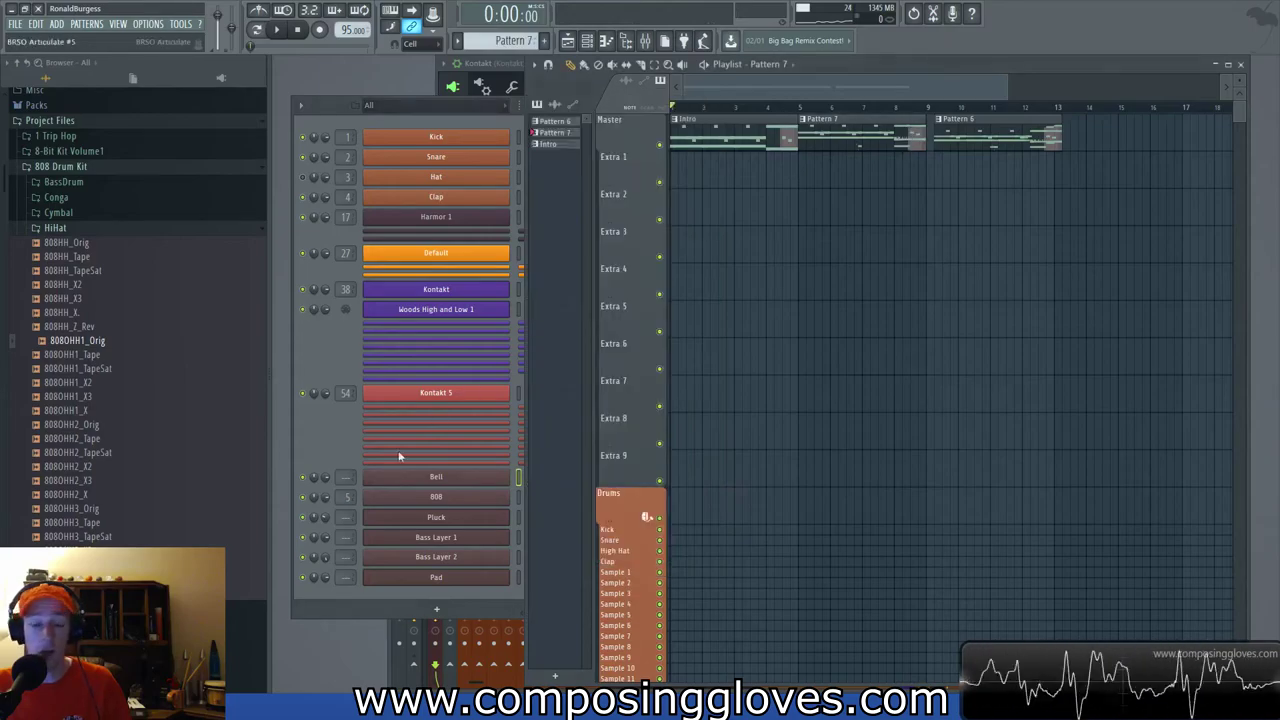
left_click(322, 447)
right_click(465, 478)
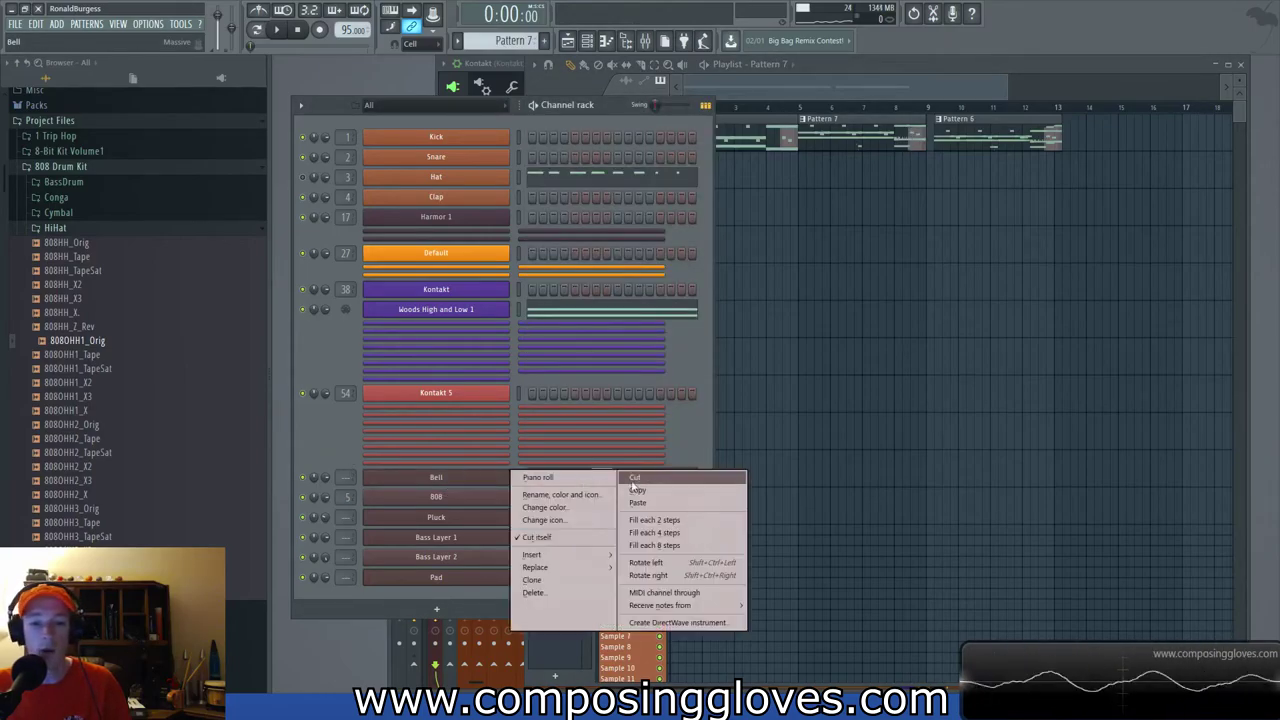
left_click(647, 500)
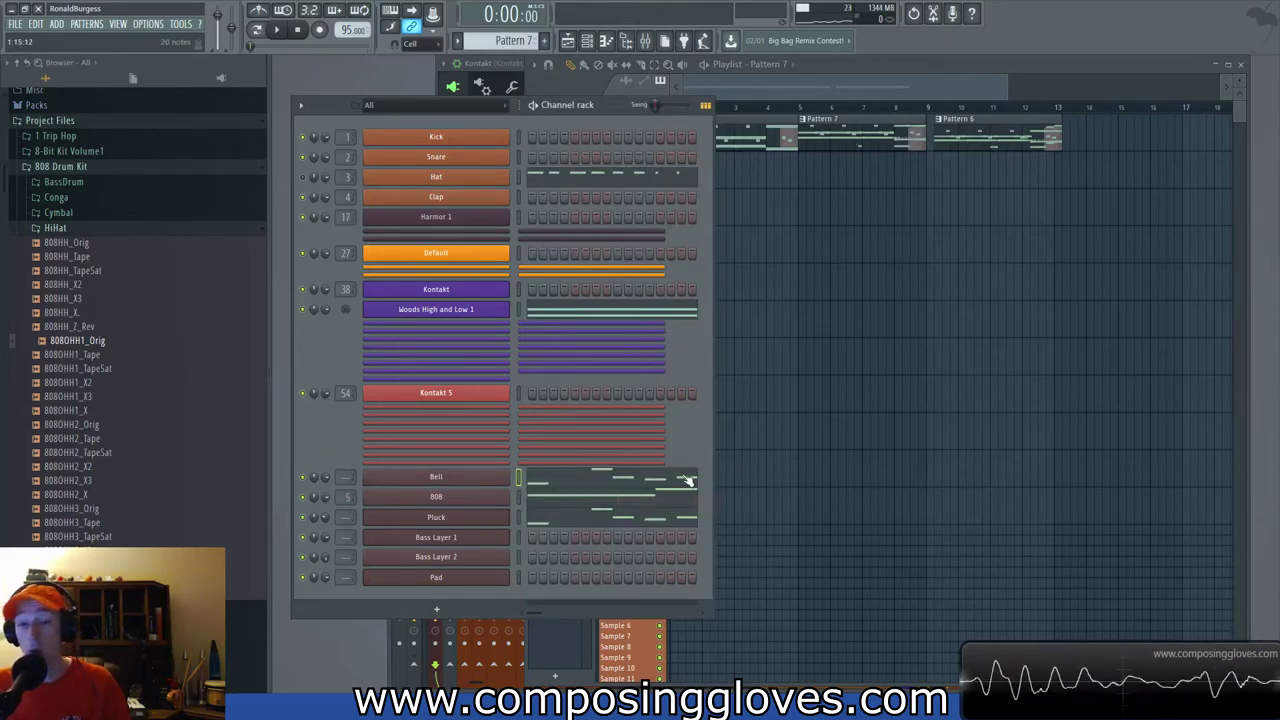
Review the Pluck notes and velocities in Pattern 7, then play the arrangement from bar 4.
left_click(618, 524)
scroll(670, 388, "down", 3)
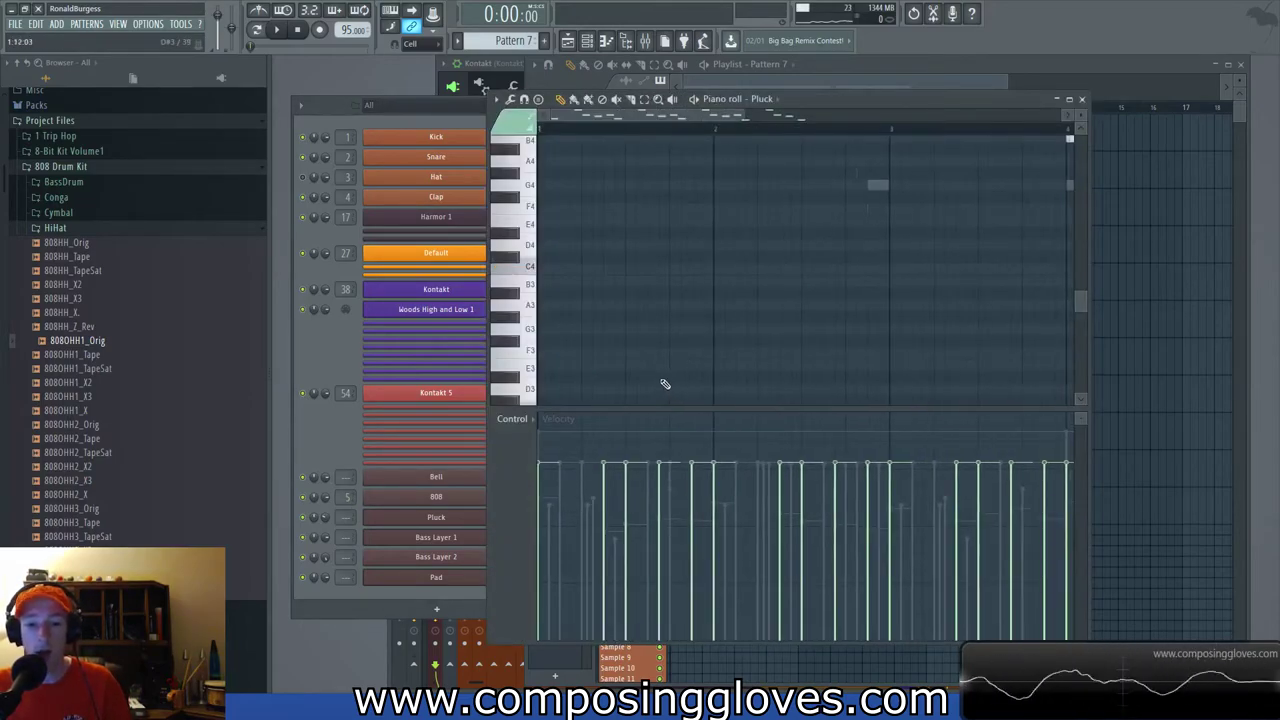
left_click(1080, 101)
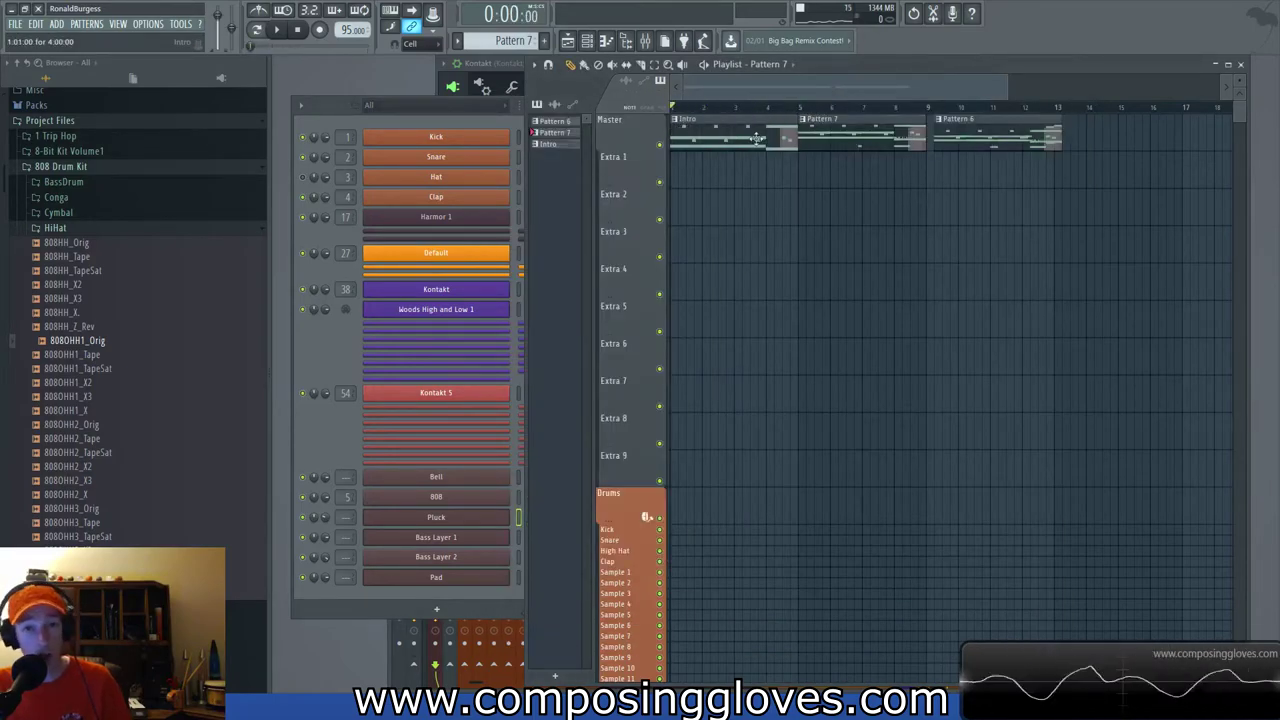
left_click(771, 103)
key("space")
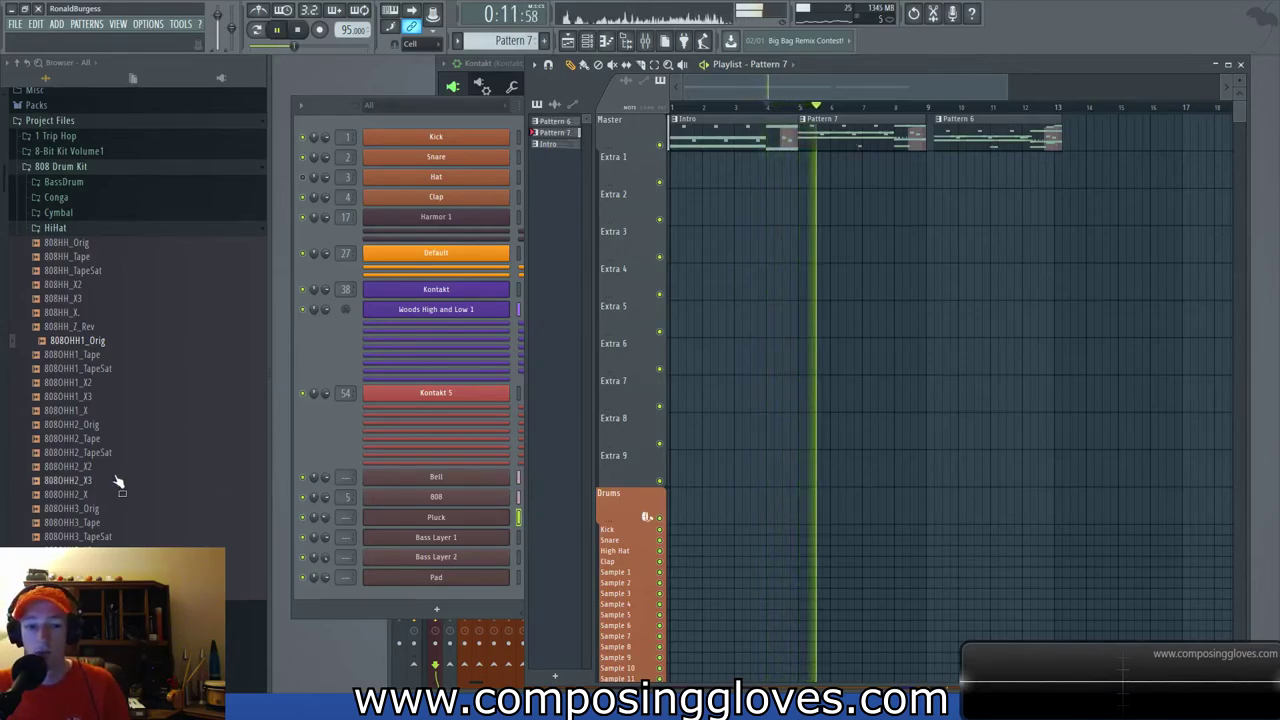
left_click(365, 463)
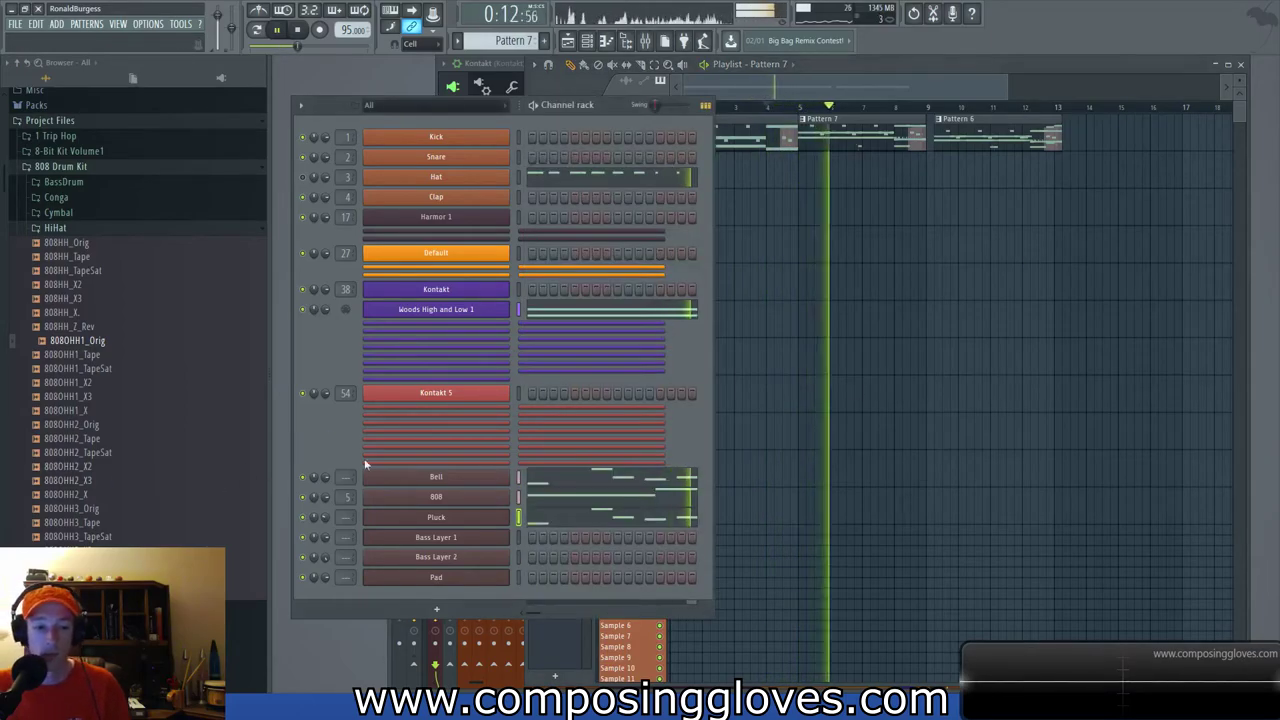
Raise the Pluck synth's Reverb macro to 36 while previewing Pattern 7, then close the synth.
left_click(477, 517)
left_click_drag(950, 184, 884, 181)
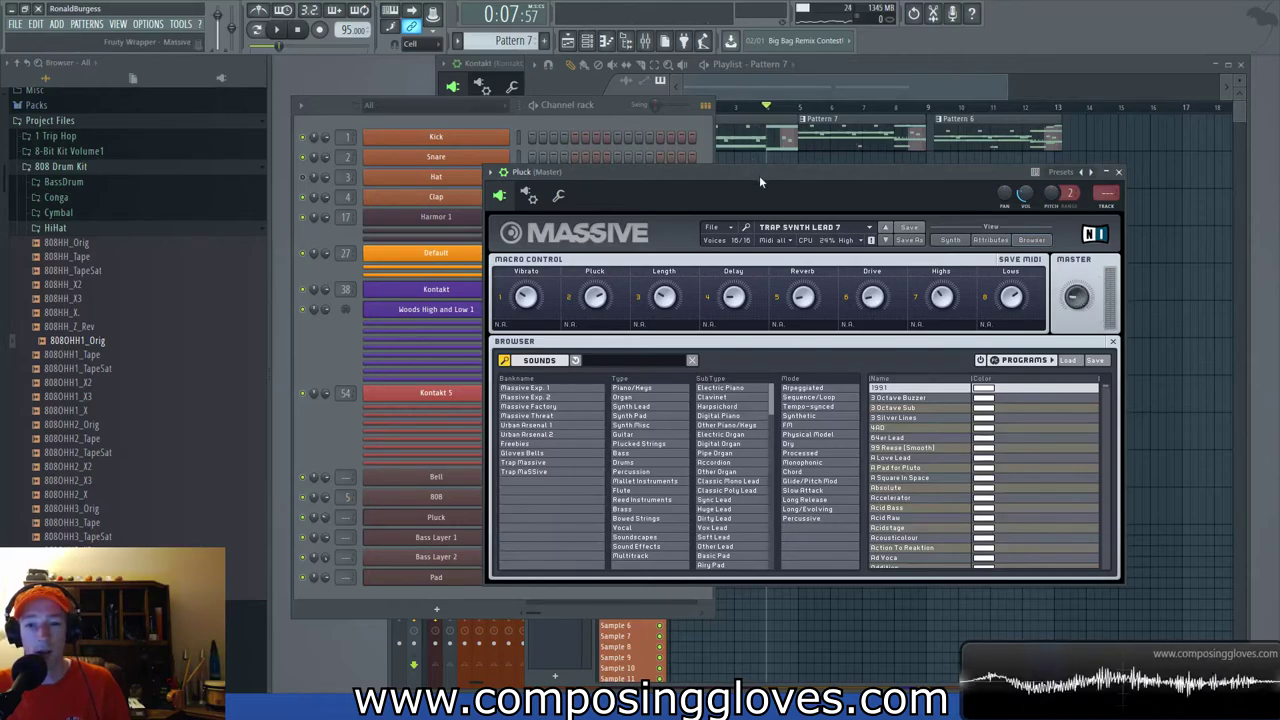
left_click_drag(756, 172, 744, 162)
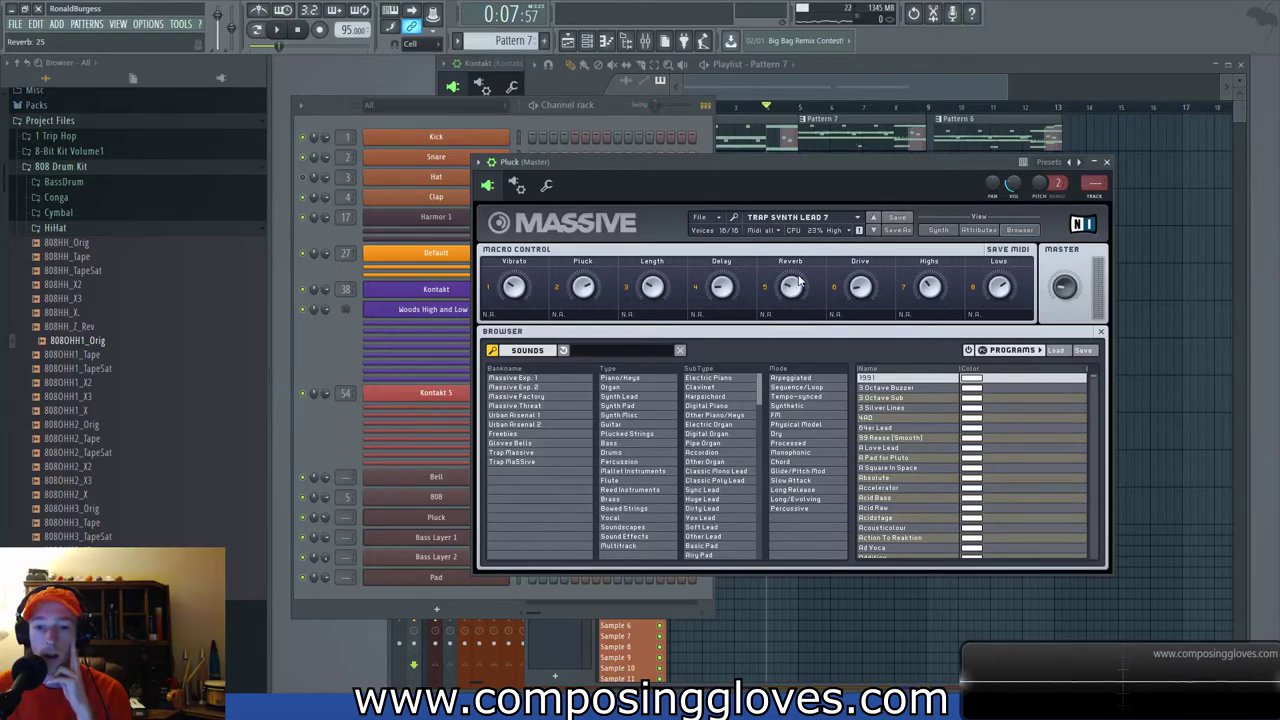
left_click(803, 108)
left_click(492, 350)
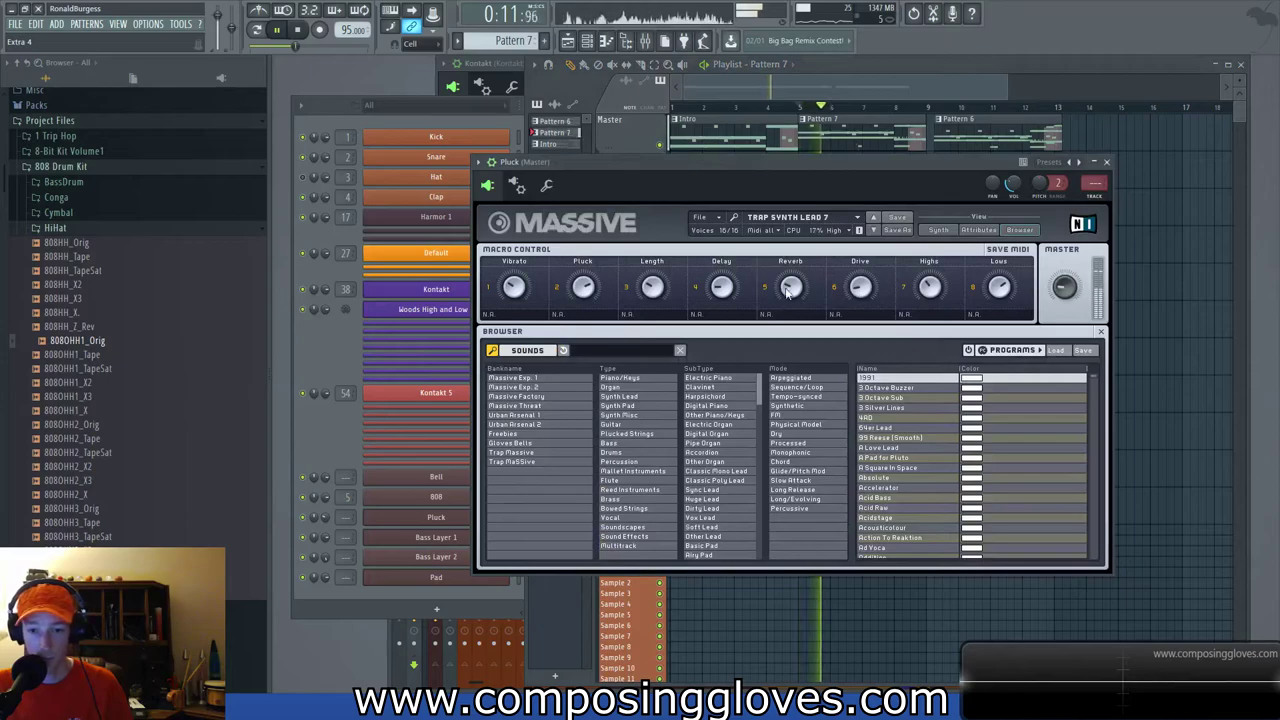
left_click_drag(791, 285, 791, 293)
key("space")
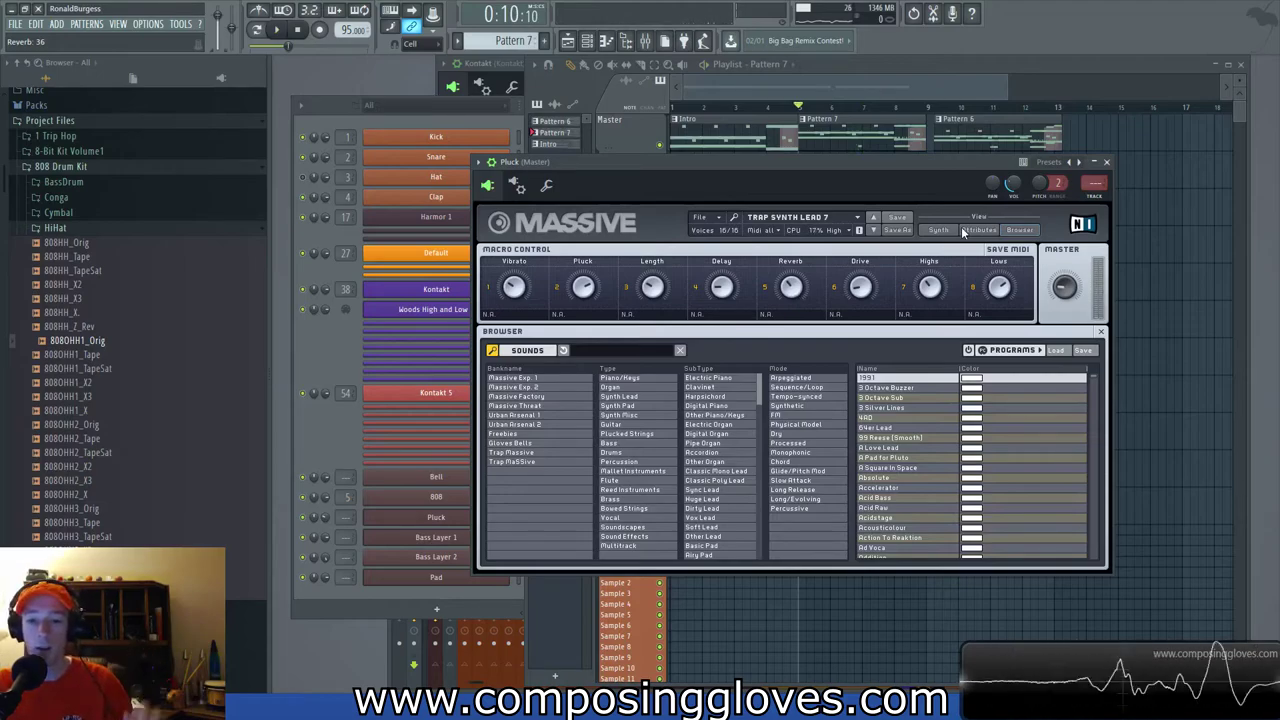
left_click(1106, 162)
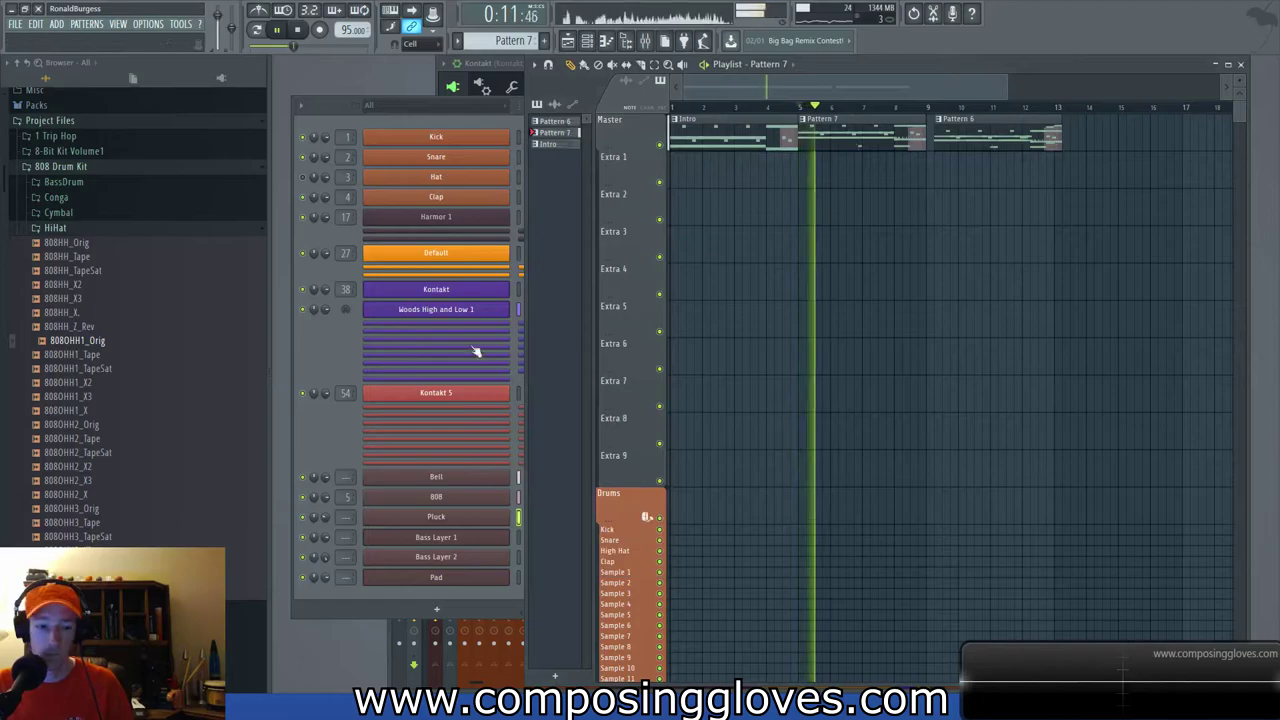
Add a G4 note to Pattern 7's 808 part, filling the second half of bar 4.
left_click(316, 433)
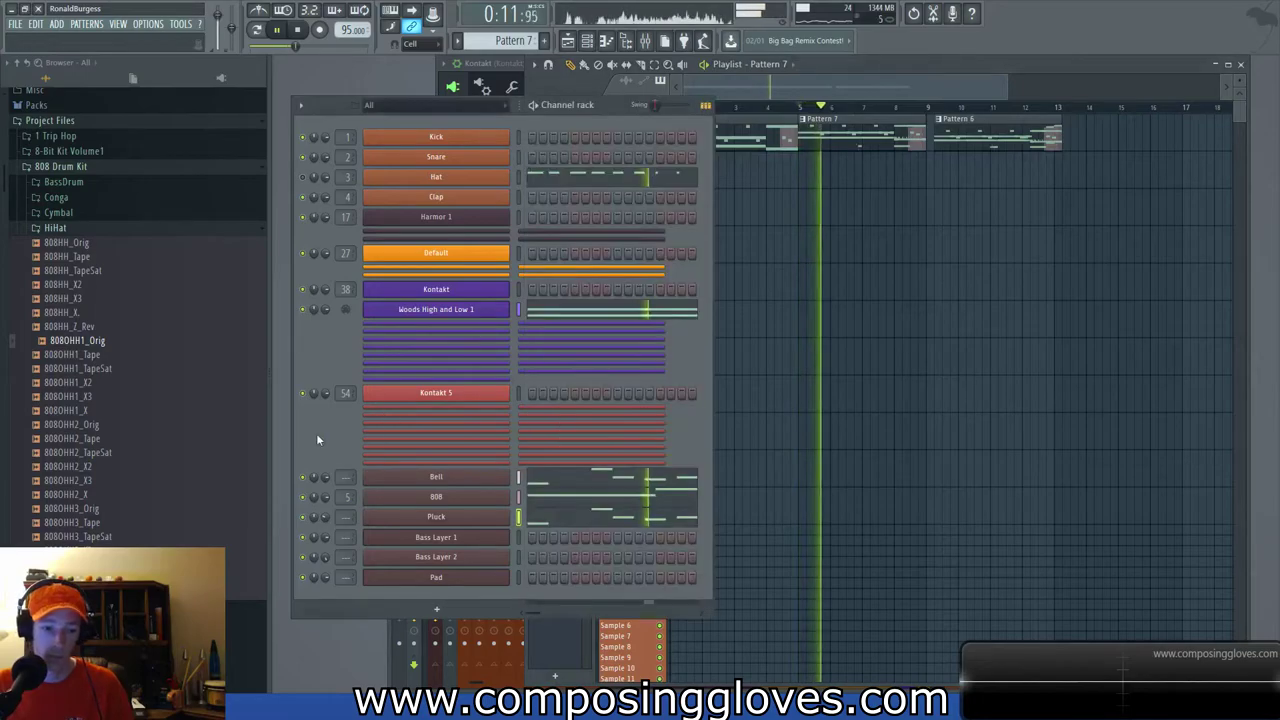
left_click(535, 498)
scroll(751, 343, "up", 2)
scroll(760, 342, "down", 2)
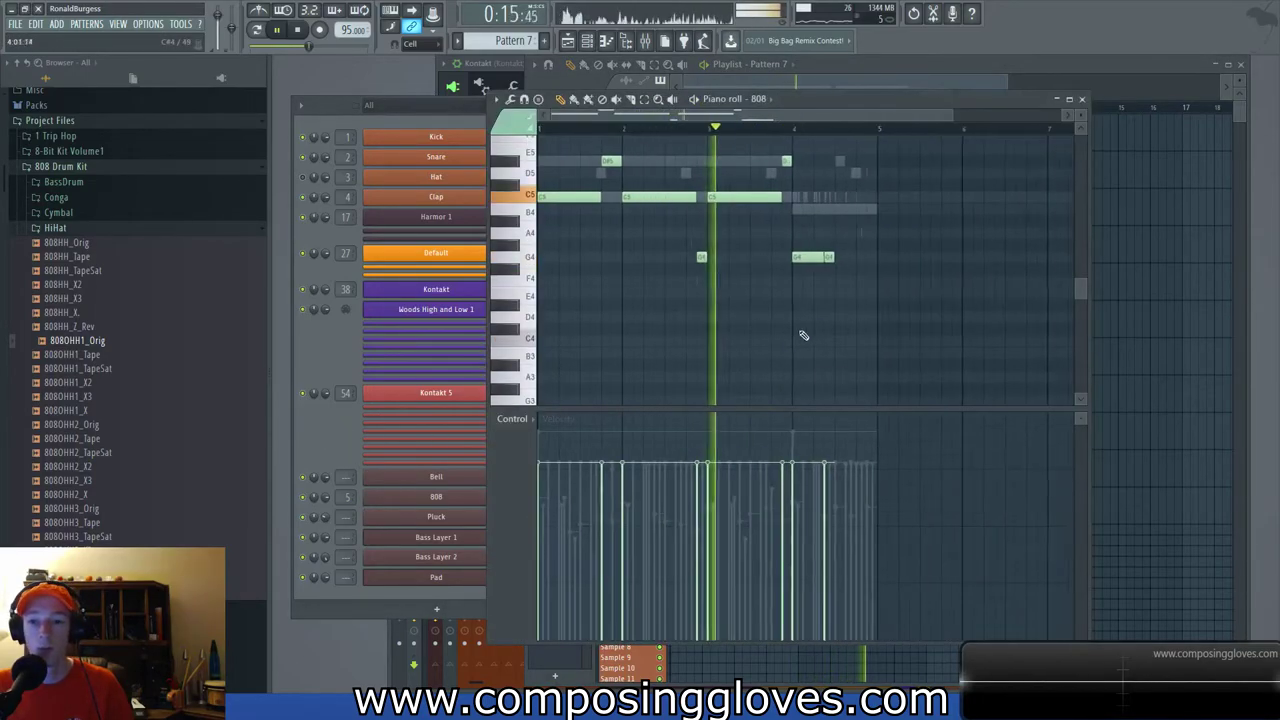
left_click_drag(788, 338, 866, 370)
scroll(866, 371, "up", 1)
scroll(868, 373, "up", 2, "ctrl")
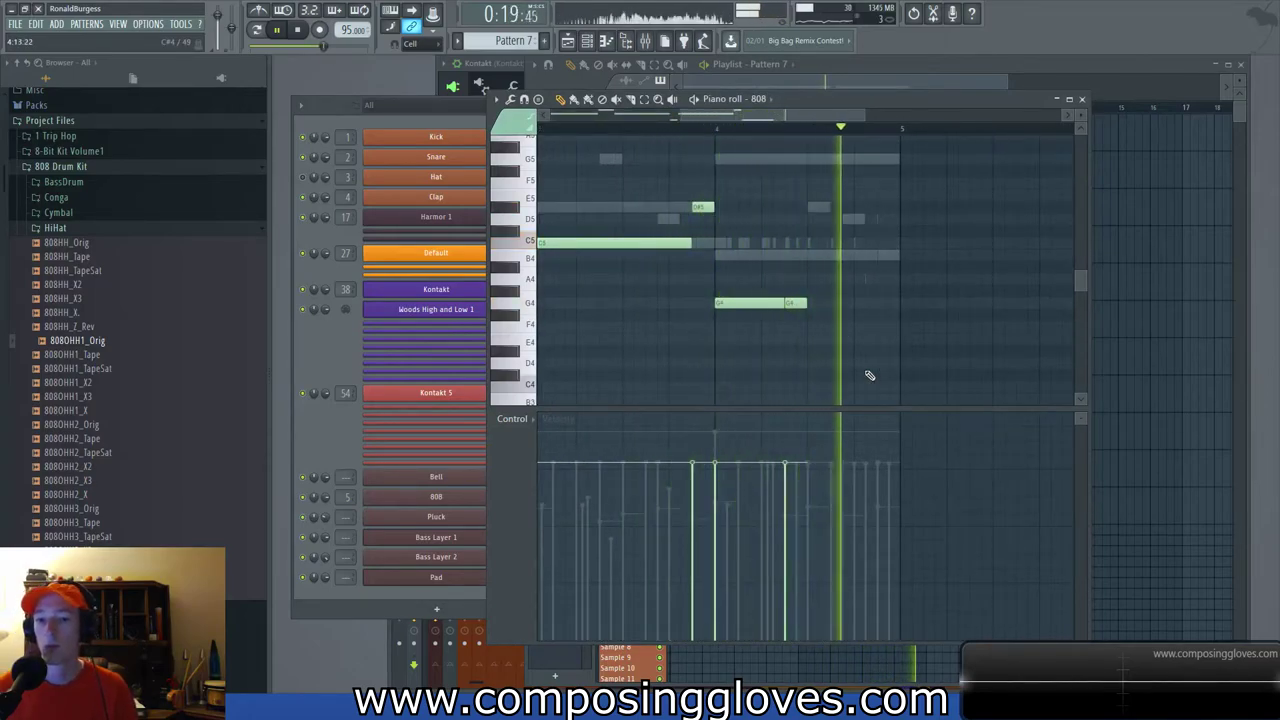
key("space")
left_click(808, 303)
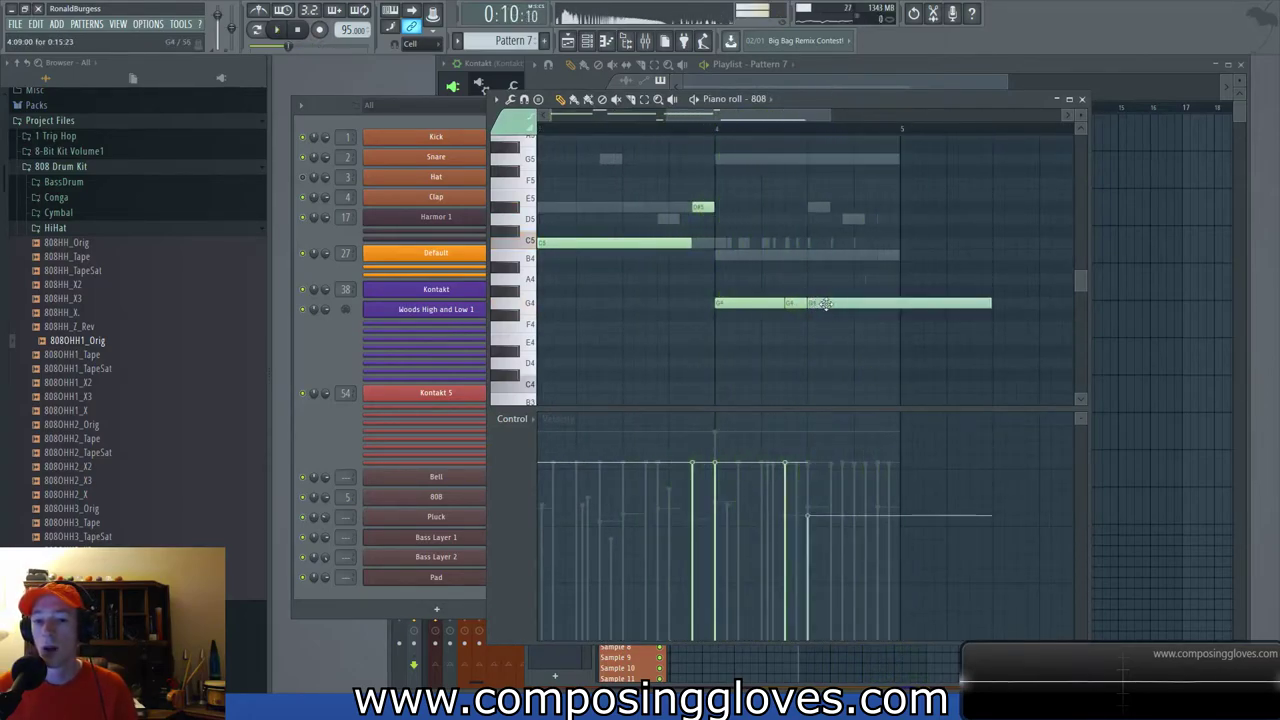
left_click_drag(985, 304, 903, 314)
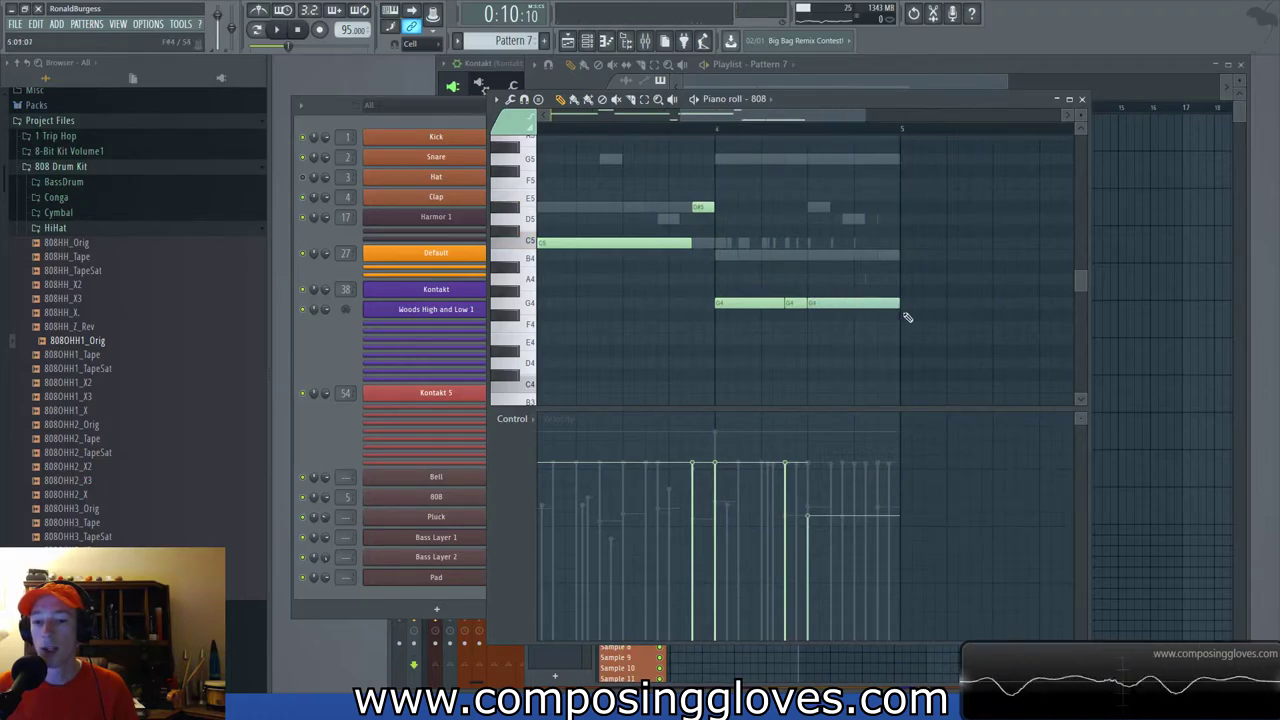
scroll(772, 401, "down", 2)
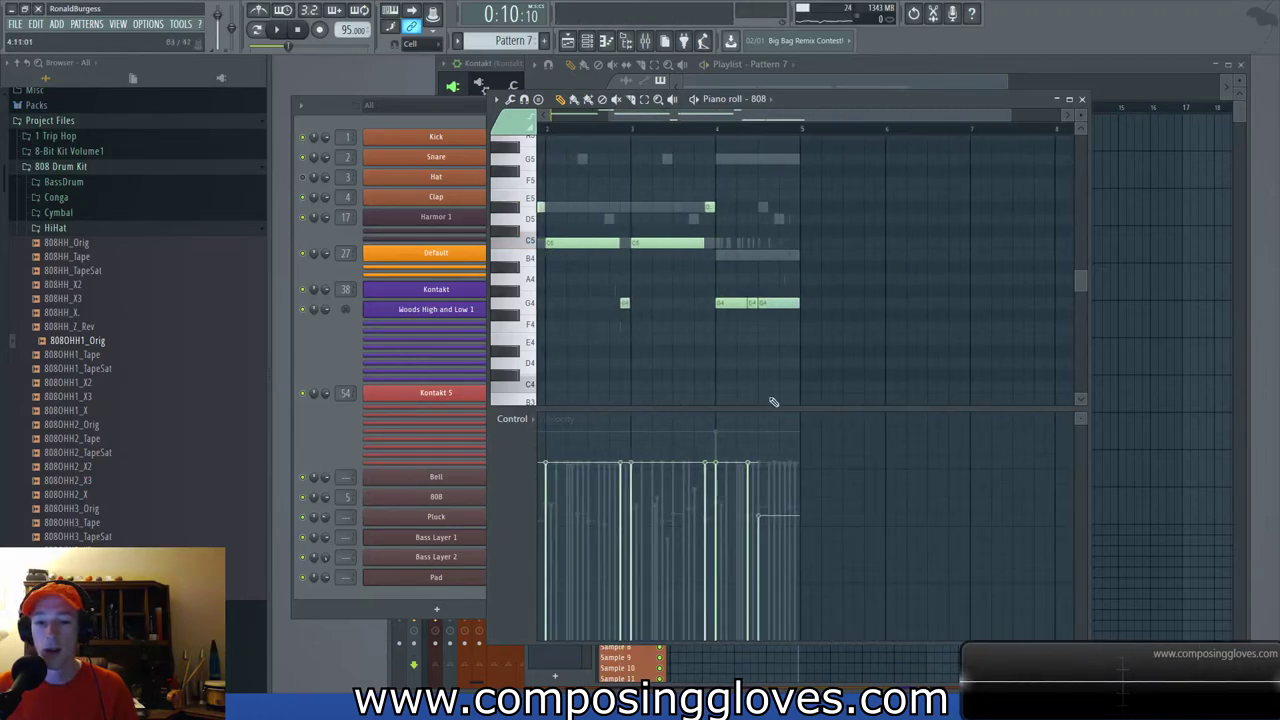
Raise the added G4 note's velocity to nearly match the preceding 808 notes while previewing bar 4.
left_click(716, 129)
key("space")
scroll(750, 400, "up", 2)
left_click(769, 473)
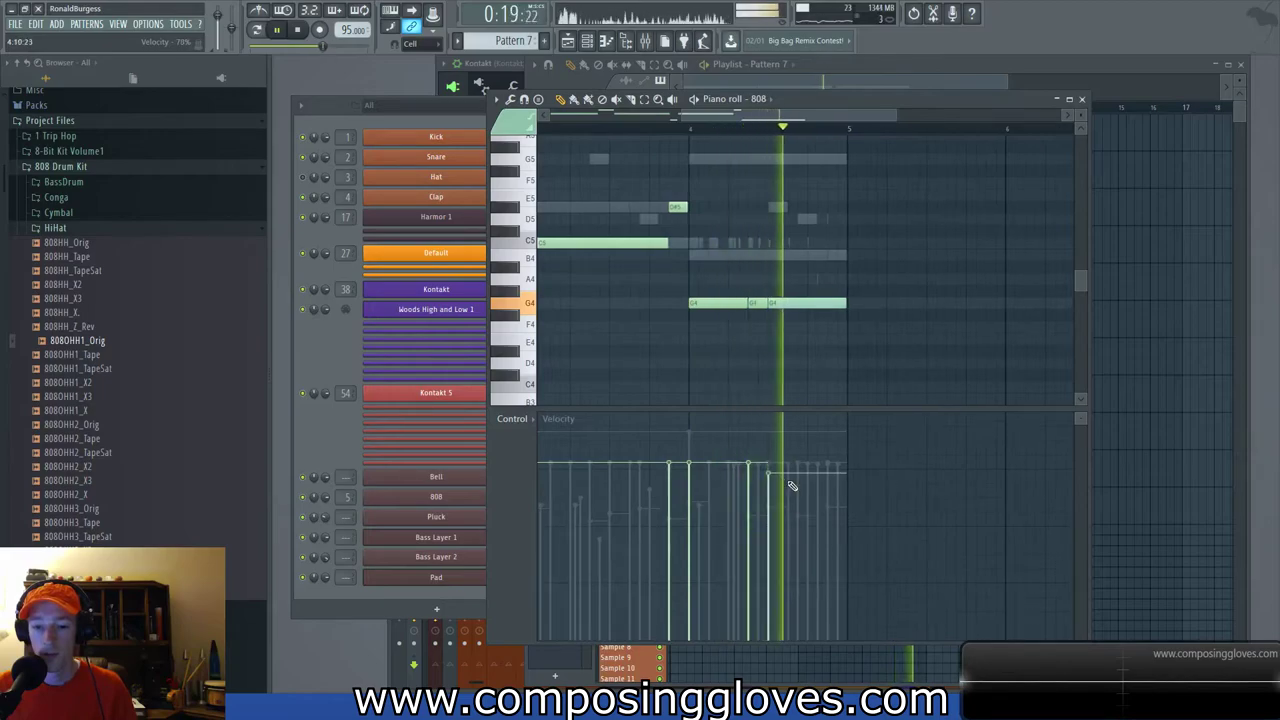
key("space")
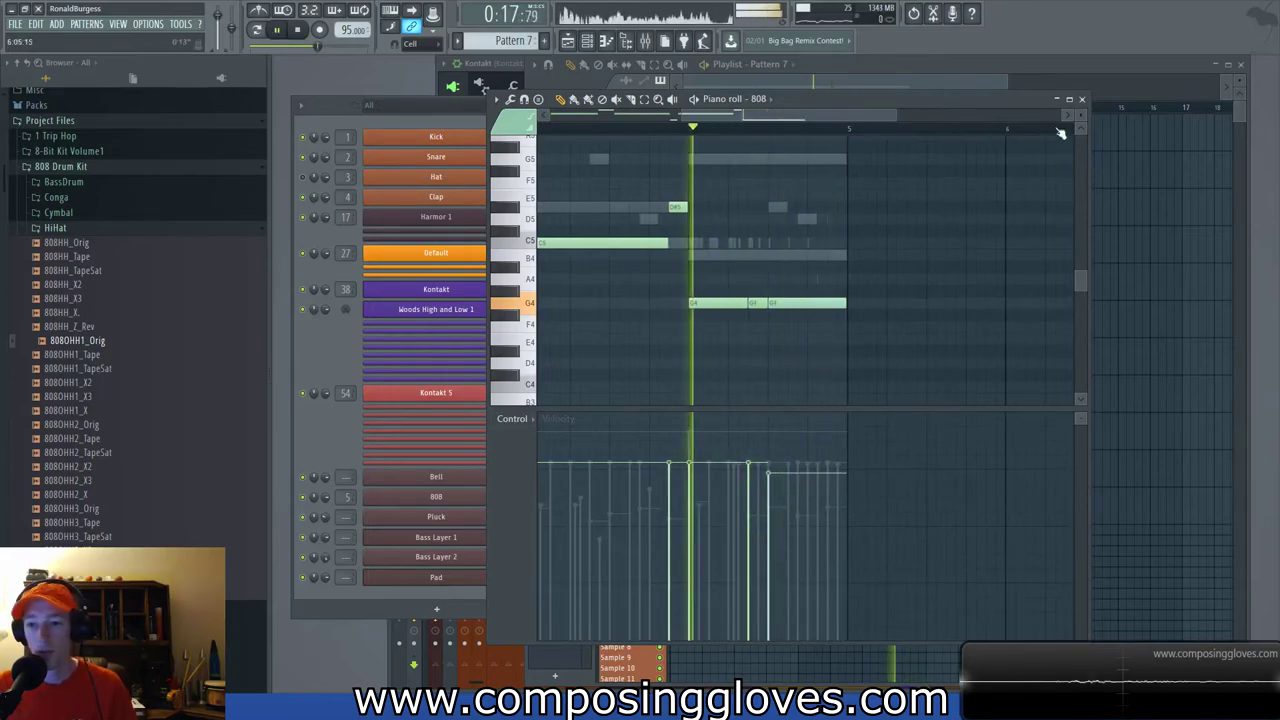
Move the Pattern 6 clip to start at bar 9, directly after Pattern 7, and stop playback.
left_click(951, 71)
left_click_drag(975, 148, 967, 149)
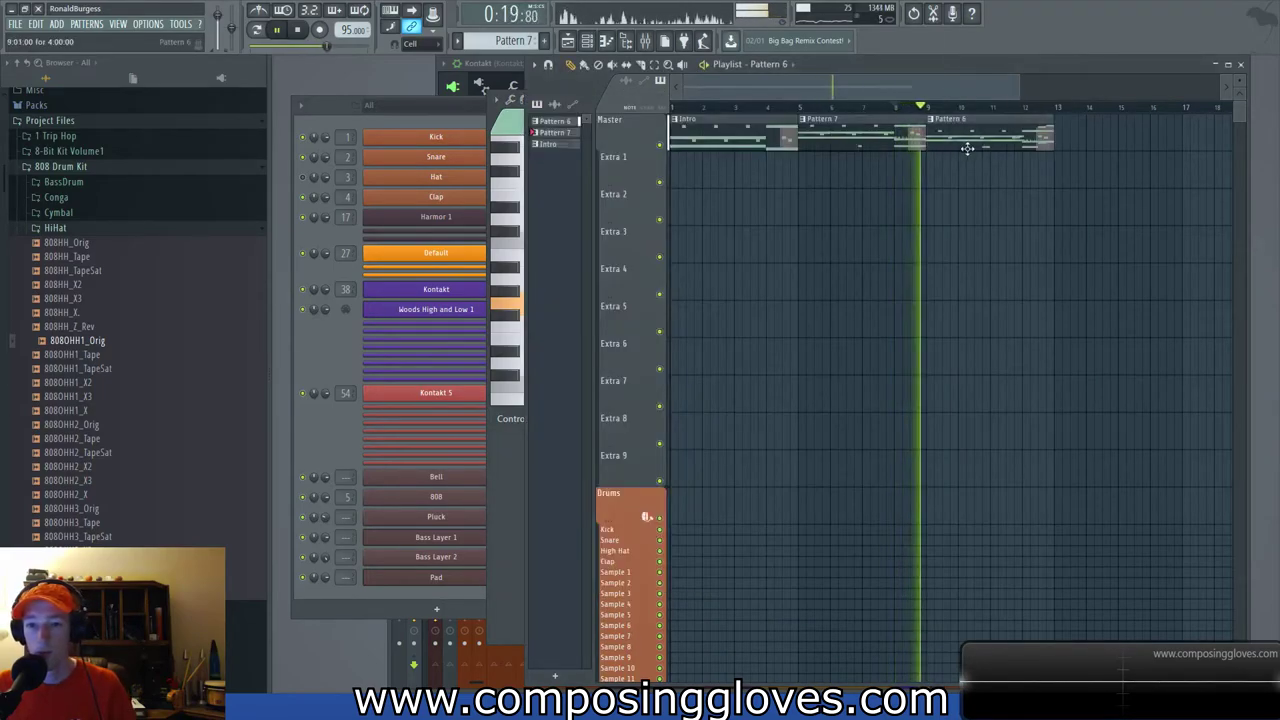
key("space")
Split the 808's long final G4 in bar 4 into two equal notes, with the second starting at 4:13.
left_click(410, 438)
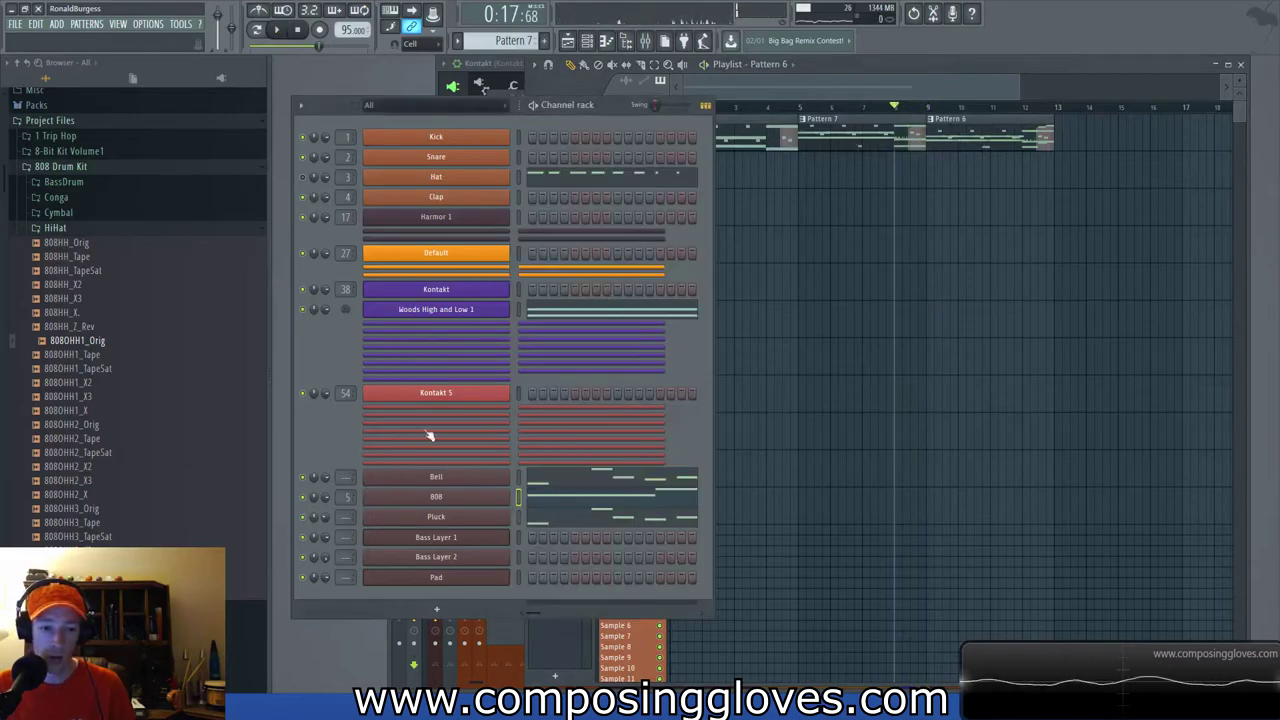
left_click(677, 497)
left_click_drag(921, 234, 790, 176)
scroll(800, 250, "up", 3)
left_click_drag(1058, 243, 658, 214)
left_click(969, 241)
scroll(970, 243, "down", 3)
key("space")
left_click_drag(842, 228, 777, 224)
key("space")
scroll(745, 222, "down", 1)
key("space")
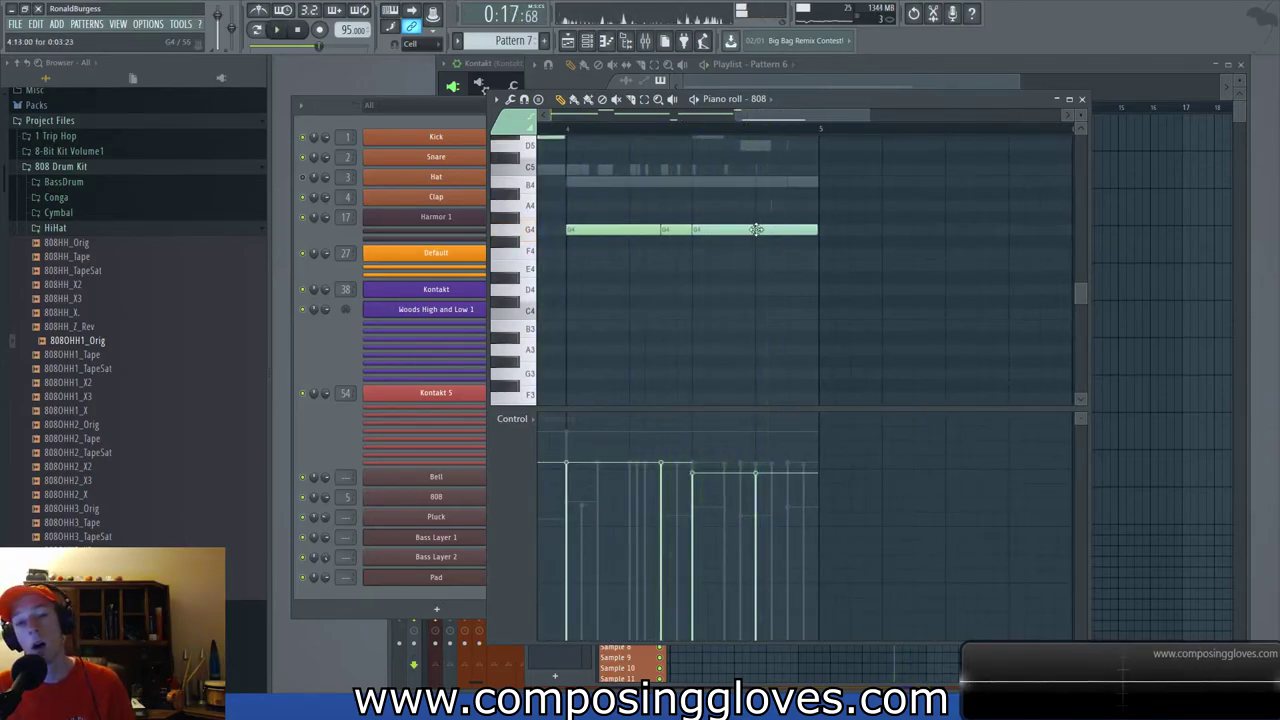
Insert a short G4 starting at 4:12 between the last two 808 notes, extend the preceding note to it, and preview.
left_click(740, 231)
key("space")
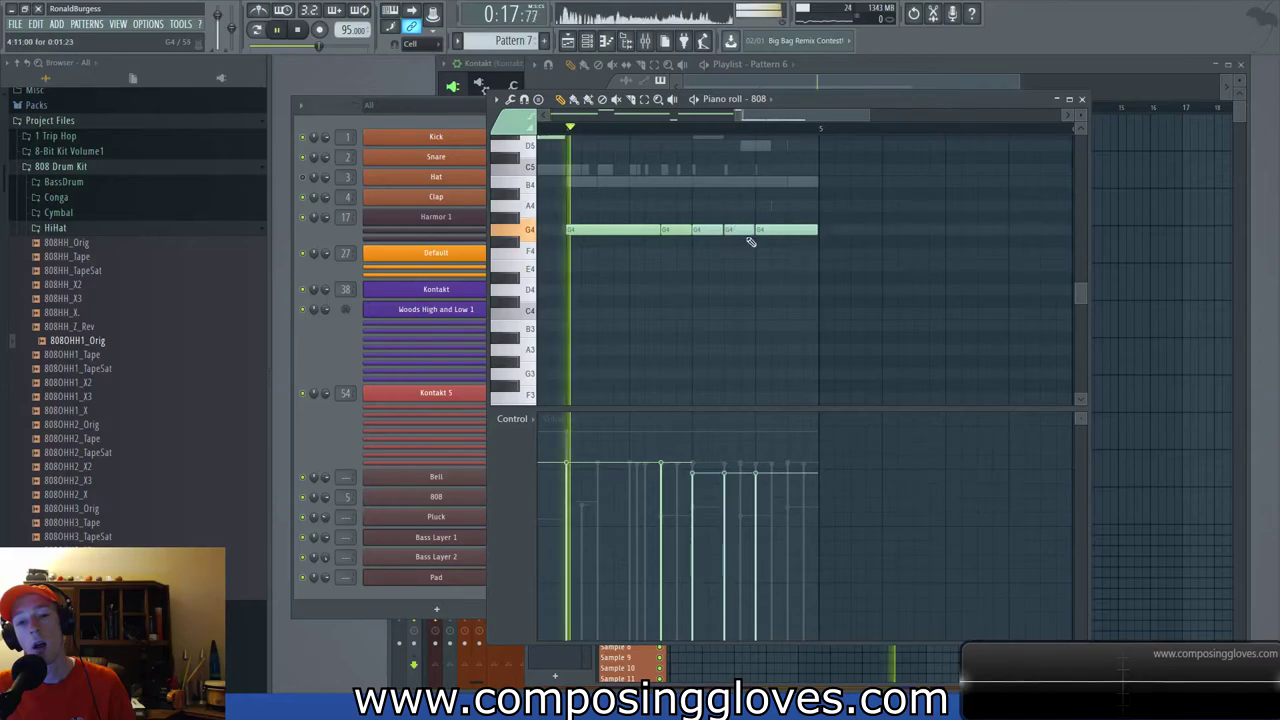
mouse_move(738, 231)
left_mouse_down()
mouse_move(757, 213)
mouse_move(748, 230)
left_mouse_up()
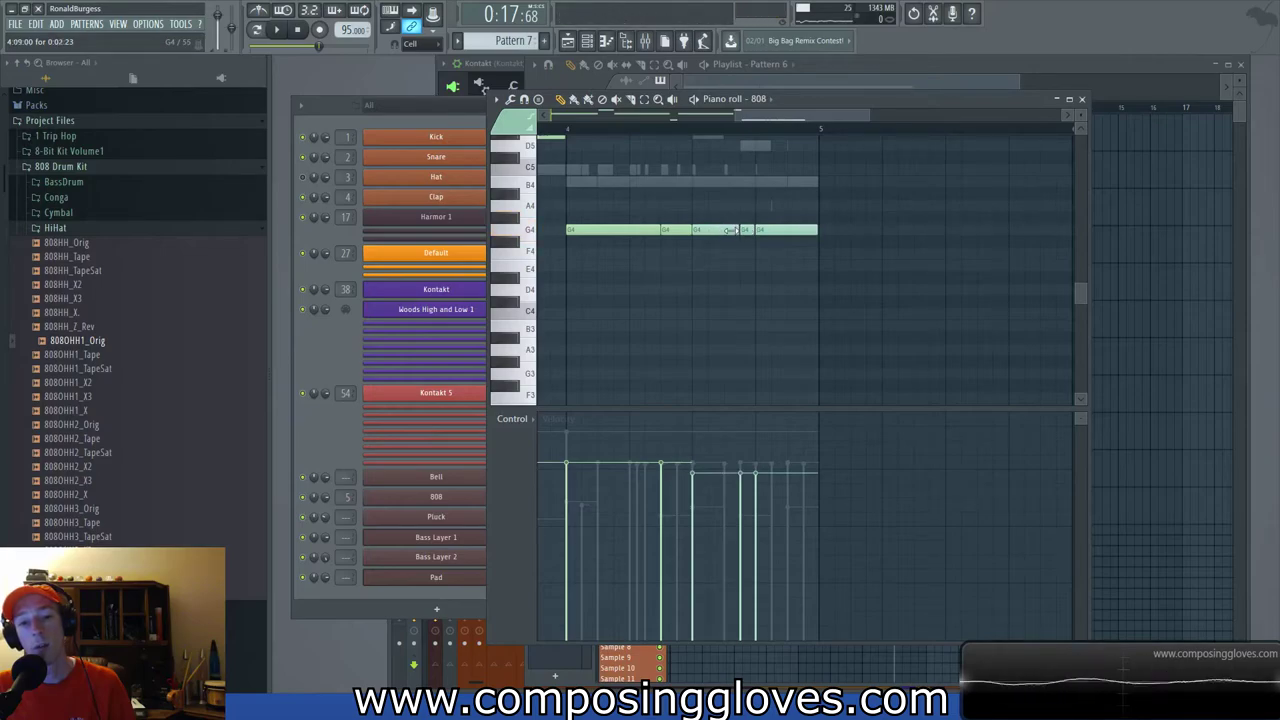
key("space")
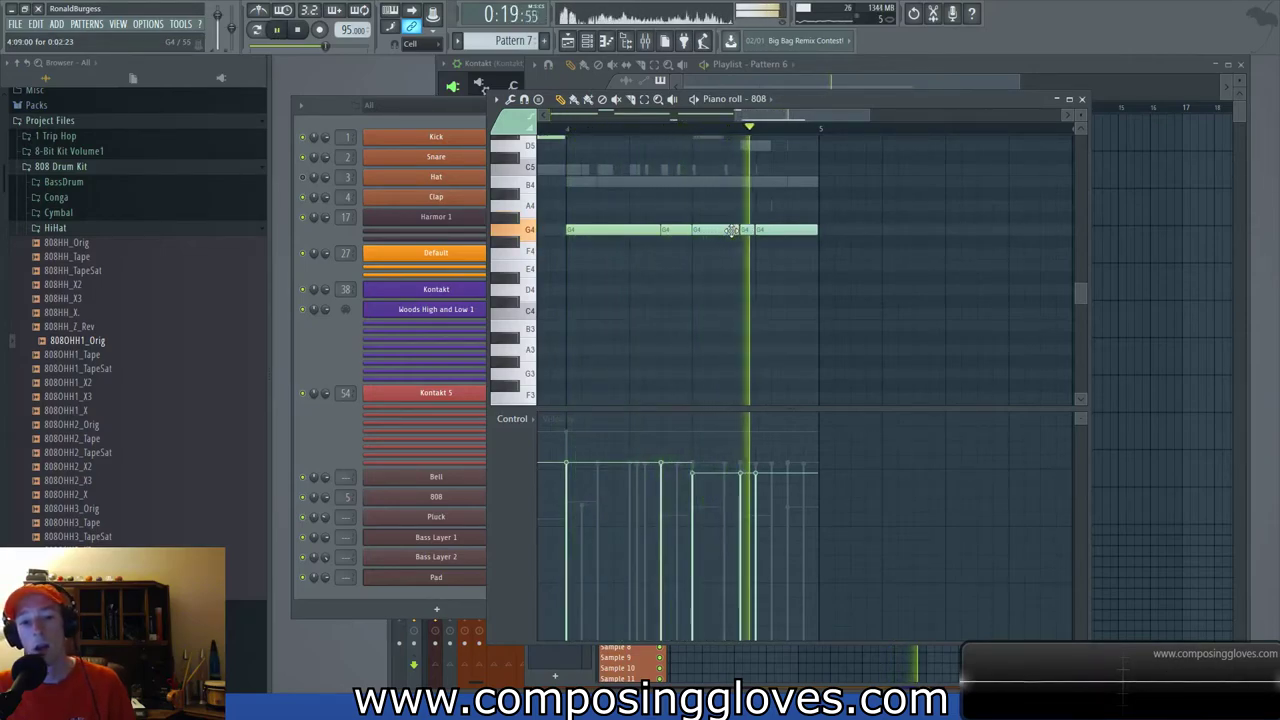
key("space")
Start the final 808 G4 at 4:15, lengthen the preceding note to meet it, then preview and close the piano roll.
left_click_drag(774, 230, 818, 232)
key("space")
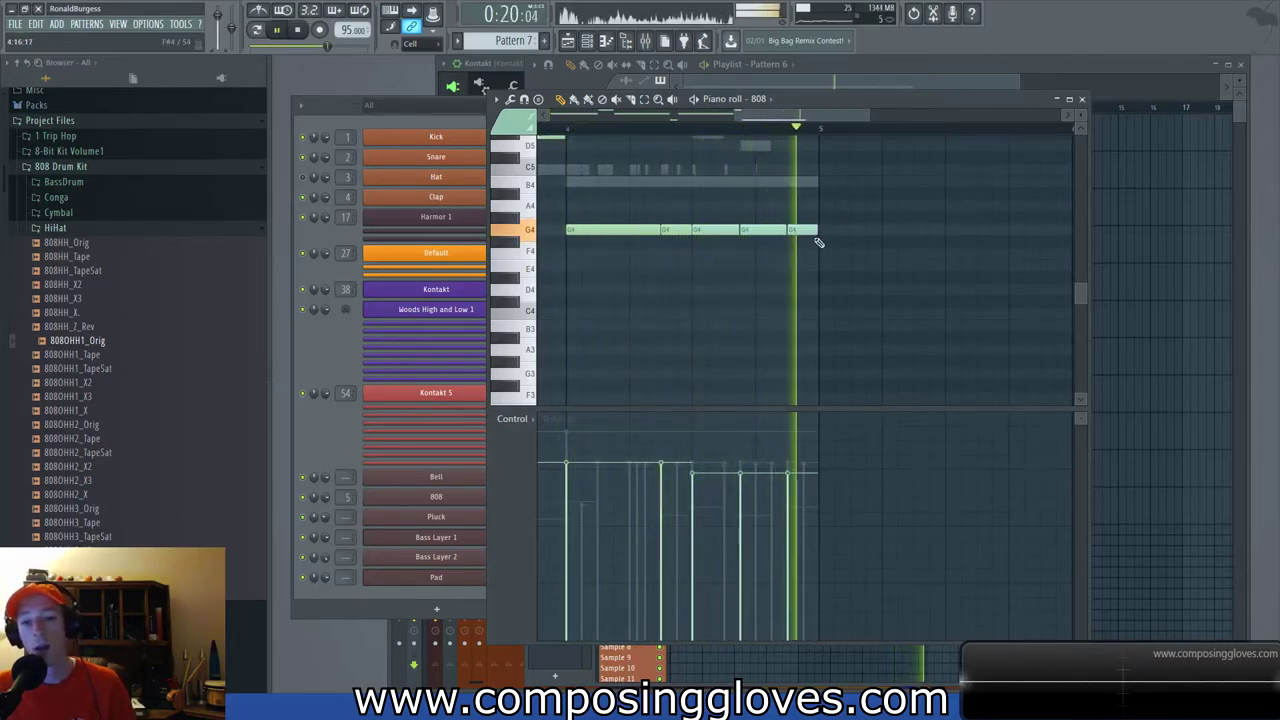
left_click(1080, 100)
key("space")
Select bar 8 in the playlist for playback, preview it, and add a time marker named SP.
left_click(903, 108)
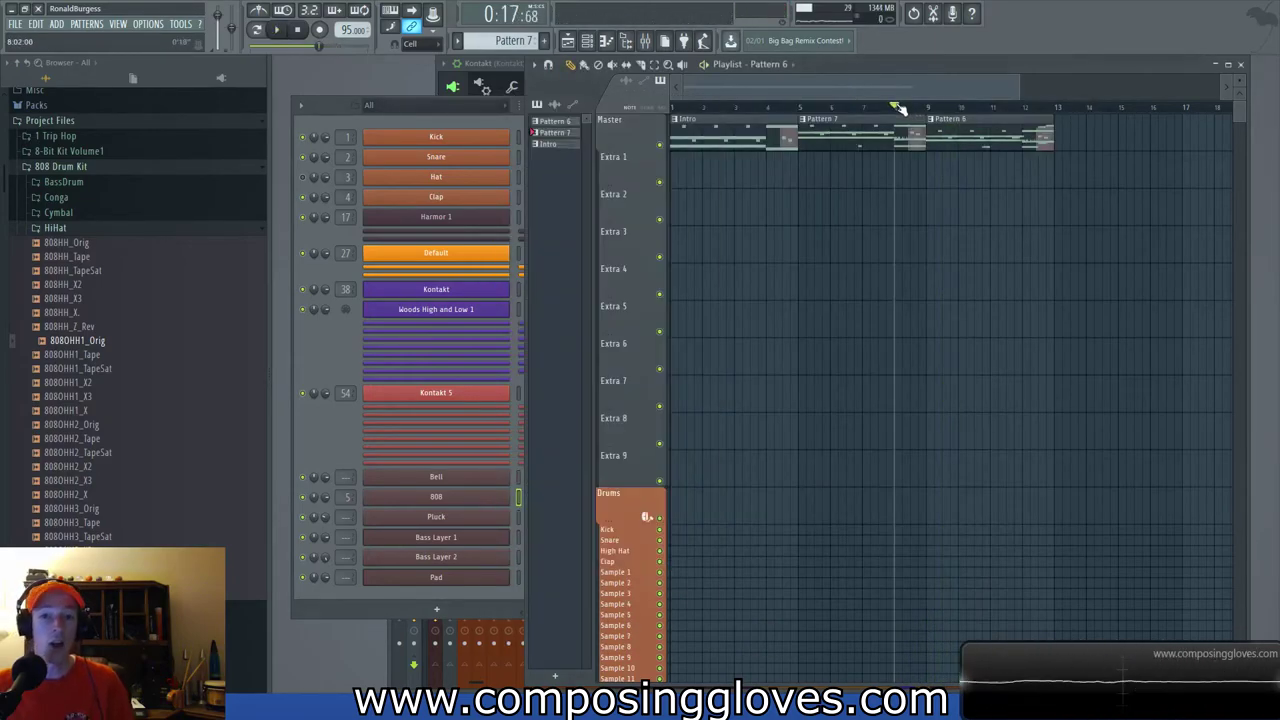
left_click(929, 118)
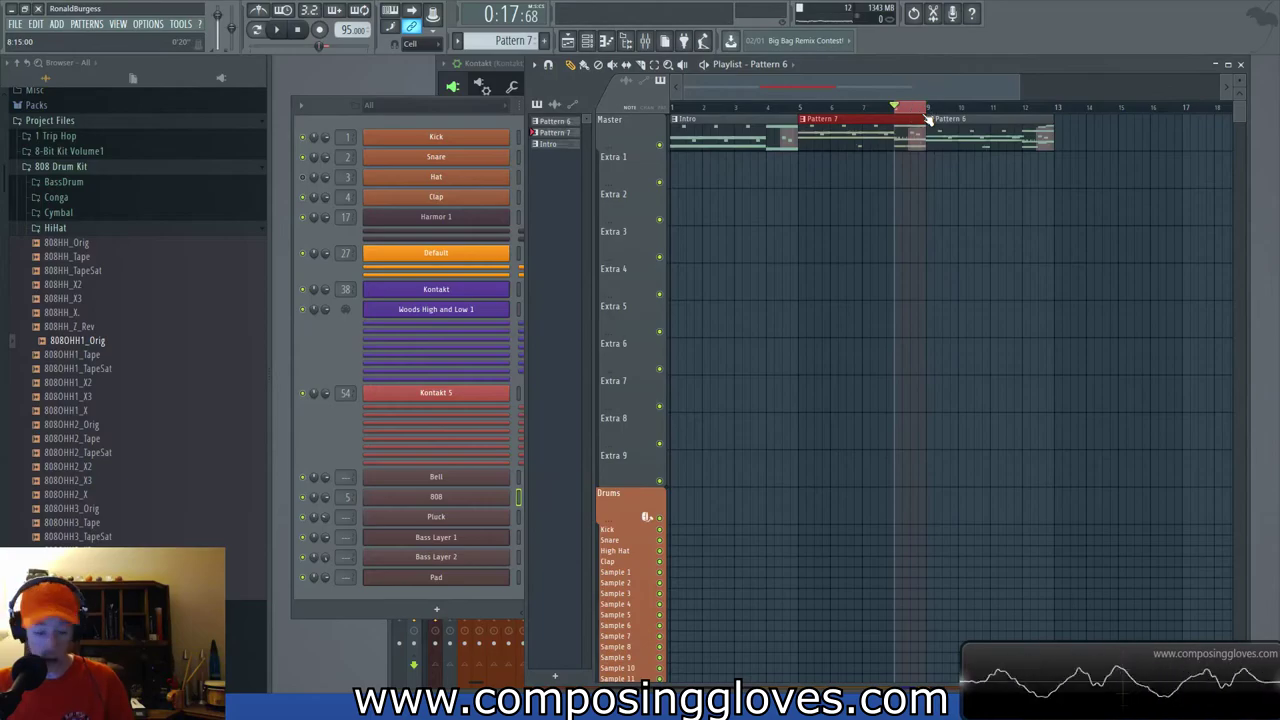
key("space")
key("alt+t")
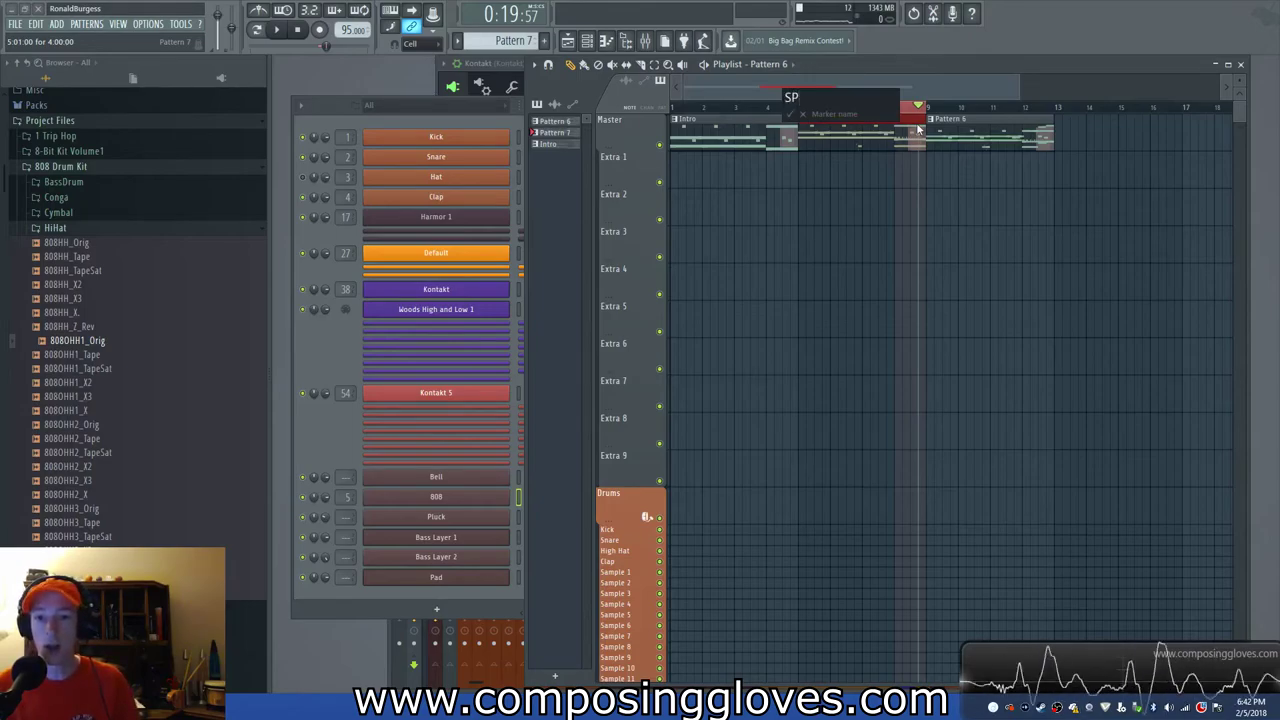
key("Return")
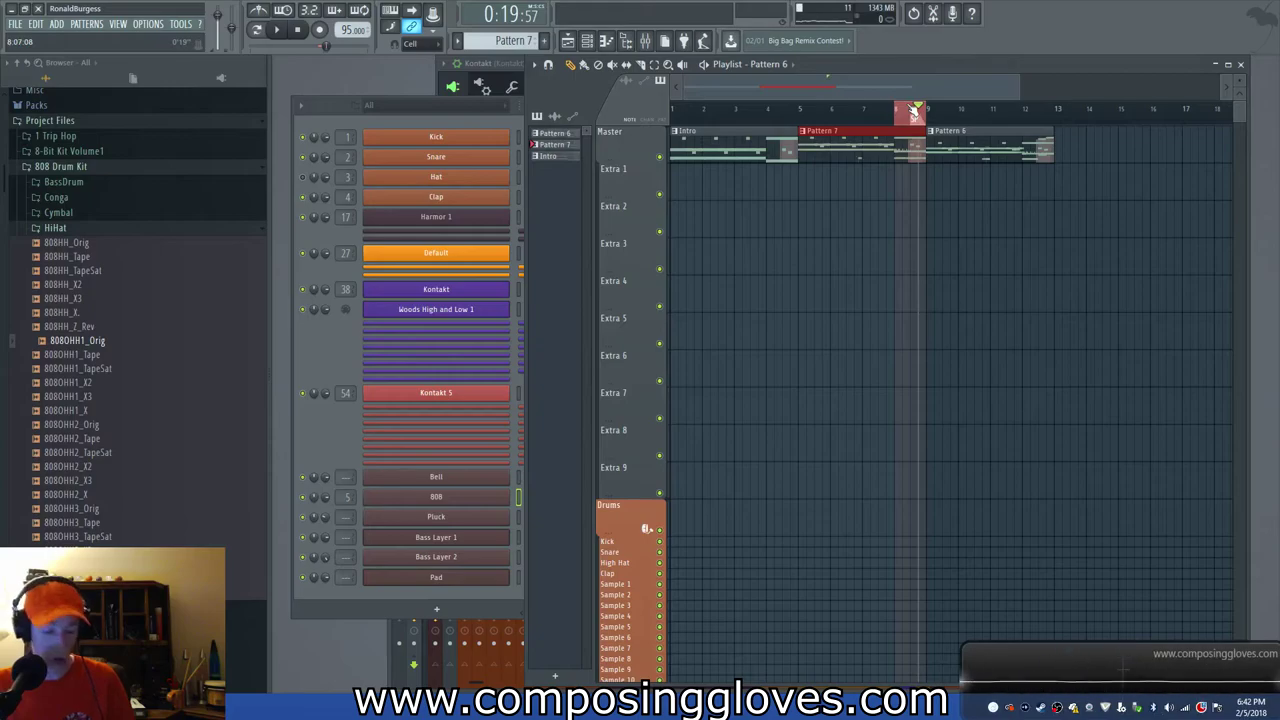
Clear the playlist's time selection and open Pattern 7's Pluck part in the piano roll.
scroll(960, 166, "down", 3)
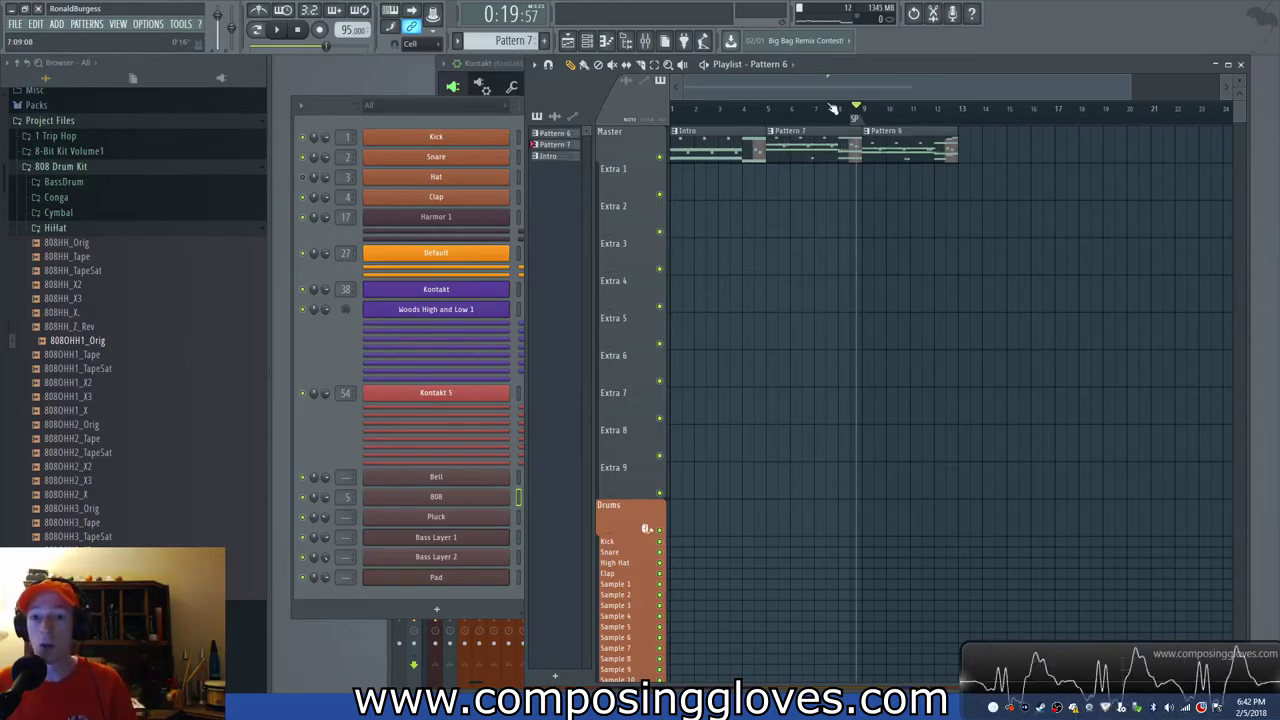
key("ctrl")
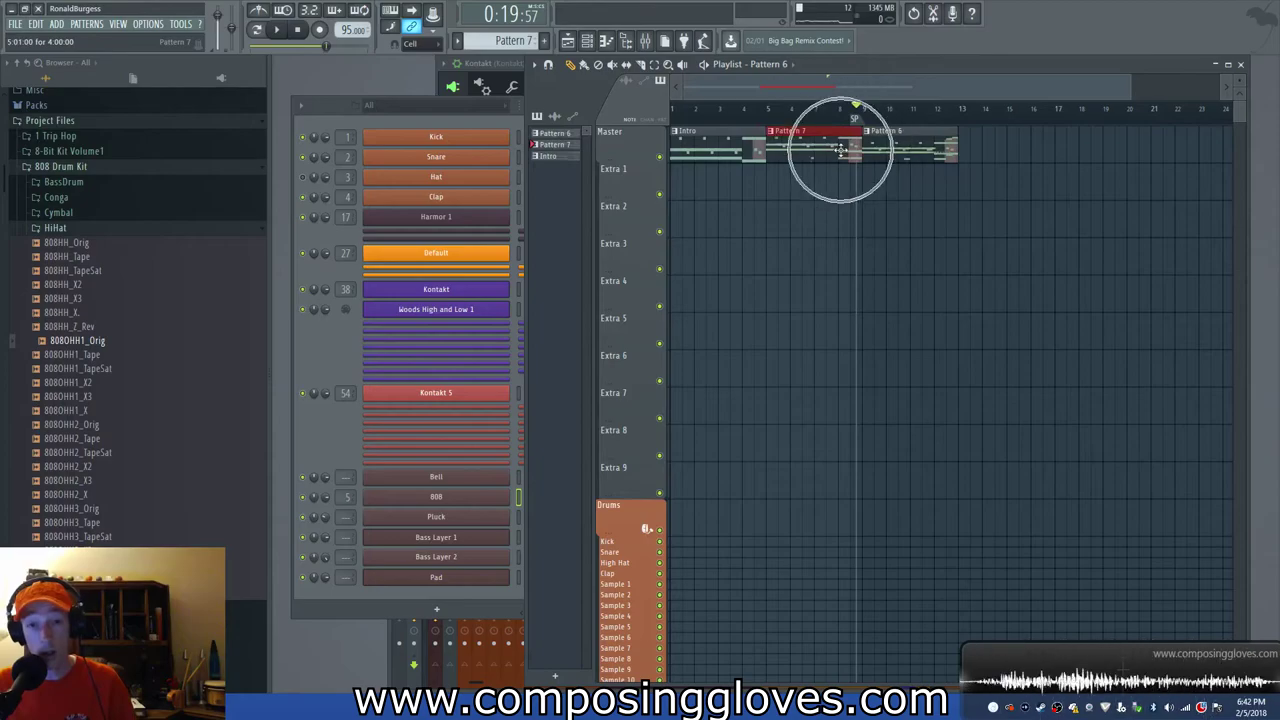
left_click(335, 437)
left_click(673, 520)
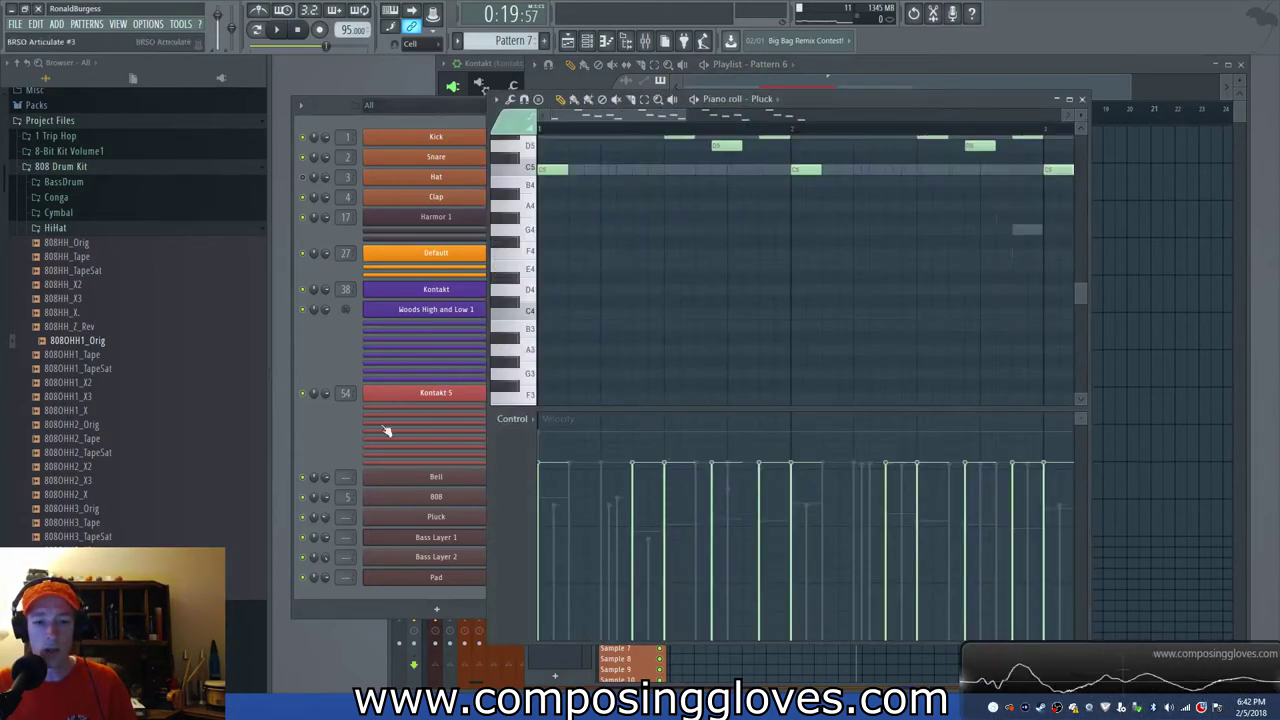
Open Pattern 7's 808 part, raise the final G4 note at 4:15 to B4, preview it and close the piano roll.
left_click(367, 445)
left_click(664, 503)
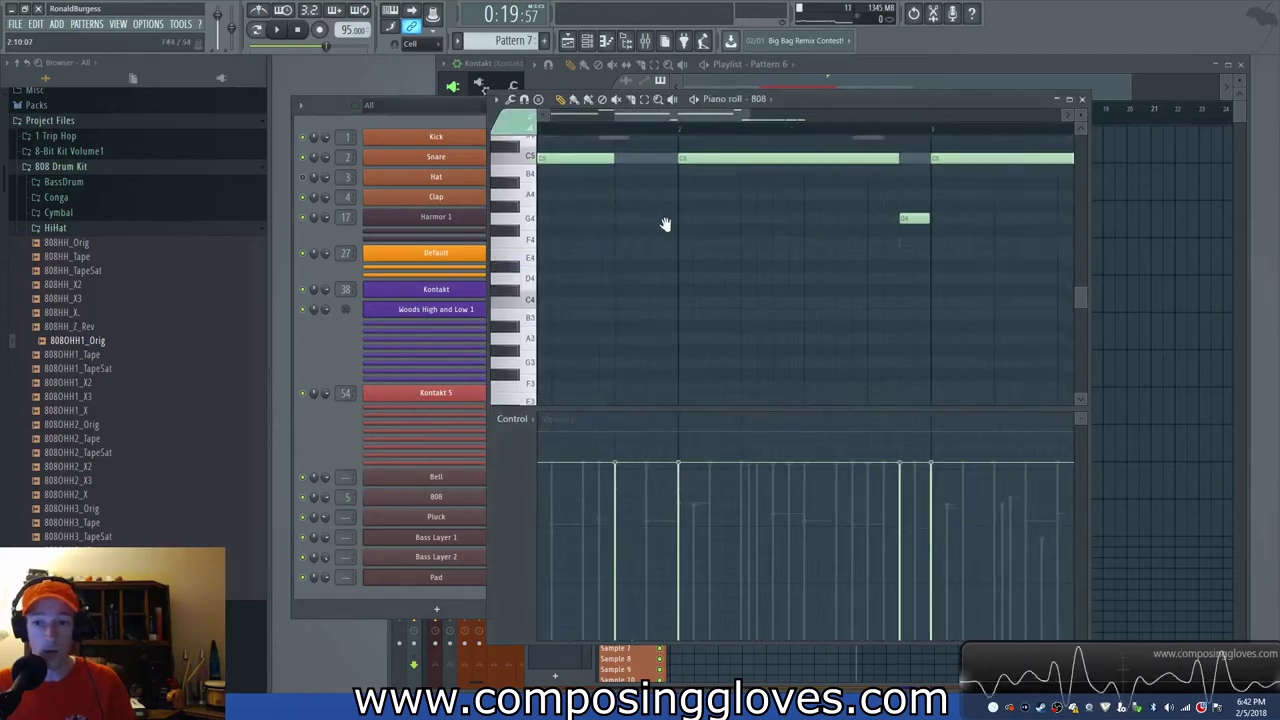
scroll(842, 284, "down", 1)
scroll(897, 277, "up", 3)
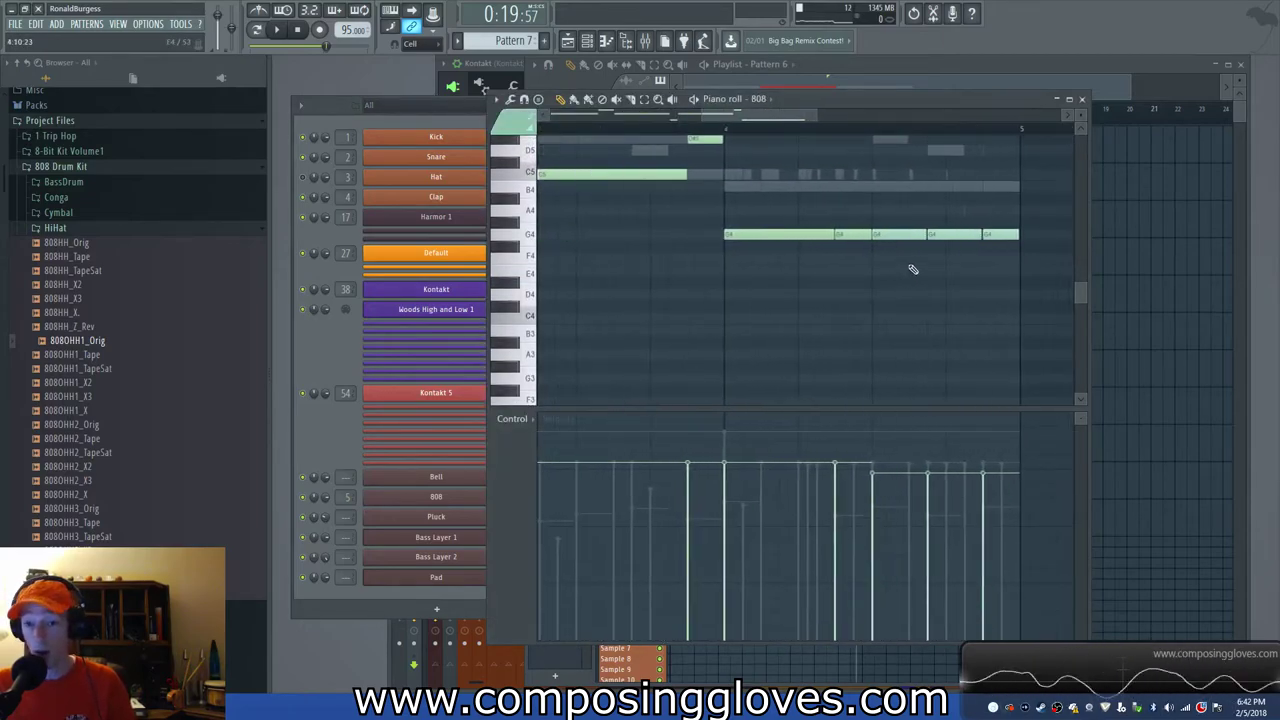
left_click_drag(914, 269, 769, 284)
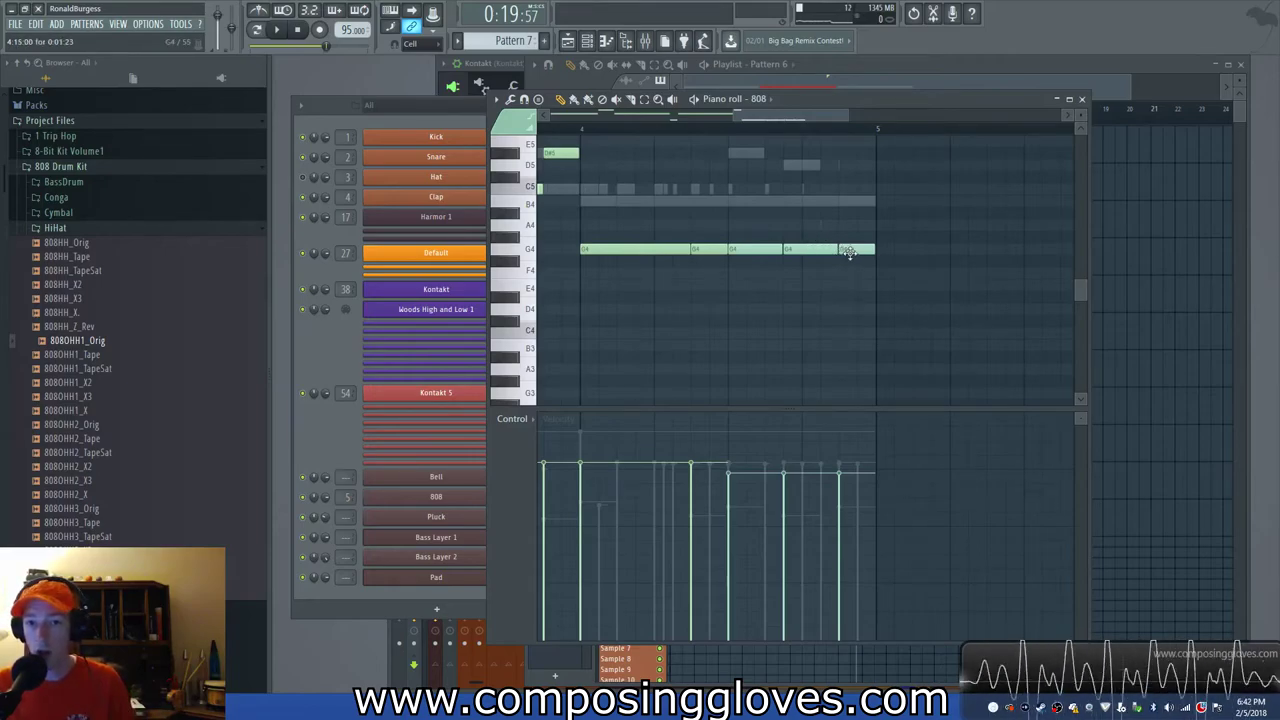
left_click_drag(851, 249, 855, 201)
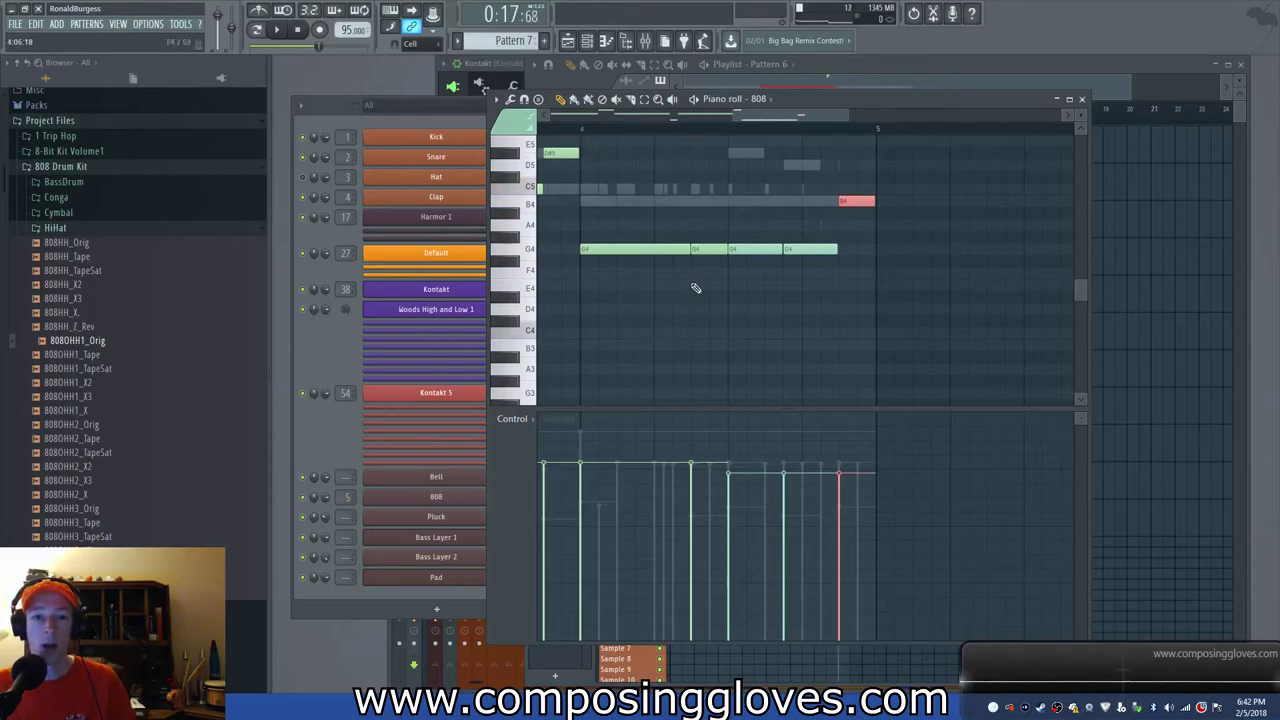
key("space")
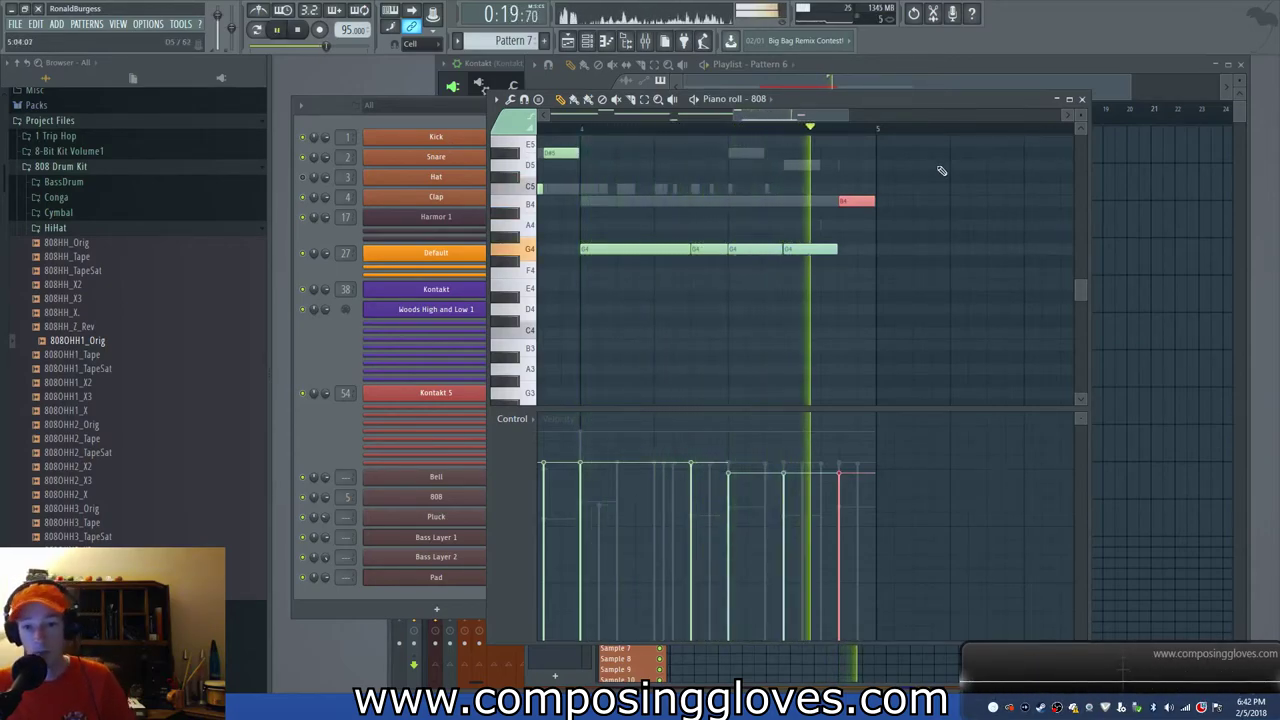
left_click(1082, 100)
Select all playlist clips and play the arrangement from the start of Pattern 7 at bar 5.
key("ctrl+a")
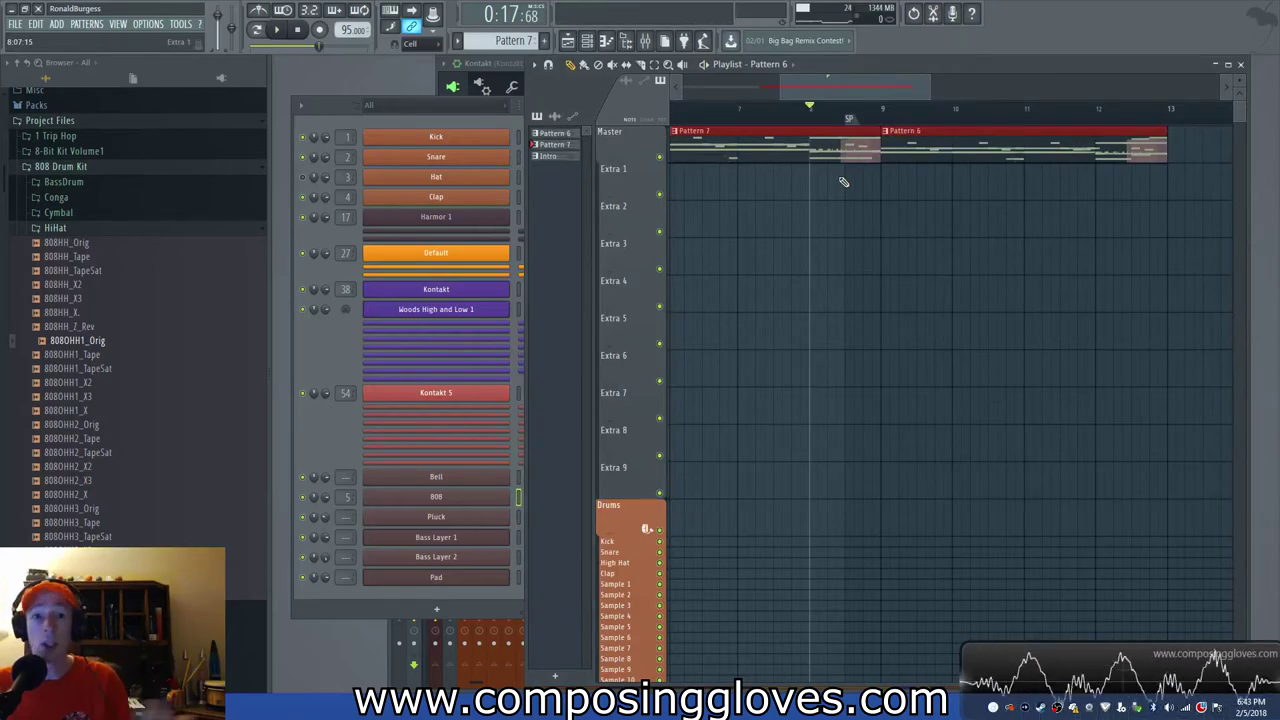
scroll(681, 233, "right", 2)
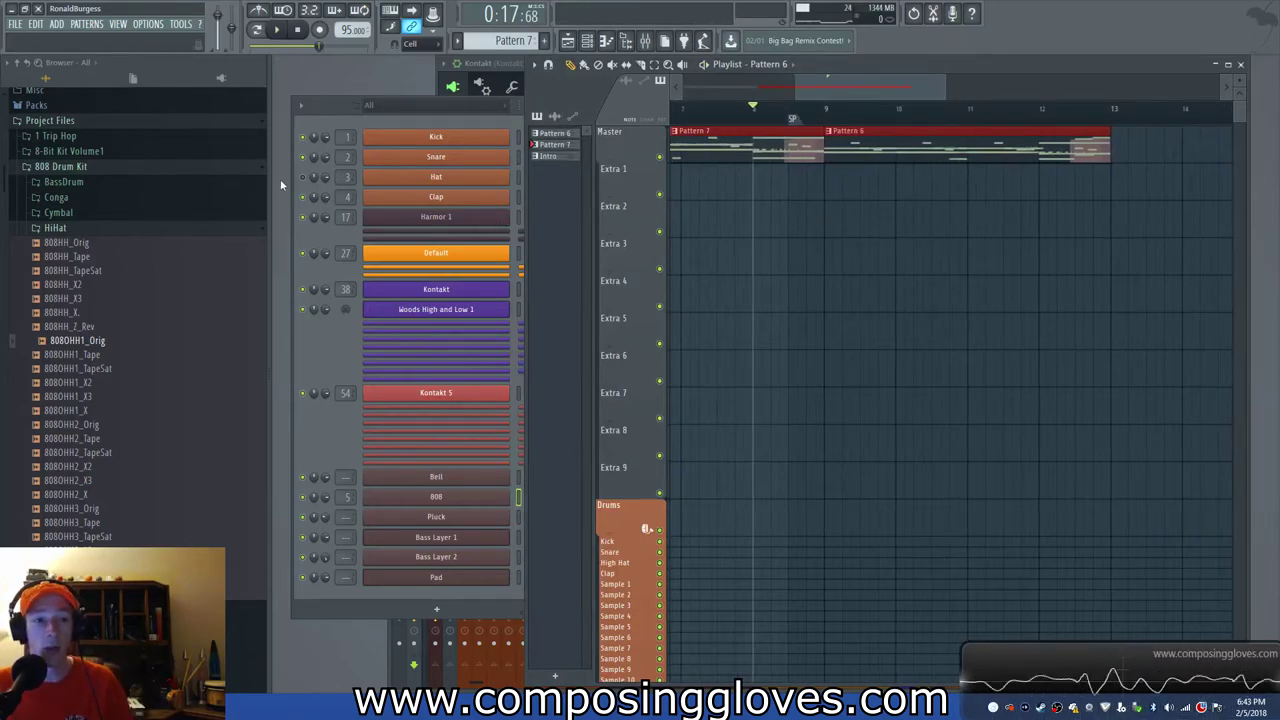
left_click(326, 212)
middle_click(828, 198)
scroll(828, 198, "left", 8)
left_click(782, 123)
key("space")
key("space")
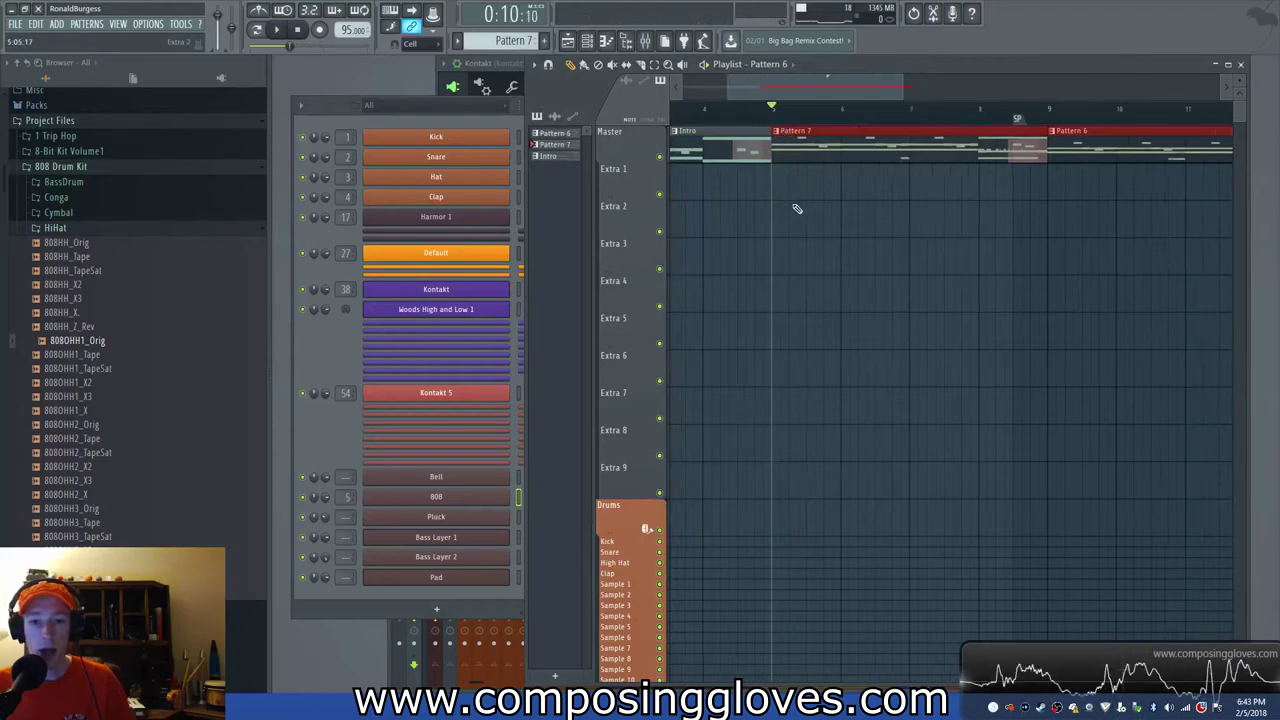
scroll(826, 205, "down", 3)
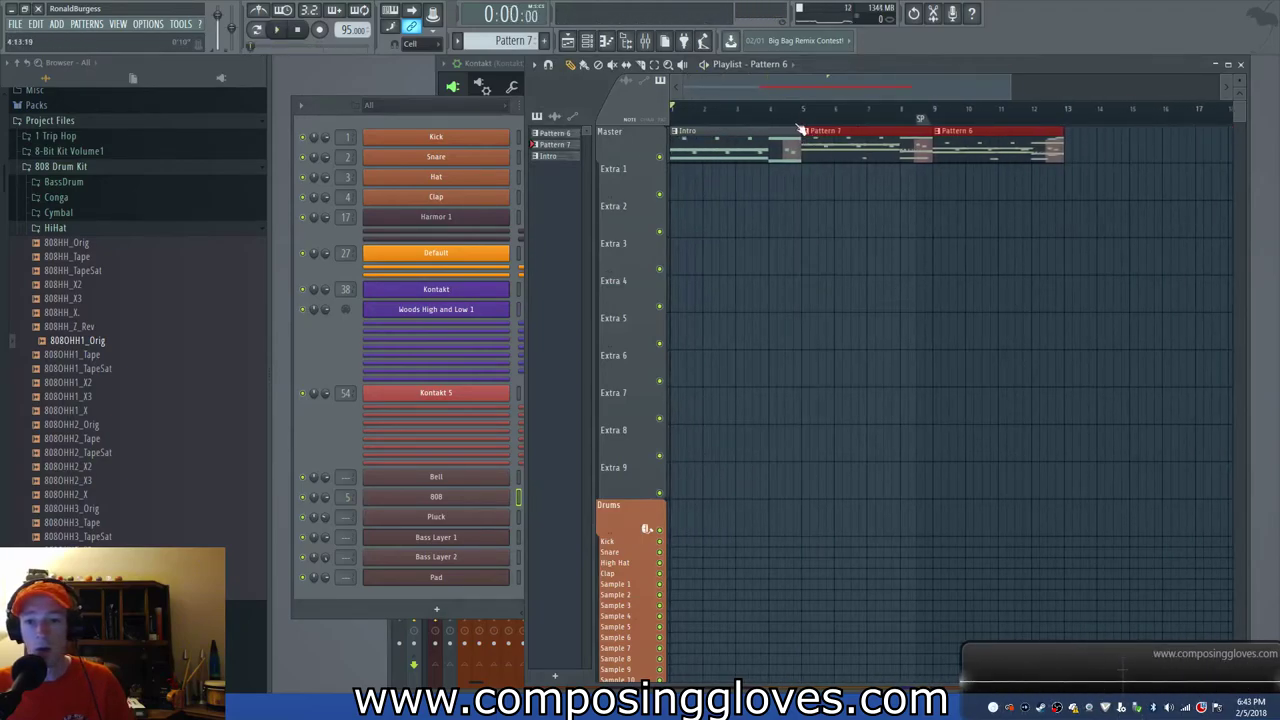
key("space")
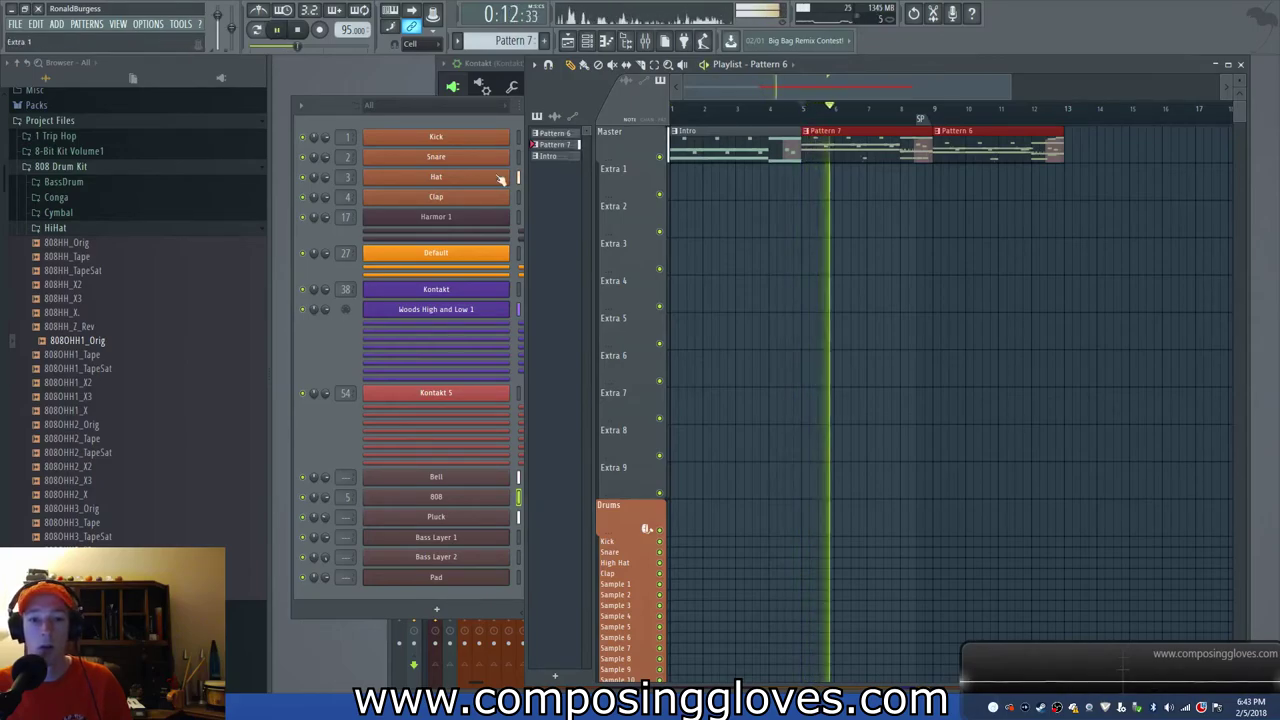
Give the Hat sample a slight fade-out while previewing it, close its channel settings and stop playback.
left_click(452, 179)
key("space")
left_click_drag(580, 375, 580, 325)
key("space")
left_click_drag(574, 375, 574, 388)
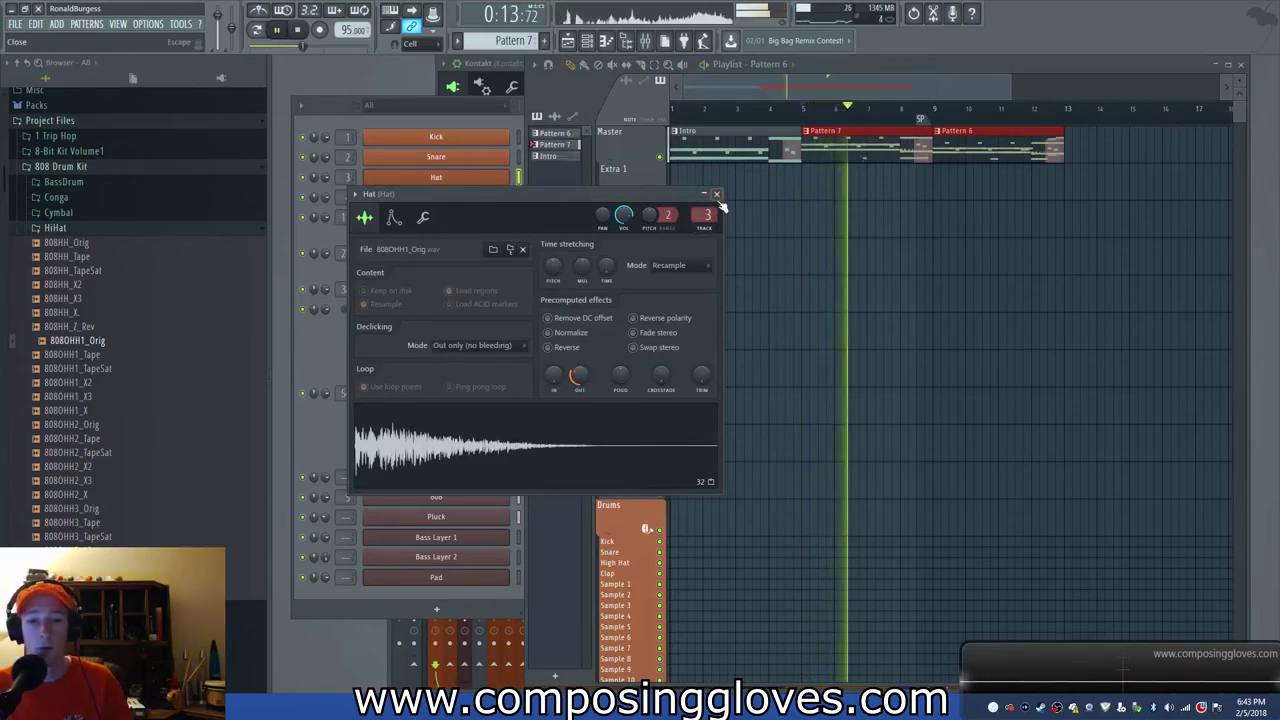
left_click(388, 175)
key("space")
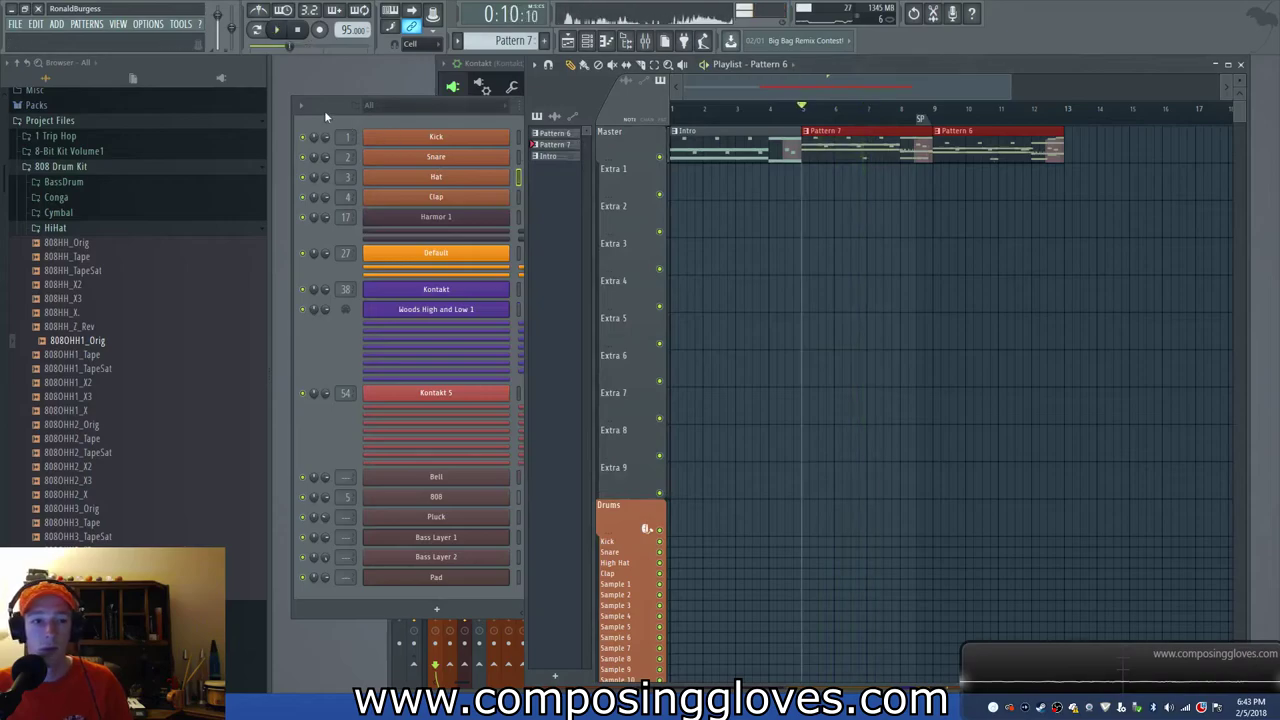
Examine all four bars of Pattern 7's Hat notes and velocities in the piano roll, and close it.
left_click(324, 110)
left_click(613, 177)
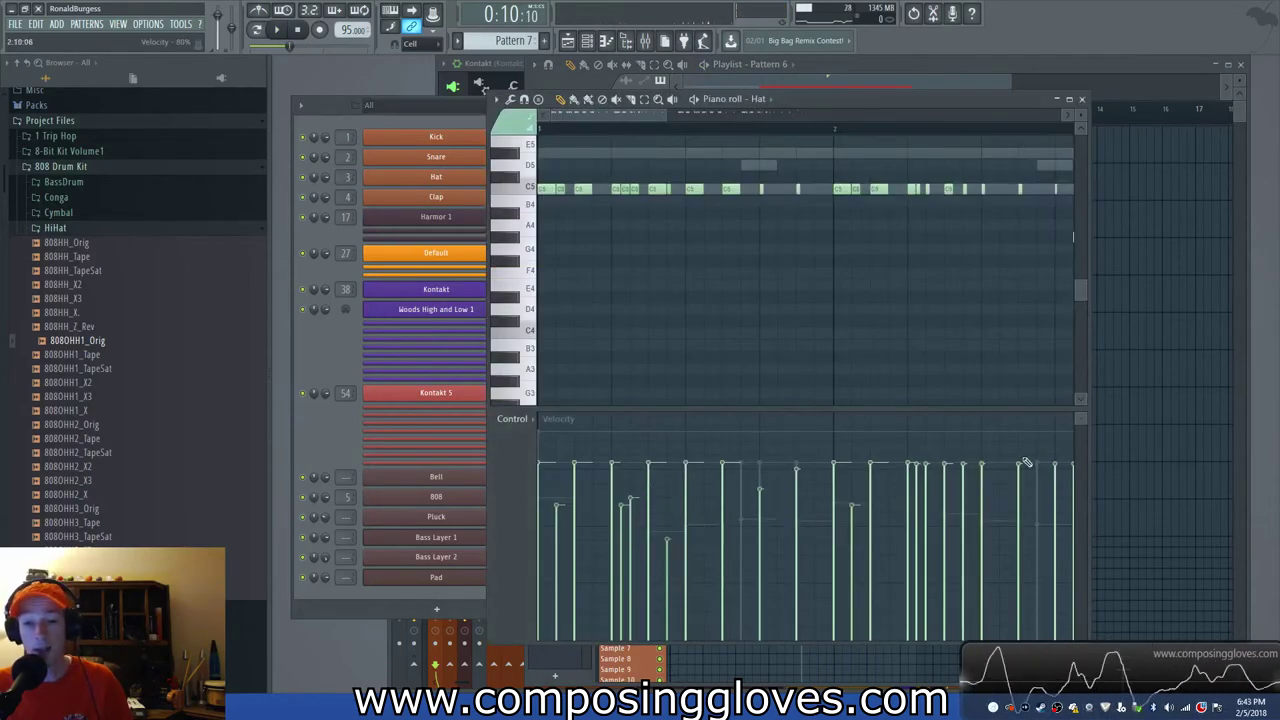
scroll(766, 383, "down", 4)
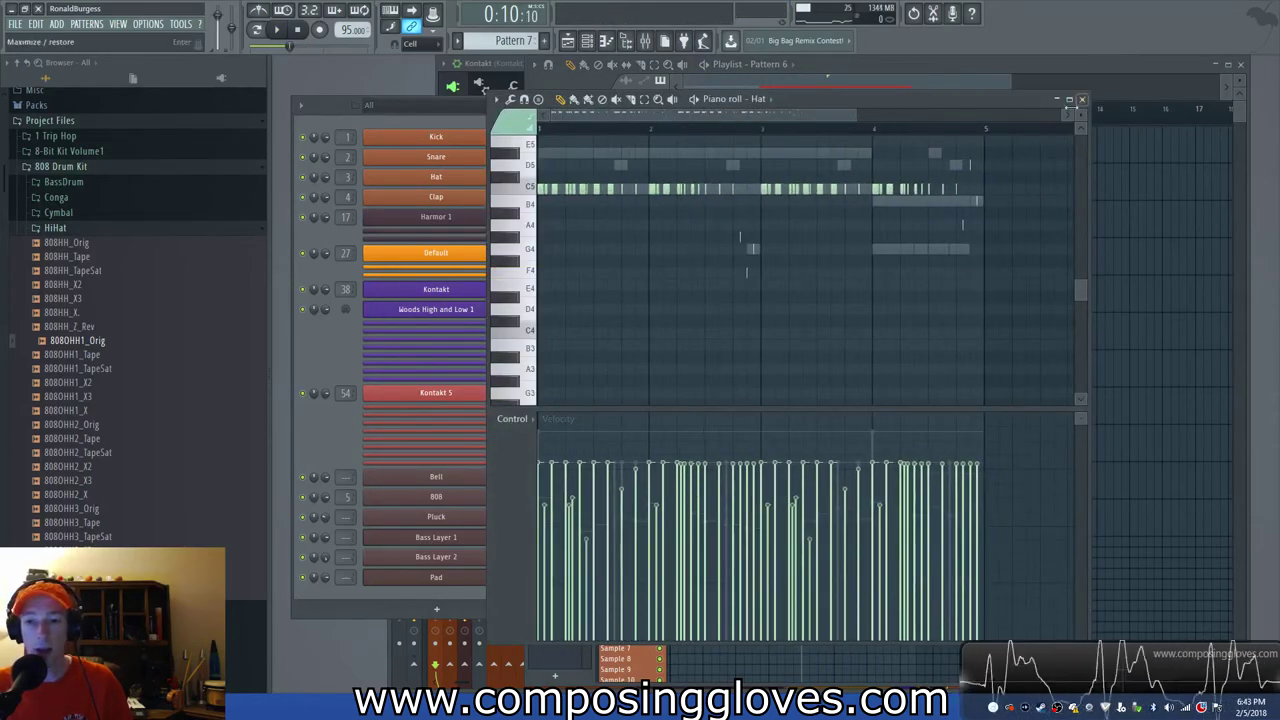
left_click(1085, 100)
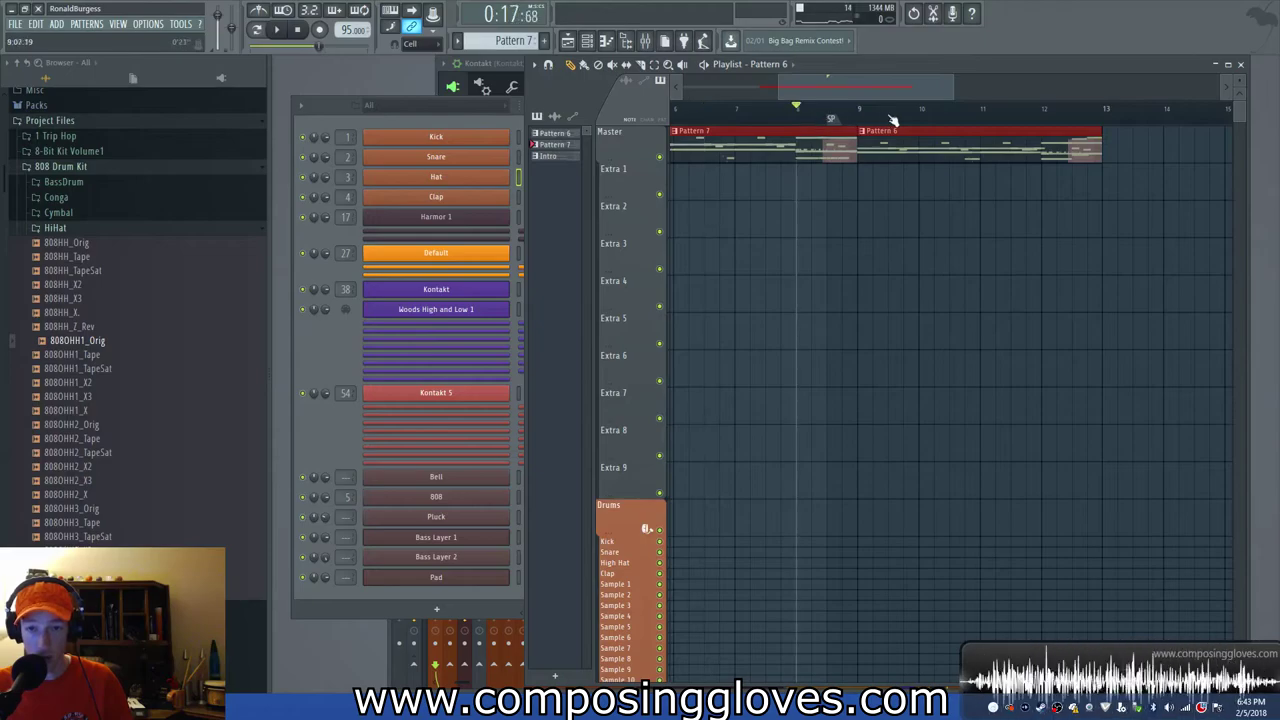
Play the transition from bar 8 into Pattern 6, and replay Pattern 6 from bar 9.
key("space")
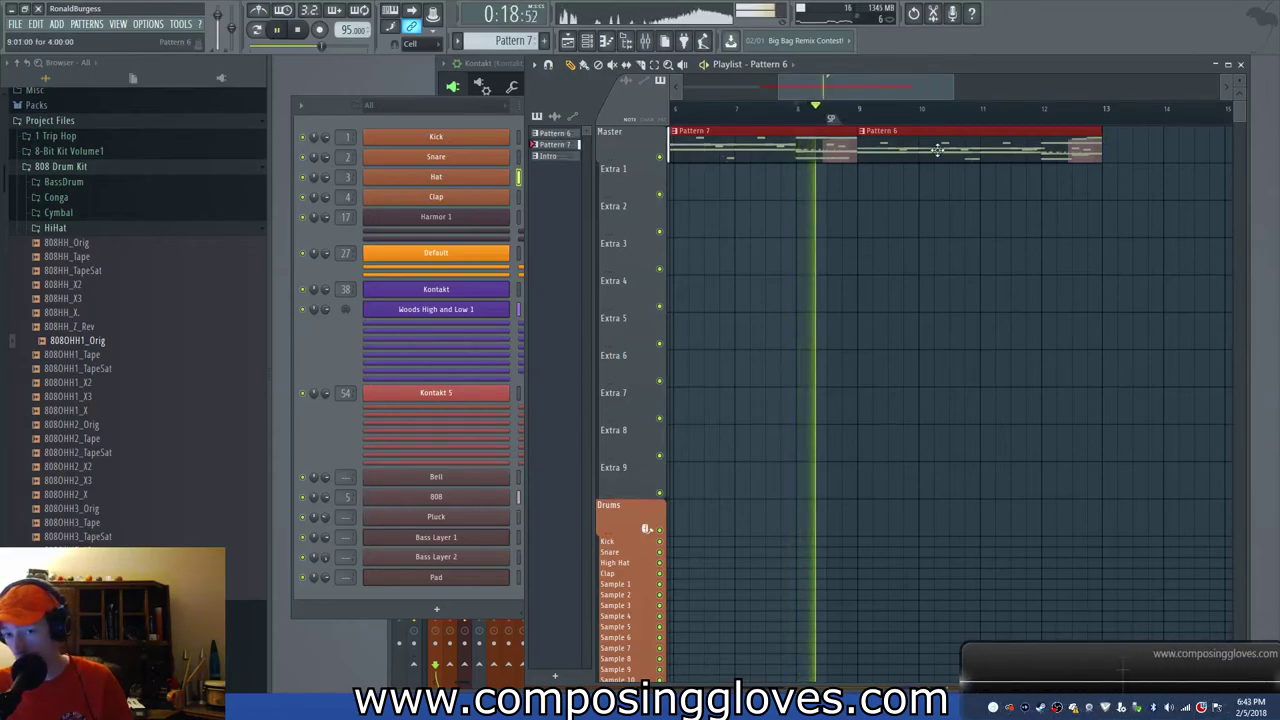
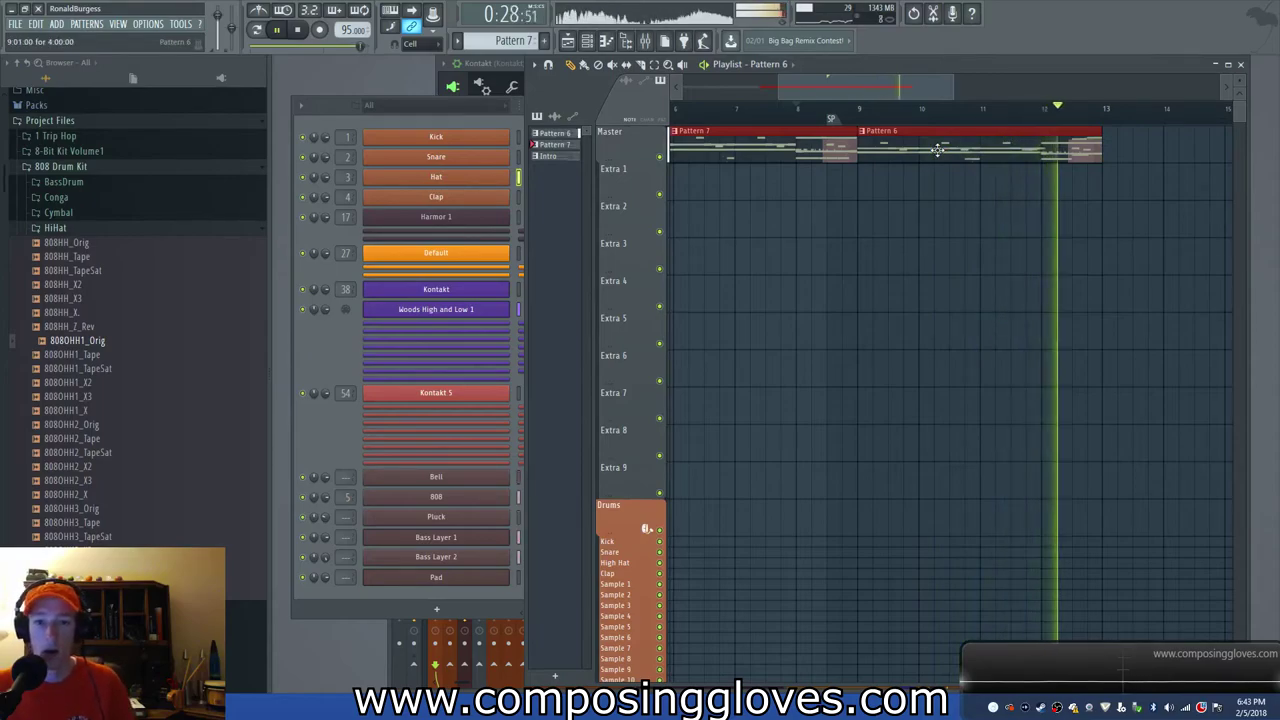
left_click(852, 120)
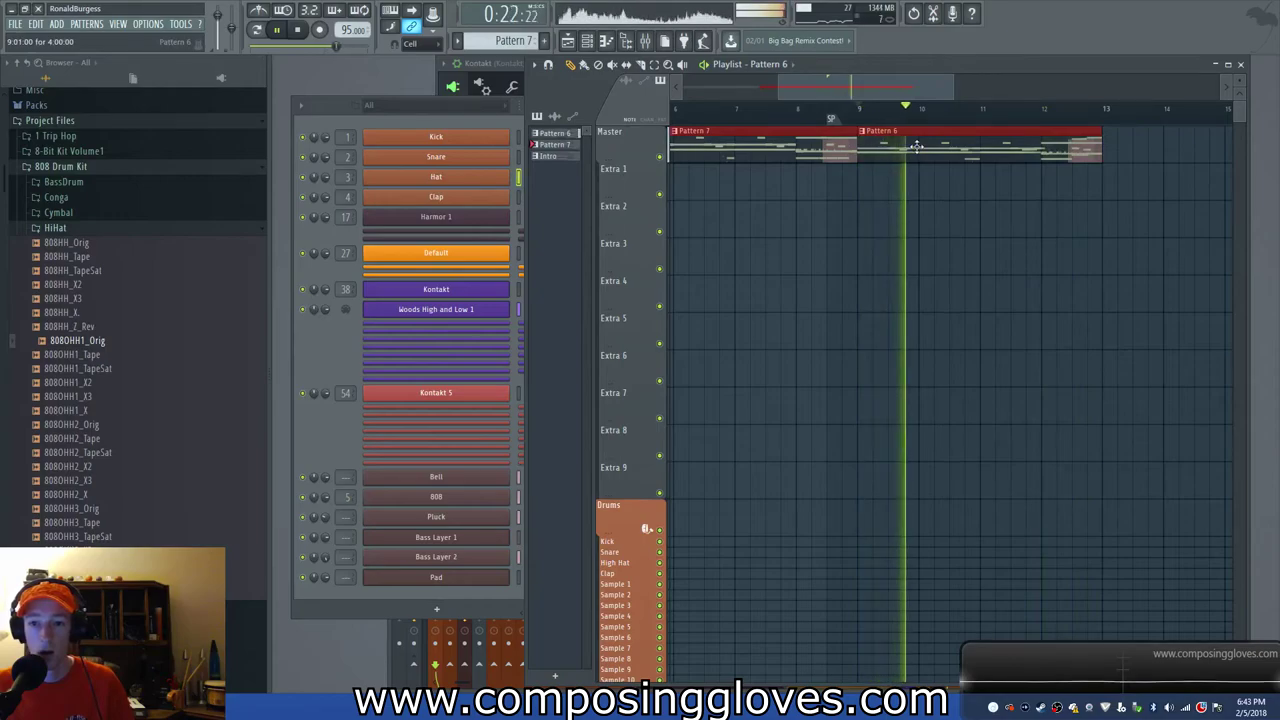
key("space")
Make Pattern 6 active, place its clip on the Master track with Pattern 7 on Extra 1, and start playback.
left_click(312, 338)
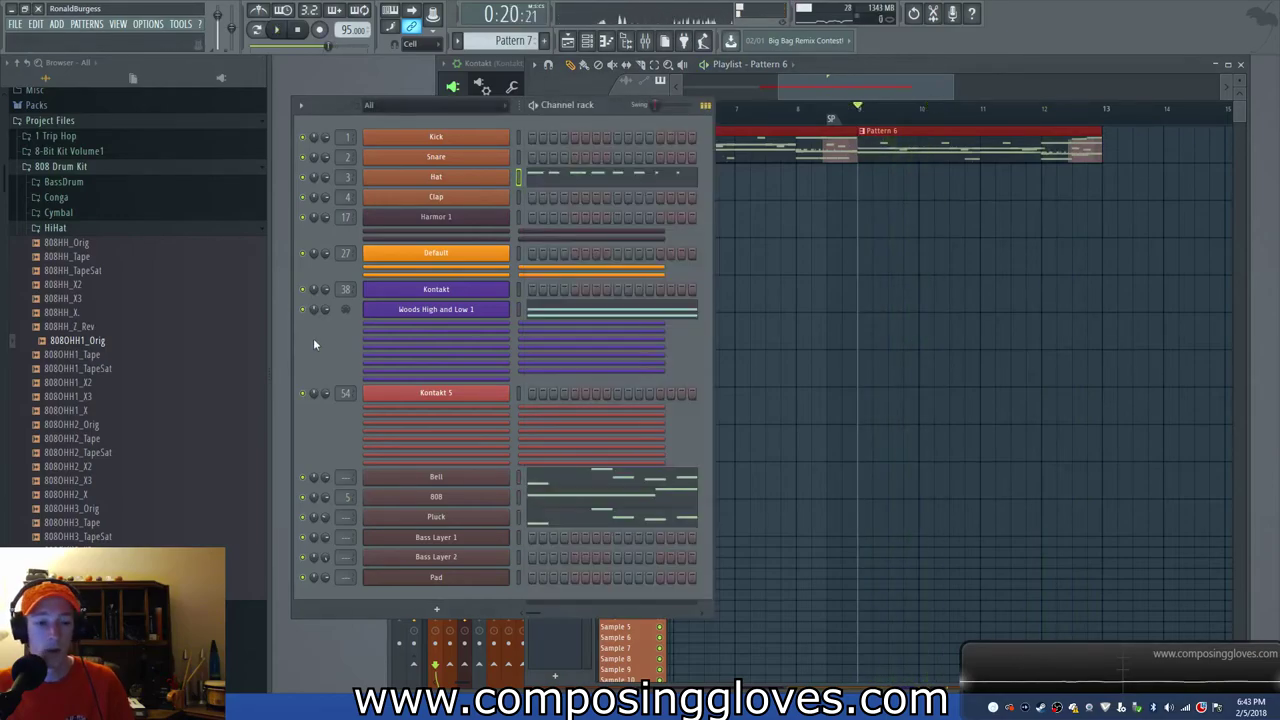
double_click(946, 149)
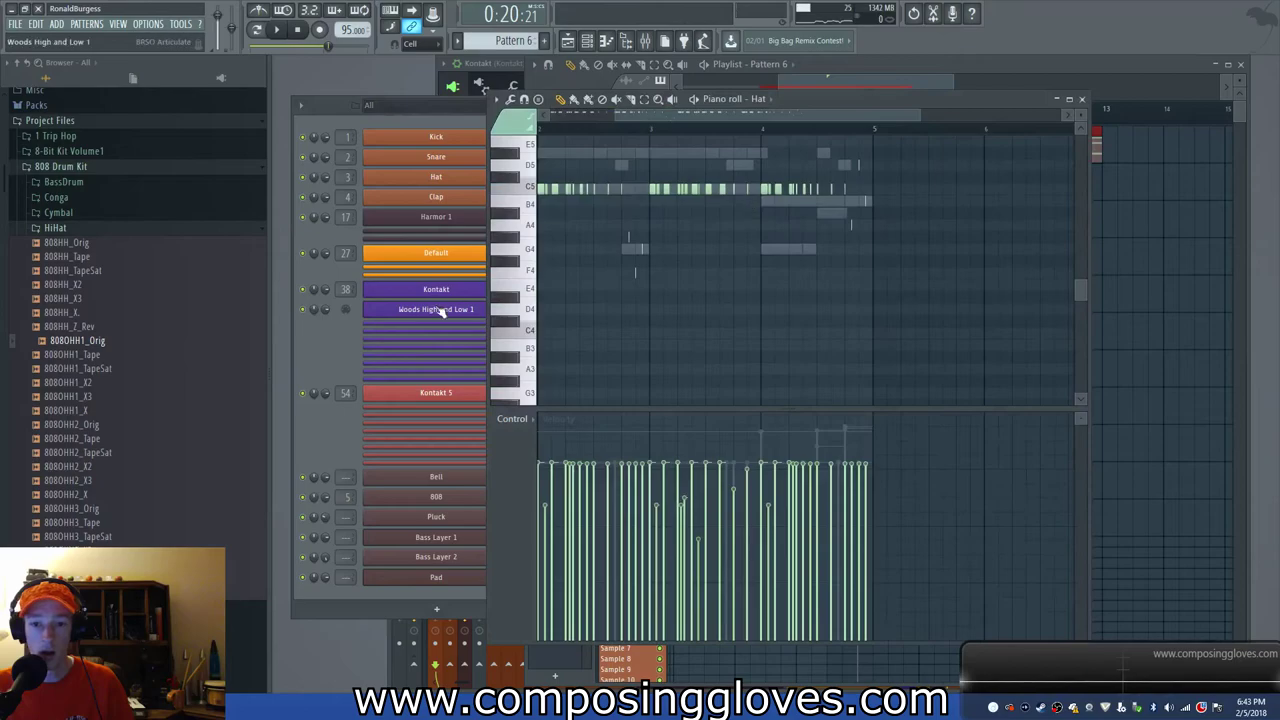
left_click(345, 356)
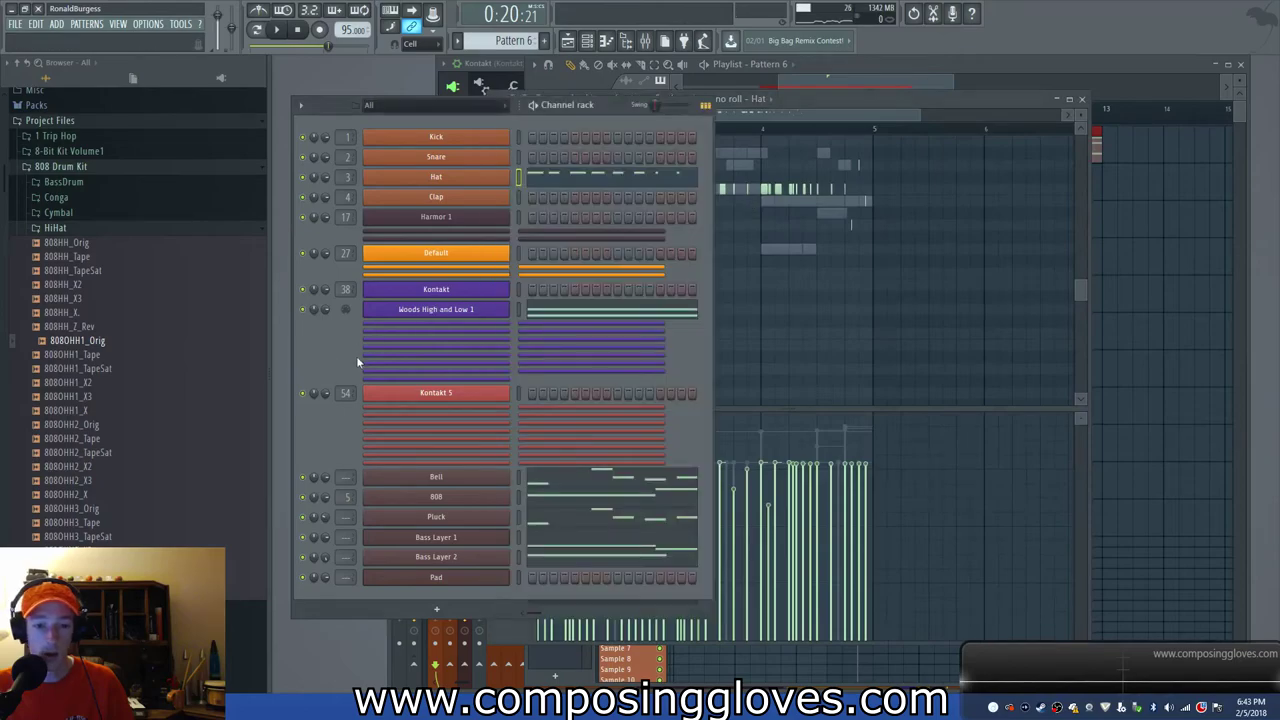
left_click(921, 86)
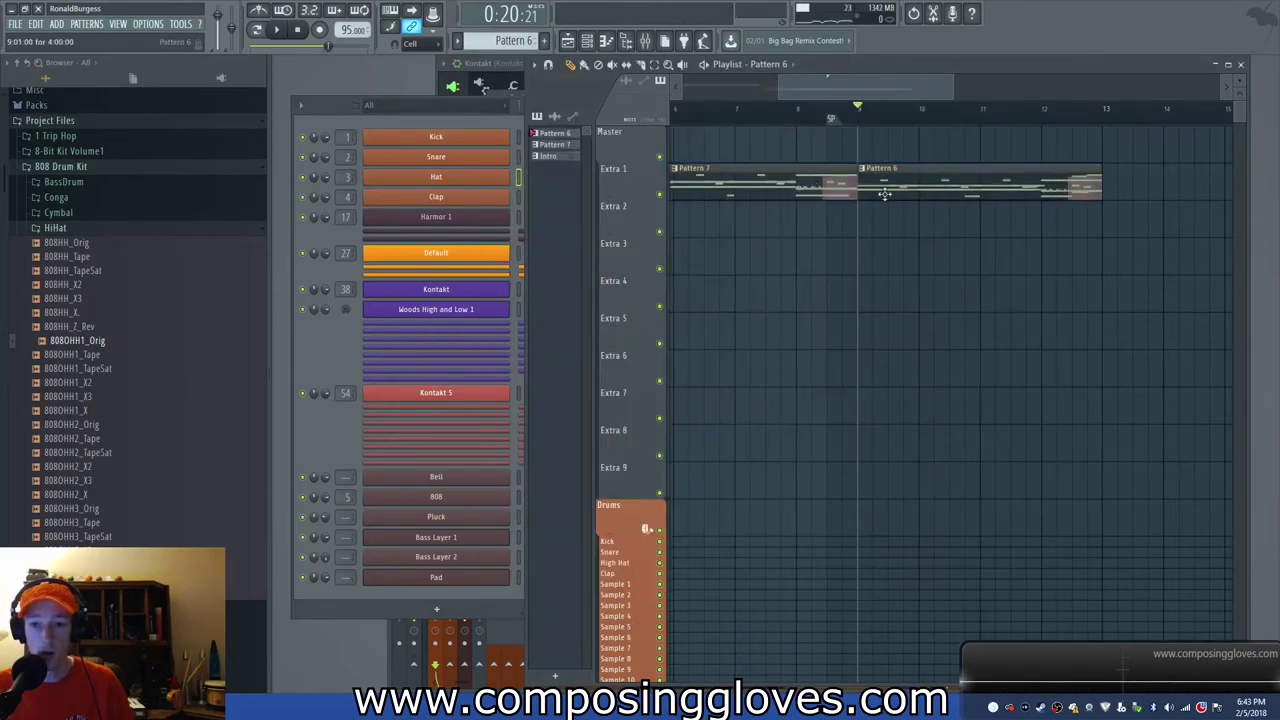
left_click_drag(881, 180, 883, 147)
key("space")
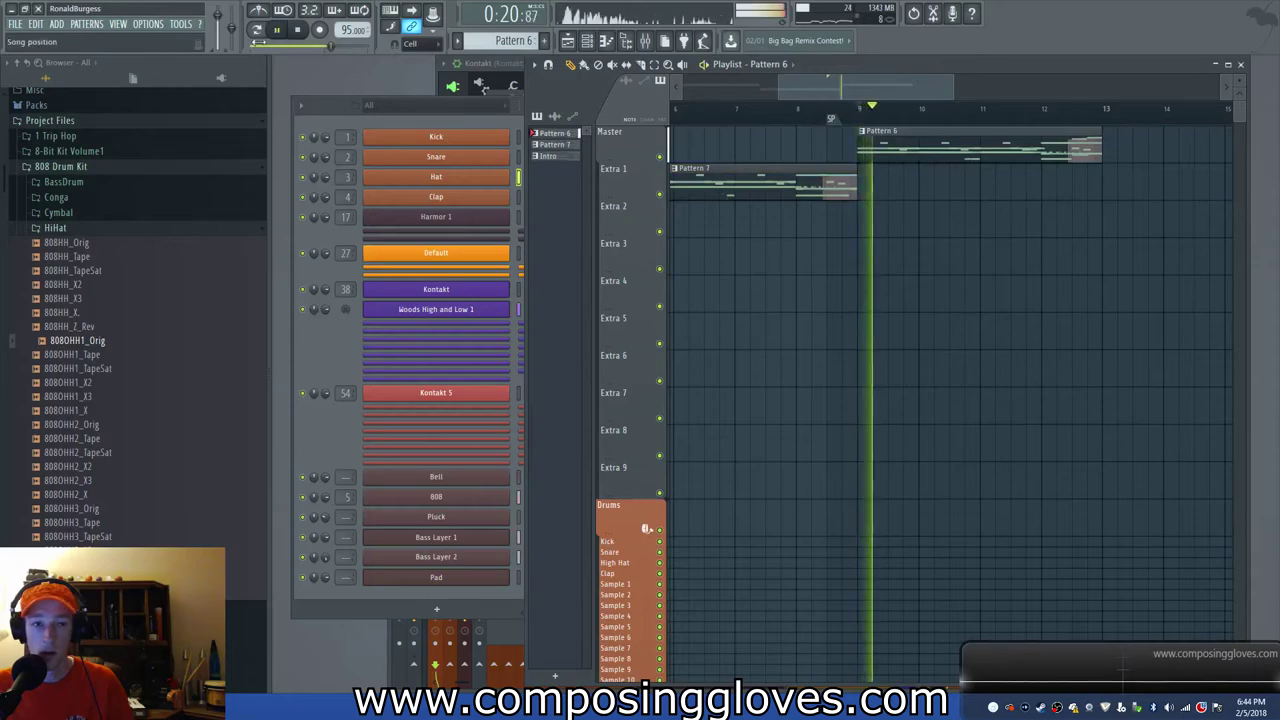
Adjust Bass Layer 2's channel volume during playback and replay Pattern 6 from bar 9 to check the balance.
left_click(351, 316)
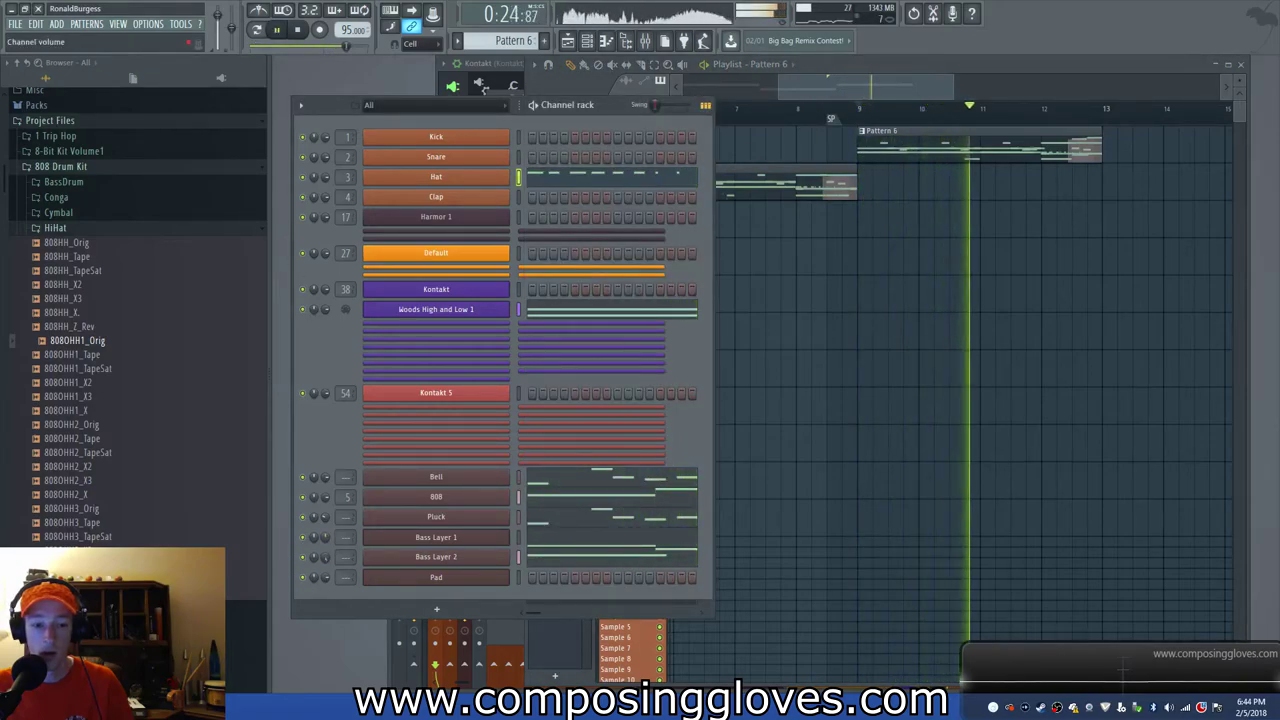
left_click_drag(325, 560, 327, 538)
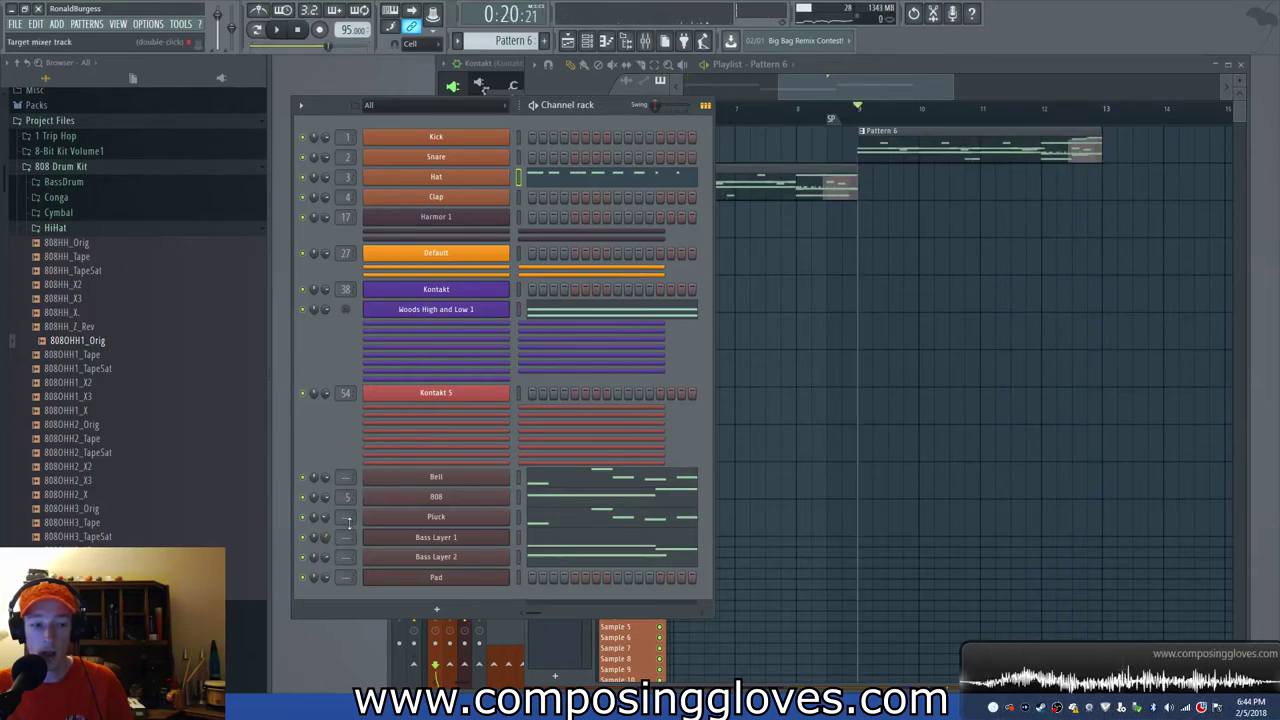
key("space")
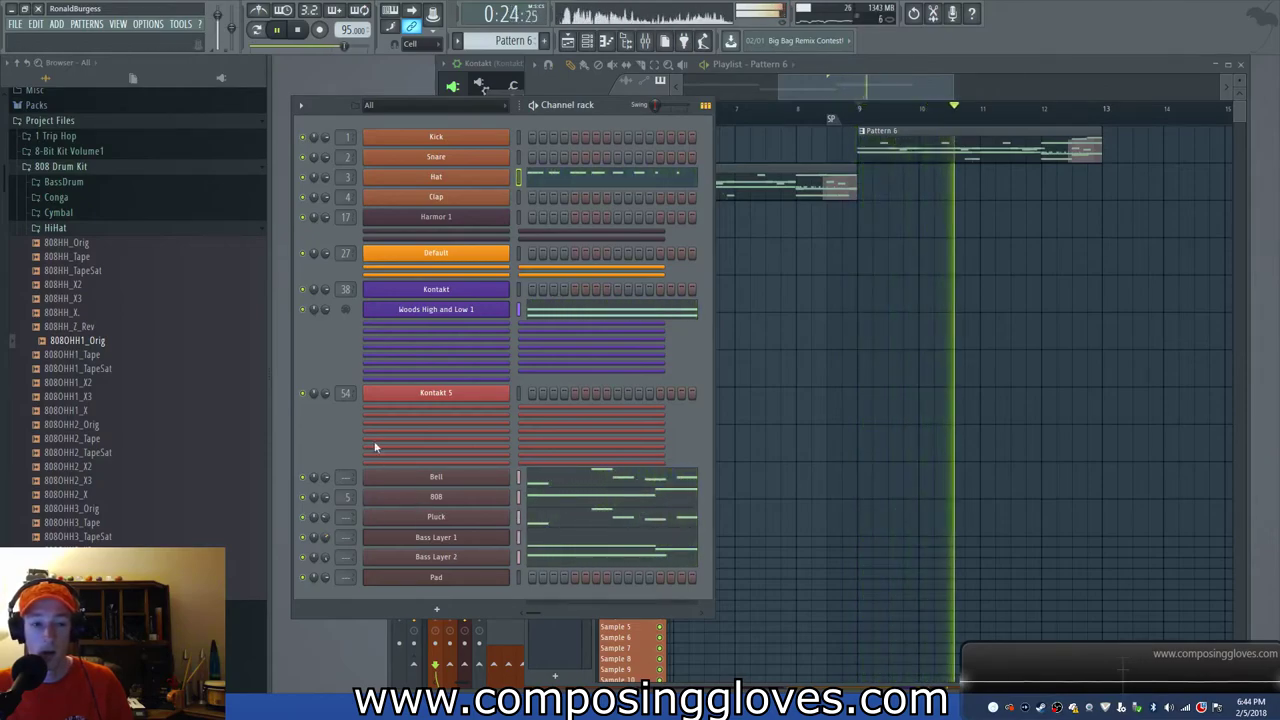
key("space")
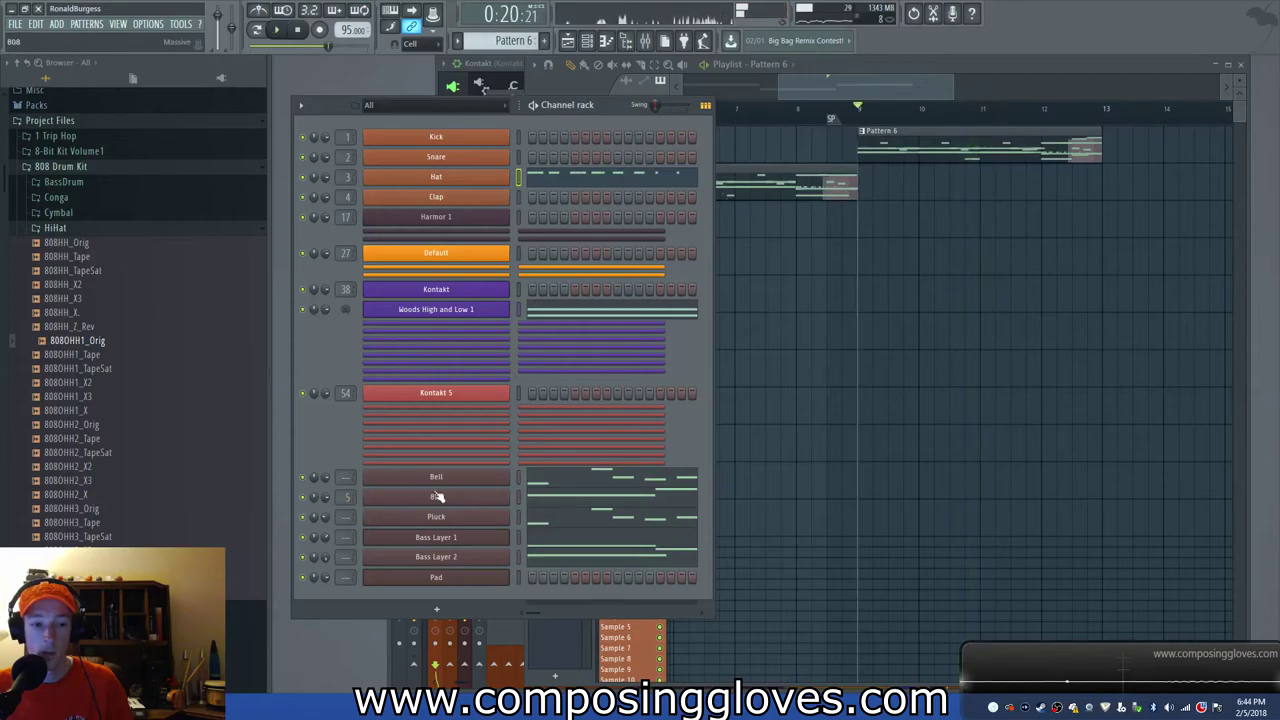
Audition the T1D9 kick samples in the 808 Drum Kit's BassDrum folder.
left_click(104, 229)
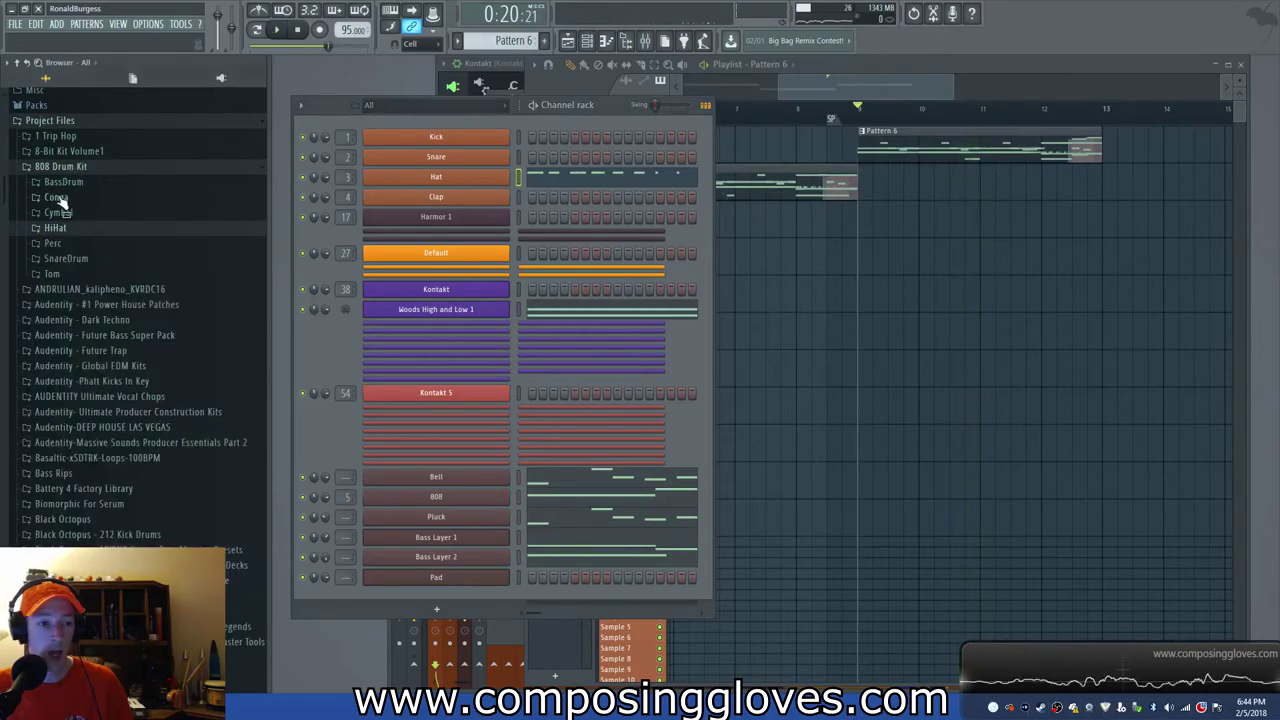
left_click(86, 181)
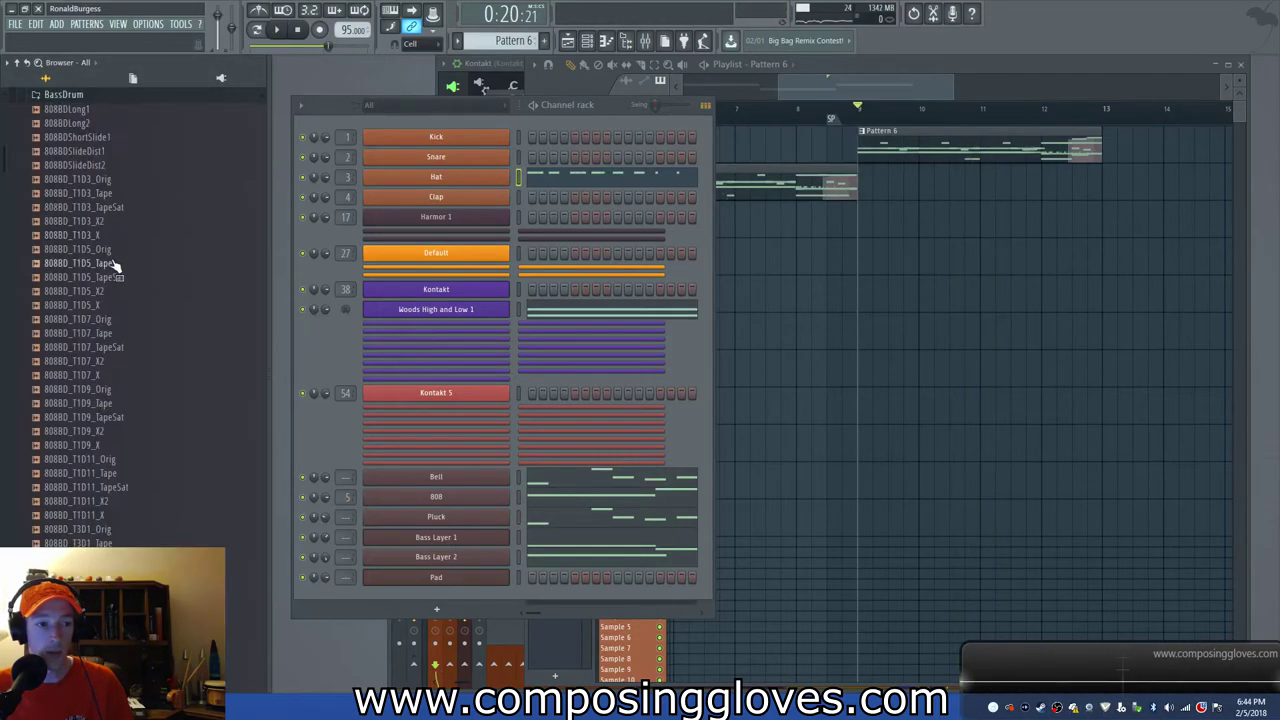
left_click(115, 291)
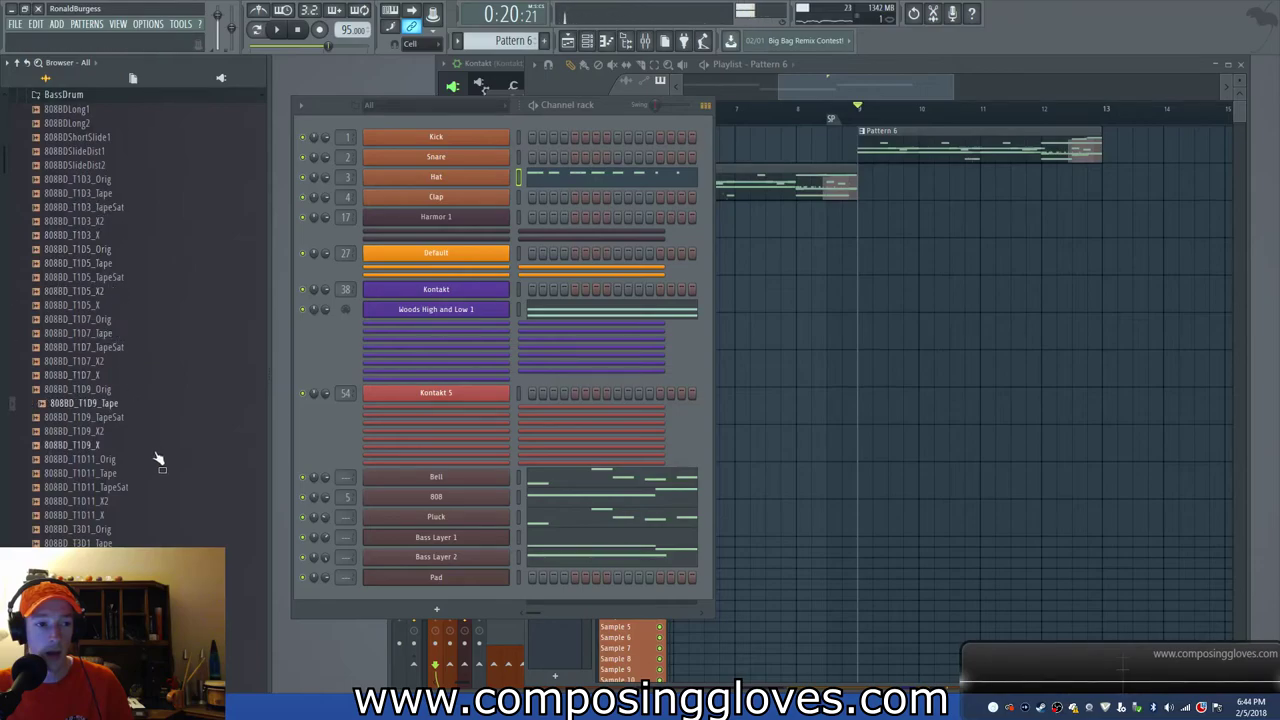
key("Down")
key("Down")
key("Down")
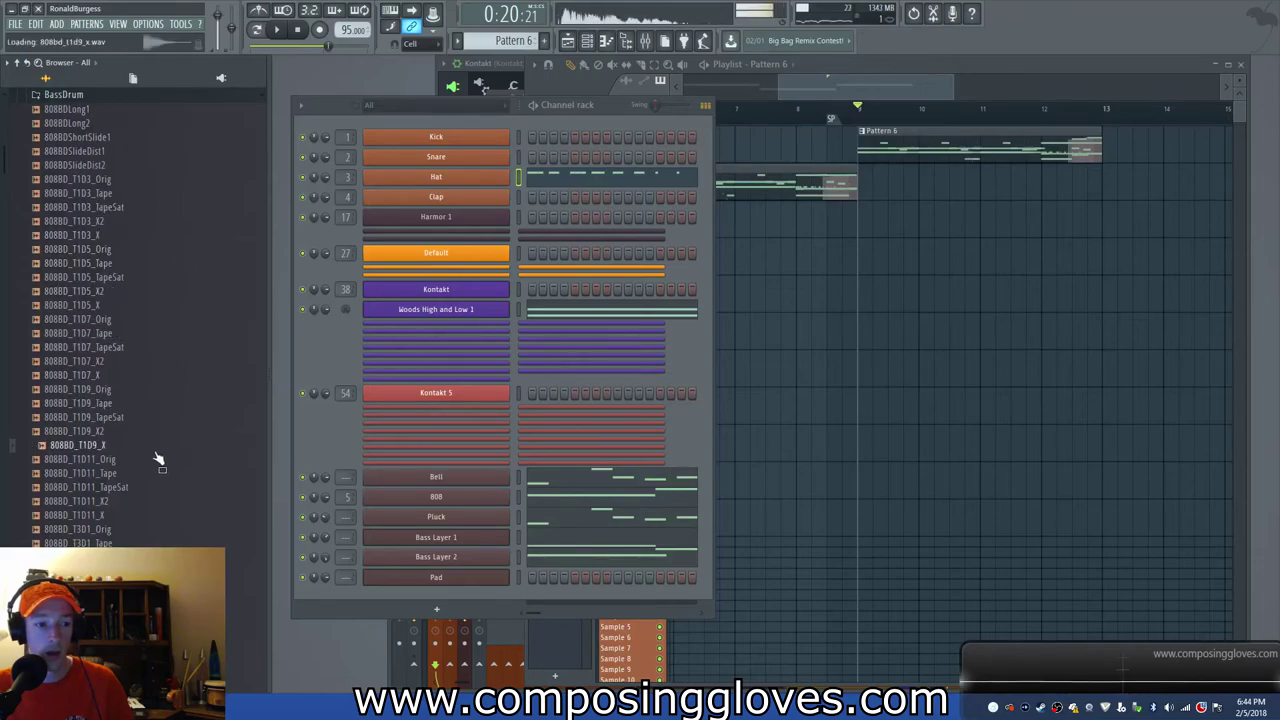
Load WDH_KICK014 from the Kicks Sharp folder of Black Octopus Sound - Wicked Drum Hits into the Kick channel.
left_click(80, 95)
scroll(160, 300, "down", 10)
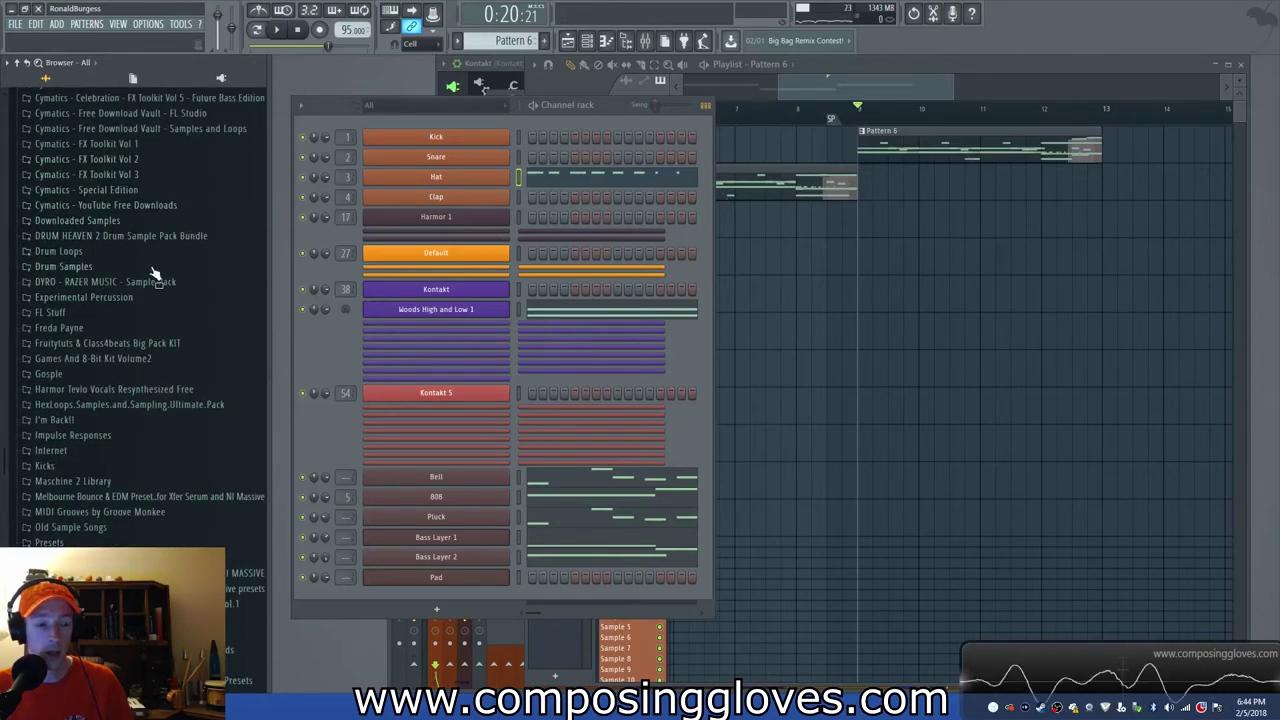
scroll(165, 385, "down", 9)
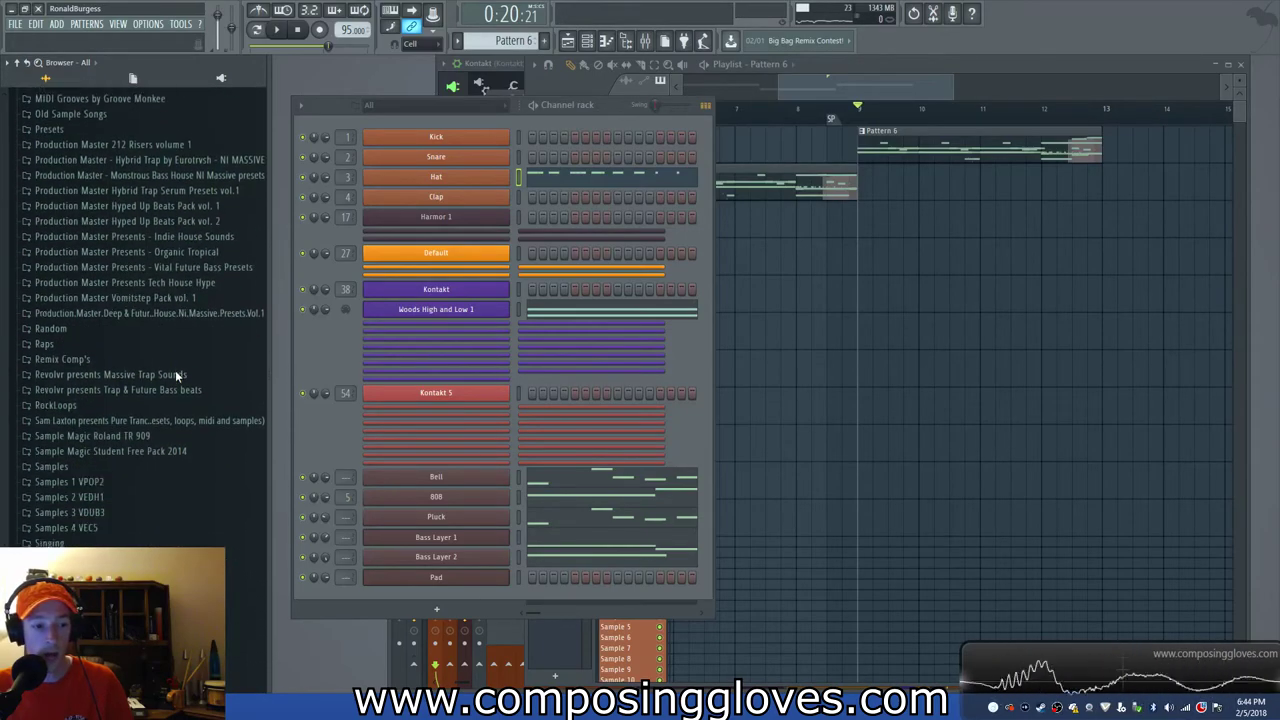
scroll(183, 315, "up", 12)
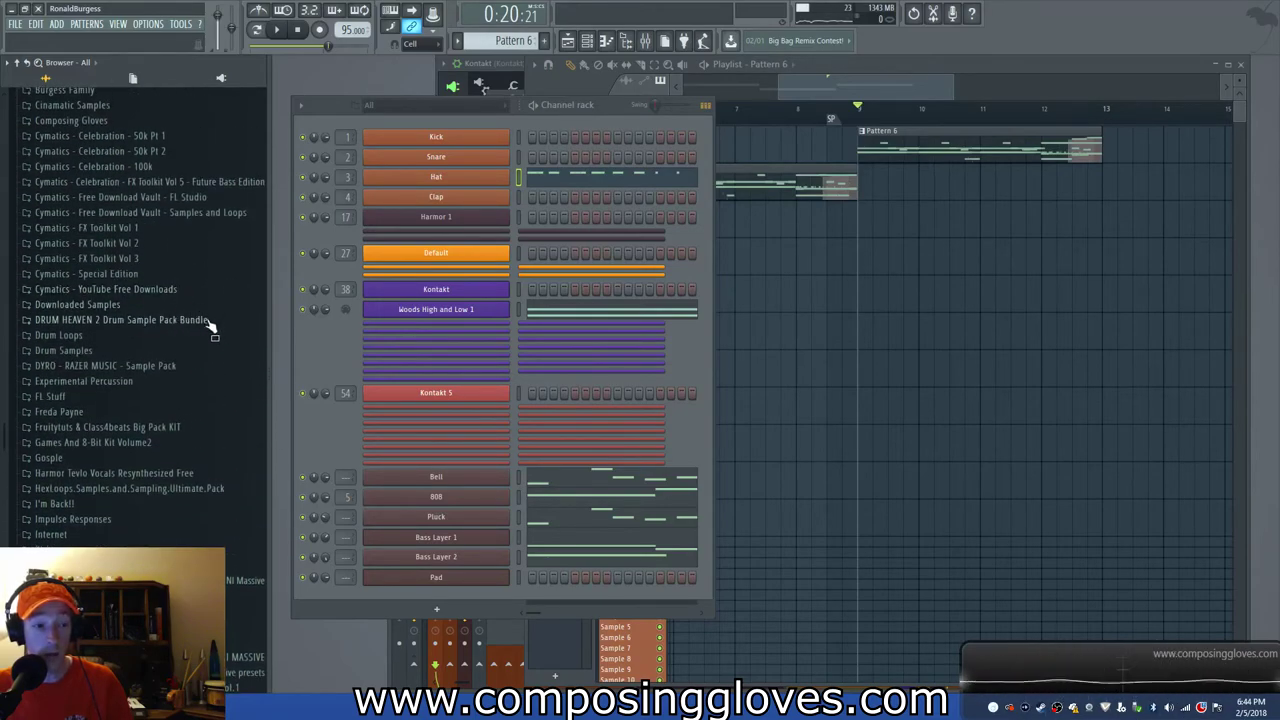
scroll(209, 320, "up", 4)
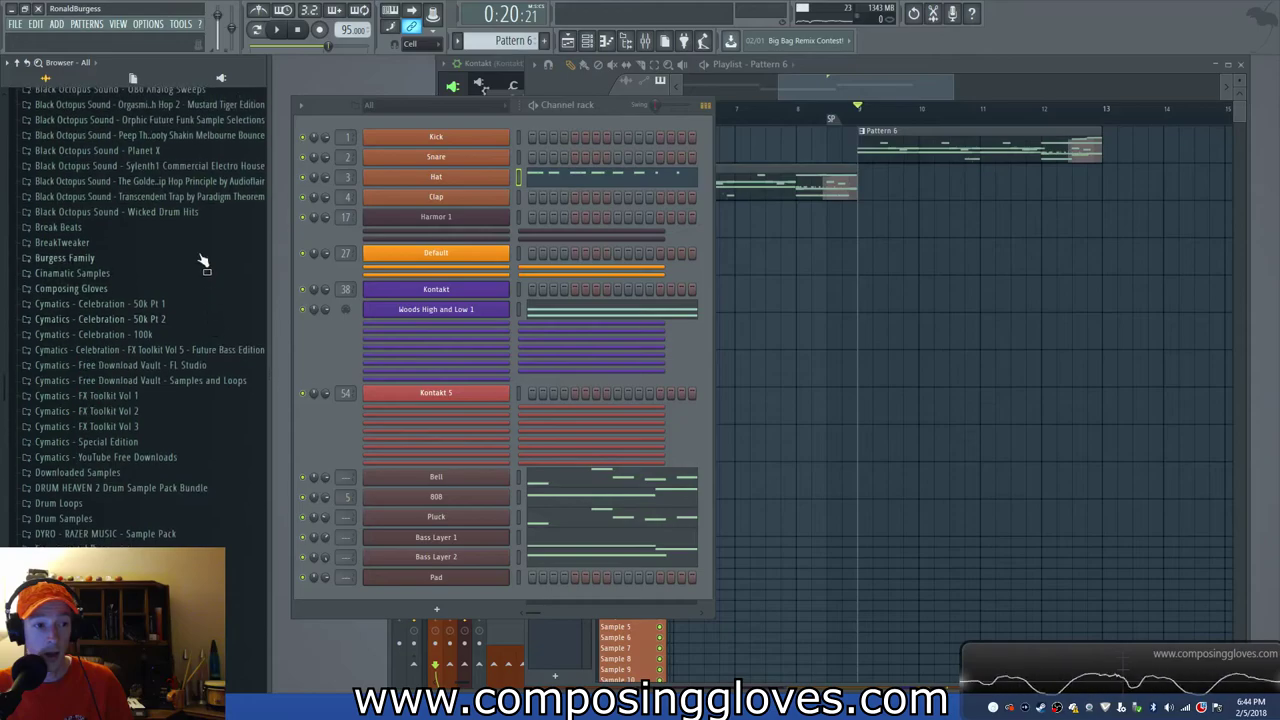
left_click(235, 213)
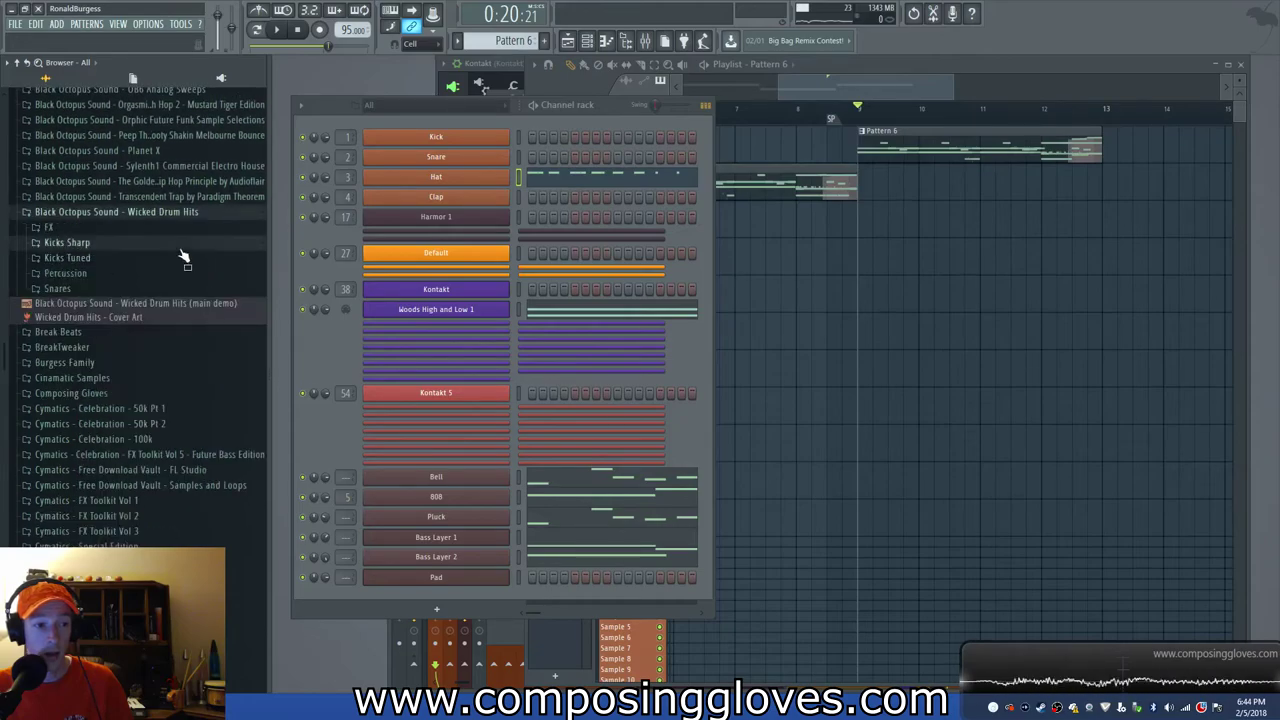
left_click(180, 243)
left_click(115, 291)
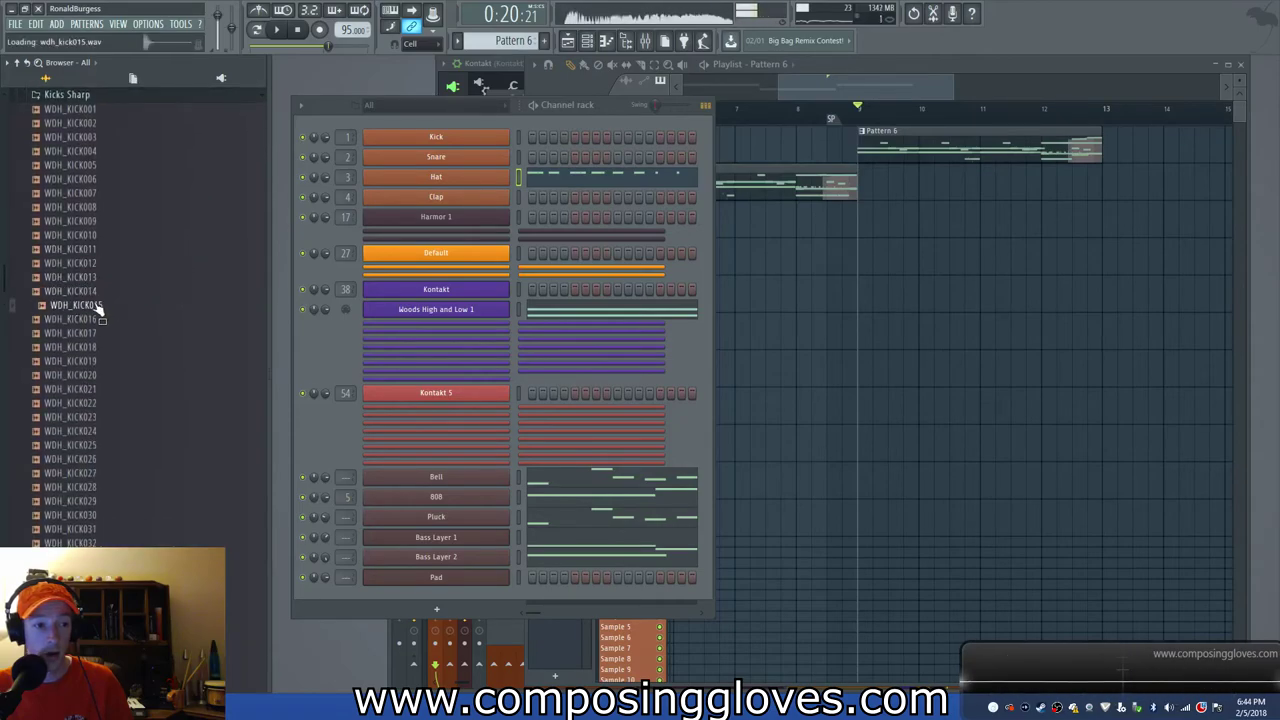
left_click_drag(400, 196, 473, 152)
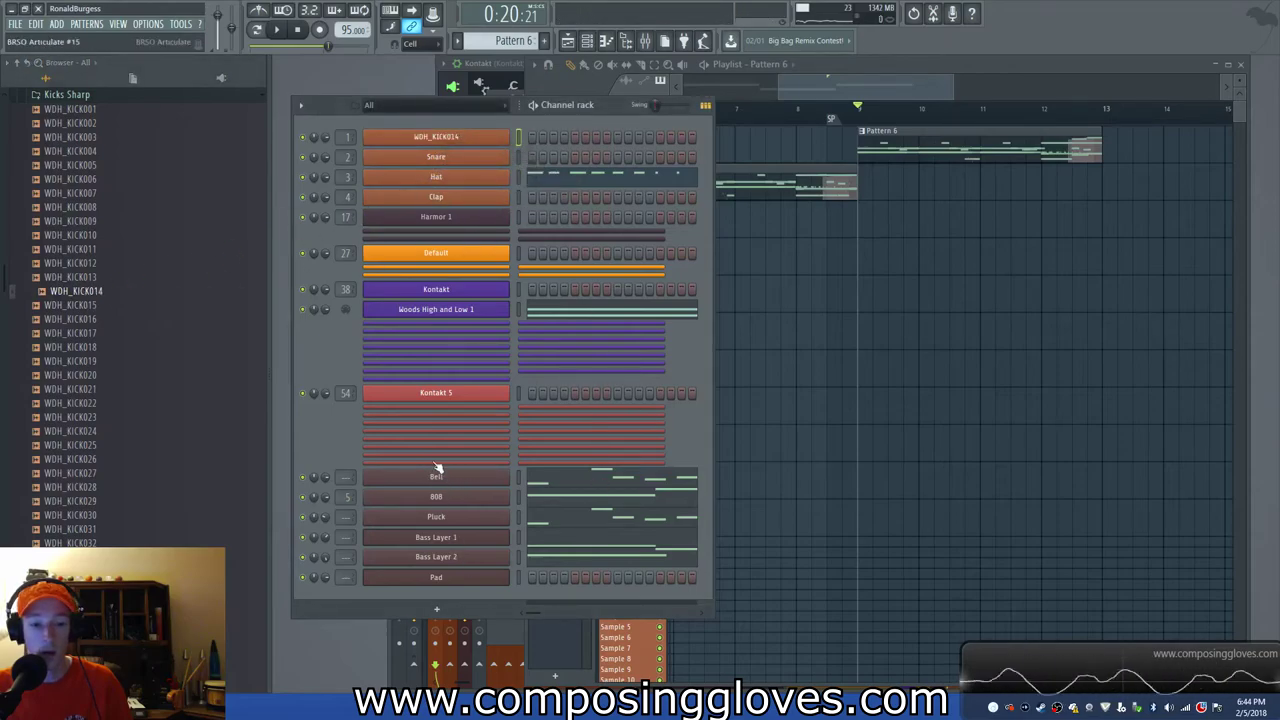
Copy the 808 channel's notes and paste them into the WDH_KICK014 channel in Pattern 6.
right_click(481, 535)
left_click(459, 539)
right_click(474, 497)
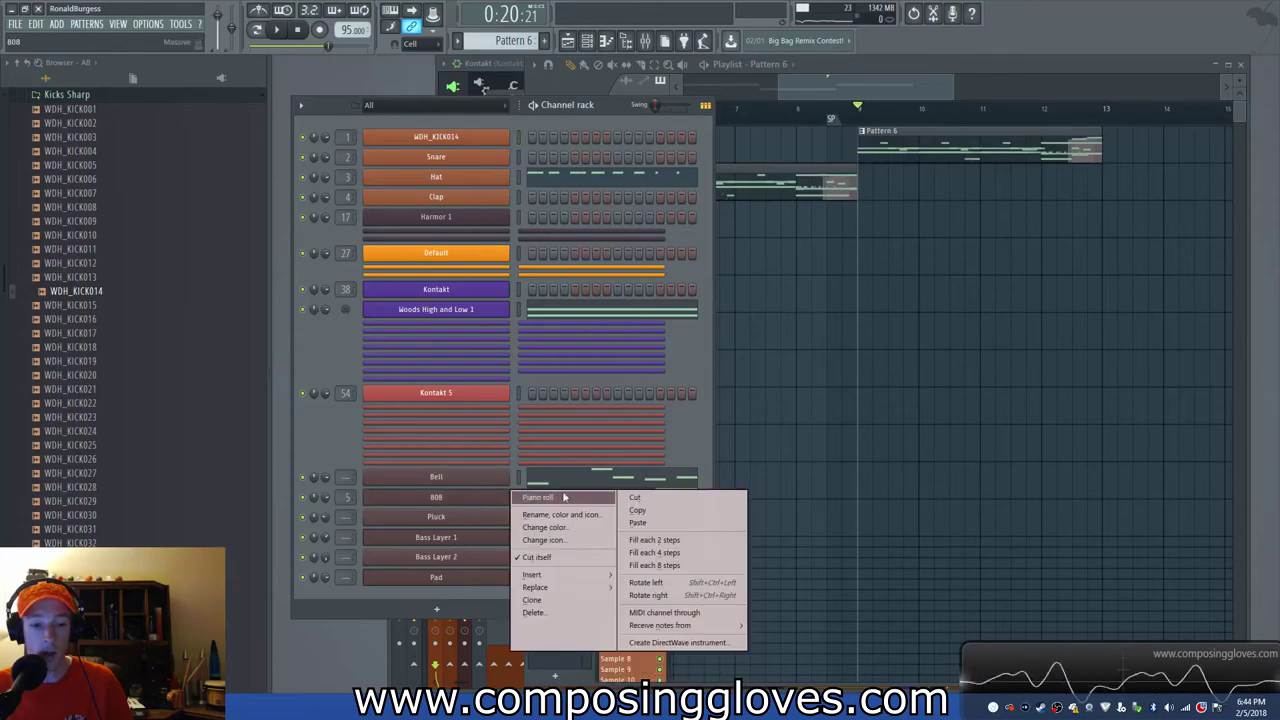
left_click(658, 511)
right_click(456, 154)
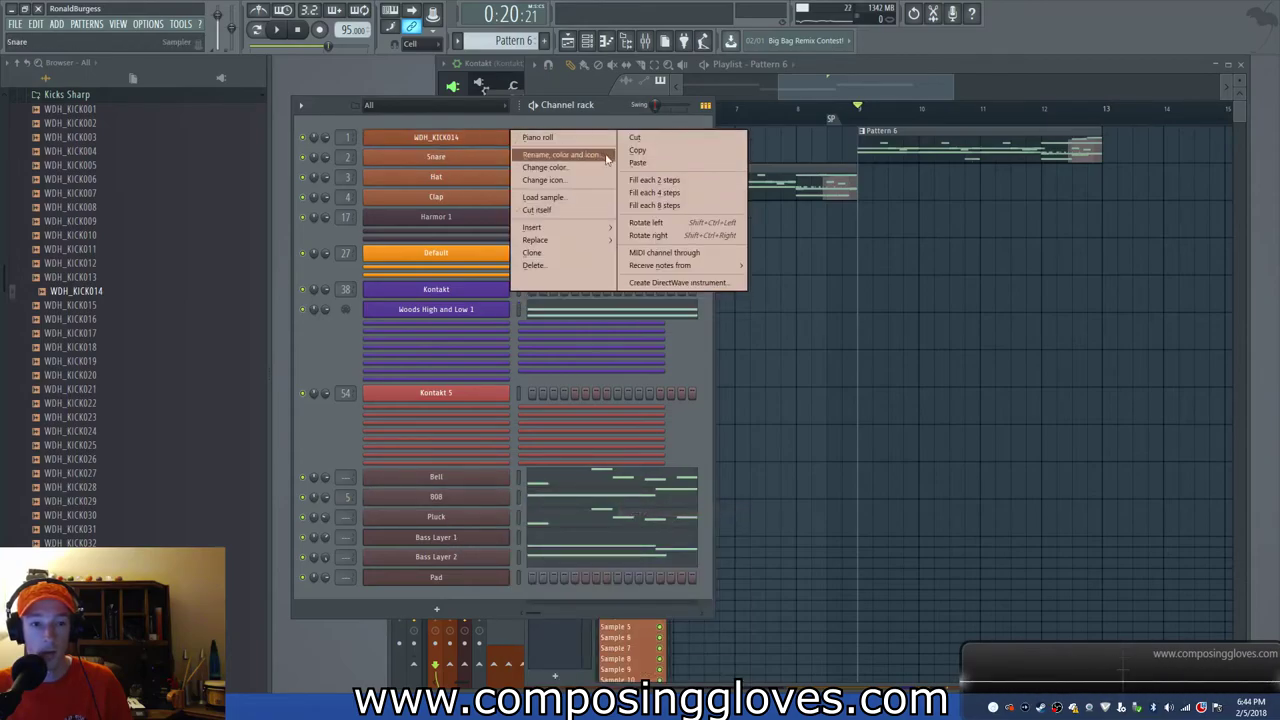
left_click(637, 163)
Move all the pasted kick notes in the WDH_KICK014 piano roll onto C5.
left_click(566, 142)
key("ctrl+a")
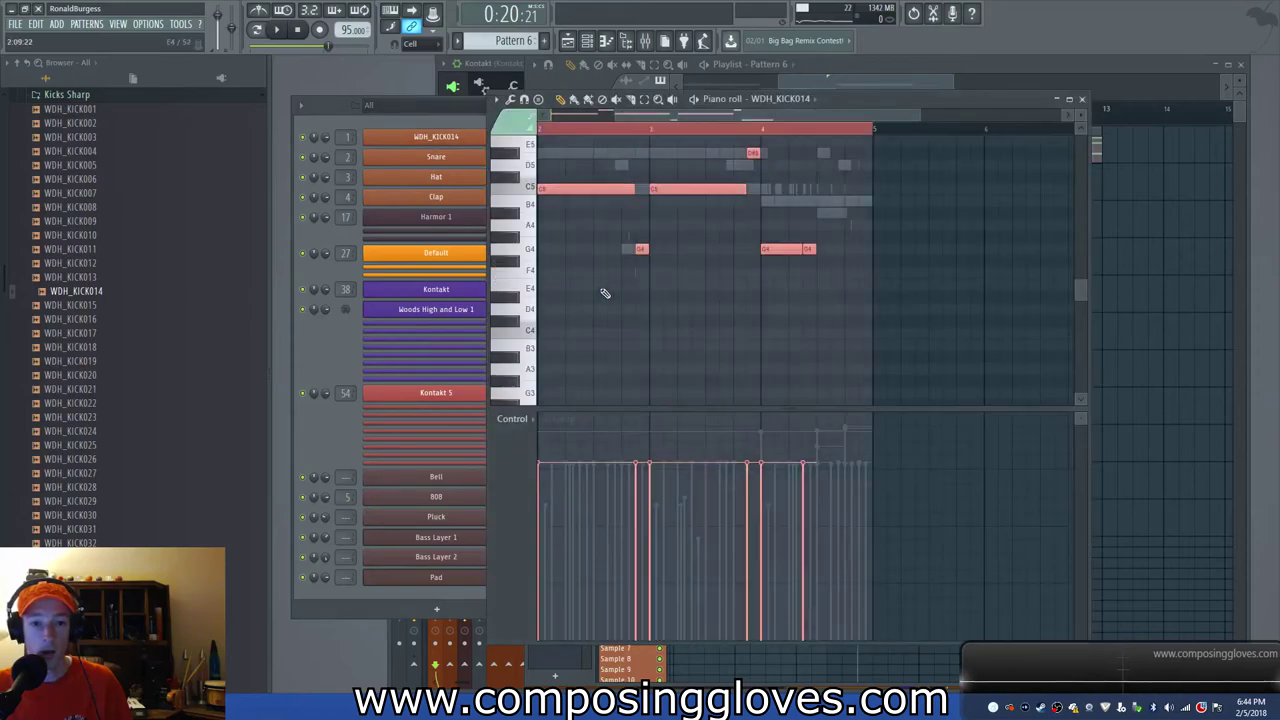
scroll(606, 289, "up", 1)
key("ctrl+d")
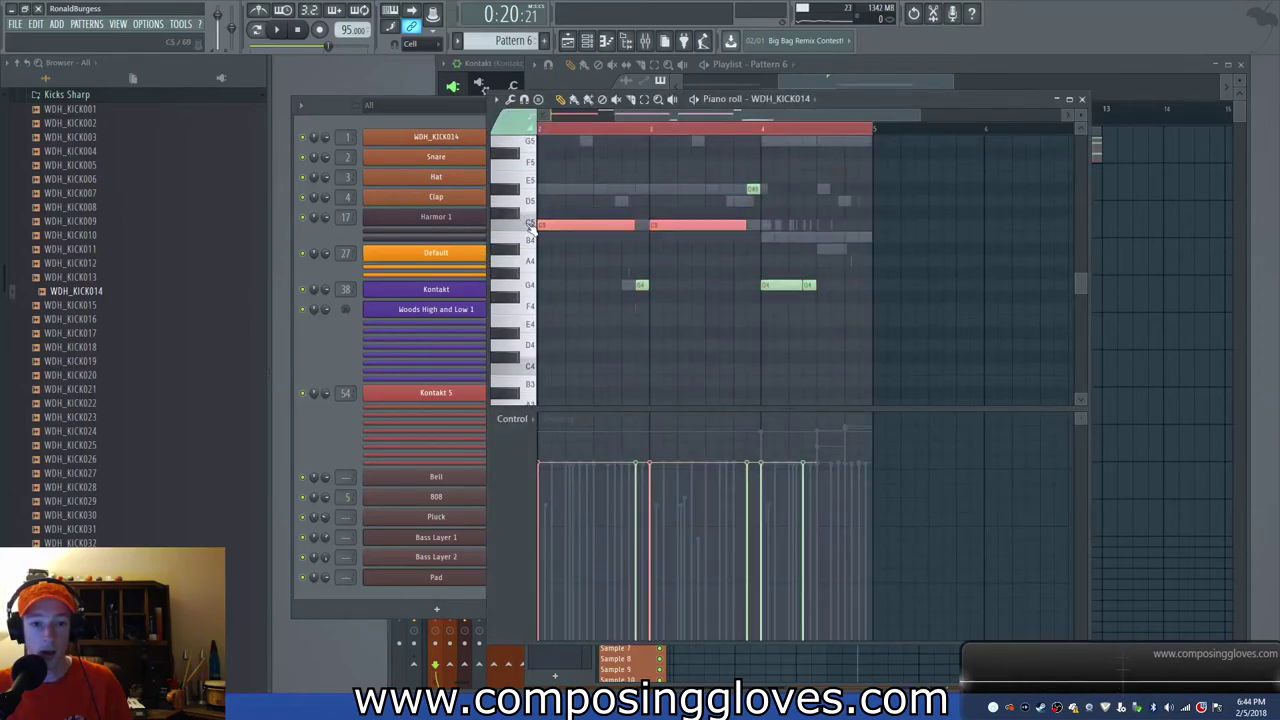
left_click_drag(616, 268, 793, 226)
left_click_drag(752, 189, 749, 219)
scroll(786, 288, "up", 3)
scroll(796, 286, "down", 4)
scroll(801, 285, "down", 4)
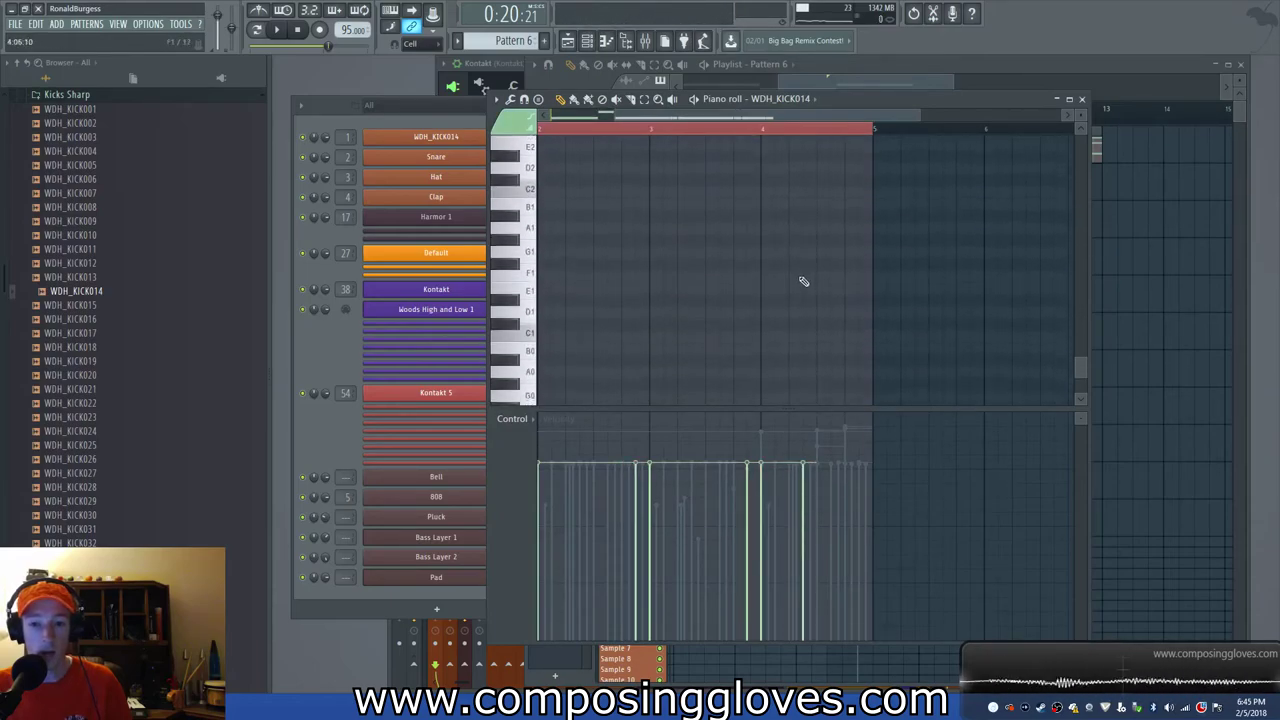
Play Pattern 6 and try all the kick notes an octave lower at C4.
key("space")
scroll(801, 283, "up", 6)
scroll(672, 310, "down", 1)
scroll(607, 325, "down", 1, "ctrl")
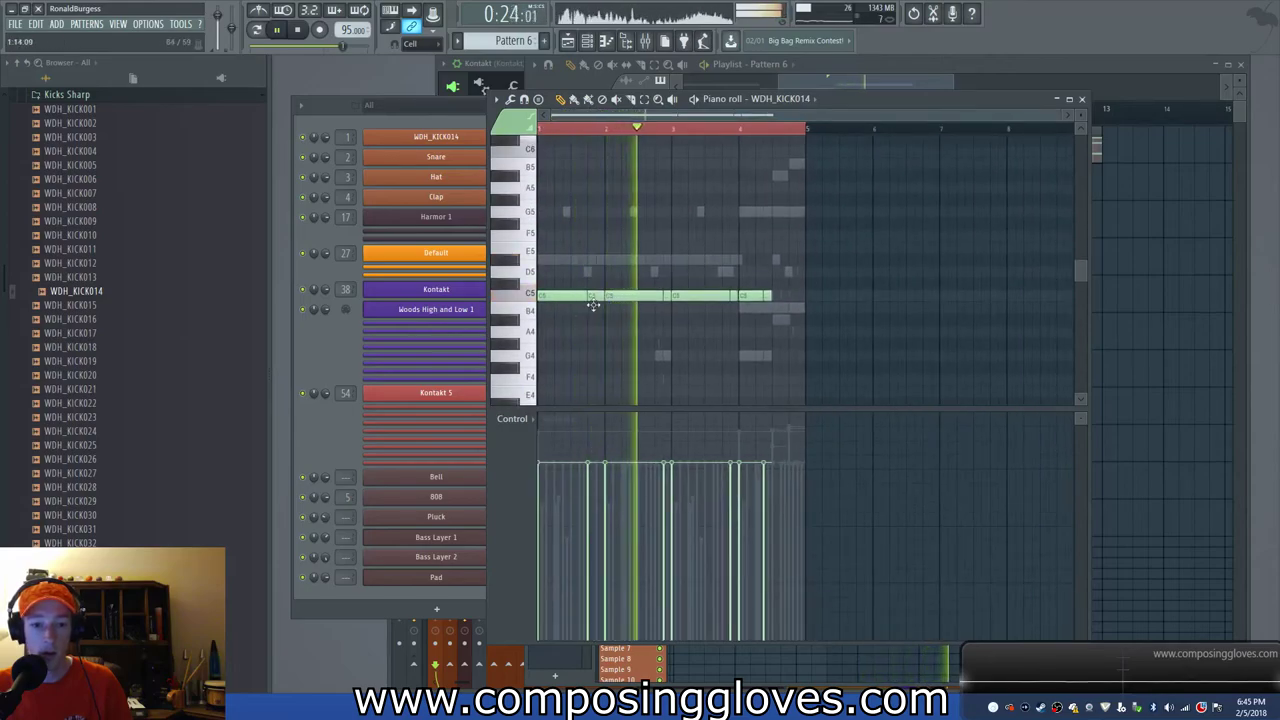
double_click(521, 296)
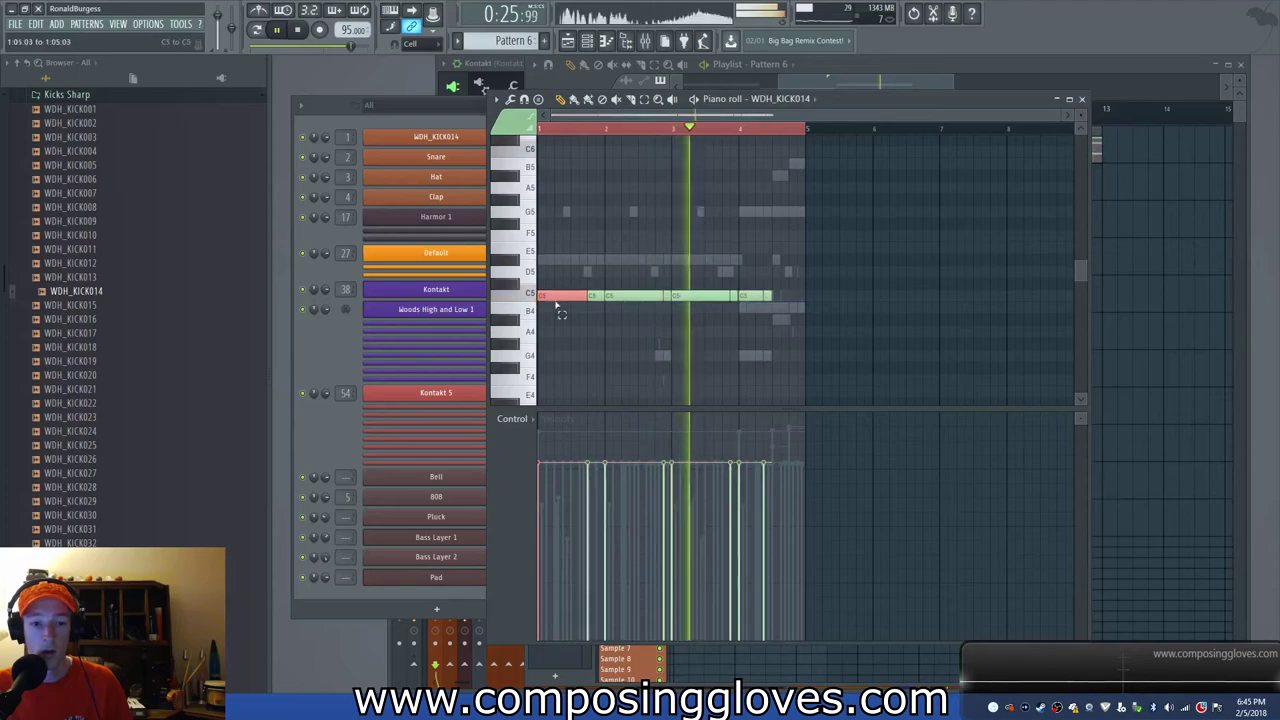
scroll(619, 288, "down", 1)
scroll(619, 288, "down", 4)
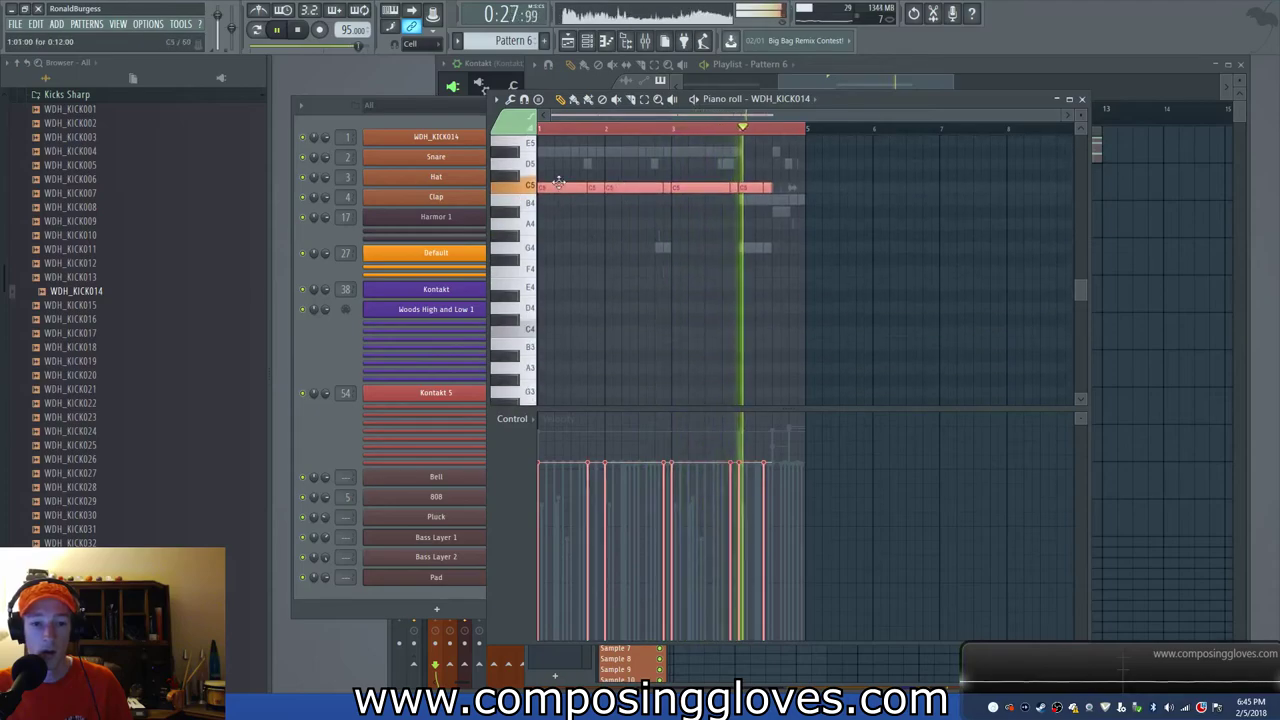
key("ctrl+Down")
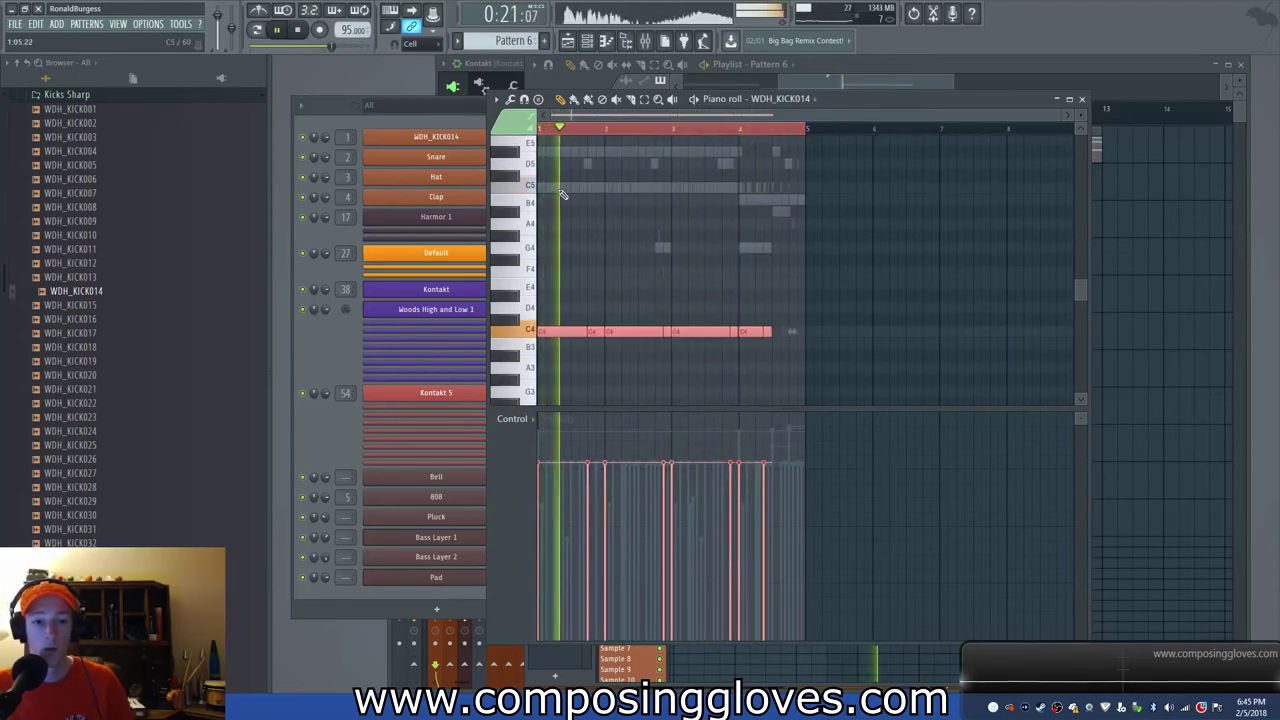
key("ctrl+Up")
key("space")
Add Fruity Parametric EQ 2 to the Kick mixer track, boosting around 66 Hz and lowering the sub and high ends.
left_click(322, 110)
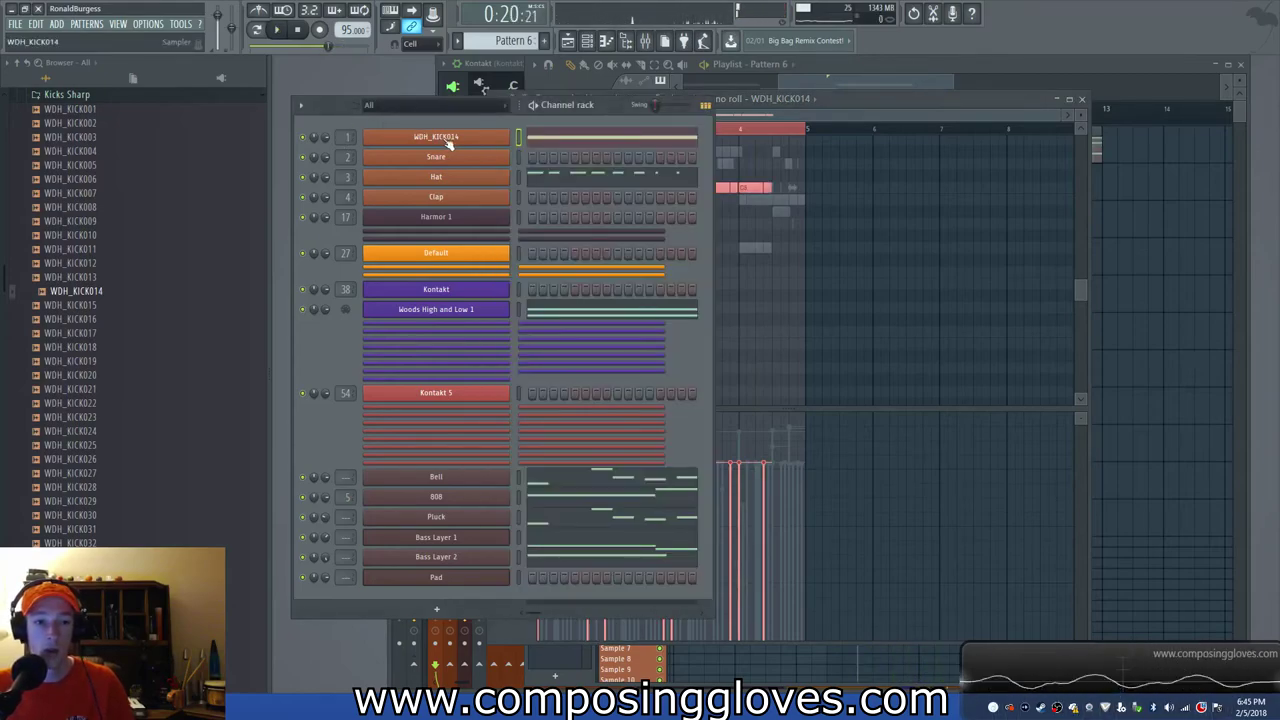
left_click(644, 41)
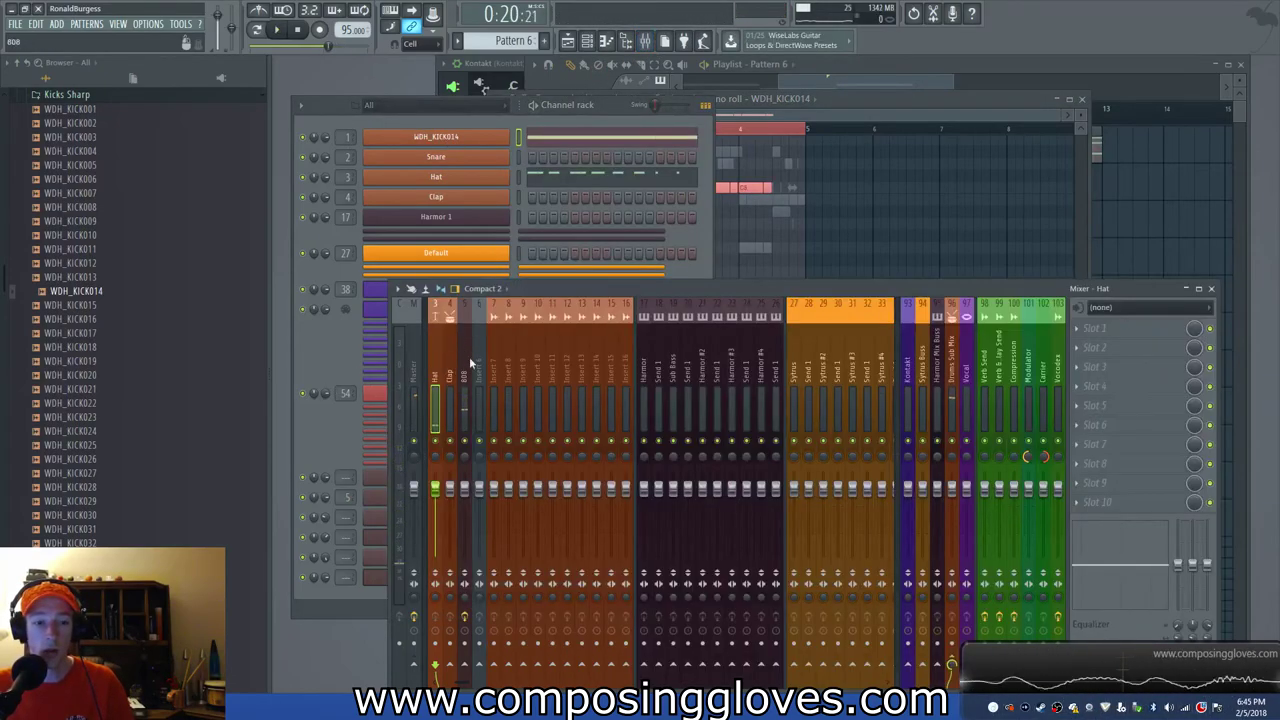
scroll(463, 369, "up", 2)
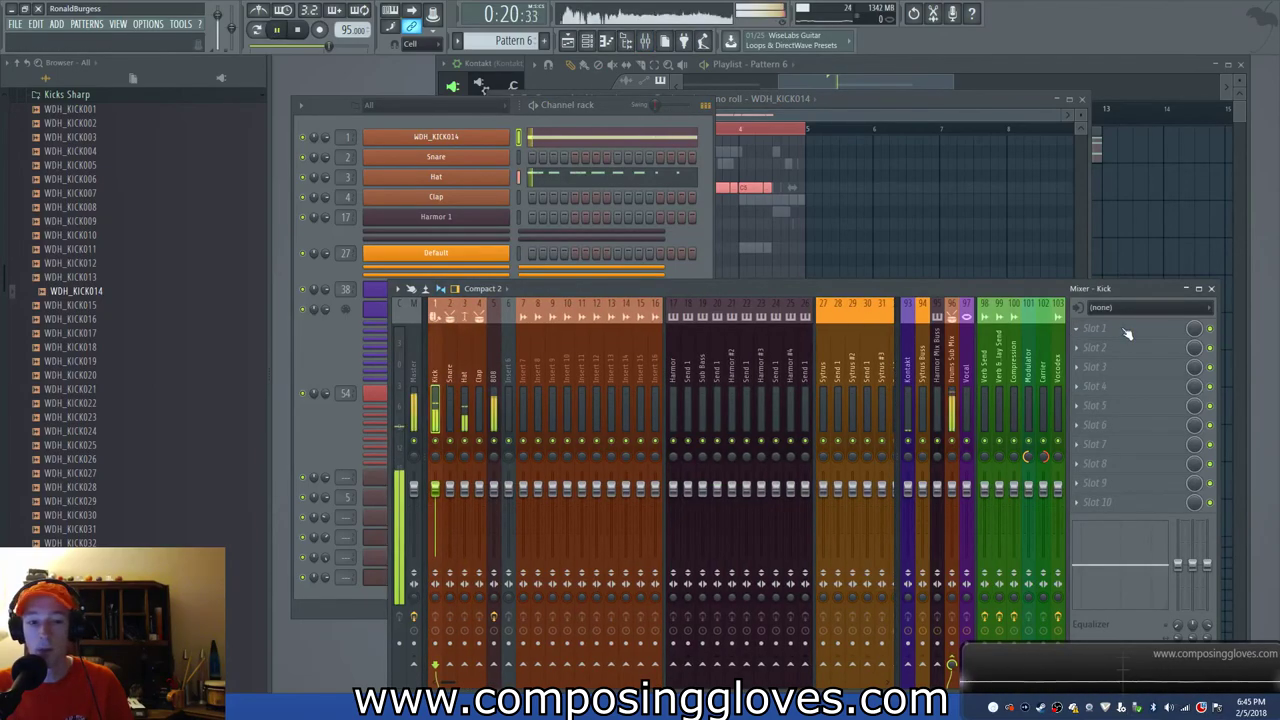
left_click(1090, 329)
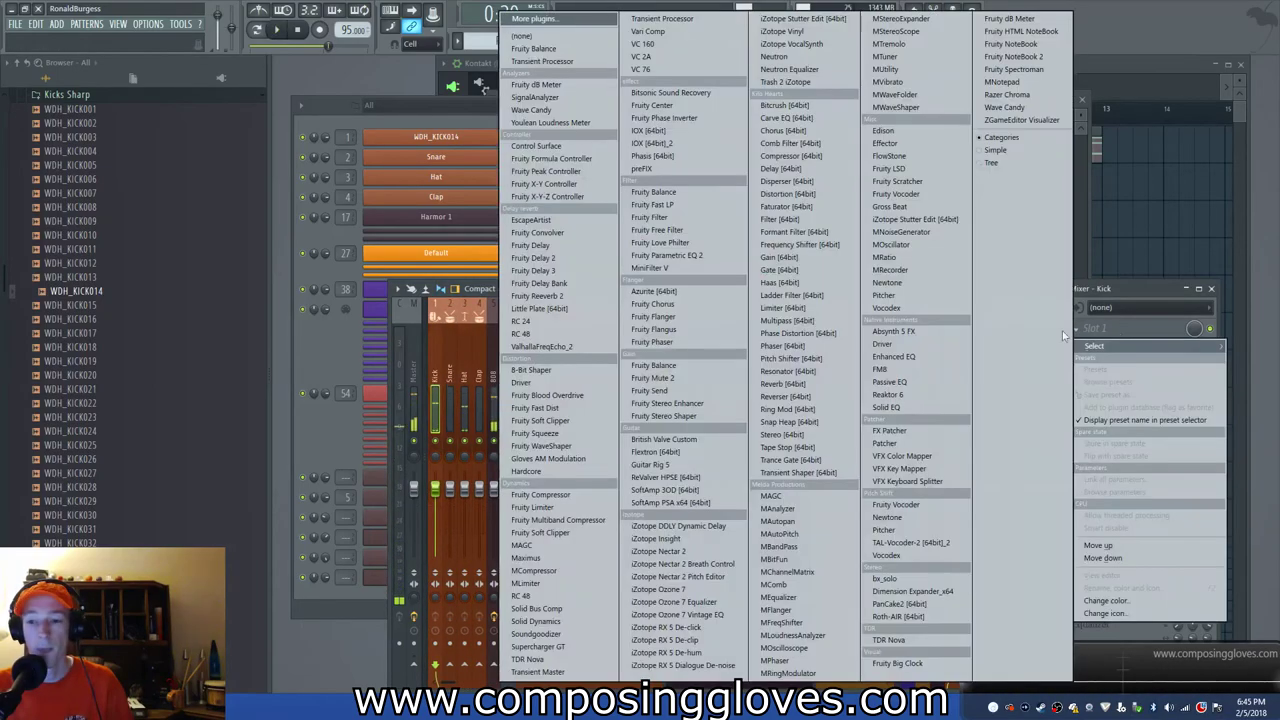
left_click(722, 255)
left_click_drag(600, 300, 397, 314)
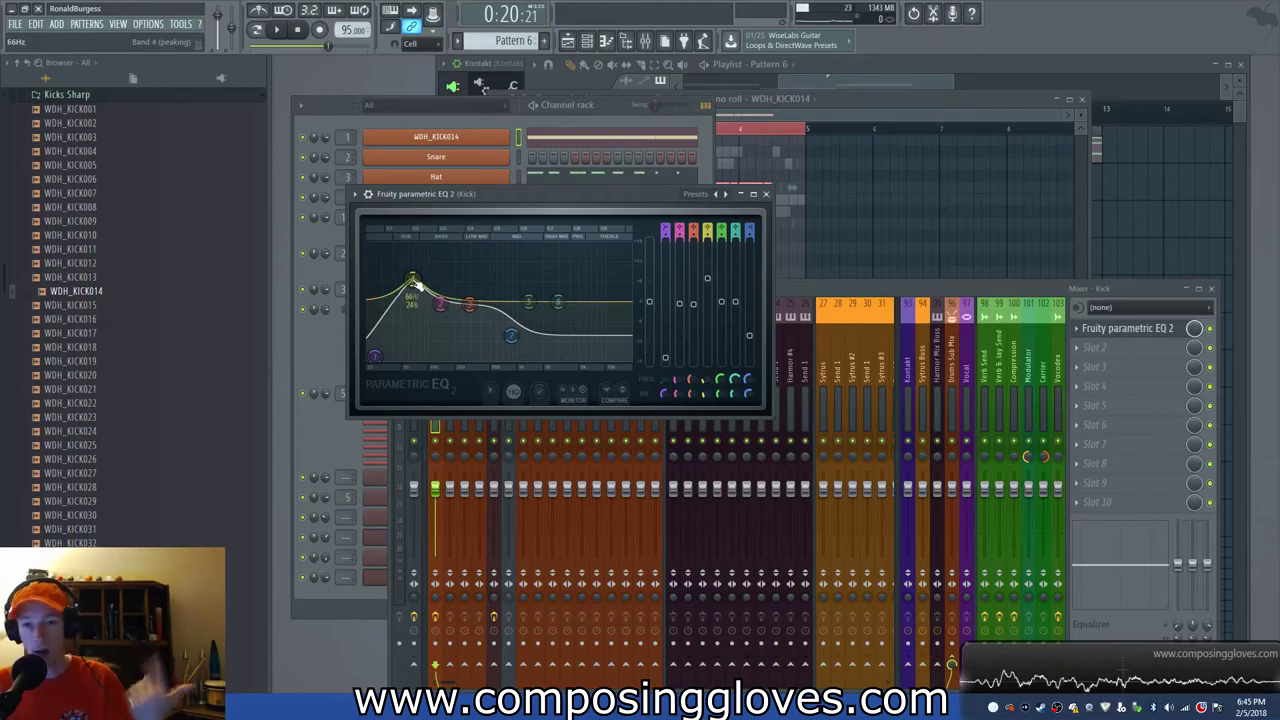
left_click_drag(632, 198, 784, 217)
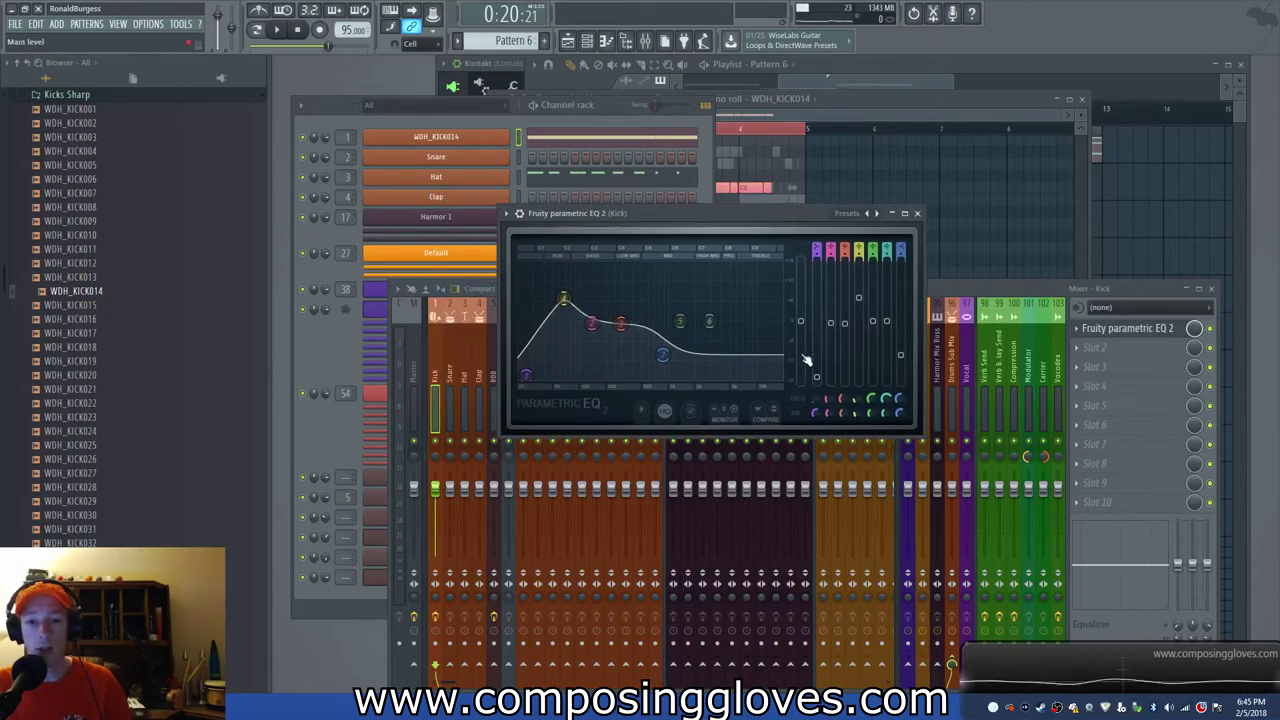
During playback, shift the kick EQ's low boost to about 45 Hz, cut band 2 and reposition band 3.
key("space")
left_click_drag(563, 298, 638, 334)
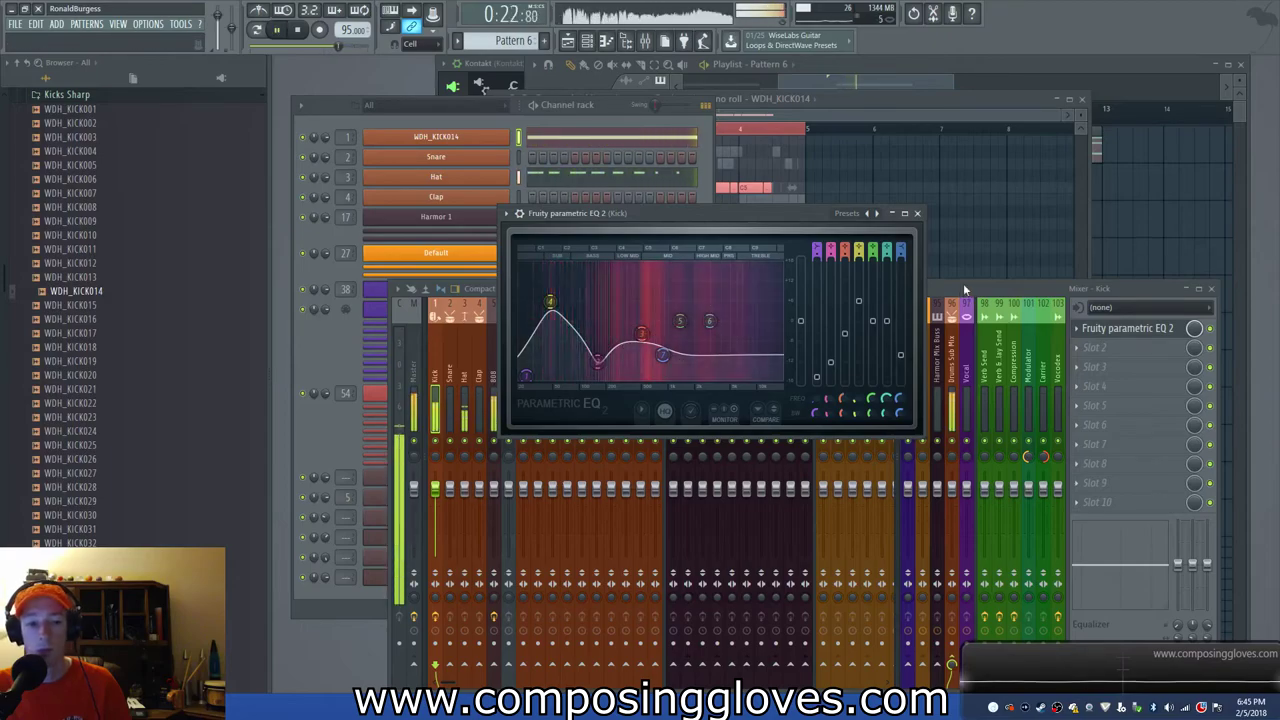
left_click(962, 291)
Add Transient Master to the Kick track's second effect slot and set its attack to about 43%.
left_click(1090, 347)
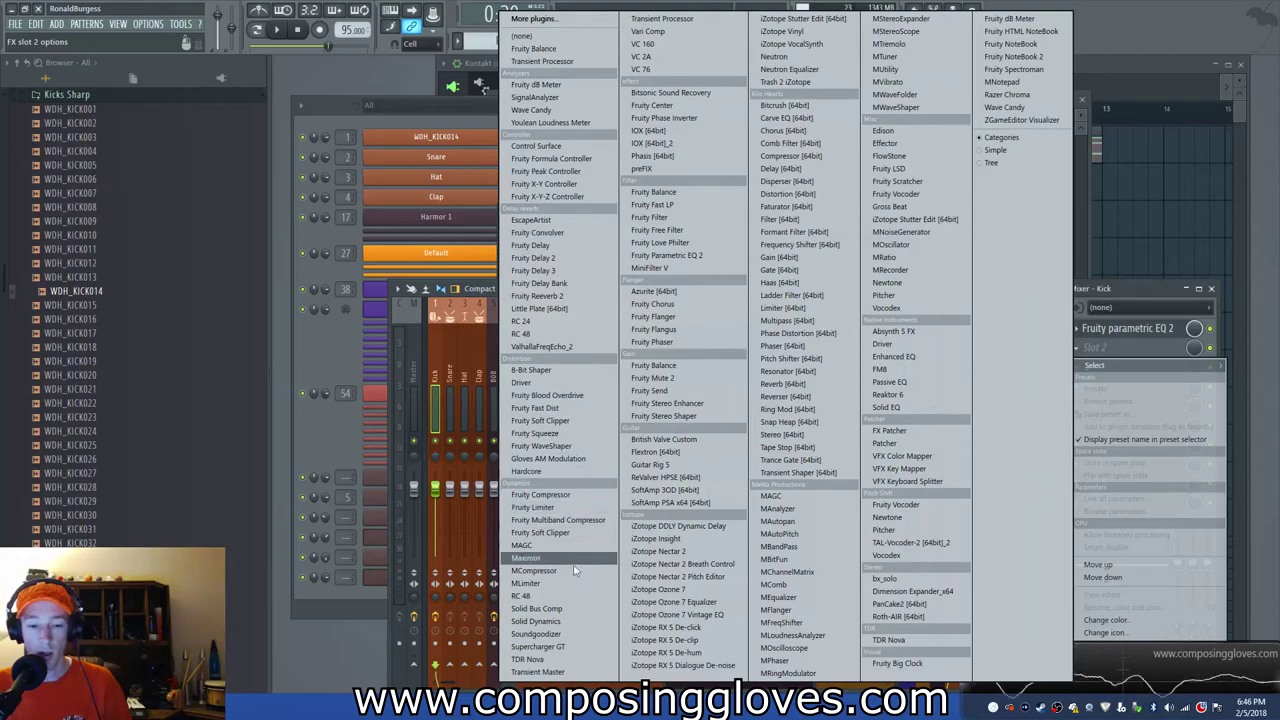
left_click(586, 671)
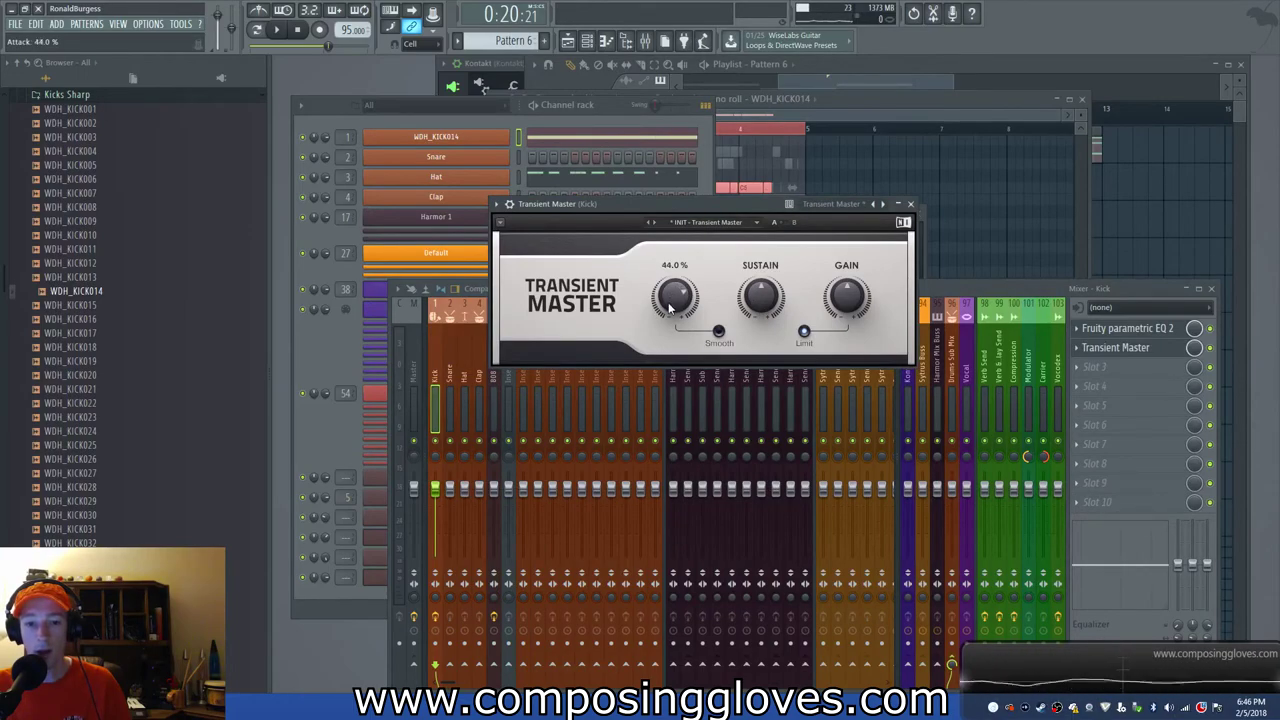
key("space")
left_click_drag(678, 308, 678, 322)
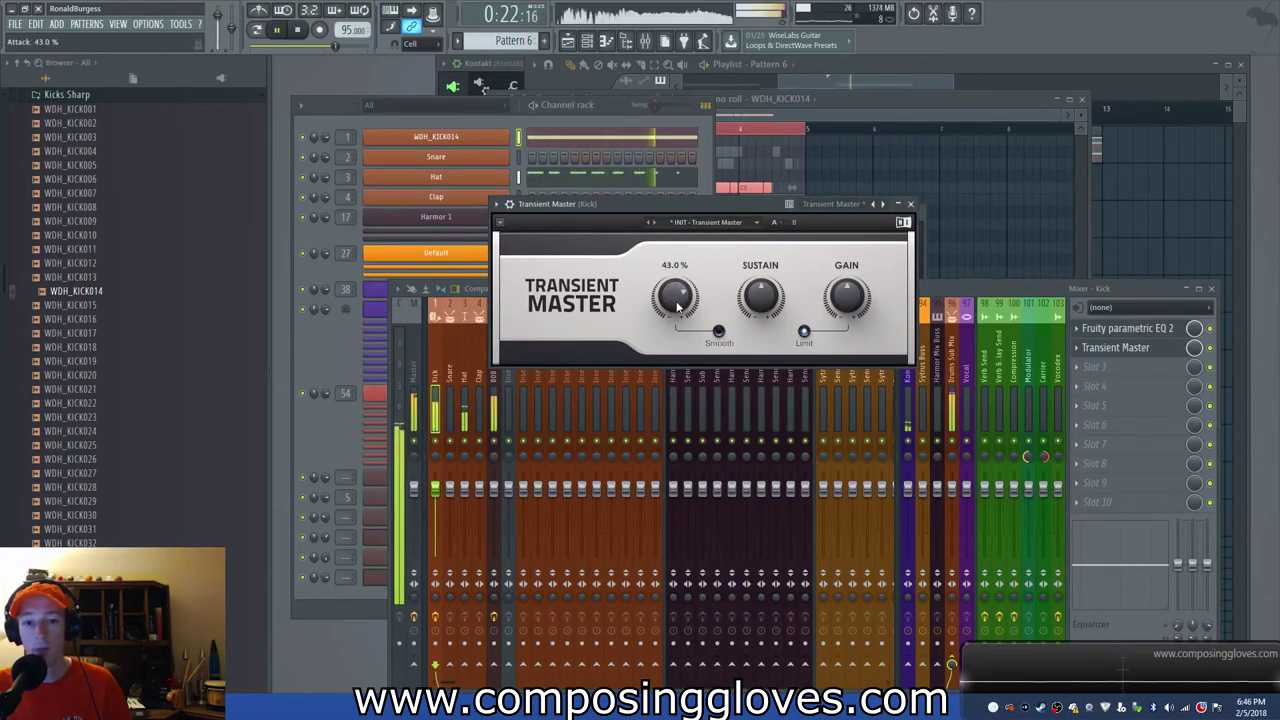
Retune the kick EQ's band 4 boost to about 59 Hz during playback, and lower the Kick track's fader slightly.
left_click(1135, 328)
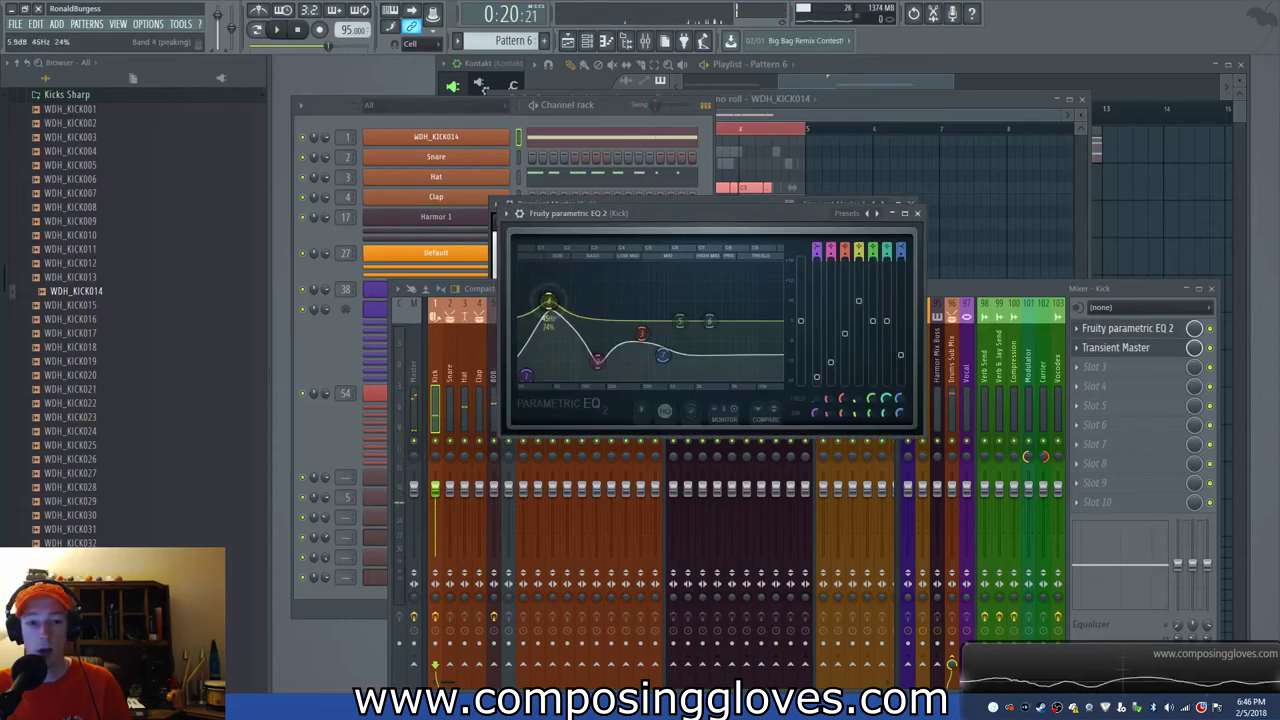
key("space")
left_click_drag(545, 300, 563, 310)
key("space")
key("space")
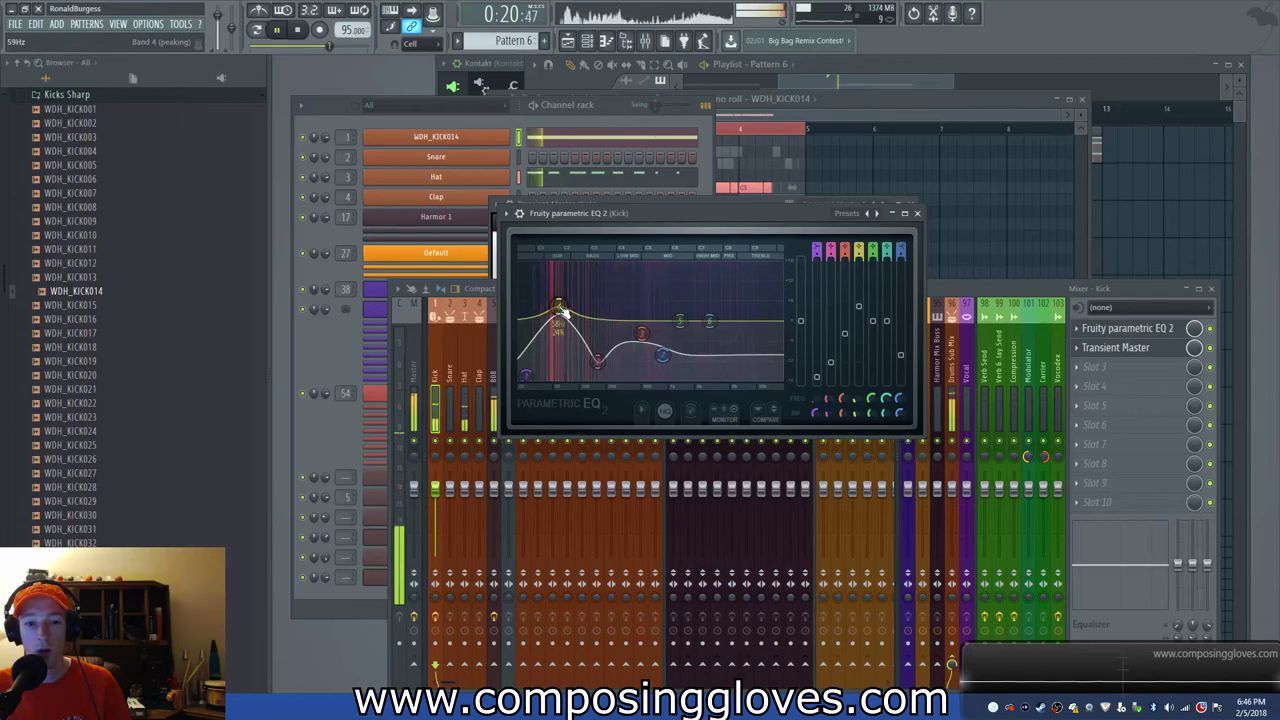
left_click(916, 213)
left_click(913, 210)
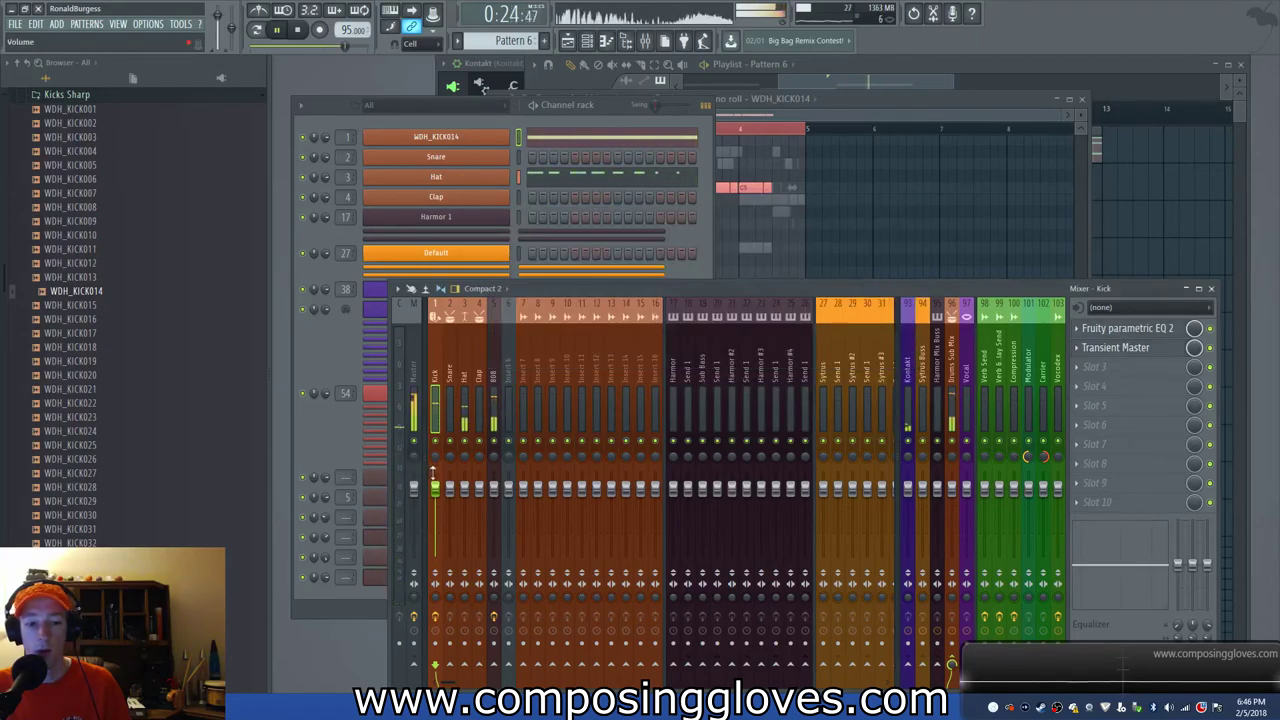
key("space")
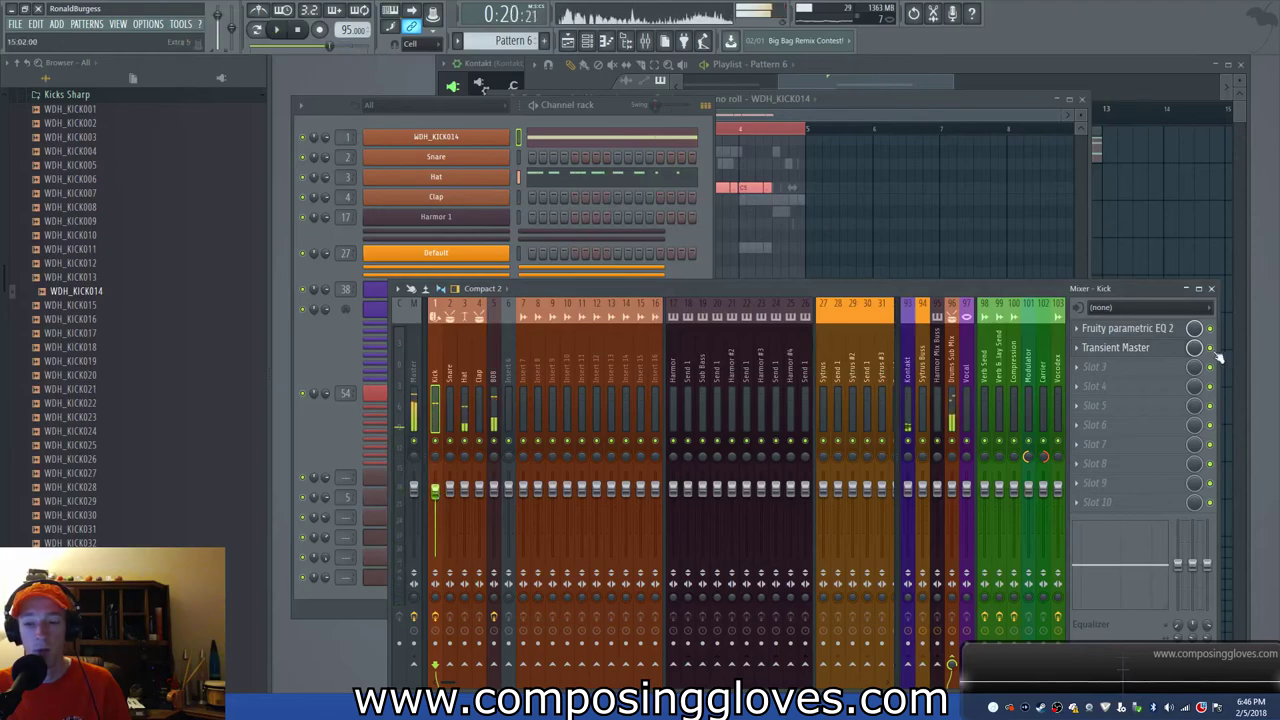
Close the kick's piano roll, reset the playhead to the song start and display the whole arrangement in the Playlist.
left_click(852, 114)
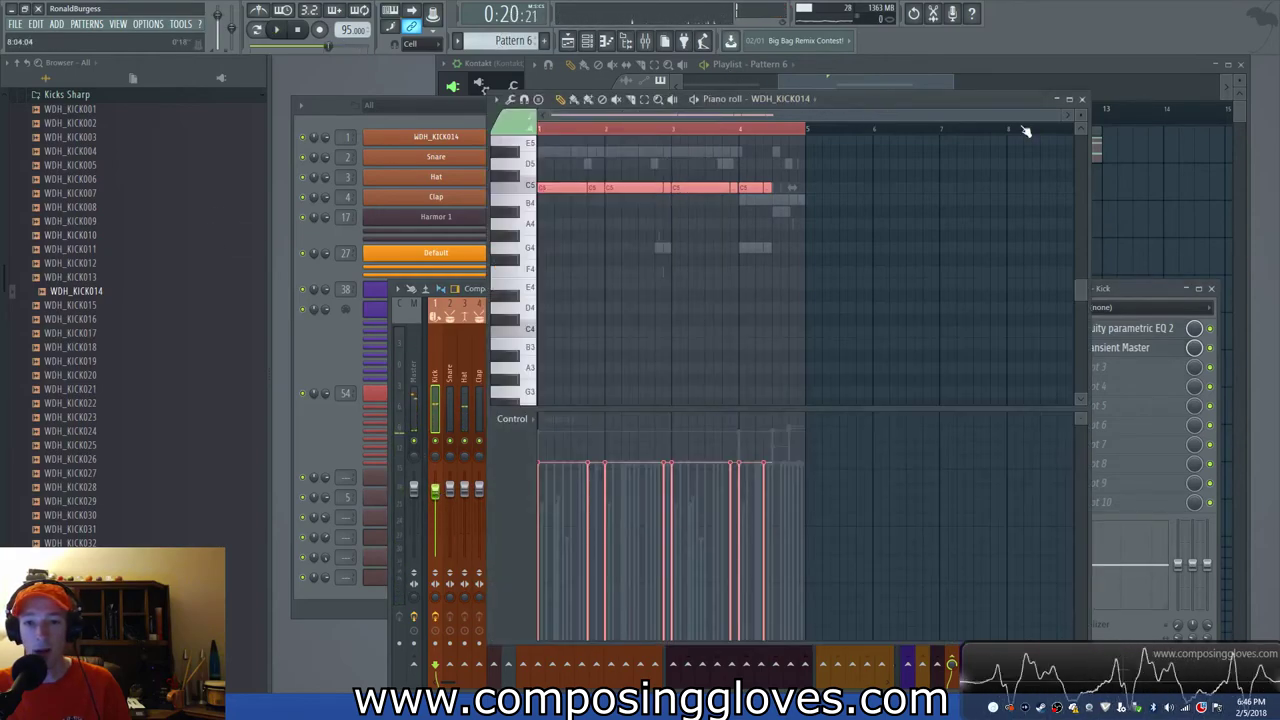
left_click(1084, 100)
left_click(896, 90)
scroll(866, 200, "down", 3)
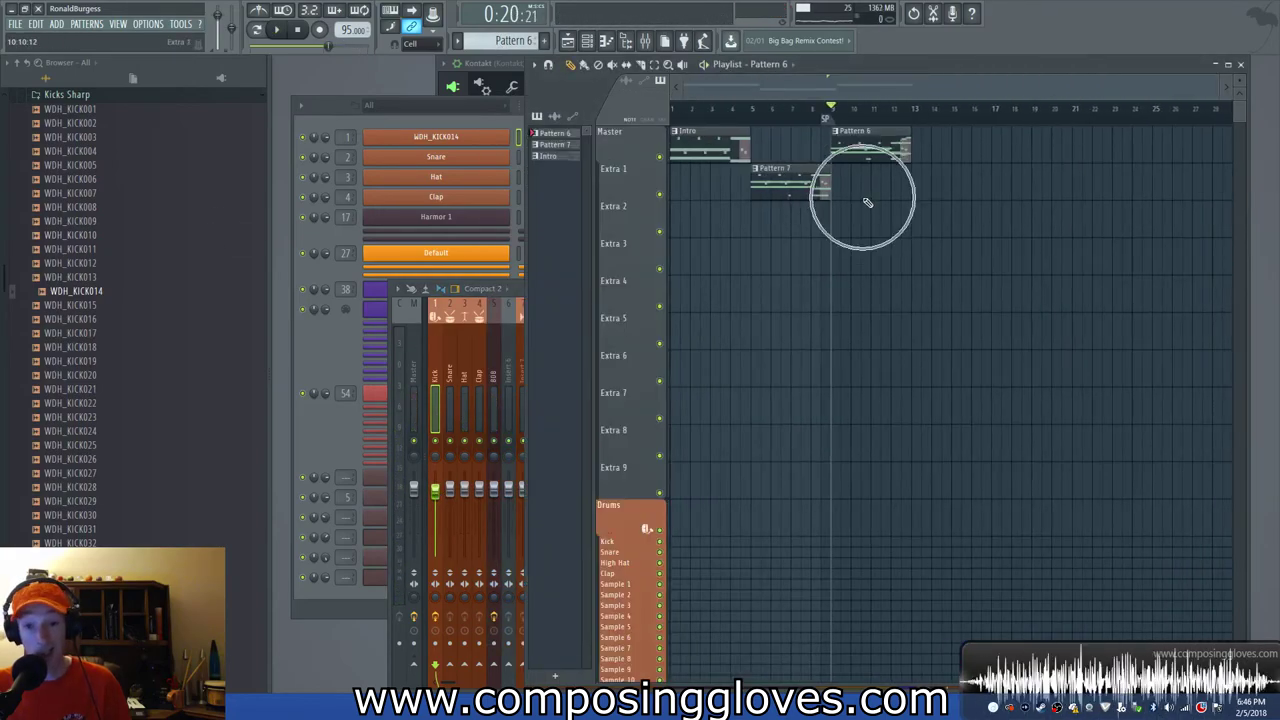
key("space")
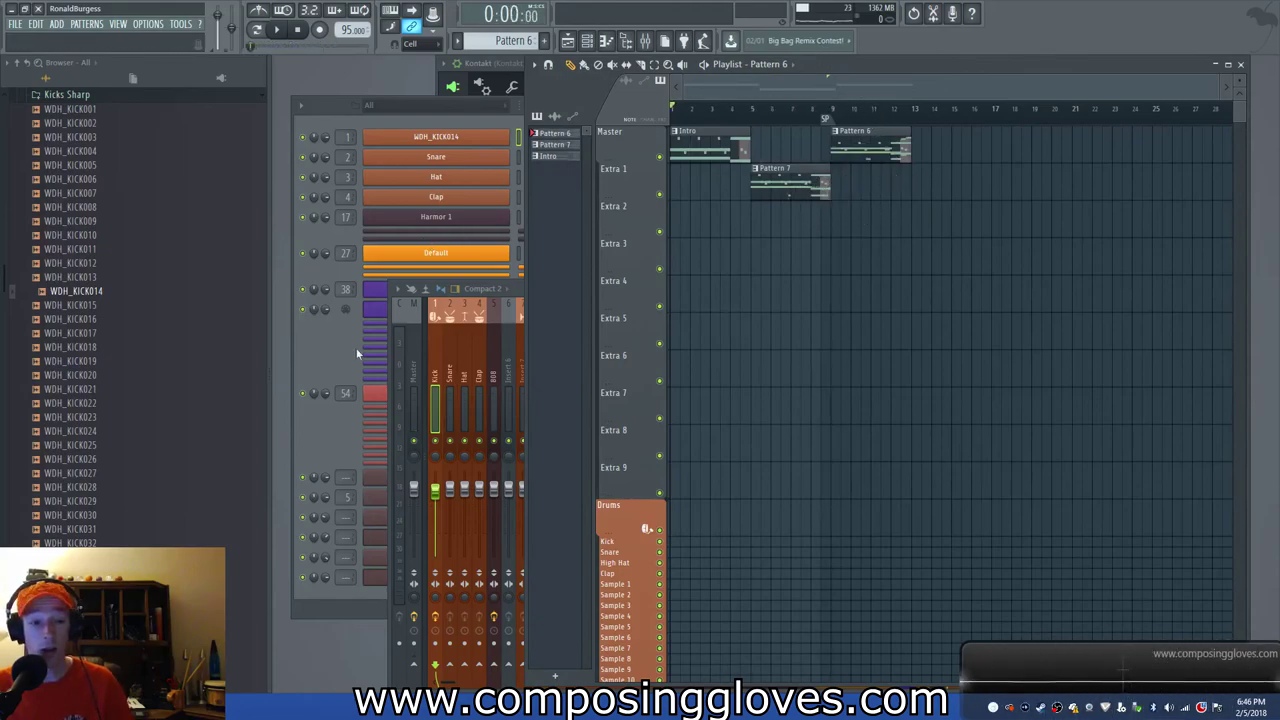
left_click(317, 333)
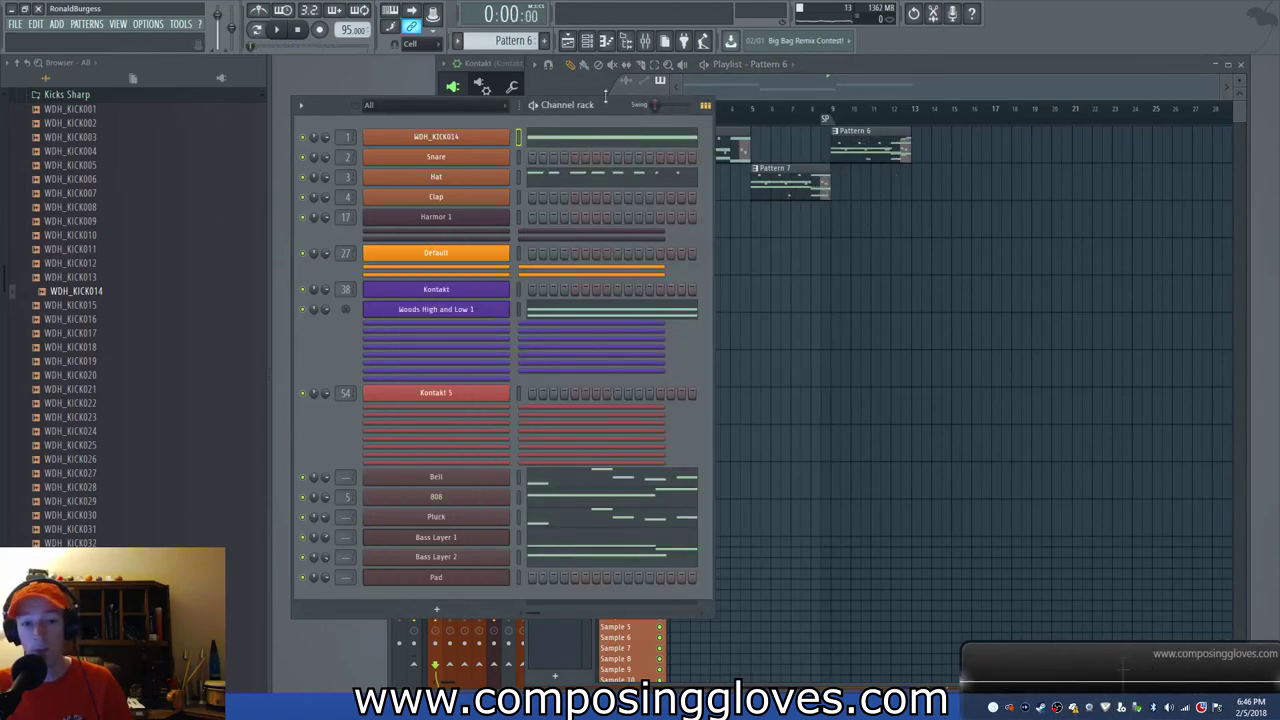
left_click(808, 95)
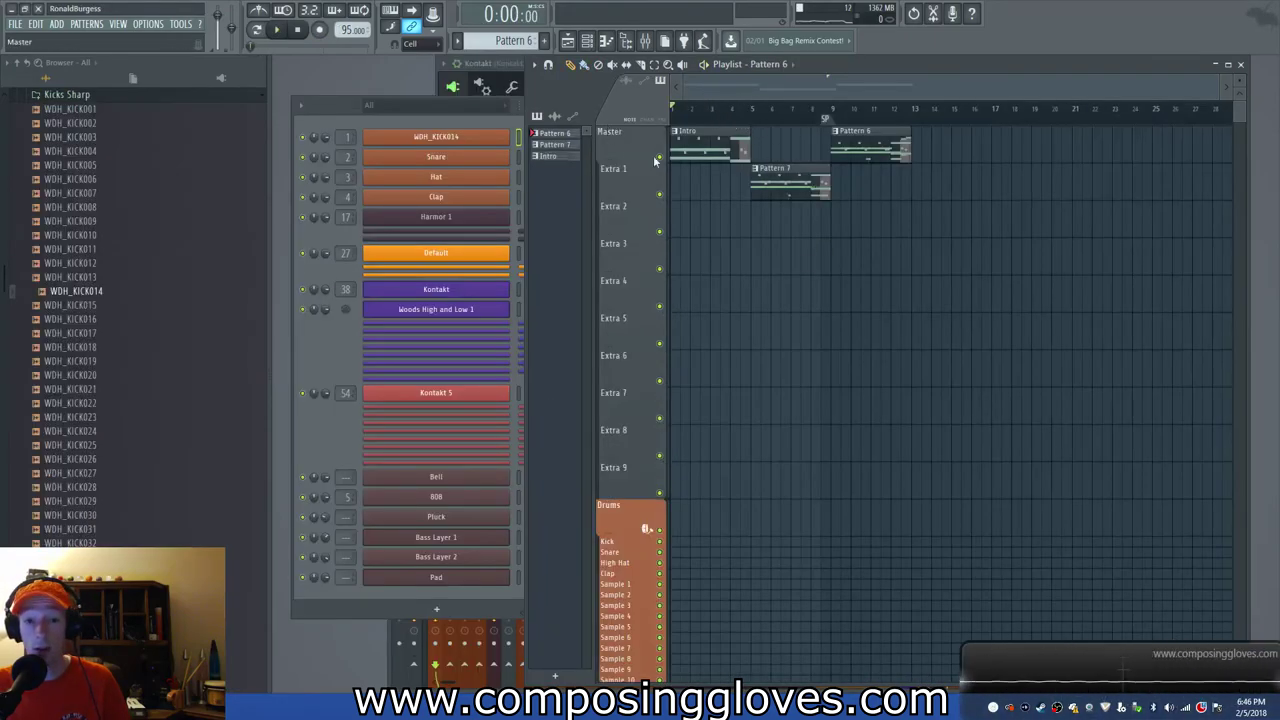
Move the Pattern 7 clip up onto the first Playlist track, between the Intro and Pattern 6 clips.
left_click_drag(710, 135, 916, 160)
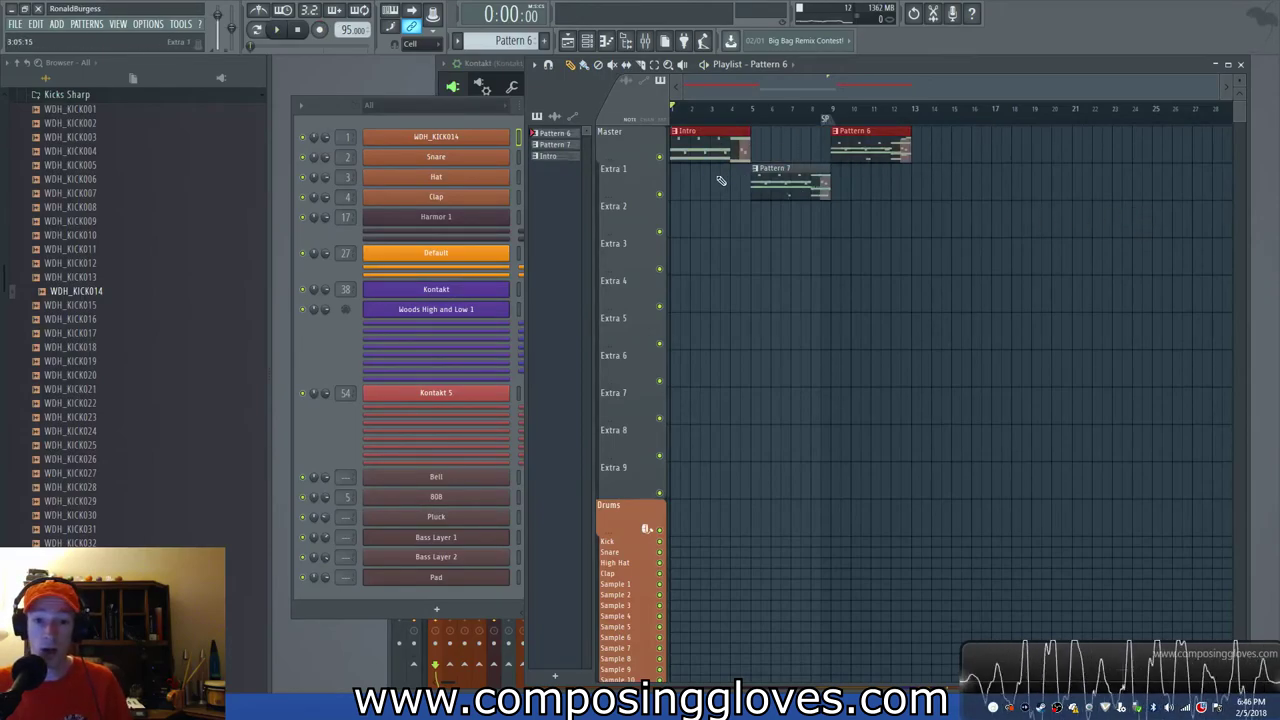
left_click(314, 413)
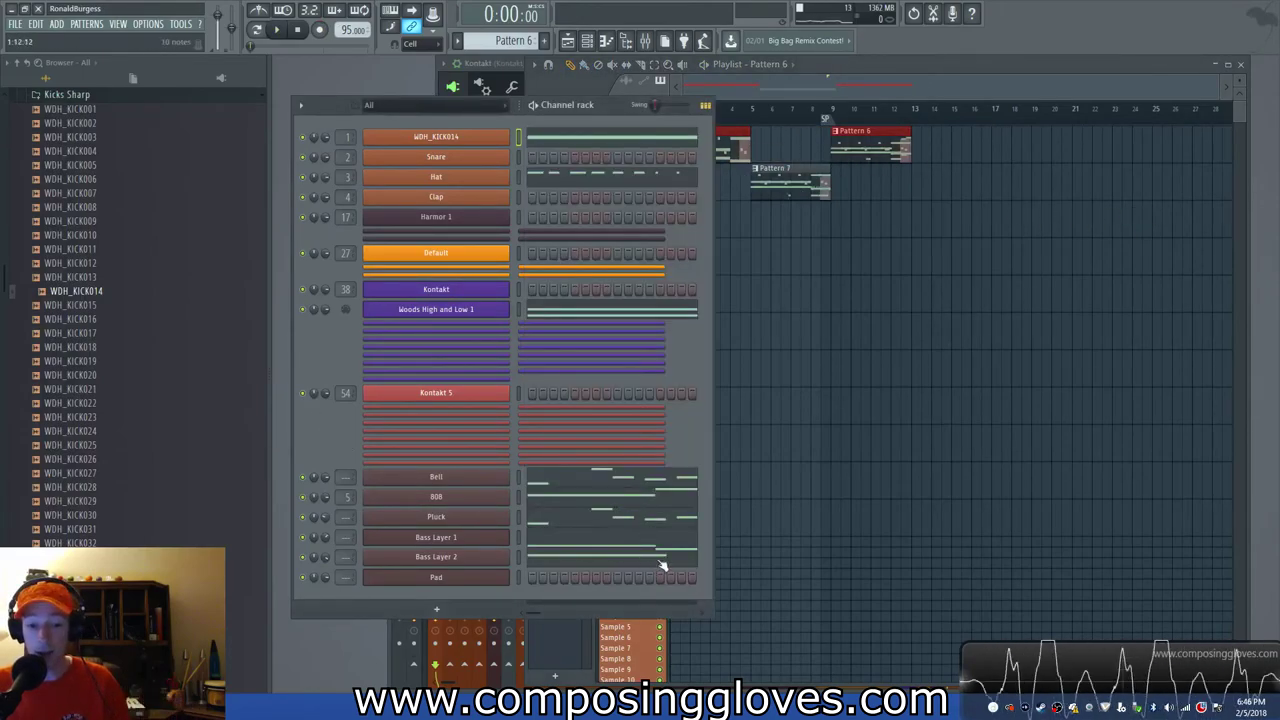
left_click(795, 76)
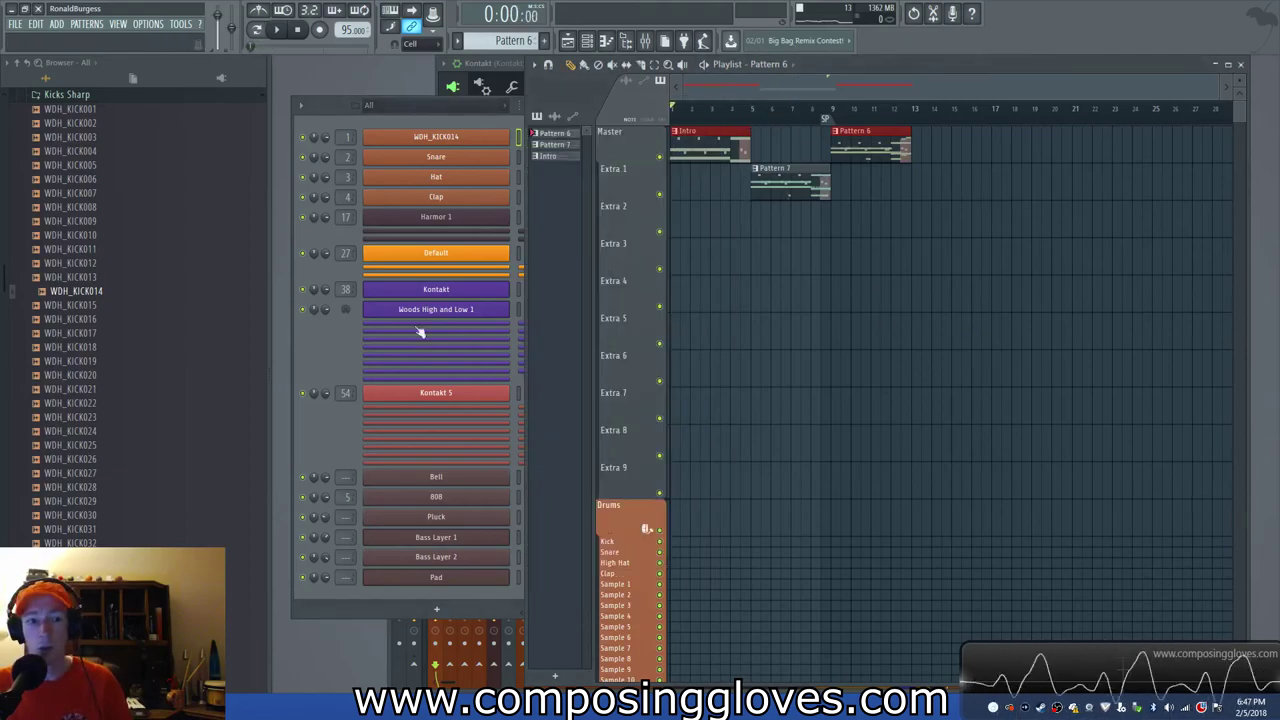
left_click_drag(812, 197, 846, 149)
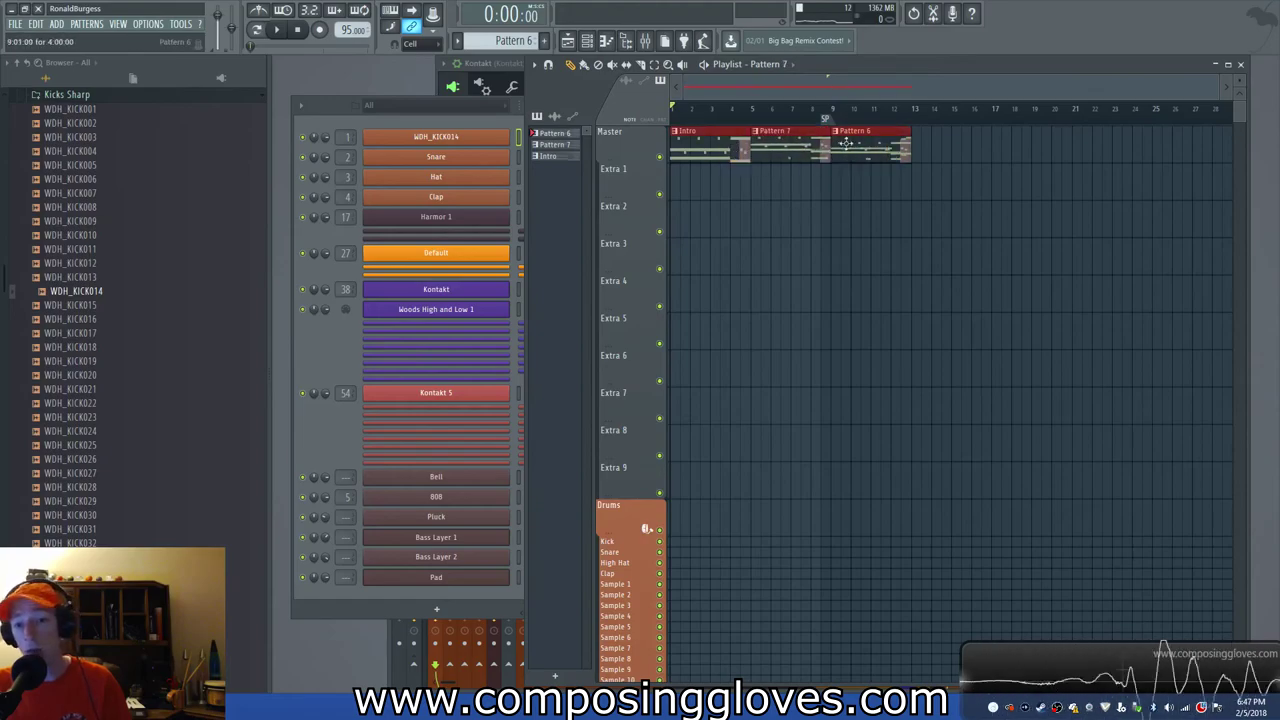
Select the Pattern 6 clip and play the arrangement through the Intro, Pattern 7 and Pattern 6.
left_click_drag(791, 110, 900, 110)
left_click(875, 150)
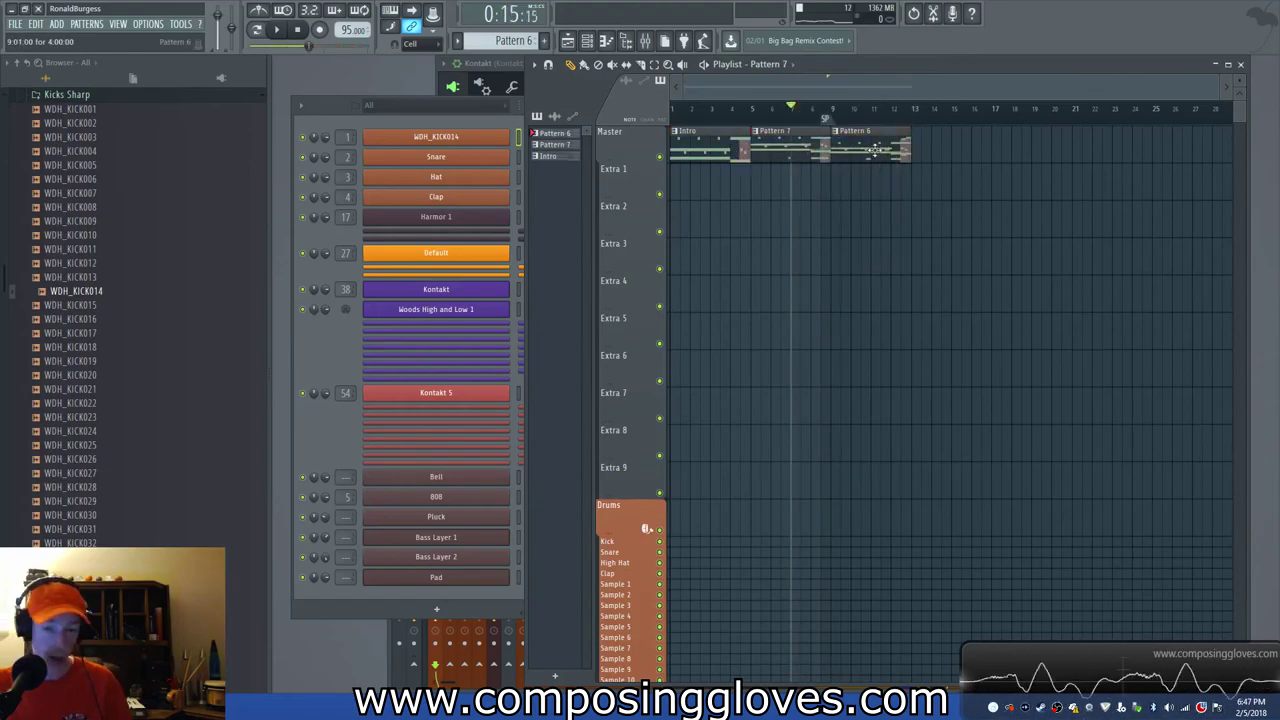
left_click_drag(876, 178, 880, 152)
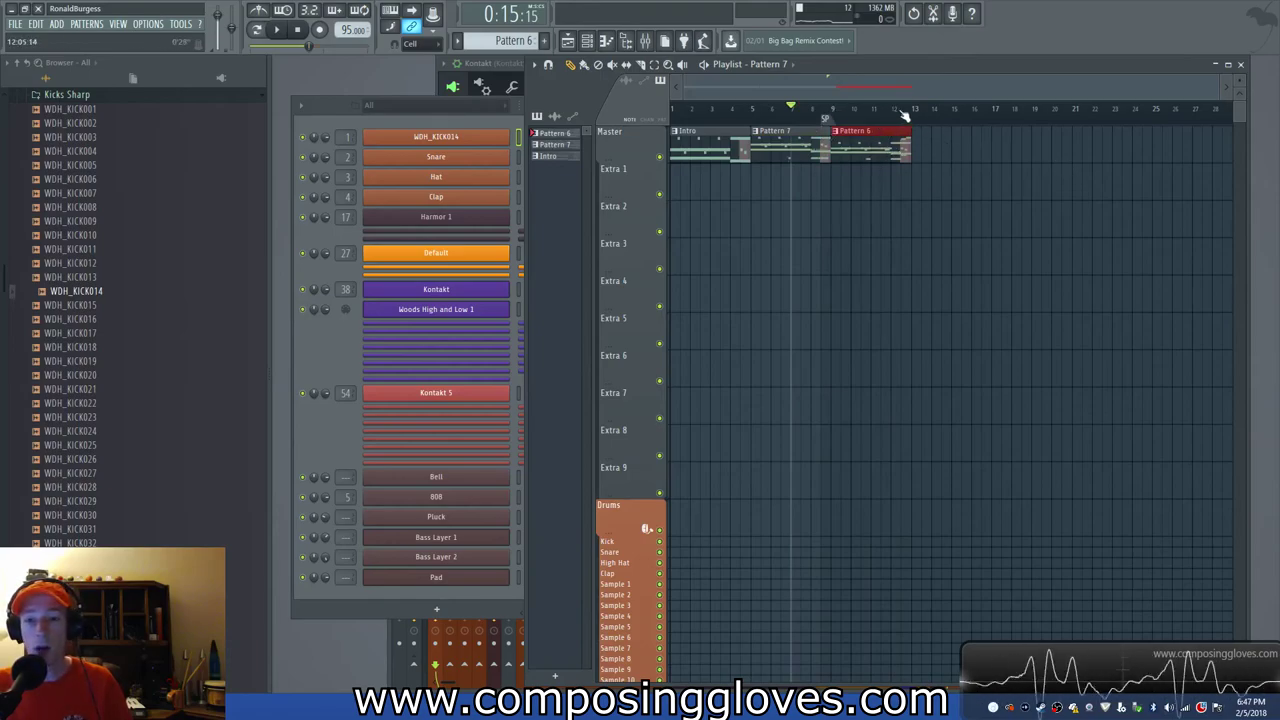
key("space")
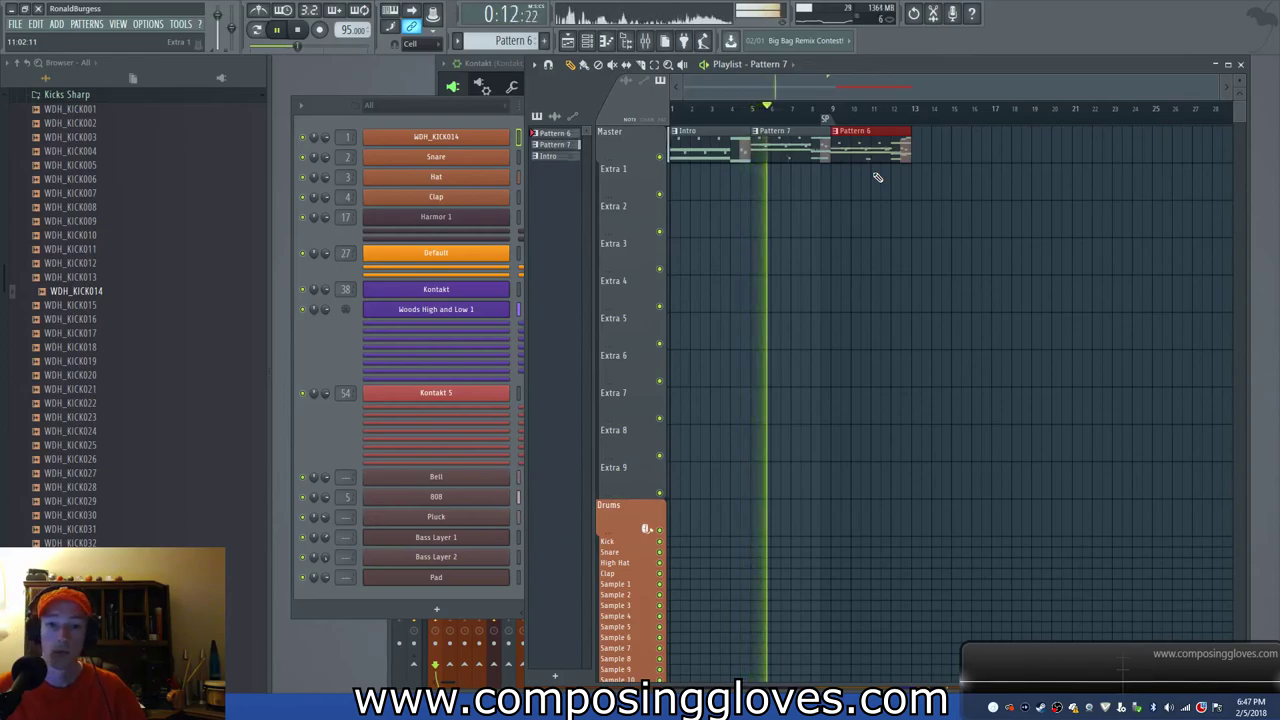
Lower the Bass Layer 2 channel volume to about 67% during playback, and return to the Playlist with playback stopped.
left_click(336, 428)
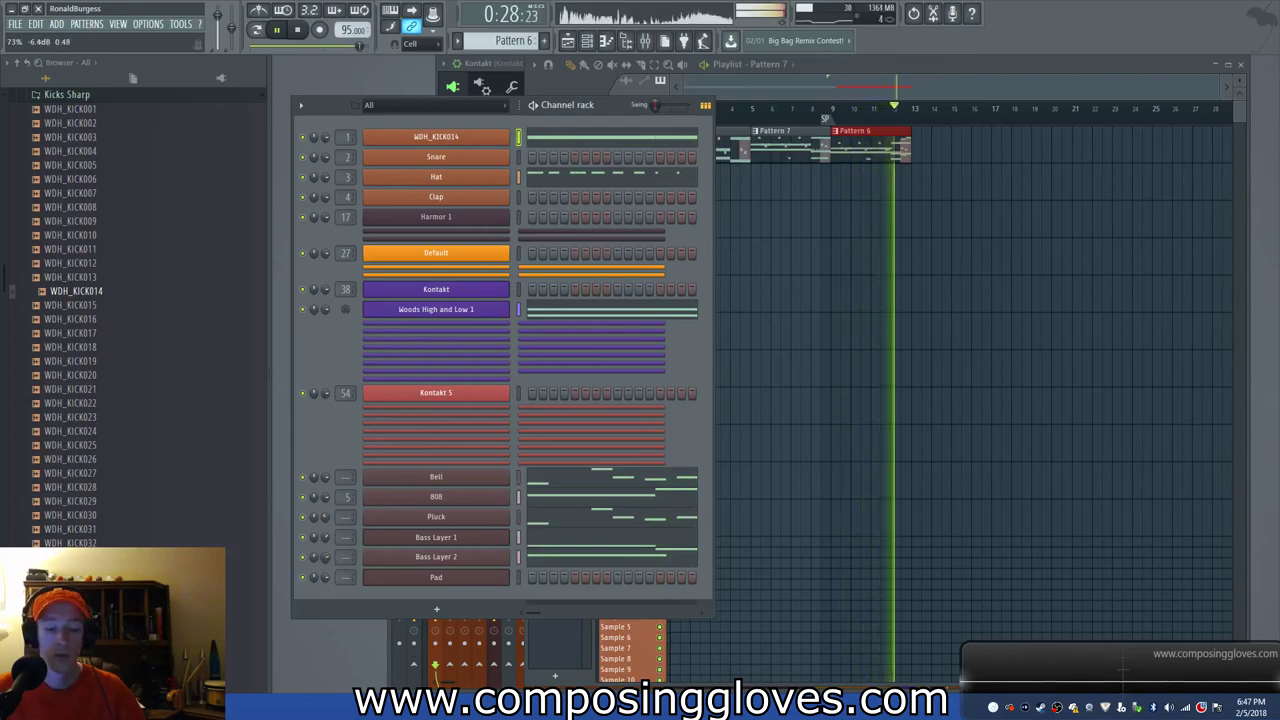
left_click_drag(325, 559, 325, 569)
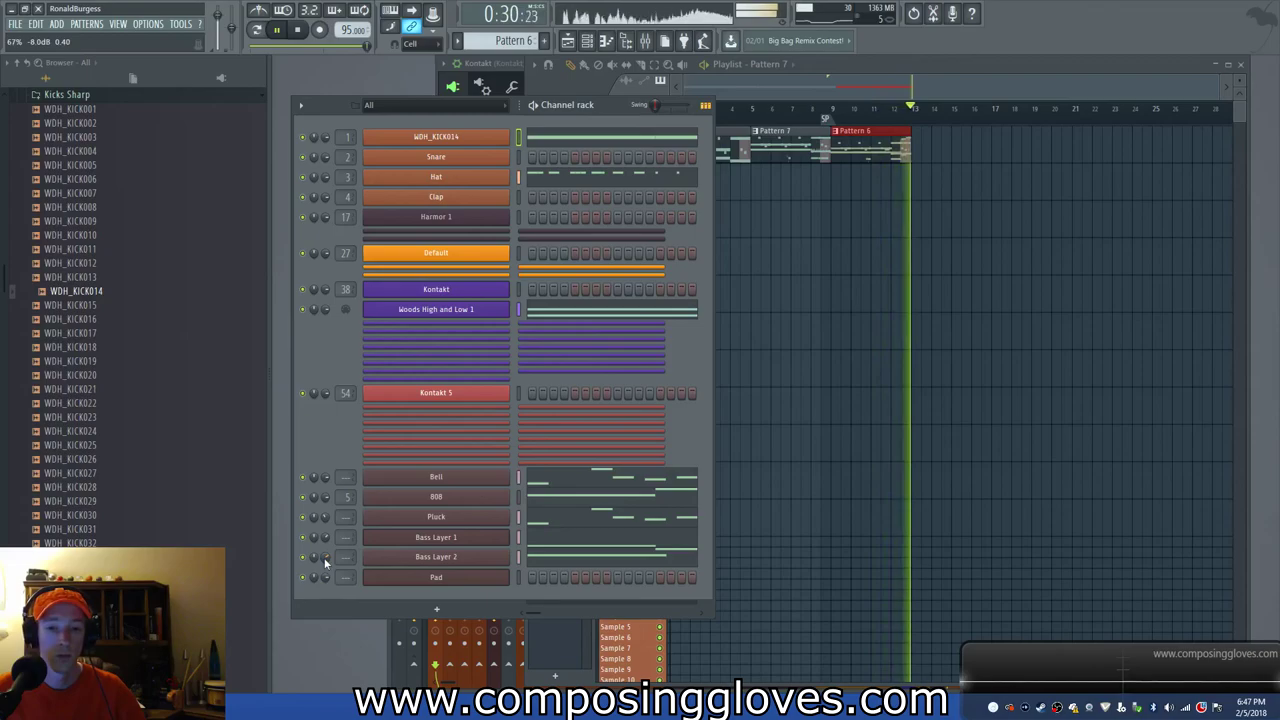
left_click(838, 117)
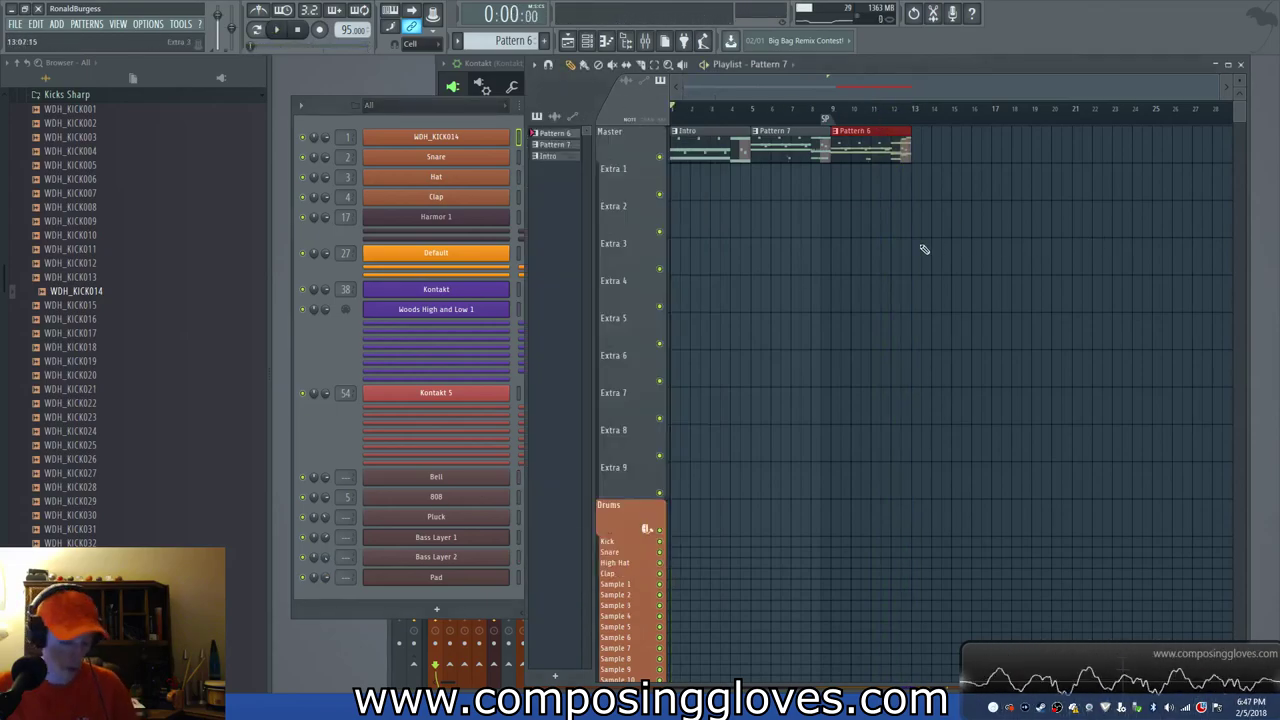
Save the project in the Projects folder under the new name "Beat Trap Hex Loops".
key("ctrl+shift+s")
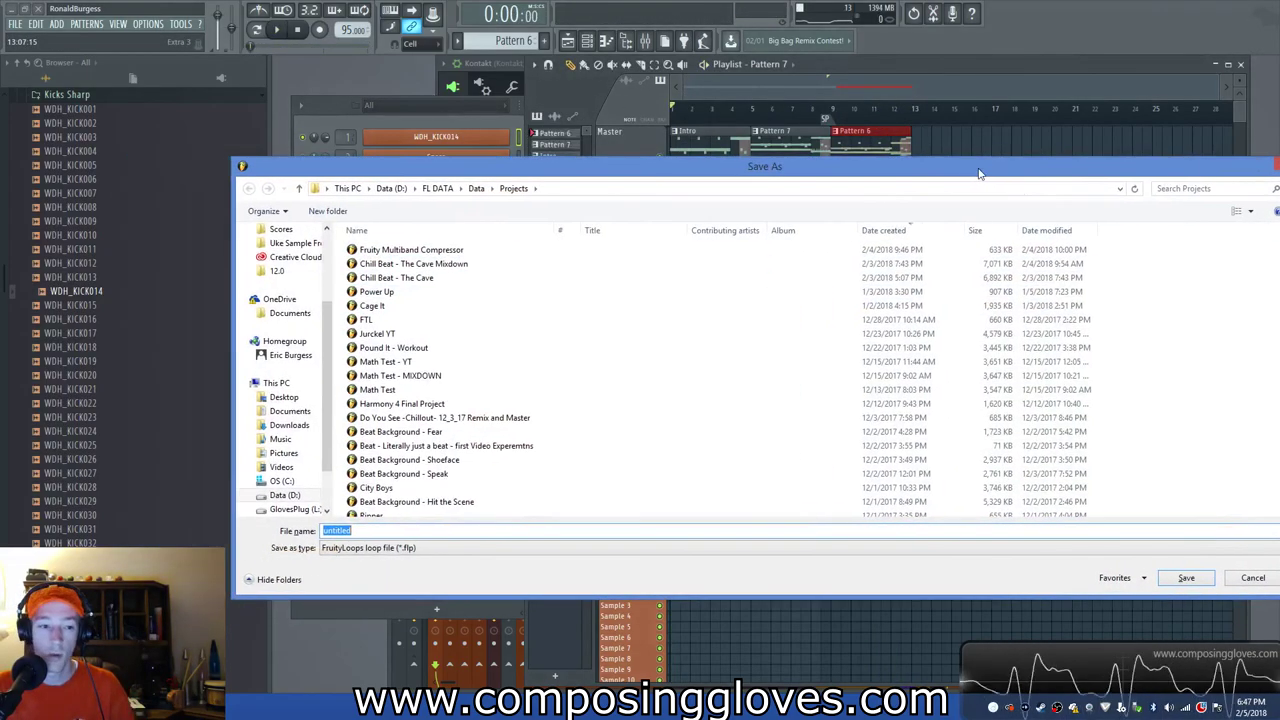
key("BackSpace")
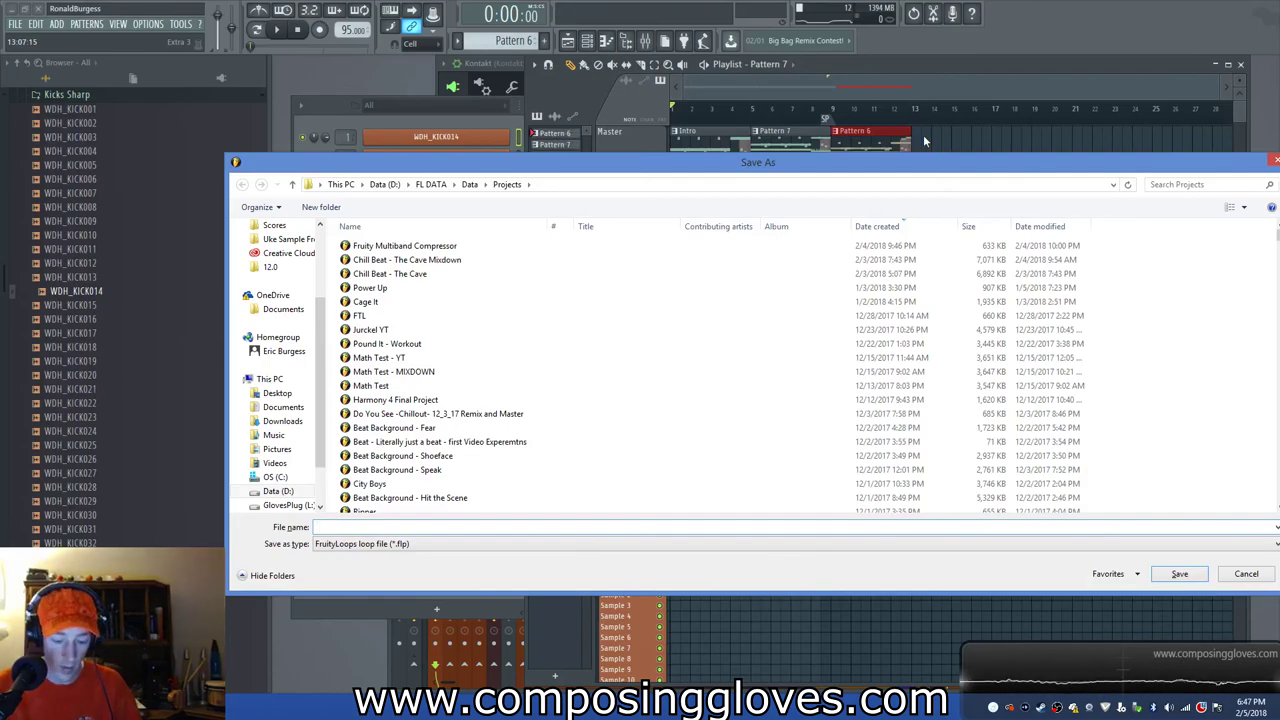
type("Beat ")
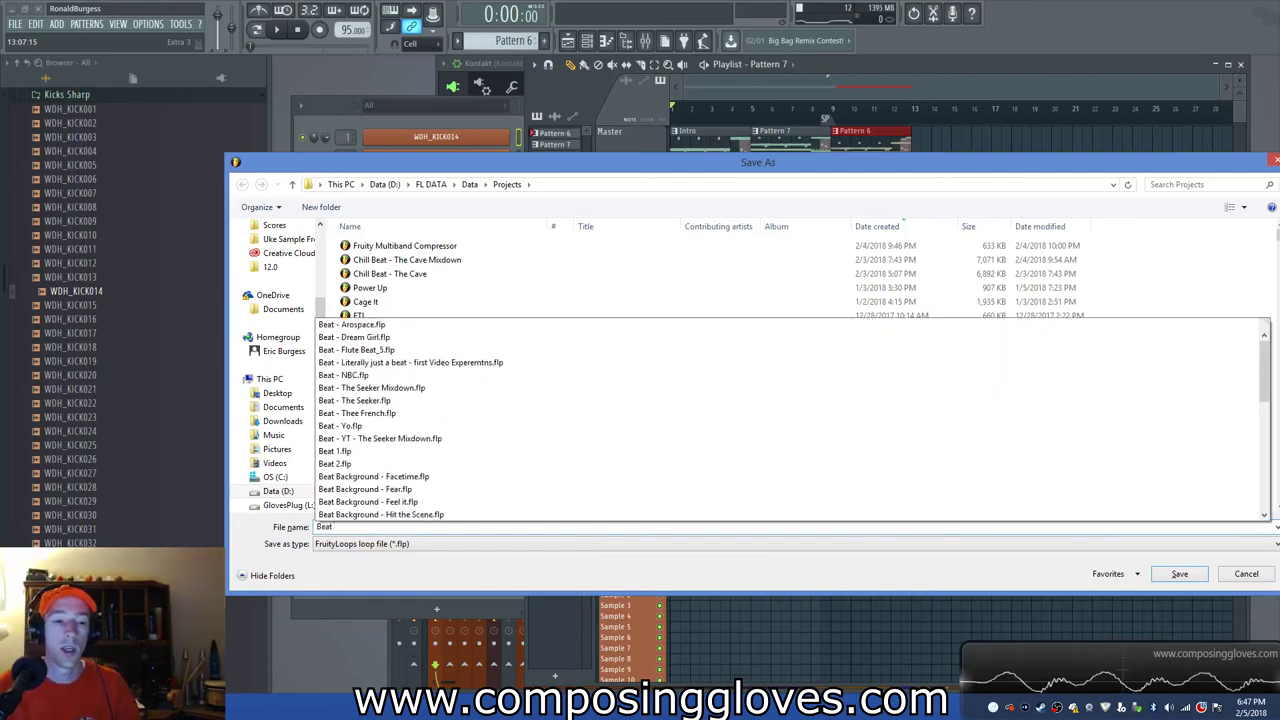
type("Trap ")
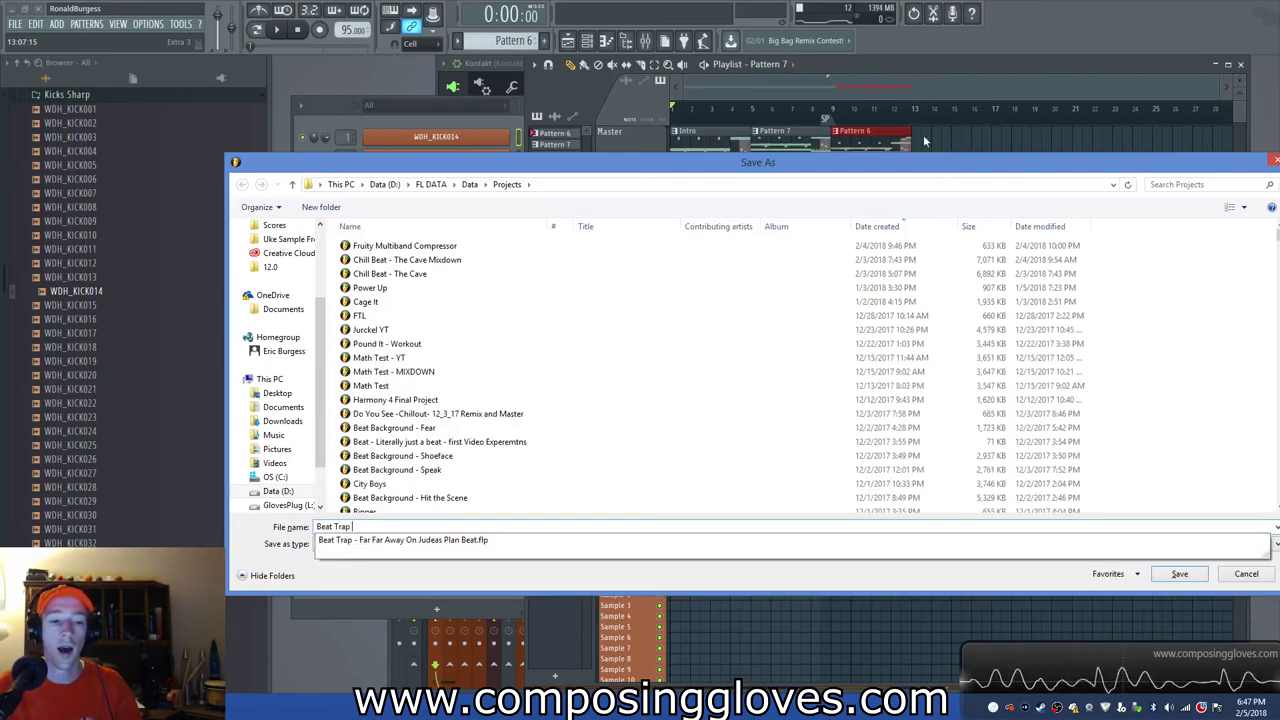
type("Hex")
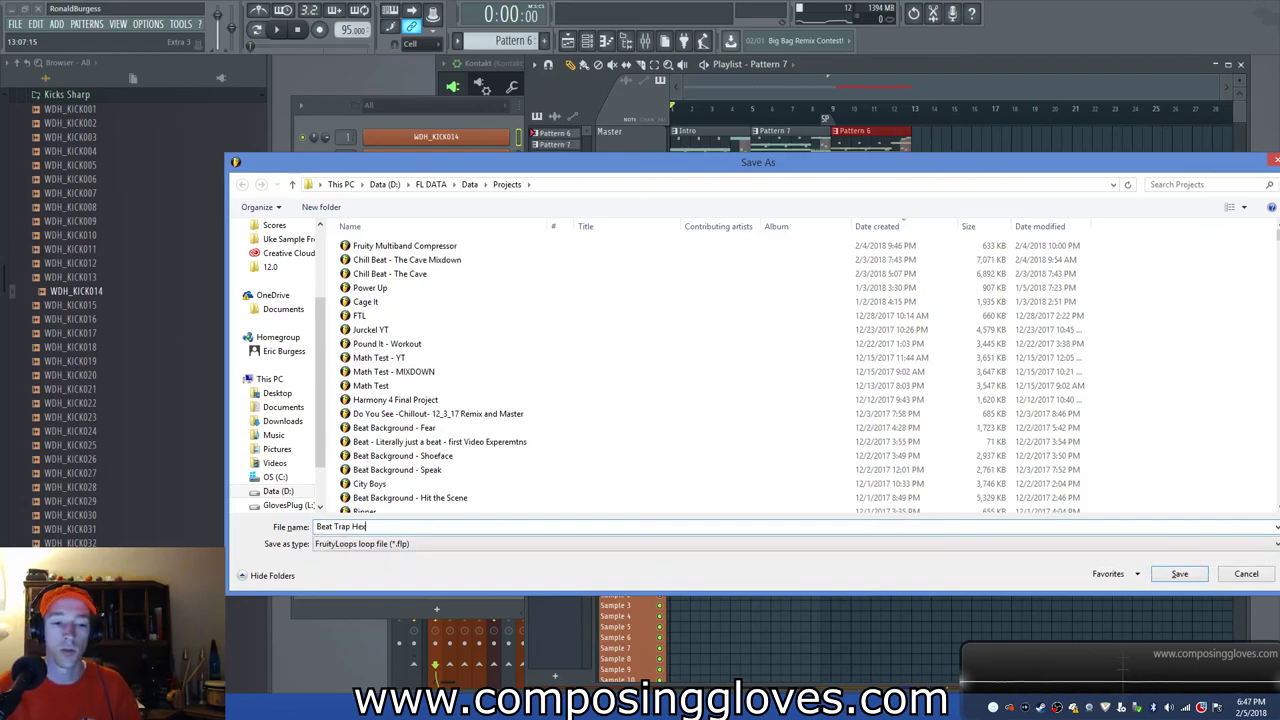
key("Return")
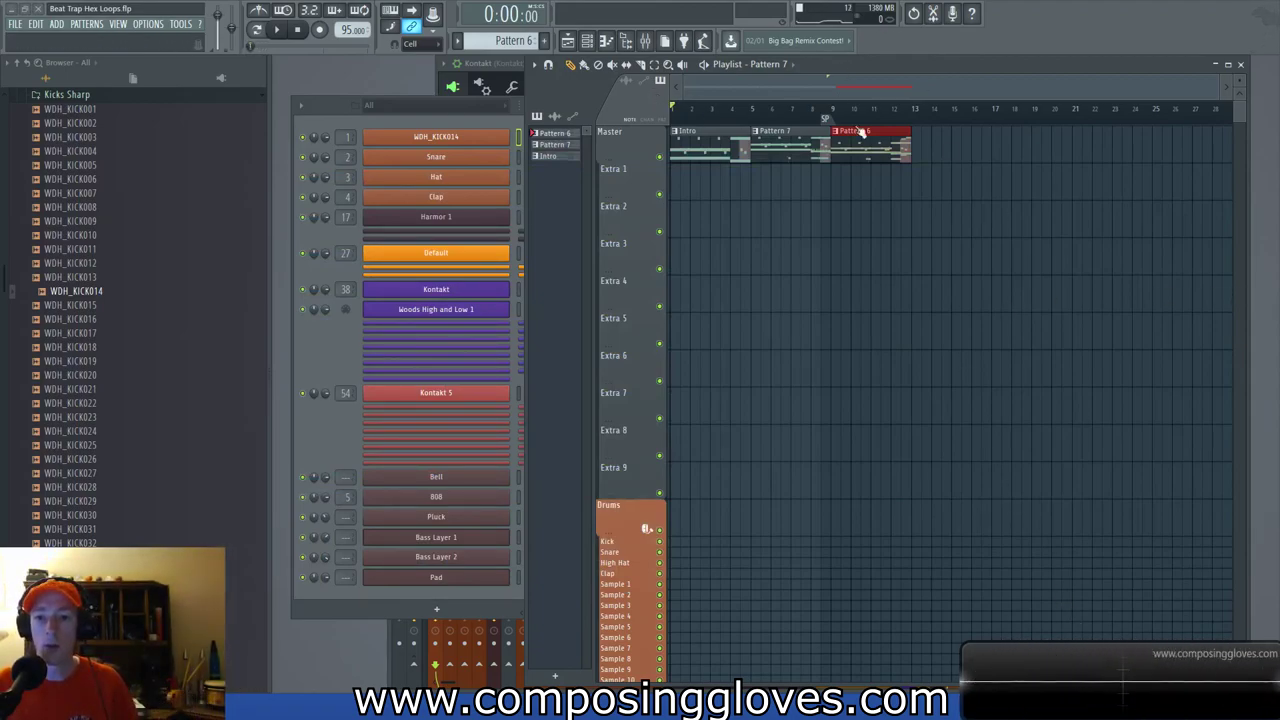
key("ctrl+a")
key("ctrl+d")
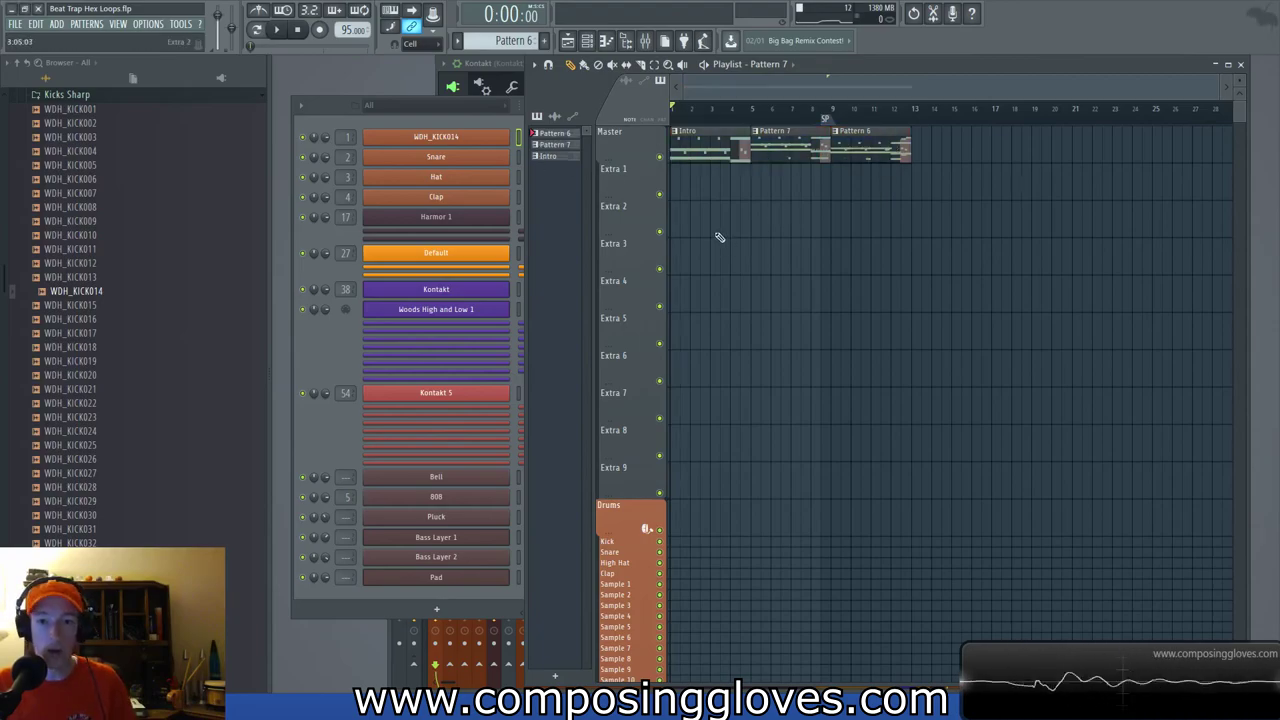
scroll(720, 237, "up", 1)
key("ctrl")
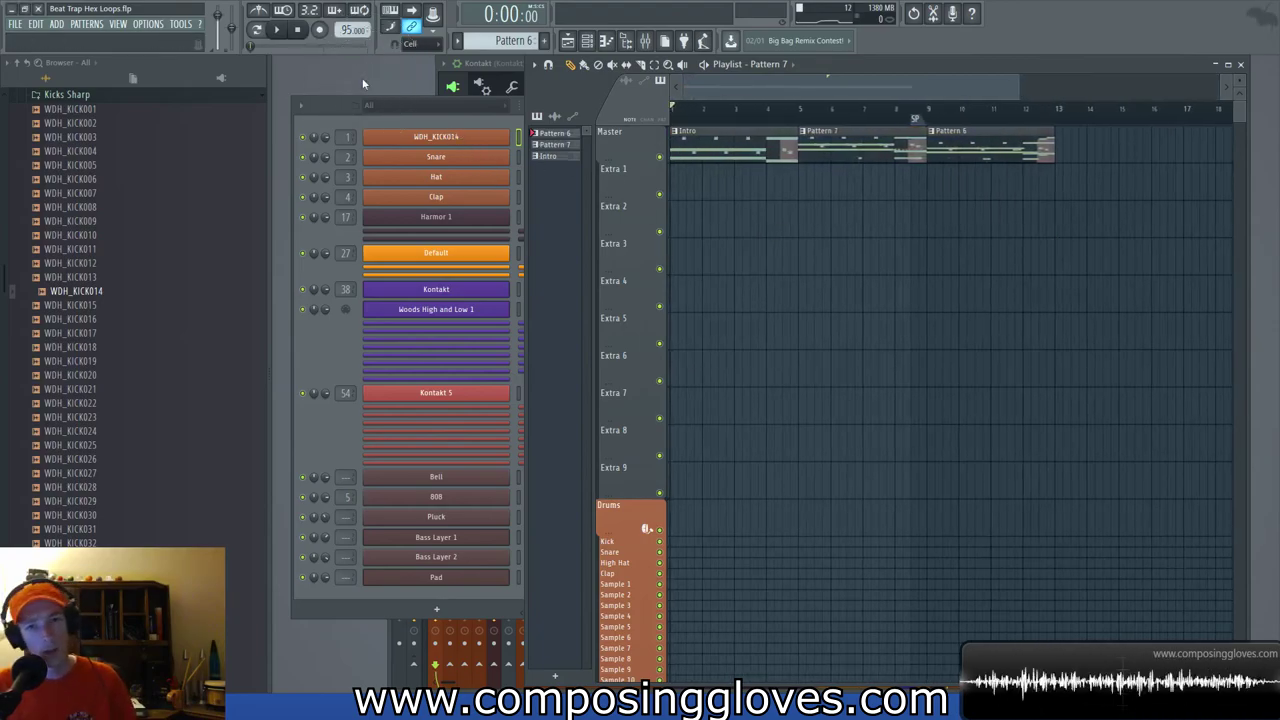